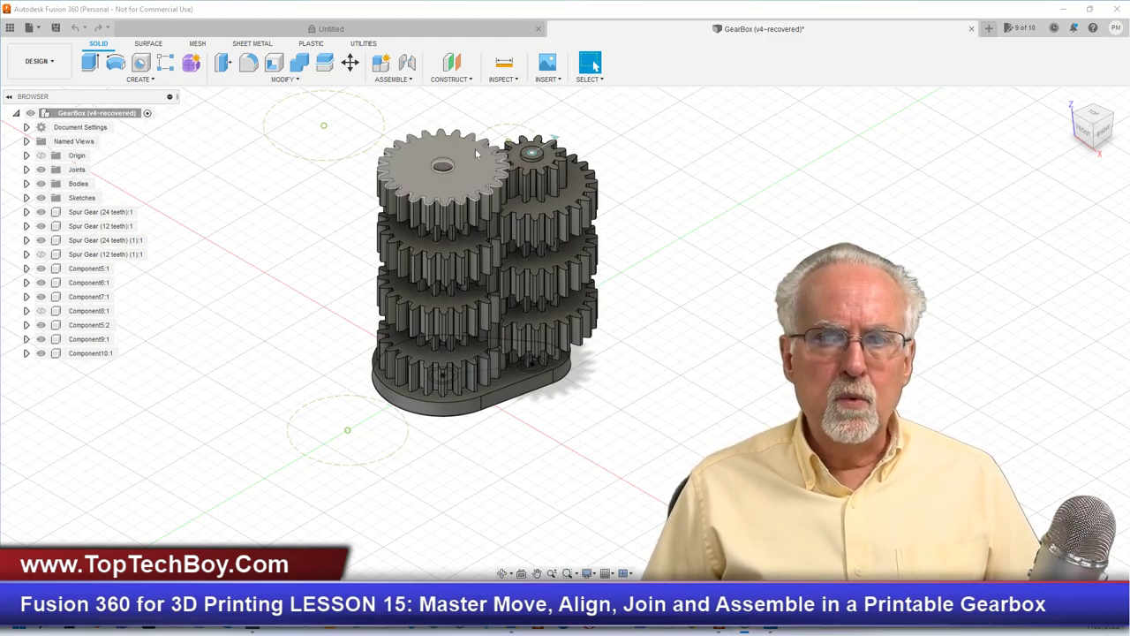
Step: Switch from the GearBox design to the empty Untitled design and look for a gear creation command
left_click(448, 29)
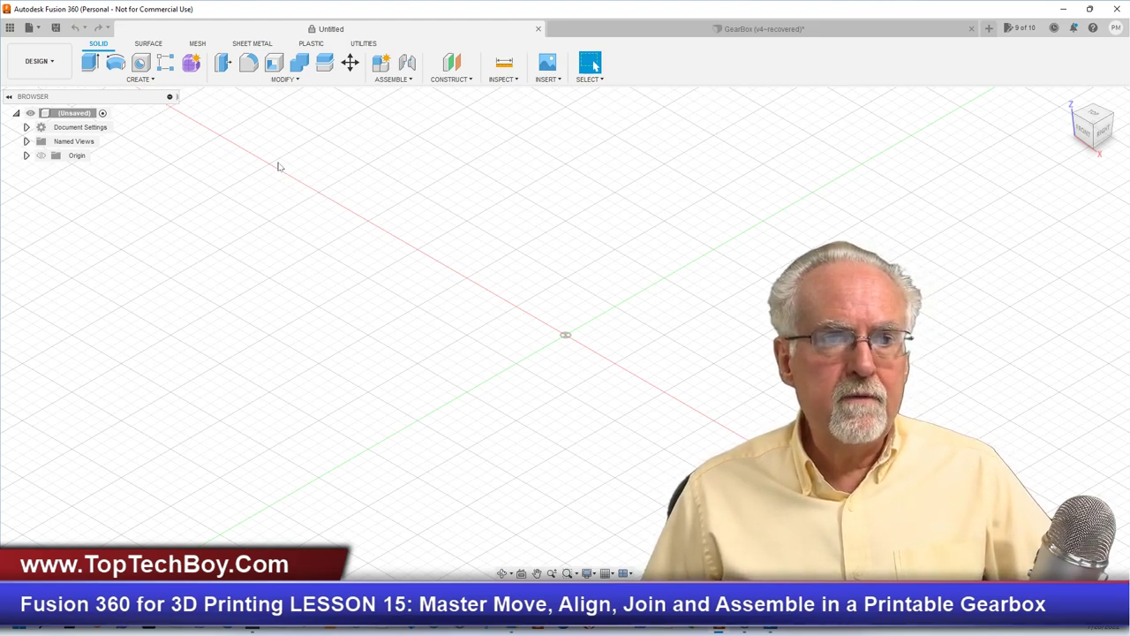
left_click(154, 81)
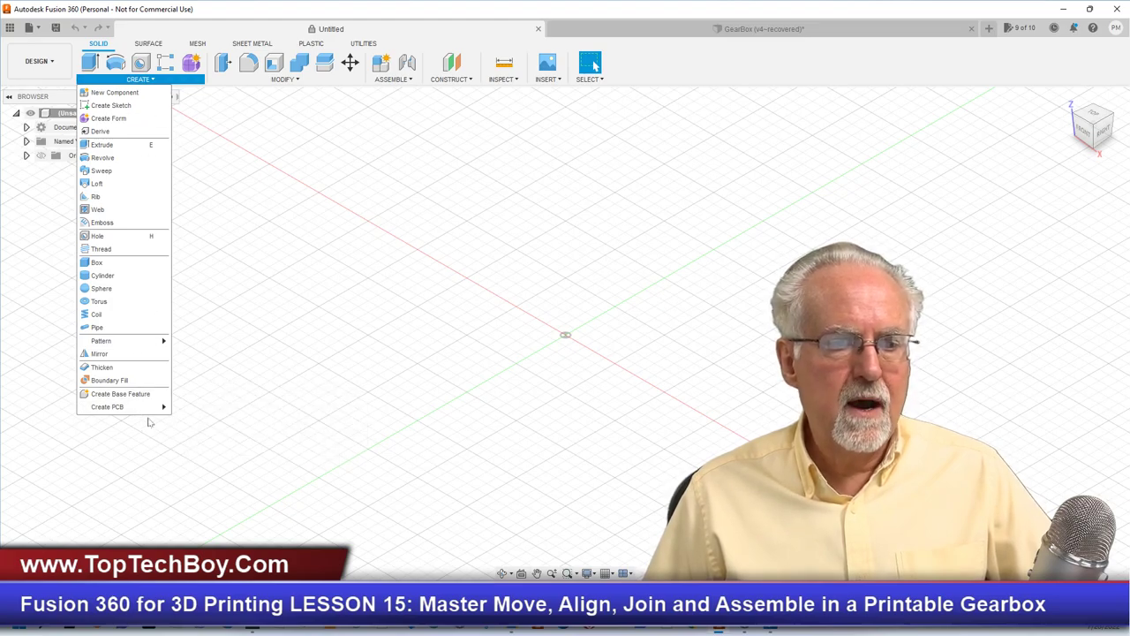
Step: Run the sample SpurGear add-in from Scripts and Add-Ins, then return to the Solid tools
left_click(298, 220)
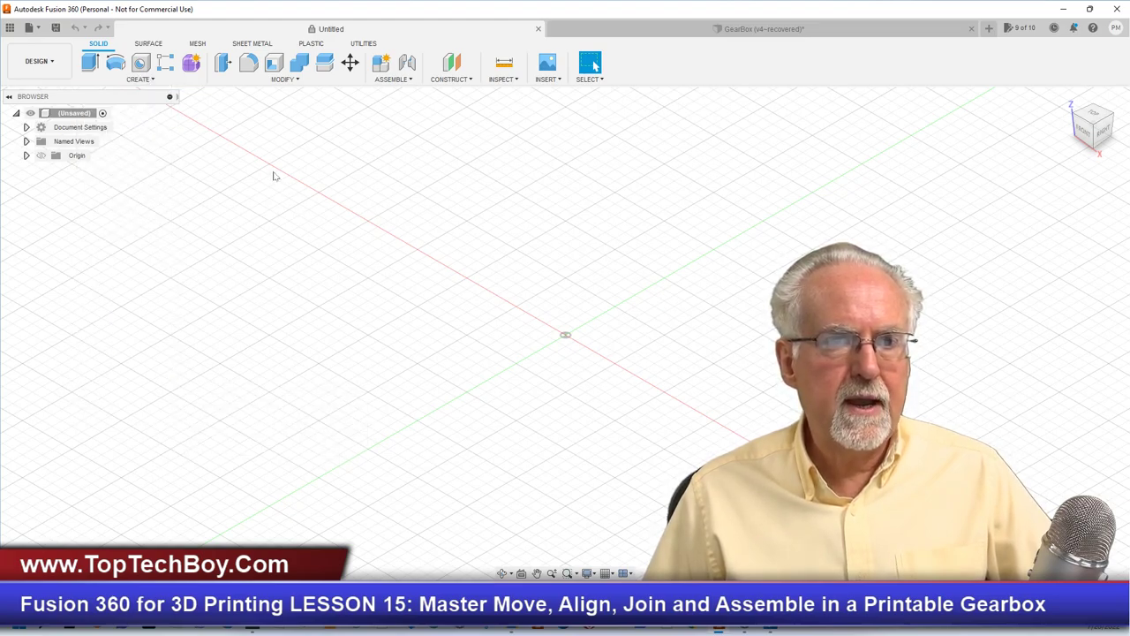
left_click(362, 44)
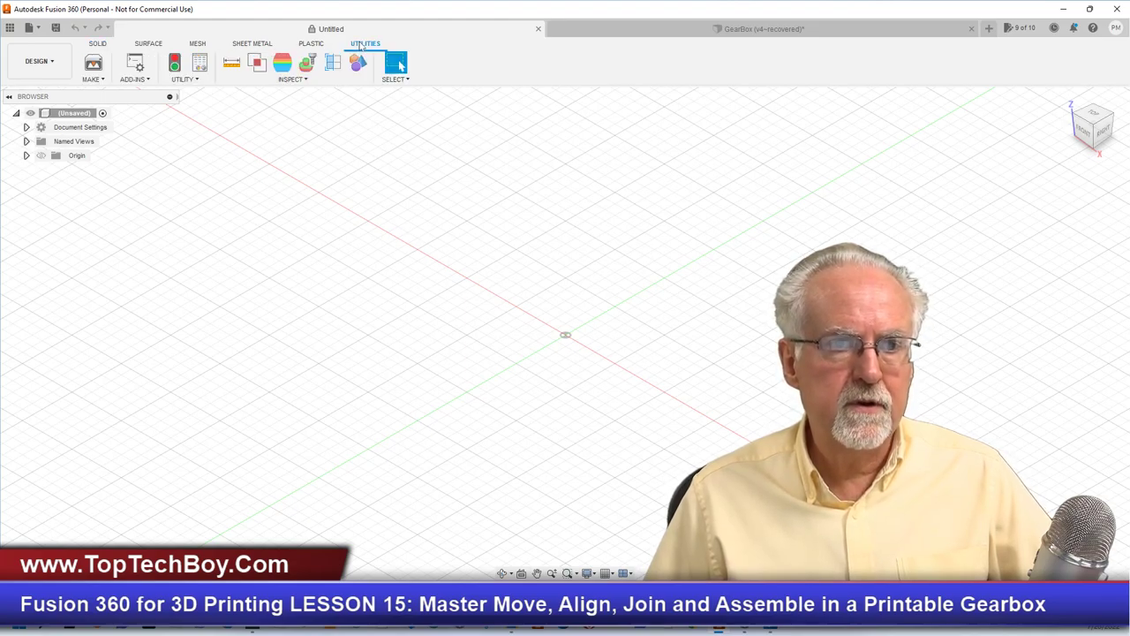
left_click(148, 80)
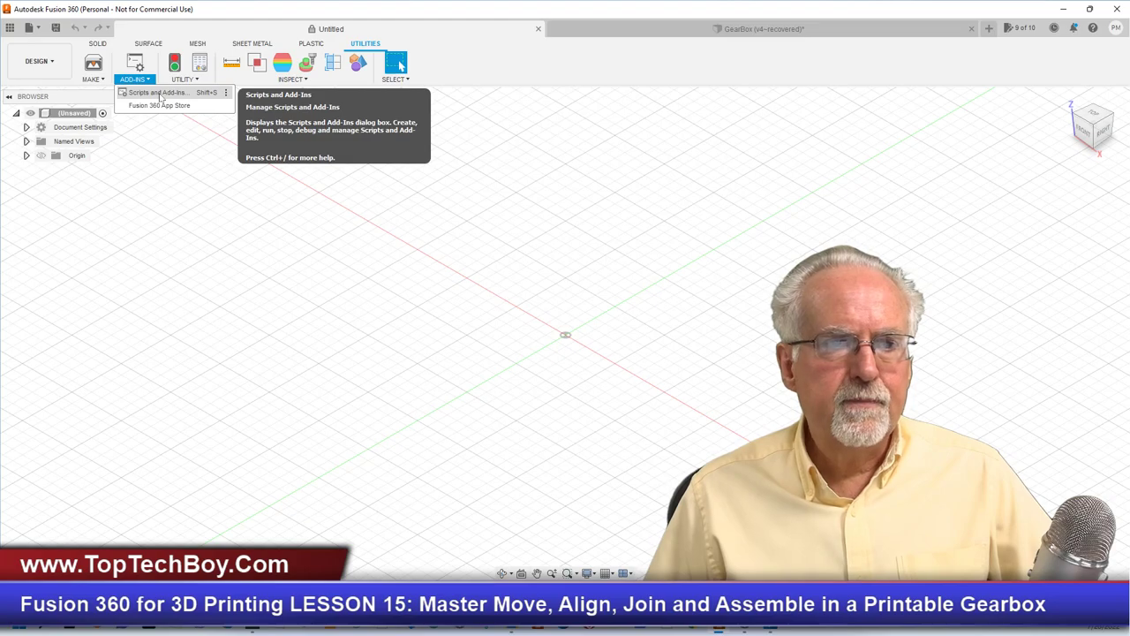
left_click(157, 93)
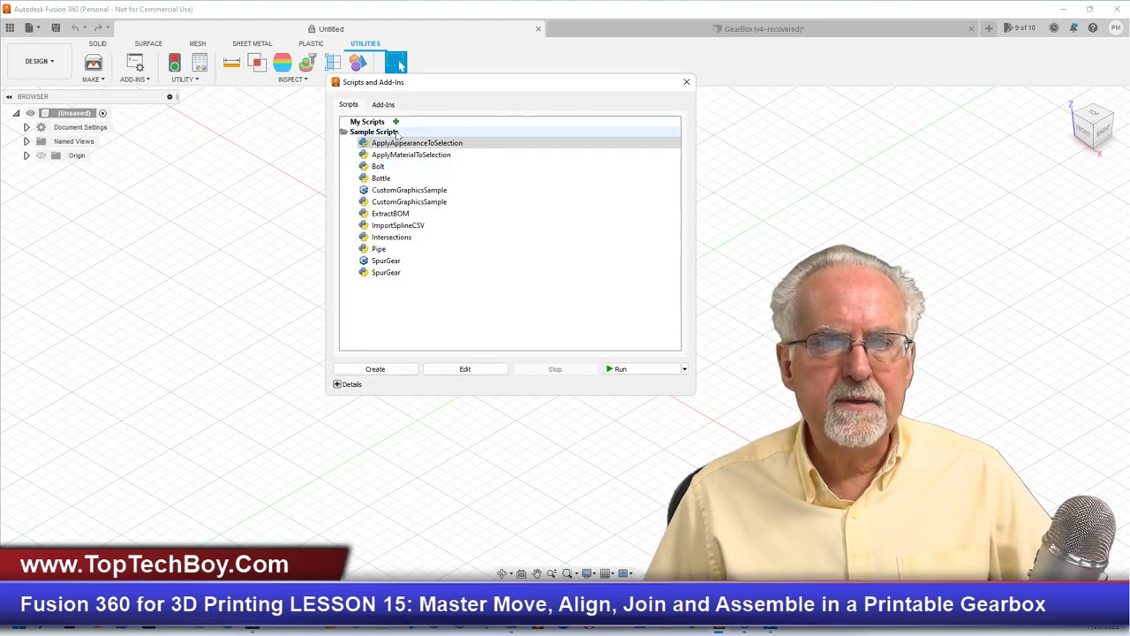
left_click(389, 105)
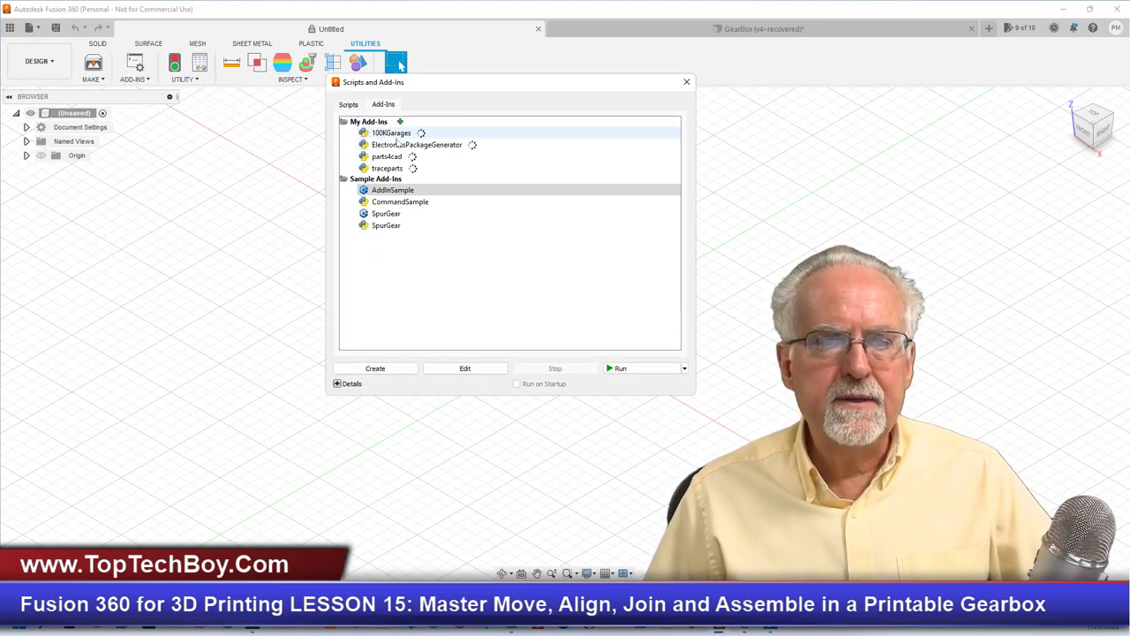
left_click(387, 216)
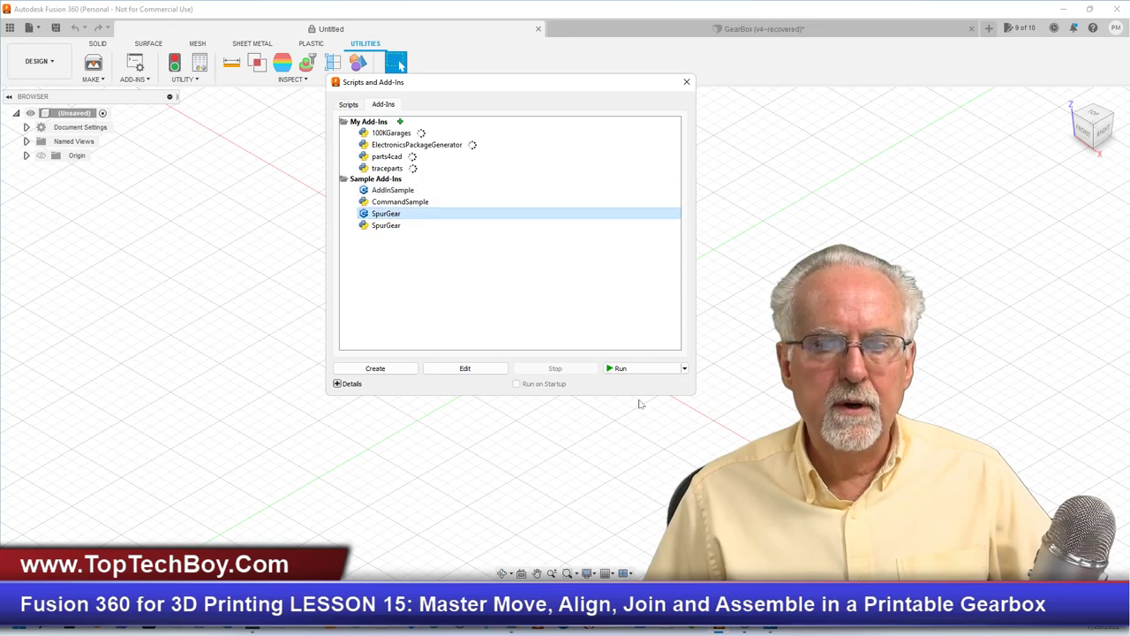
left_click(636, 369)
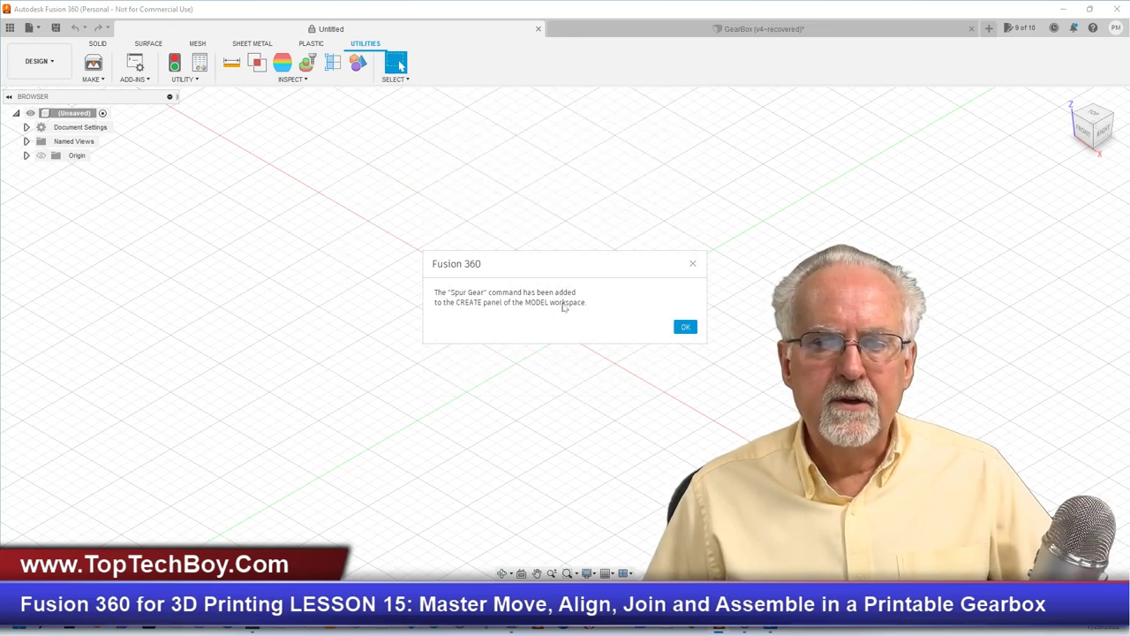
left_click(686, 328)
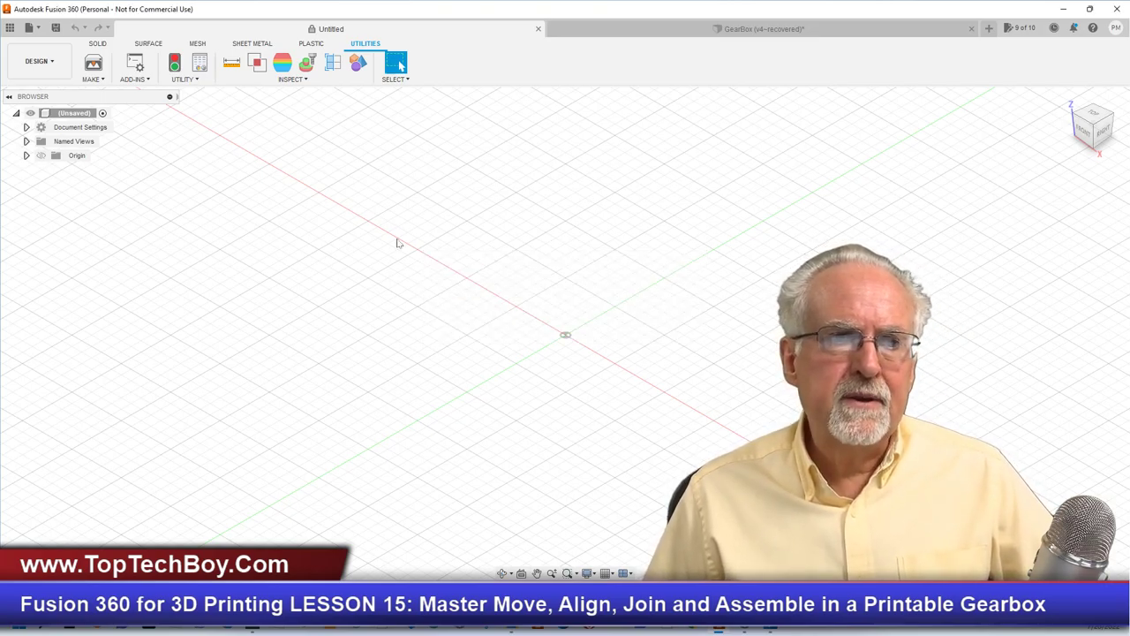
left_click(96, 44)
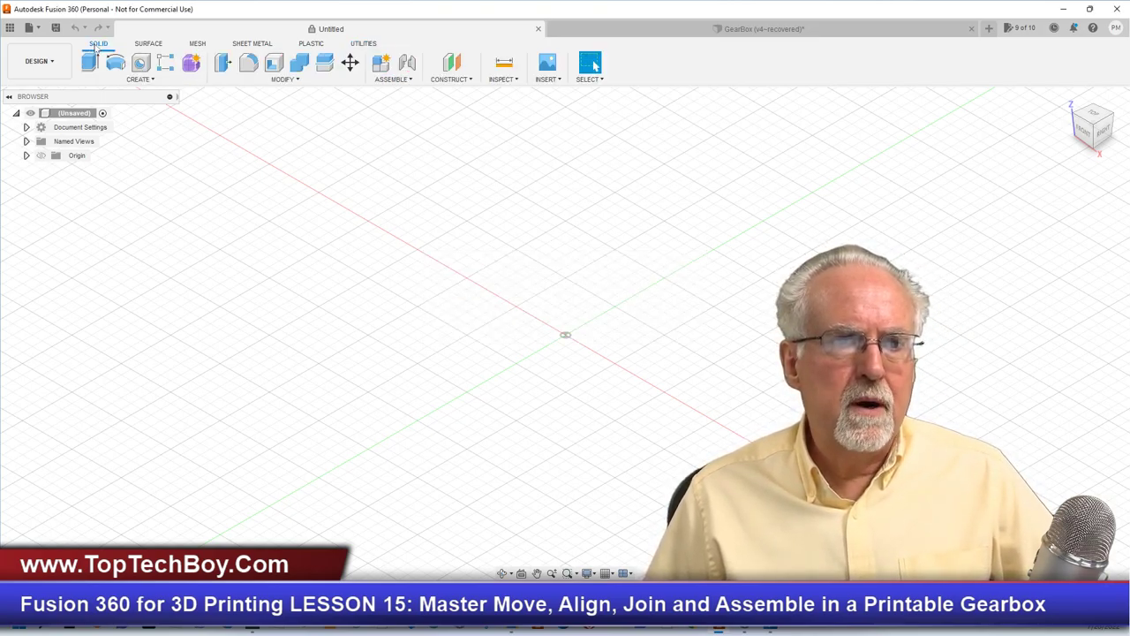
Step: Start a Spur Gear with module 1.5 and 12 teeth
left_click(141, 80)
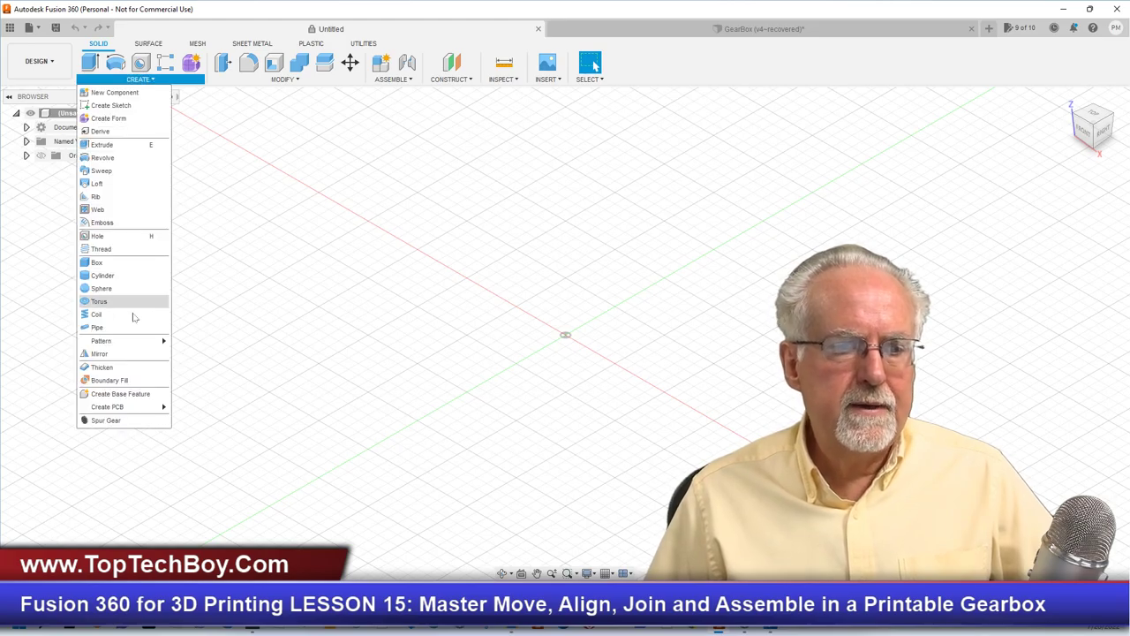
left_click(106, 420)
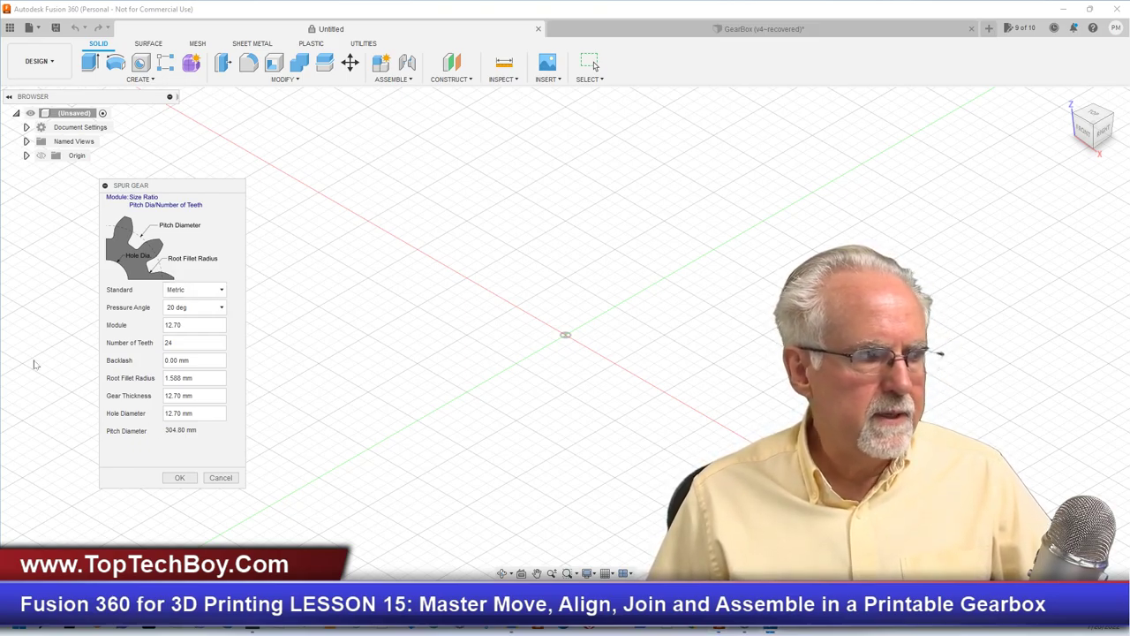
left_click_drag(200, 333, 138, 333)
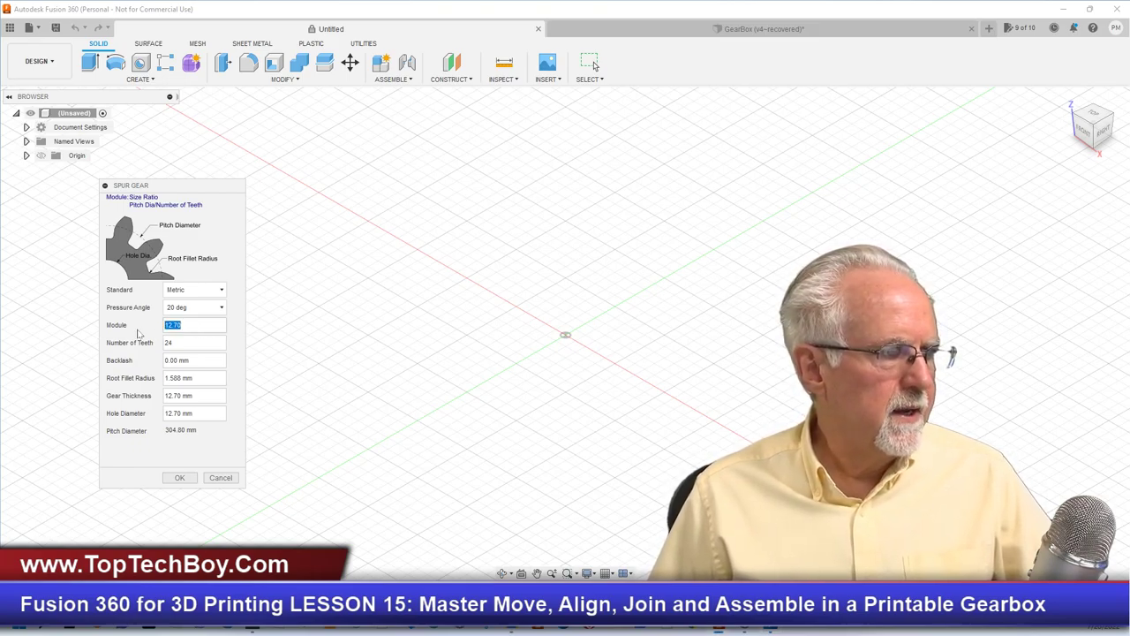
type("1.5")
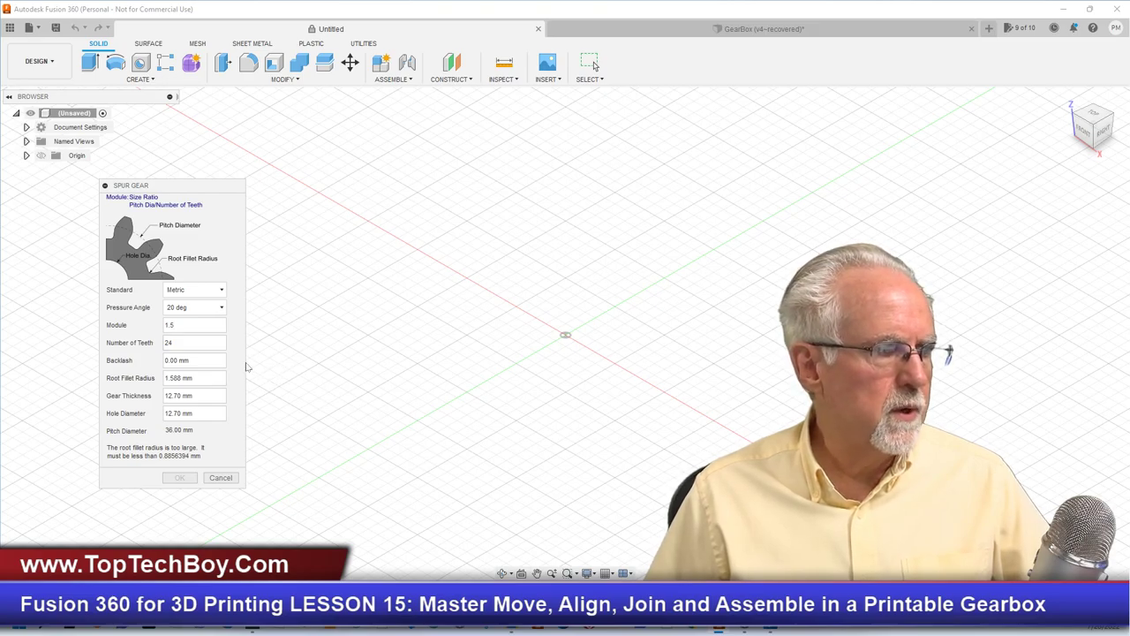
key("ctrl+a")
type("12")
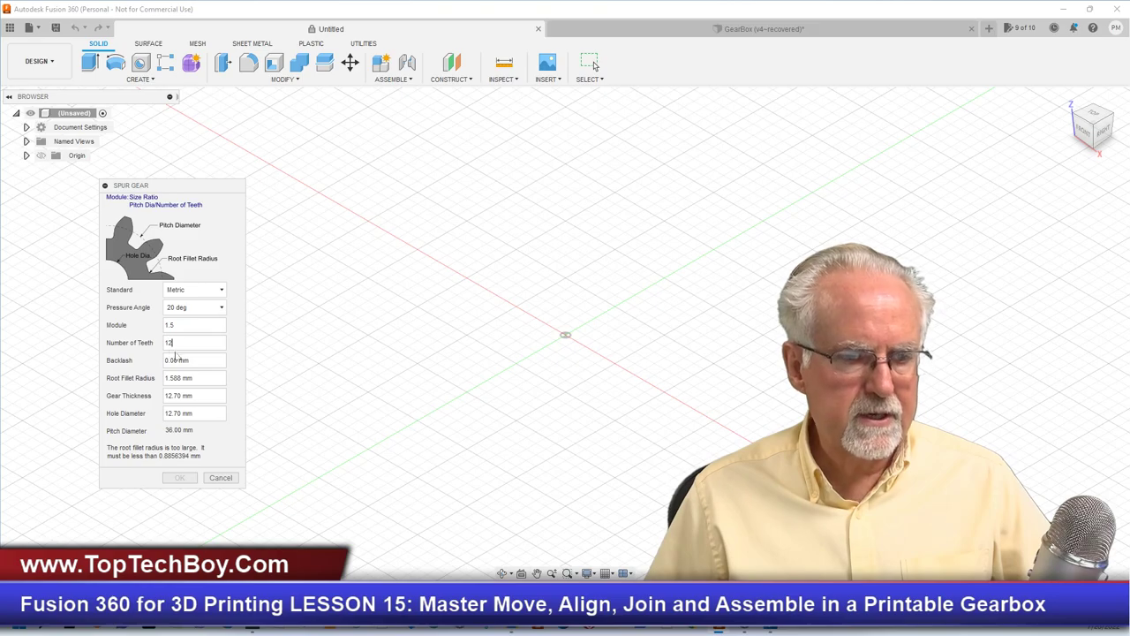
Step: Set backlash and root fillet to 0.1, thickness 10 mm, hole 7 mm, and create the gear
key("ctrl+a")
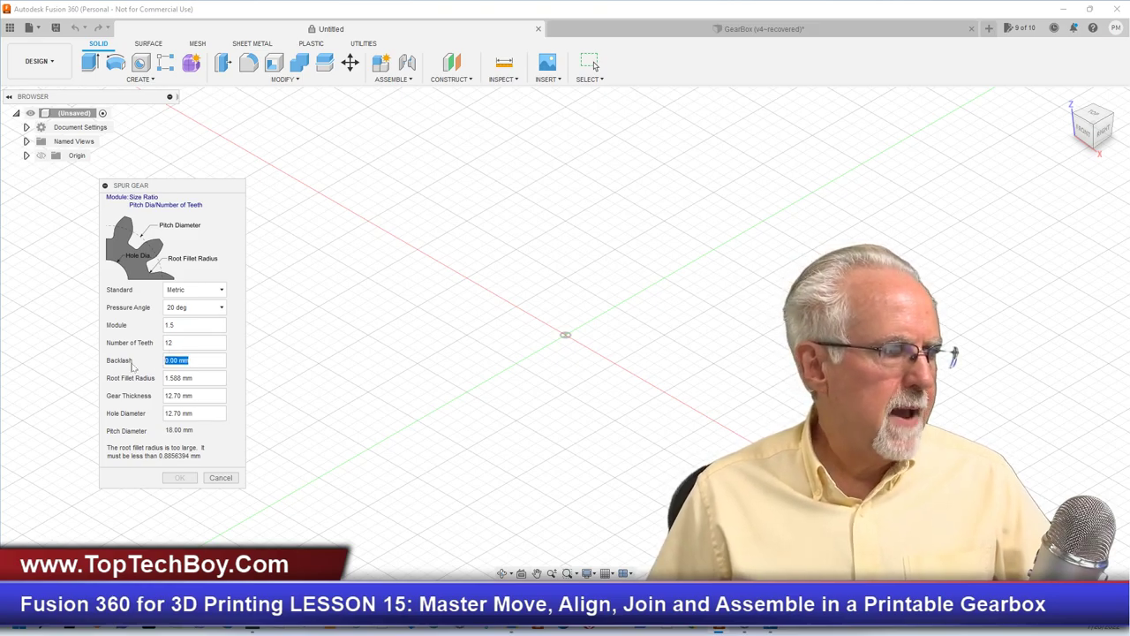
key("BackSpace")
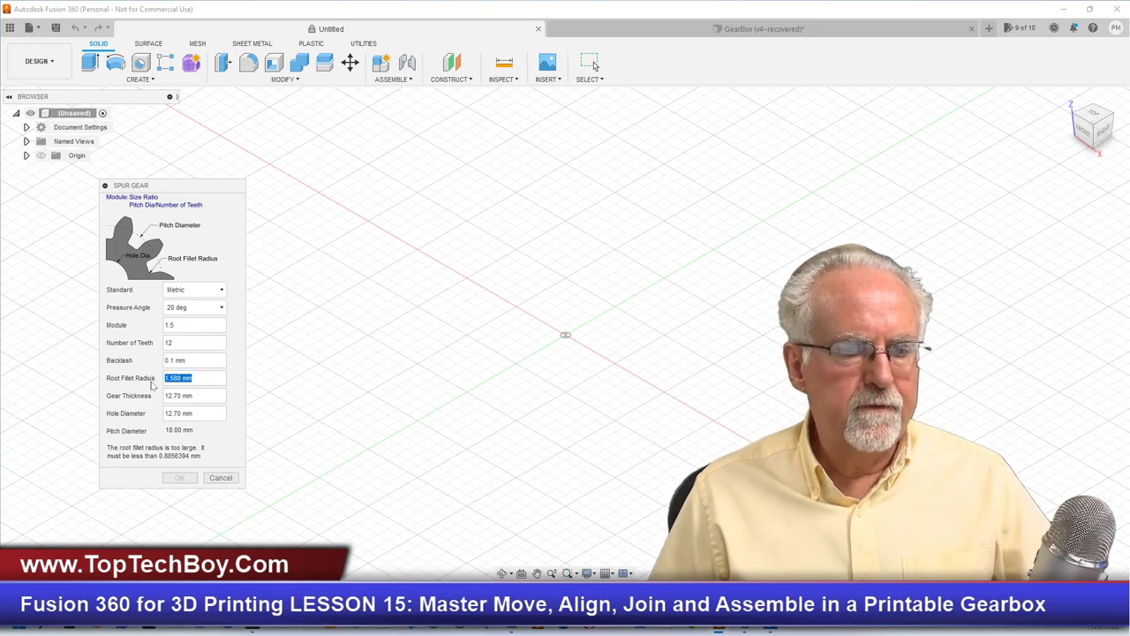
key("BackSpace")
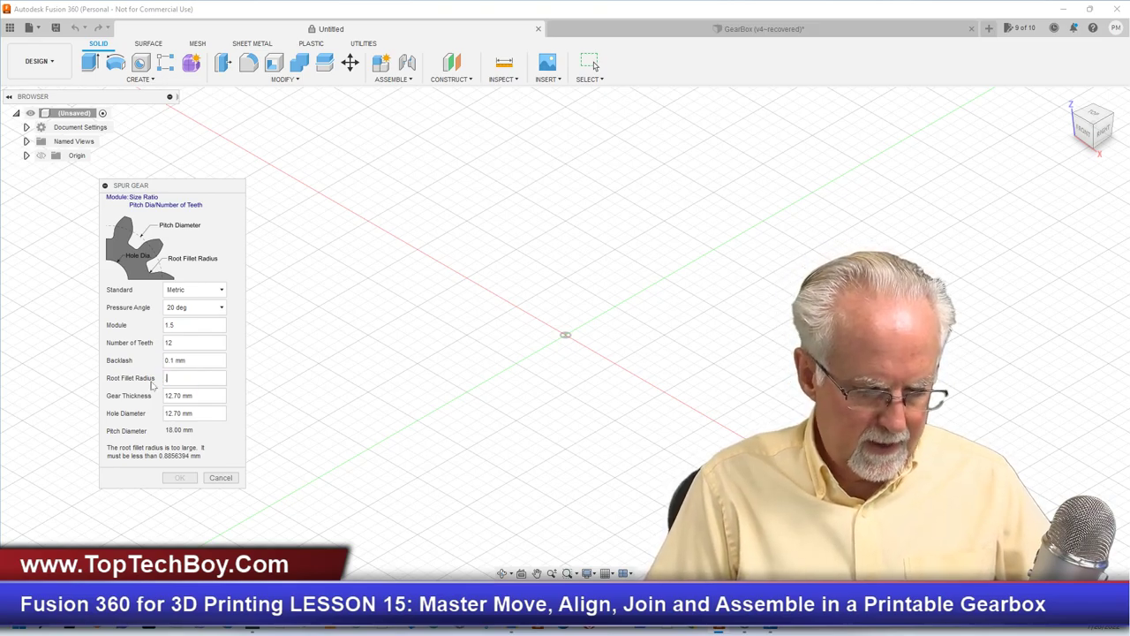
type(".1")
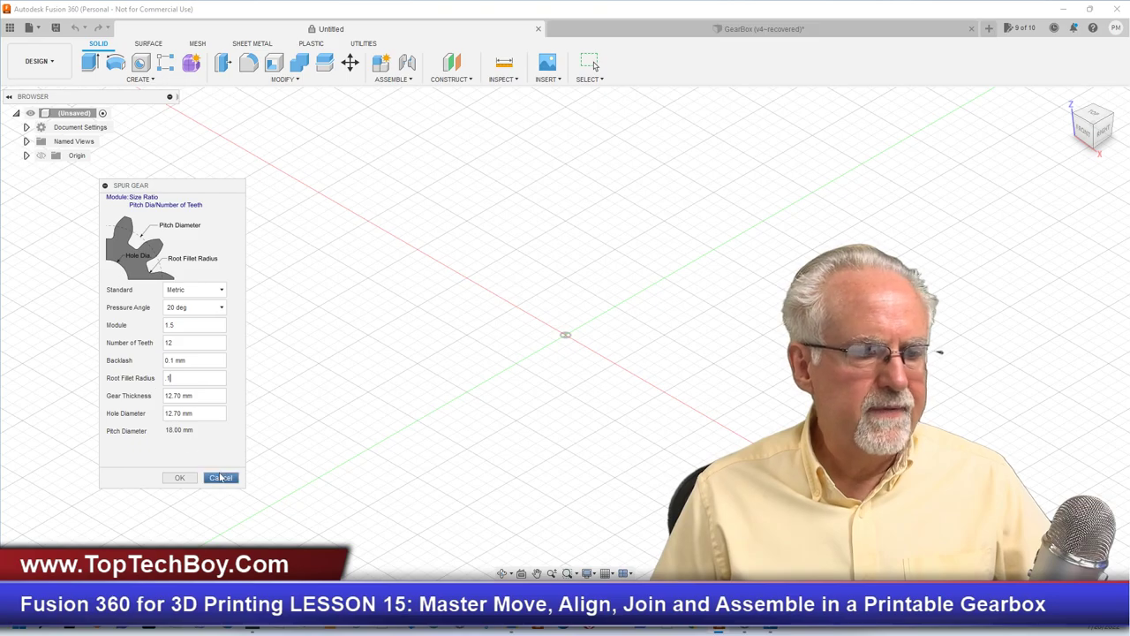
key("Tab")
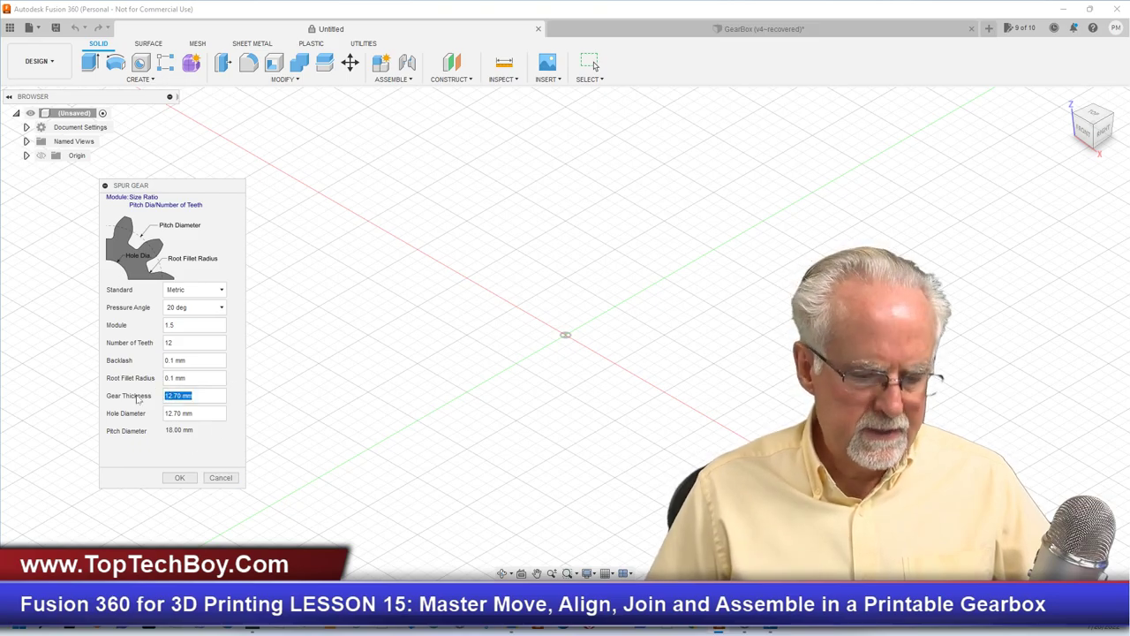
type("10")
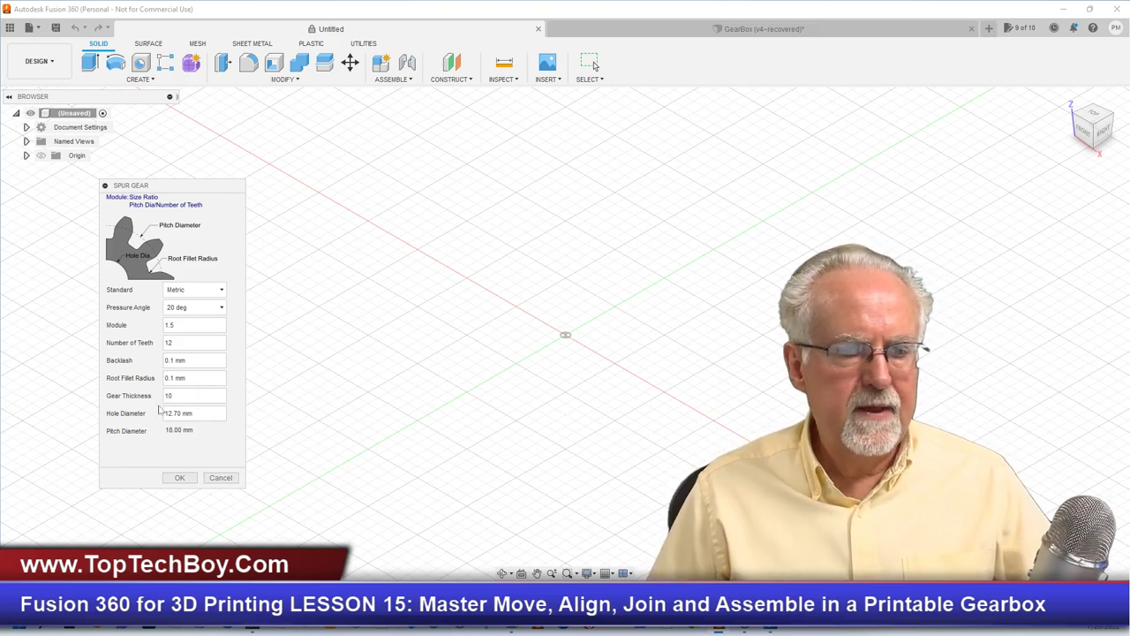
key("Tab")
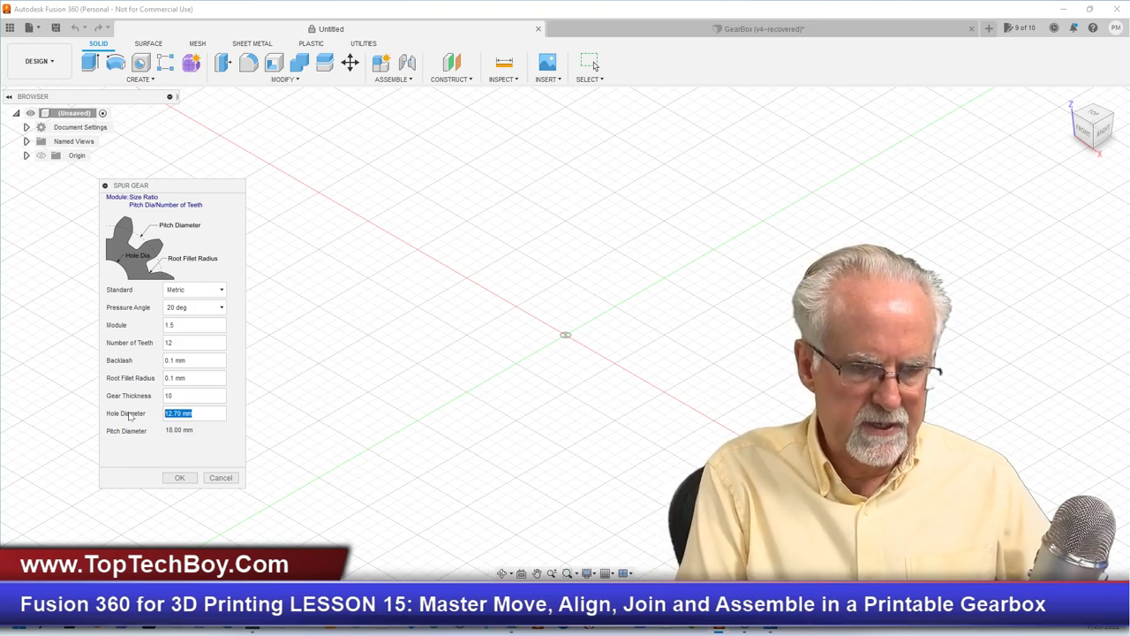
type("7")
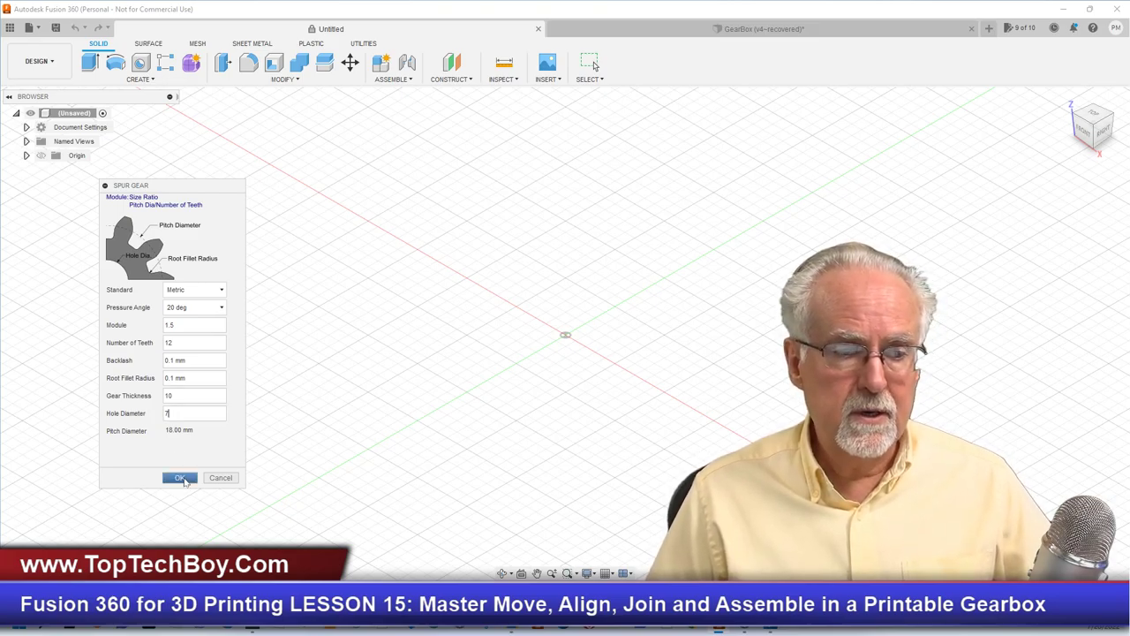
left_click(180, 478)
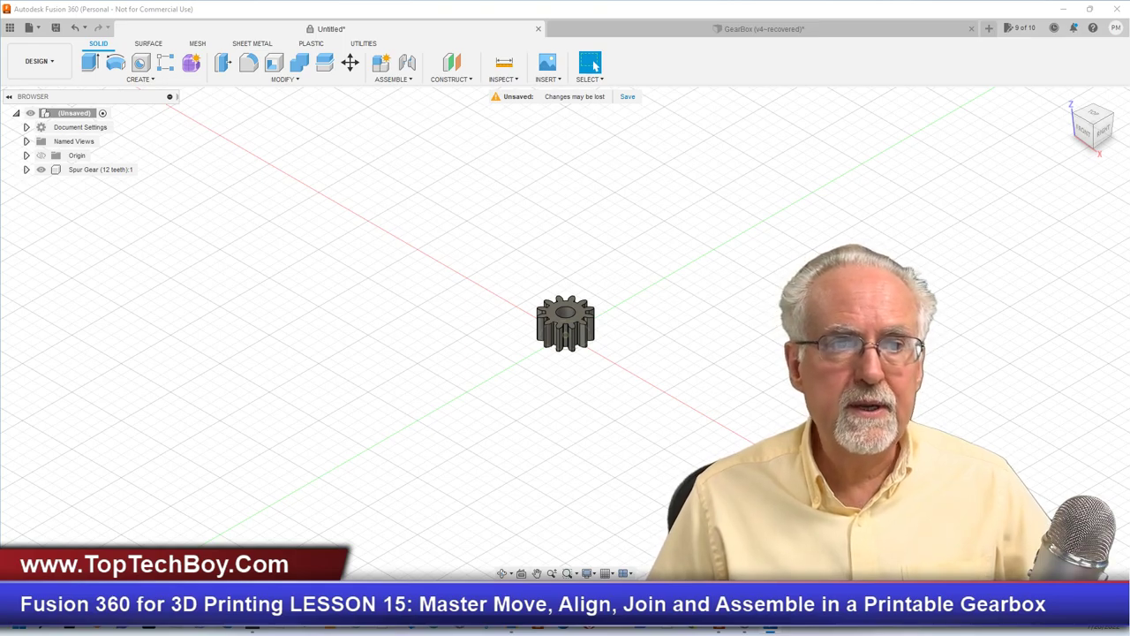
left_click(285, 79)
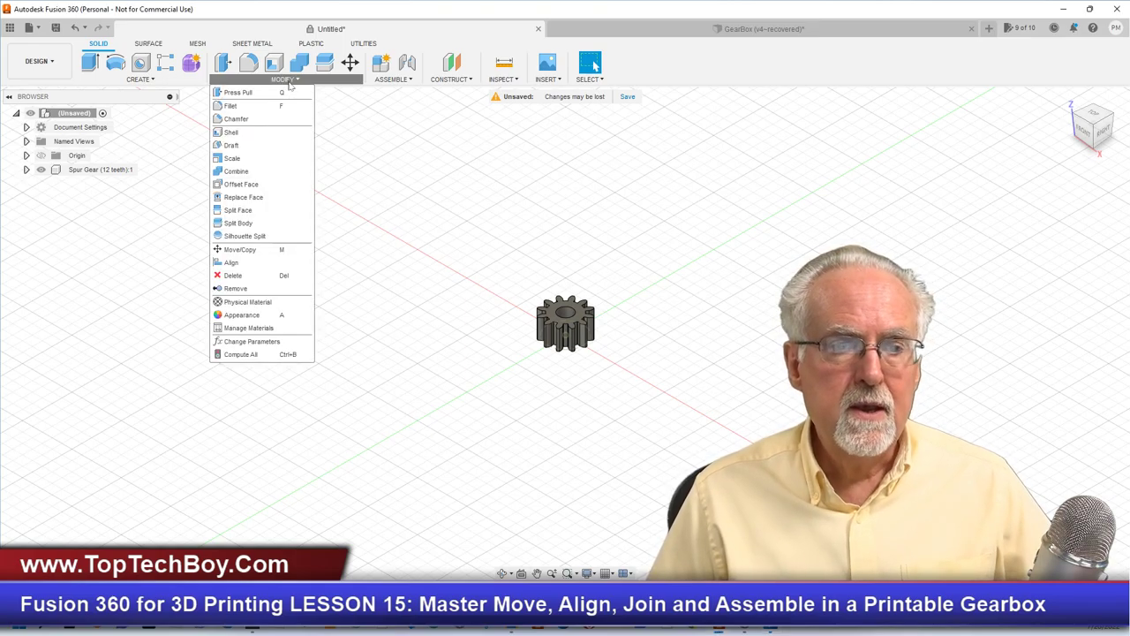
Step: Create a second Spur Gear with 24 teeth, keeping module 1.5, 10 mm thickness and 7 mm hole
left_click(141, 78)
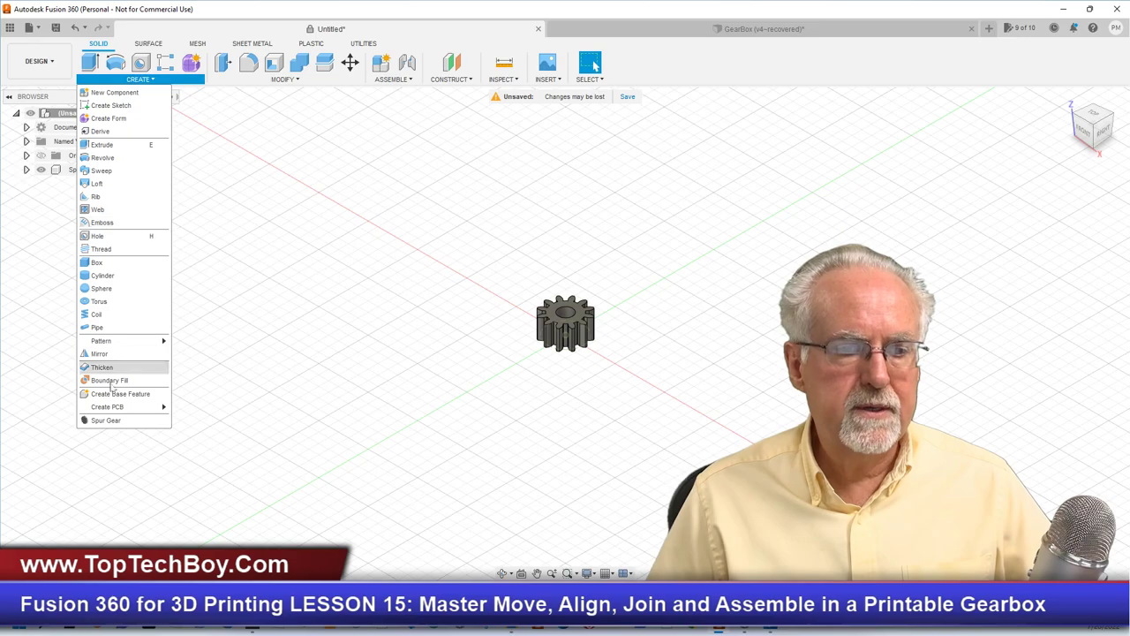
left_click(105, 423)
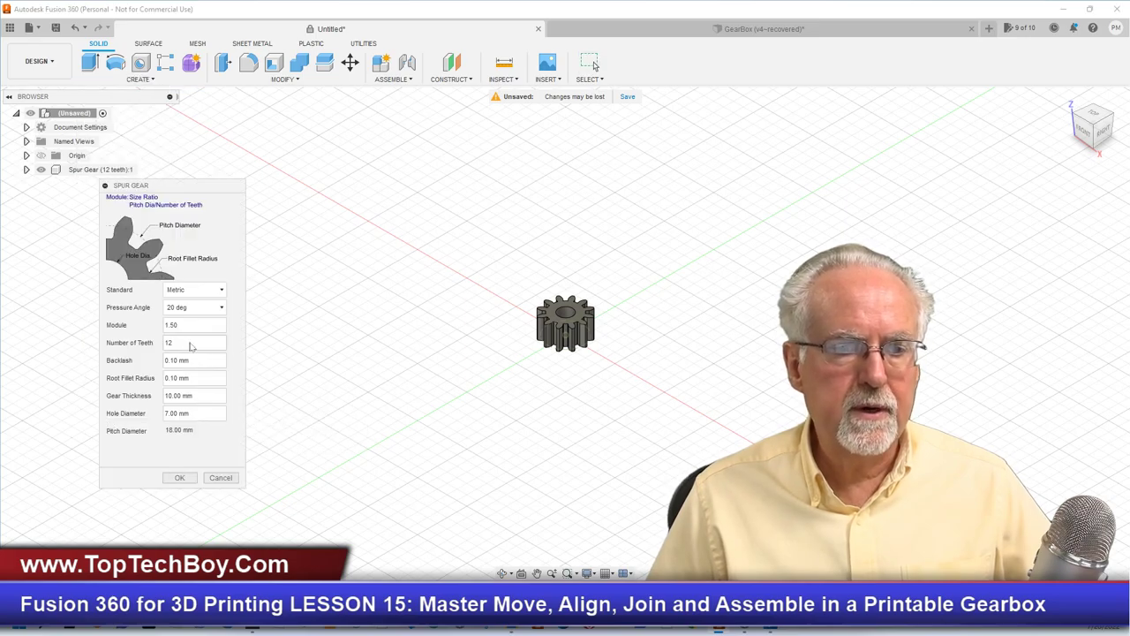
left_click_drag(188, 345, 156, 344)
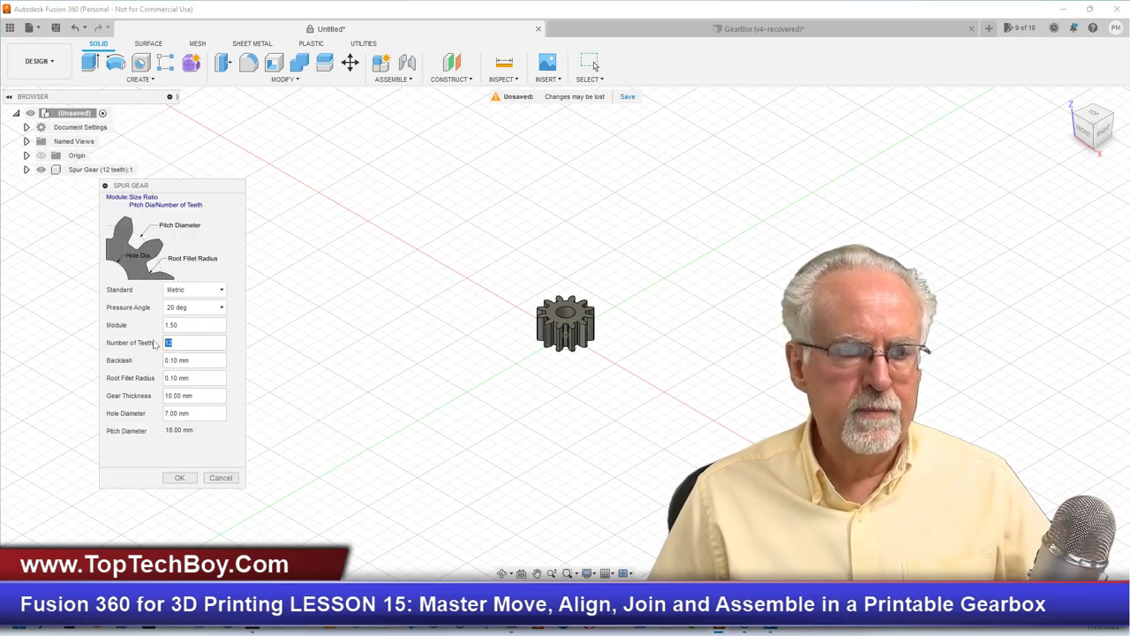
type("24")
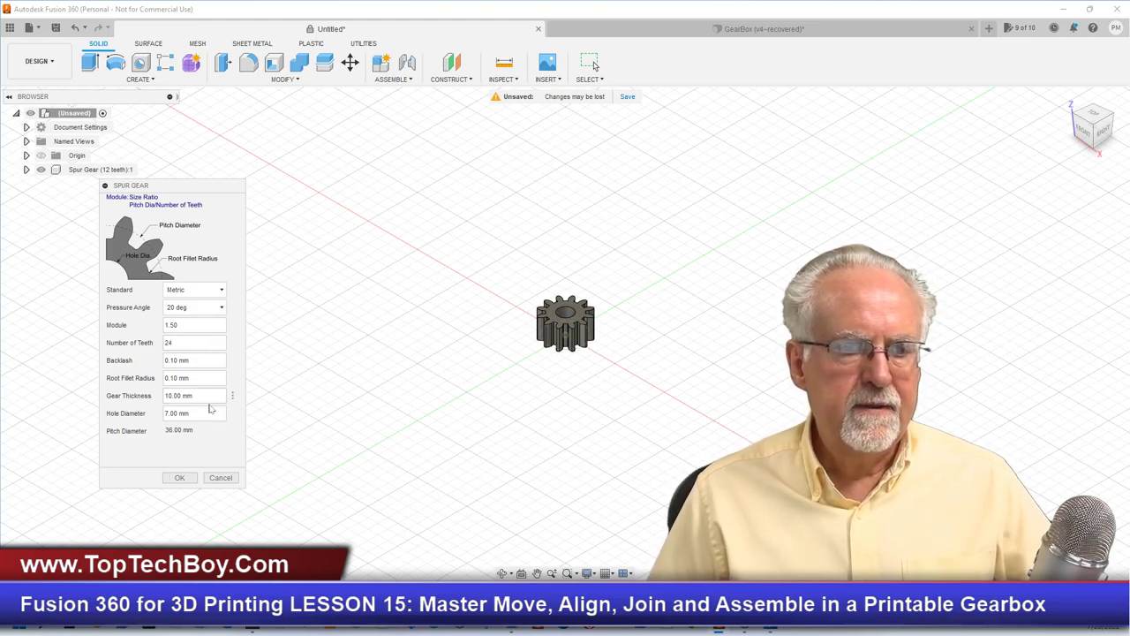
left_click(181, 478)
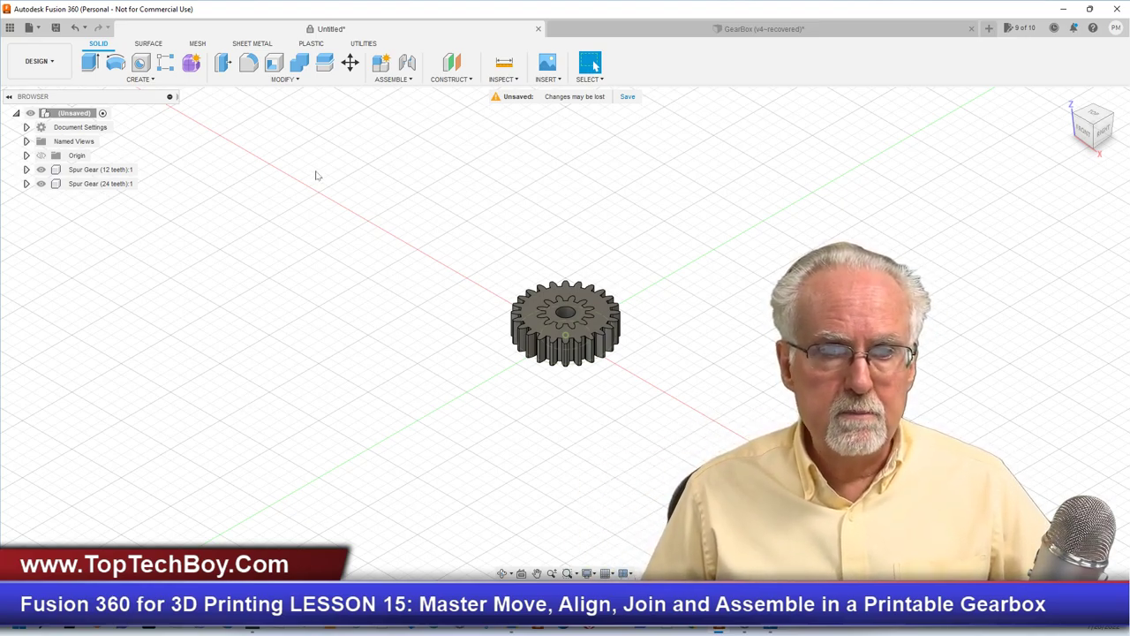
right_click(285, 186)
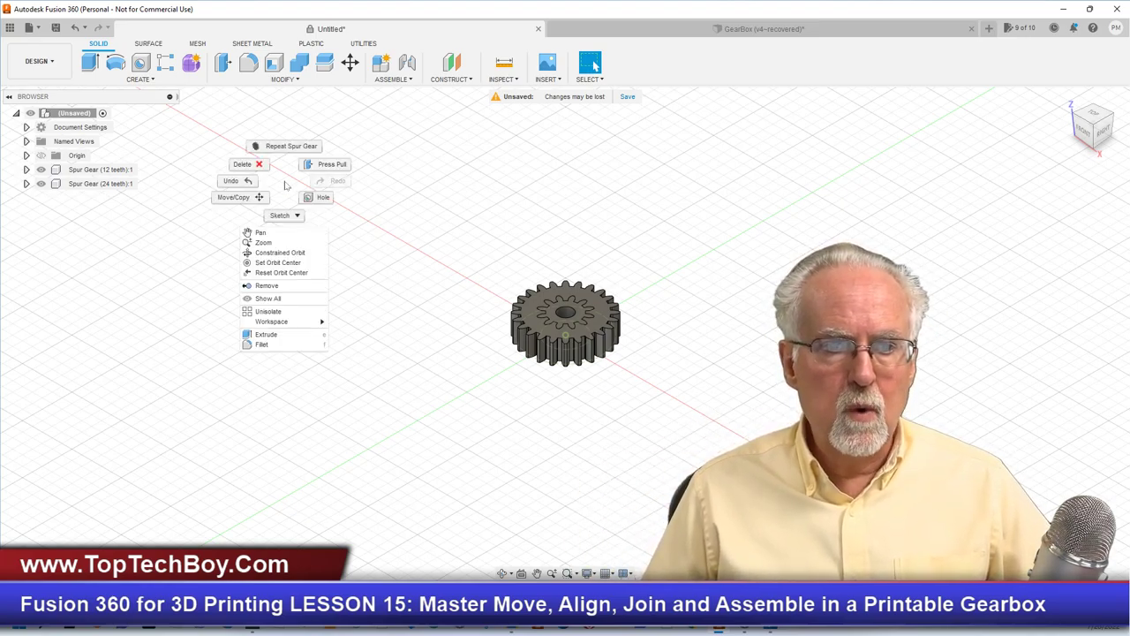
Step: Translate the 24-tooth gear 65 mm along X with Move/Copy
left_click(230, 197)
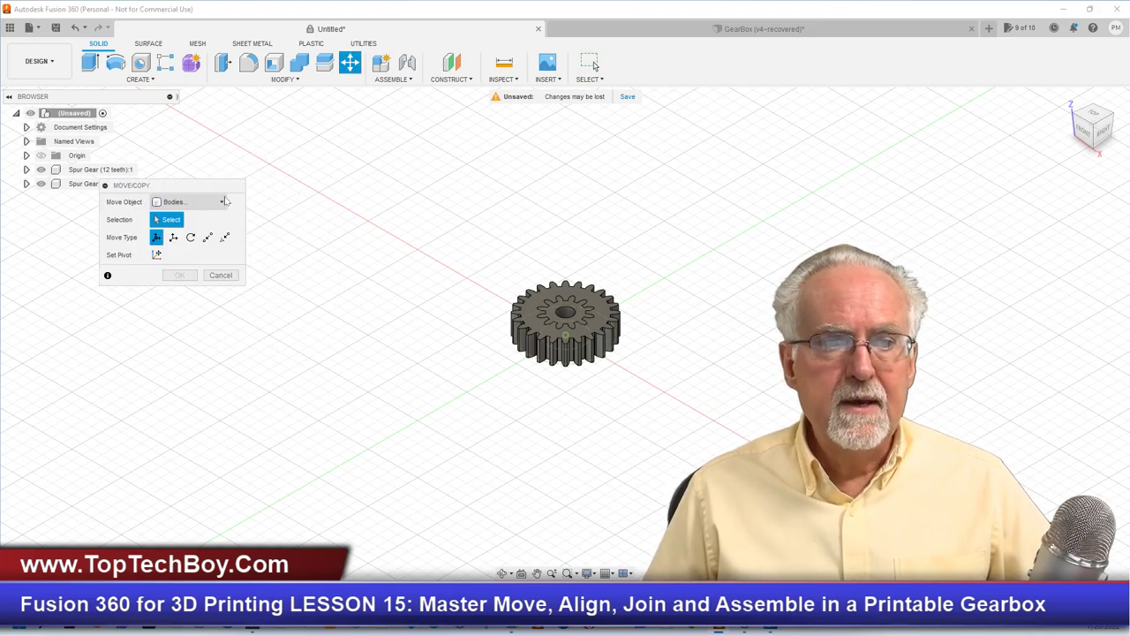
left_click(173, 239)
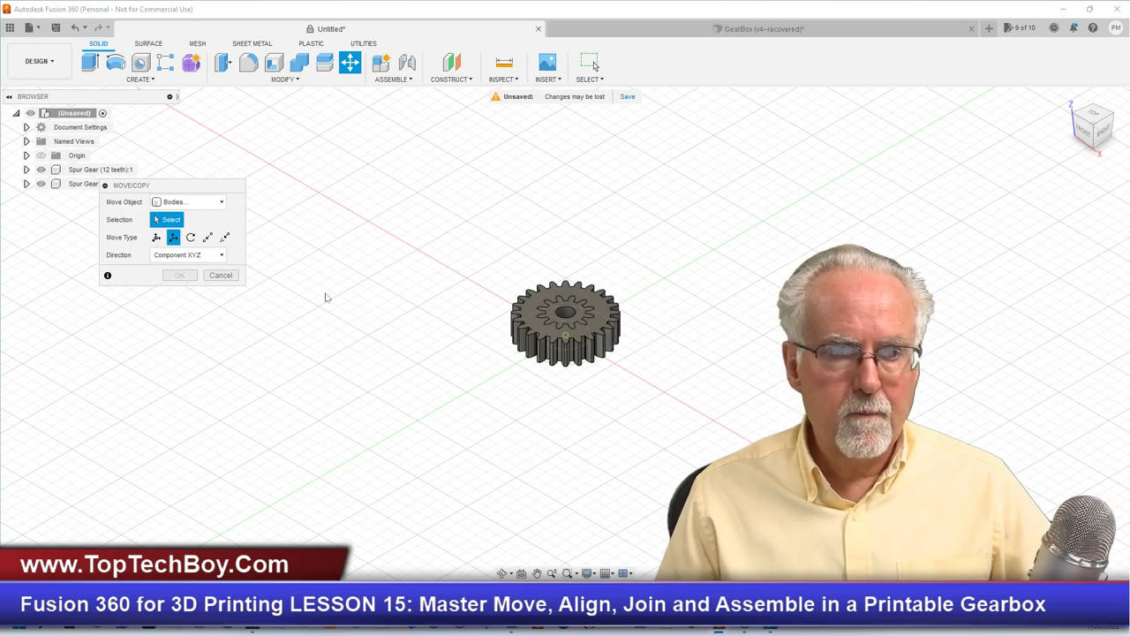
left_click(533, 328)
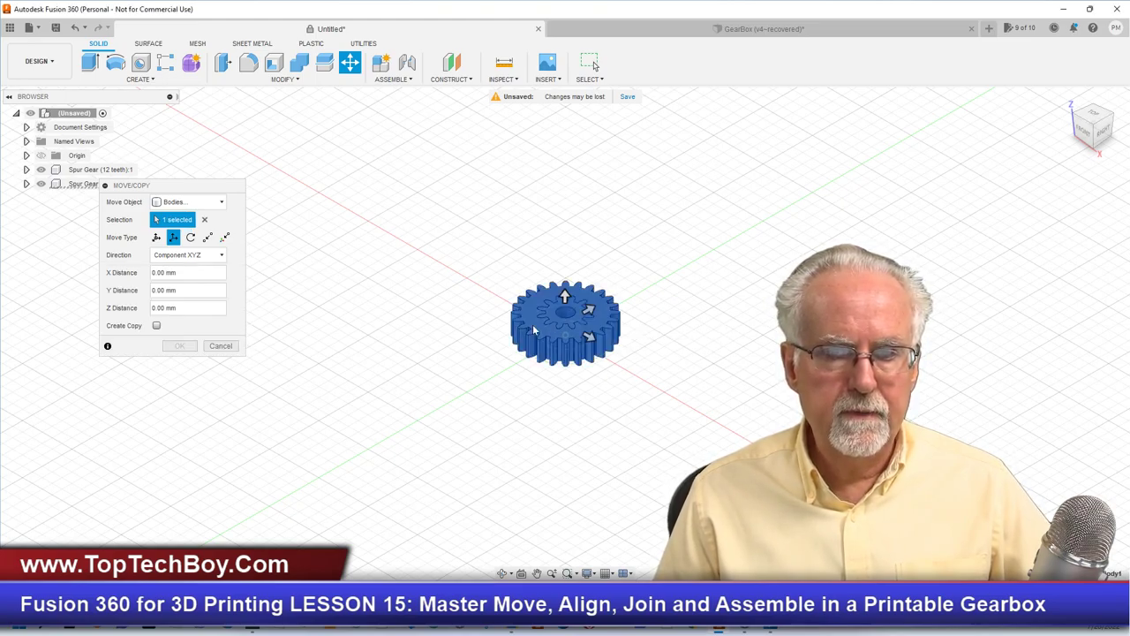
left_click_drag(586, 334, 704, 424)
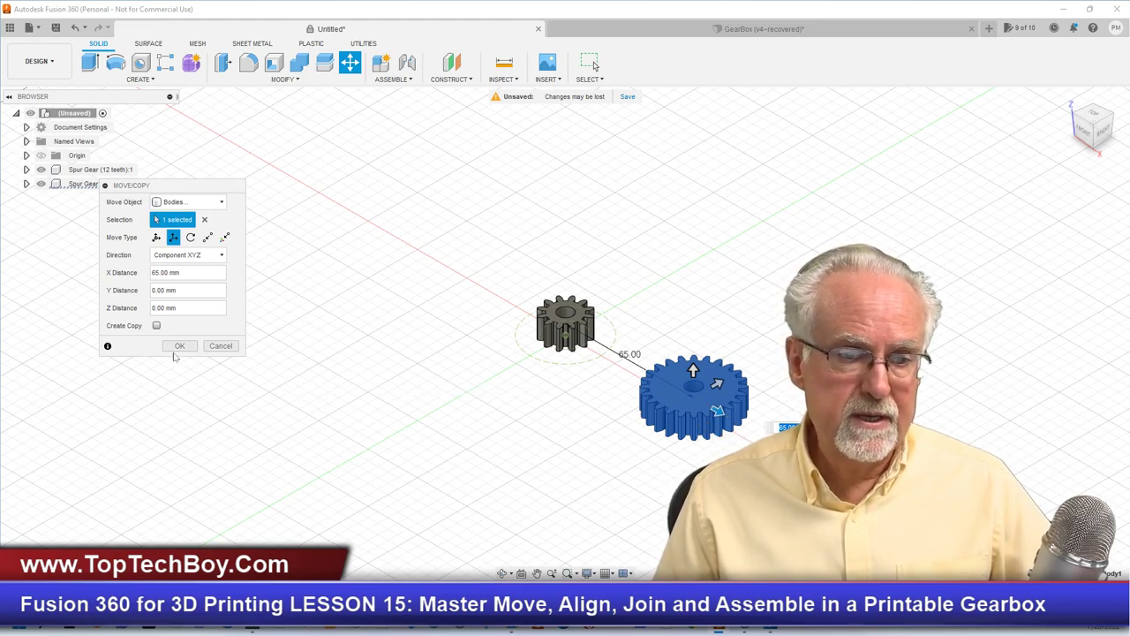
left_click(177, 346)
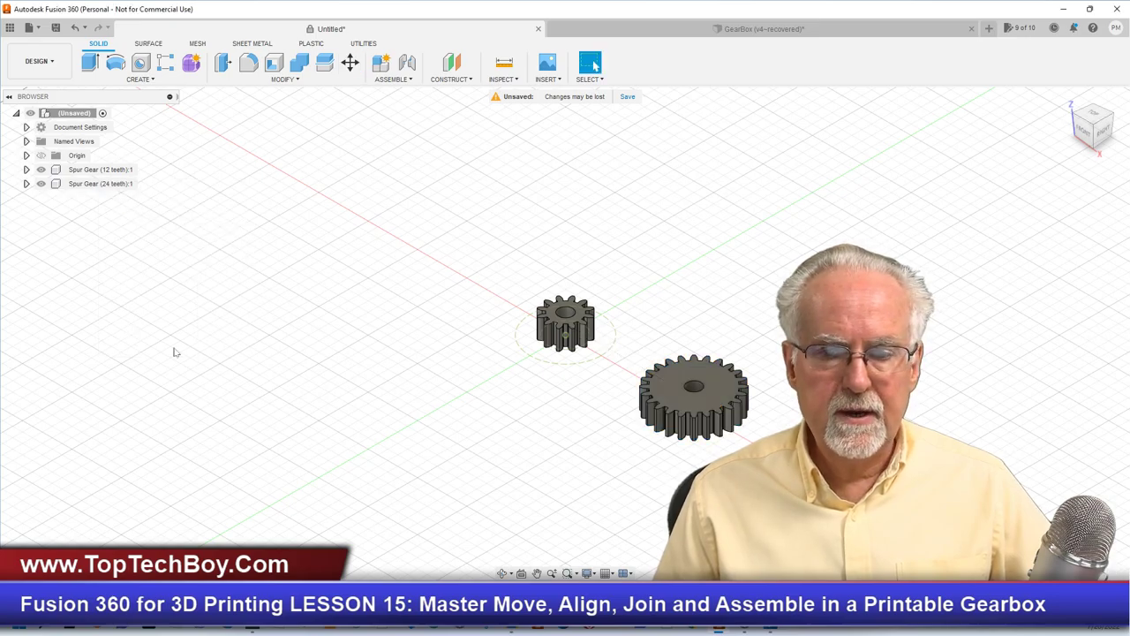
Step: Translate the 12-tooth gear to X 60 mm, Y -35 mm beside the large gear
right_click(314, 224)
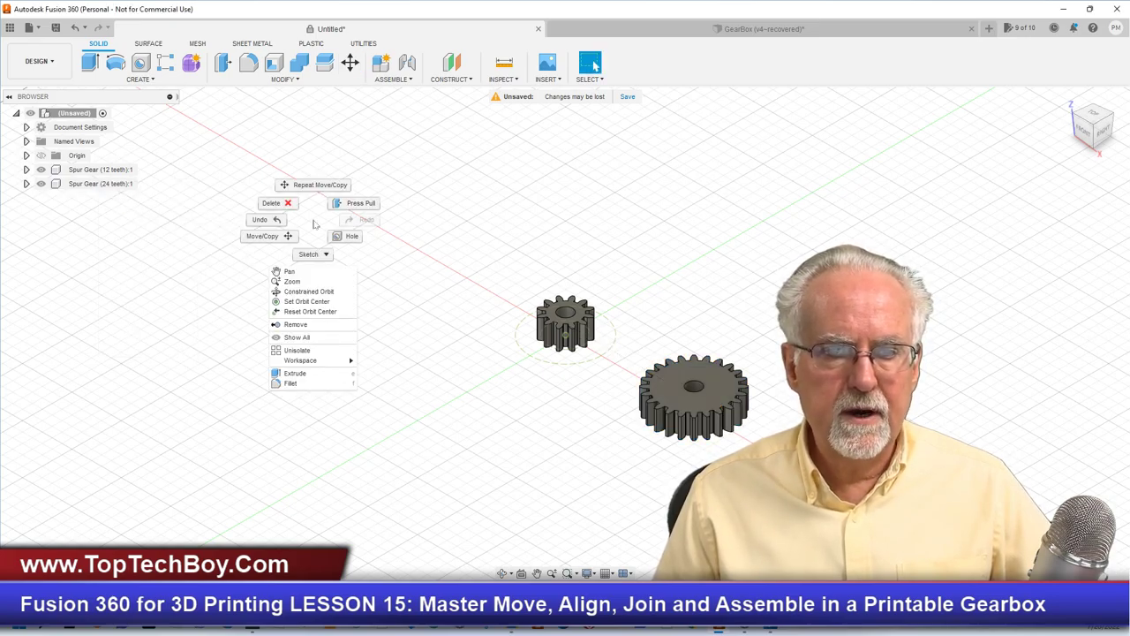
left_click(278, 236)
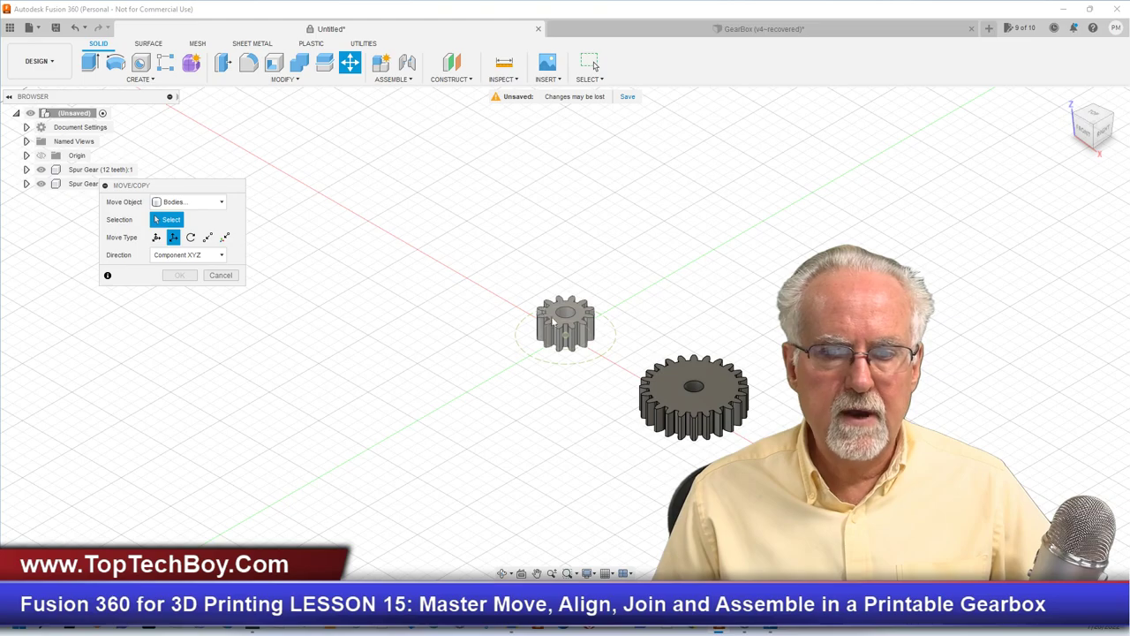
left_click(554, 322)
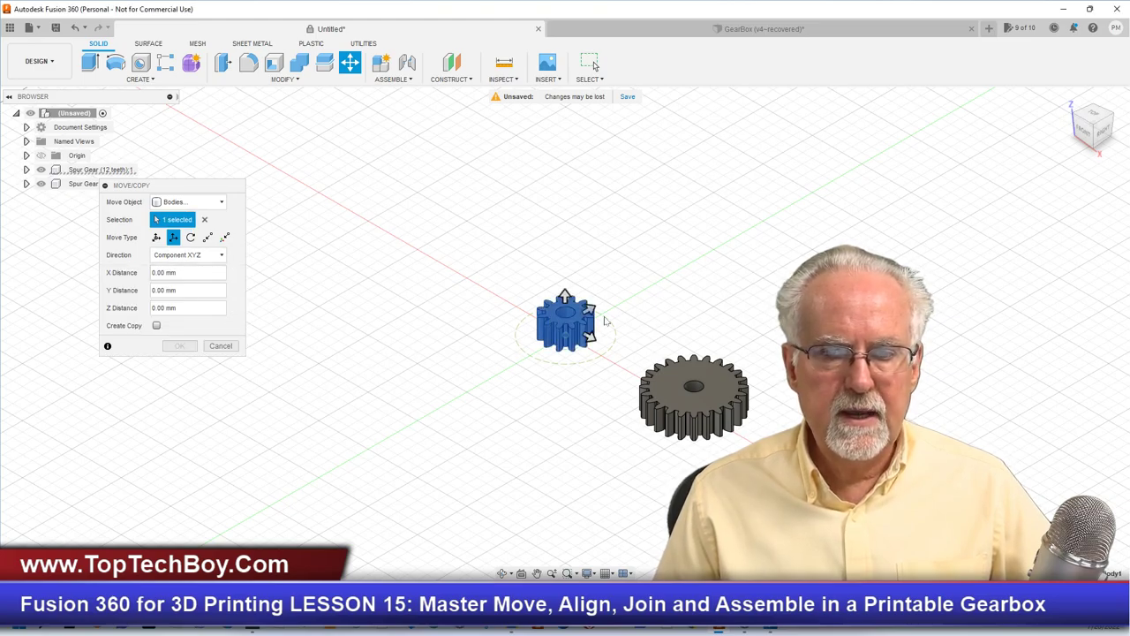
left_click_drag(590, 337, 651, 458)
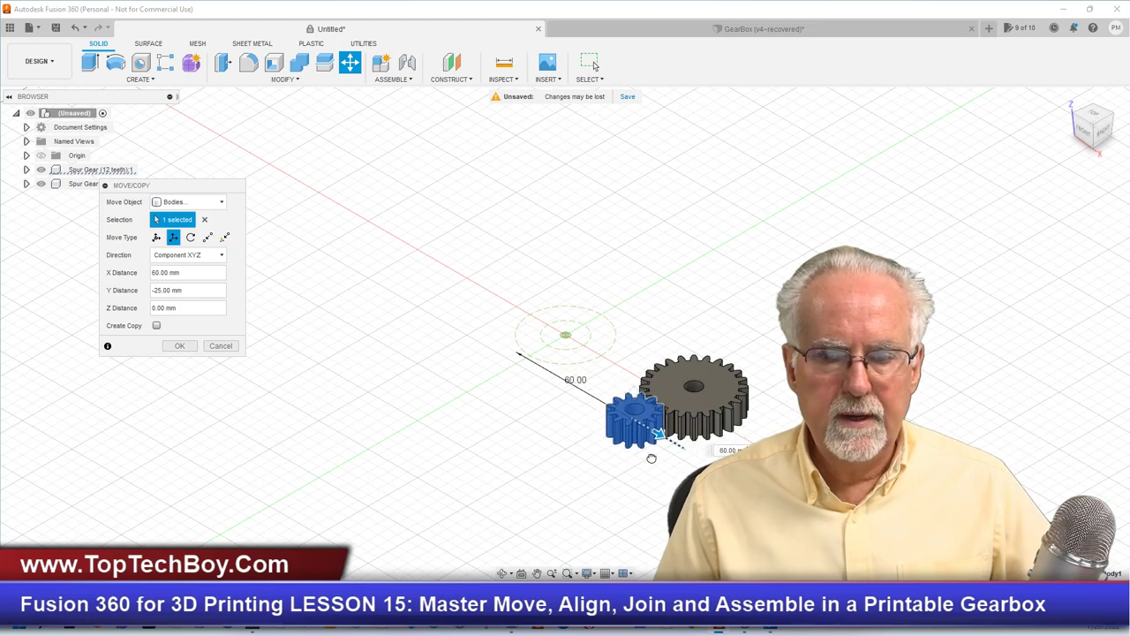
left_click_drag(655, 403, 638, 414)
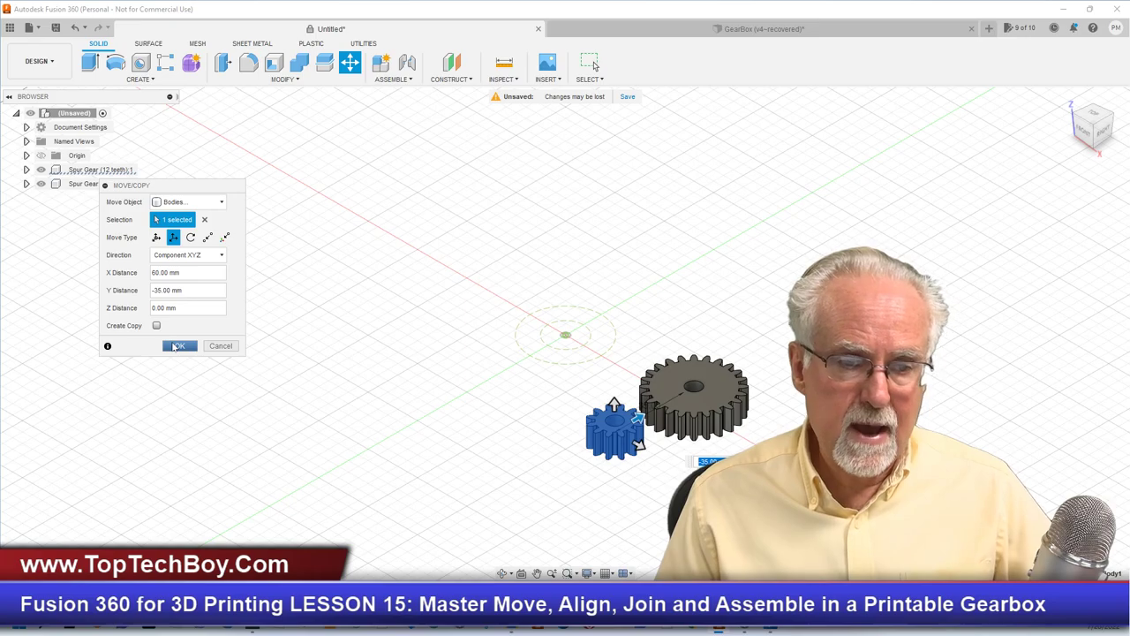
left_click(177, 345)
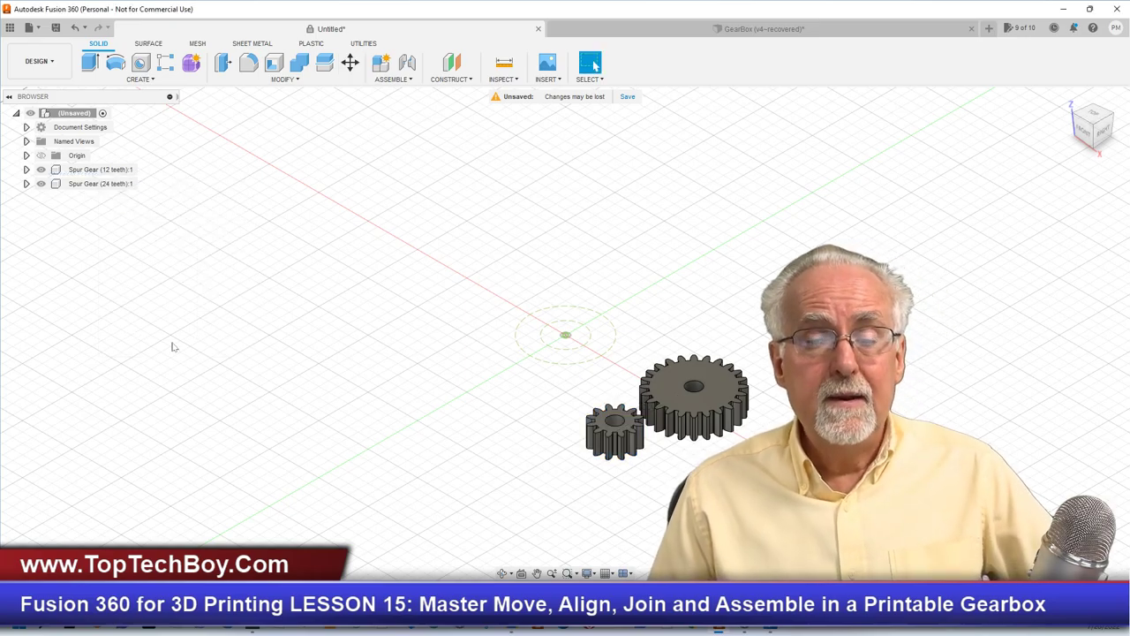
scroll(238, 240, "down", 3)
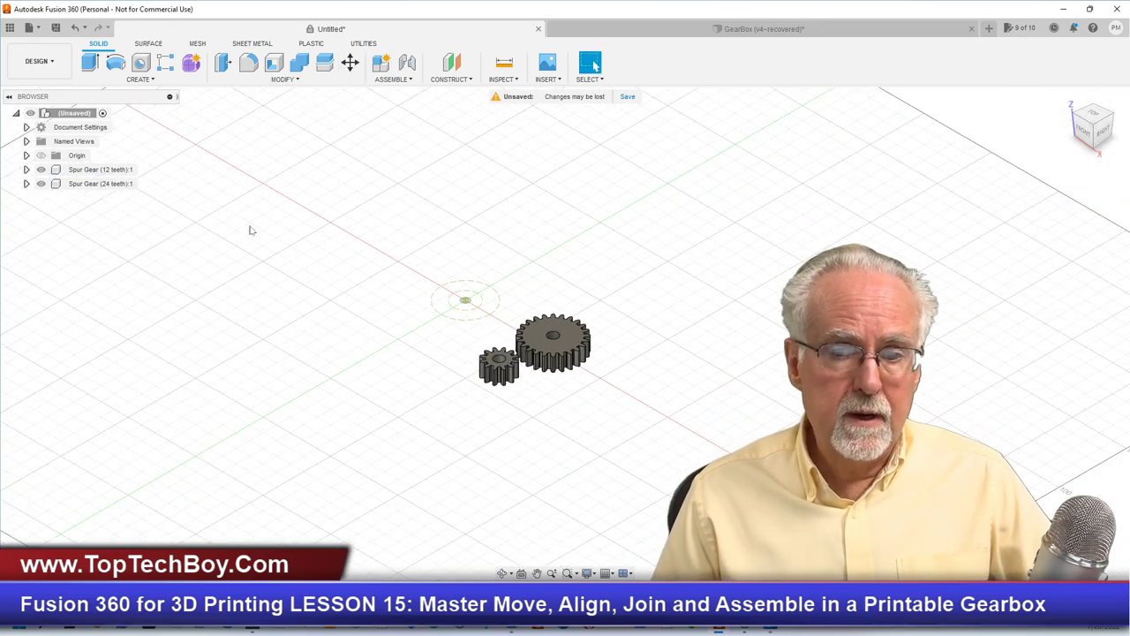
Step: Expand Spur Gear (12 teeth):1 and its Bodies folder in the Browser to show Body1
scroll(618, 398, "up", 5)
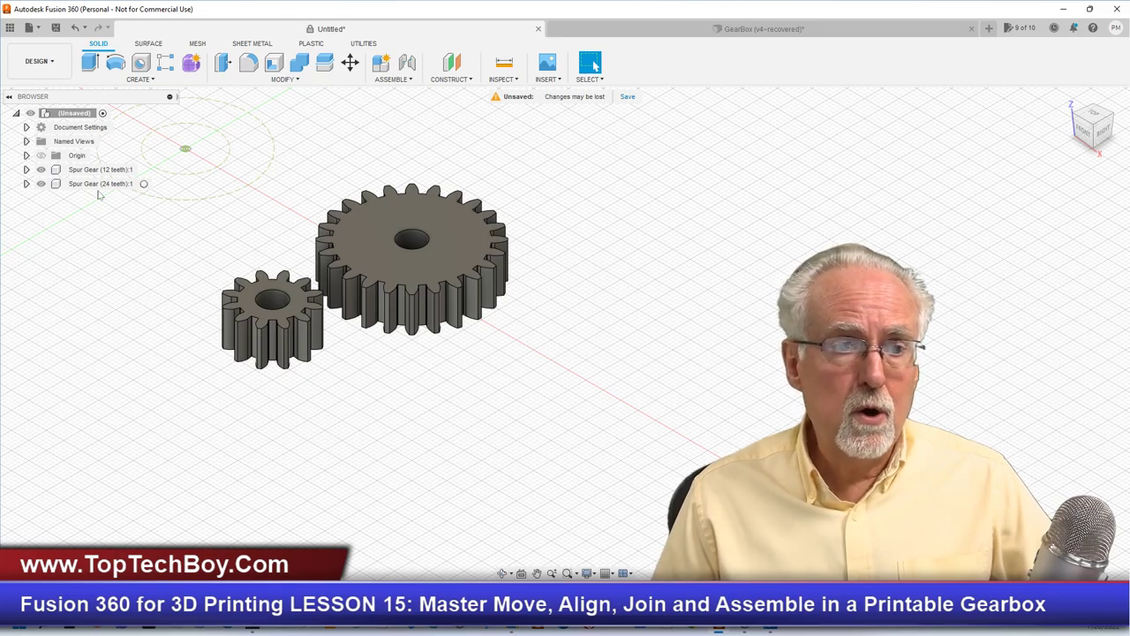
left_click(26, 170)
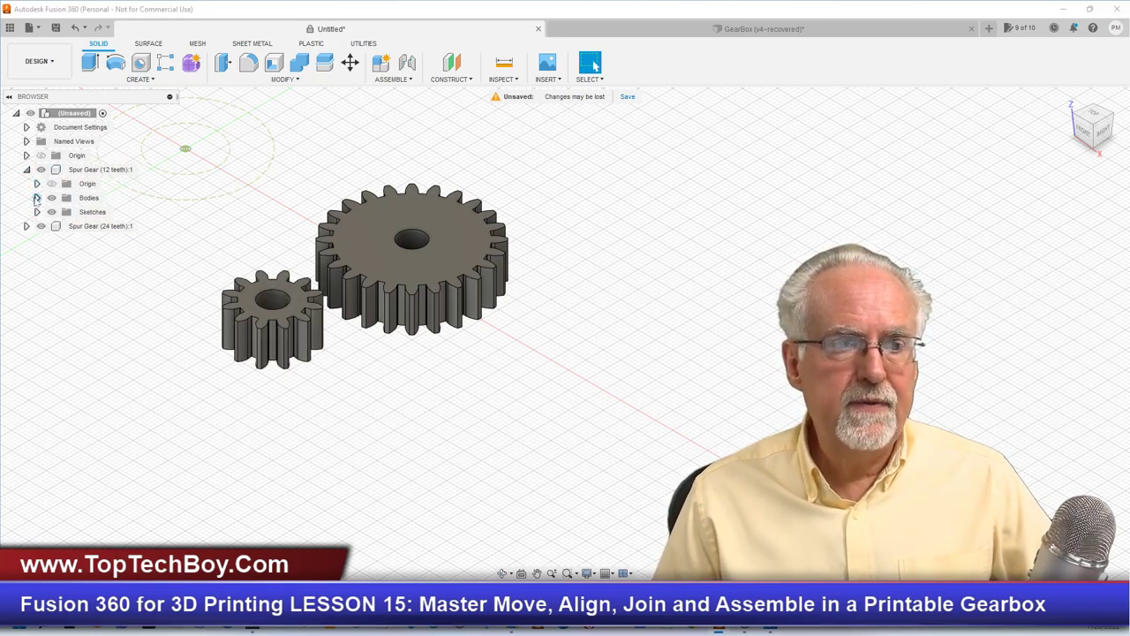
left_click(37, 198)
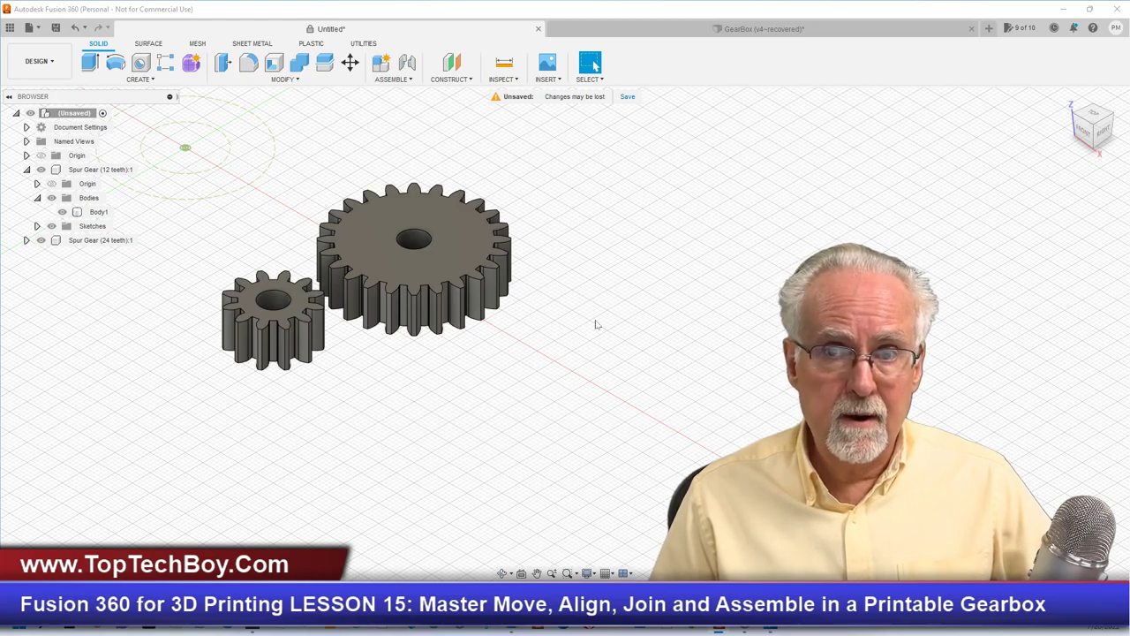
Step: Copy the 12-tooth gear component and Paste New it into the root, moved 44 mm along X
left_click(27, 170)
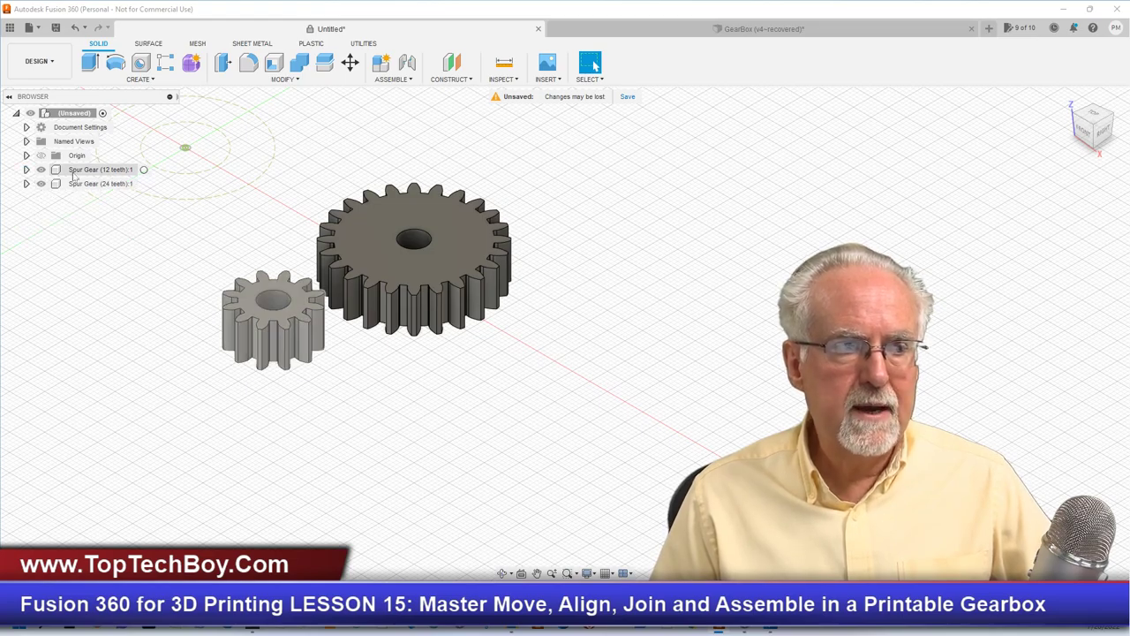
right_click(74, 173)
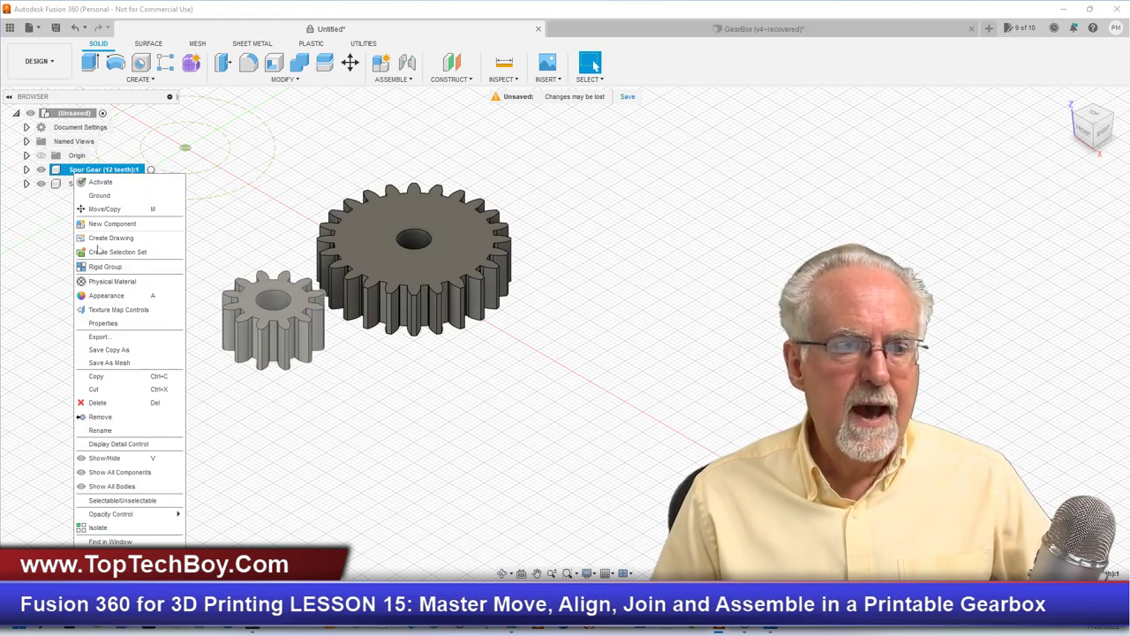
left_click(104, 376)
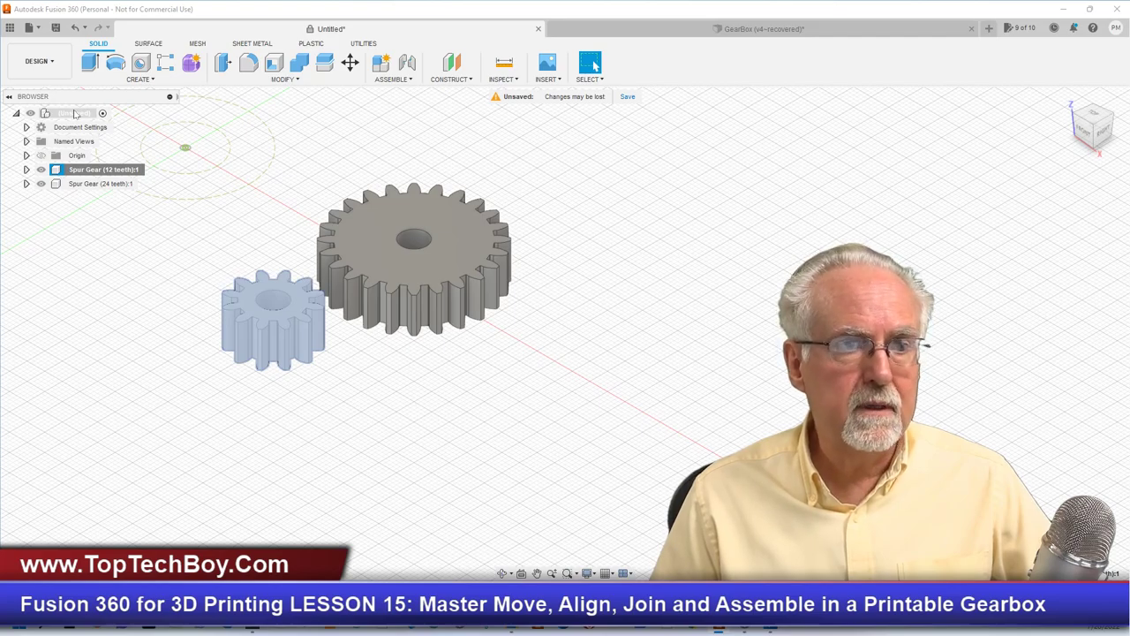
right_click(75, 113)
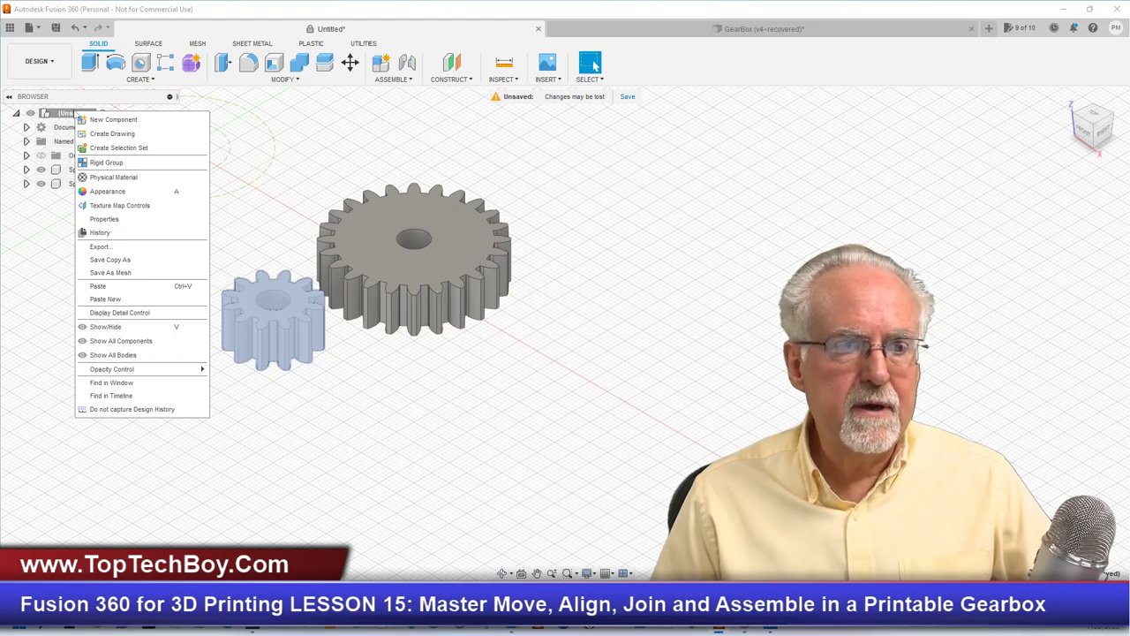
left_click(127, 300)
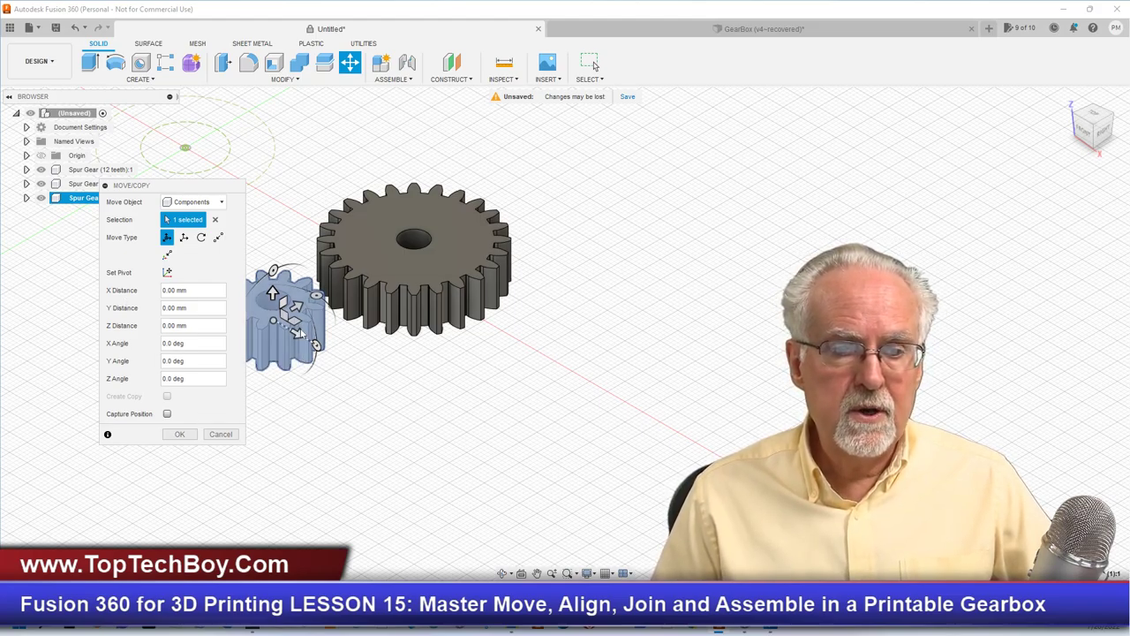
left_click_drag(296, 333, 439, 425)
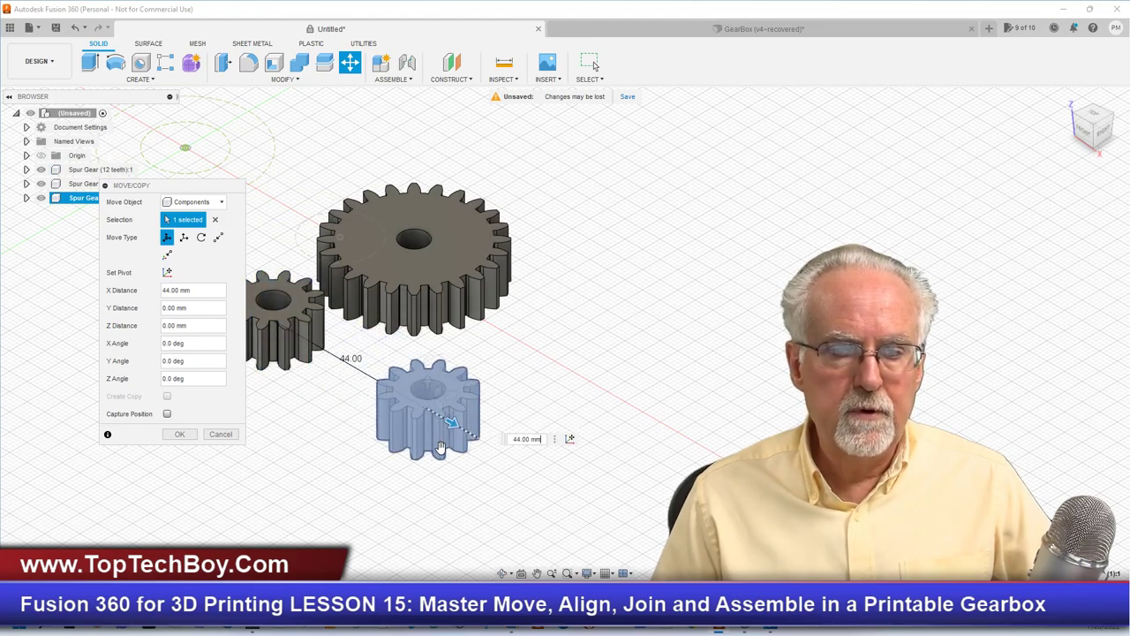
left_click(182, 433)
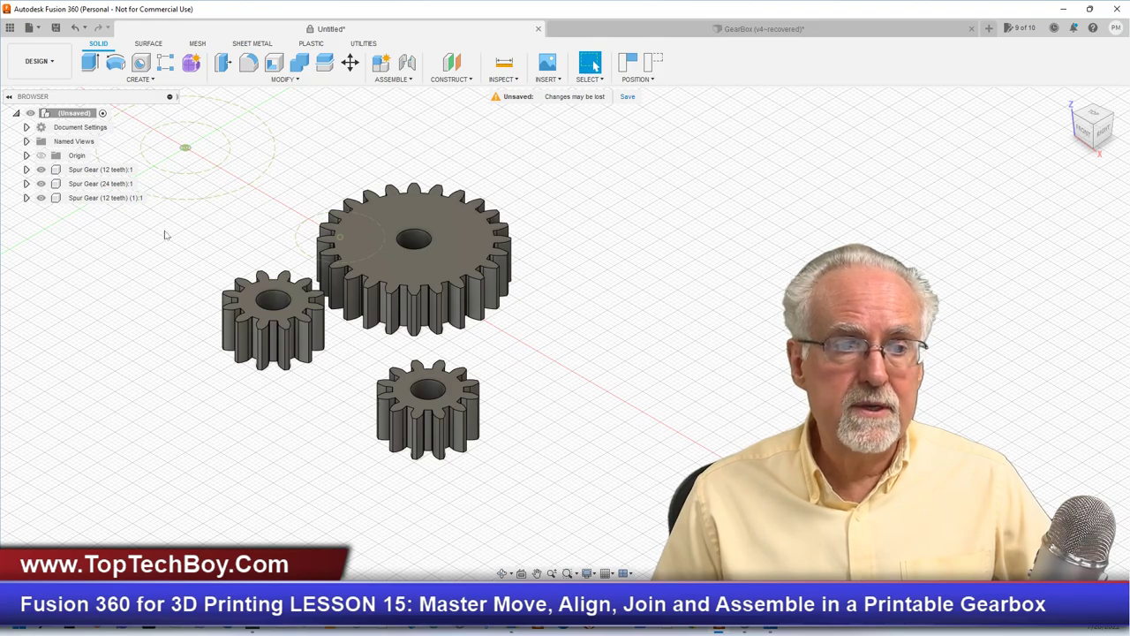
Step: Copy the 24-tooth gear component and Paste New it into the root, shifted 43 mm along X
right_click(89, 184)
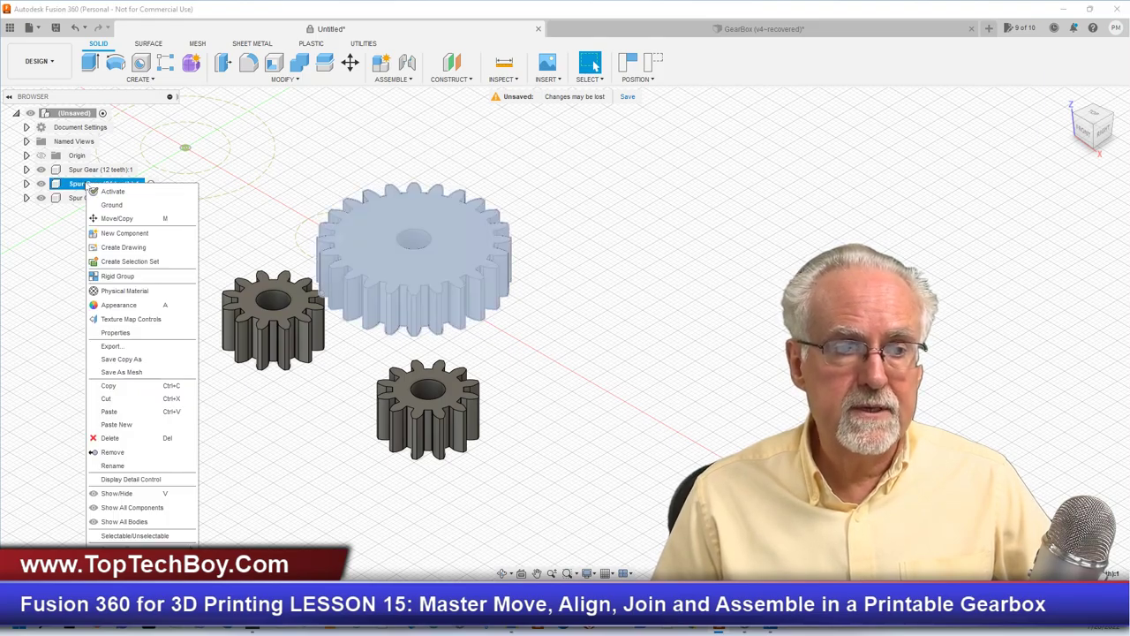
left_click(128, 385)
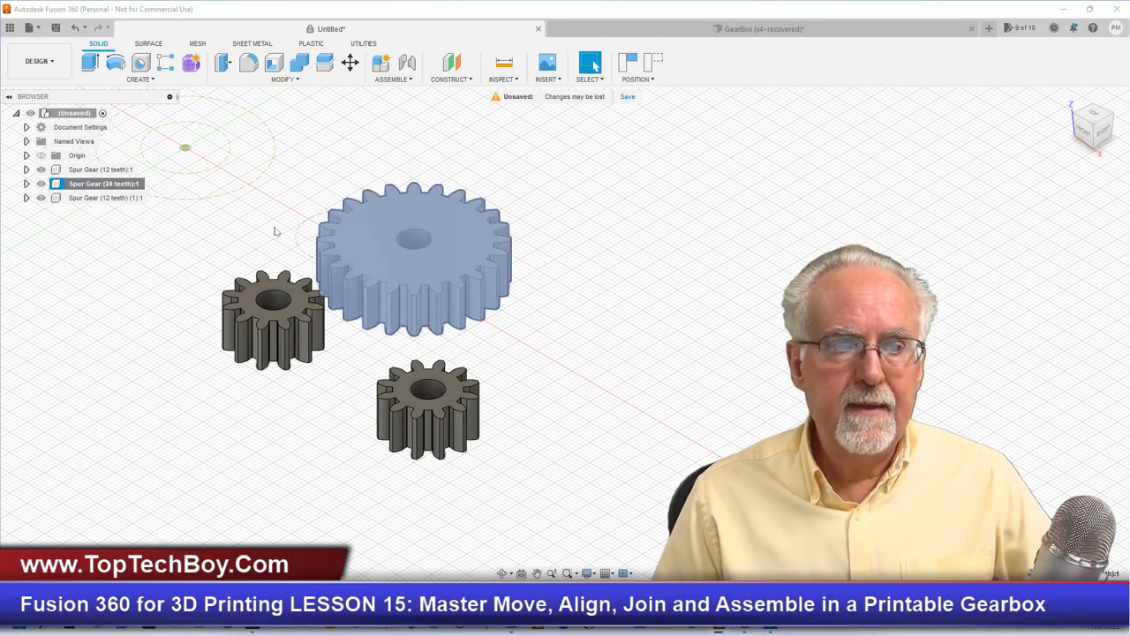
left_click(82, 116)
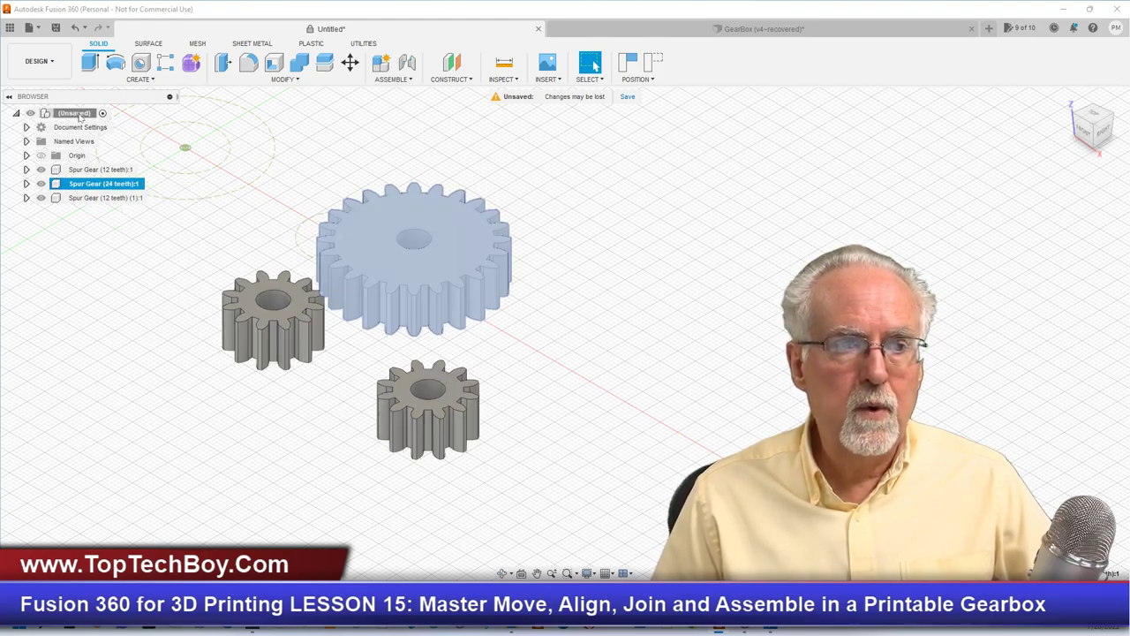
right_click(81, 116)
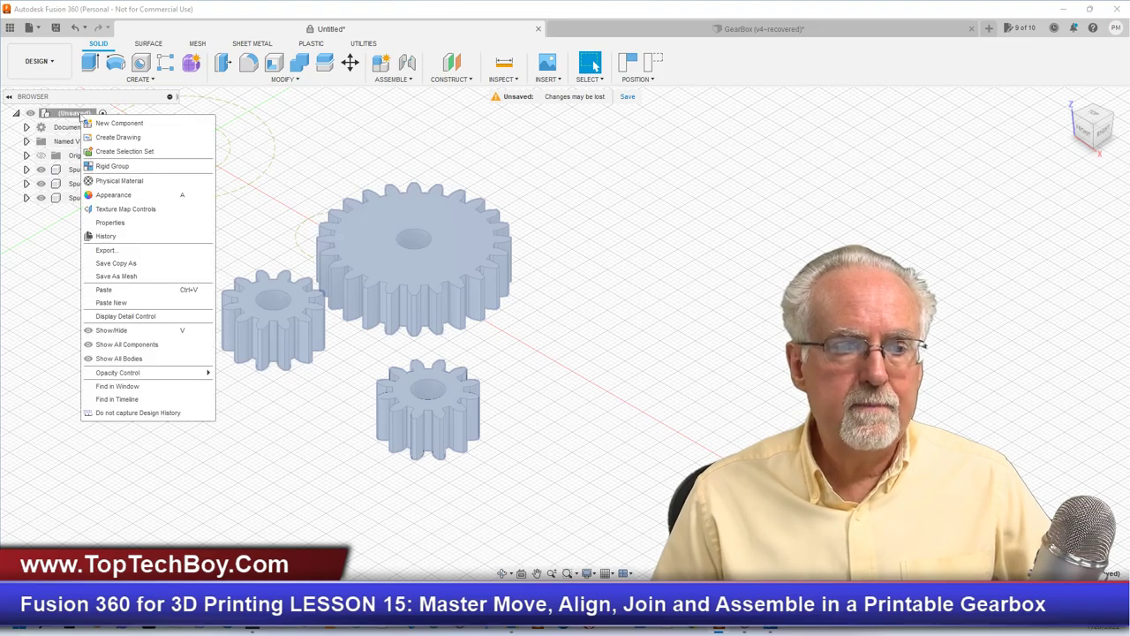
left_click(62, 355)
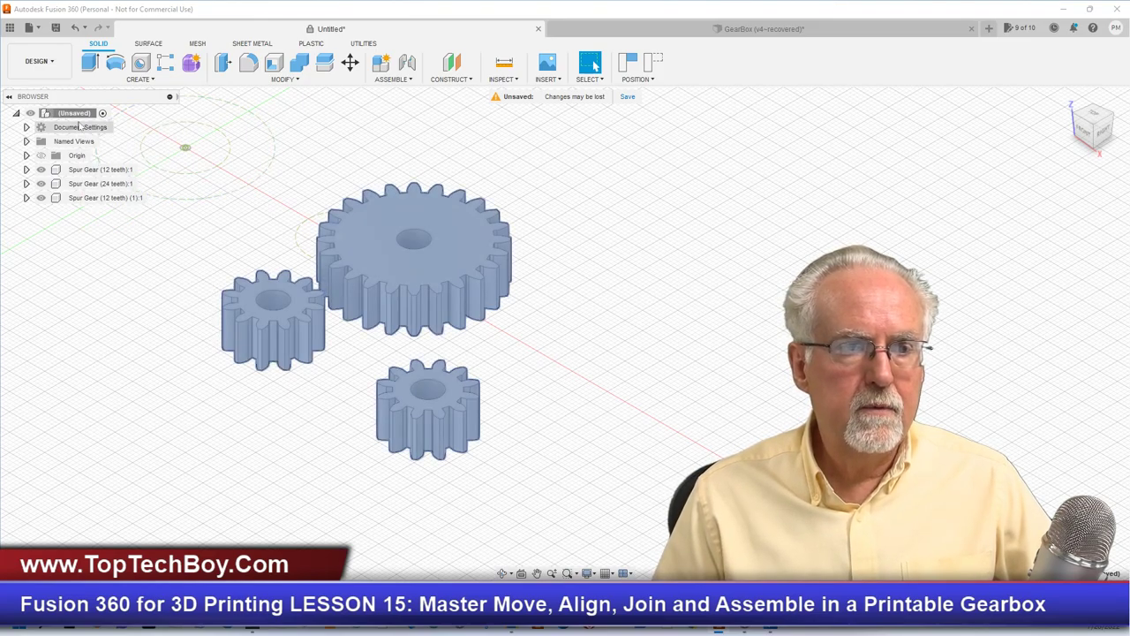
right_click(81, 116)
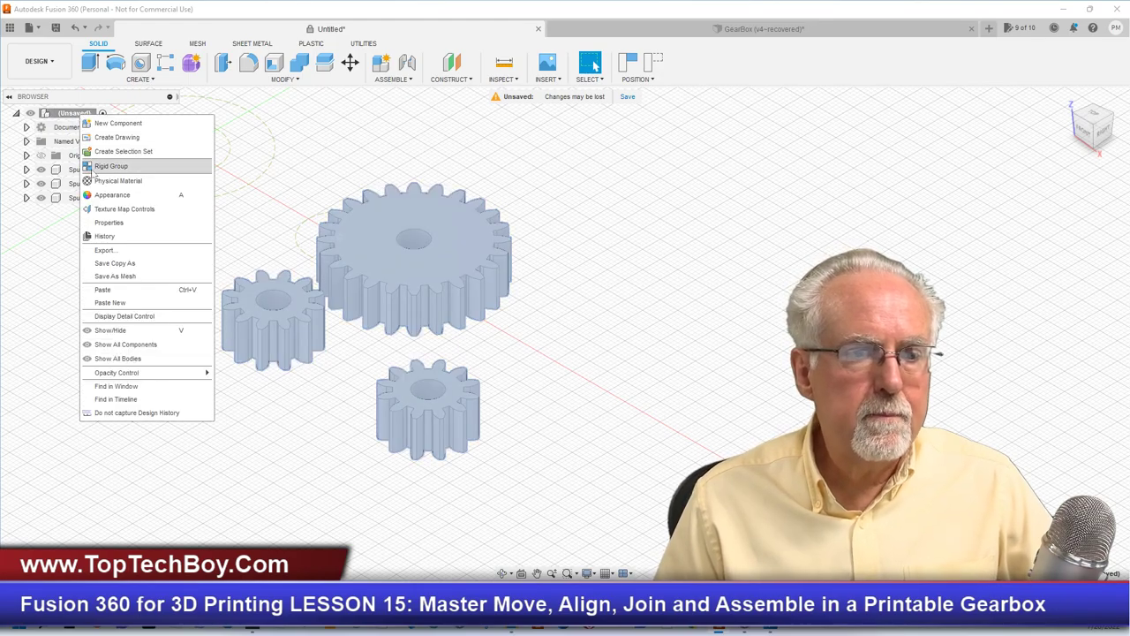
left_click(124, 303)
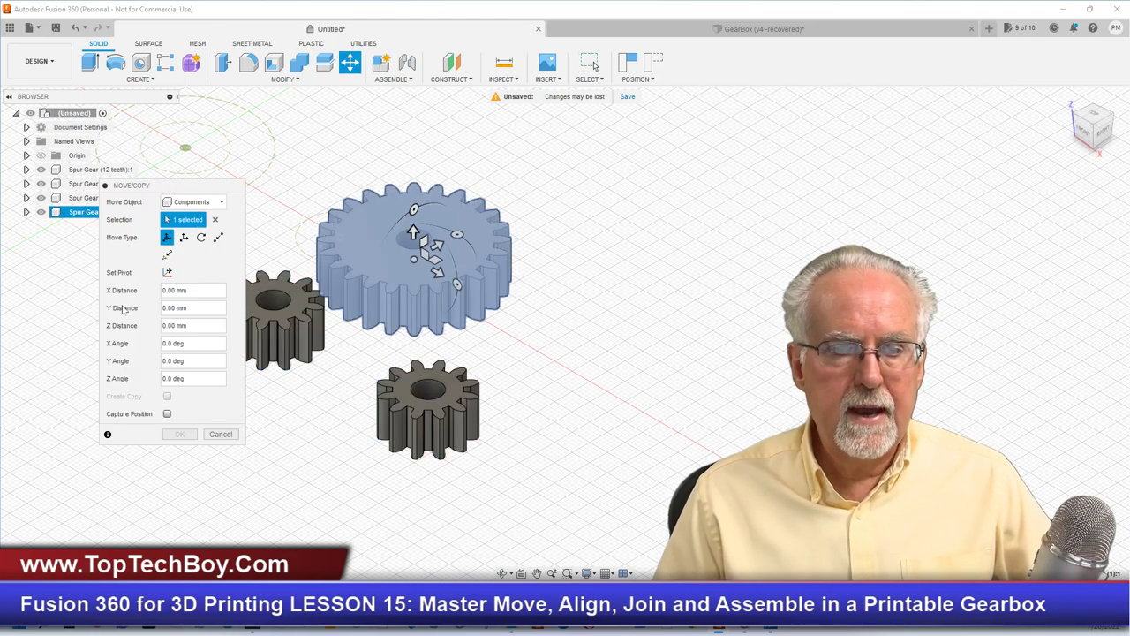
left_click_drag(436, 274, 575, 380)
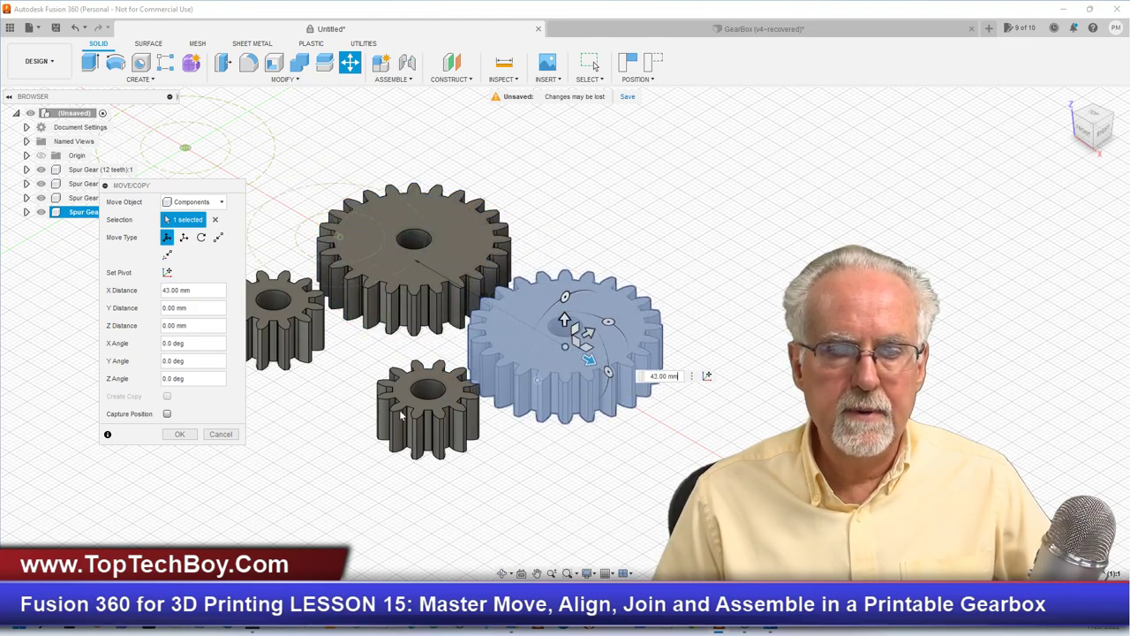
left_click(181, 434)
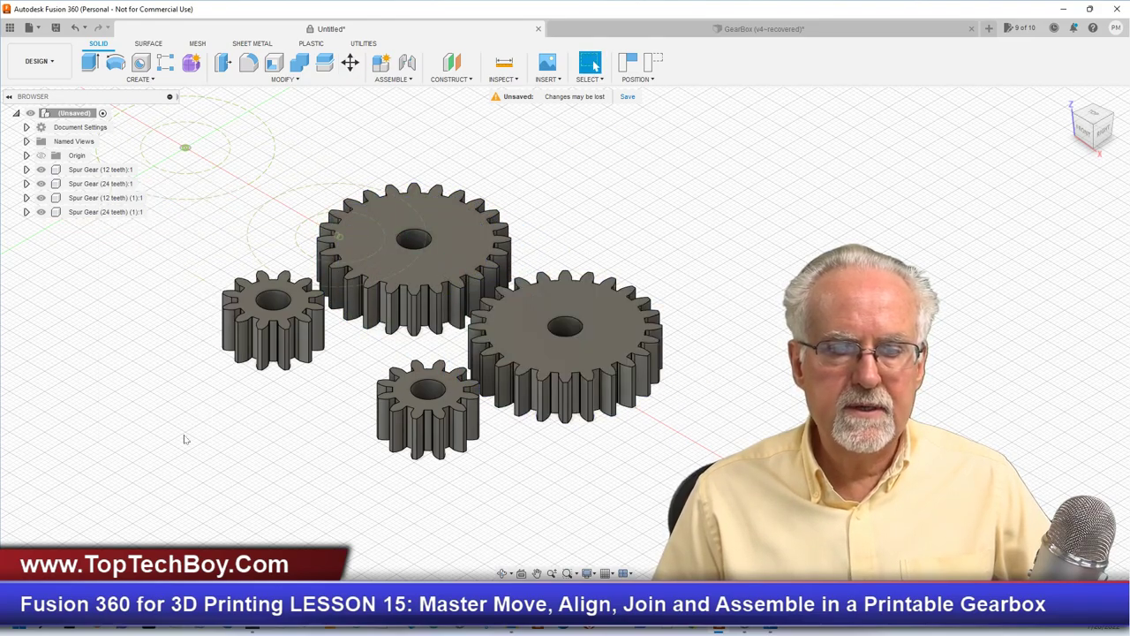
left_click(1097, 123)
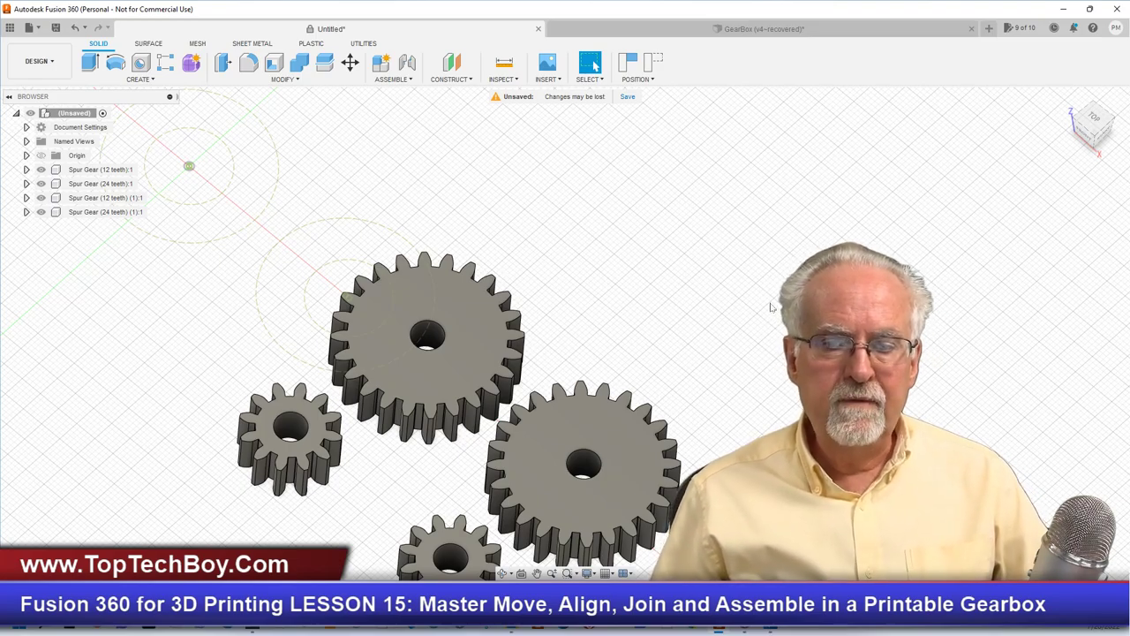
scroll(764, 307, "up", 1)
scroll(443, 198, "down", 3)
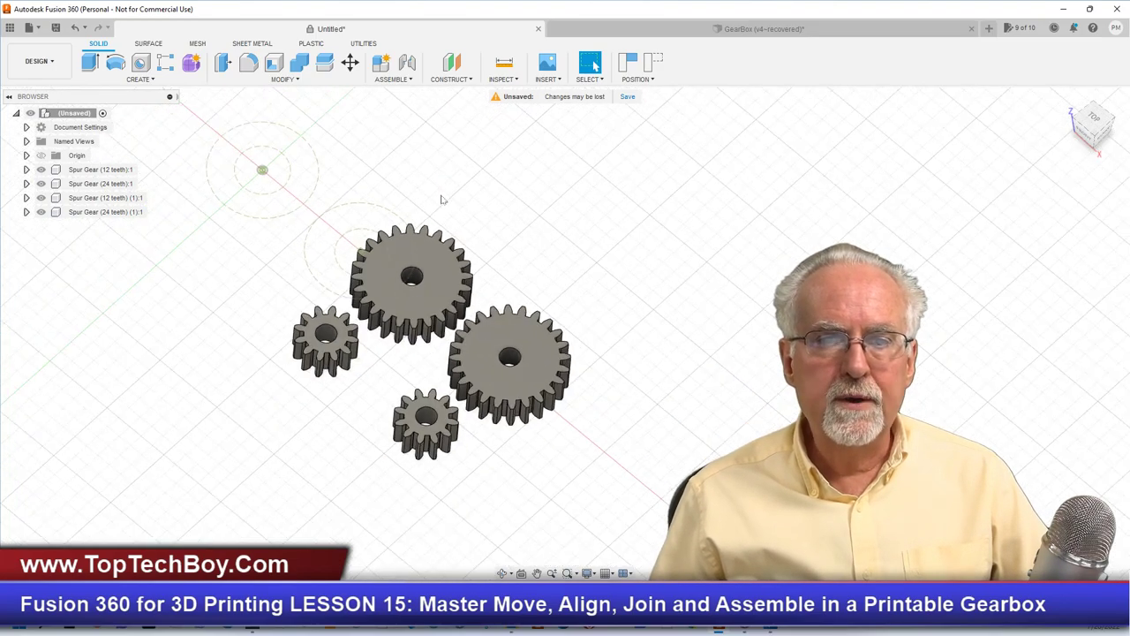
scroll(490, 441, "up", 2)
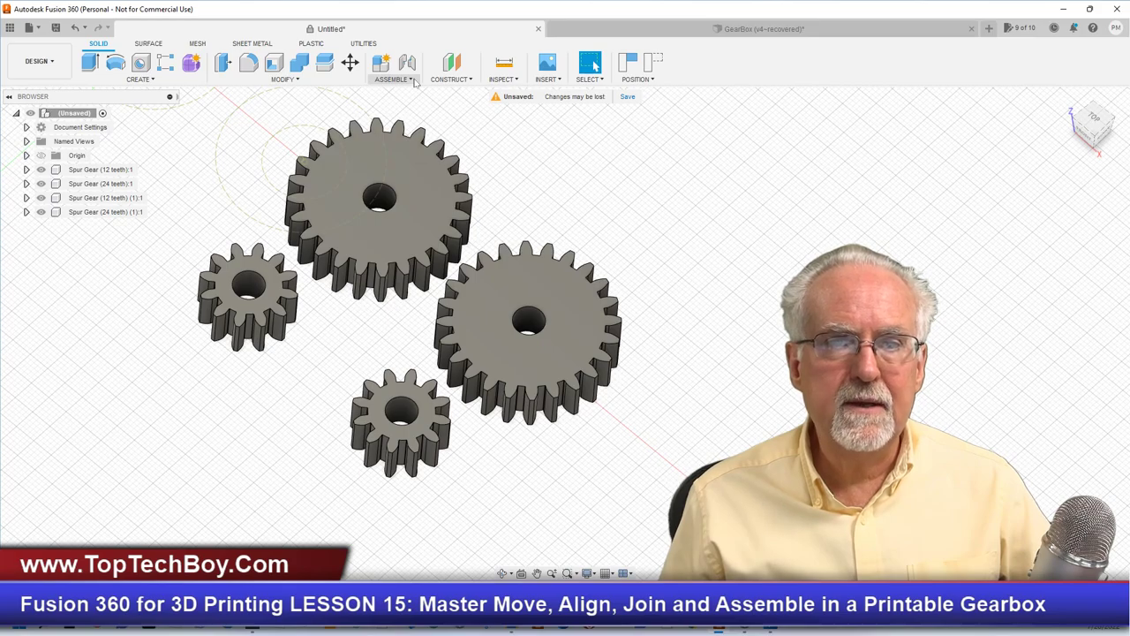
Step: Start Align and pick the copied 12-tooth gear's hole centre as the From point
left_click(284, 79)
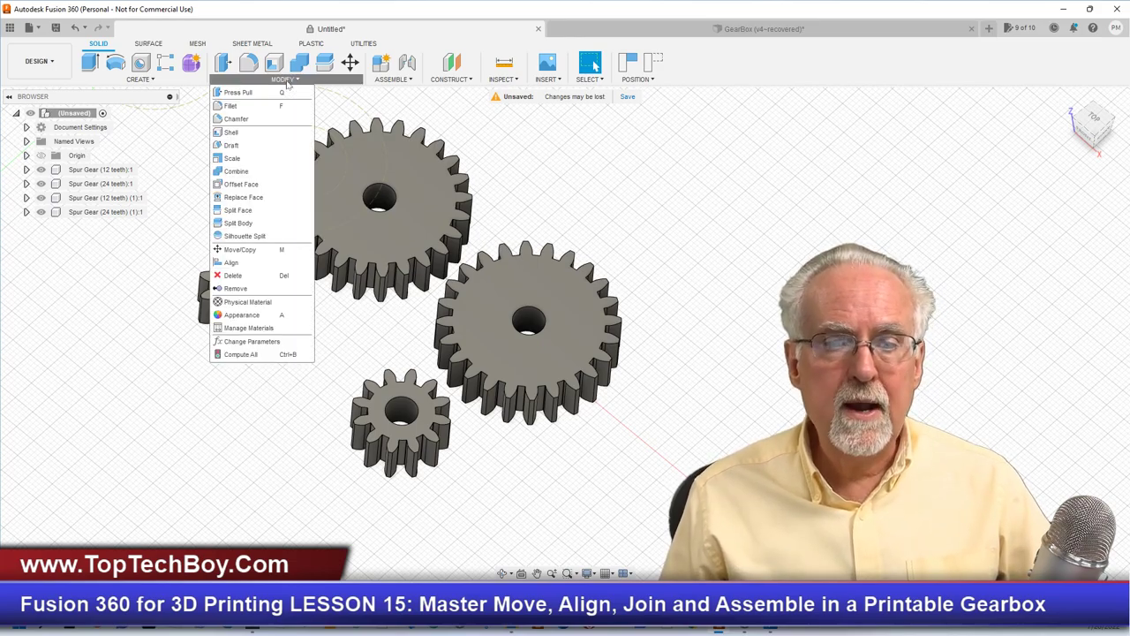
left_click(254, 262)
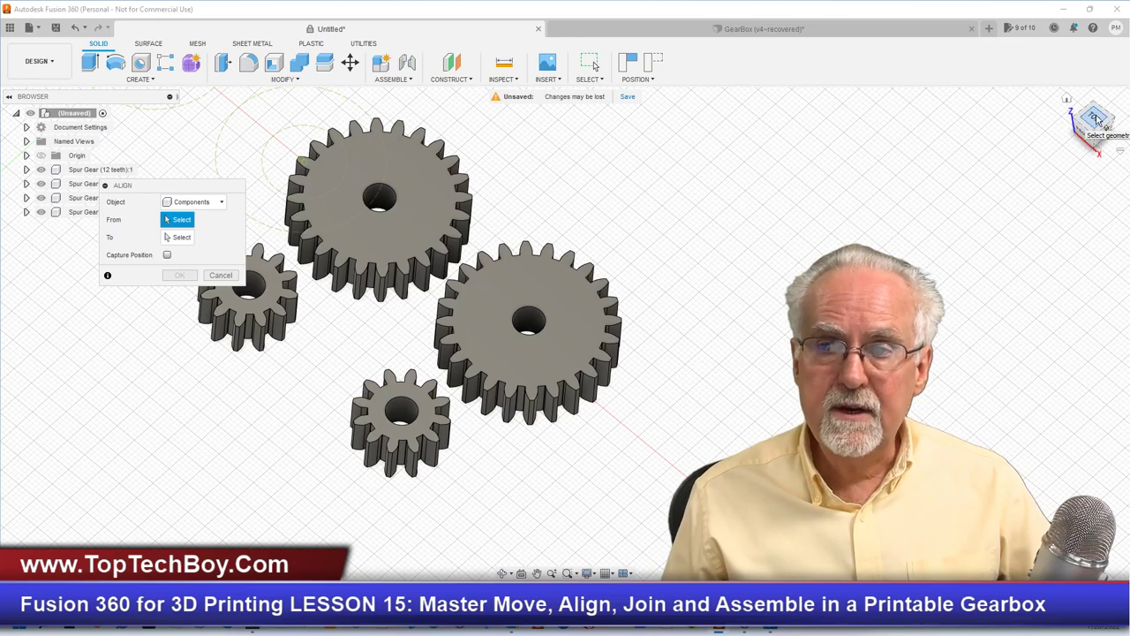
mouse_move(1096, 119)
left_mouse_down()
mouse_move(1100, 105)
mouse_move(1093, 117)
left_mouse_up()
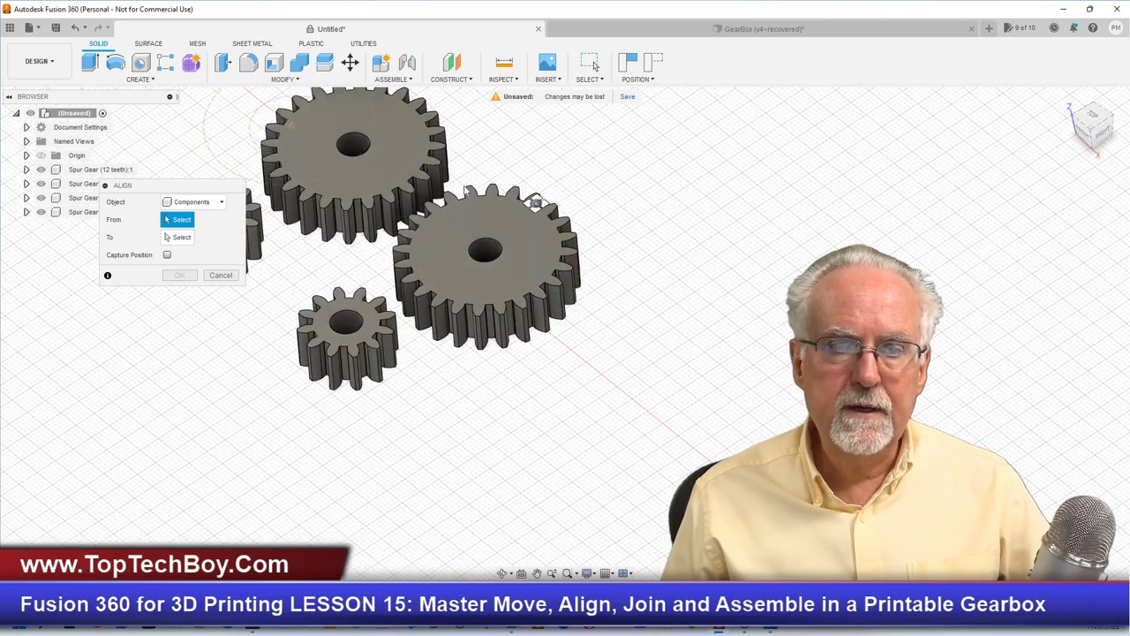
scroll(413, 154, "down", 3)
scroll(335, 124, "up", 5)
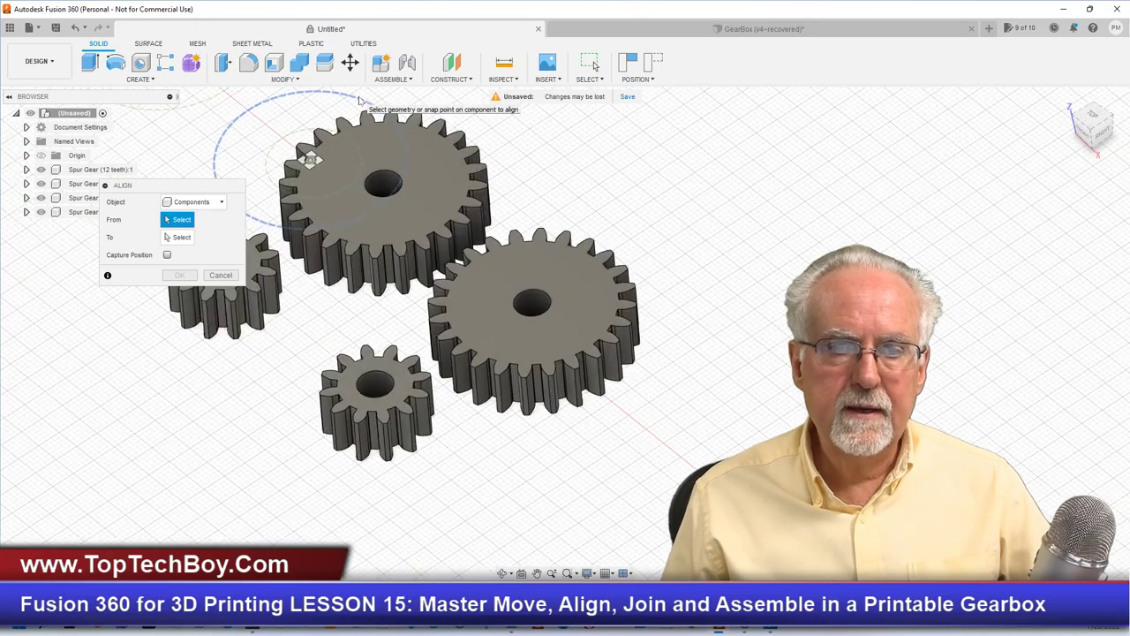
left_click_drag(1103, 140, 1084, 148)
scroll(377, 273, "down", 4)
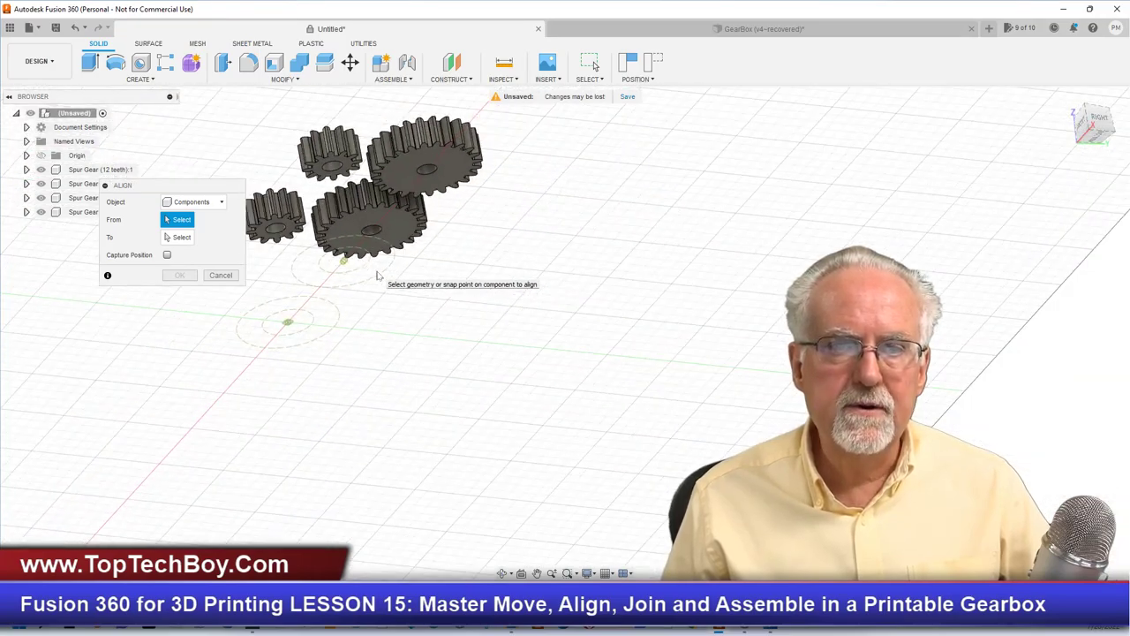
scroll(334, 131, "up", 5)
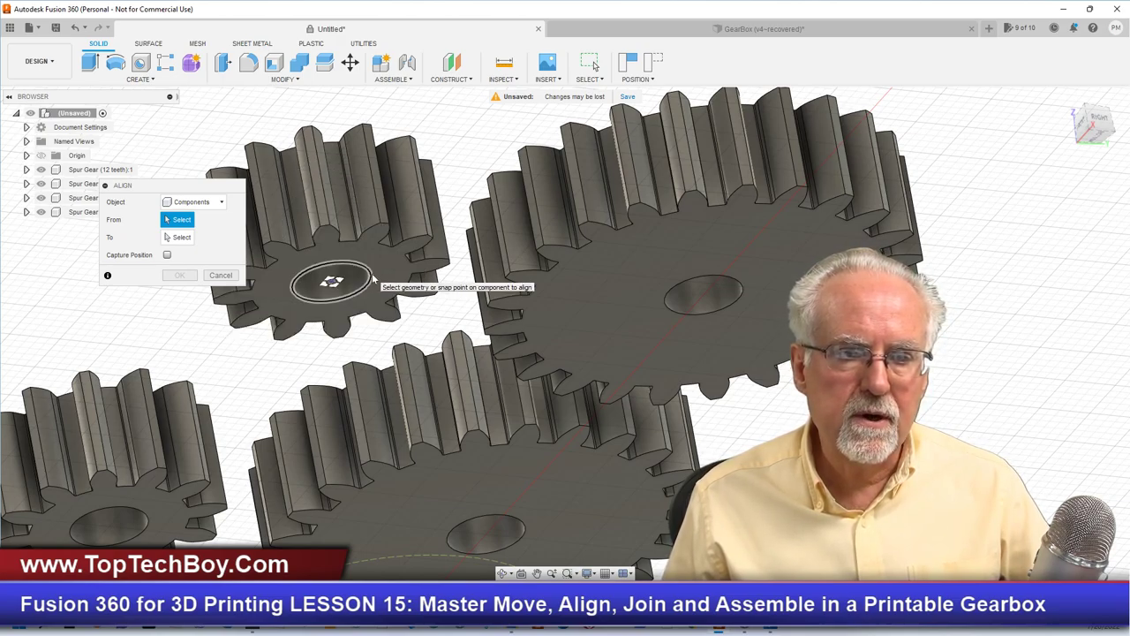
left_click(373, 278)
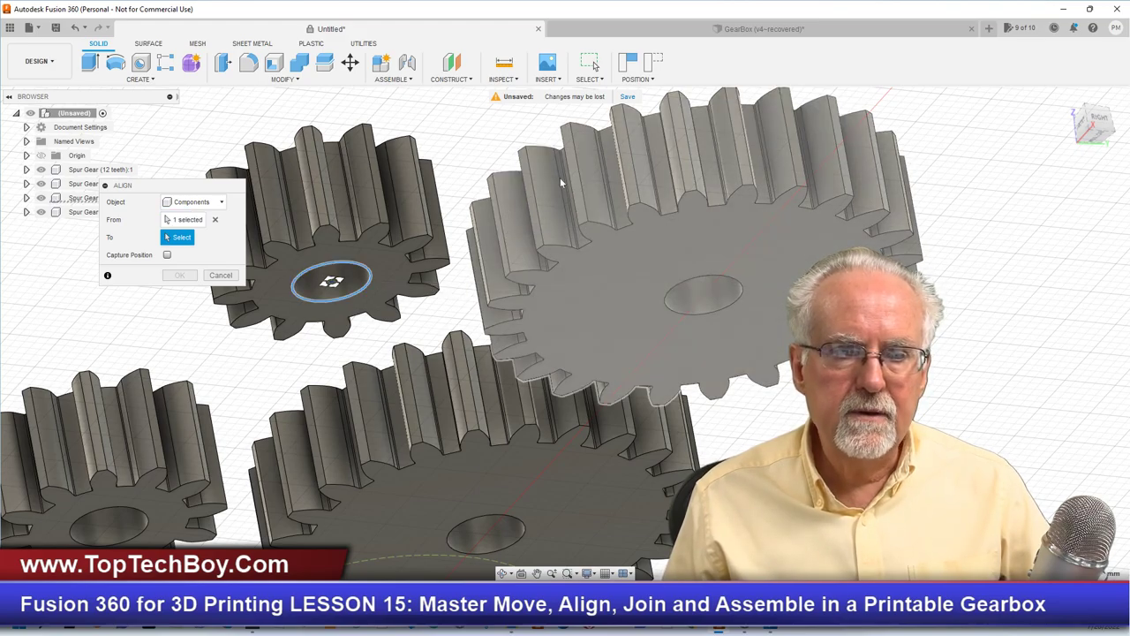
Step: Pick the copied 24-tooth gear's hole centre as the To point and confirm the alignment
left_click(1094, 157)
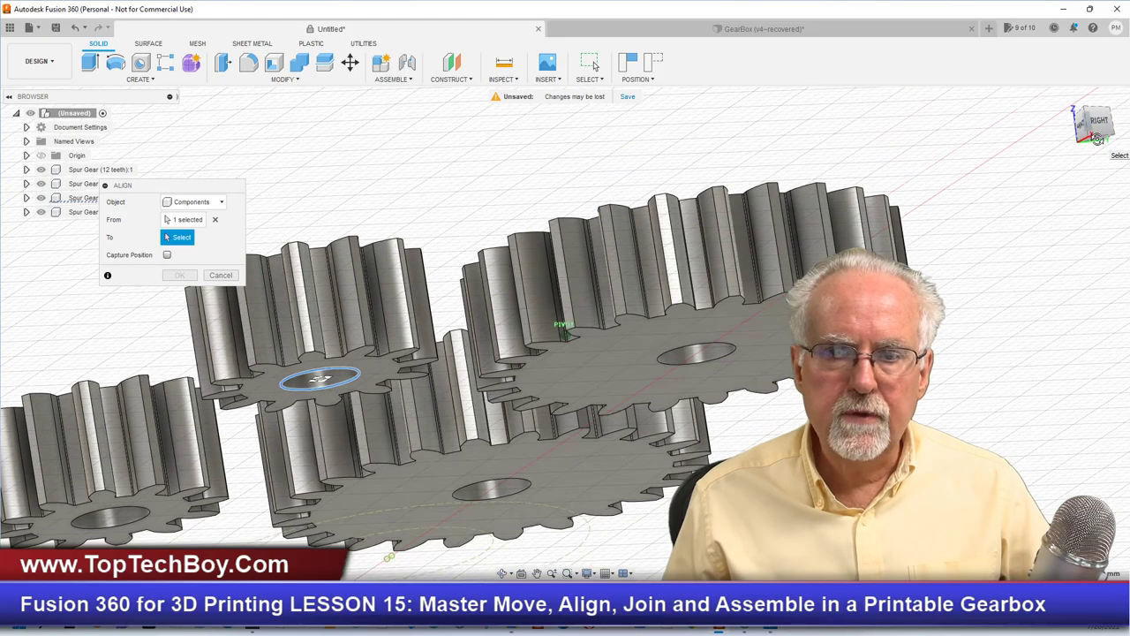
mouse_move(1094, 158)
left_mouse_down()
mouse_move(1083, 183)
mouse_move(1091, 176)
left_mouse_up()
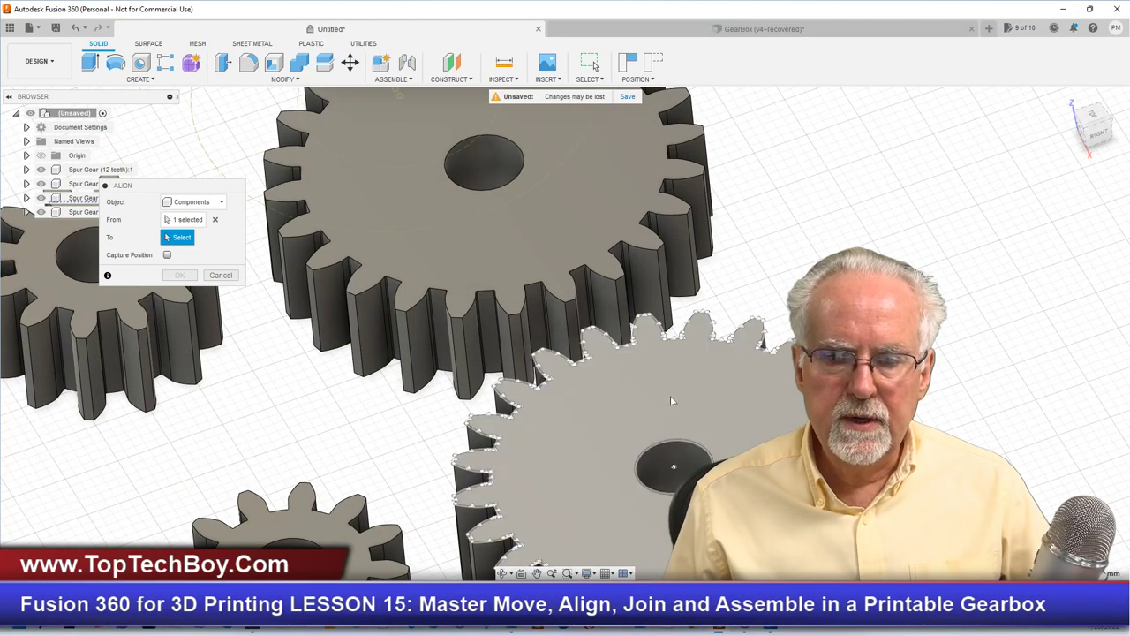
left_click(673, 466)
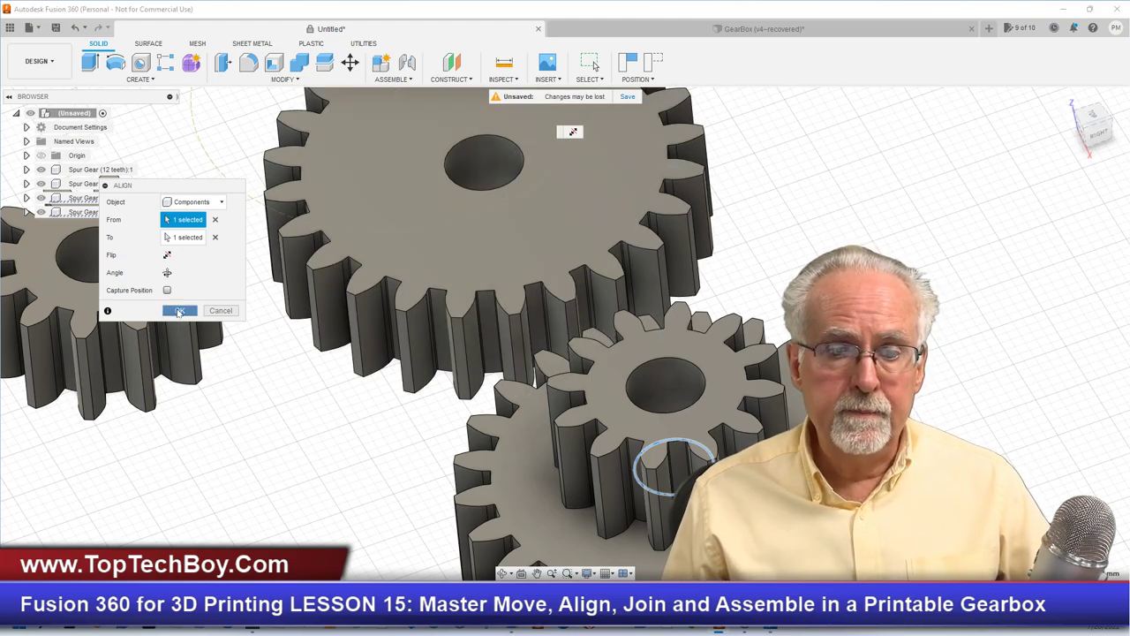
left_click(177, 313)
scroll(417, 278, "up", 3)
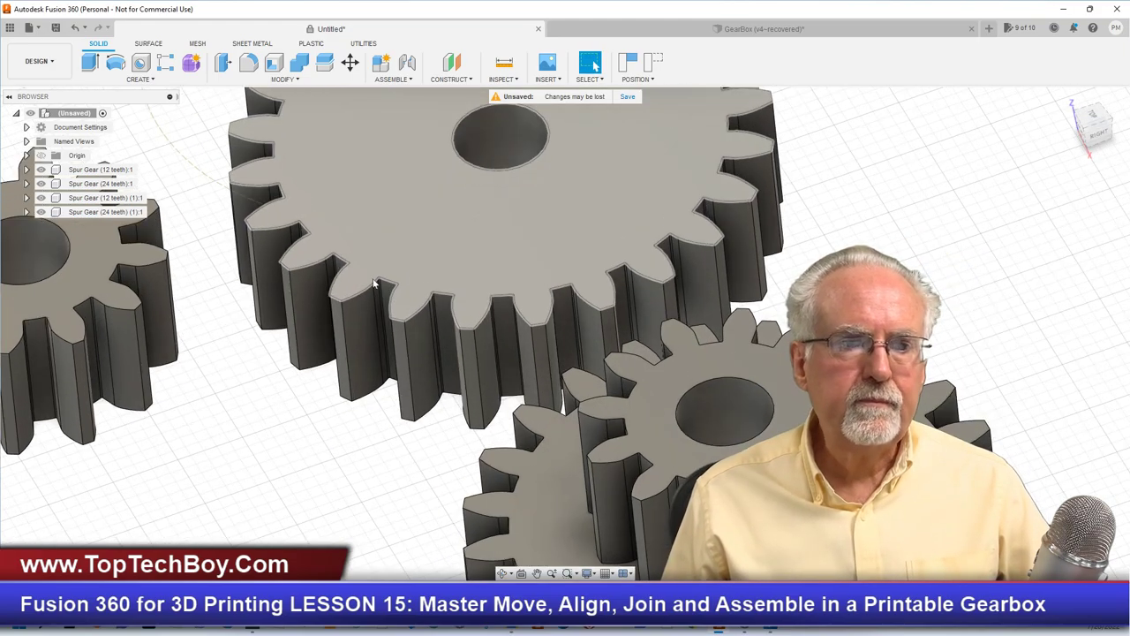
Step: Select all four gear components in the Browser, then clear the selection
scroll(417, 277, "down", 4)
left_click(110, 170)
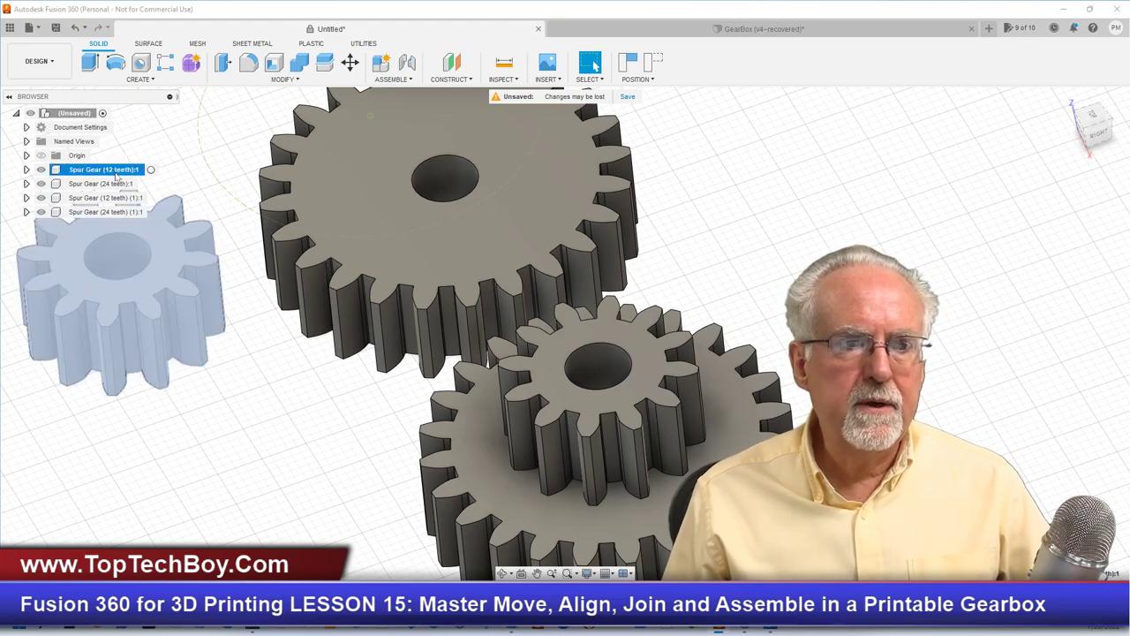
left_click(113, 183)
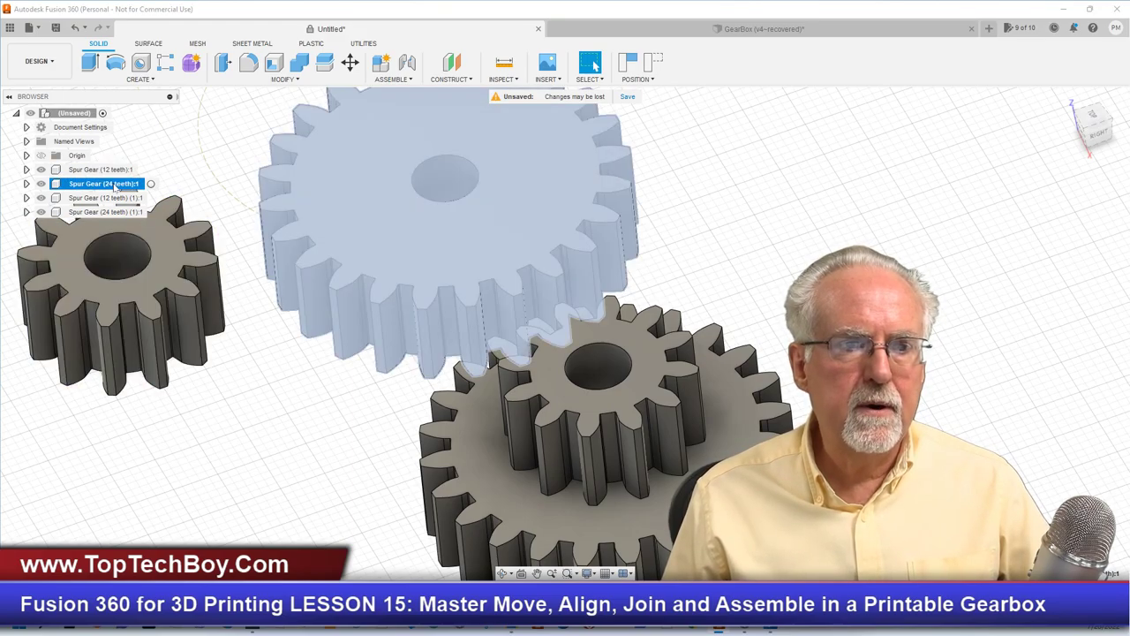
left_click(106, 199)
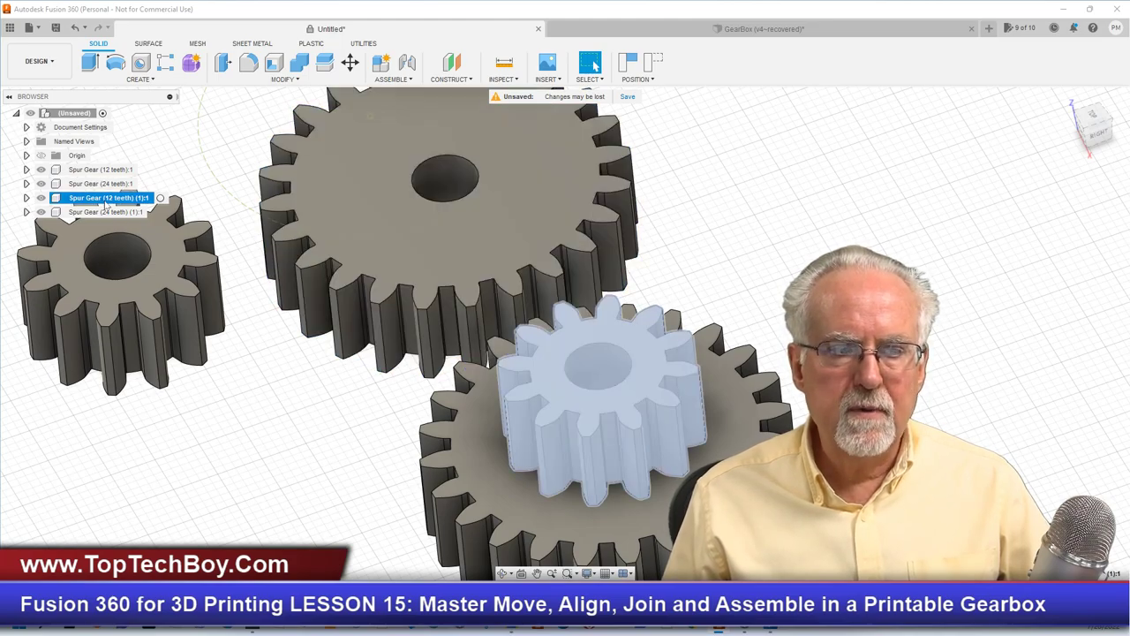
left_click(103, 213)
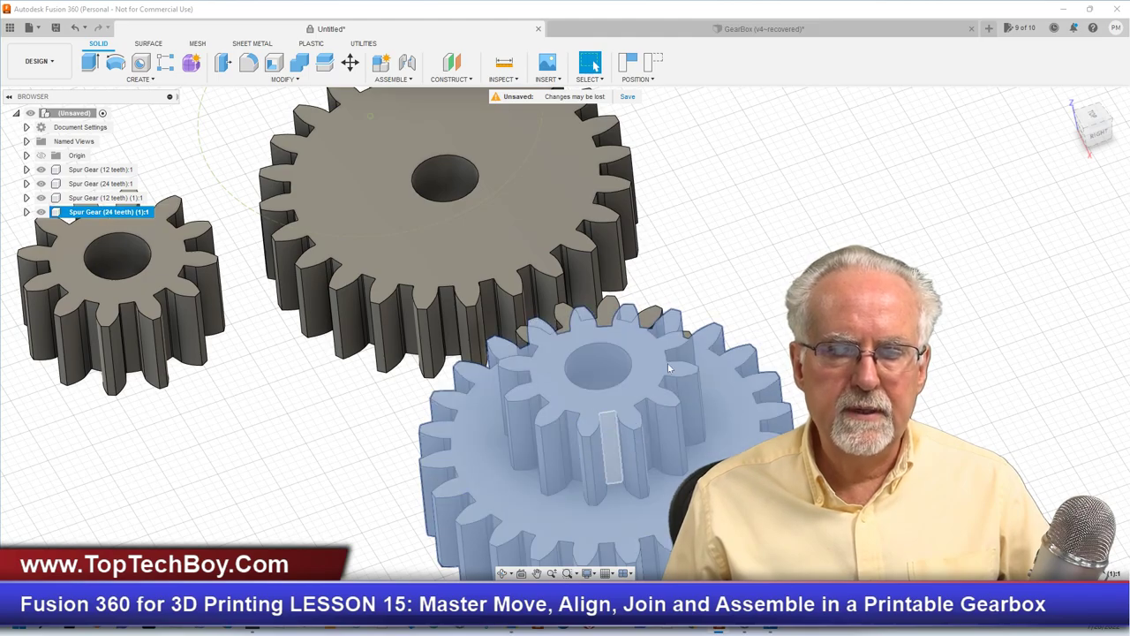
left_click(794, 233)
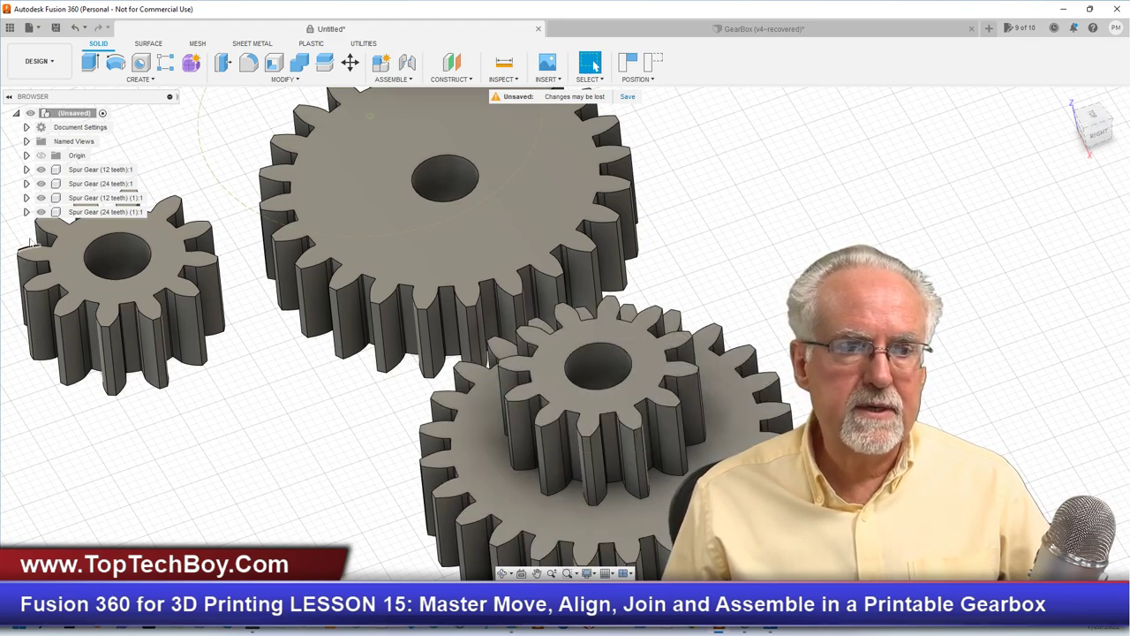
Step: Expand the copied gear components to show their bodies, then collapse them again
left_click(27, 212)
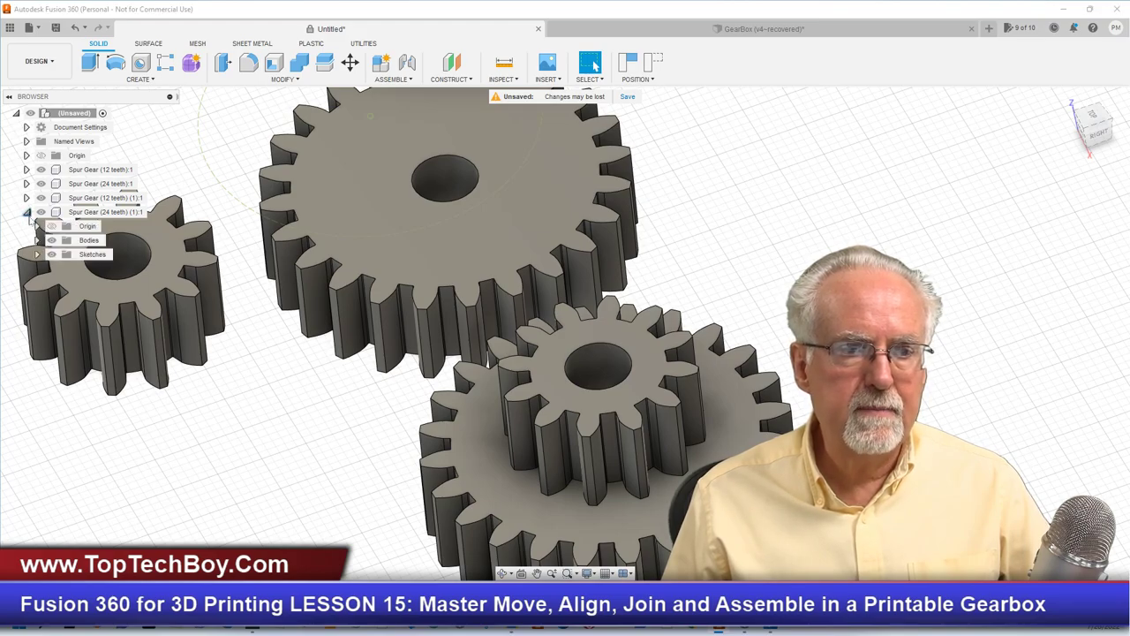
left_click(37, 240)
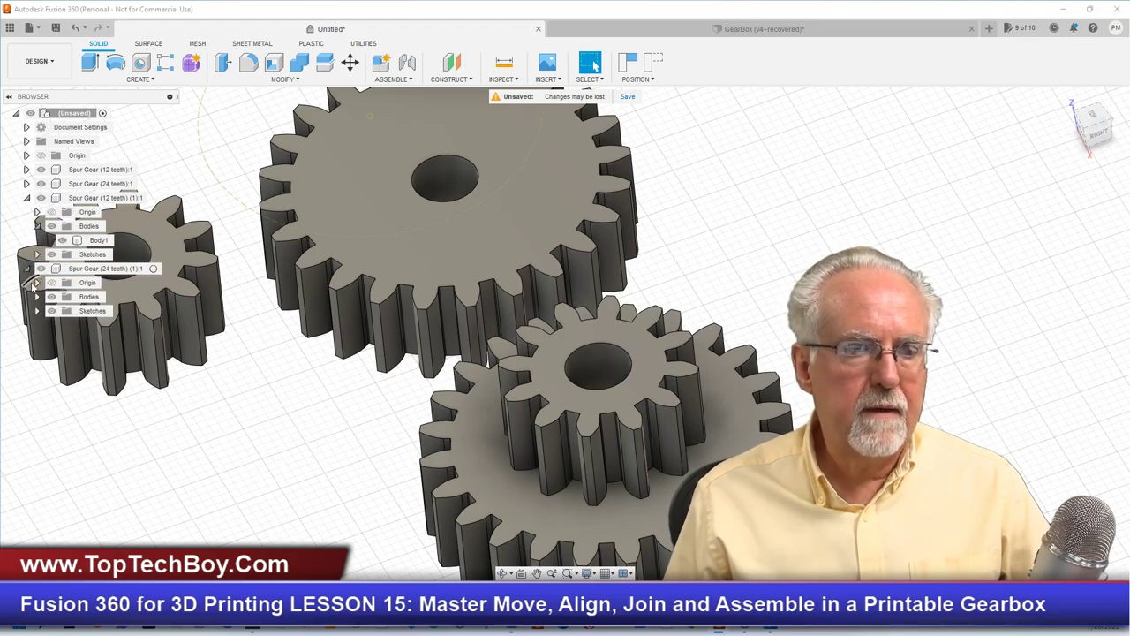
left_click(37, 297)
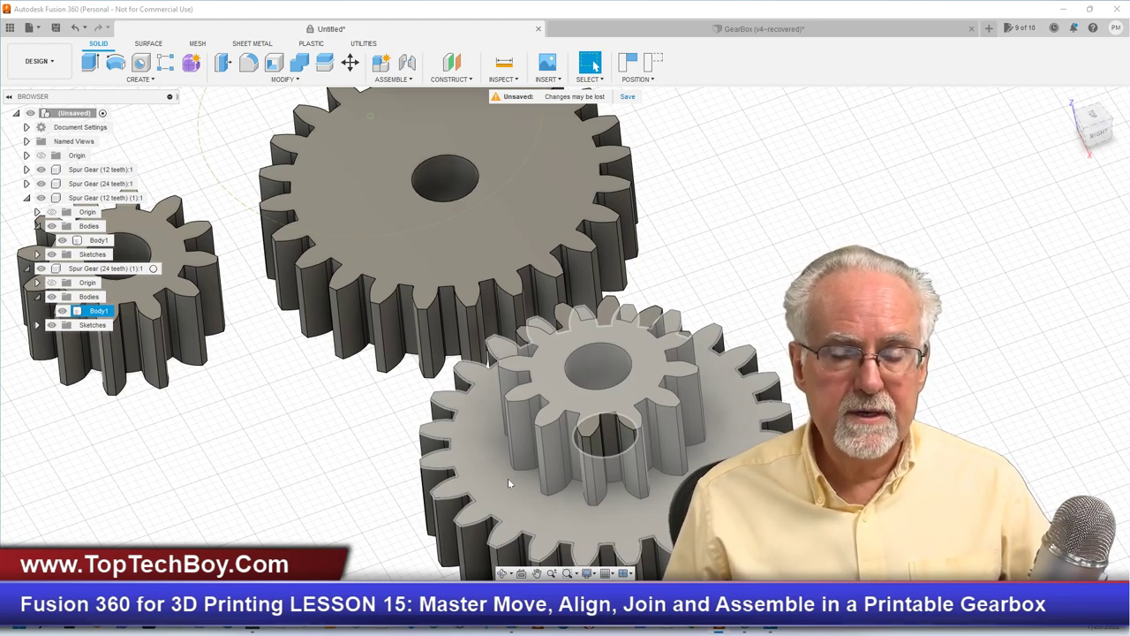
left_click(26, 269)
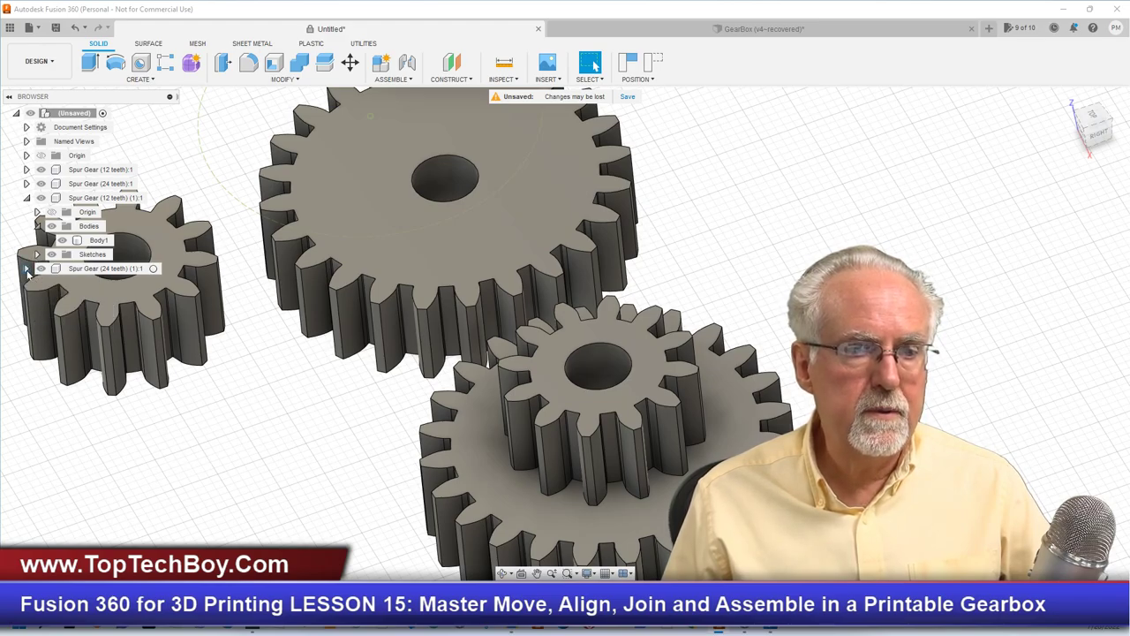
left_click(27, 198)
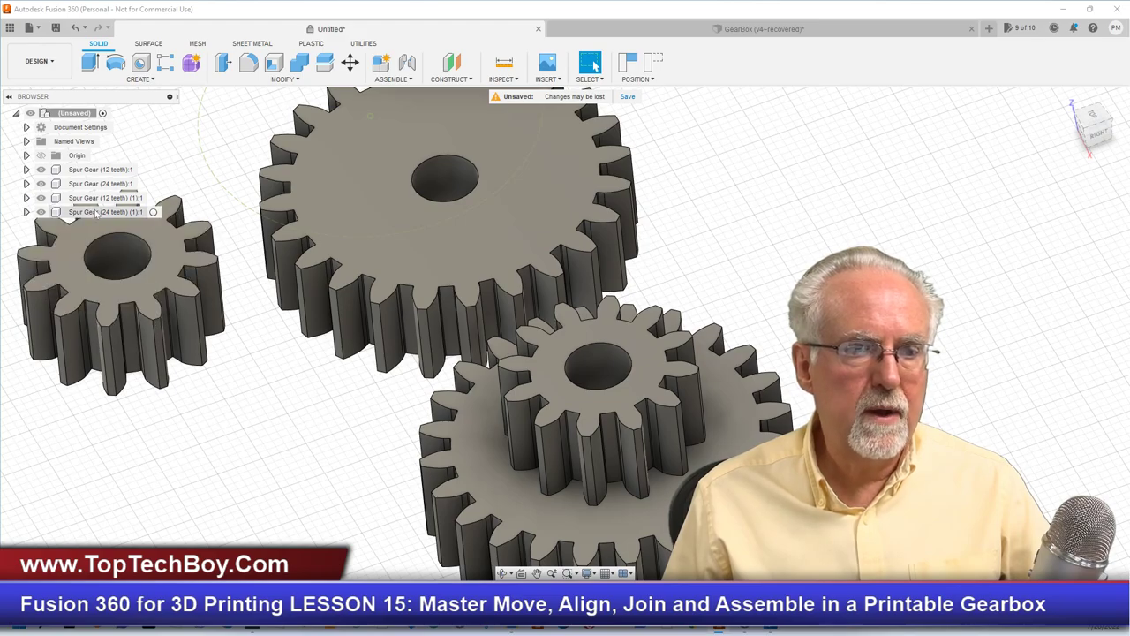
Step: Reselect the four gears in the Browser, then deselect them on the canvas
left_click(87, 170)
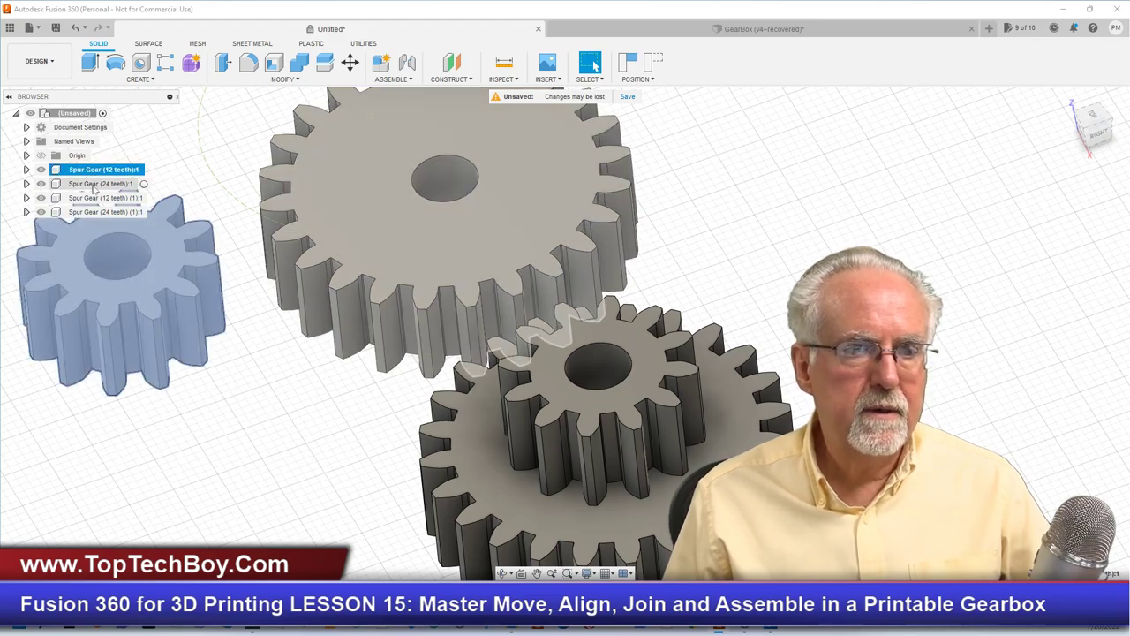
left_click(93, 184)
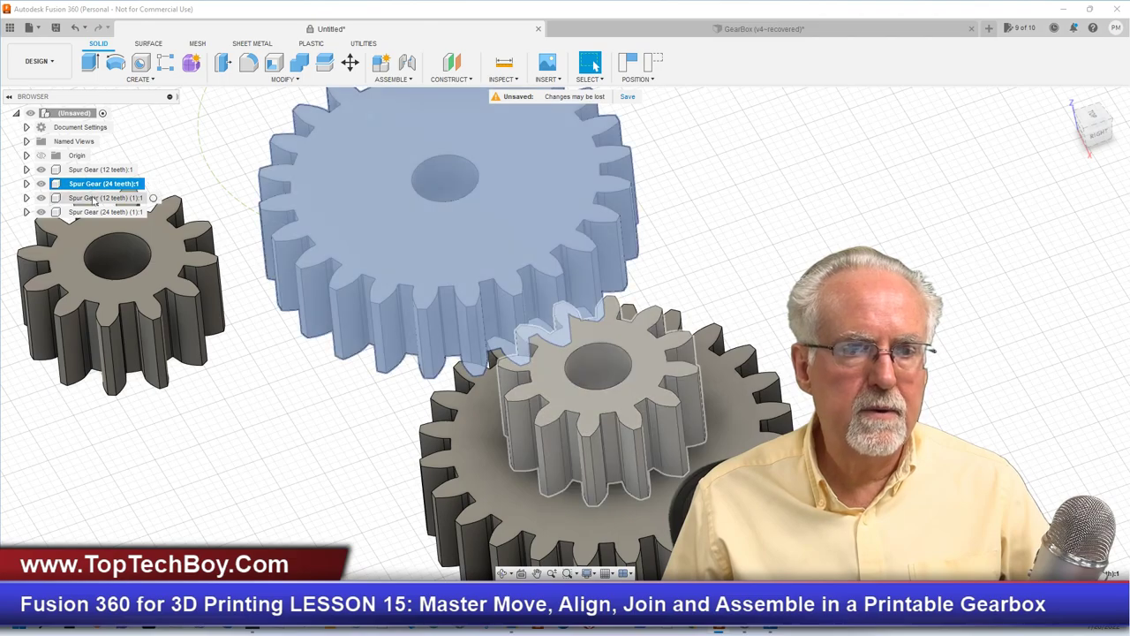
left_click(94, 199)
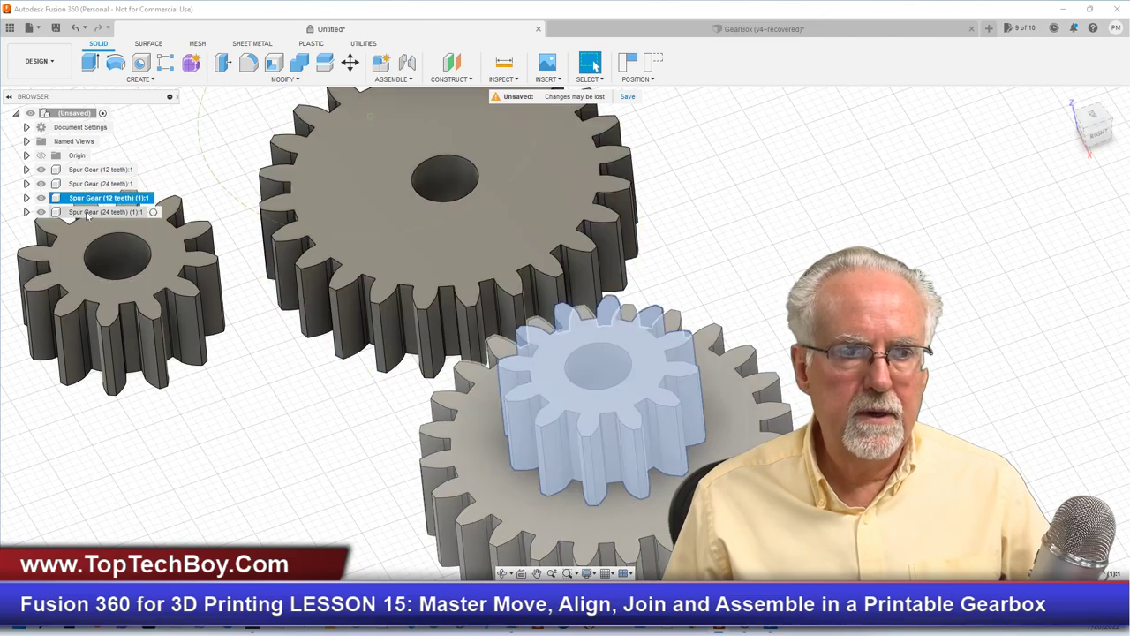
left_click(87, 213)
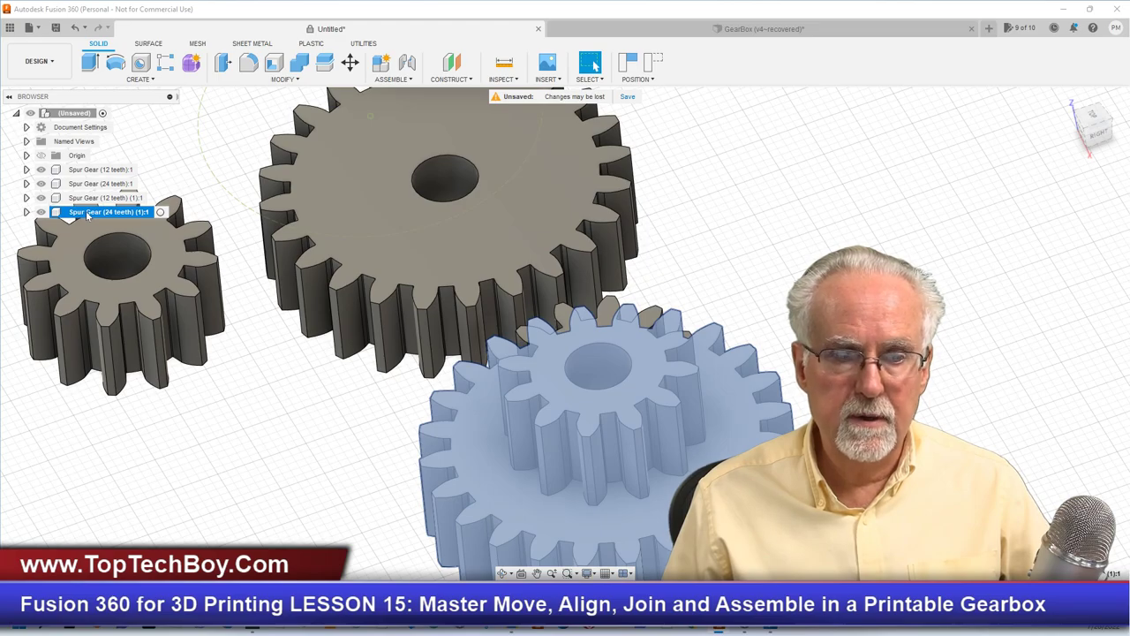
left_click(752, 131)
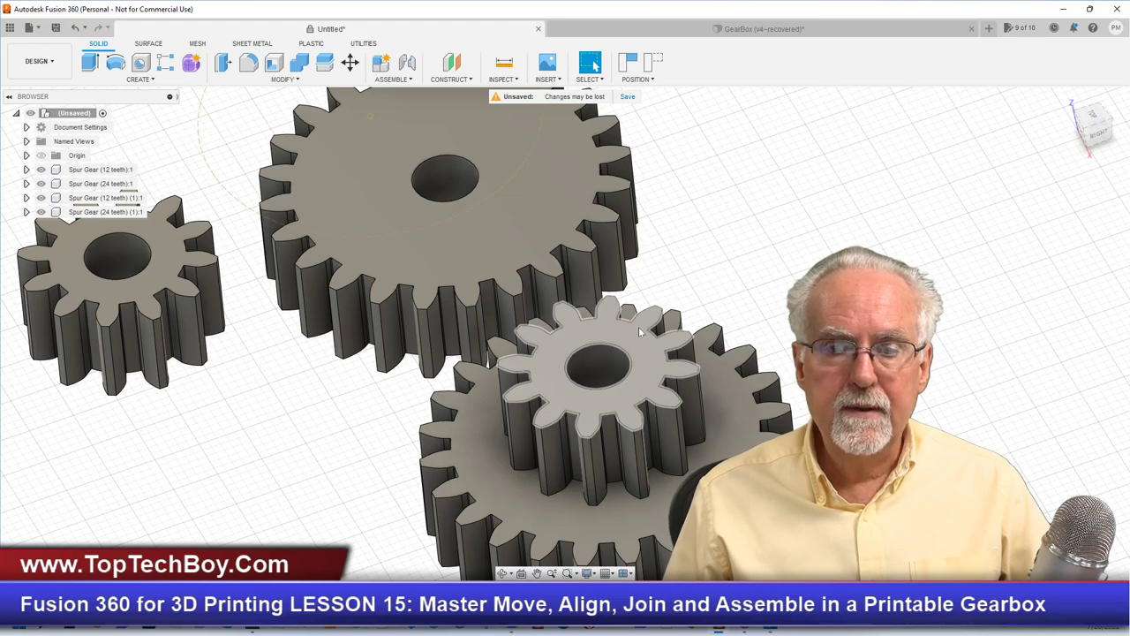
left_click(294, 70)
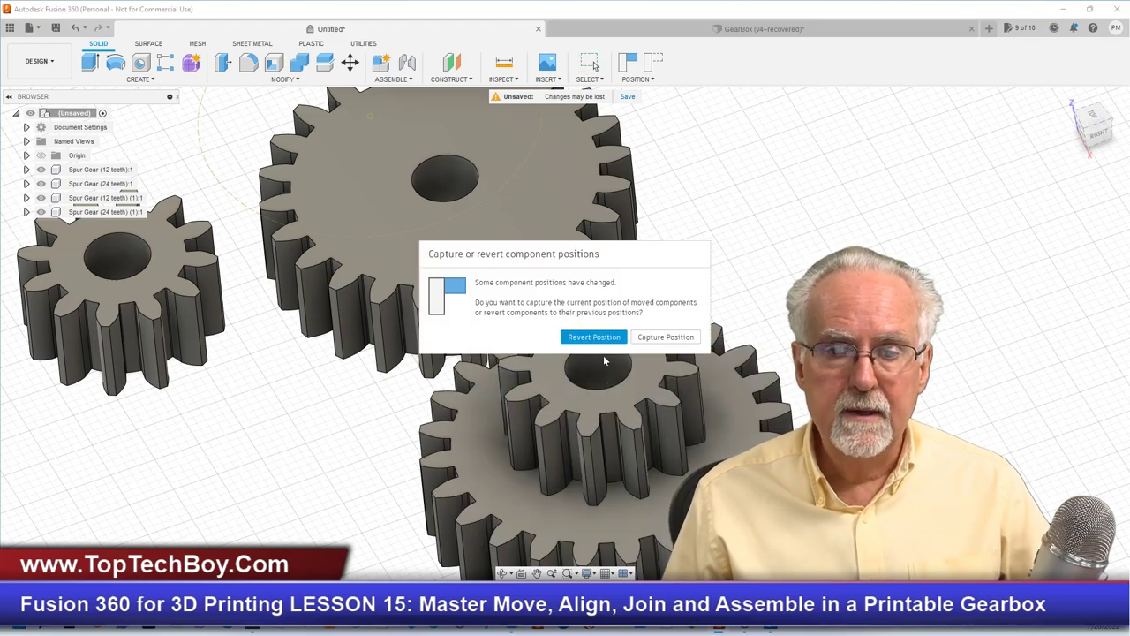
Step: Join the small 12-tooth gear (target) and large 24-tooth gear (tool) into one body at their captured positions
left_click(661, 338)
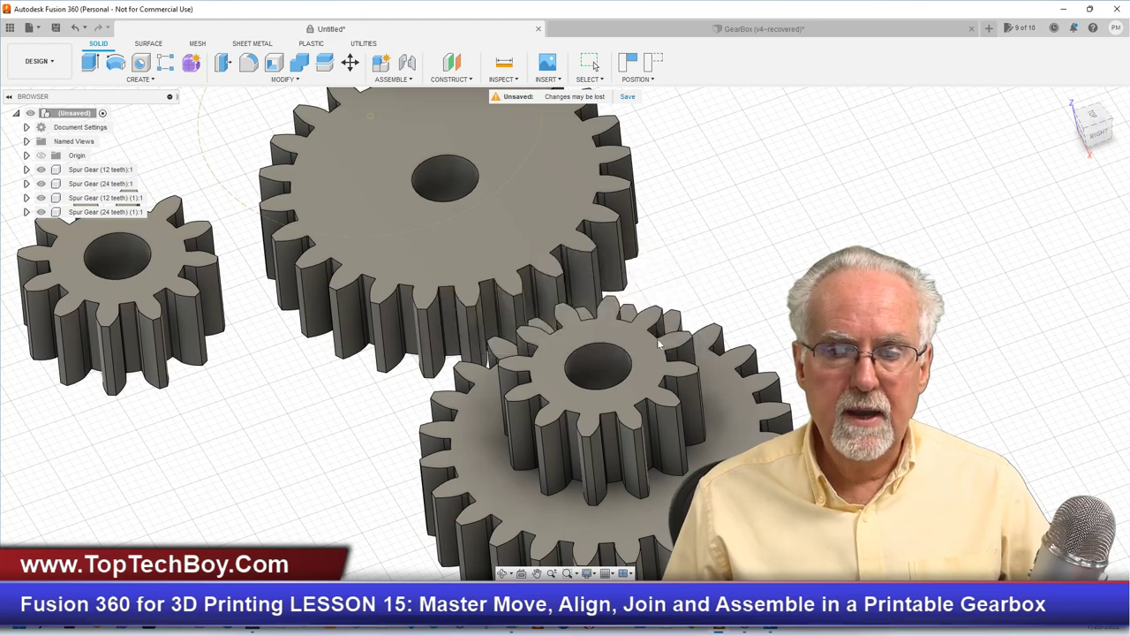
left_click(641, 387)
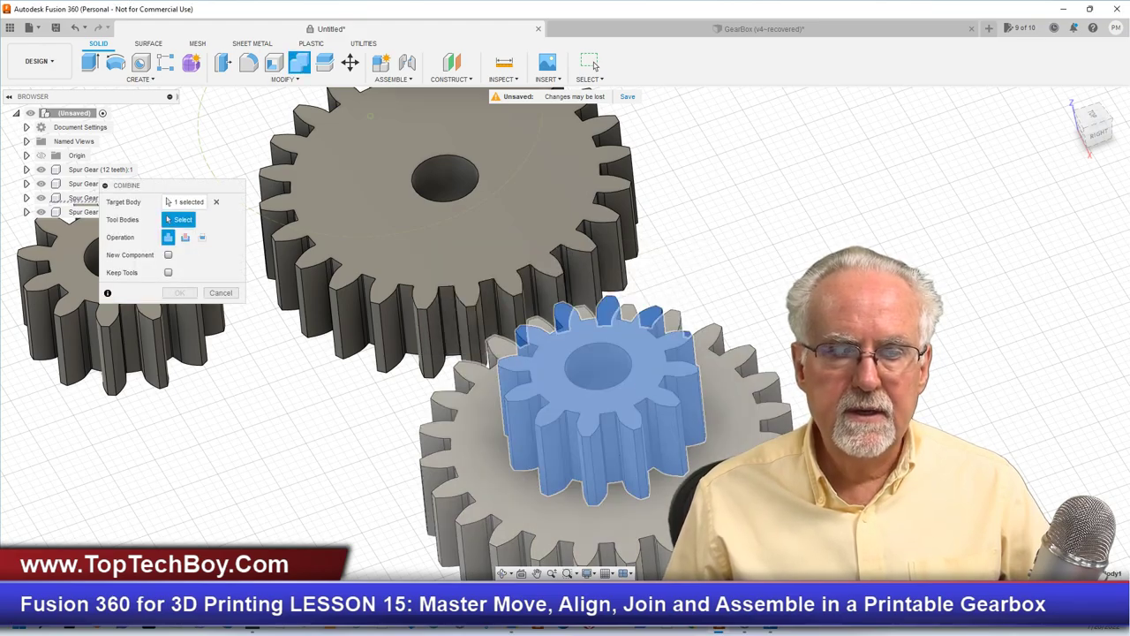
left_click(468, 459)
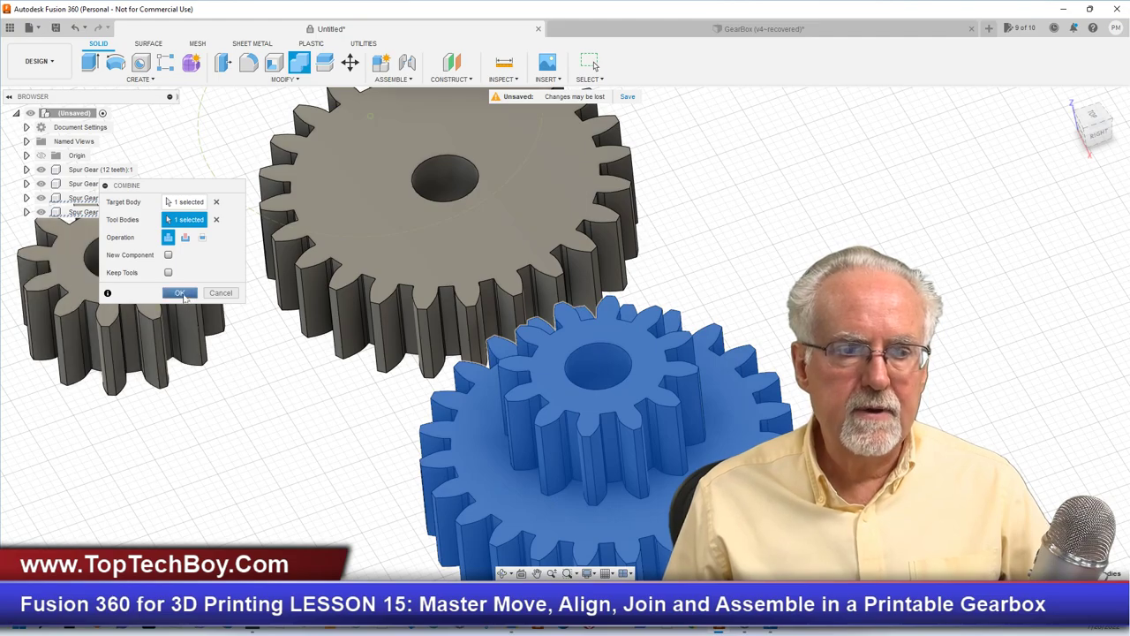
left_click(180, 293)
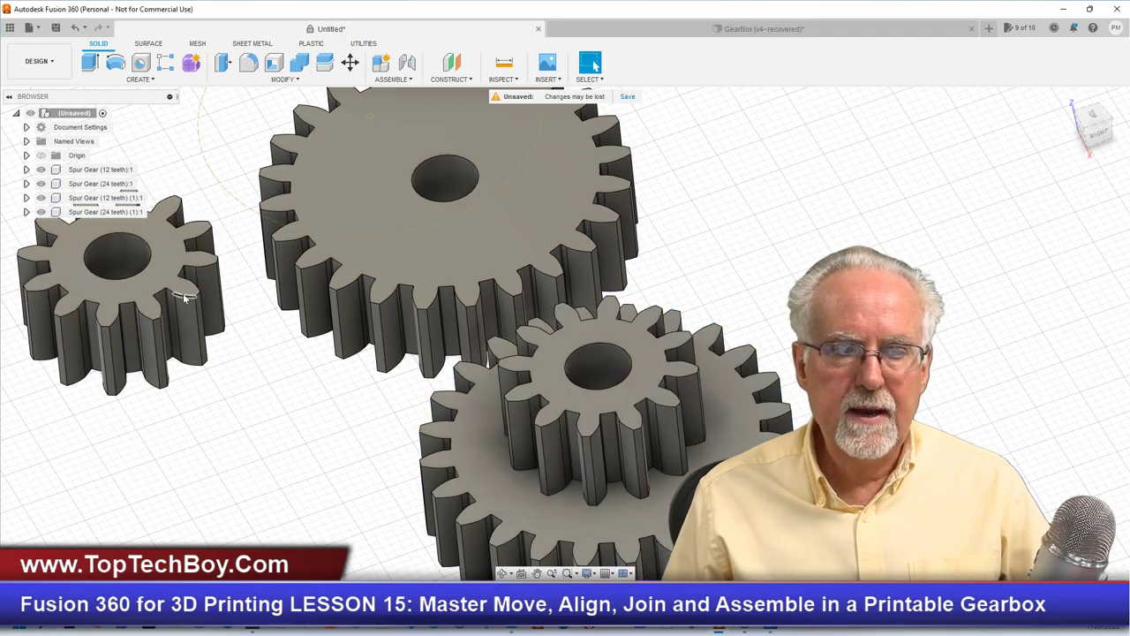
left_click(27, 213)
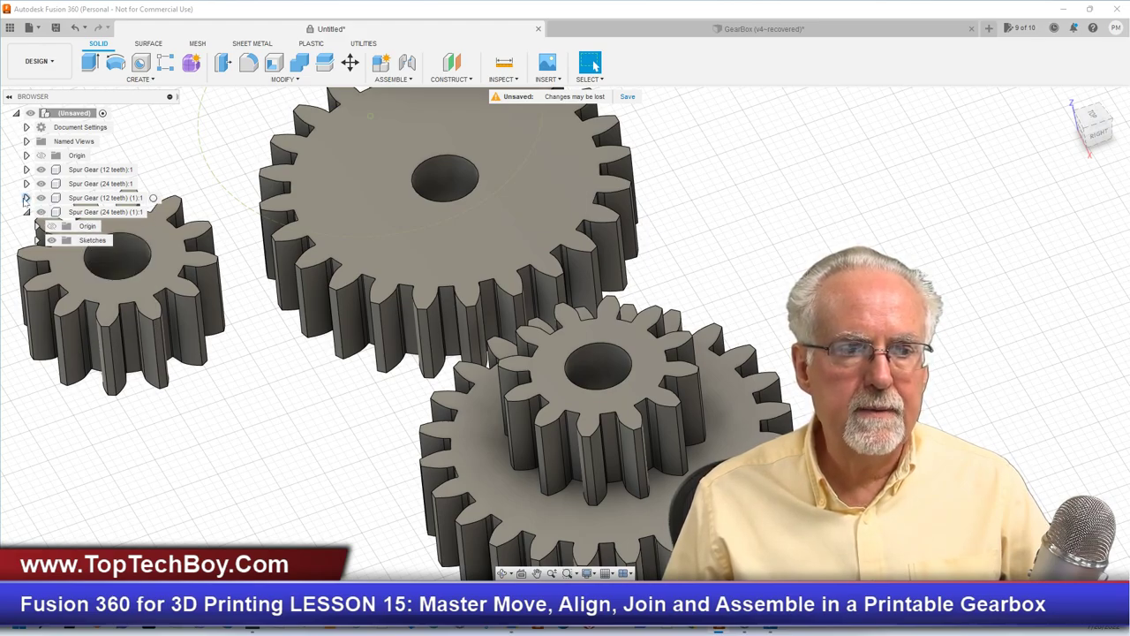
left_click(26, 198)
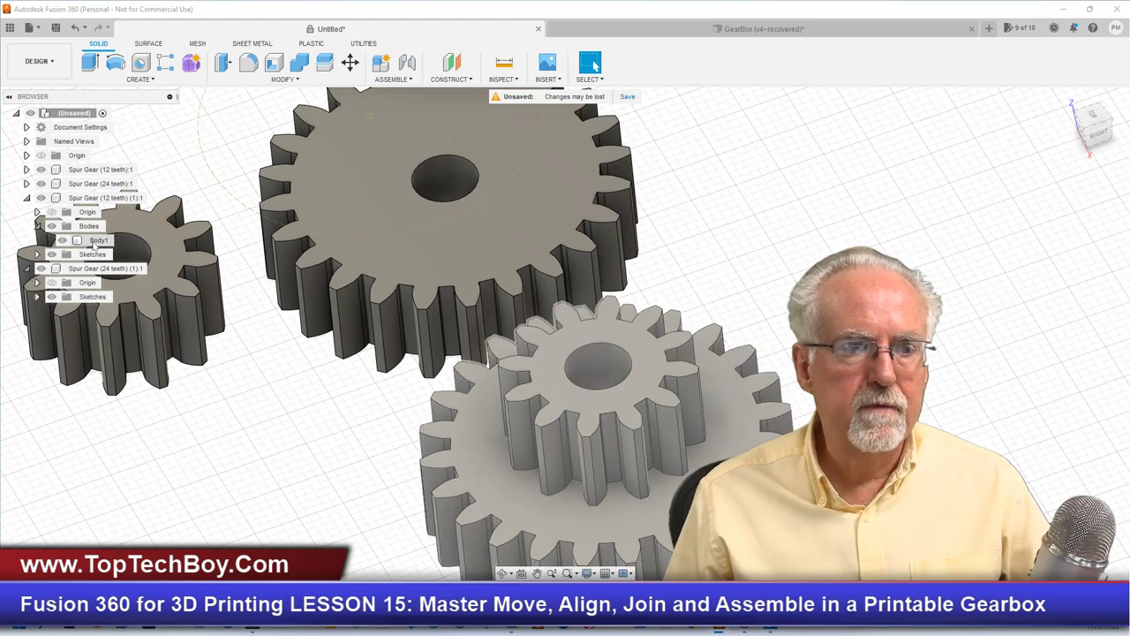
left_click(95, 242)
left_click(95, 242)
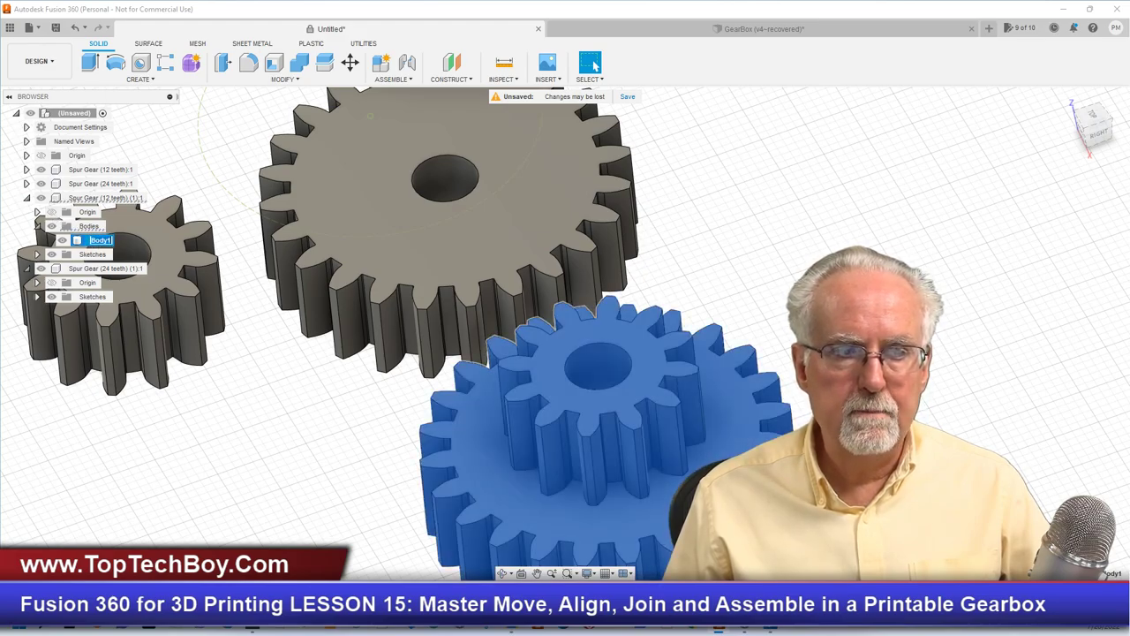
left_click(189, 518)
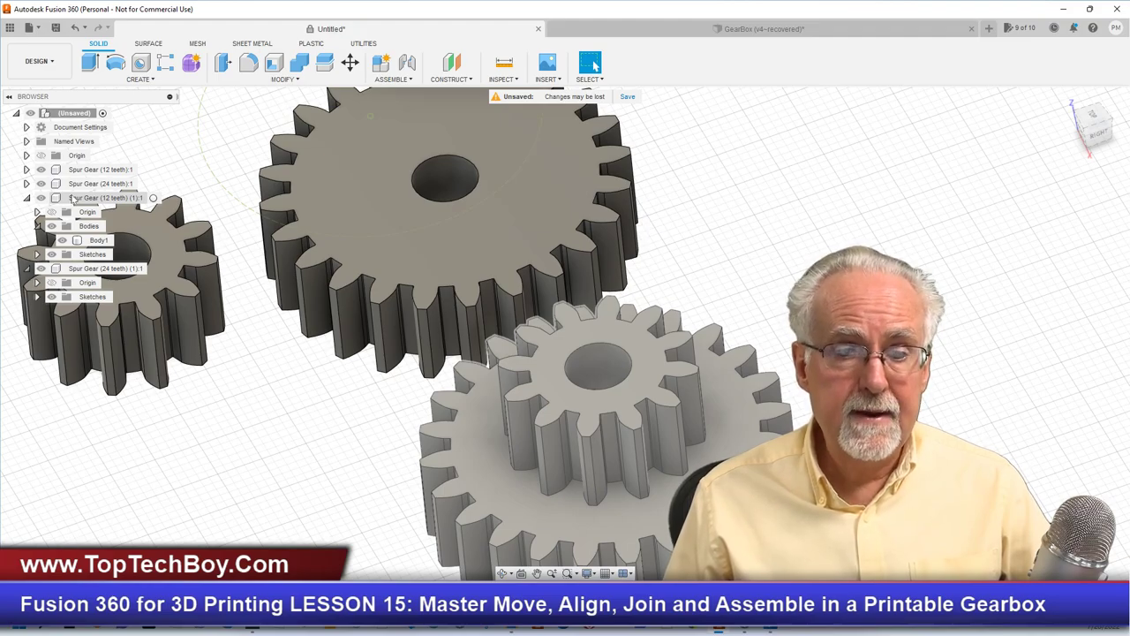
left_click(98, 241)
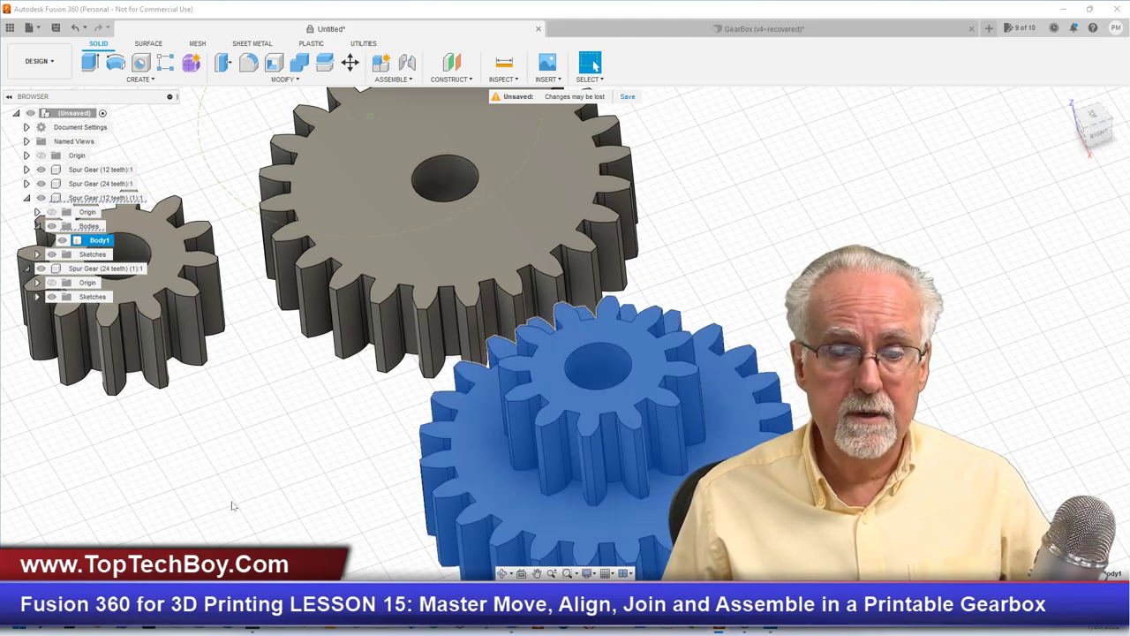
scroll(315, 429, "up", 2)
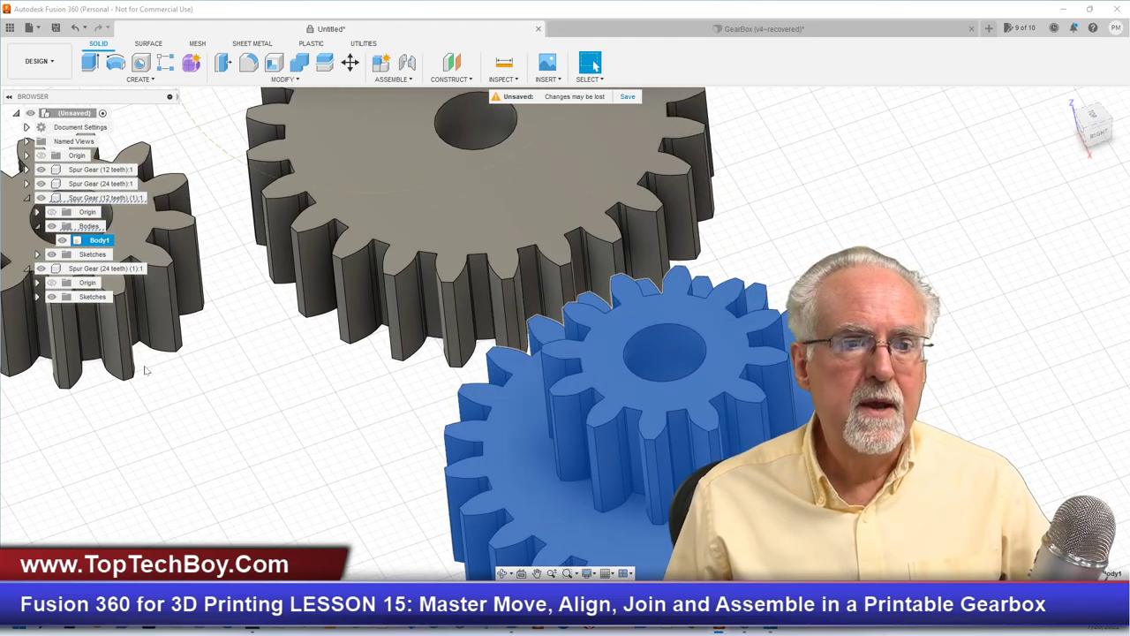
left_click(27, 269)
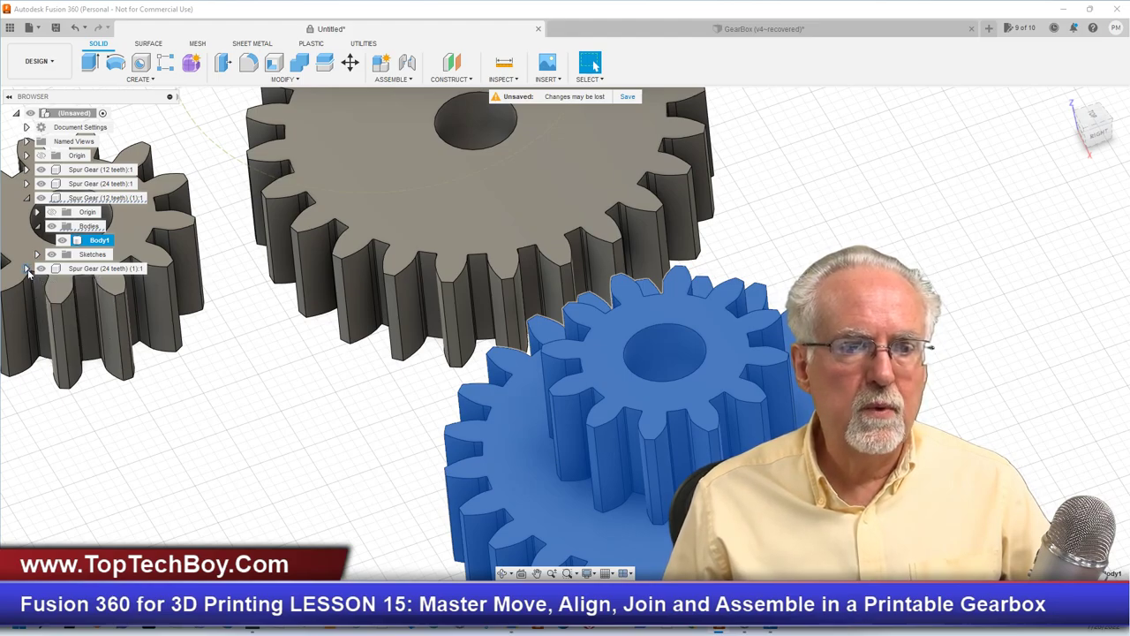
left_click(29, 199)
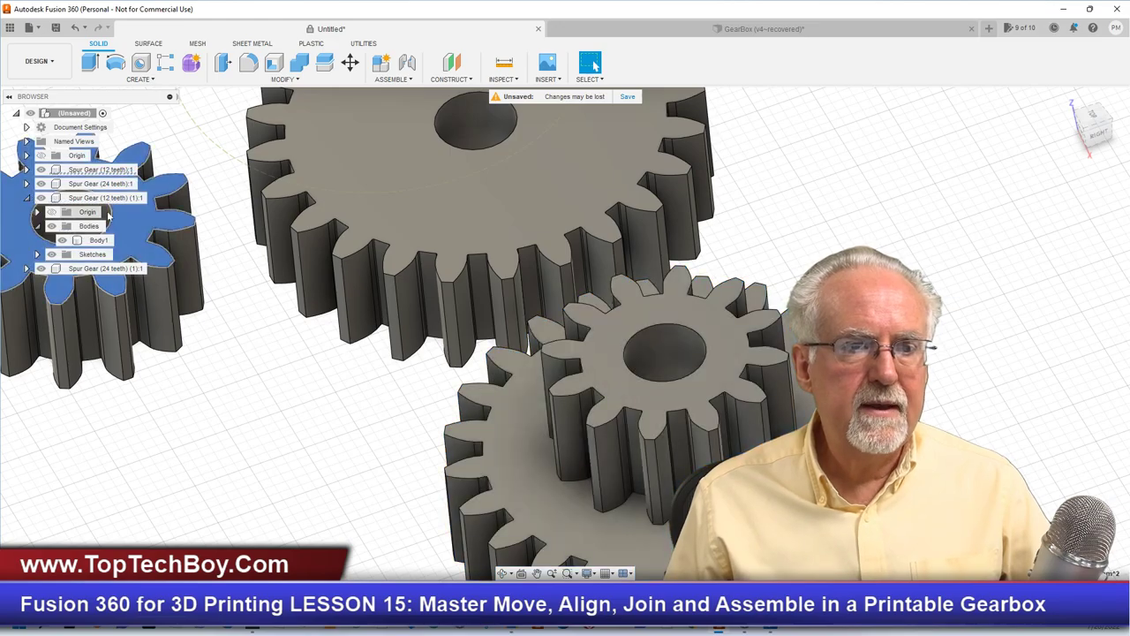
left_click(28, 199)
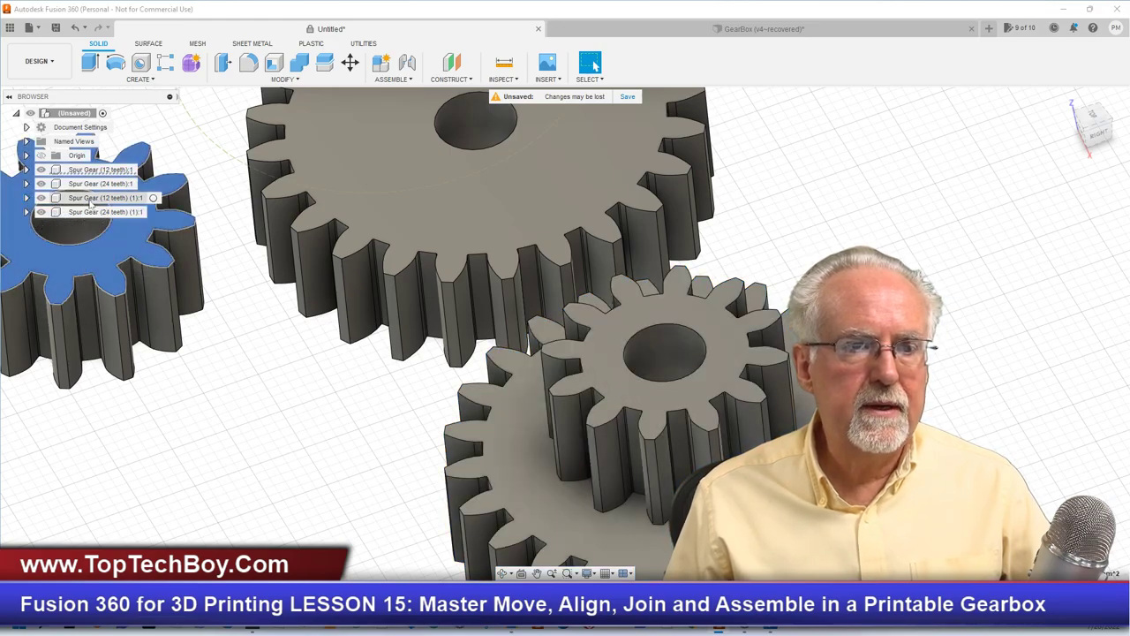
left_click(94, 199)
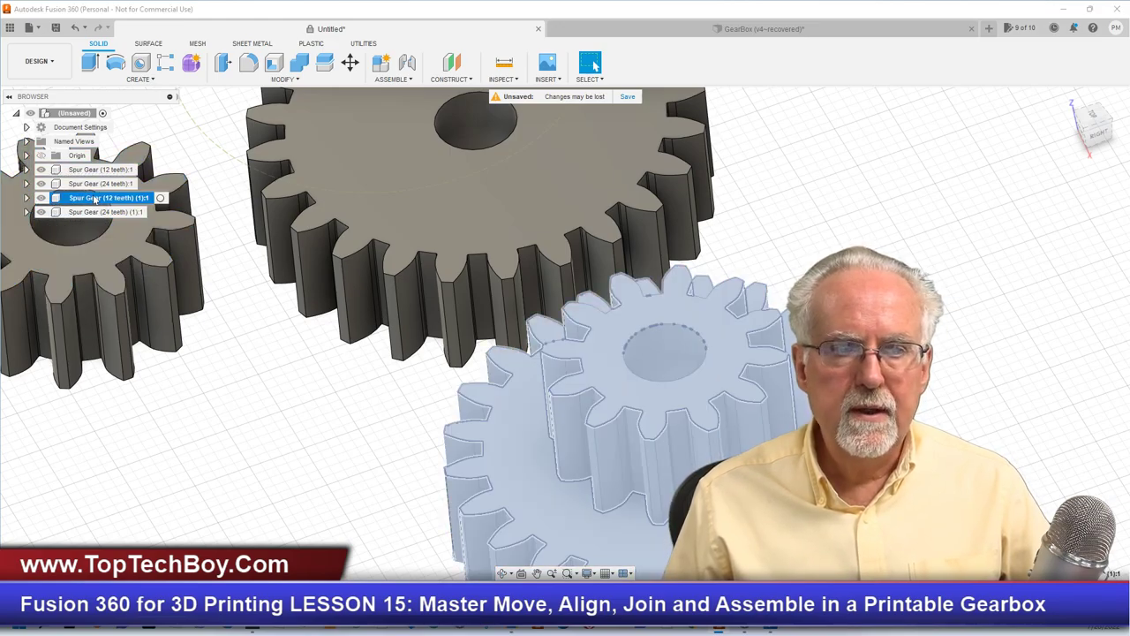
scroll(245, 365, "up", 2)
scroll(245, 366, "down", 4)
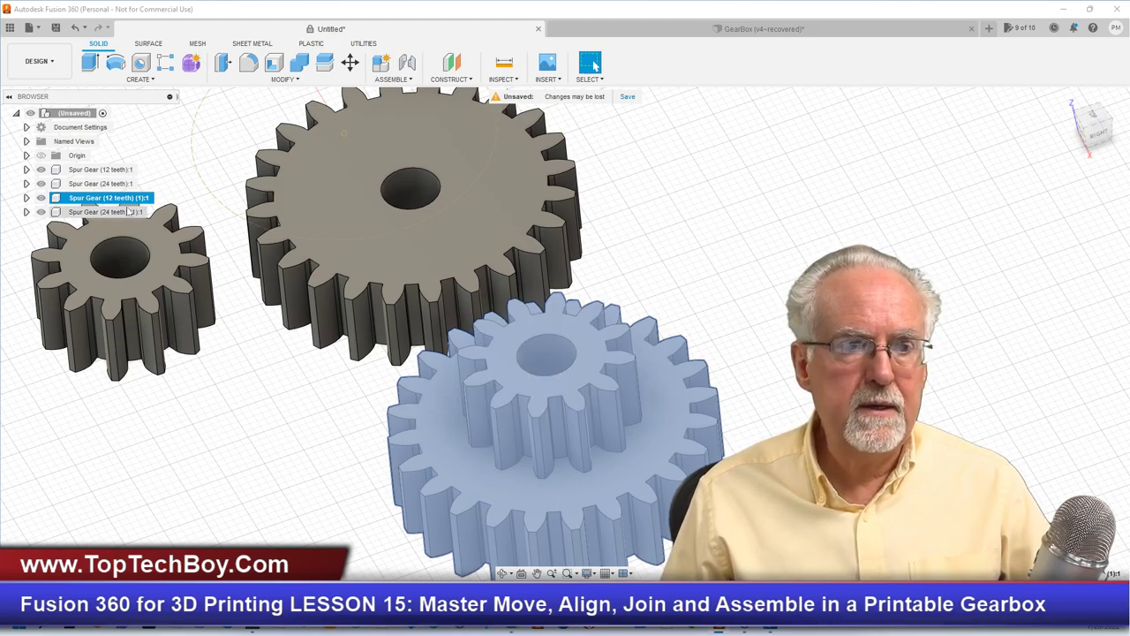
Step: Copy the joined gear component and paste a new copy offset 41 mm along Y
right_click(94, 199)
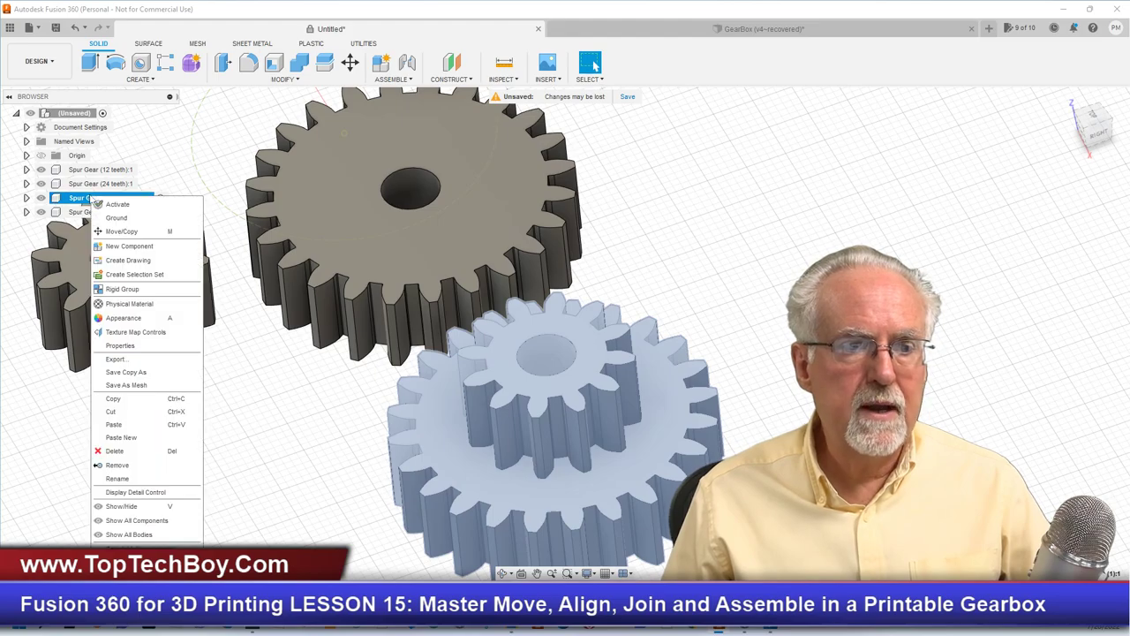
left_click(113, 398)
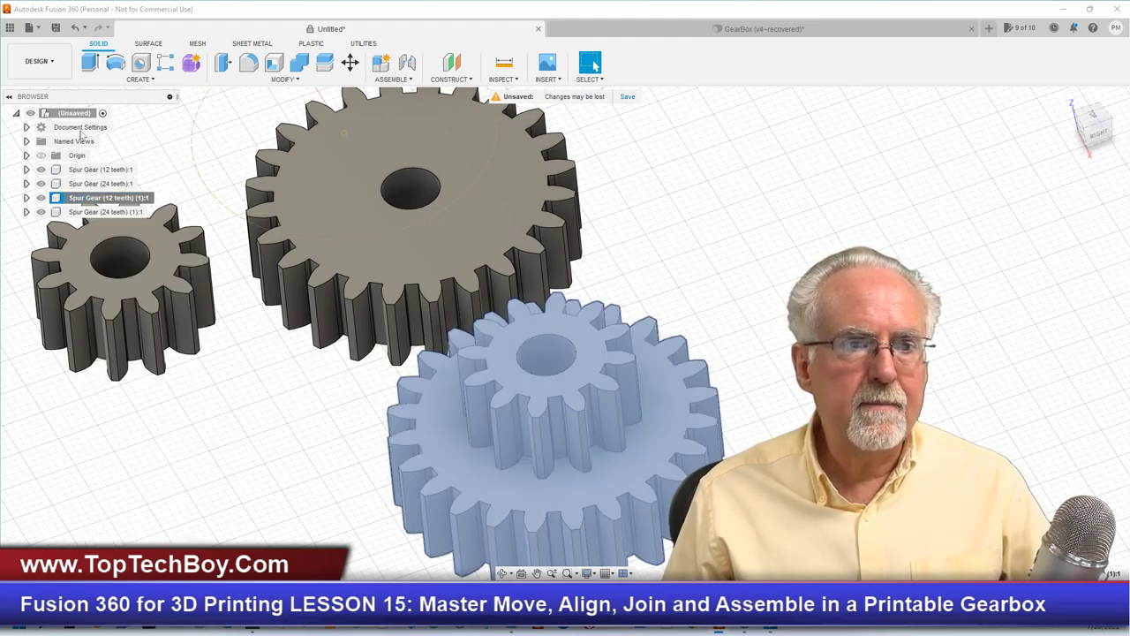
right_click(73, 116)
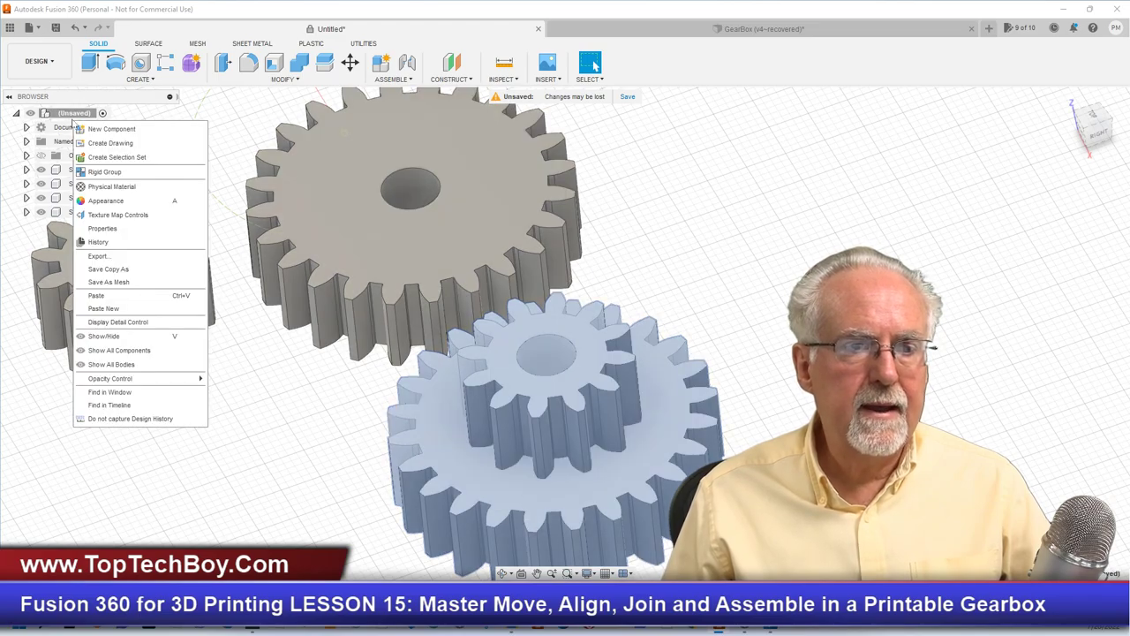
left_click(115, 308)
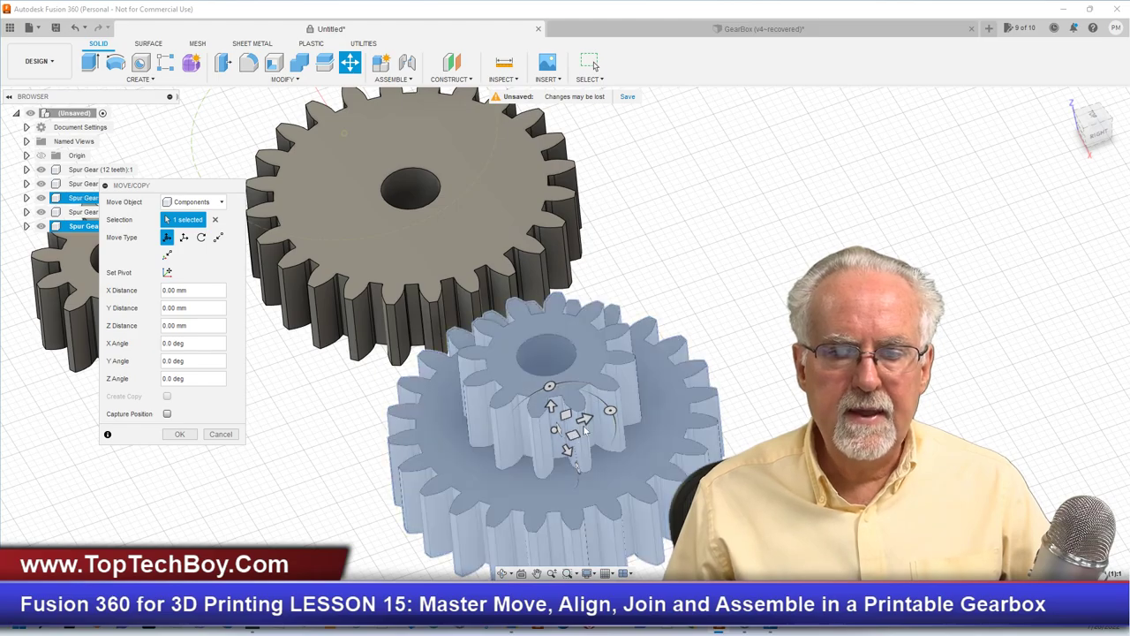
left_click_drag(585, 417, 905, 285)
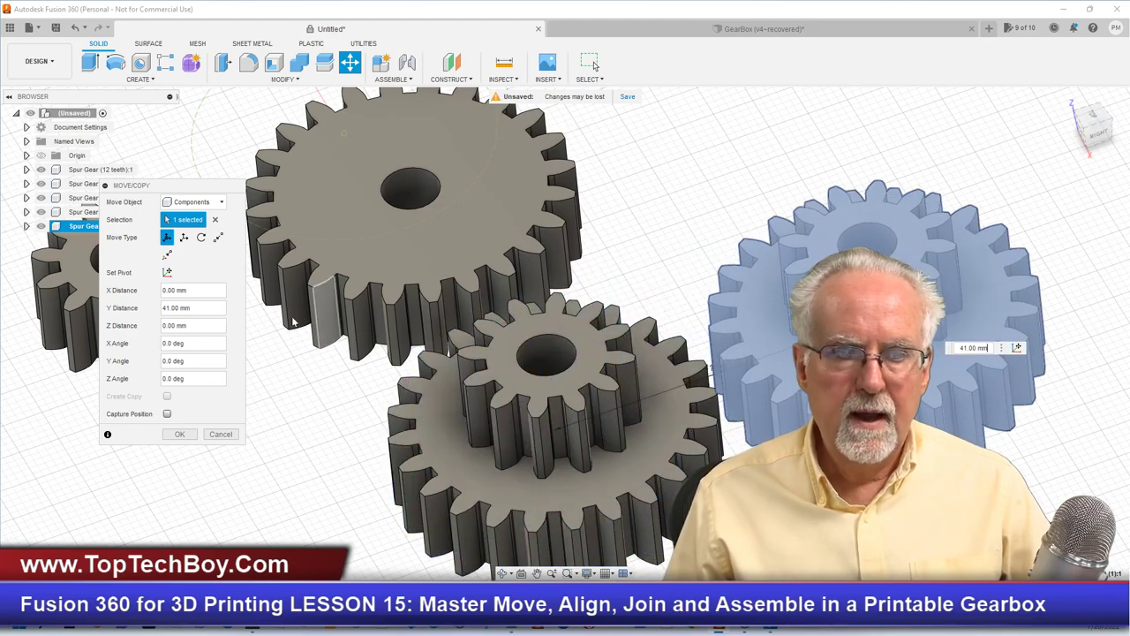
left_click(180, 433)
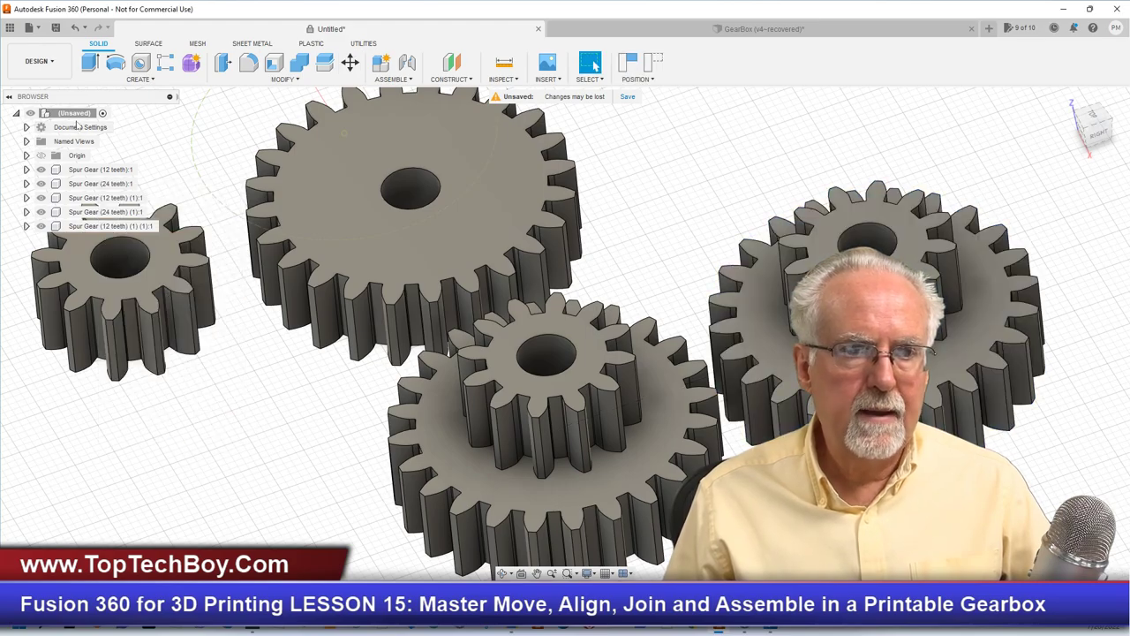
Step: Paste a second copy of the gear pair offset -41 mm along Y
right_click(71, 114)
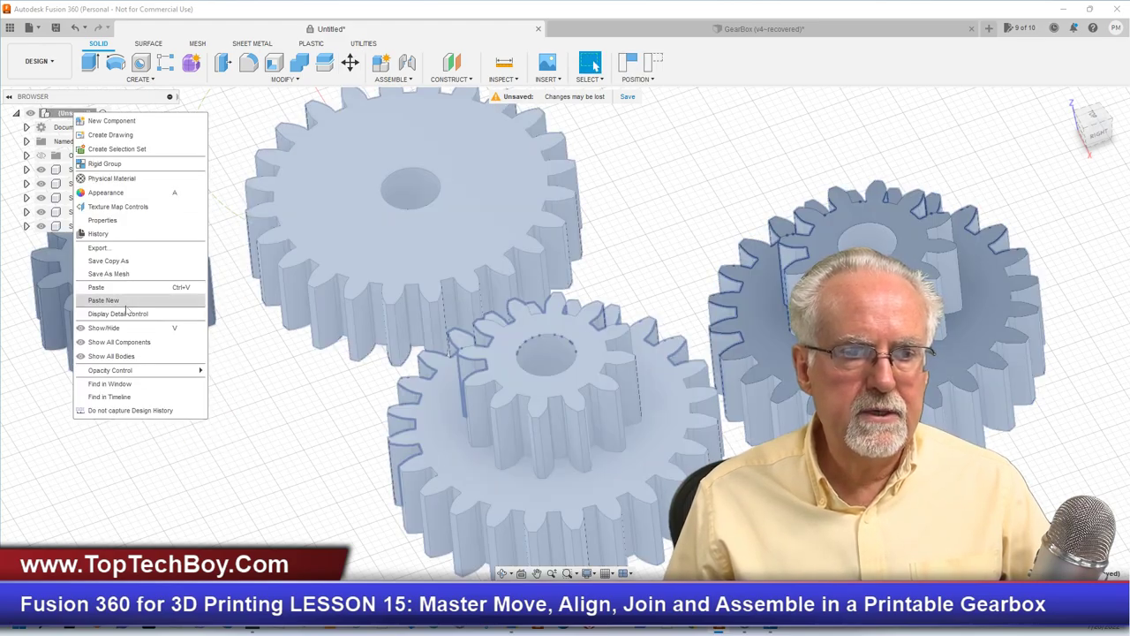
left_click(125, 302)
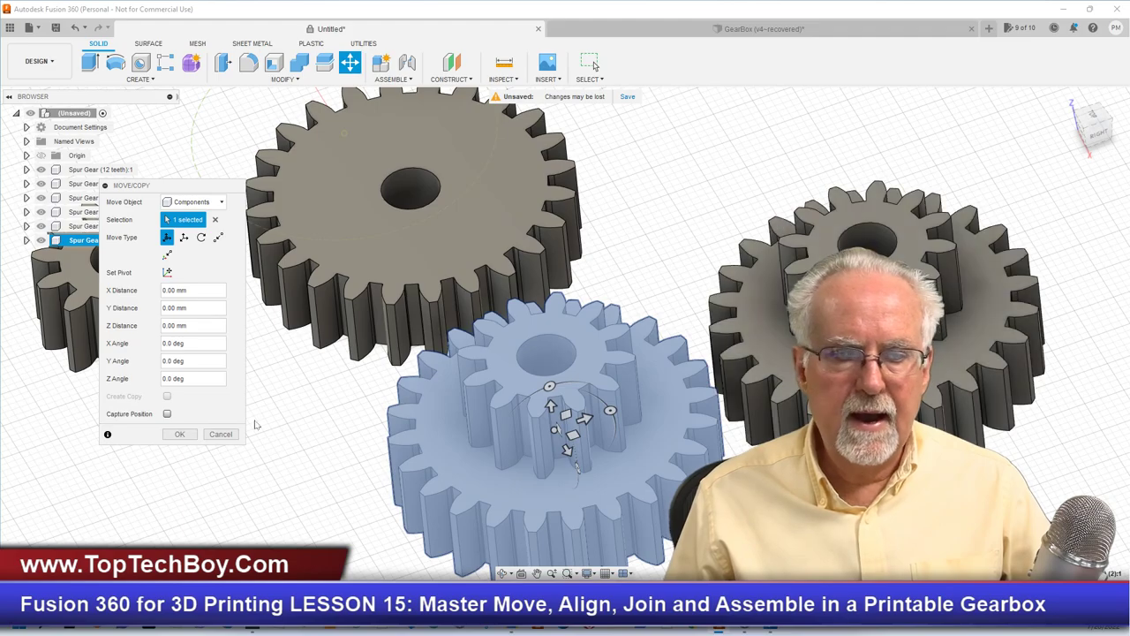
left_click_drag(581, 421, 247, 500)
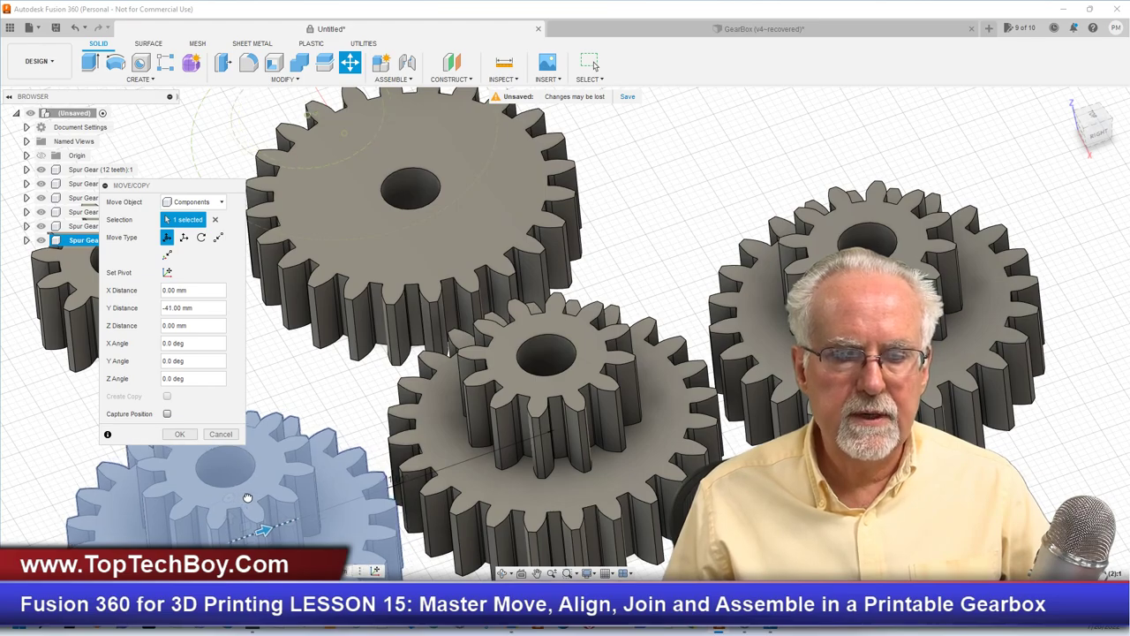
left_click(179, 434)
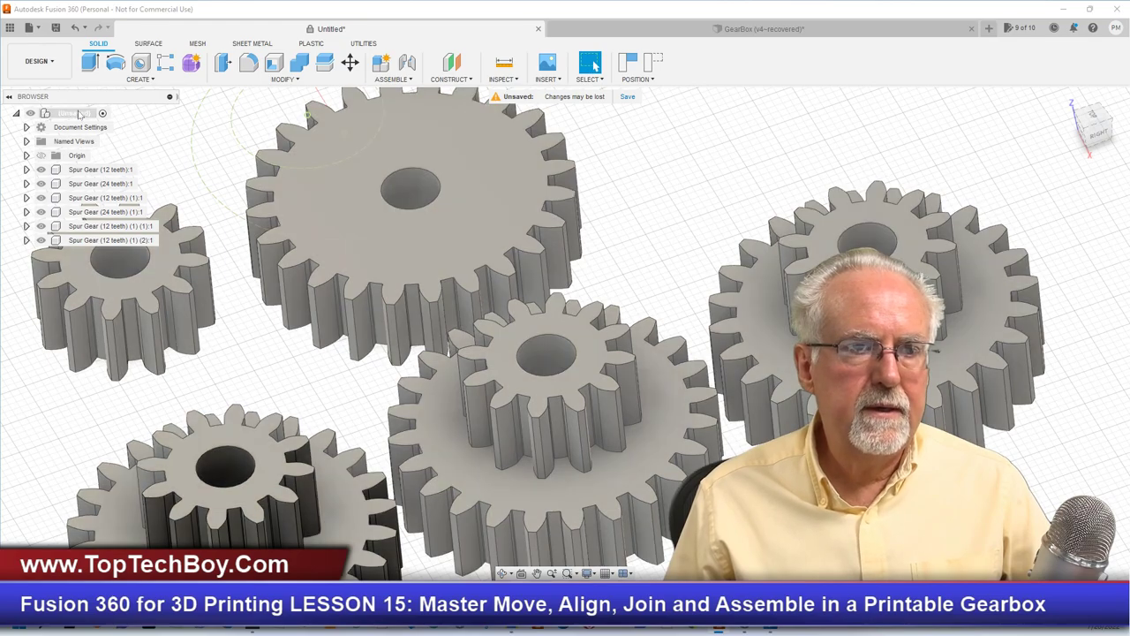
Step: Paste a new gear copy and move it -49 mm along X to the upper middle
right_click(79, 114)
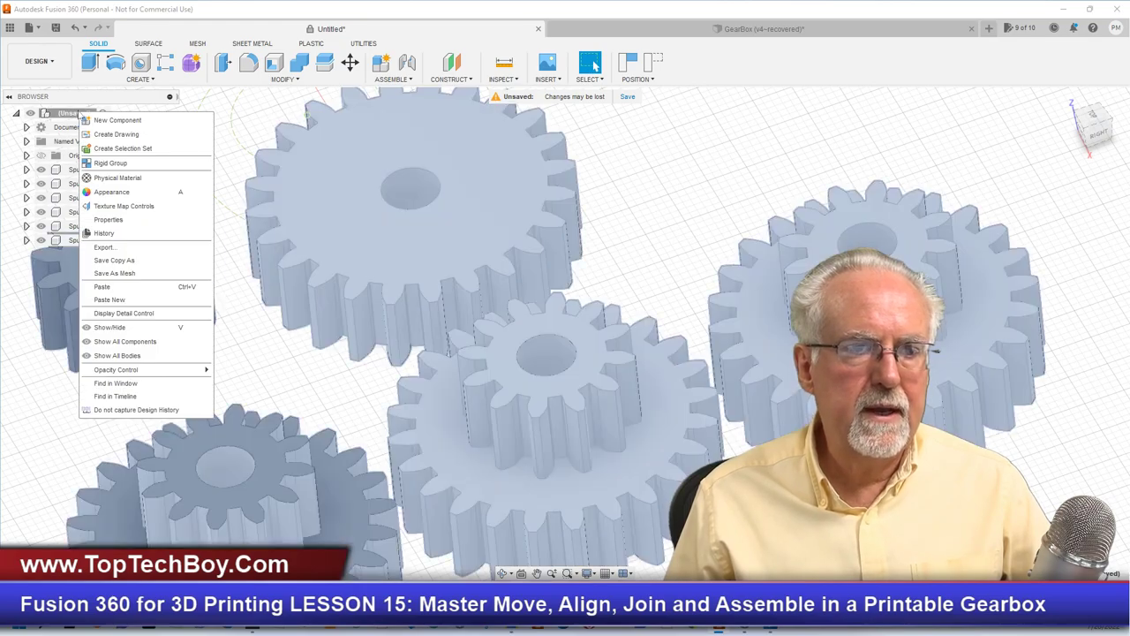
left_click(108, 299)
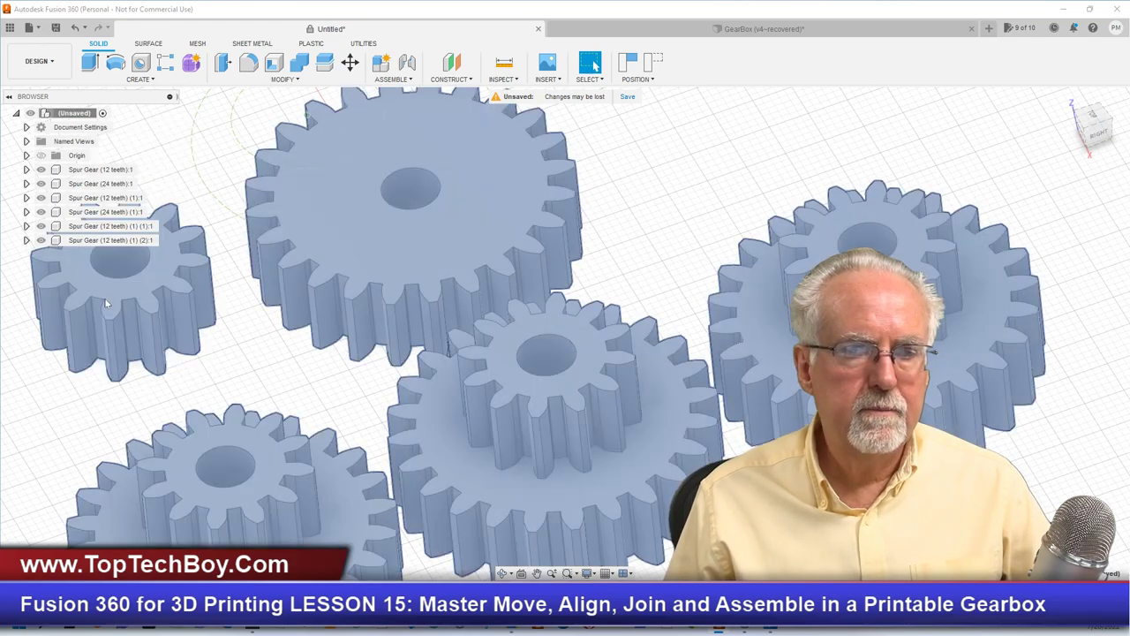
left_click_drag(643, 459, 987, 348)
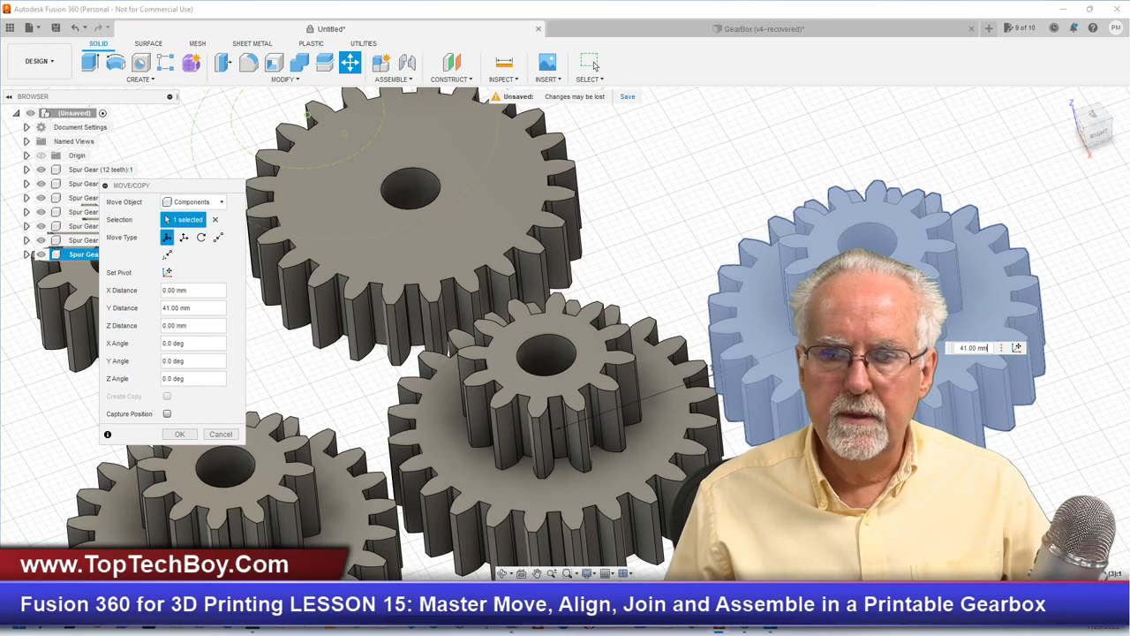
left_click_drag(987, 347, 649, 135)
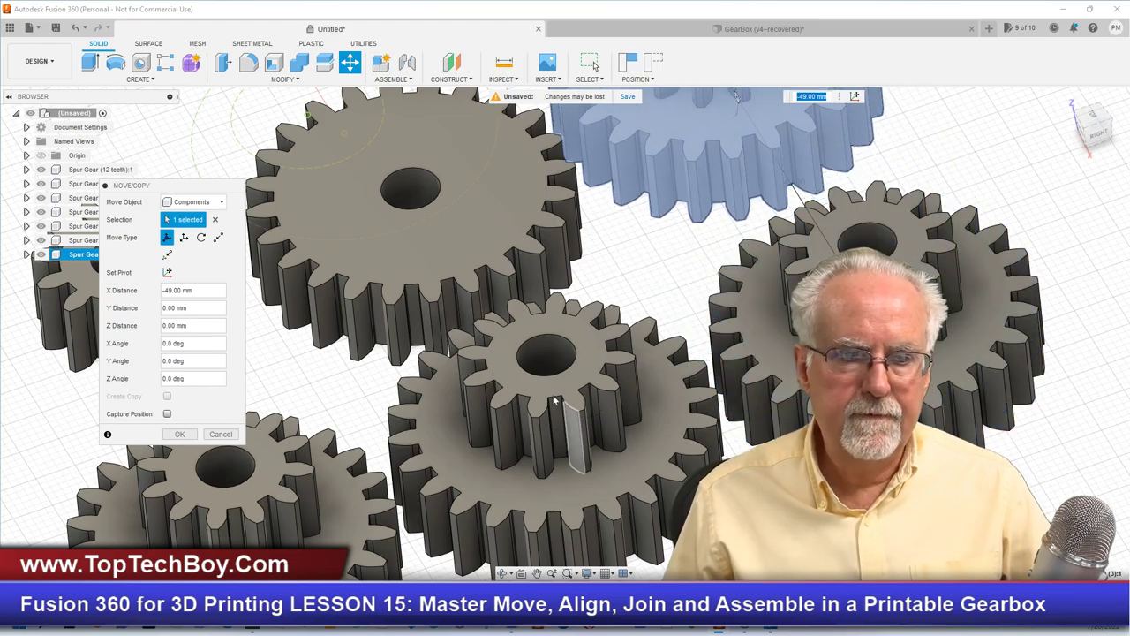
left_click(180, 435)
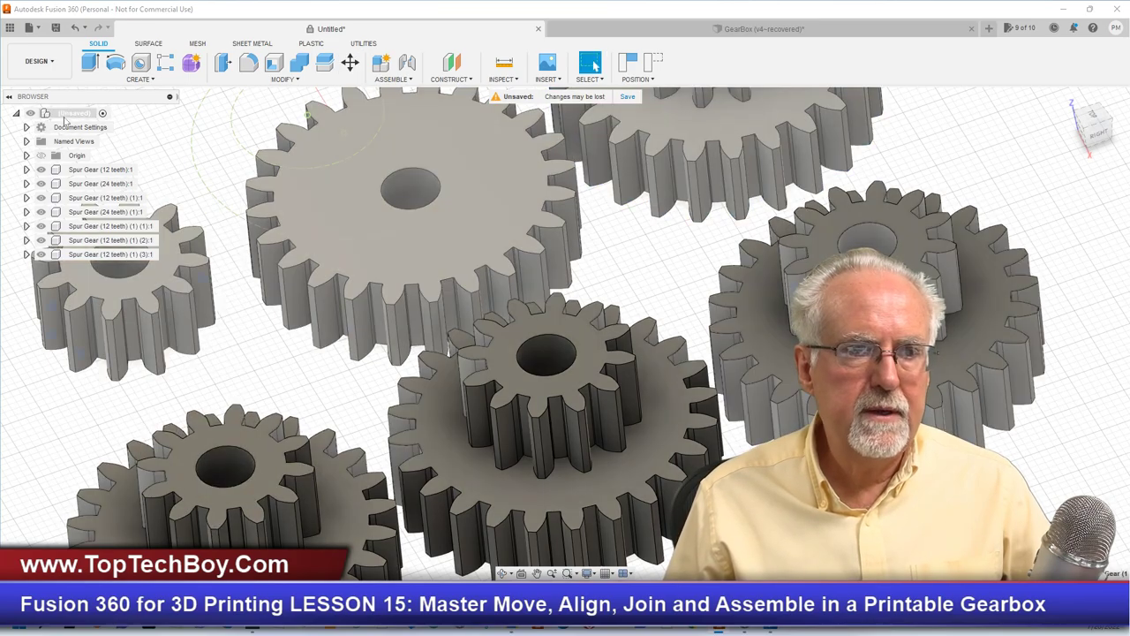
Step: Paste one more copy of the compound gear into the design
right_click(57, 113)
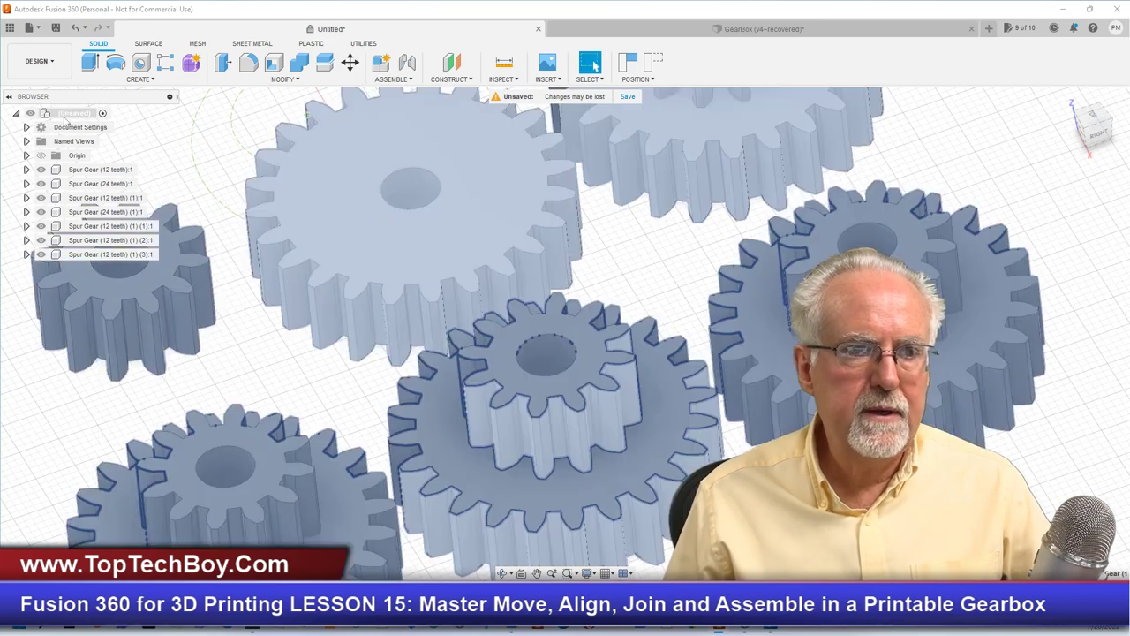
left_click(103, 294)
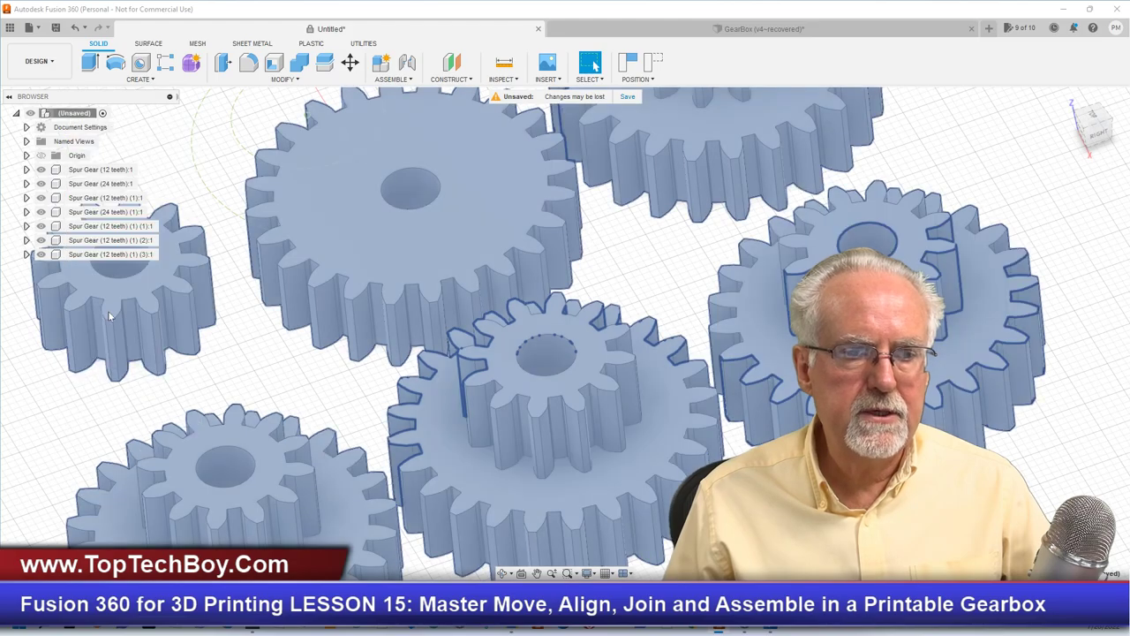
scroll(398, 397, "down", 5)
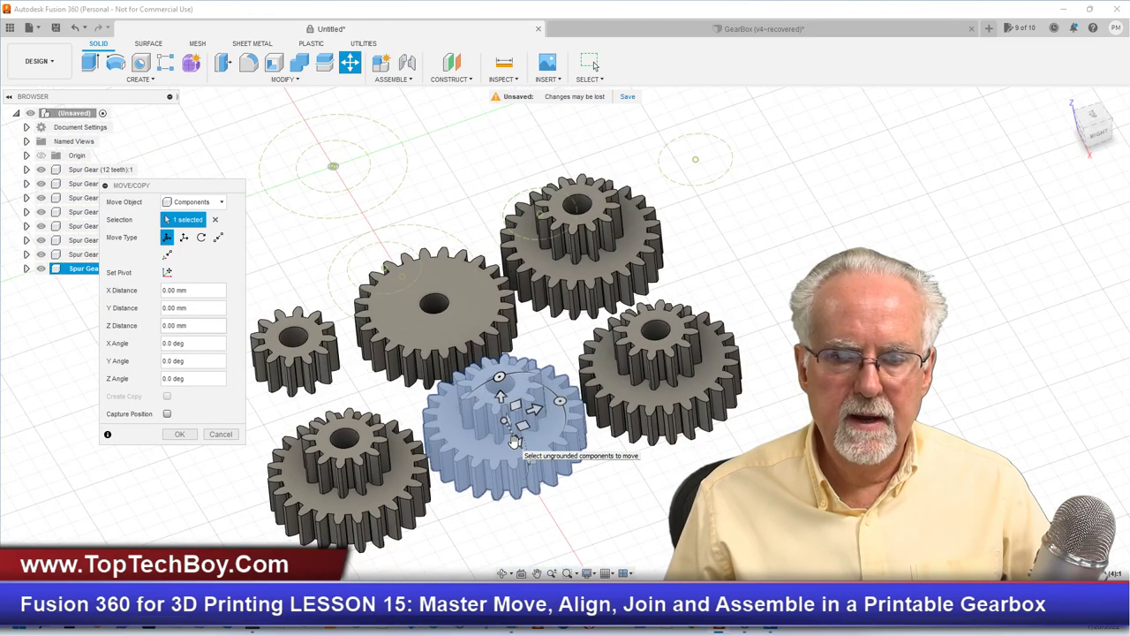
Step: Move the new gear copy 40 mm down and view the layout from the top
left_click_drag(519, 442, 581, 540)
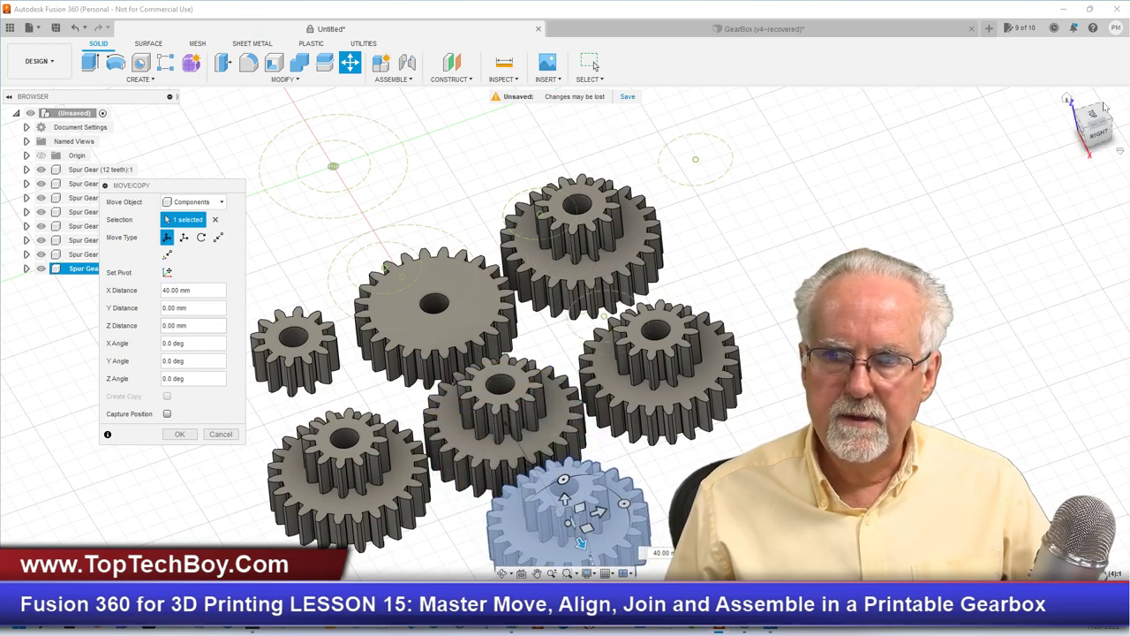
left_click(1102, 107)
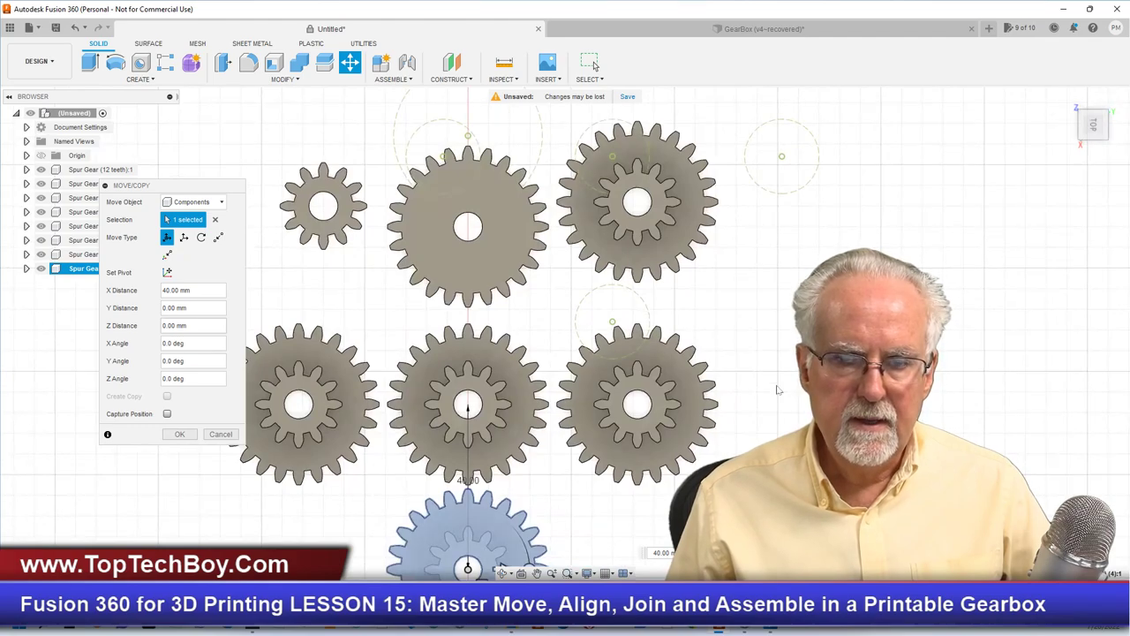
left_click(180, 434)
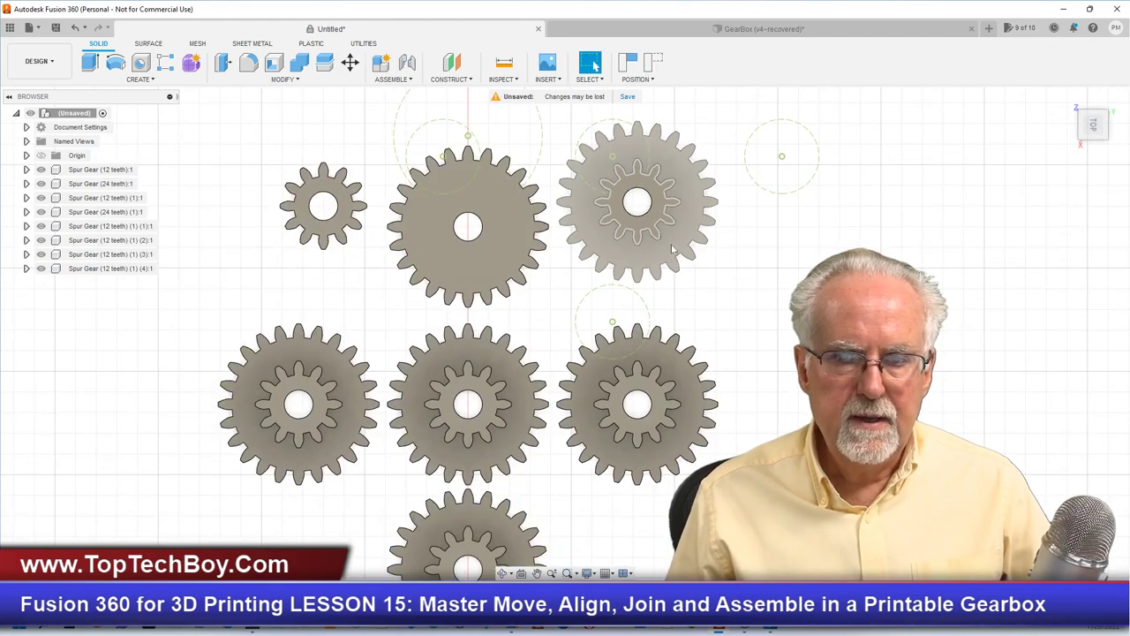
Step: Shift the top-right gear body 9 mm along X with Move/Copy
right_click(770, 222)
left_click(729, 239)
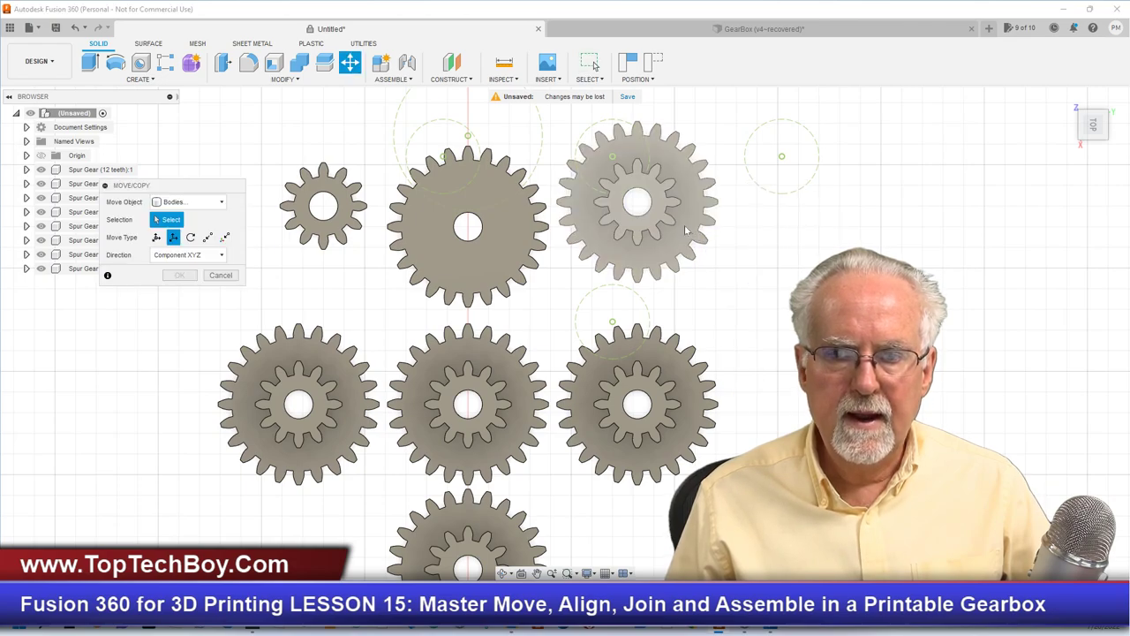
left_click(687, 230)
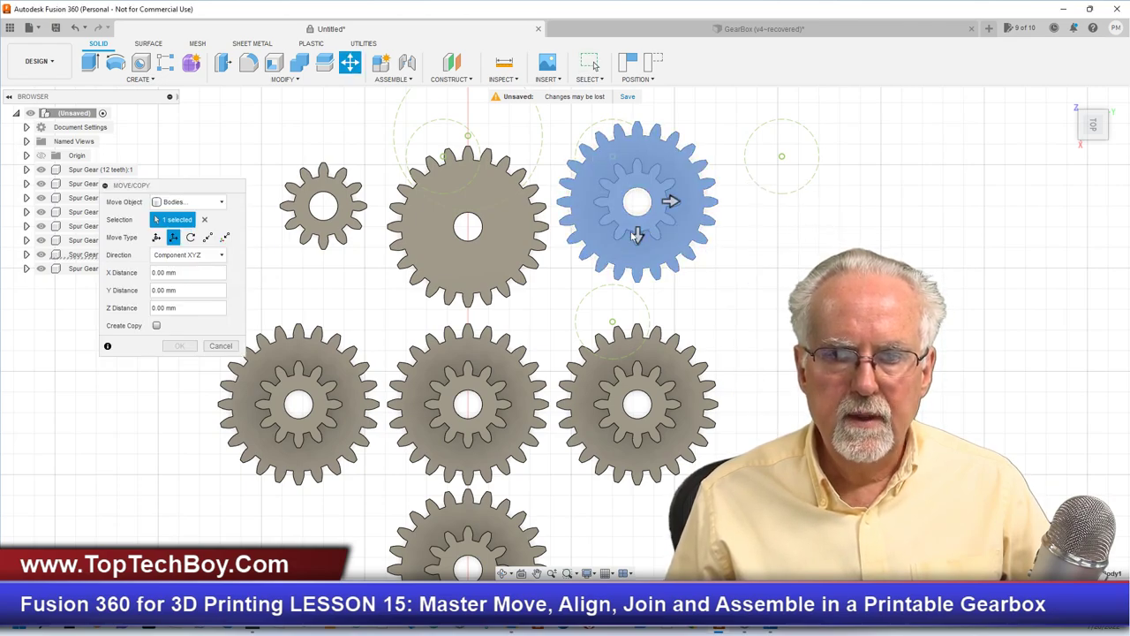
mouse_move(636, 234)
left_mouse_down()
mouse_move(633, 269)
mouse_move(634, 256)
left_mouse_up()
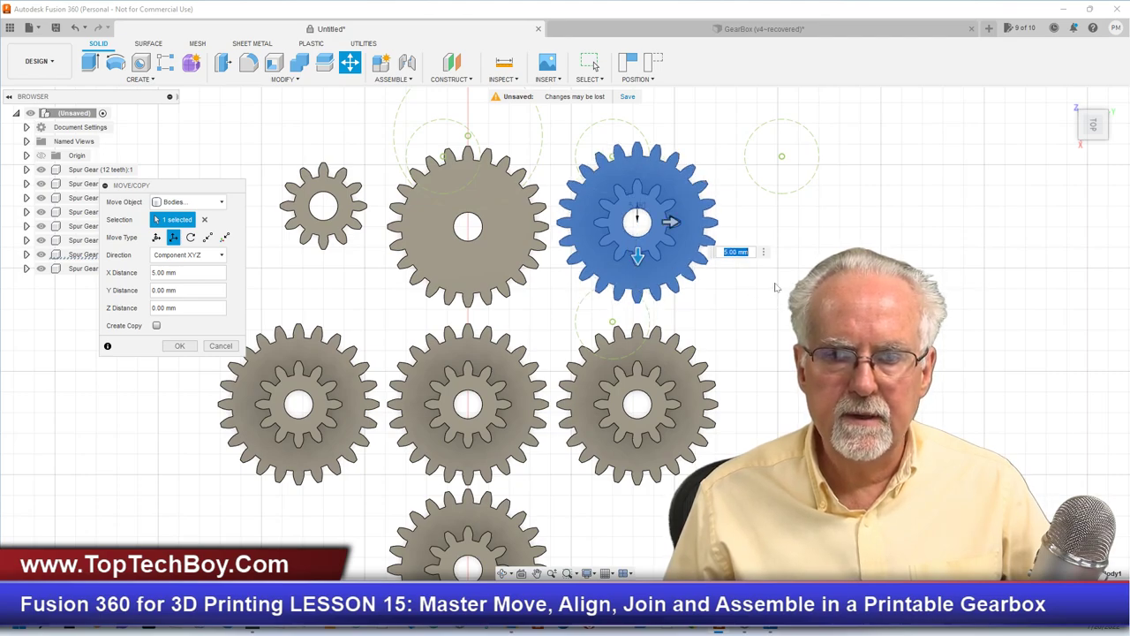
mouse_move(637, 265)
left_mouse_down()
mouse_move(638, 276)
mouse_move(638, 265)
left_mouse_up()
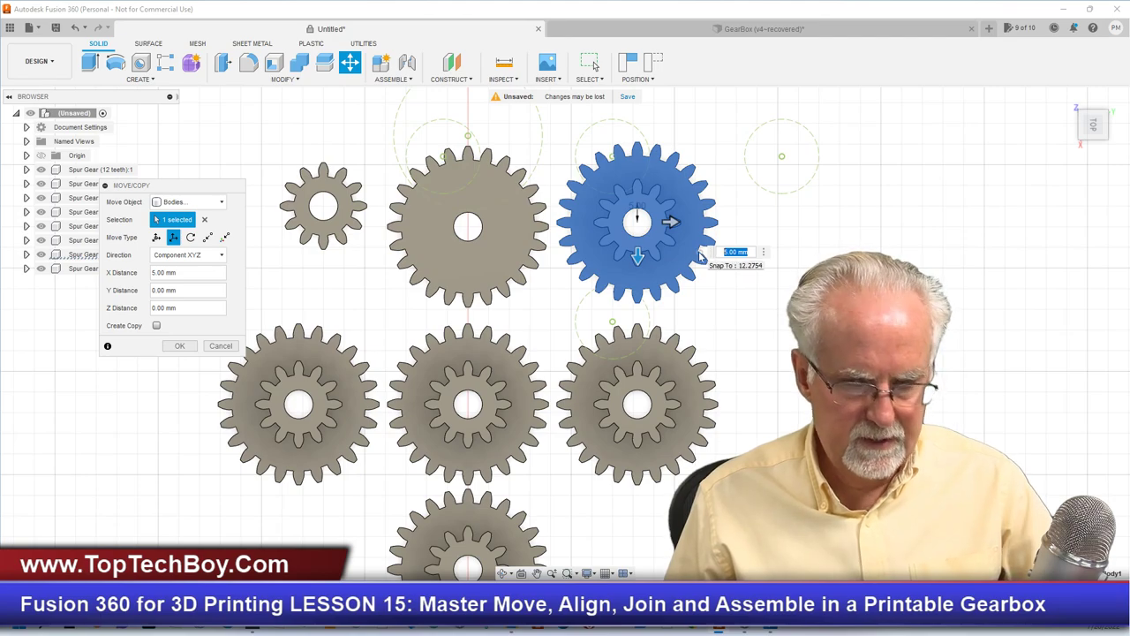
type("7")
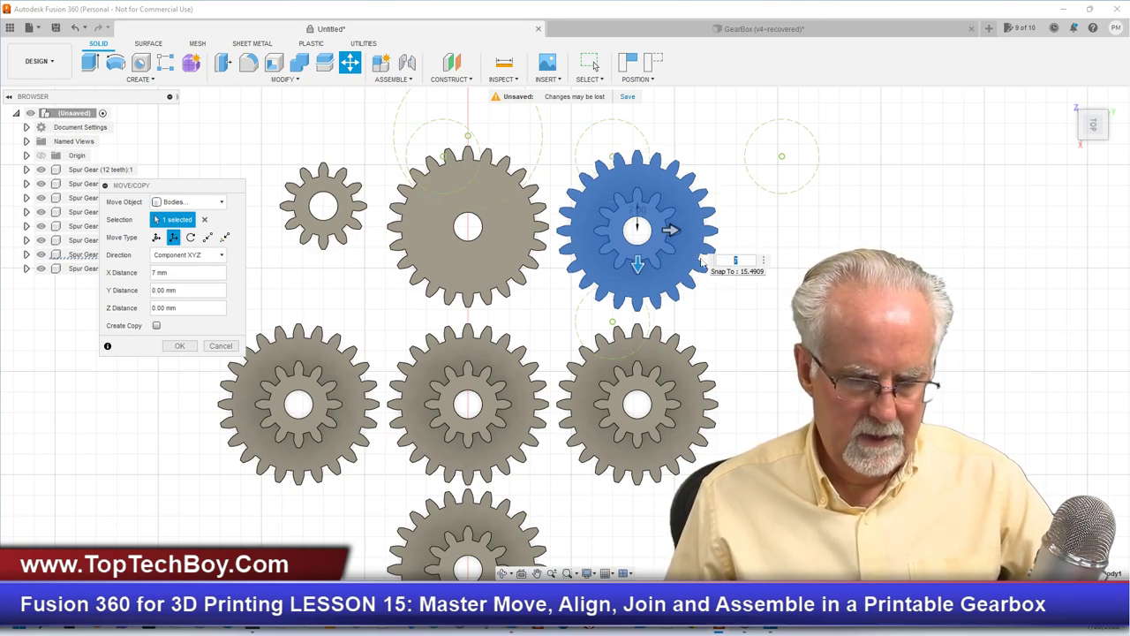
type("8")
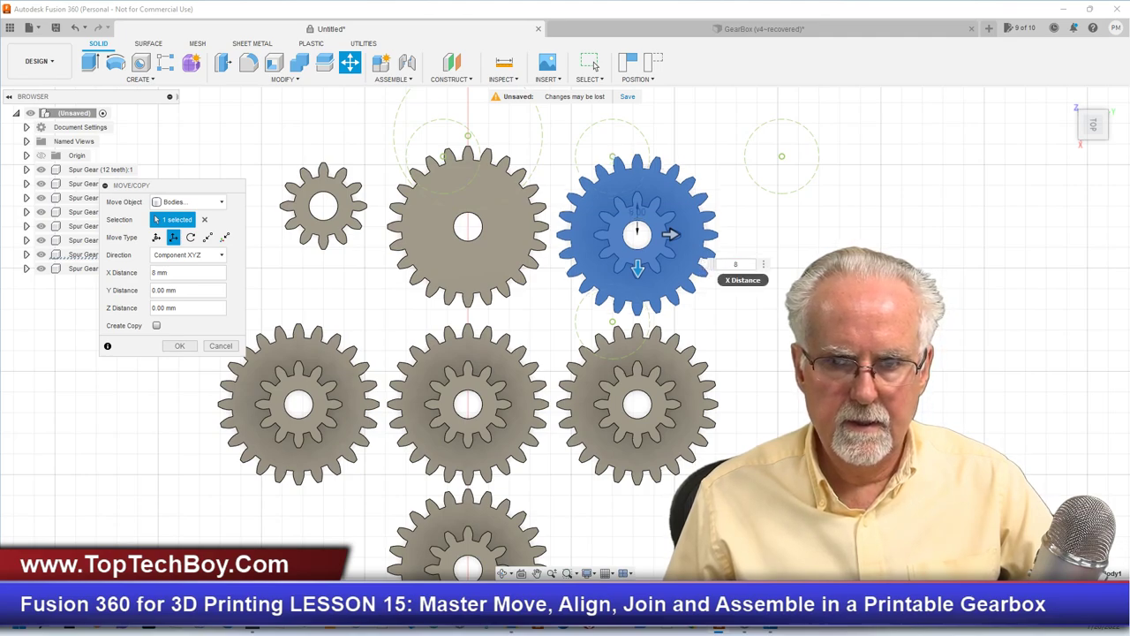
type("9")
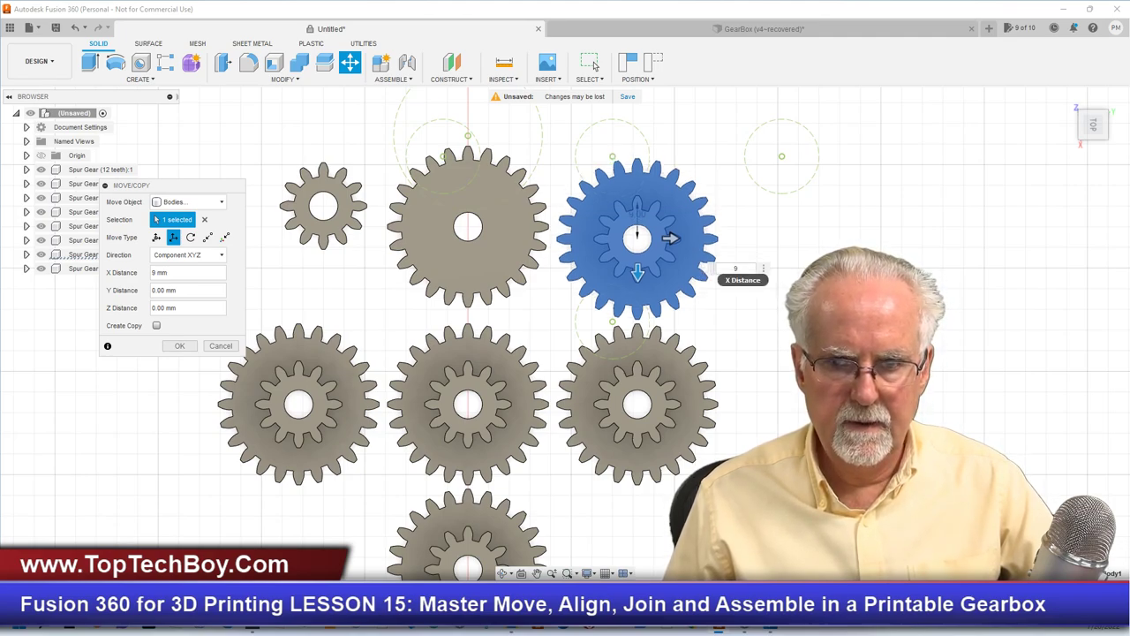
left_click(179, 345)
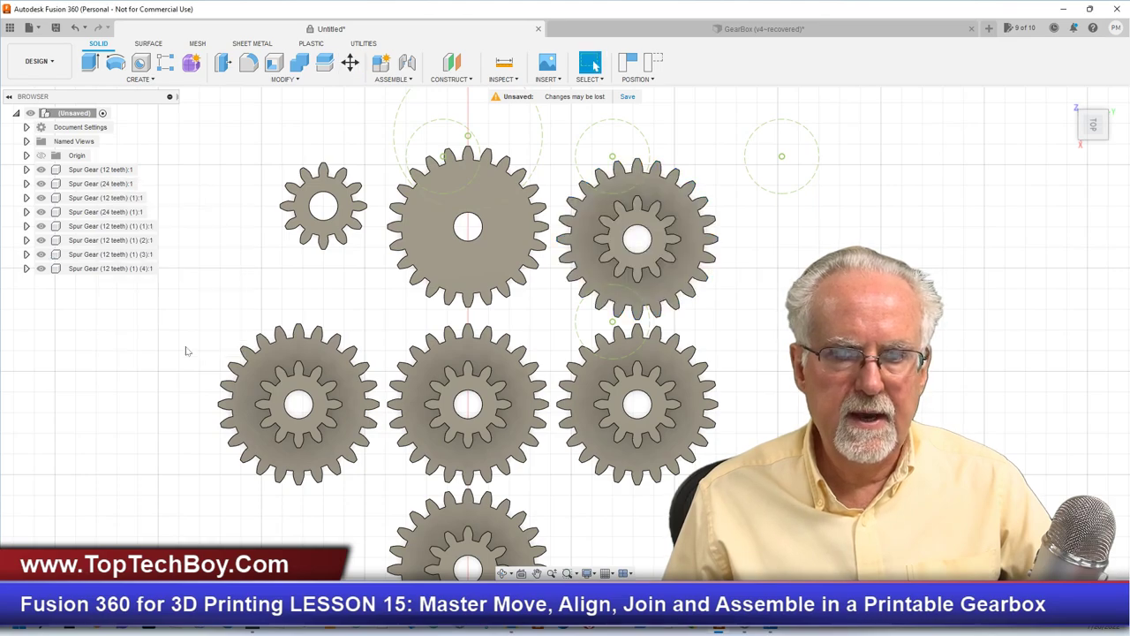
Step: Attempt to move the sketch circle and then the large top gear, cancelling both
right_click(394, 116)
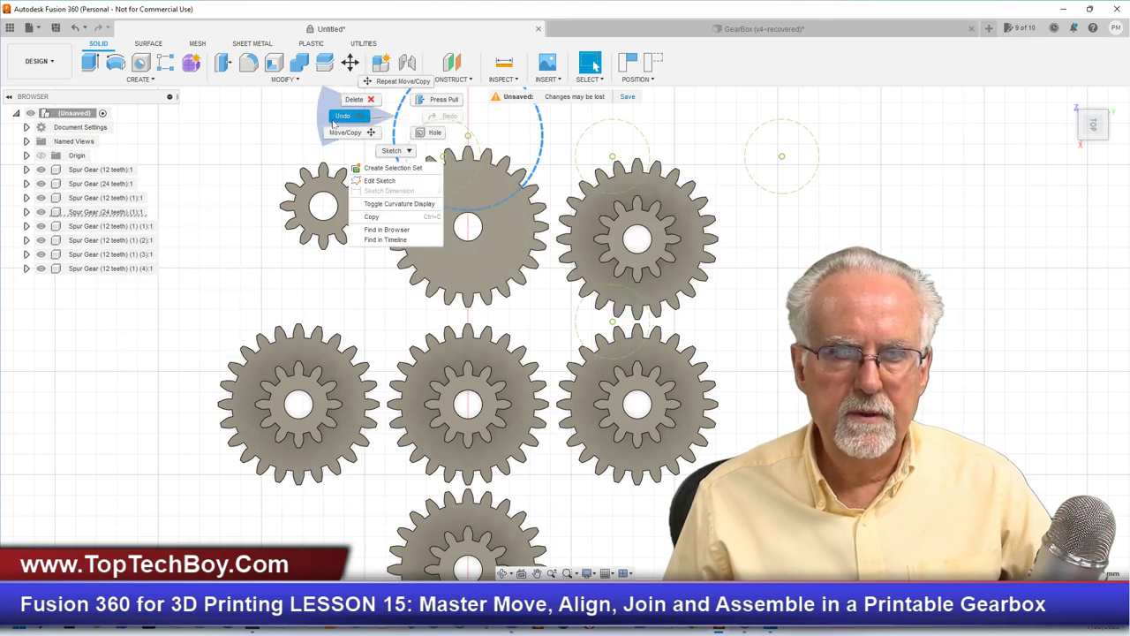
left_click(349, 132)
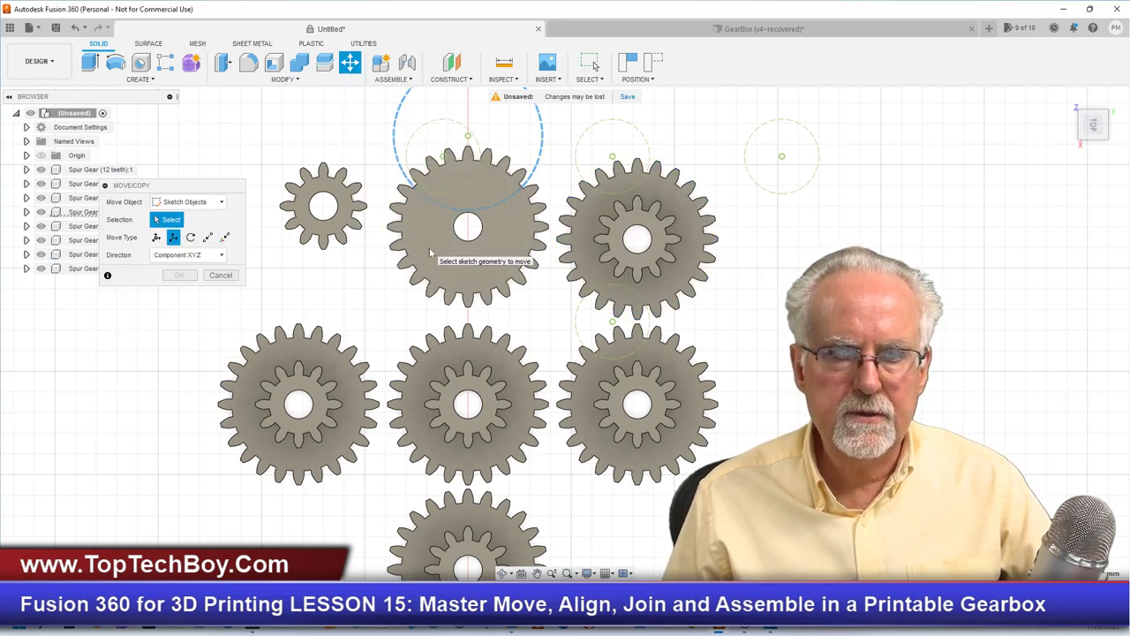
left_click(220, 275)
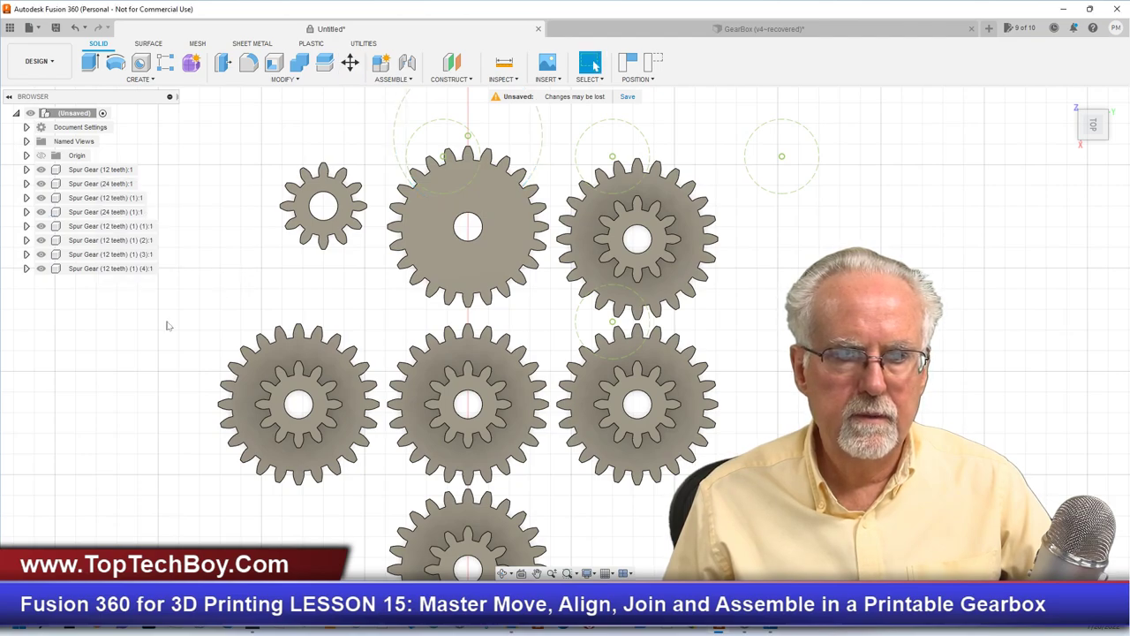
right_click(117, 342)
left_click(81, 355)
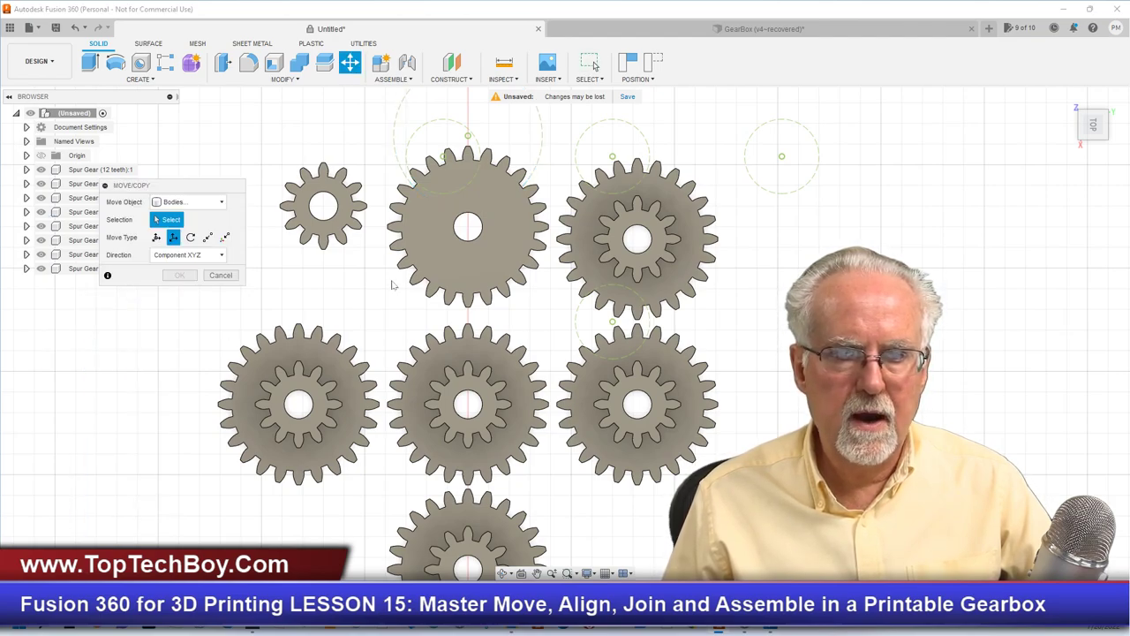
left_click(463, 257)
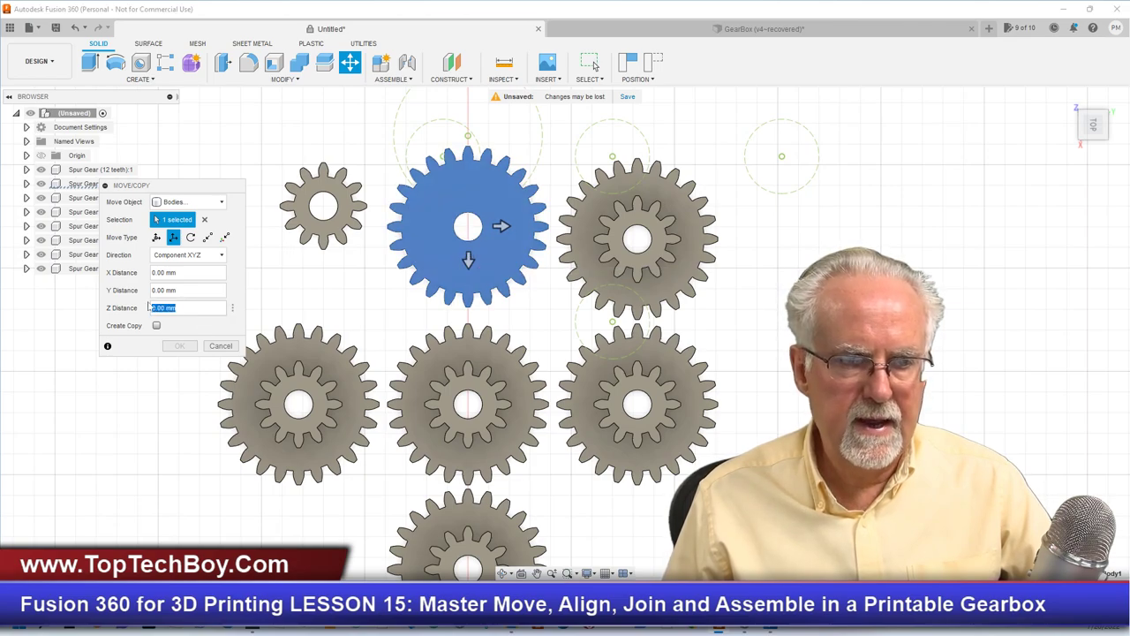
key("BackSpace")
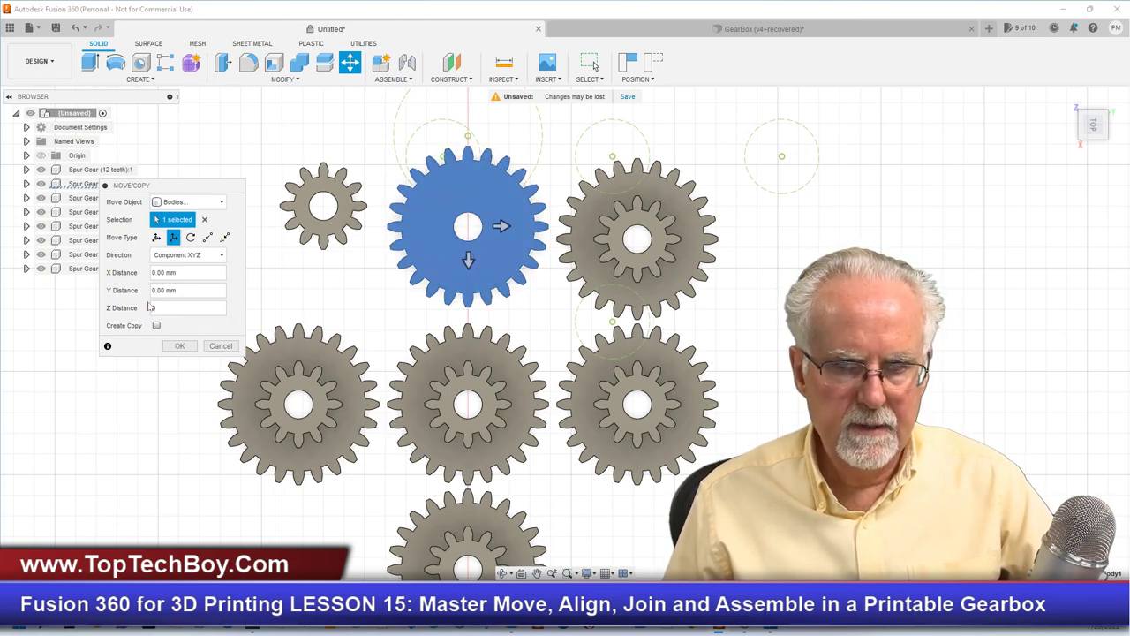
left_click(221, 346)
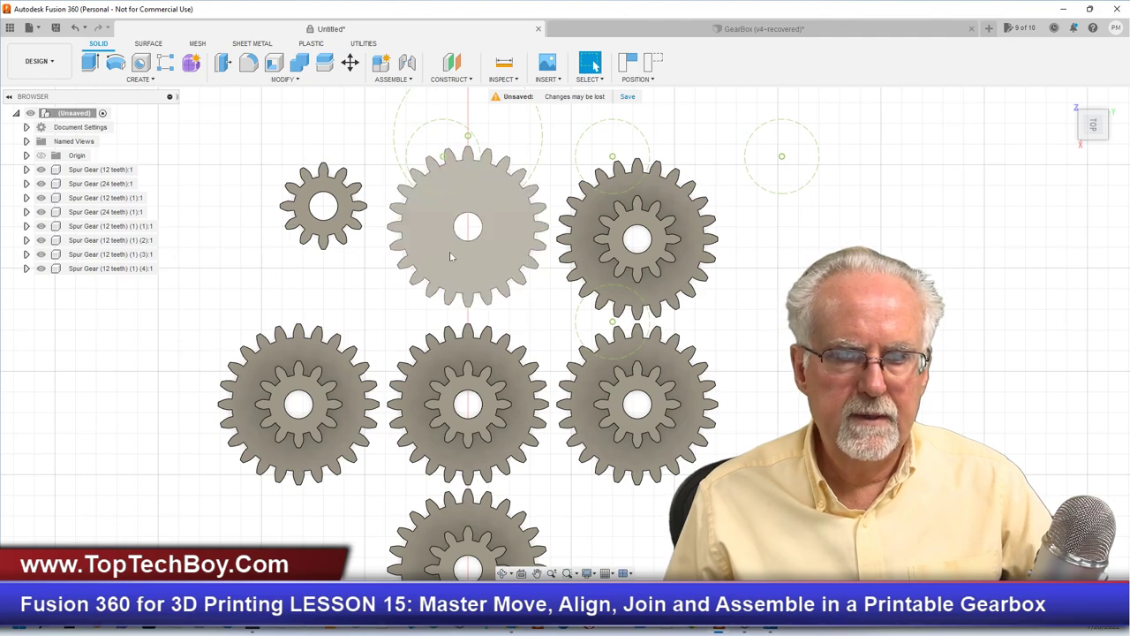
Step: Move the large top-middle 24-tooth gear 3 mm along X
right_click(238, 257)
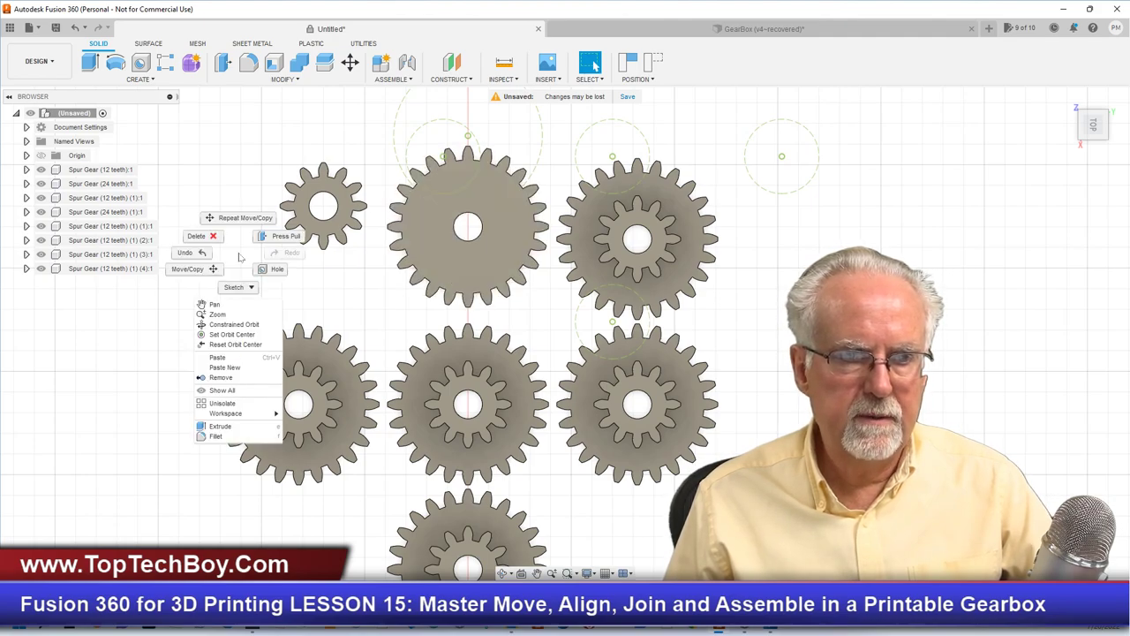
left_click(185, 261)
left_click(469, 277)
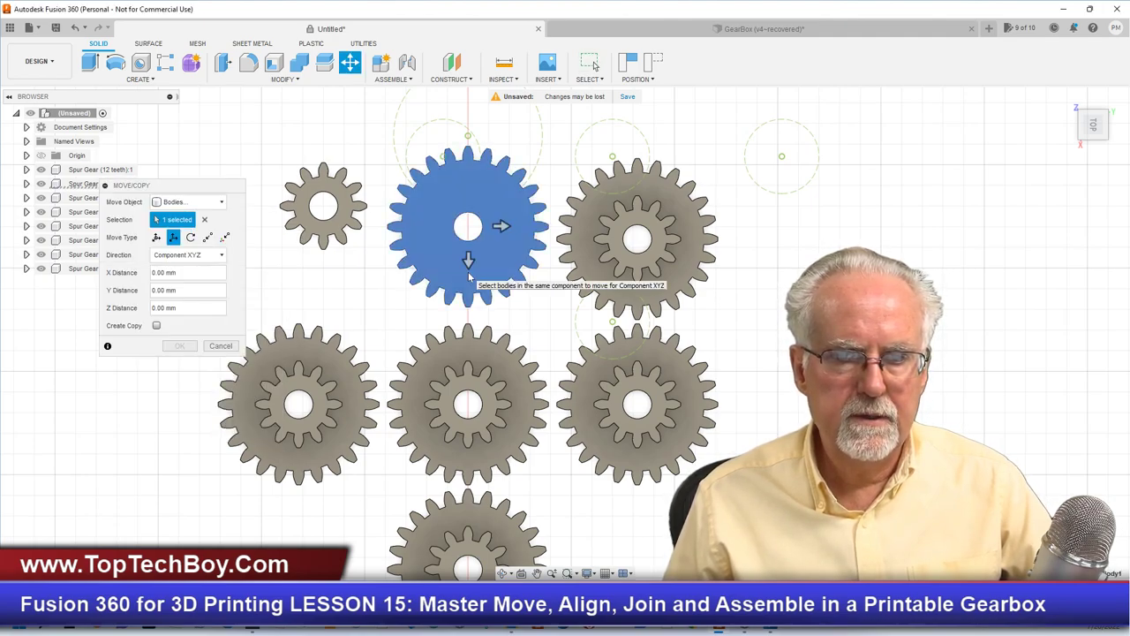
mouse_move(467, 263)
left_mouse_down()
mouse_move(465, 276)
mouse_move(465, 267)
left_mouse_up()
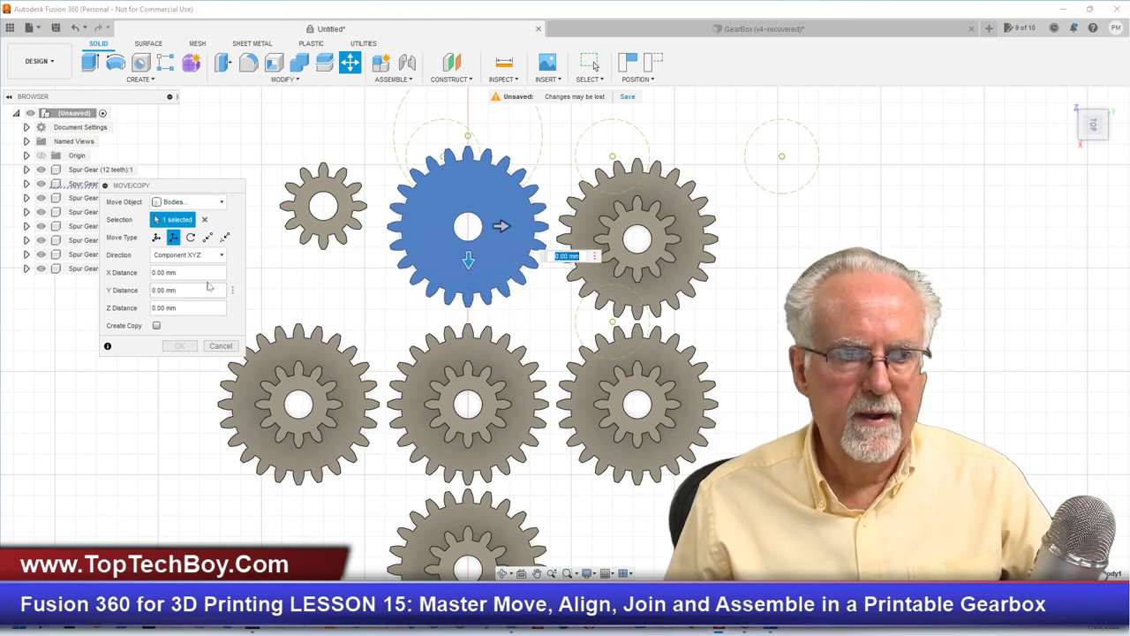
left_click(168, 273)
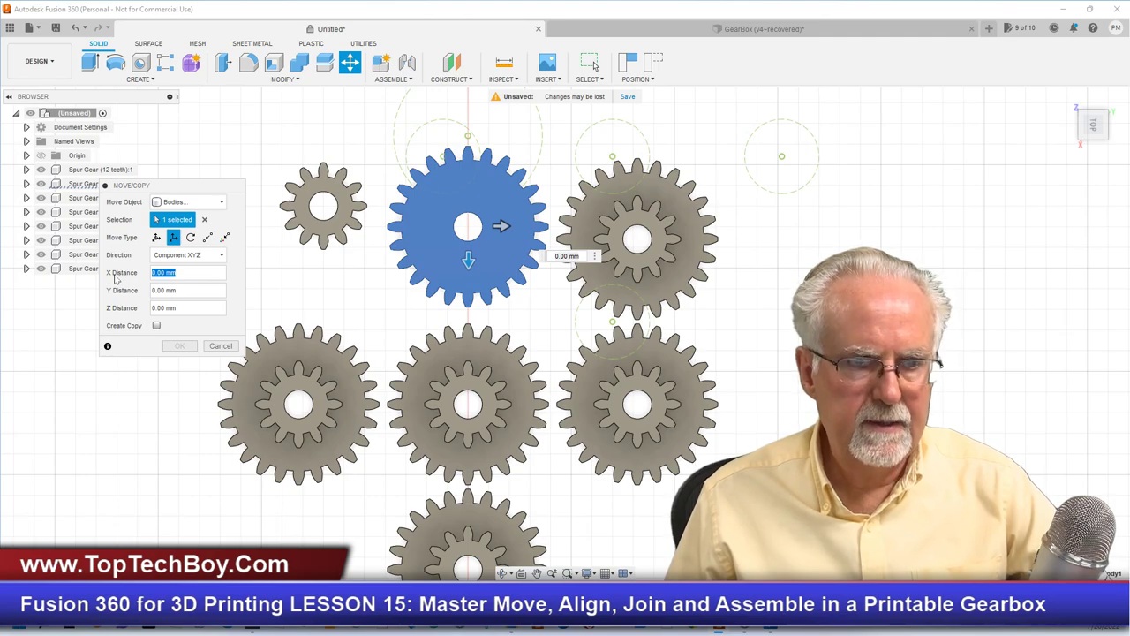
type("9")
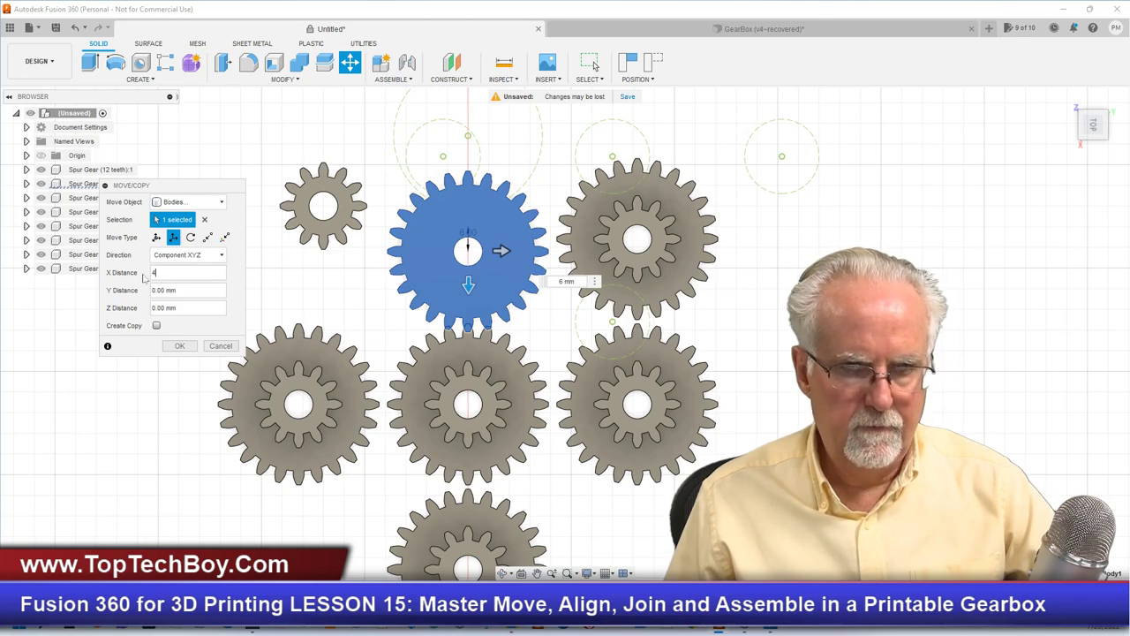
type("3")
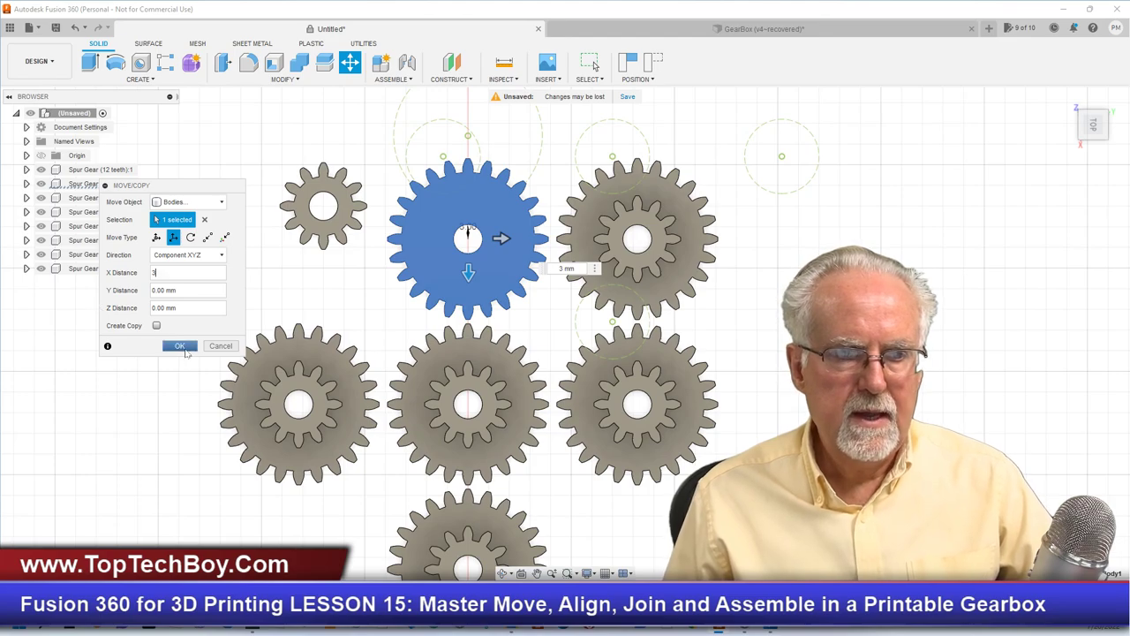
left_click(182, 347)
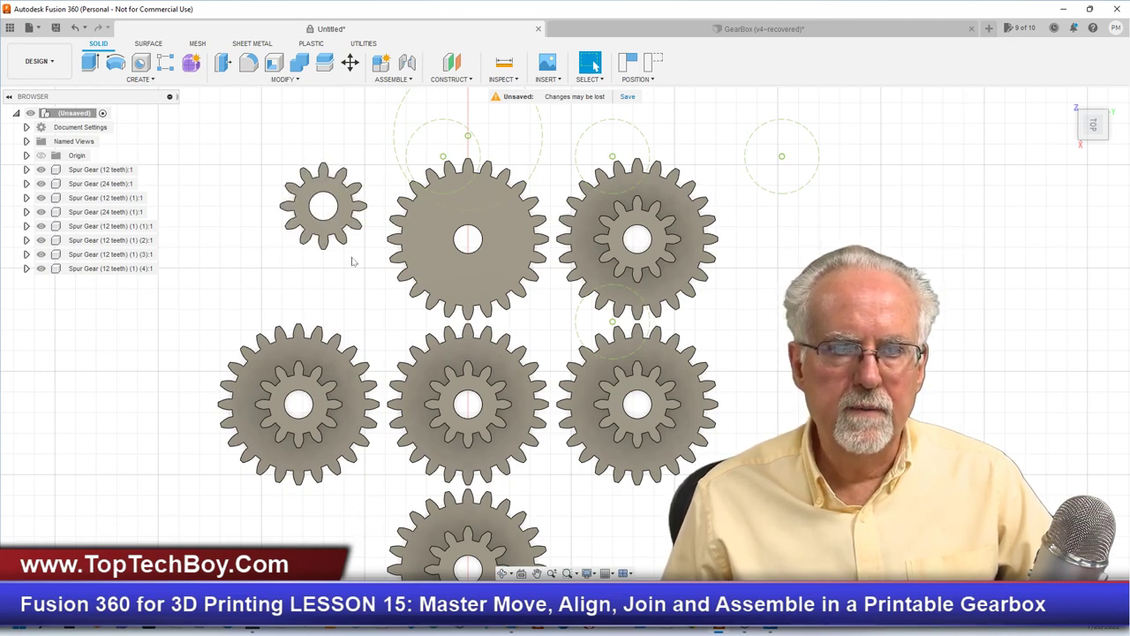
Step: Move the small 12-tooth gear 80 mm and 70 mm beside the bottom gear, then return to the 3D view
right_click(253, 171)
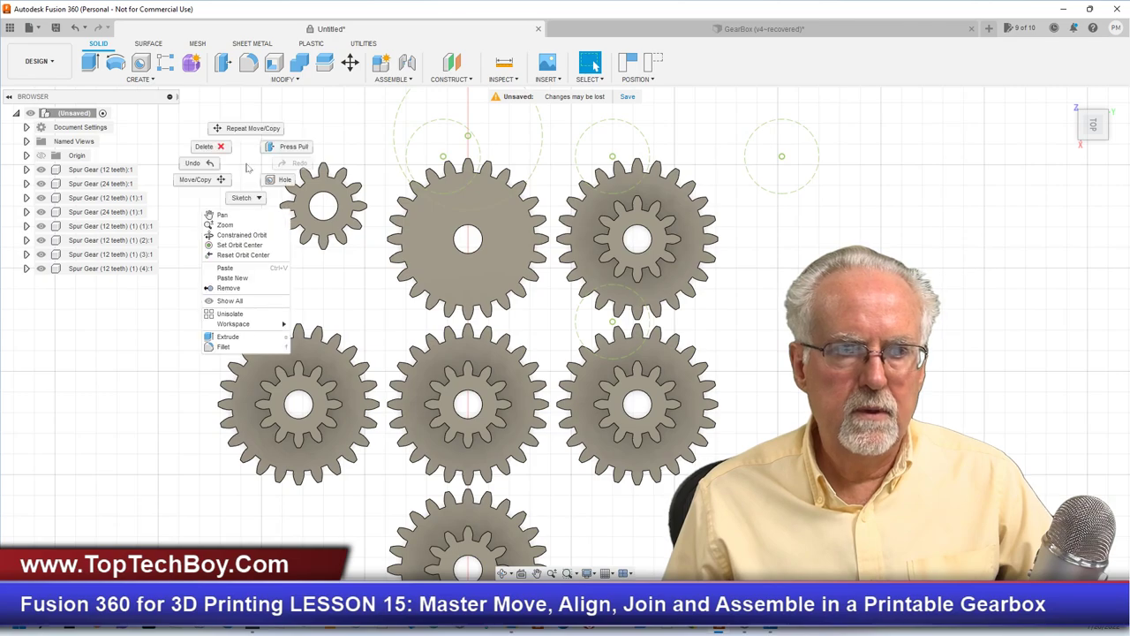
left_click(203, 182)
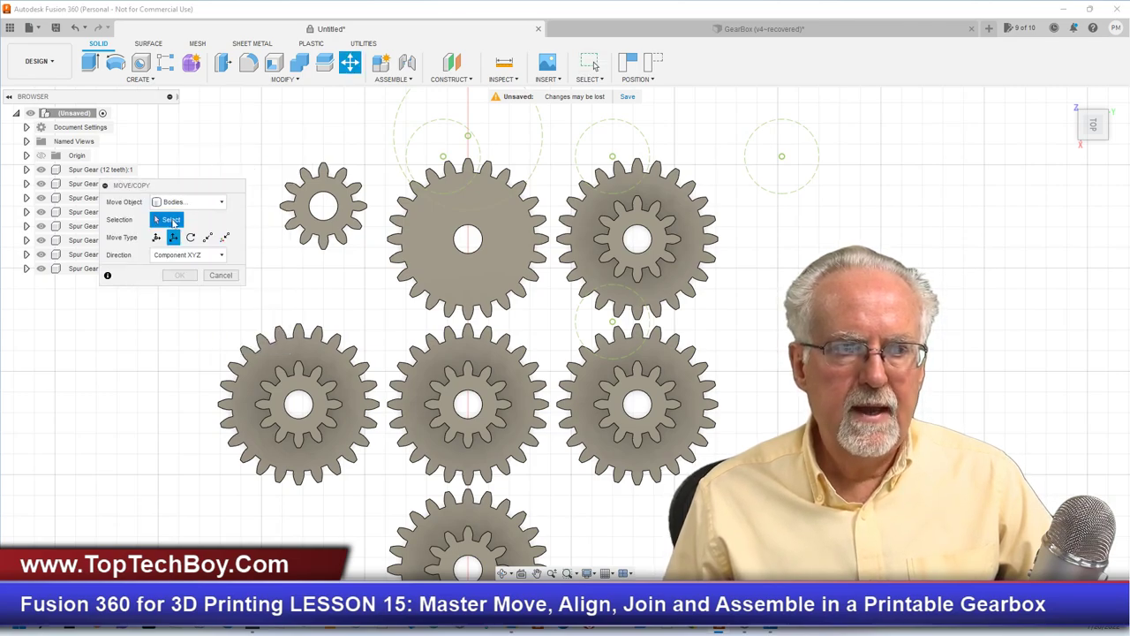
left_click(320, 236)
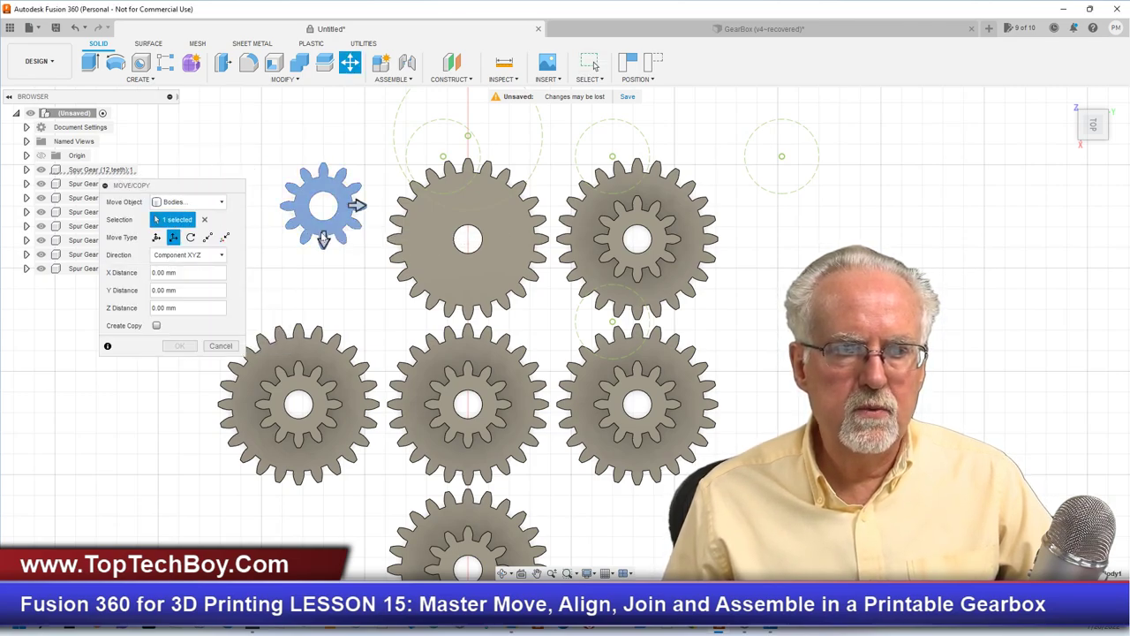
scroll(327, 317, "down", 3)
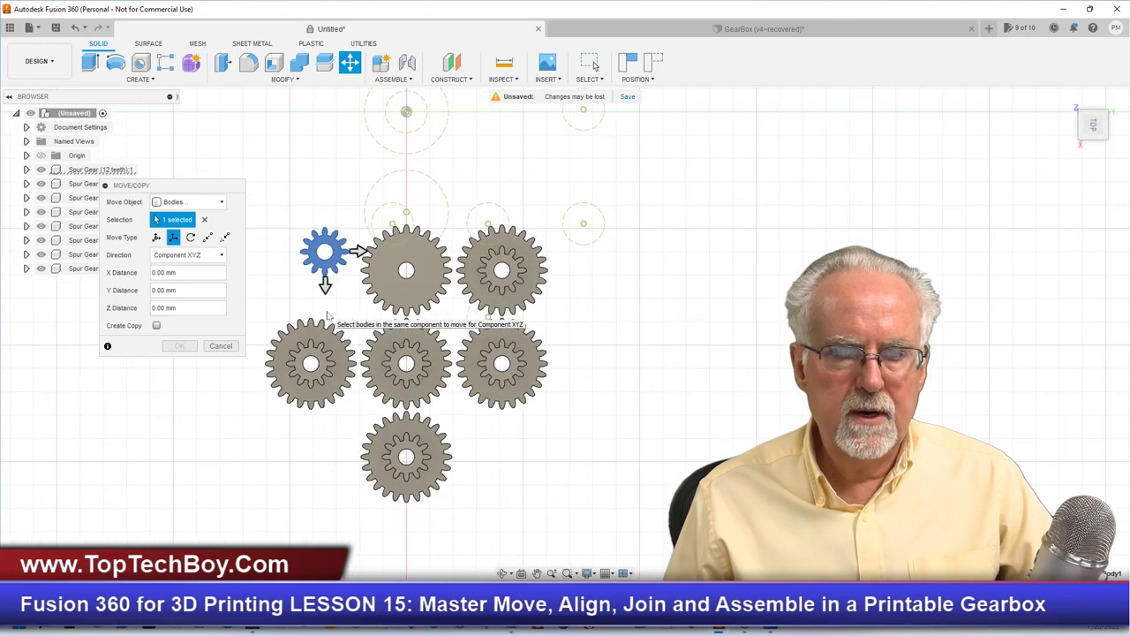
left_click_drag(325, 284, 342, 477)
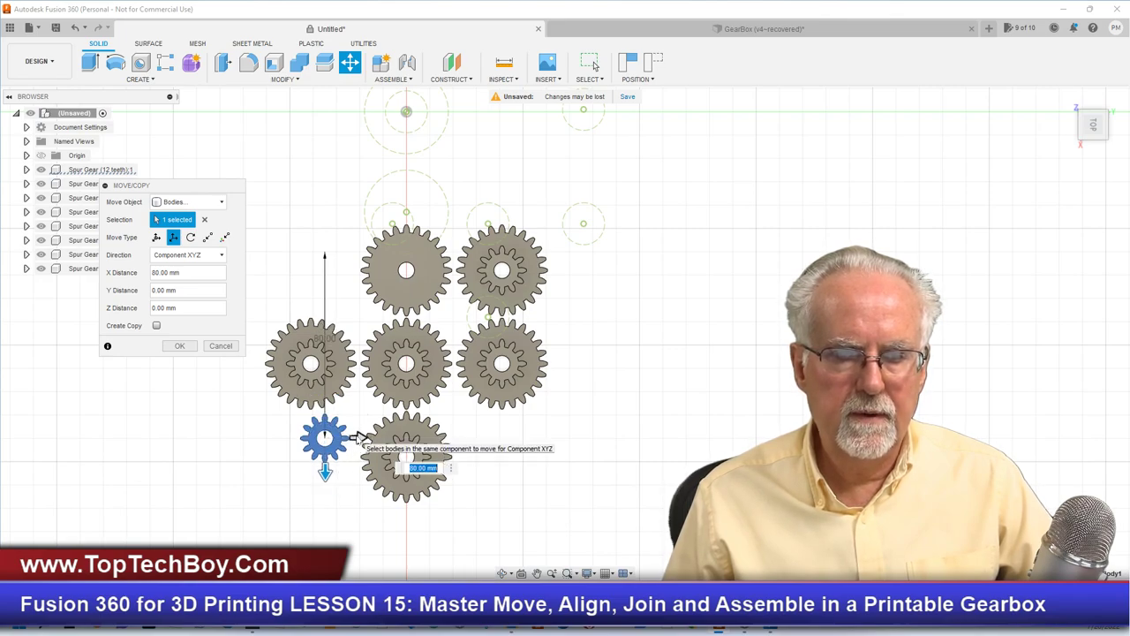
left_click_drag(357, 437, 514, 425)
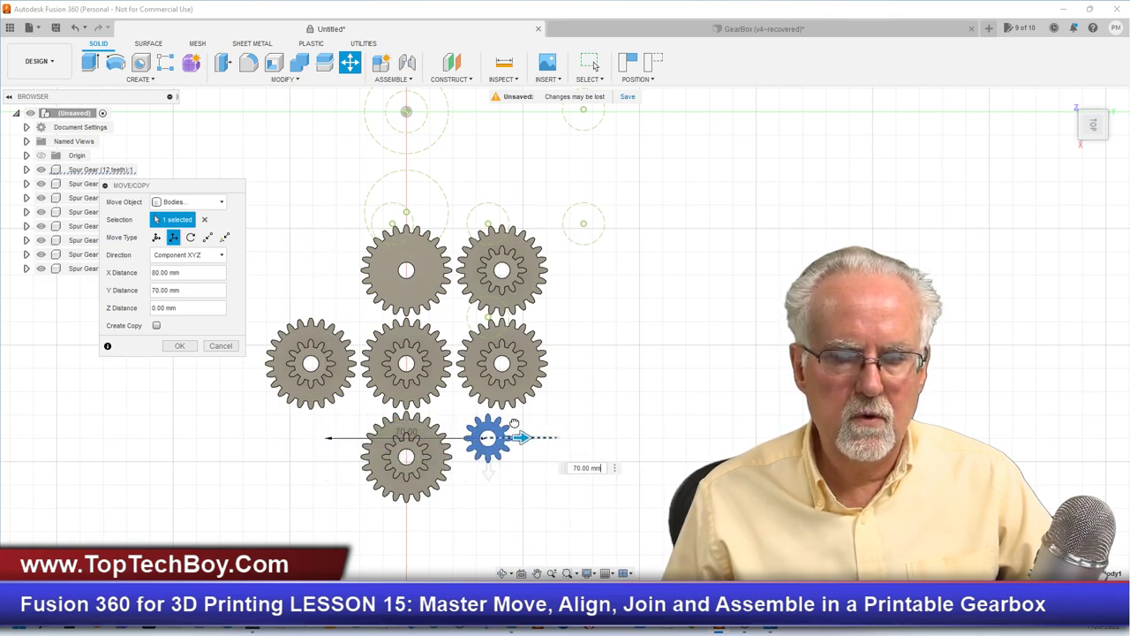
left_click(176, 346)
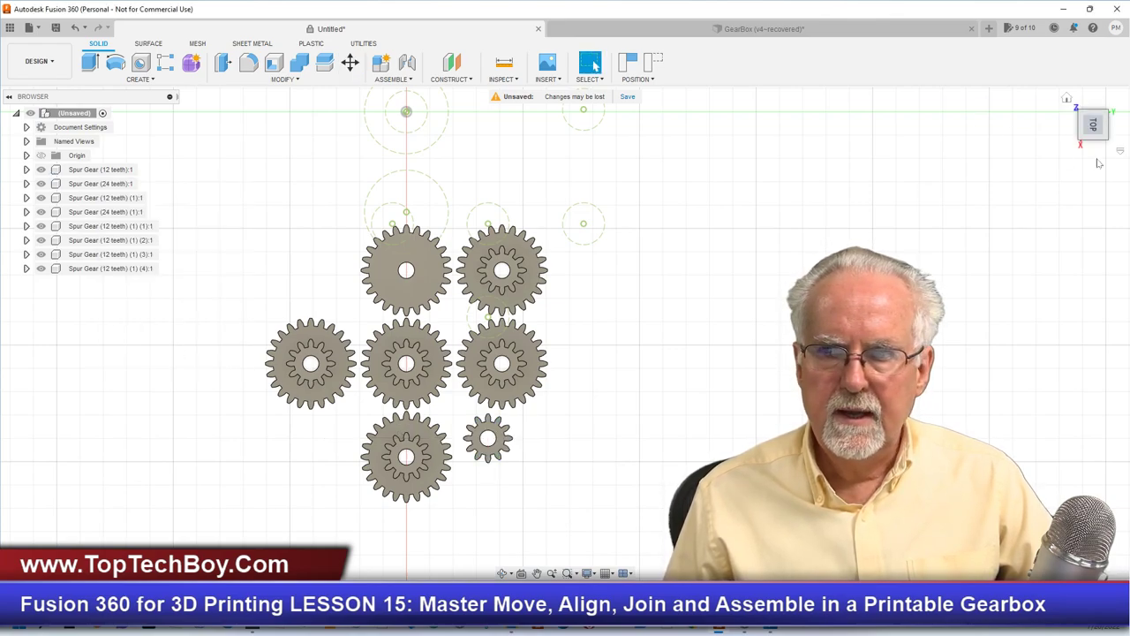
left_click(1065, 98)
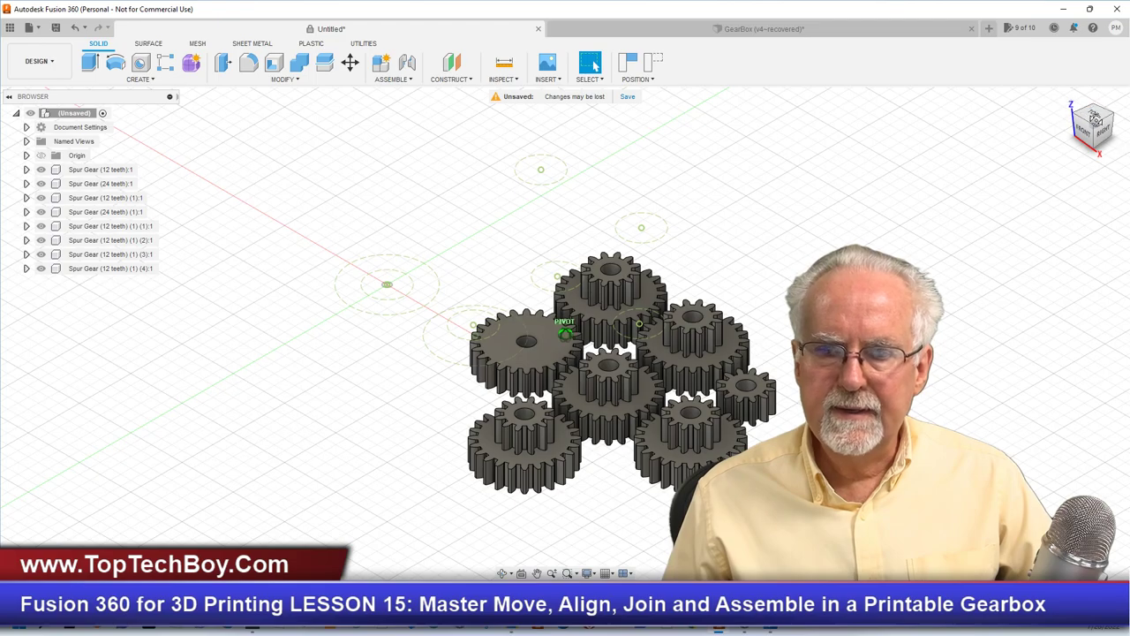
Step: Move the middle stacked gear 85 mm toward the upper right
left_click(1093, 113)
left_click_drag(1088, 162, 1095, 159)
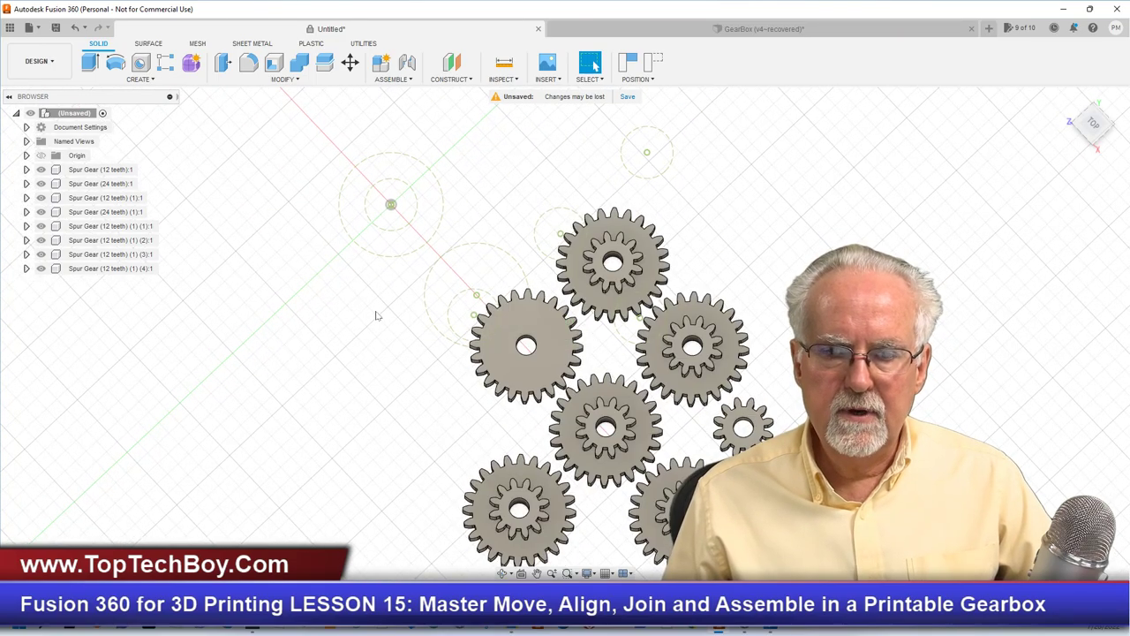
right_click(291, 334)
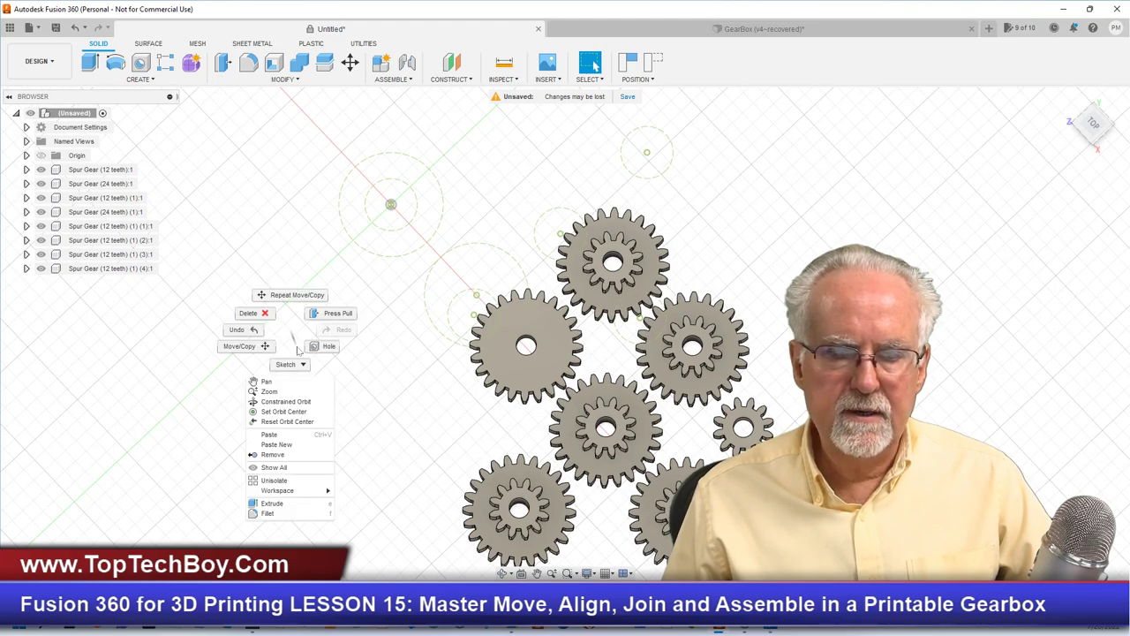
left_click(263, 347)
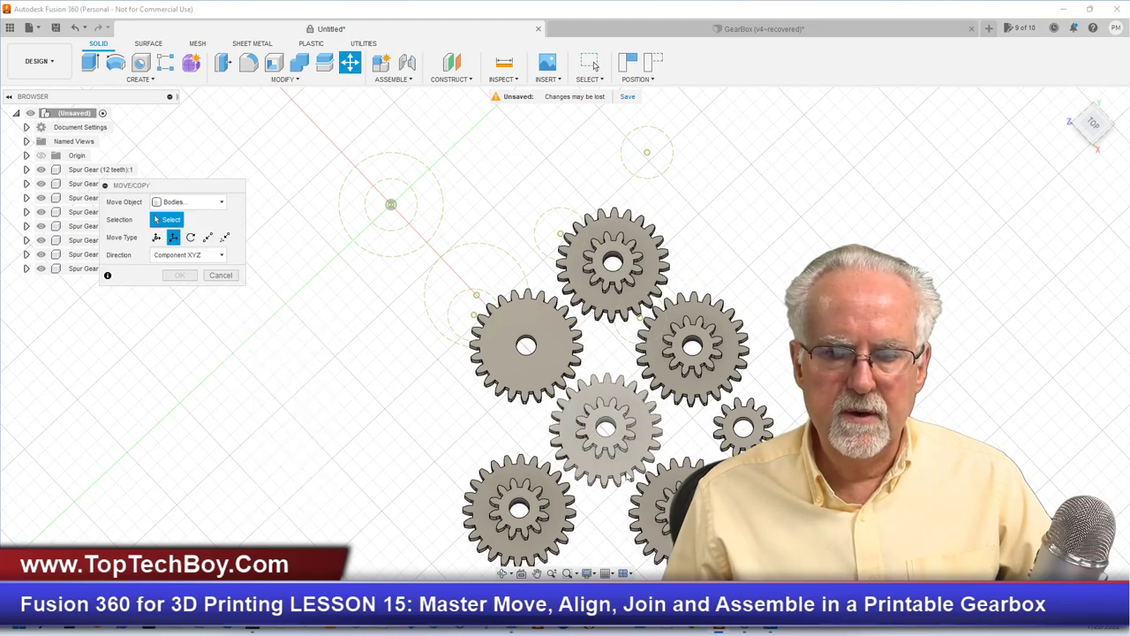
left_click(639, 430)
left_click_drag(639, 430, 819, 256)
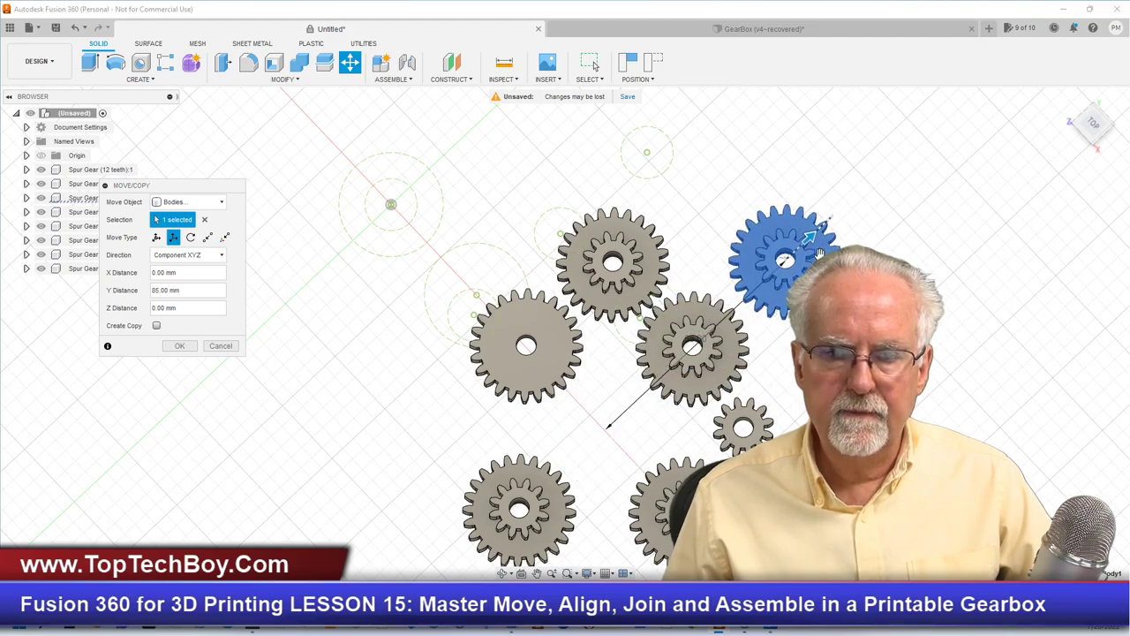
left_click(184, 349)
Step: Try pushing the left plain gear's face 60 mm back, then cancel and return to the 3D view
left_click(482, 373)
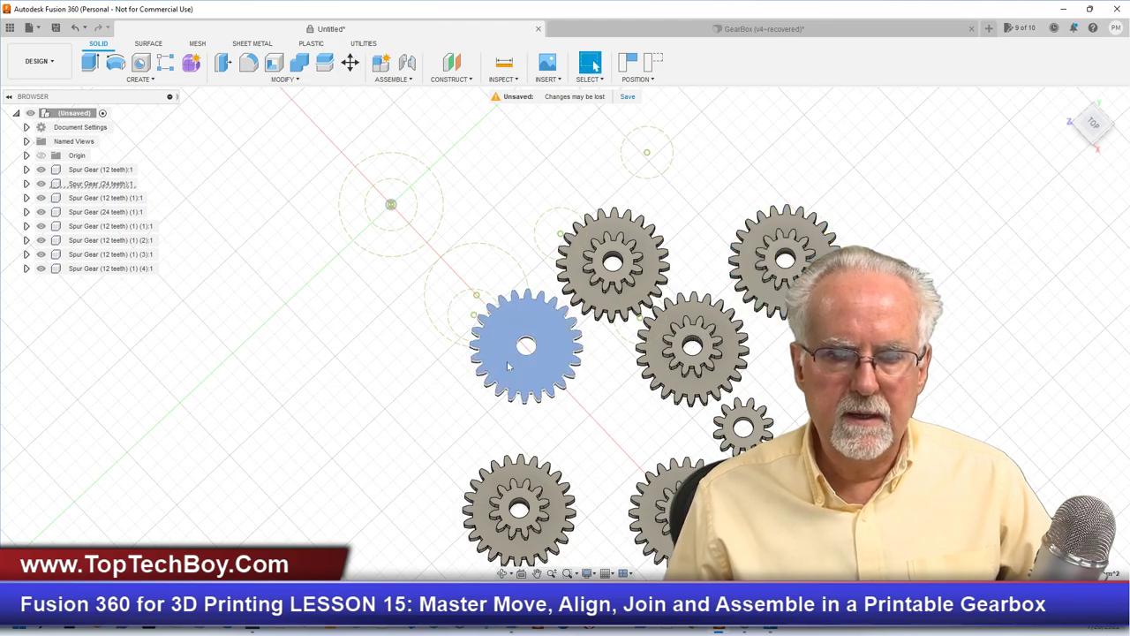
right_click(505, 361)
left_click(345, 344)
right_click(344, 341)
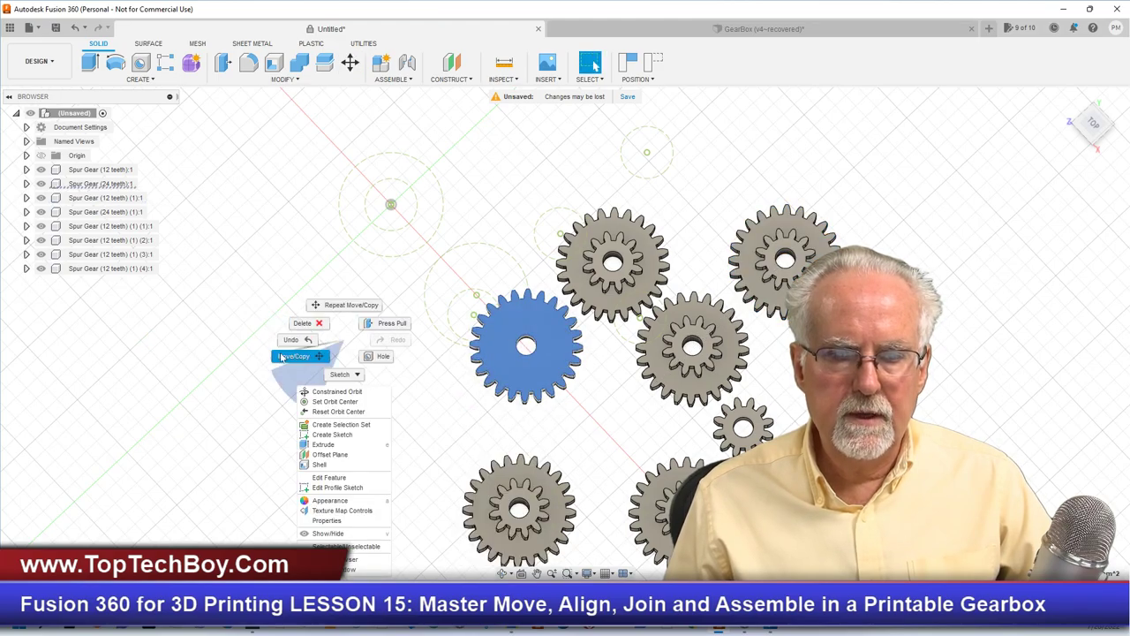
left_click(285, 356)
left_click_drag(564, 323, 716, 237)
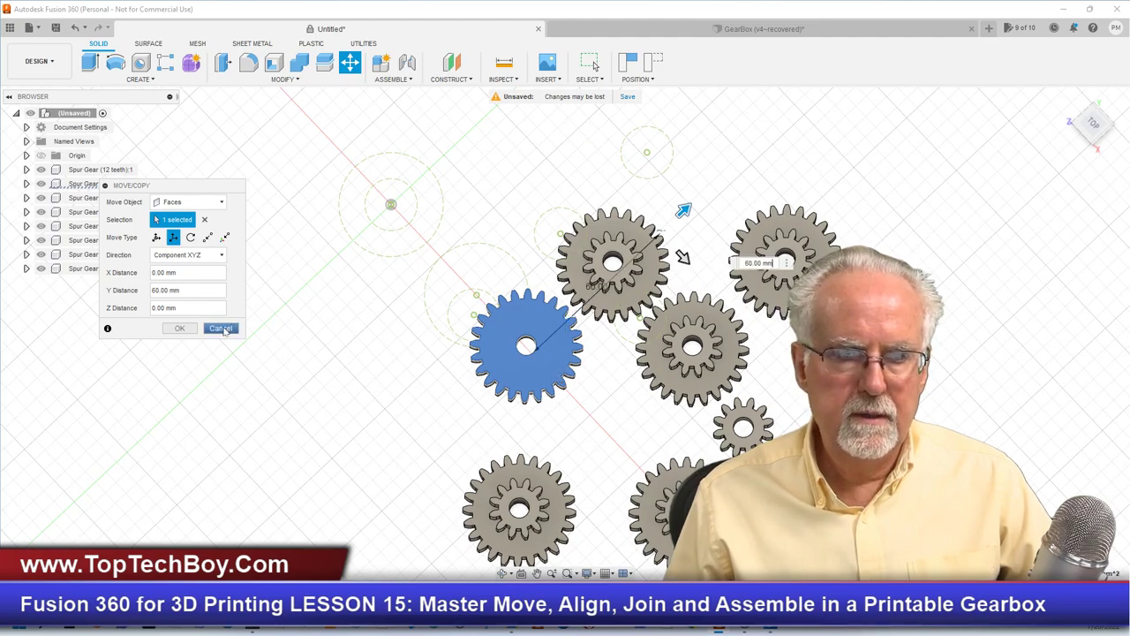
left_click(204, 219)
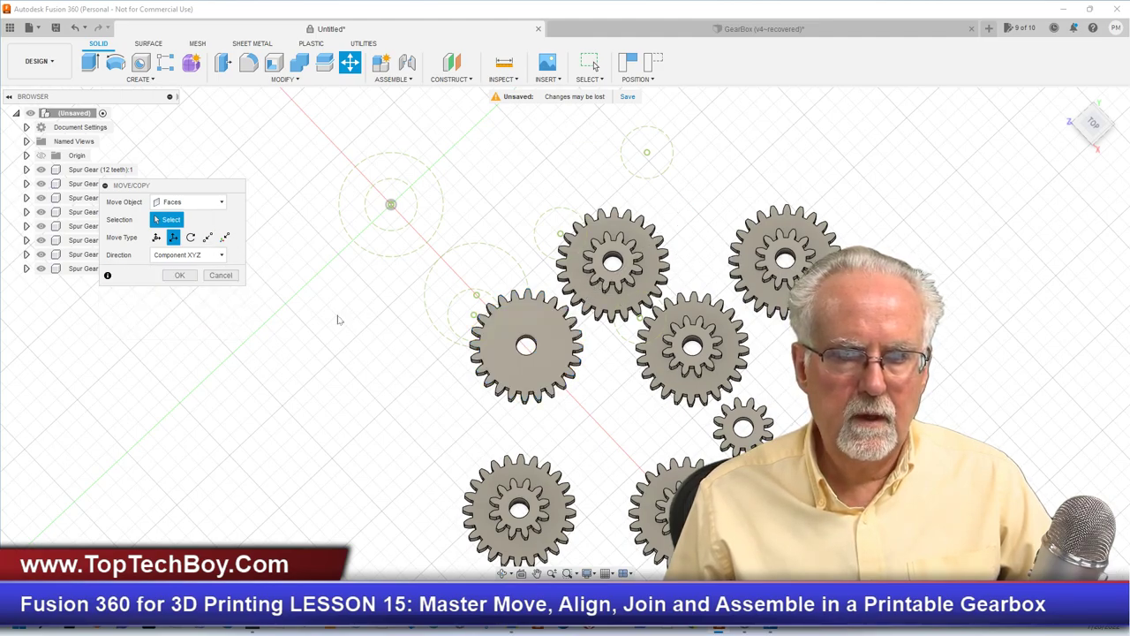
left_click(495, 346)
left_click_drag(556, 375, 683, 256)
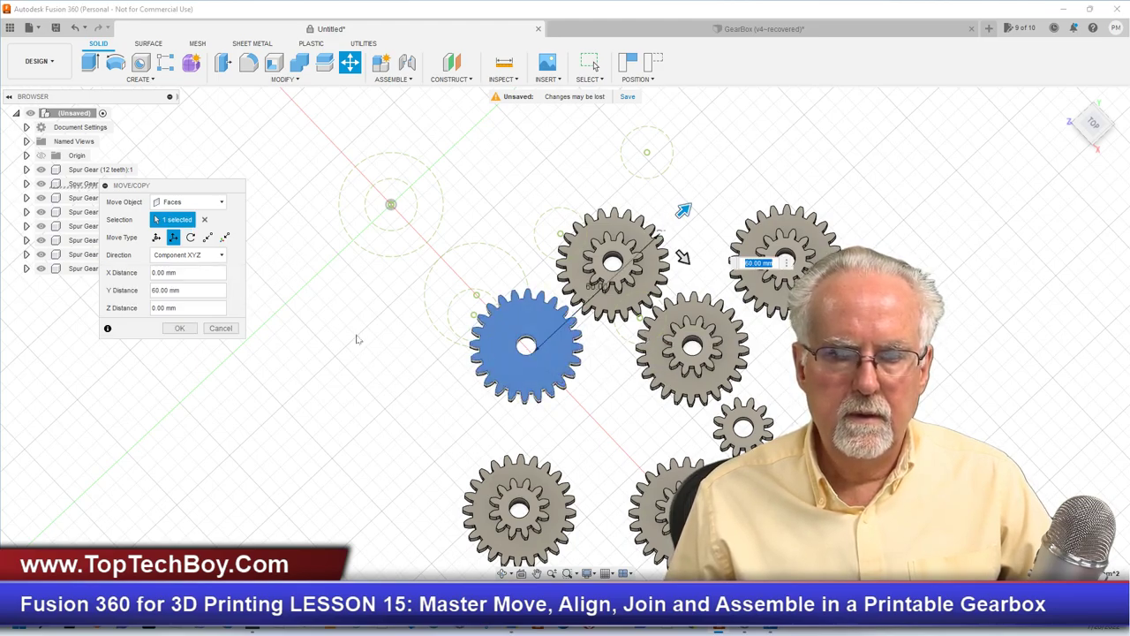
left_click(221, 327)
left_click(1067, 99)
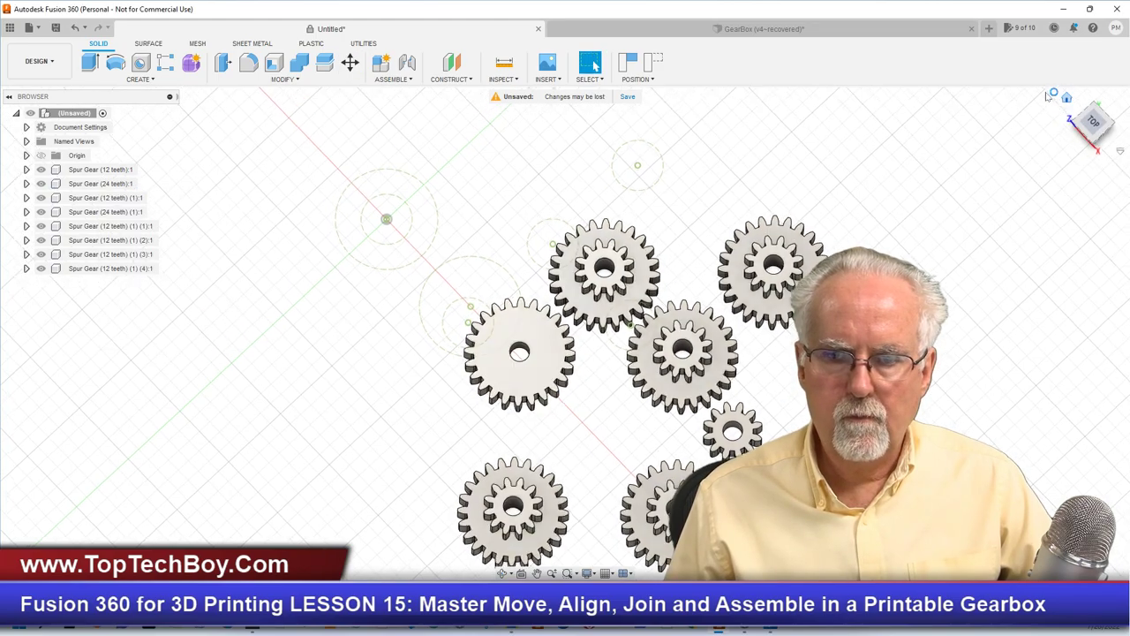
Step: Move the front-left plain 24-tooth gear 90 mm behind the other gears
right_click(305, 321)
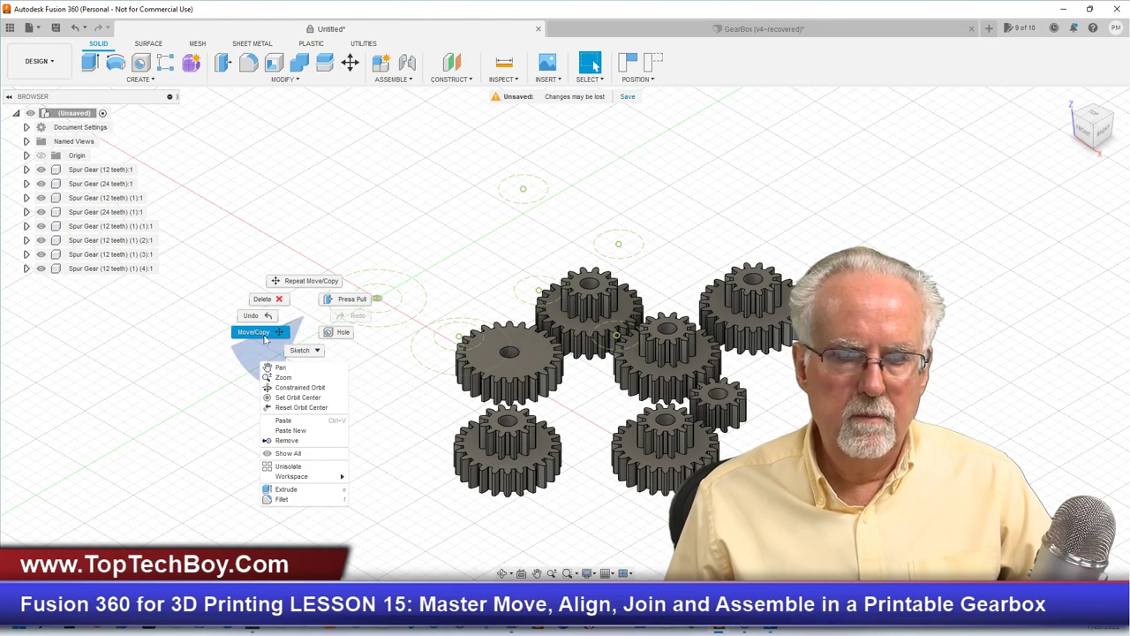
left_click(265, 339)
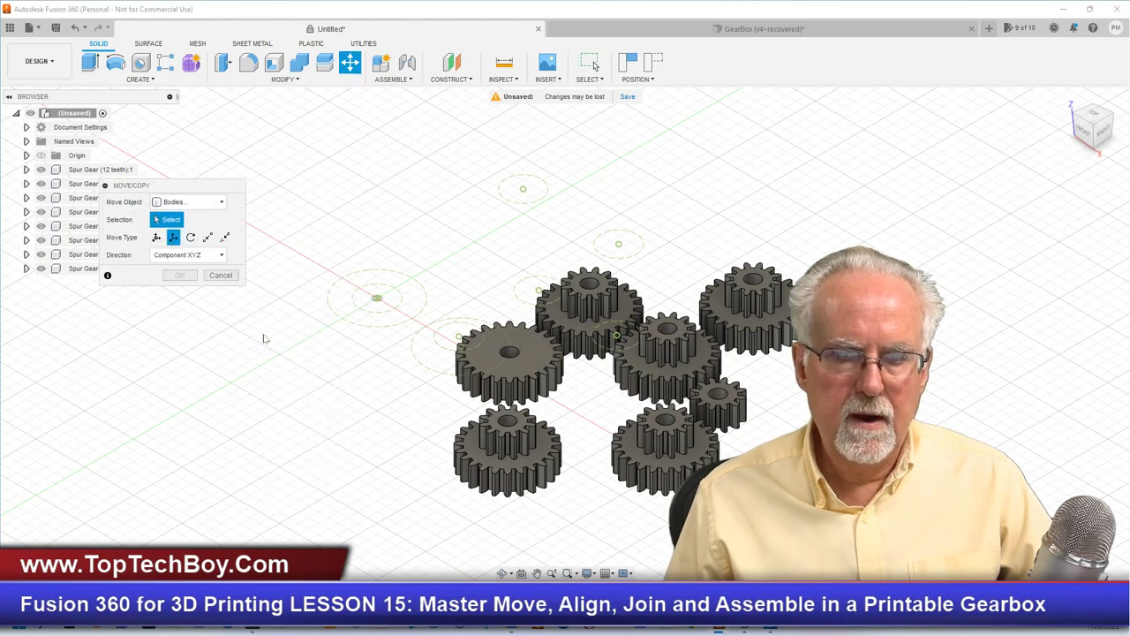
left_click(525, 374)
left_click_drag(533, 348, 699, 249)
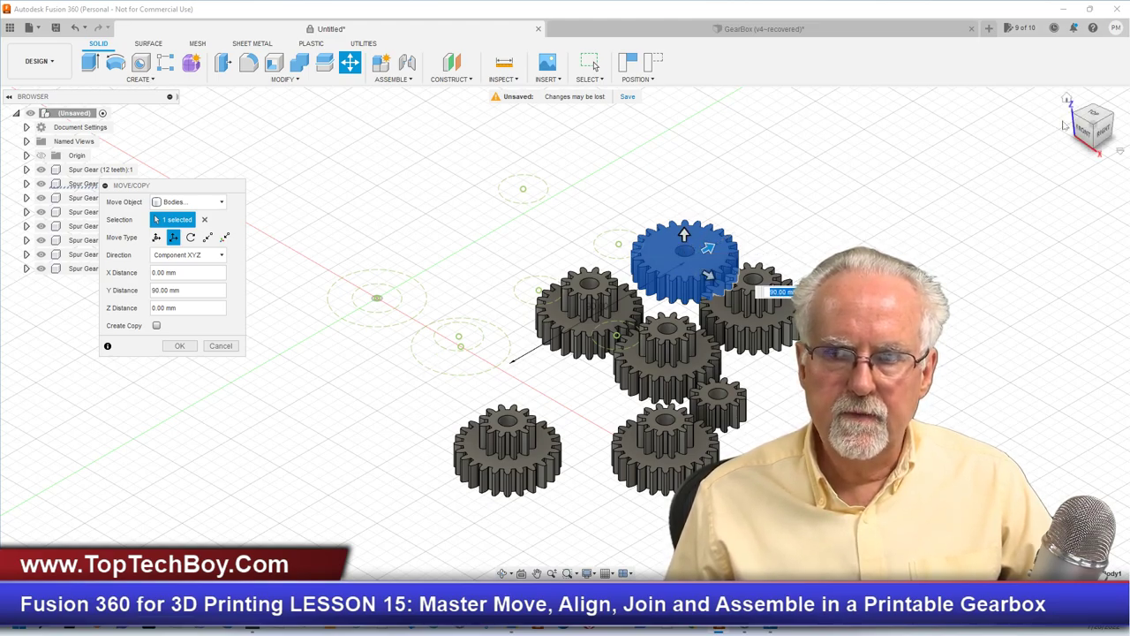
left_click(180, 345)
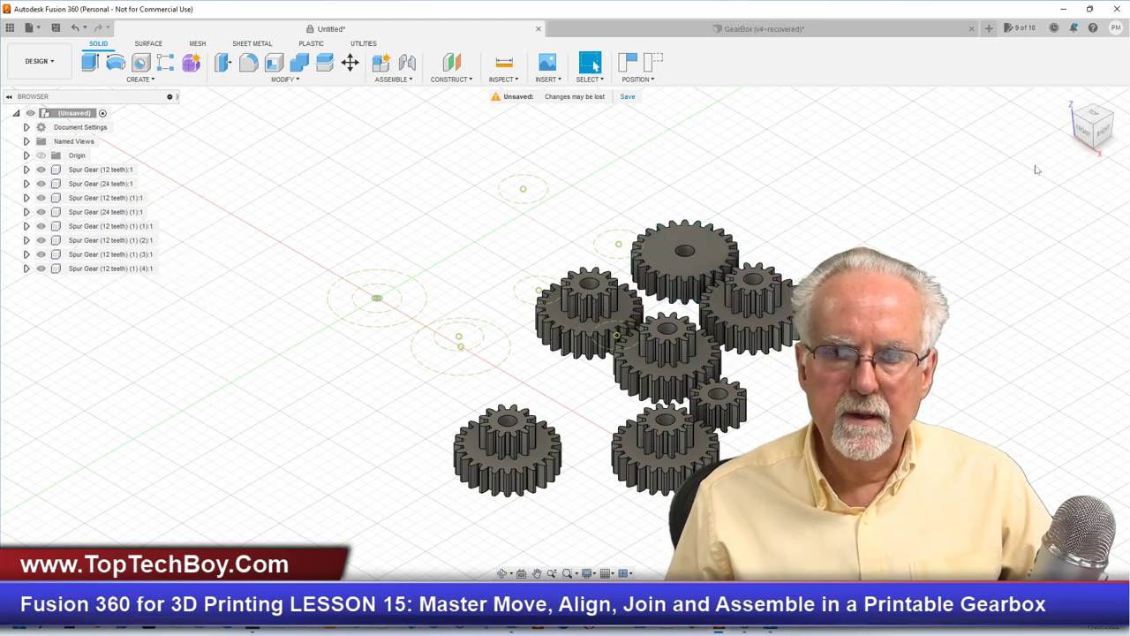
Step: Look down on the gear layout from the top and zoom in
left_click(1095, 115)
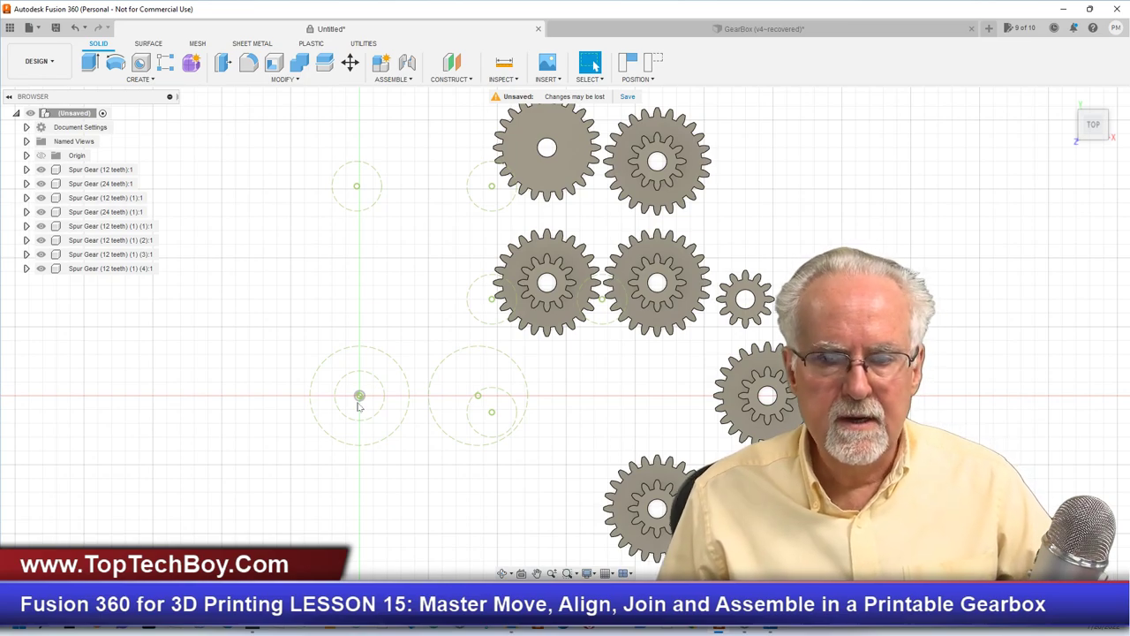
scroll(658, 239, "up", 3)
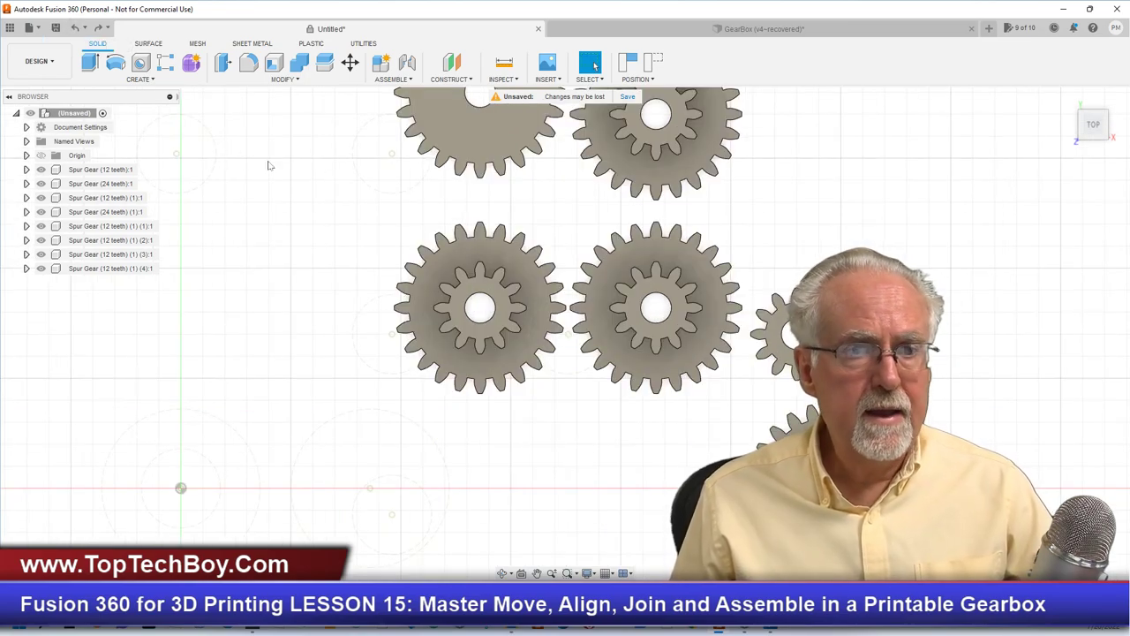
left_click(152, 80)
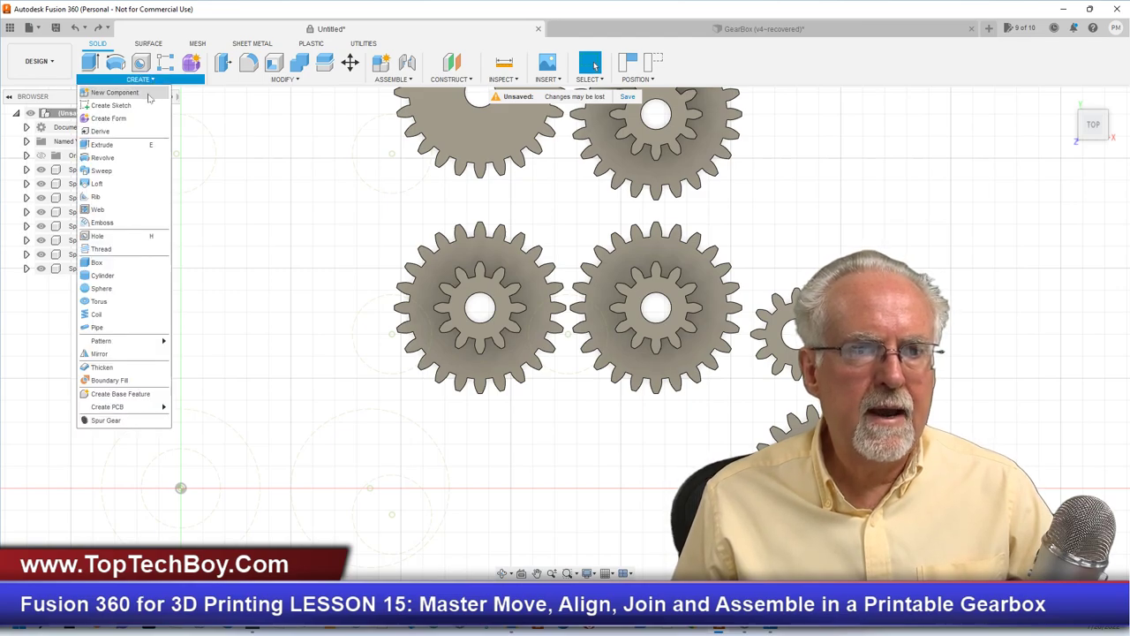
Step: Start a new sketch on the origin plane
left_click(144, 105)
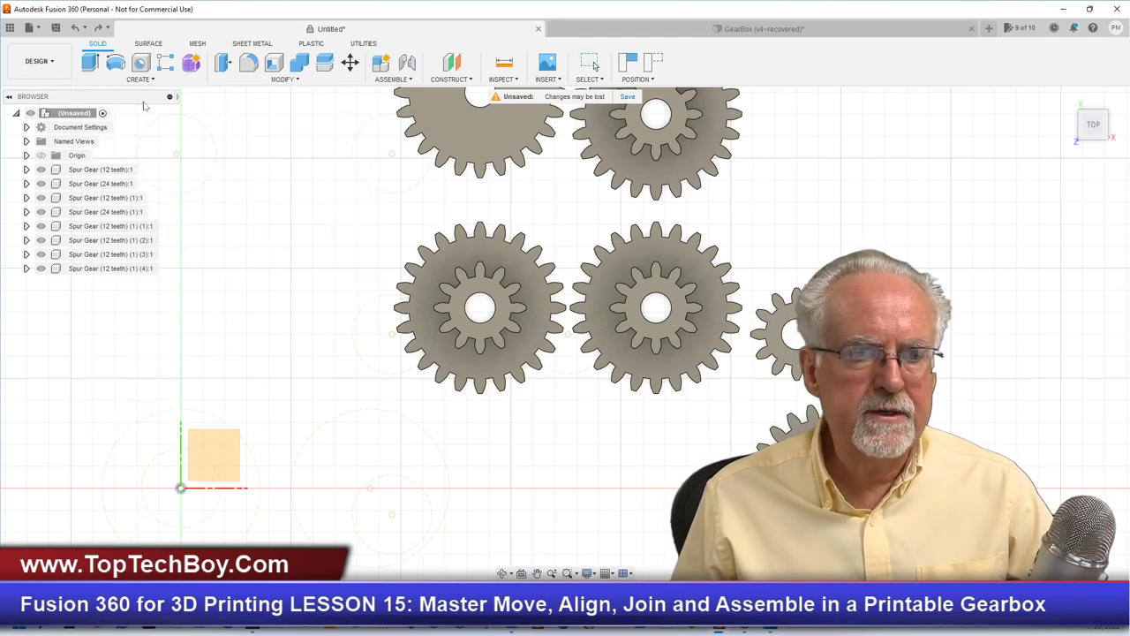
left_click(216, 451)
left_click(665, 337)
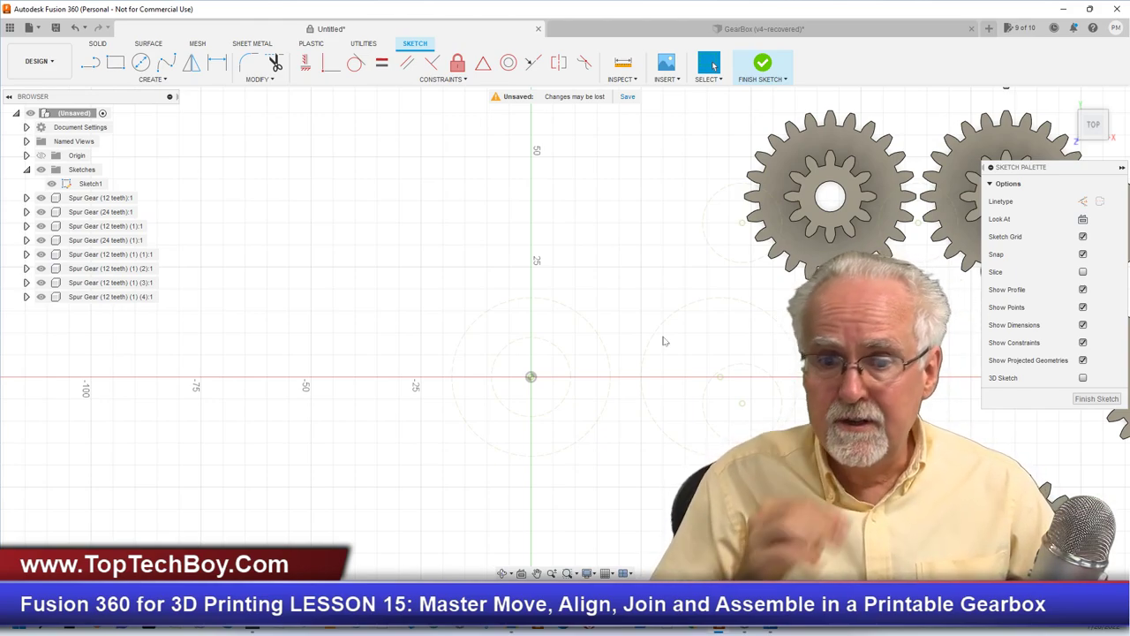
Step: Measure the distance between two points across the gear, reading 20.982 mm
left_click(633, 81)
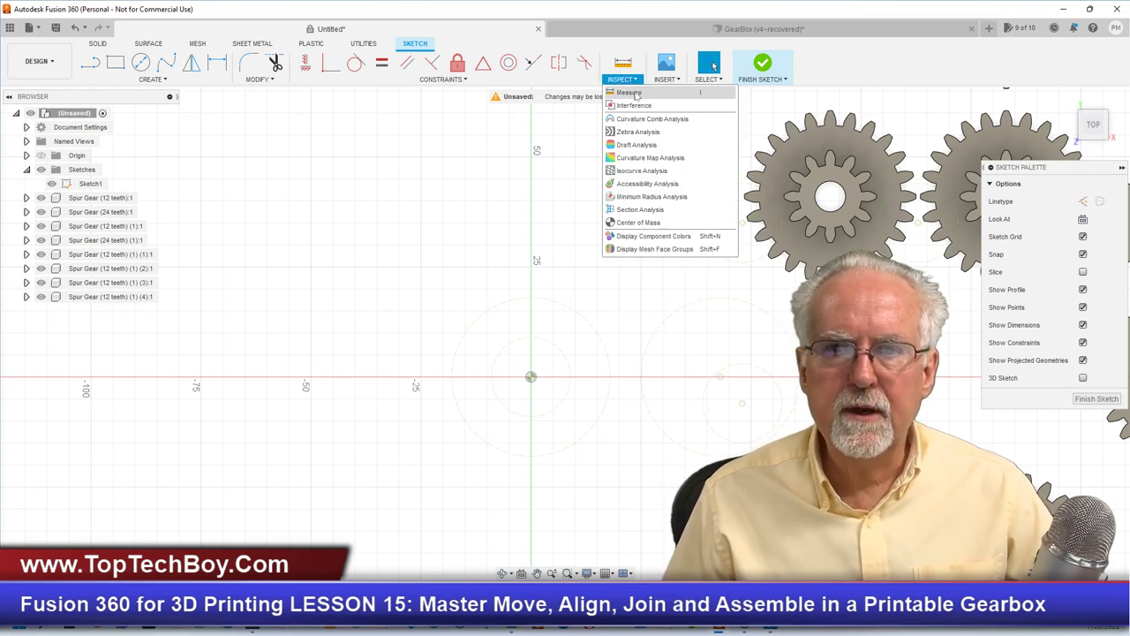
left_click(635, 94)
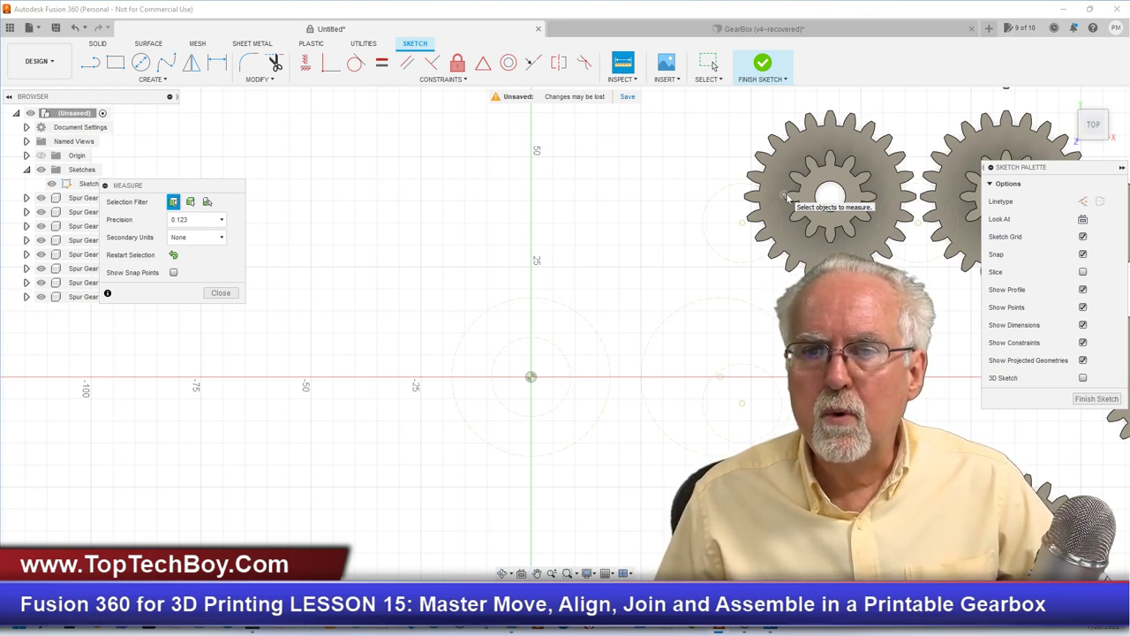
left_click(790, 199)
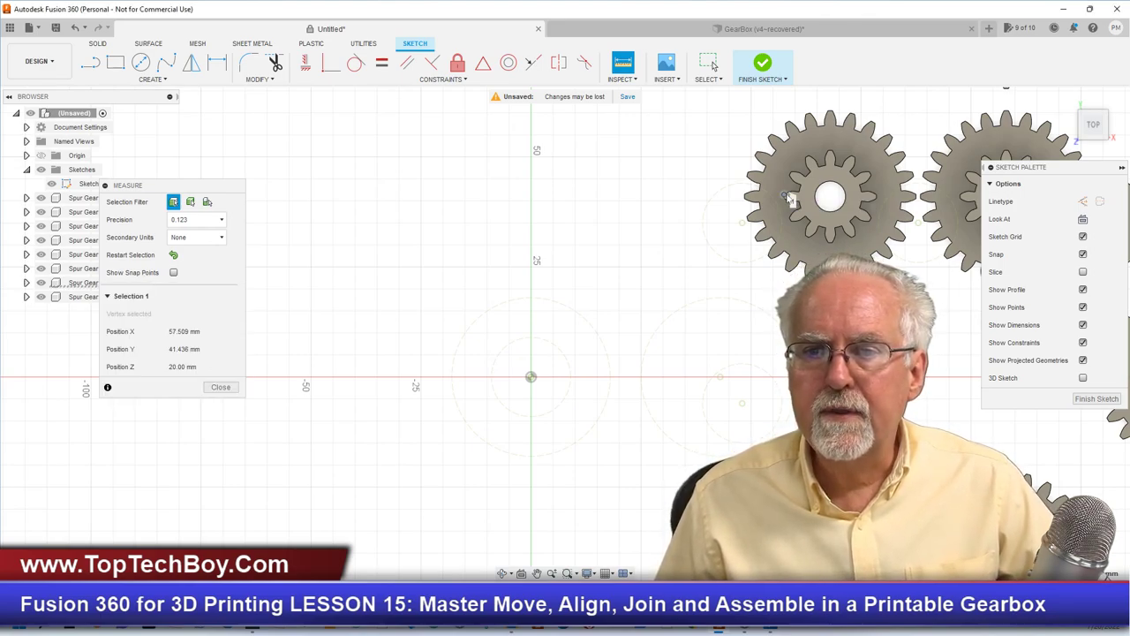
left_click(877, 198)
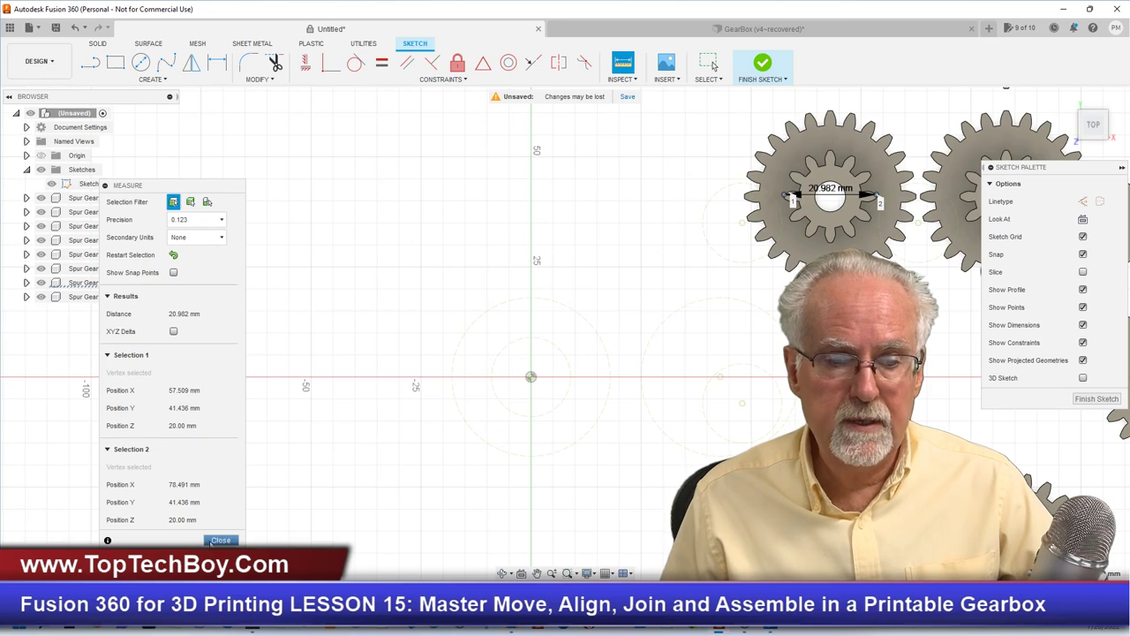
left_click(212, 542)
left_click(140, 62)
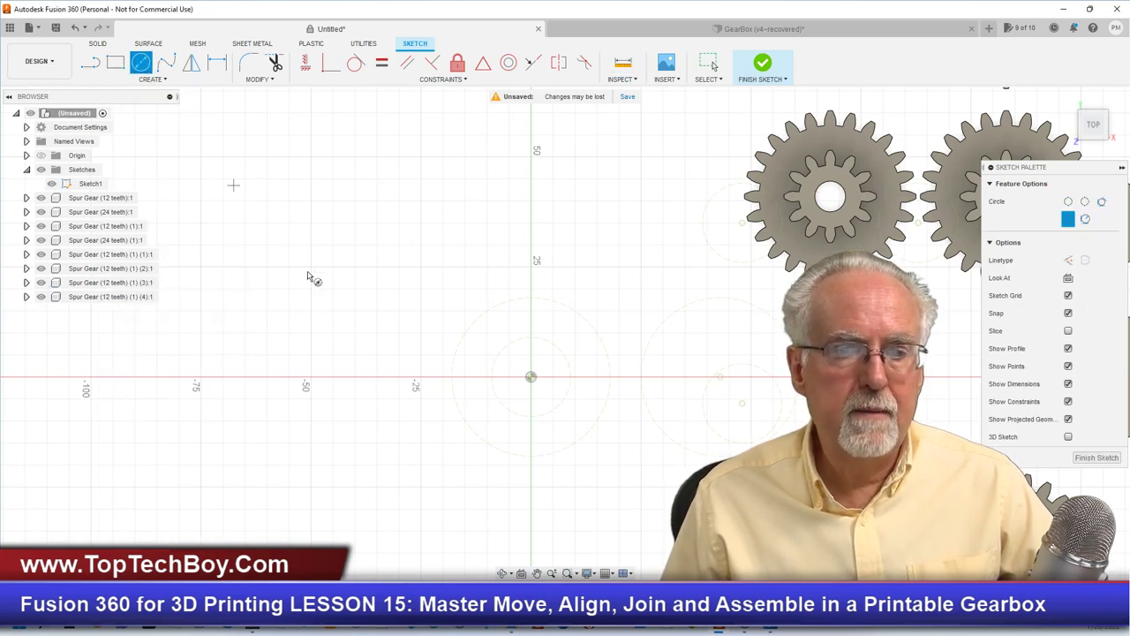
Step: Draw a circle centred on the sketch origin, entering a 23 mm diameter
left_click(530, 377)
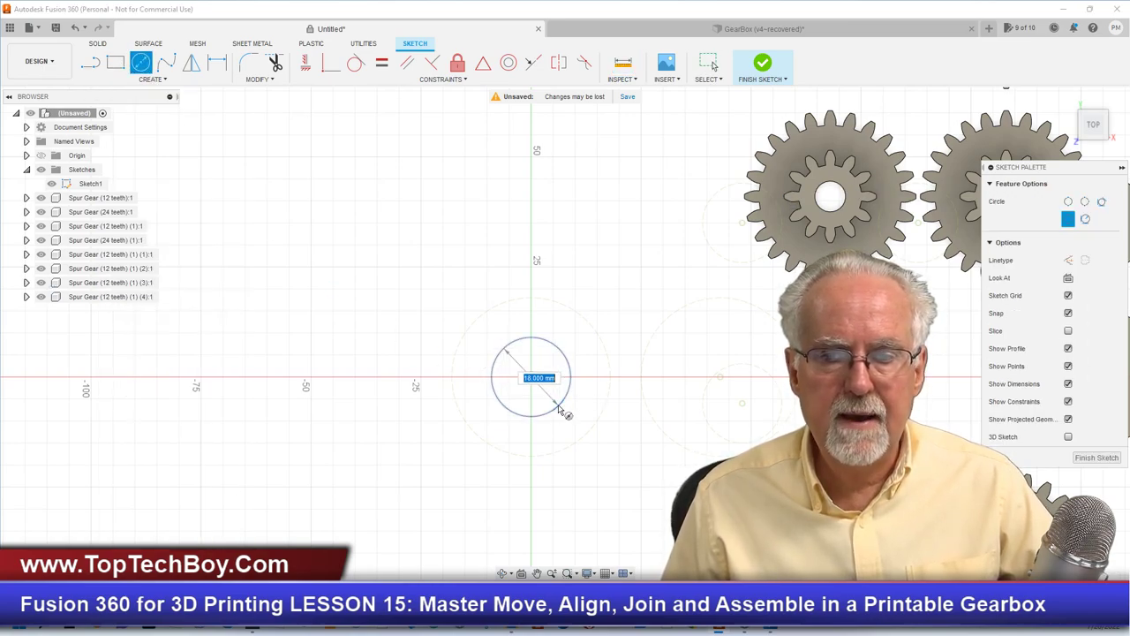
type("25")
key("Tab")
key("Return")
type("3")
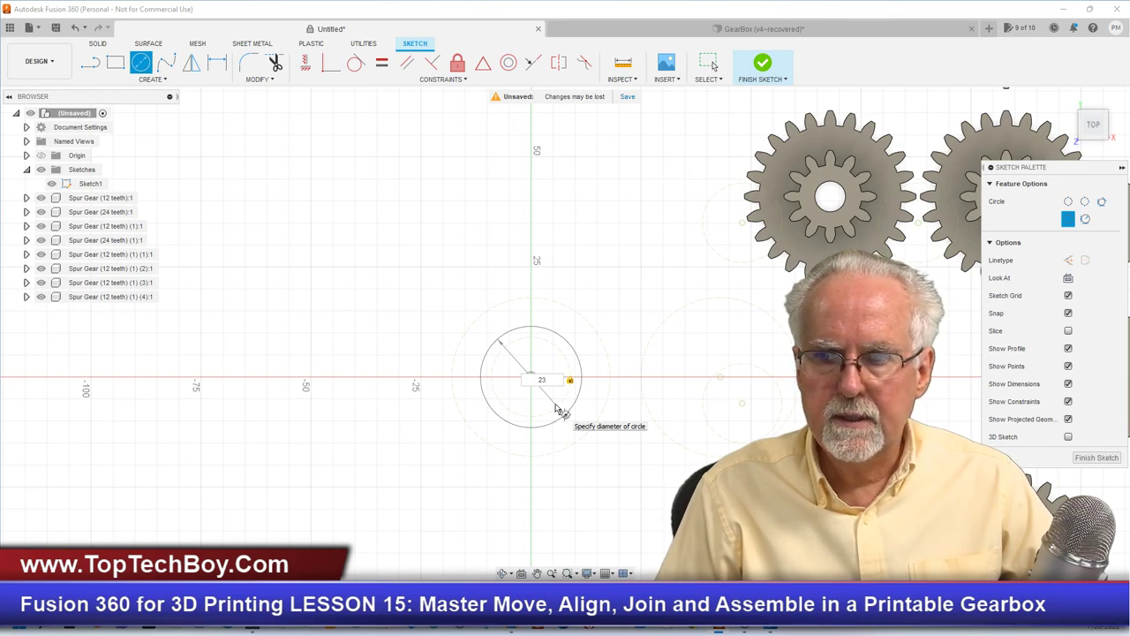
key("Return")
key("Escape")
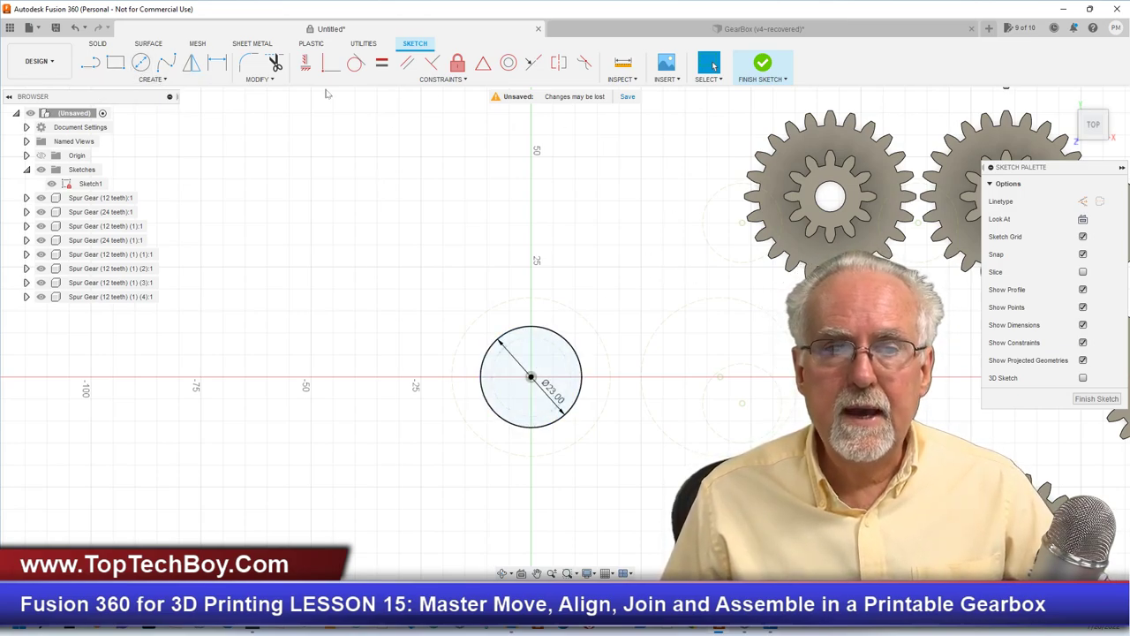
left_click(140, 62)
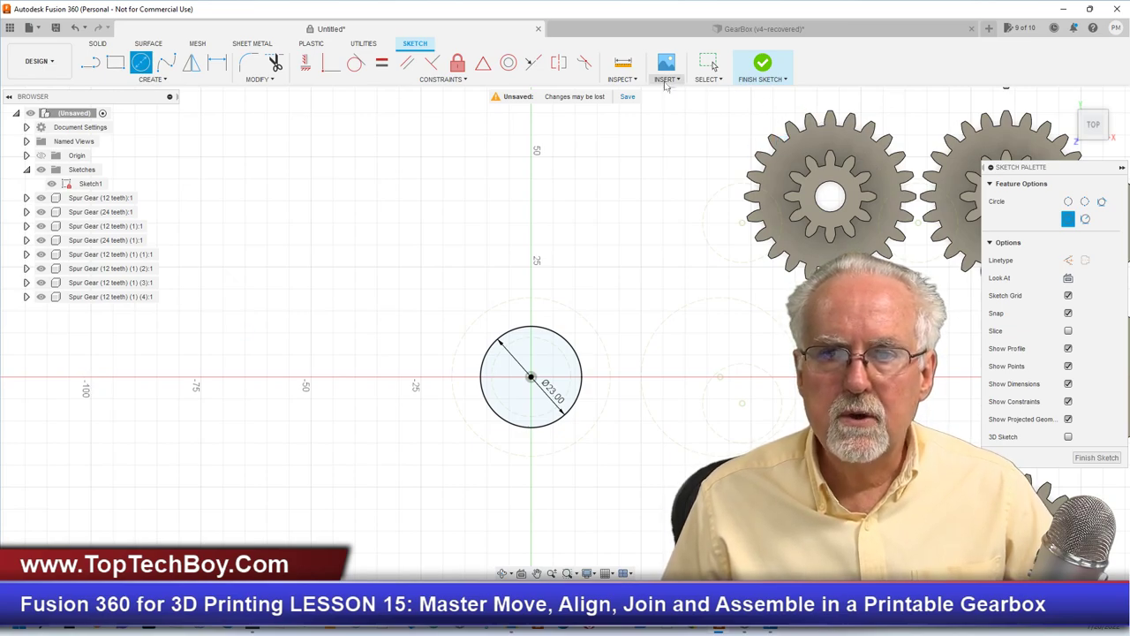
left_click(623, 79)
Step: Measure the large gear between its left and right edge points, reading 38.987 mm
left_click(628, 91)
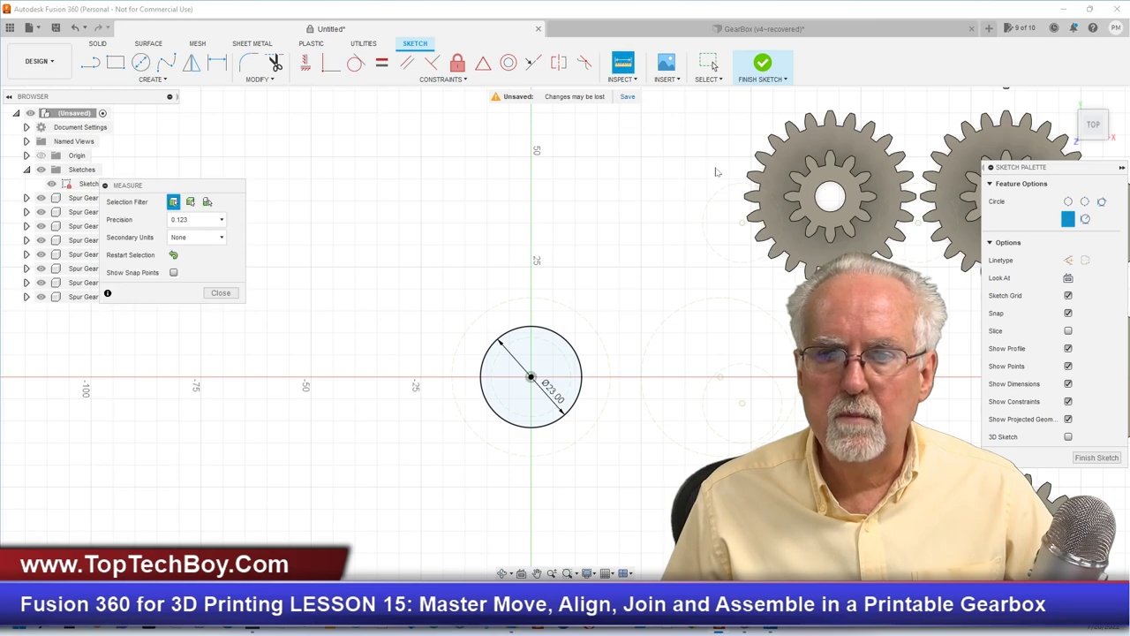
left_click(746, 197)
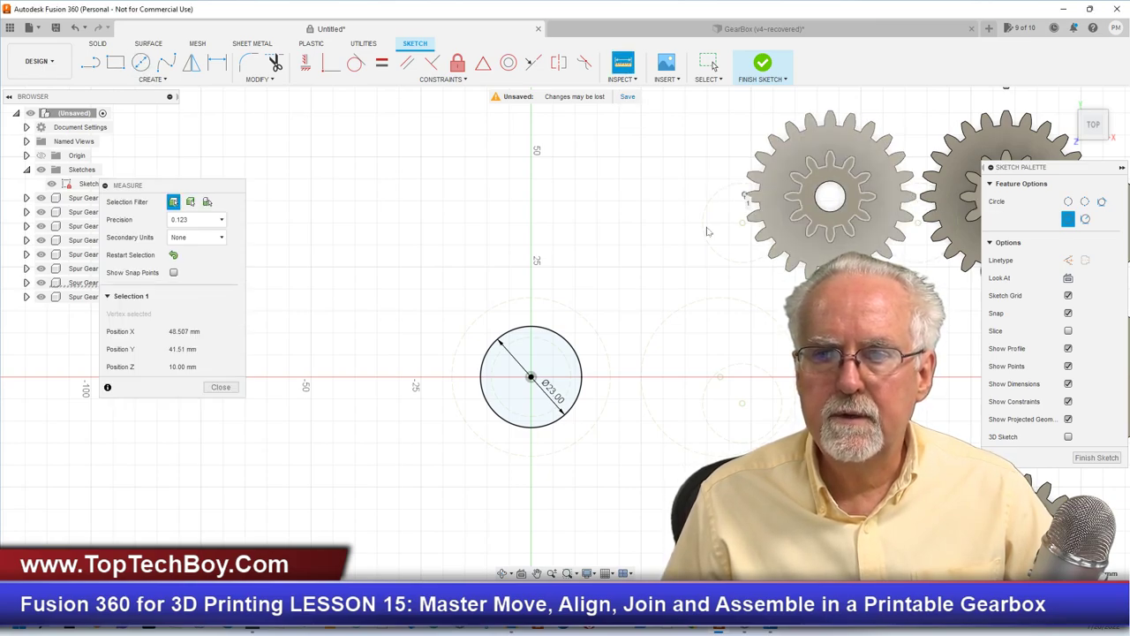
left_click(749, 221)
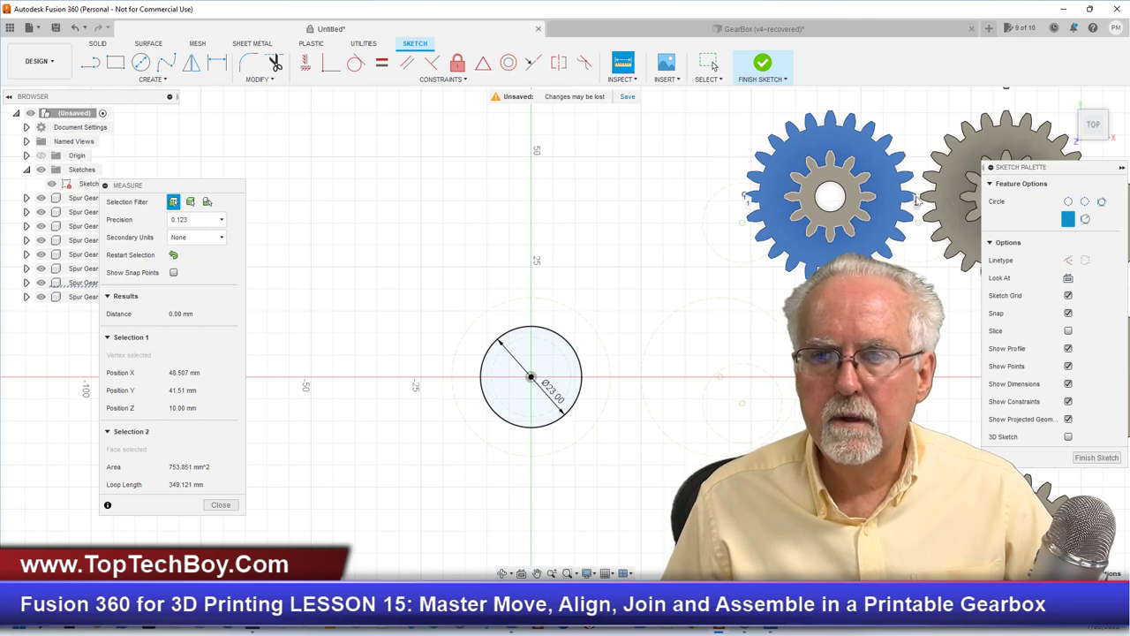
scroll(916, 201, "up", 5)
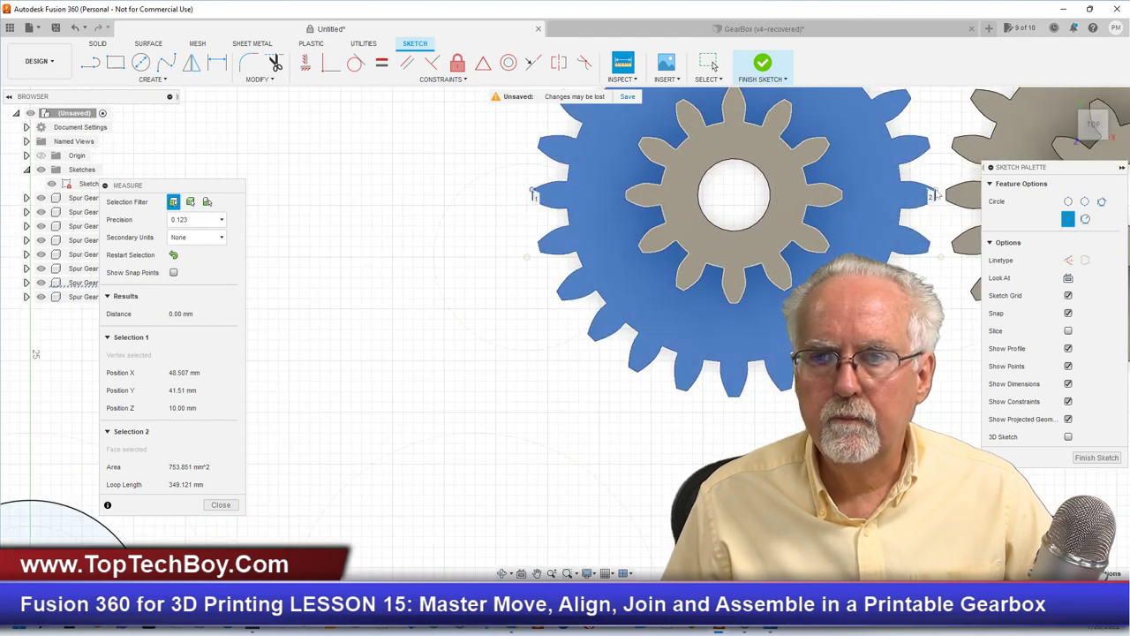
left_click(933, 191)
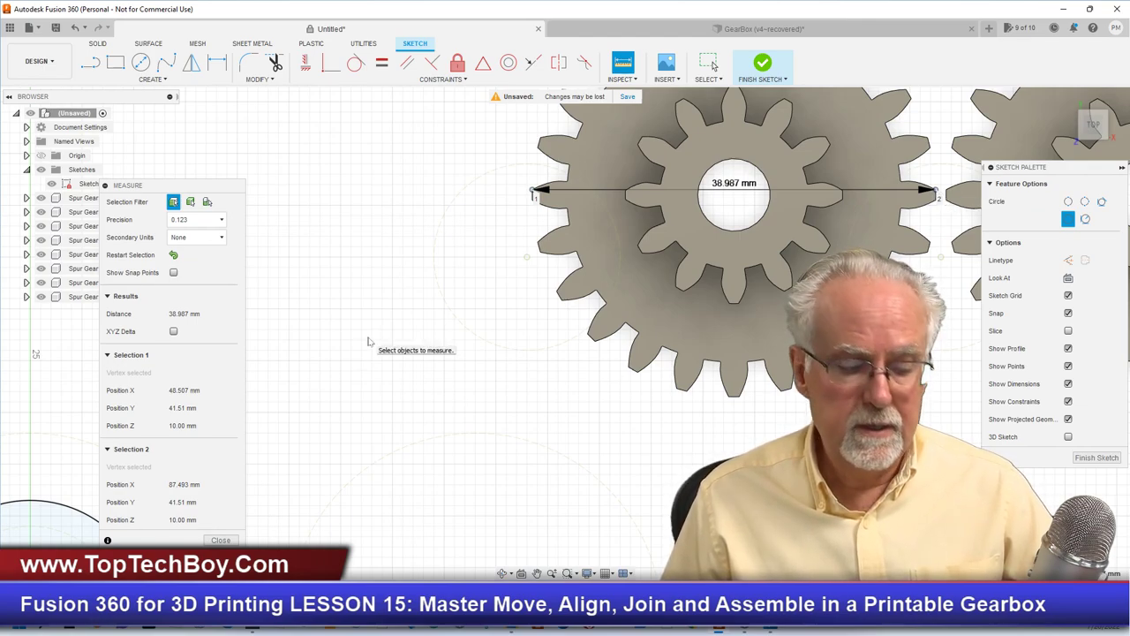
left_click(220, 540)
scroll(451, 355, "down", 5)
scroll(101, 524, "up", 3)
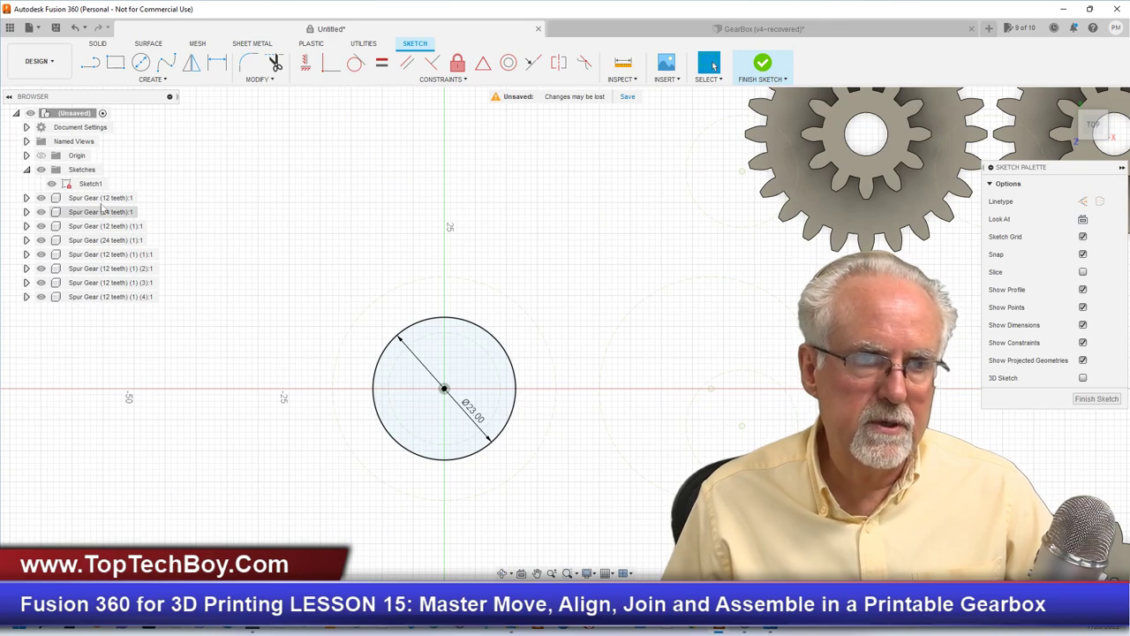
left_click(140, 62)
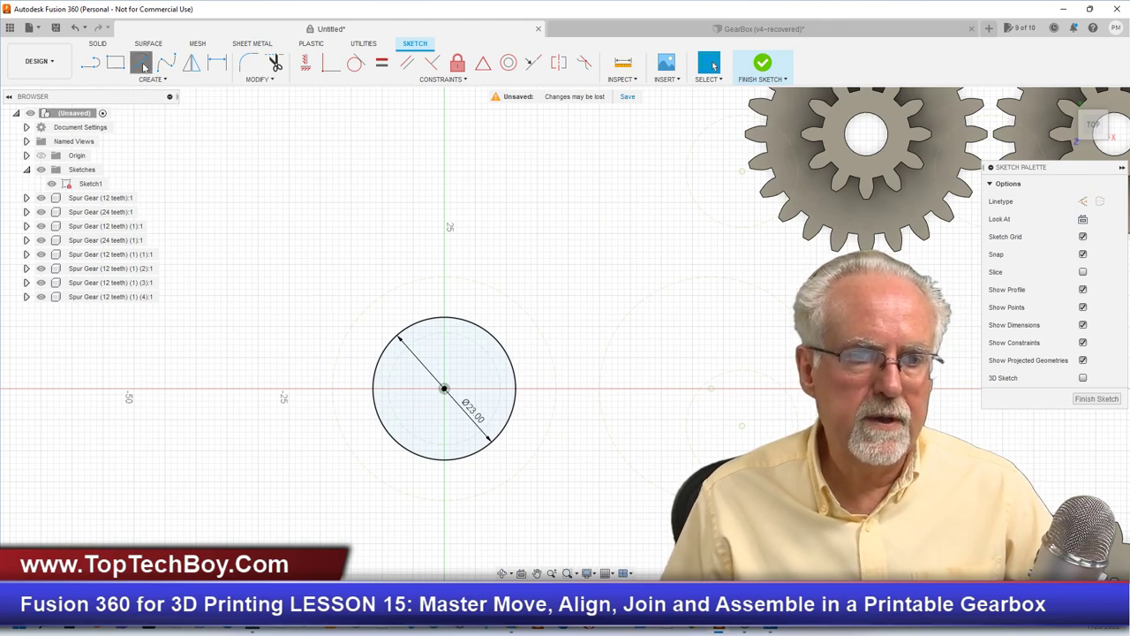
Step: Centre a 41 mm diameter circle left of the origin, beside the 23 mm circle
left_click(34, 389)
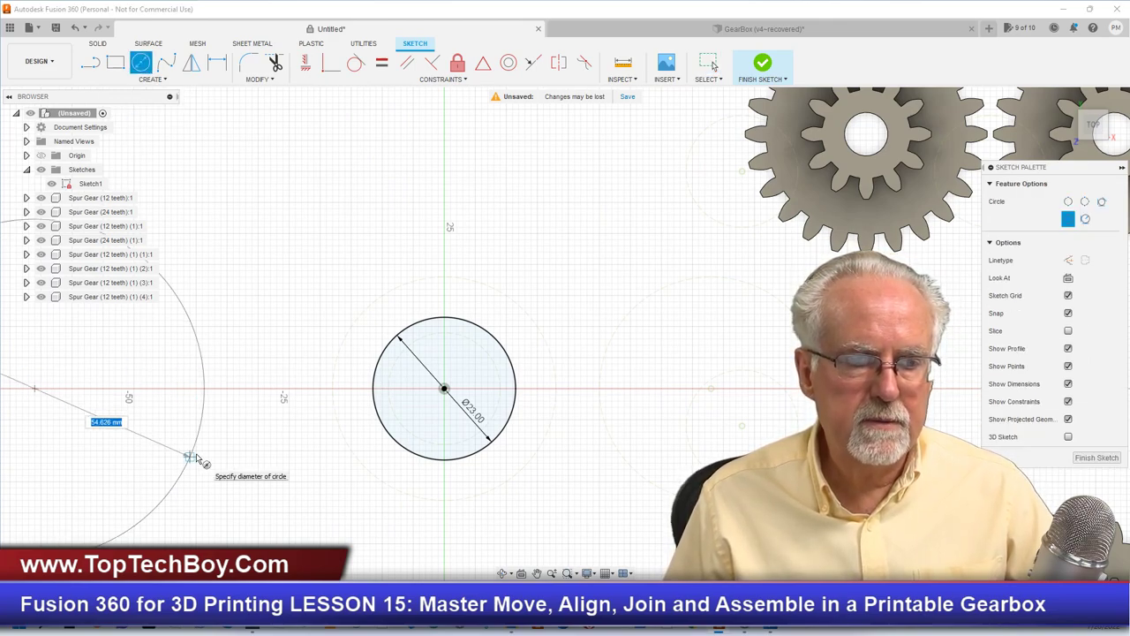
type("41")
key("Return")
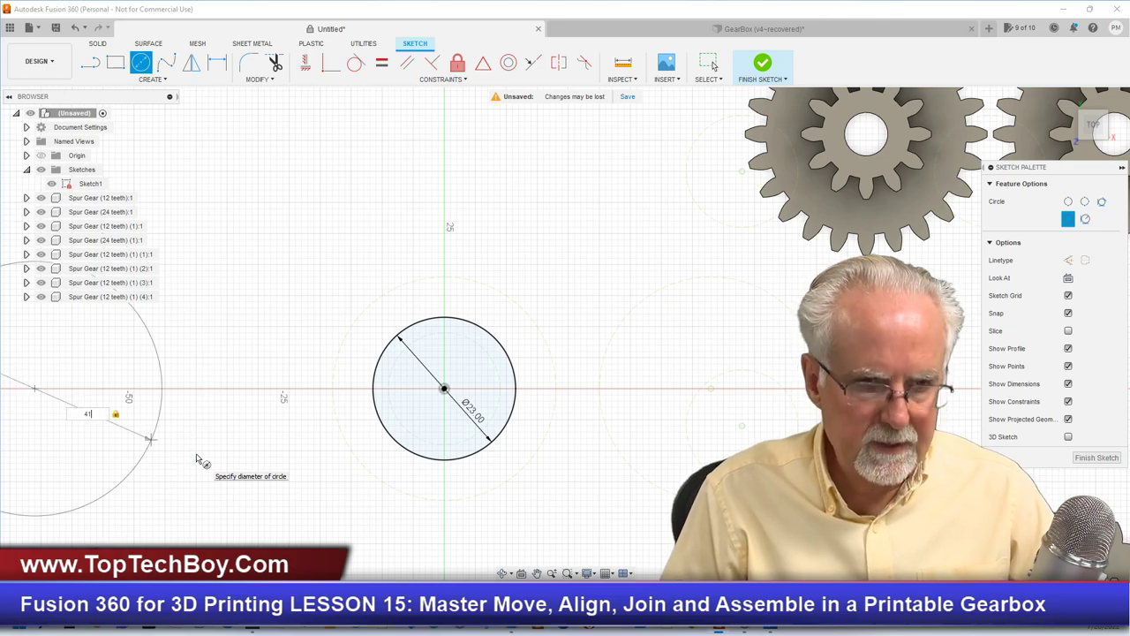
key("Escape")
scroll(198, 458, "down", 3)
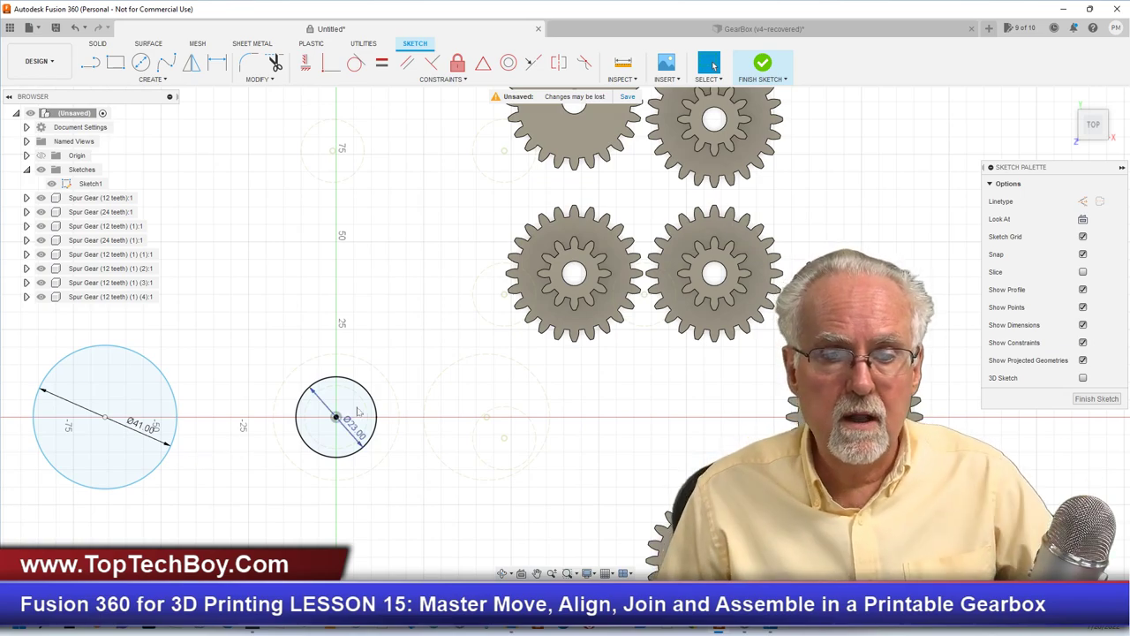
scroll(363, 250, "up", 1)
scroll(306, 311, "down", 2)
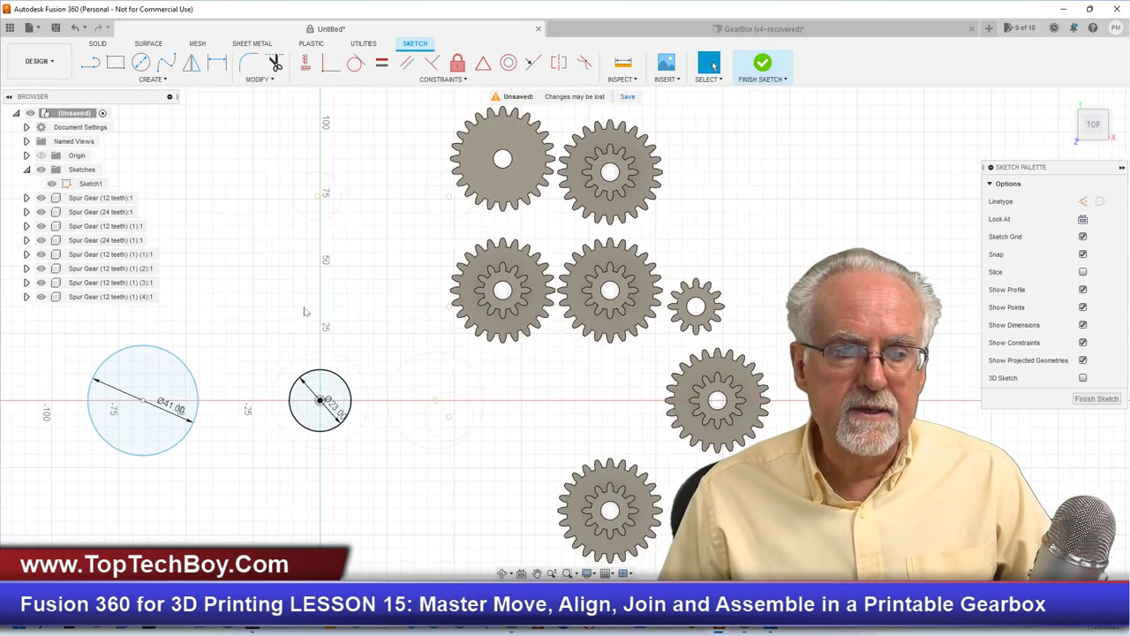
scroll(308, 447, "up", 3)
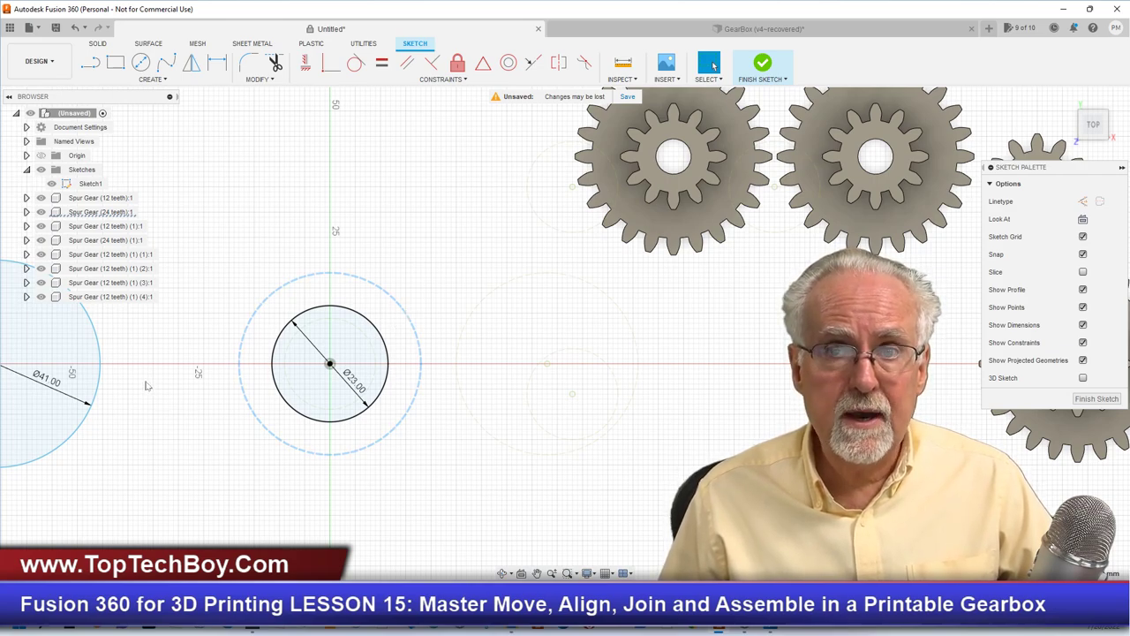
scroll(146, 385, "down", 3)
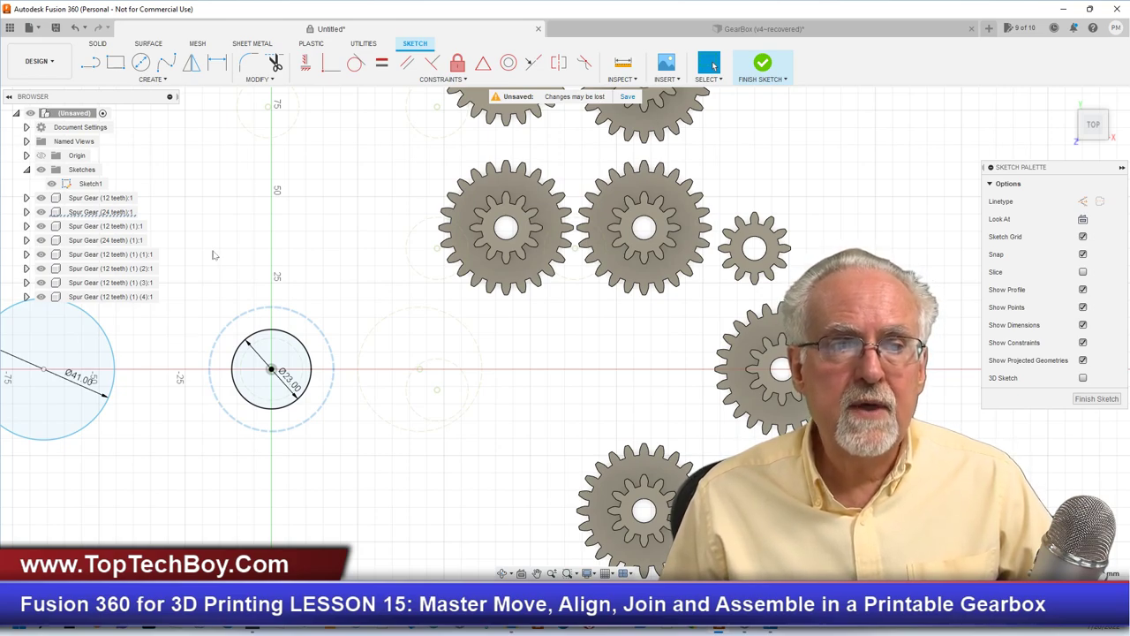
Step: Draw a 27.5 mm construction line at 0° from the 23 mm circle's centre
left_click(91, 62)
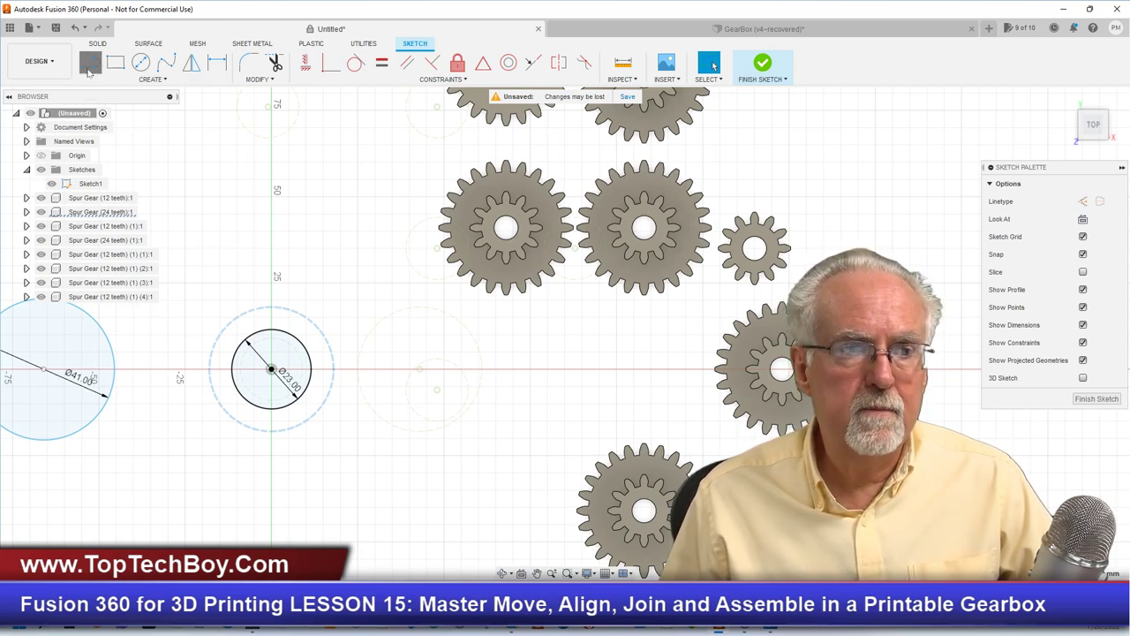
left_click(1083, 202)
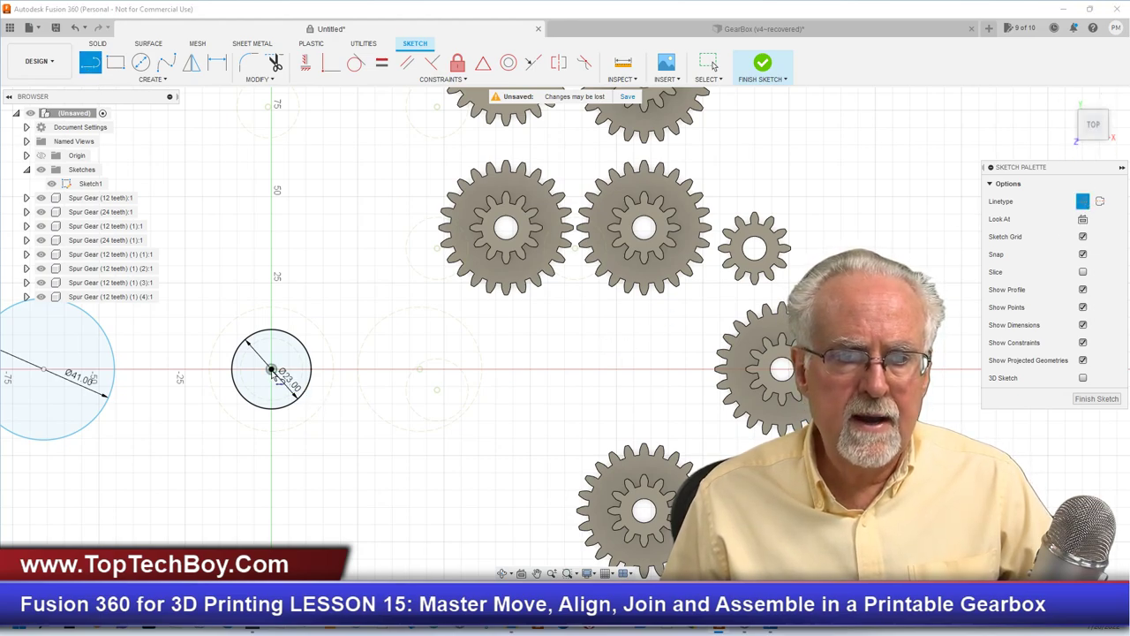
left_click(271, 370)
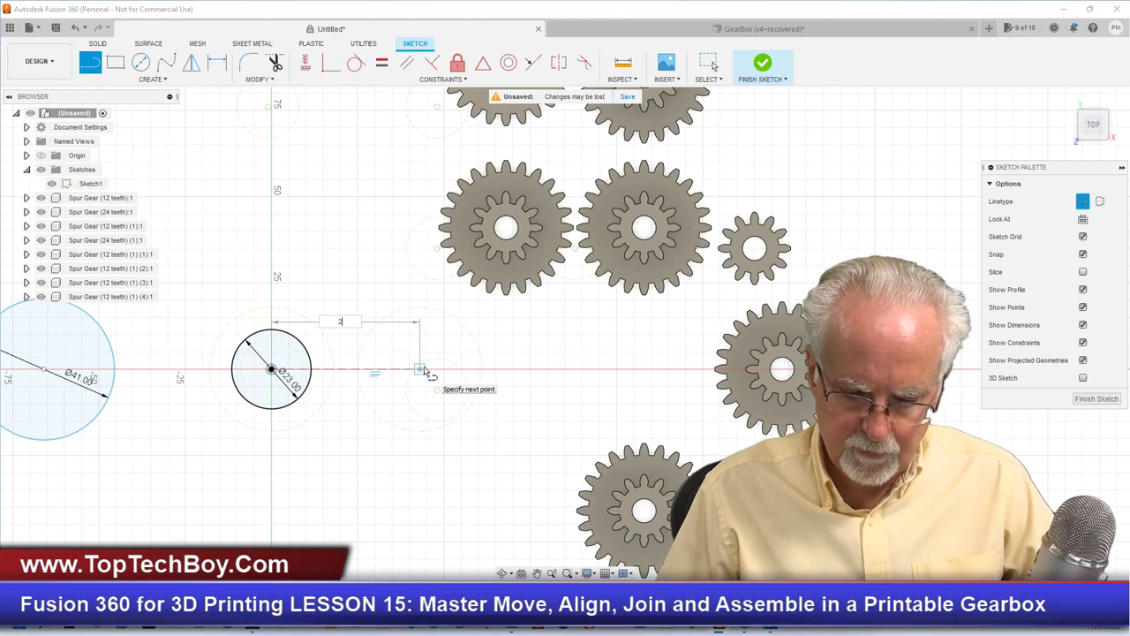
type("27")
key("Tab")
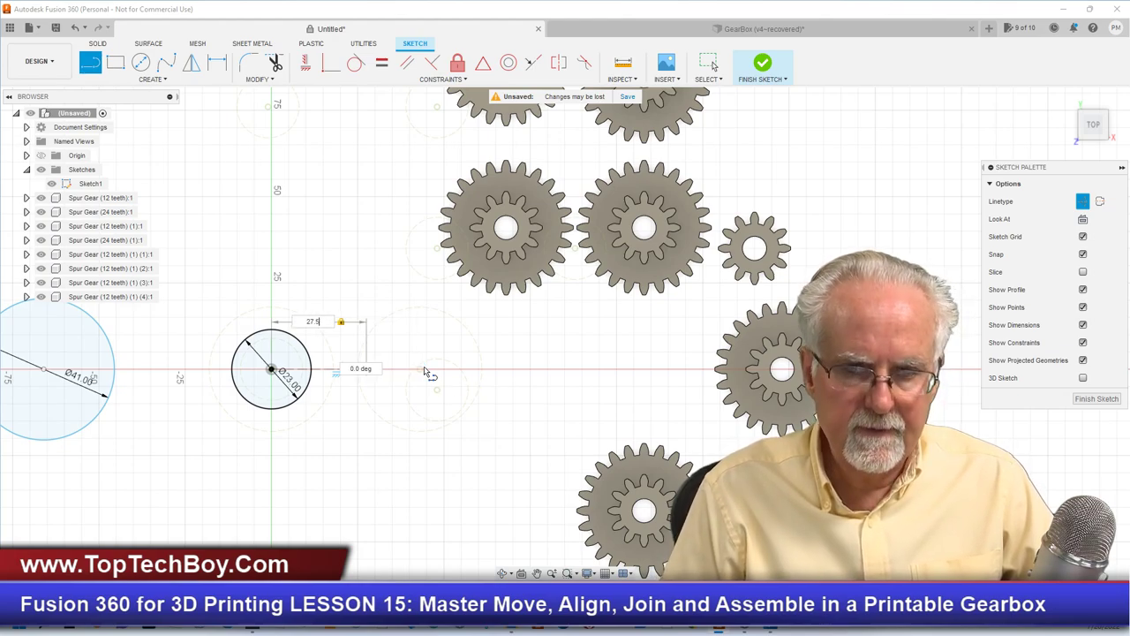
key("Return")
key("Escape")
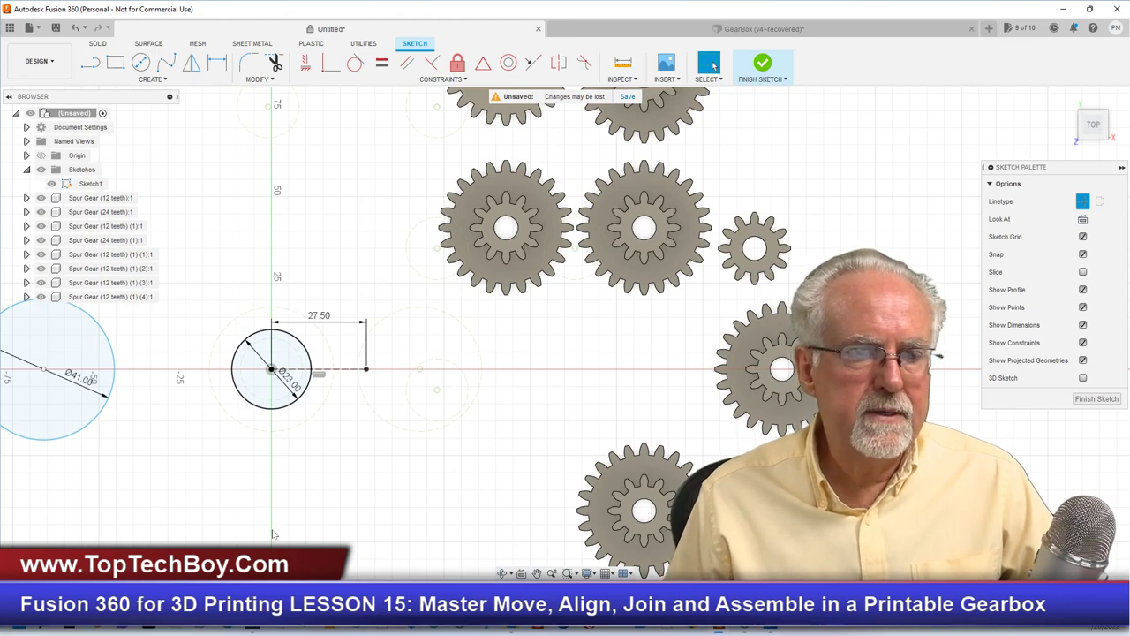
scroll(225, 497, "down", 1)
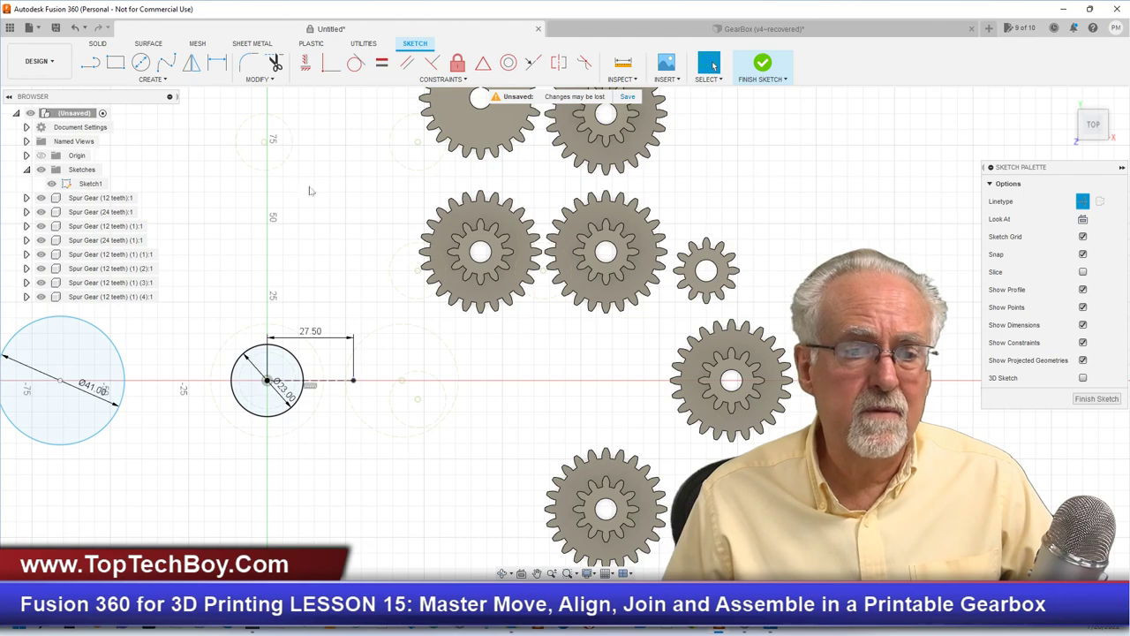
Step: Make the 41 mm circle's centre coincident with the construction line's end point
left_click(332, 69)
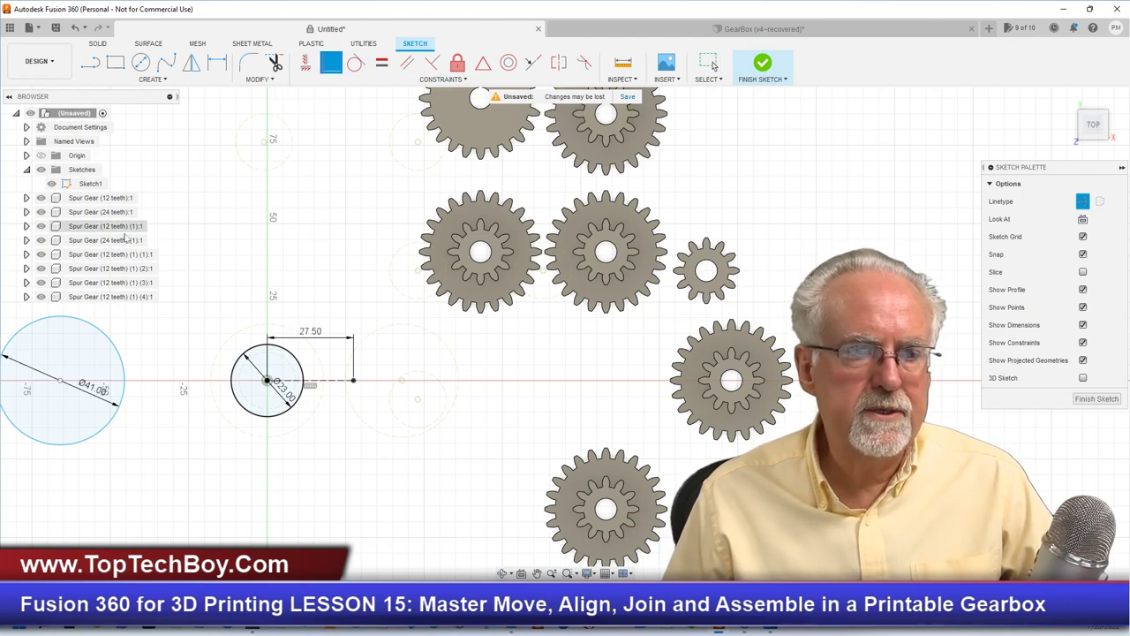
left_click(59, 383)
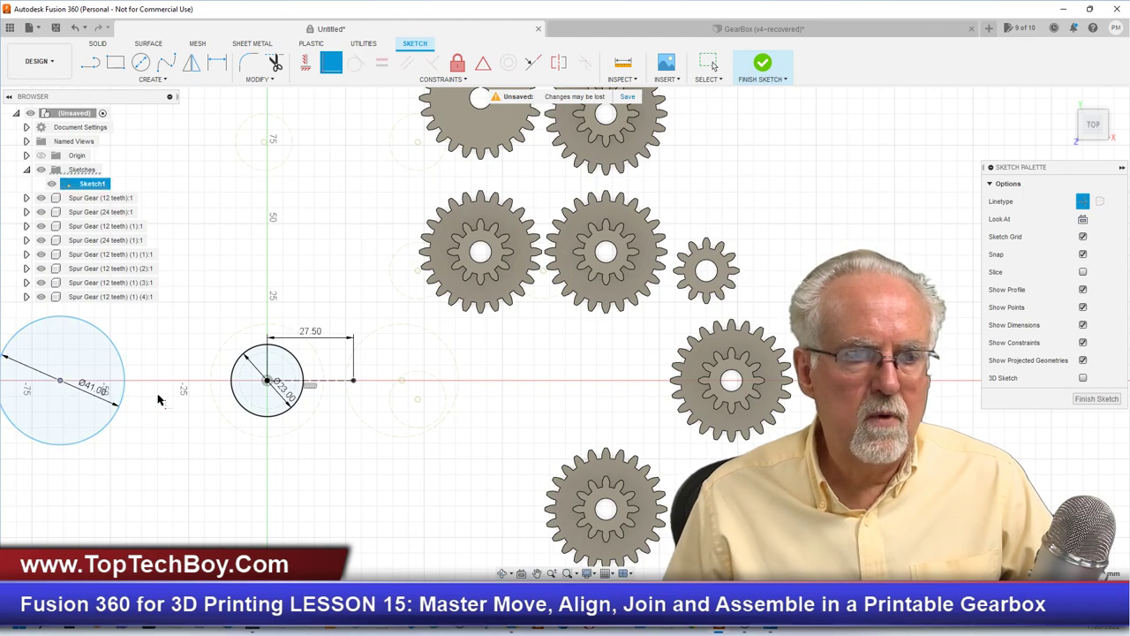
left_click(354, 382)
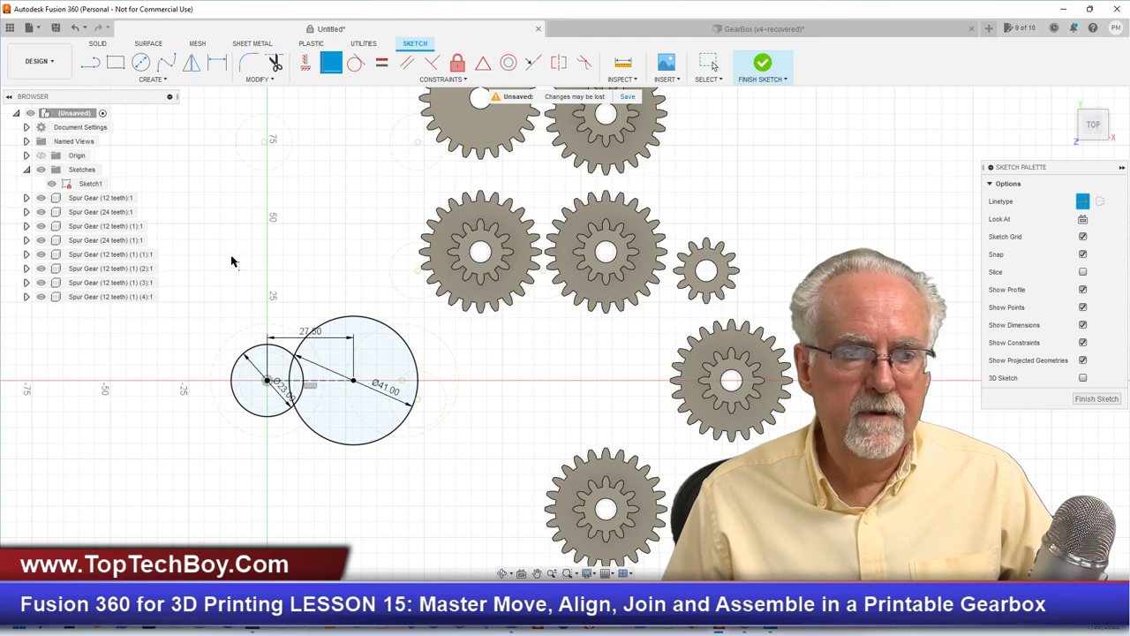
Step: Draw an upper construction line and a lower normal line beside the circles, then finish the sketch
left_click(91, 64)
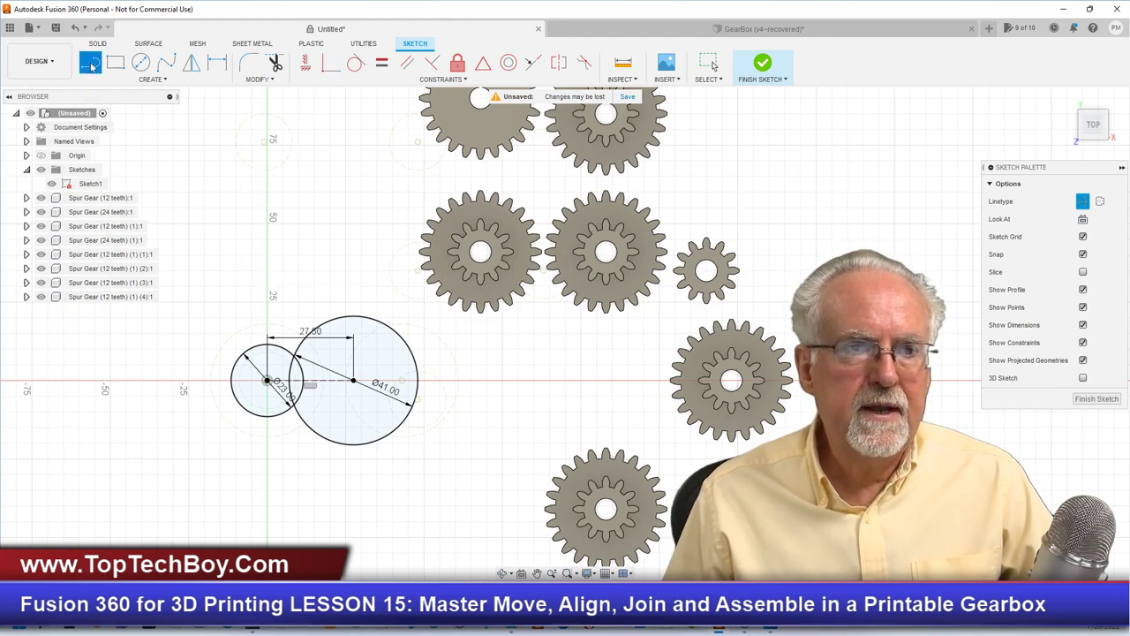
left_click(204, 333)
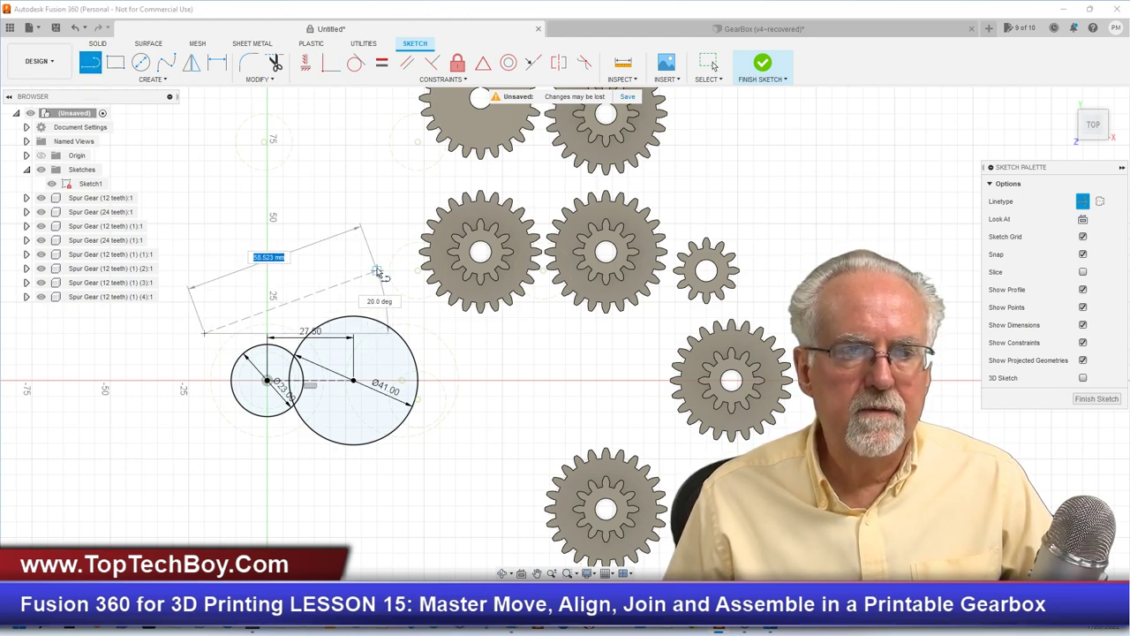
double_click(387, 299)
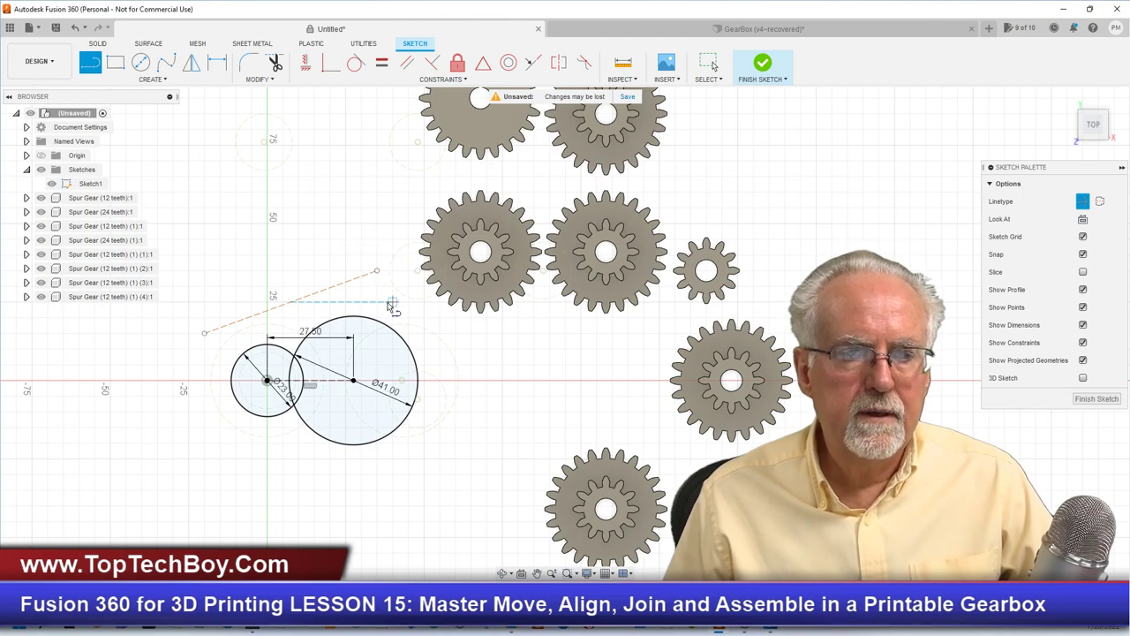
left_click(1083, 203)
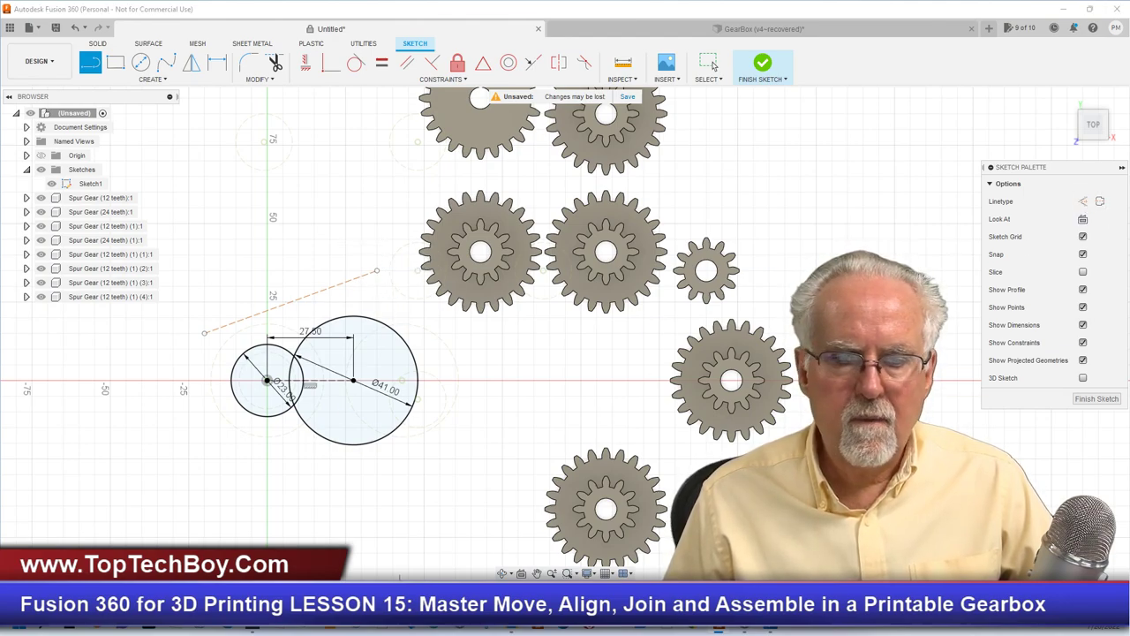
left_click(230, 508)
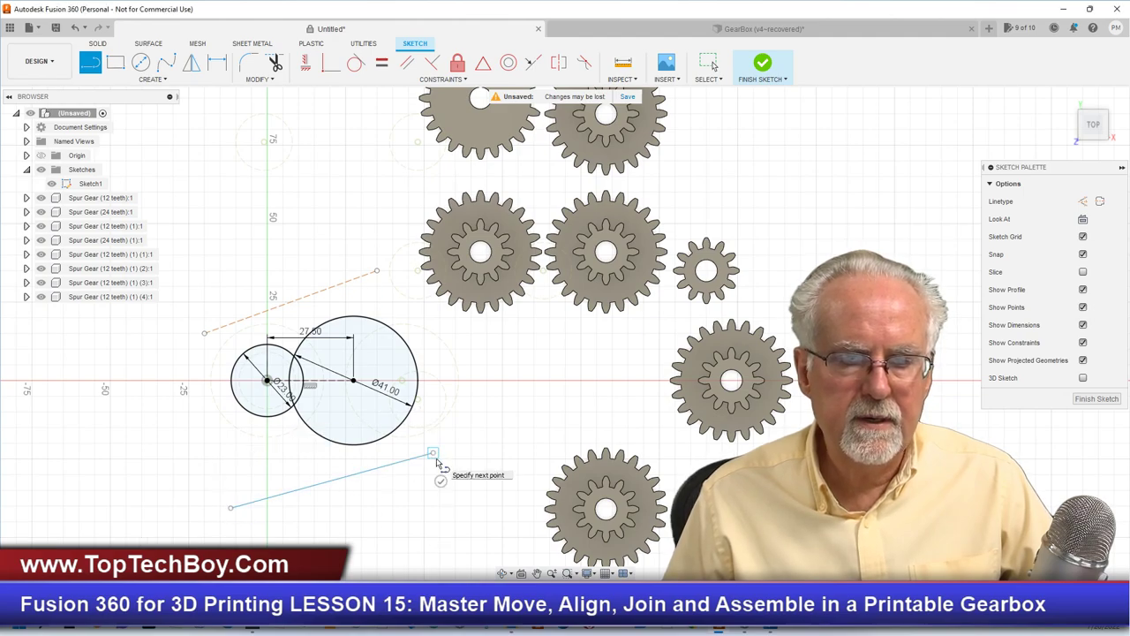
left_click_drag(432, 458, 441, 481)
key("Escape")
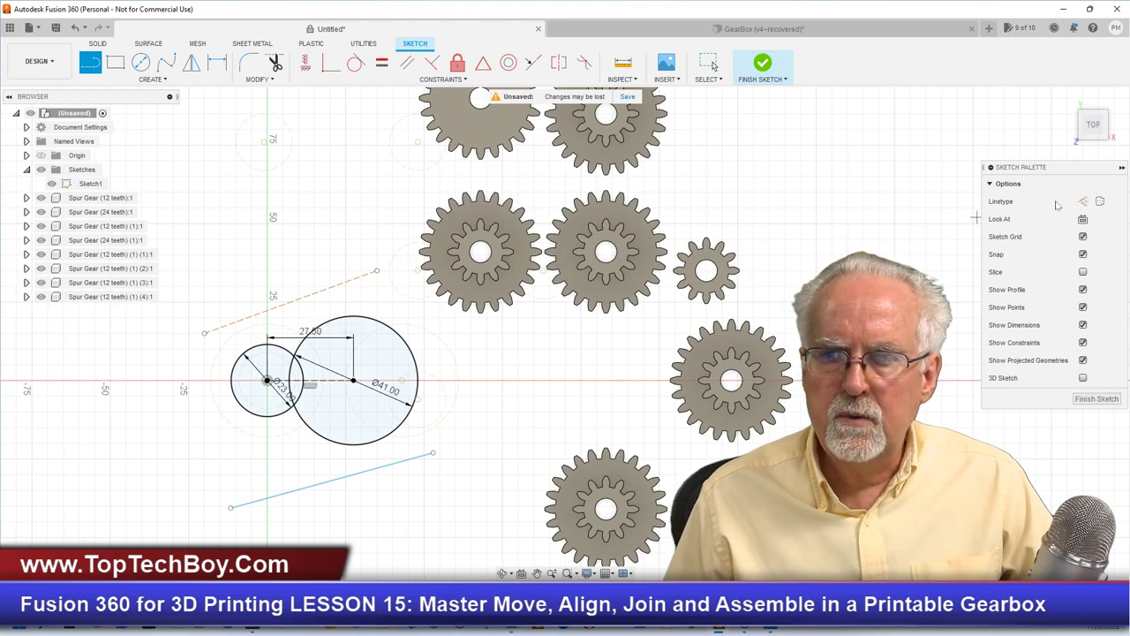
left_click(761, 65)
left_click(320, 292)
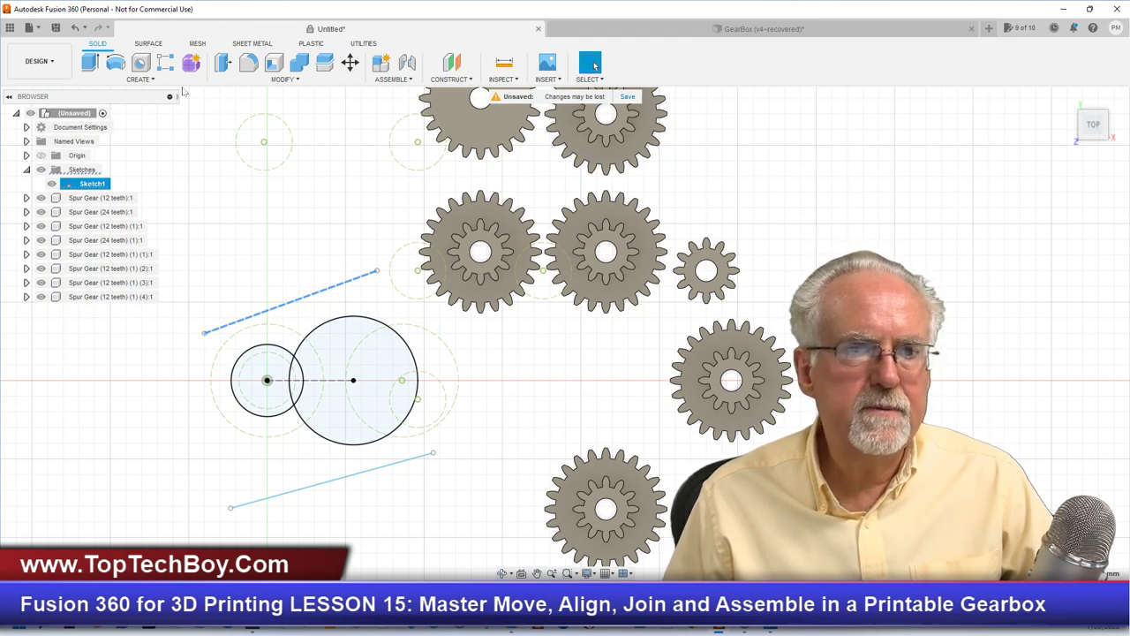
Step: Edit Sketch1, switch the dashed upper line from construction to normal, and finish the sketch
right_click(78, 183)
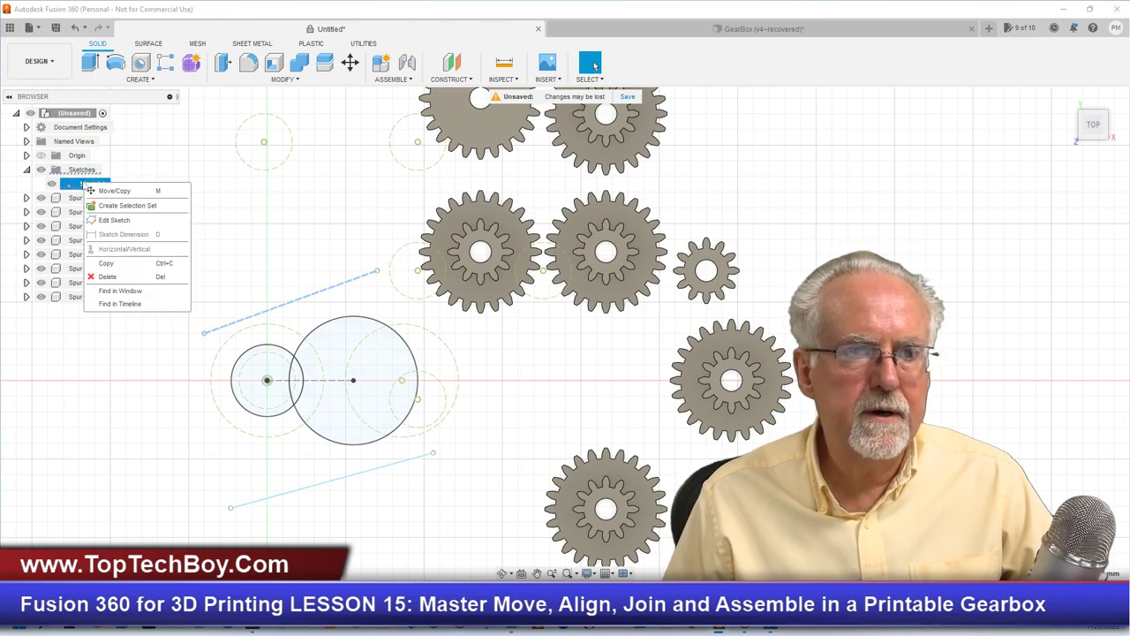
left_click(114, 220)
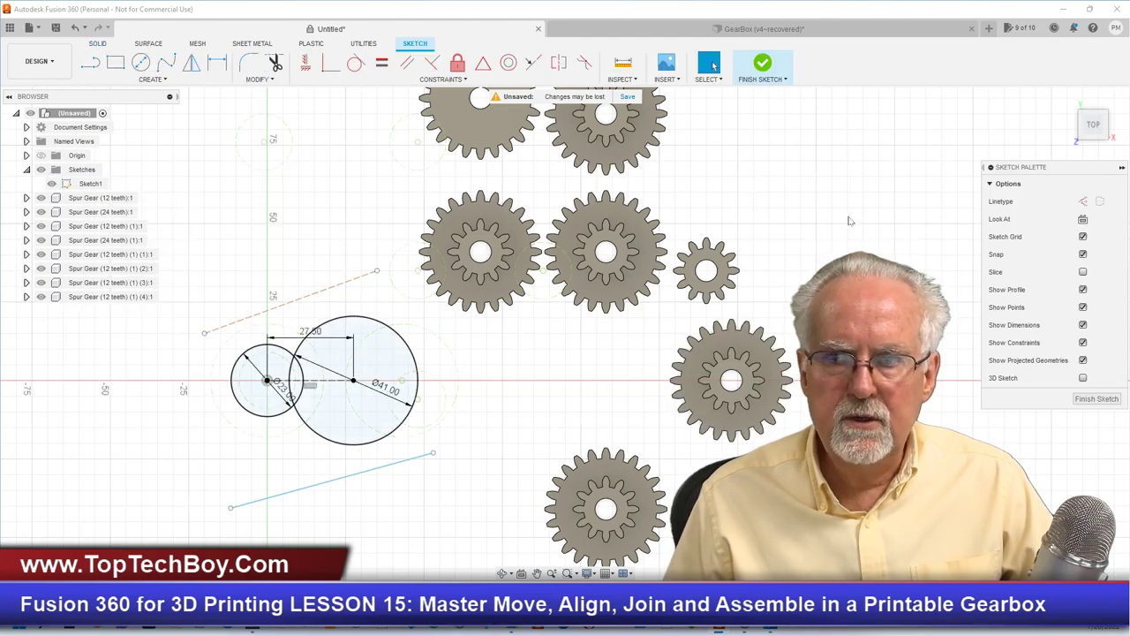
left_click(369, 274)
left_click(1083, 201)
left_click(1096, 398)
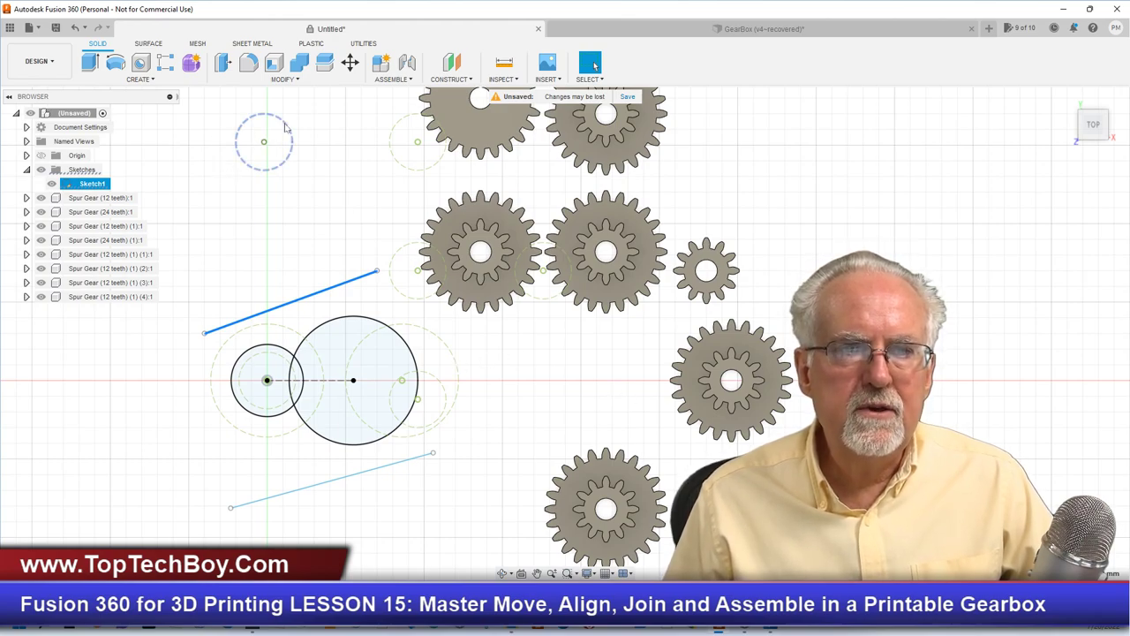
Step: Reopen Sketch1 for editing
right_click(88, 185)
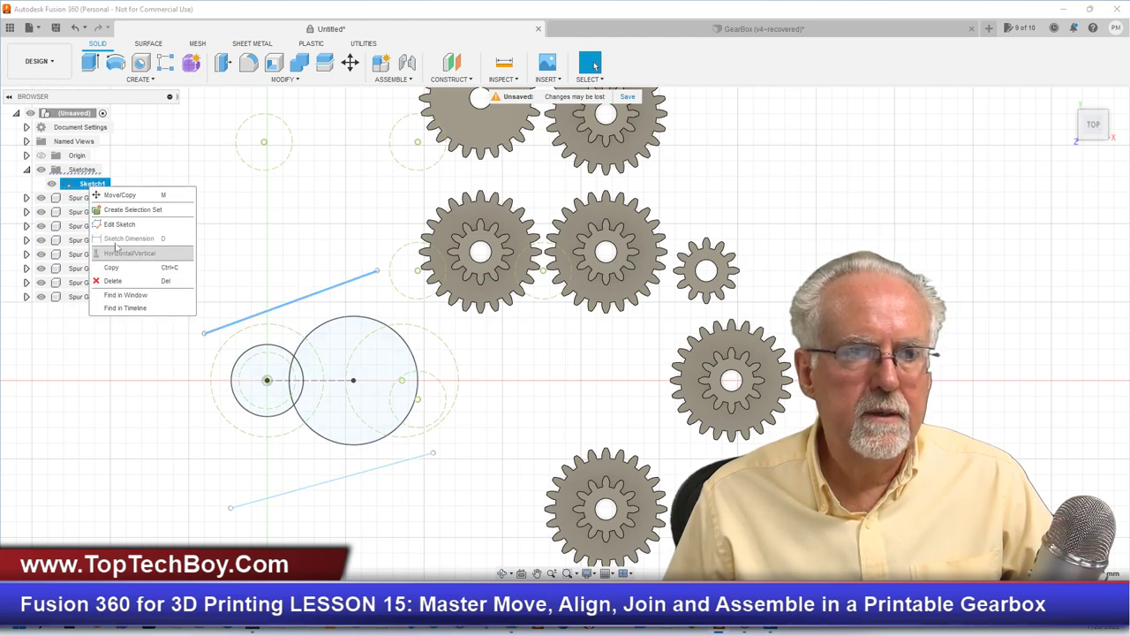
left_click(121, 226)
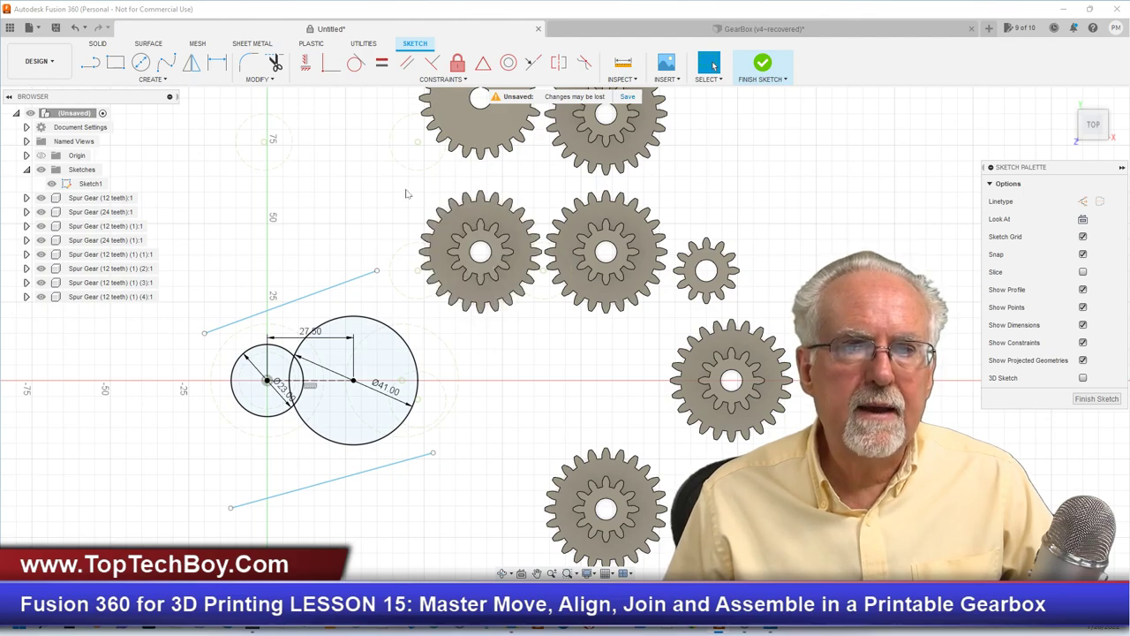
left_click(356, 63)
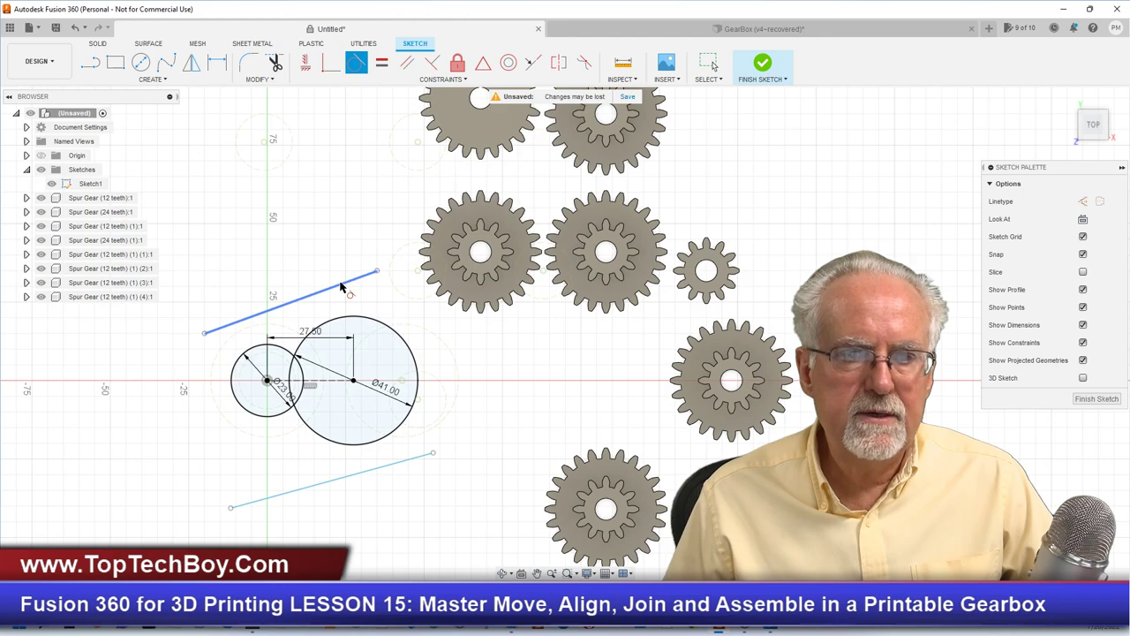
Step: Make the upper and lower lines tangent to both the 23 mm and 41 mm circles
left_click(346, 291)
left_click(265, 328)
left_click(254, 345)
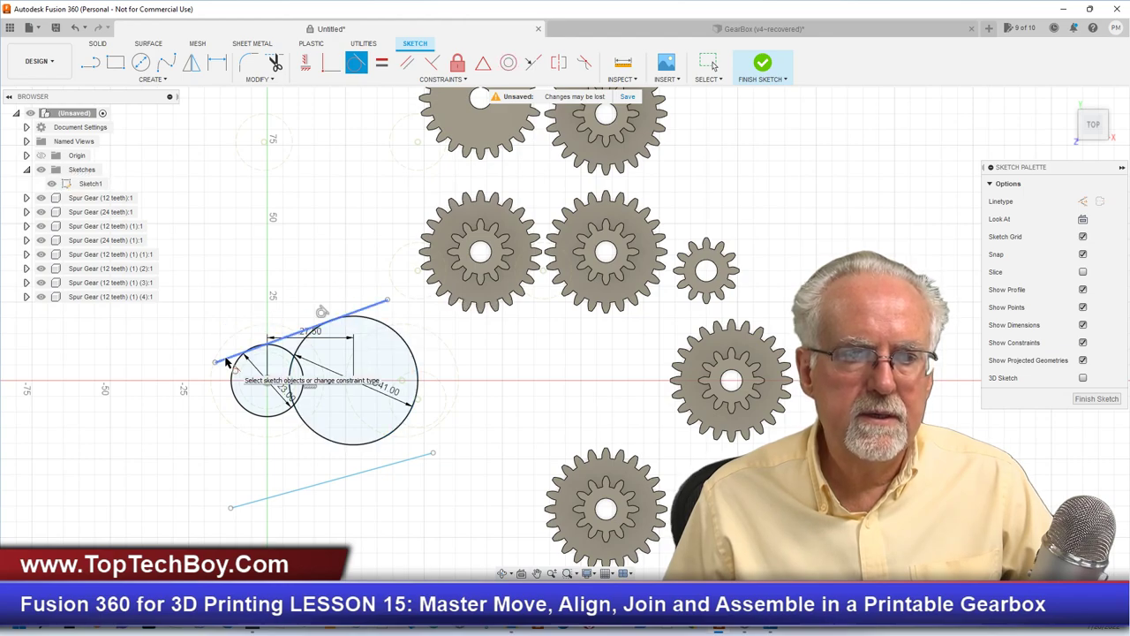
left_click(236, 365)
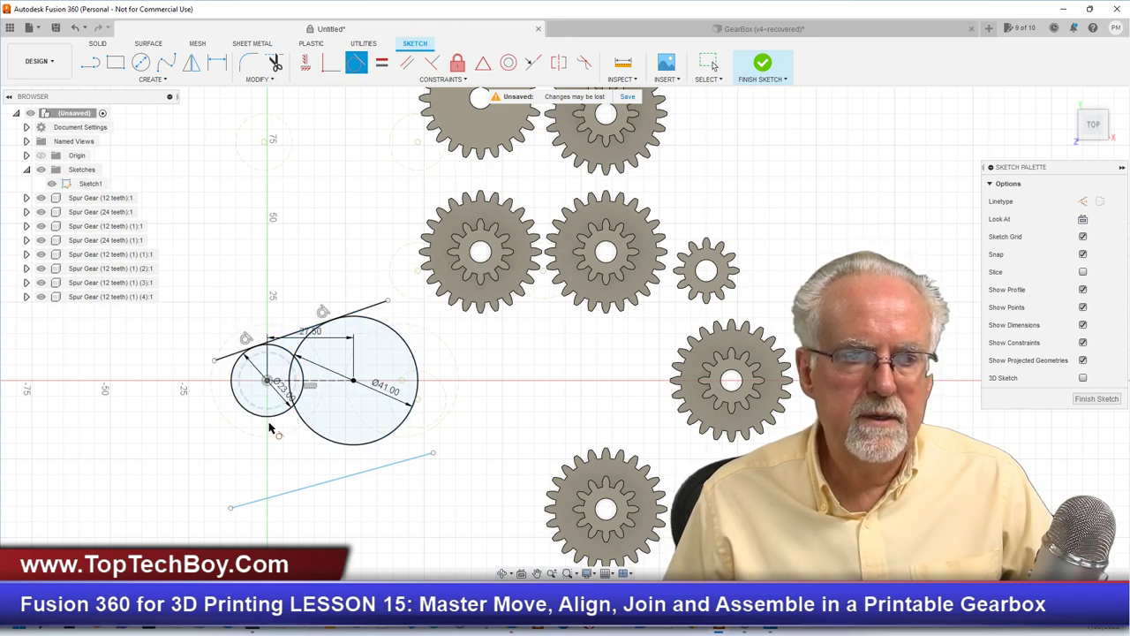
left_click(280, 496)
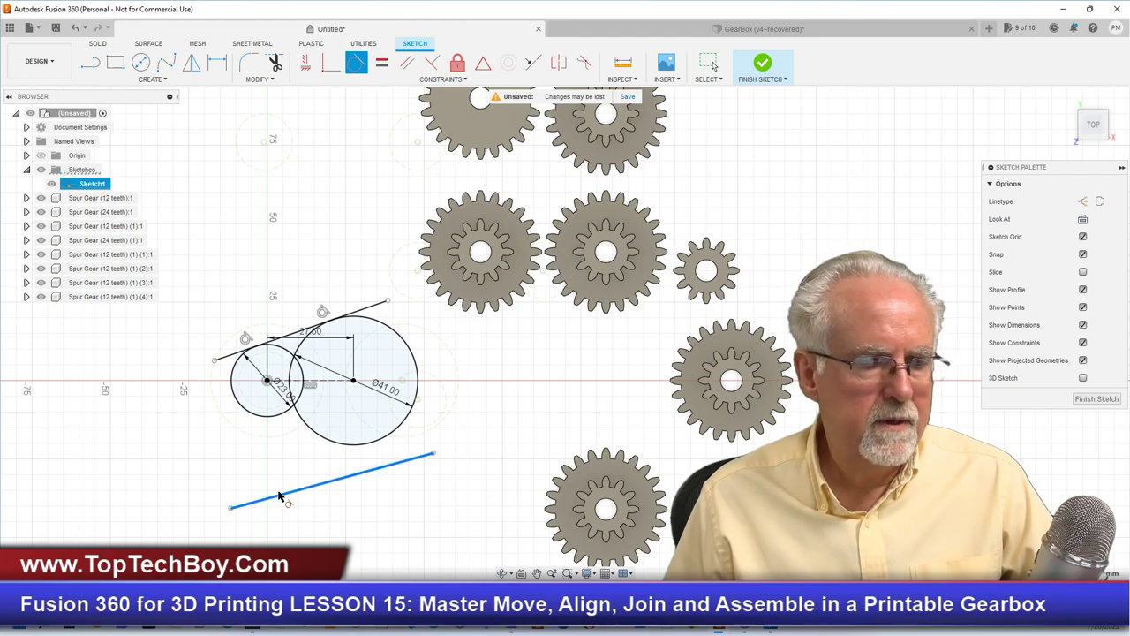
left_click(274, 417)
left_click(296, 408)
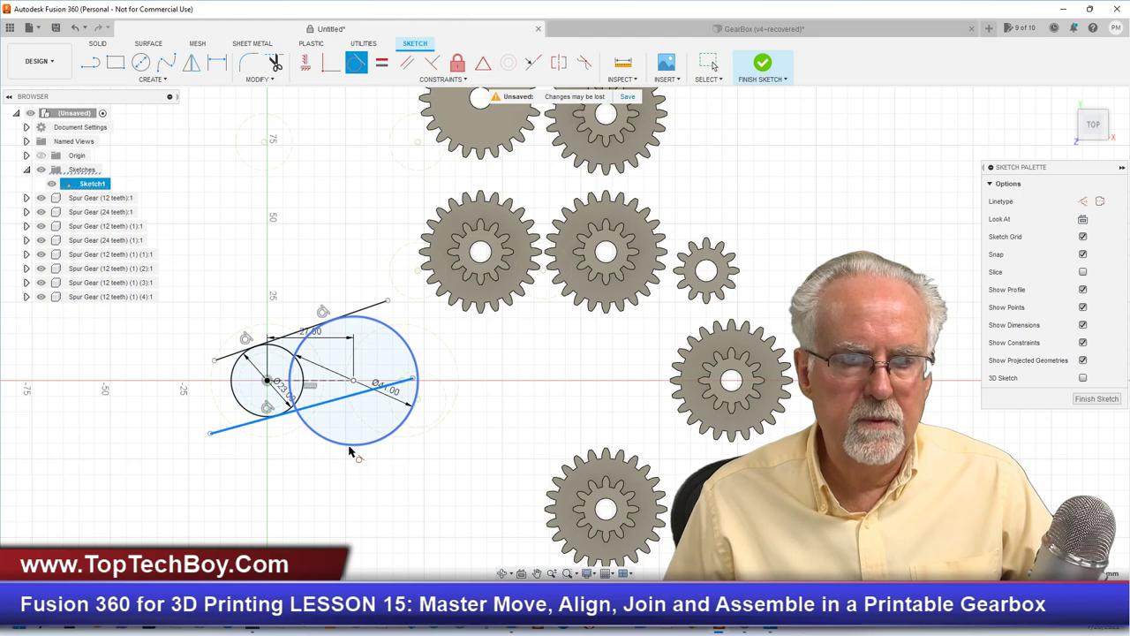
left_click(350, 448)
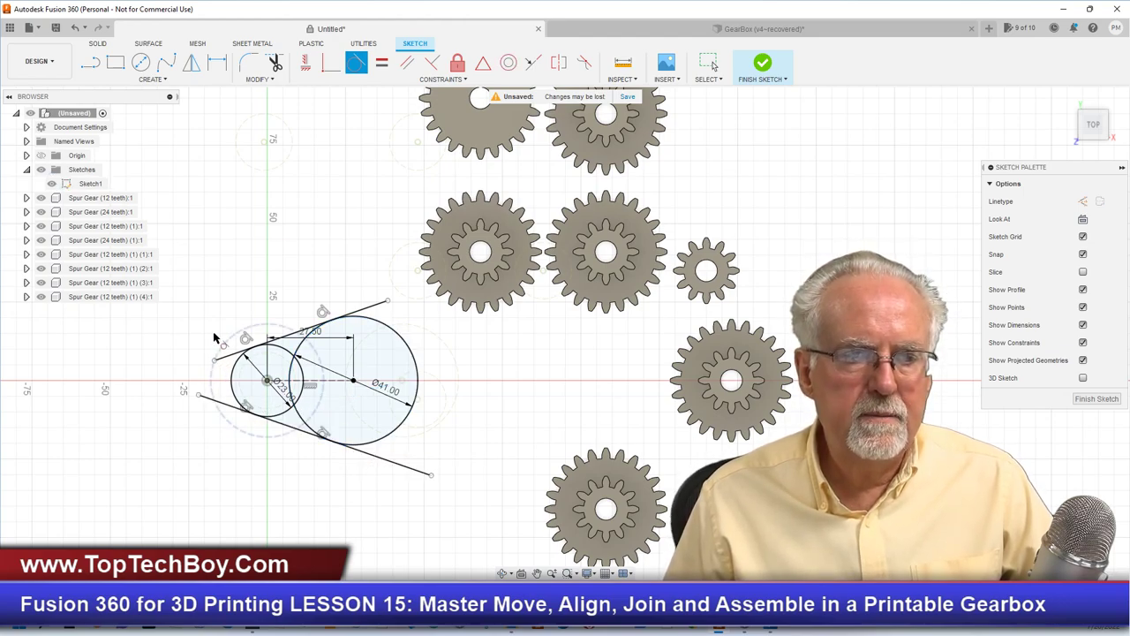
Step: Make each line's four endpoints coincident with their small or large circle
left_click(331, 62)
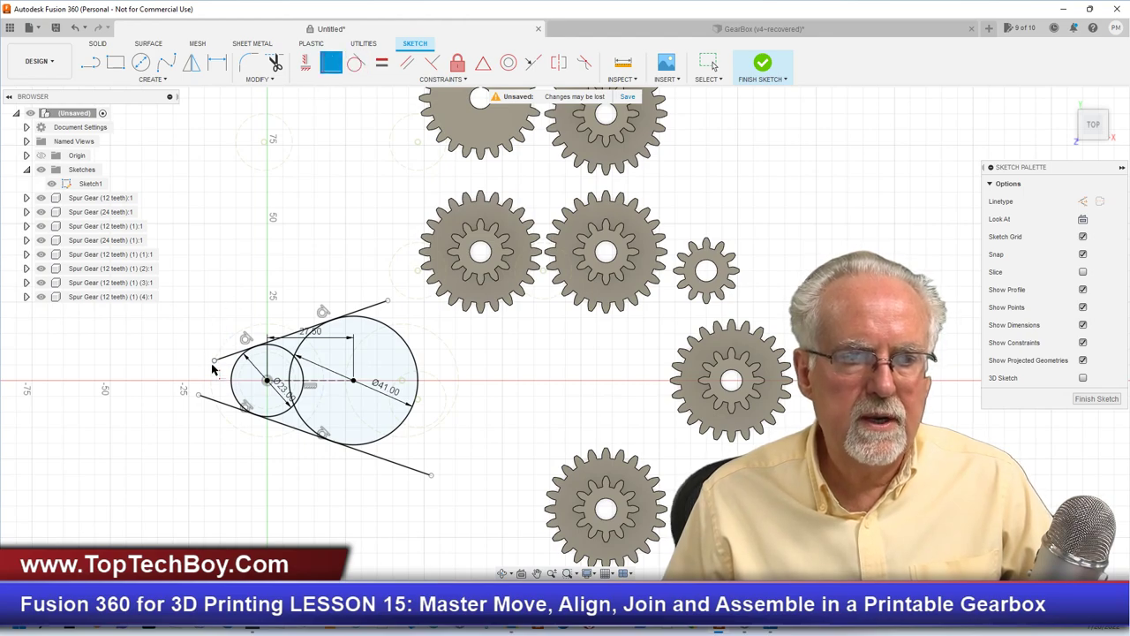
left_click(214, 361)
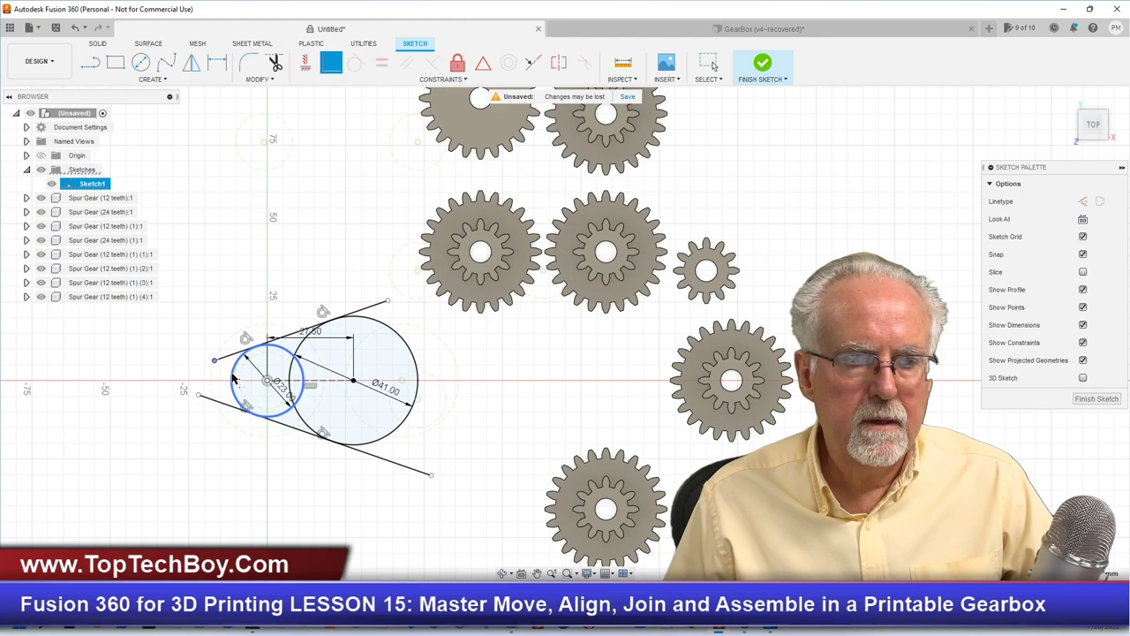
left_click(233, 378)
left_click(199, 396)
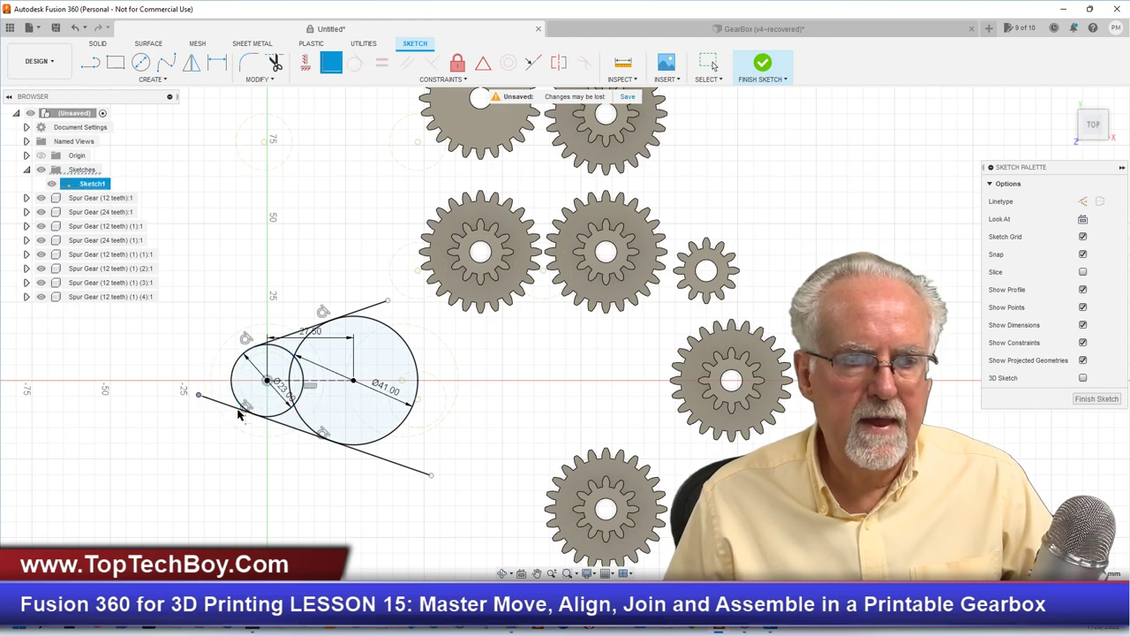
left_click(238, 403)
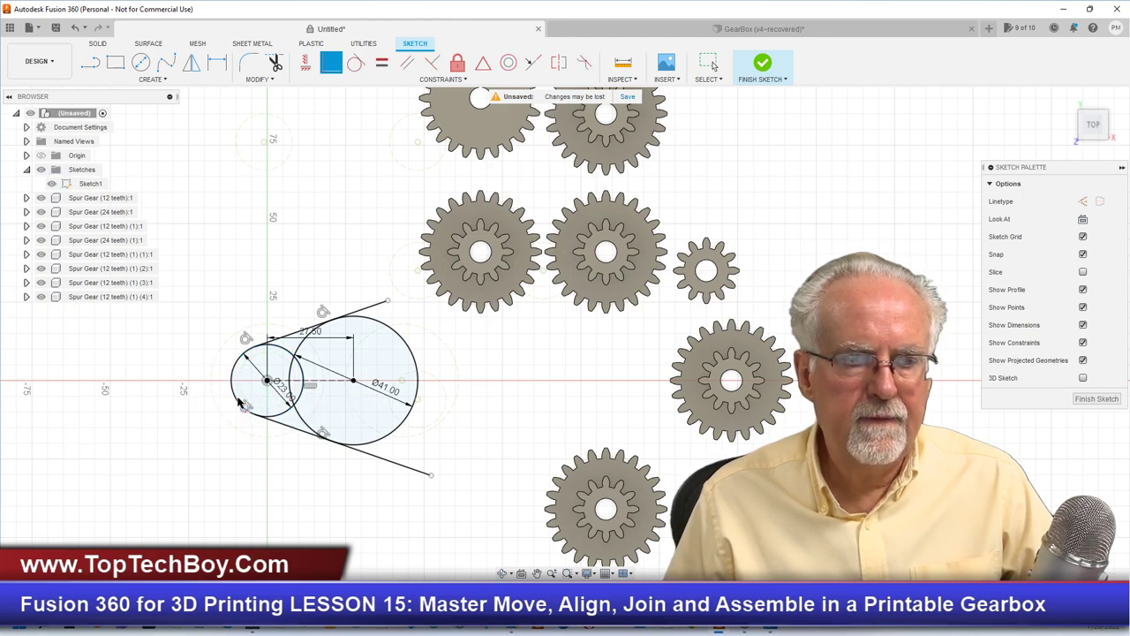
left_click(429, 476)
left_click(380, 445)
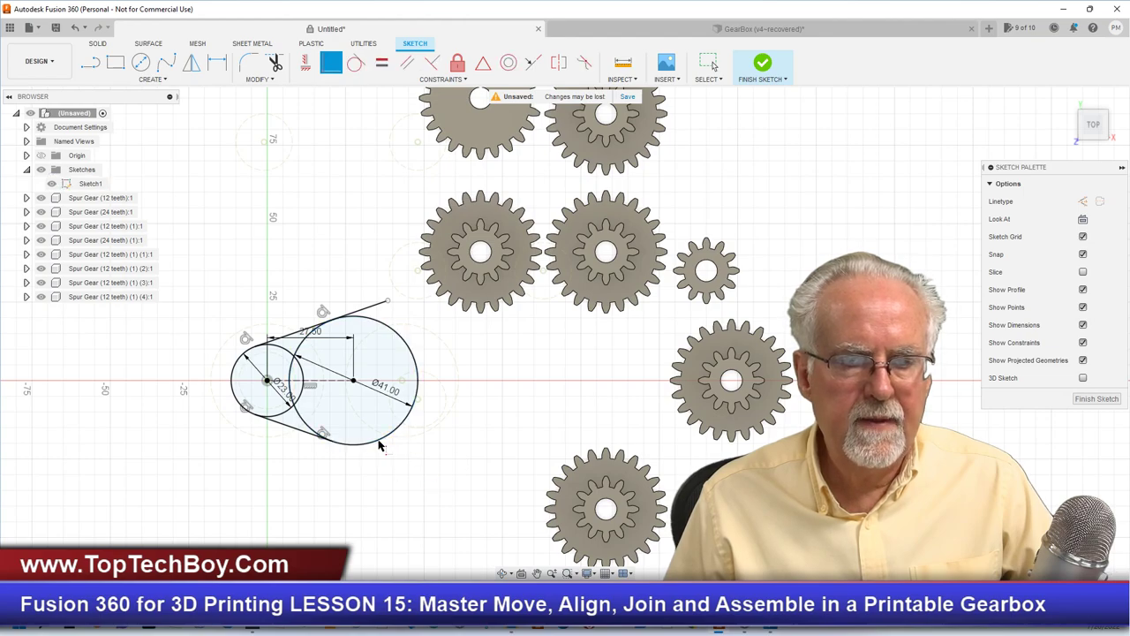
left_click(388, 302)
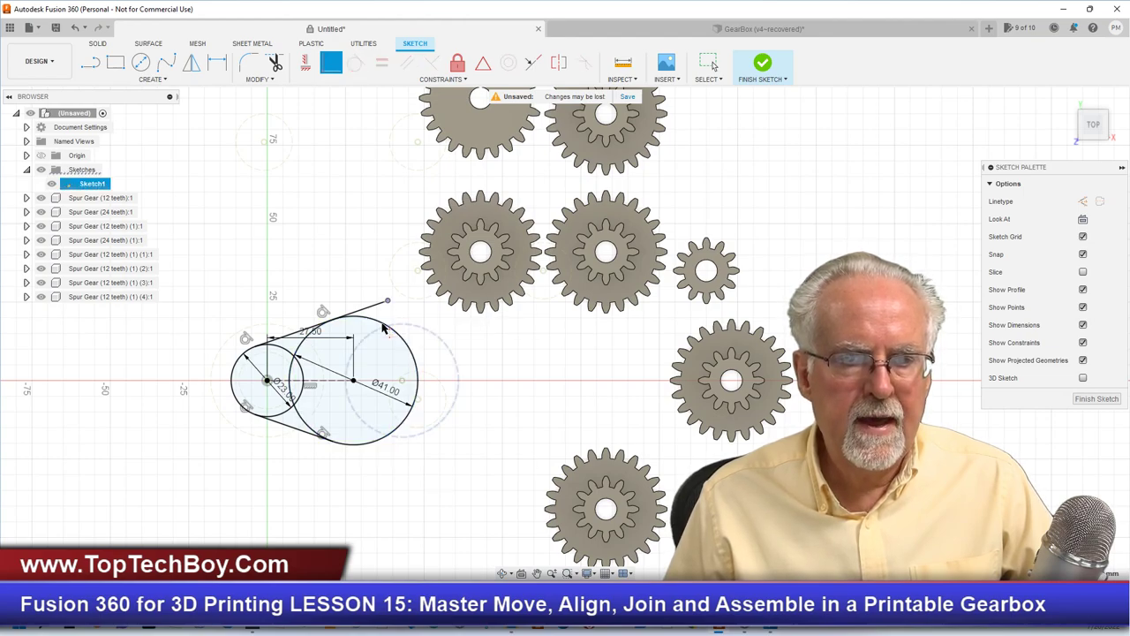
left_click(374, 323)
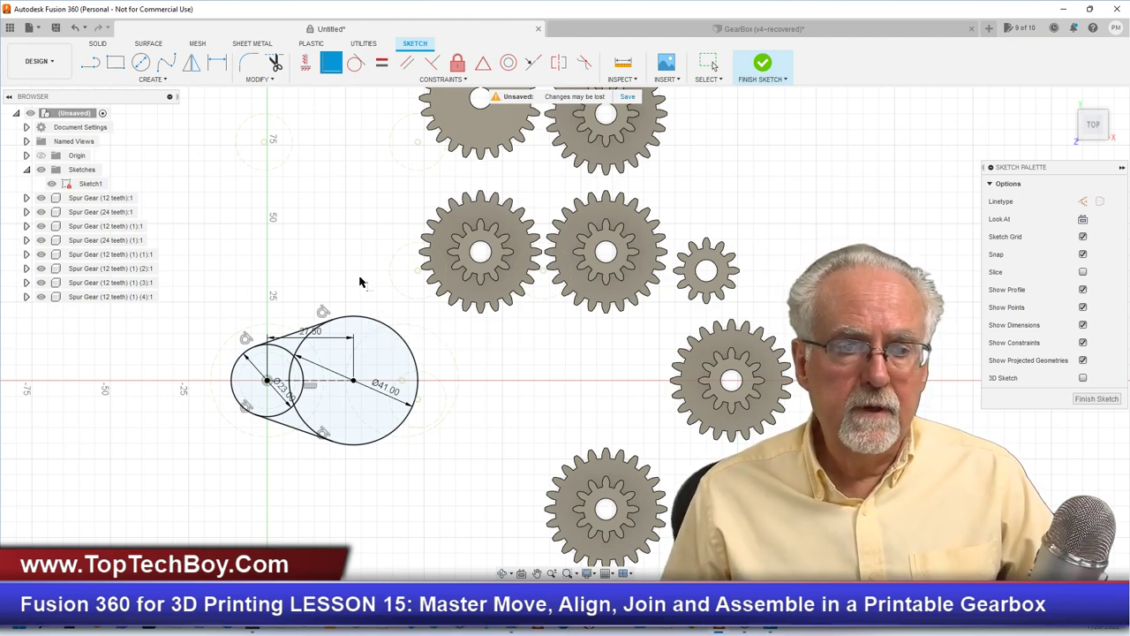
Step: Trim the inner and lower arcs of both circles to leave one rounded outline
left_click(275, 63)
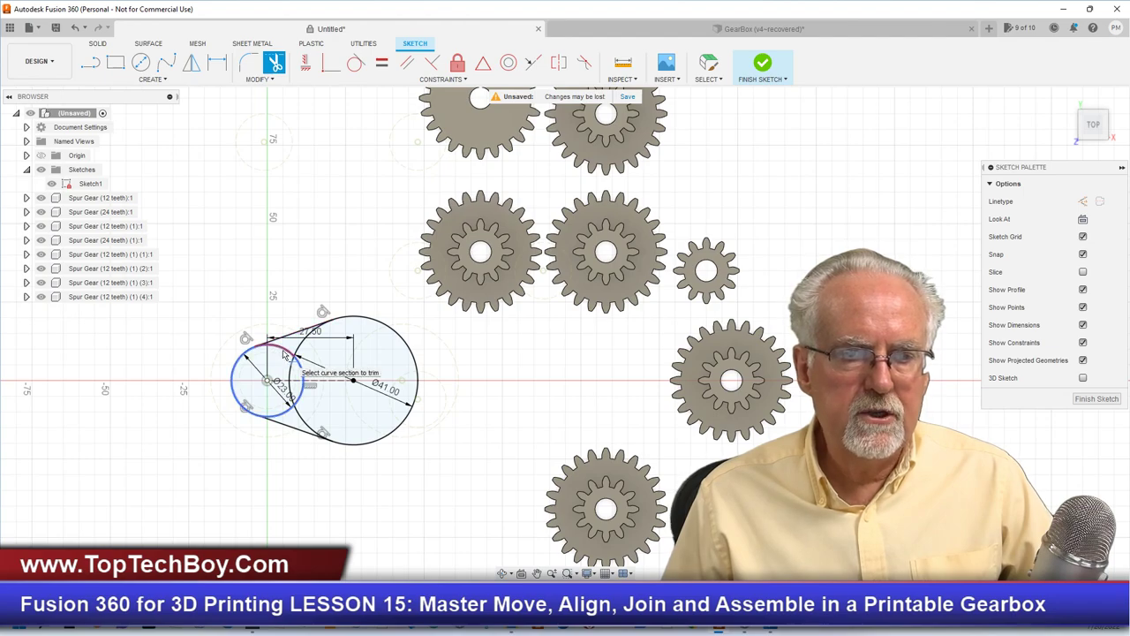
left_click(302, 369)
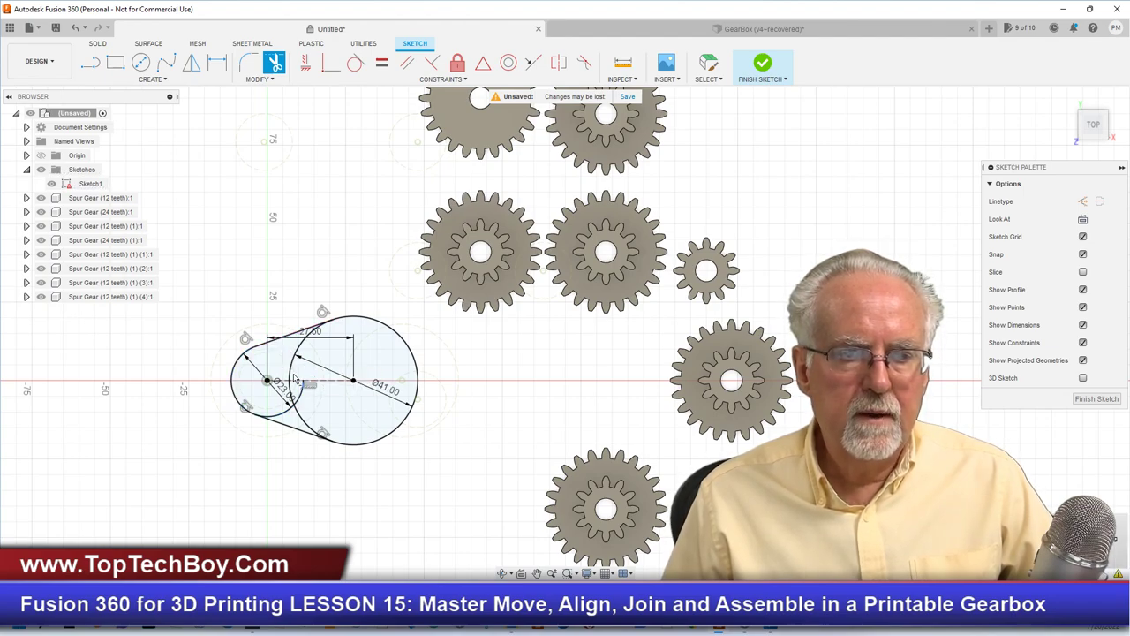
left_click(281, 413)
left_click(300, 415)
left_click(297, 388)
left_click(291, 394)
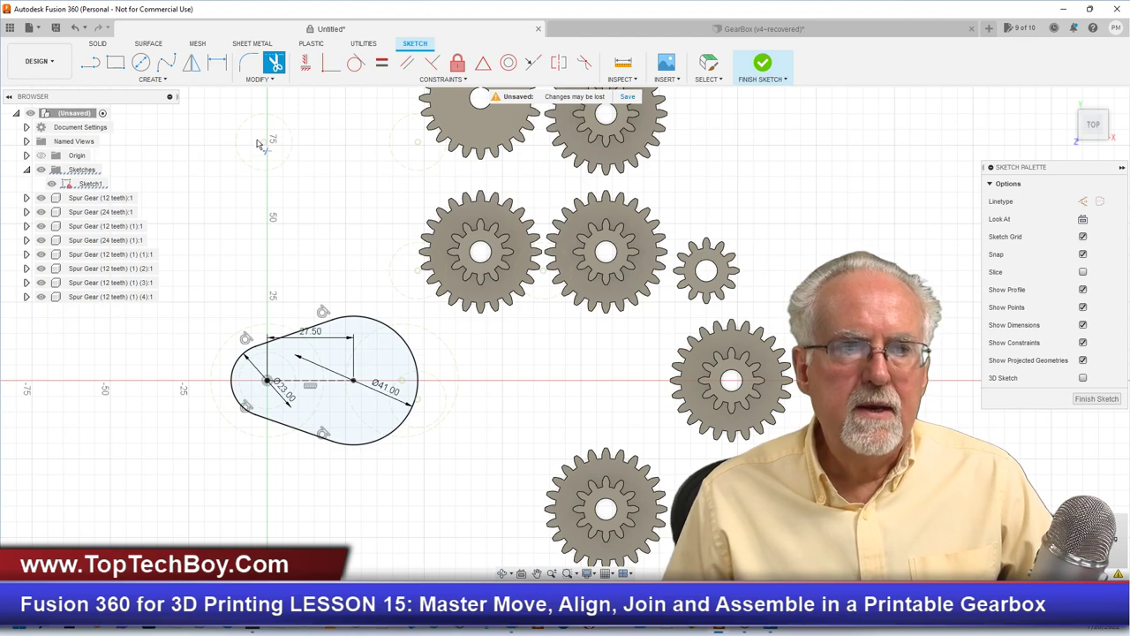
Step: Drag the 27.50, Ø41.00 and Ø23.00 dimensions outside the outline
left_click(709, 64)
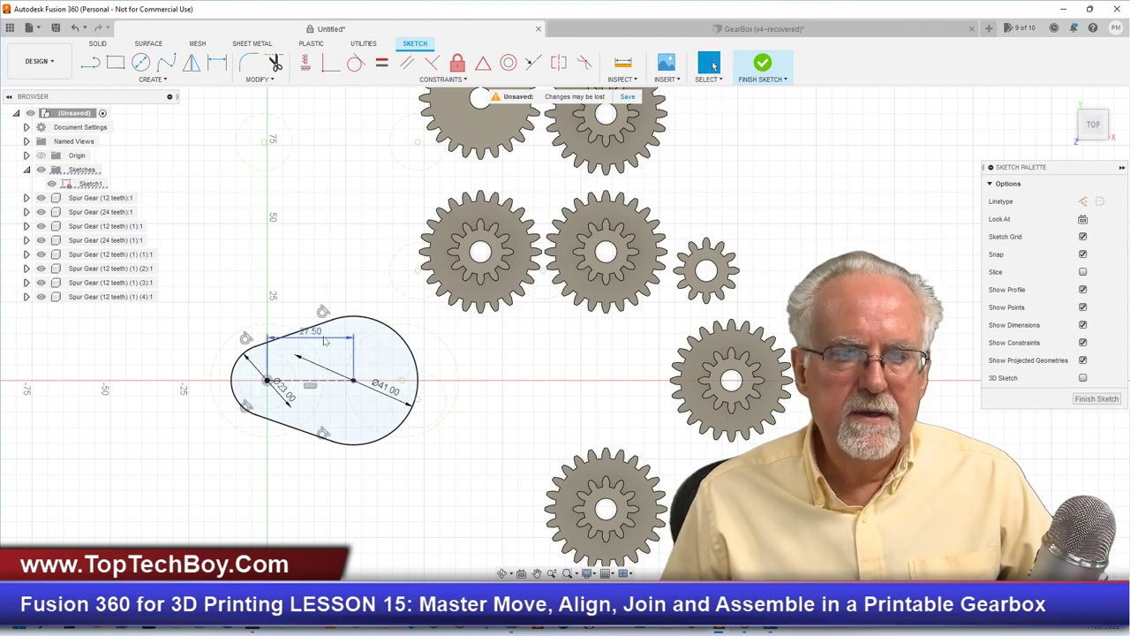
left_click_drag(325, 340, 319, 262)
left_click_drag(386, 389, 330, 486)
left_click_drag(284, 390, 176, 463)
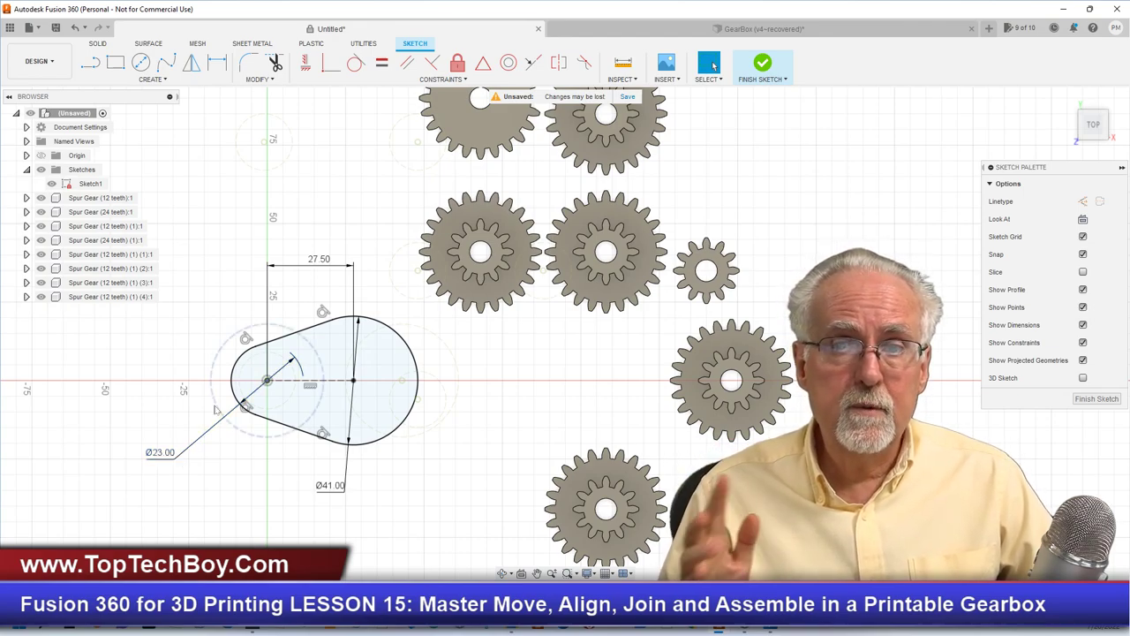
Step: Draw a 6.8 mm diameter circle on the first gear centre point
left_click(140, 62)
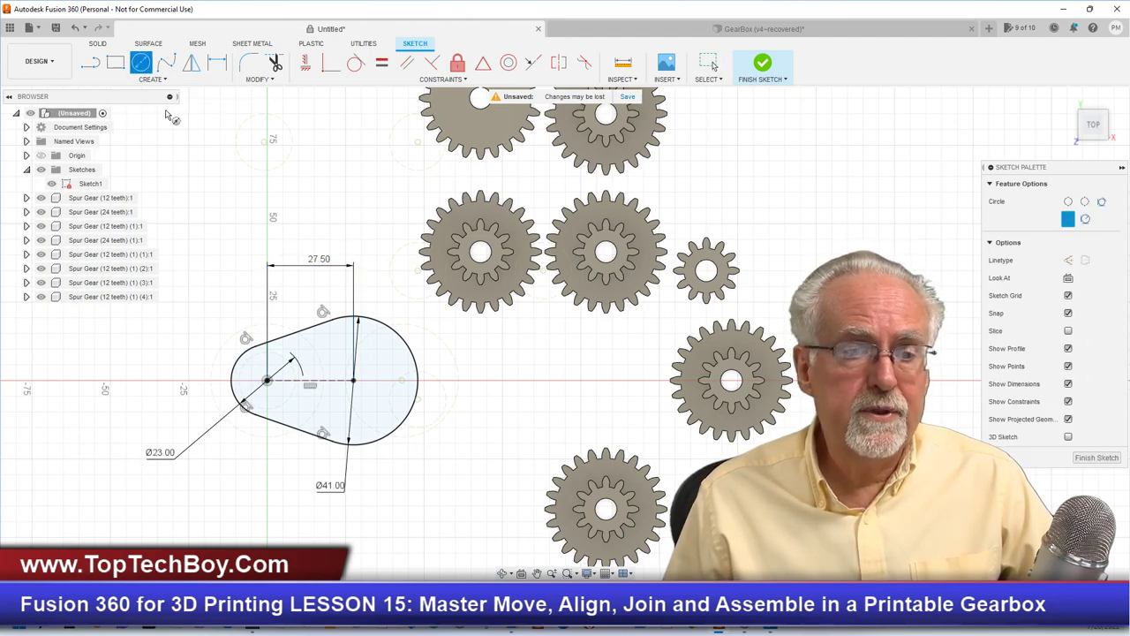
left_click(268, 381)
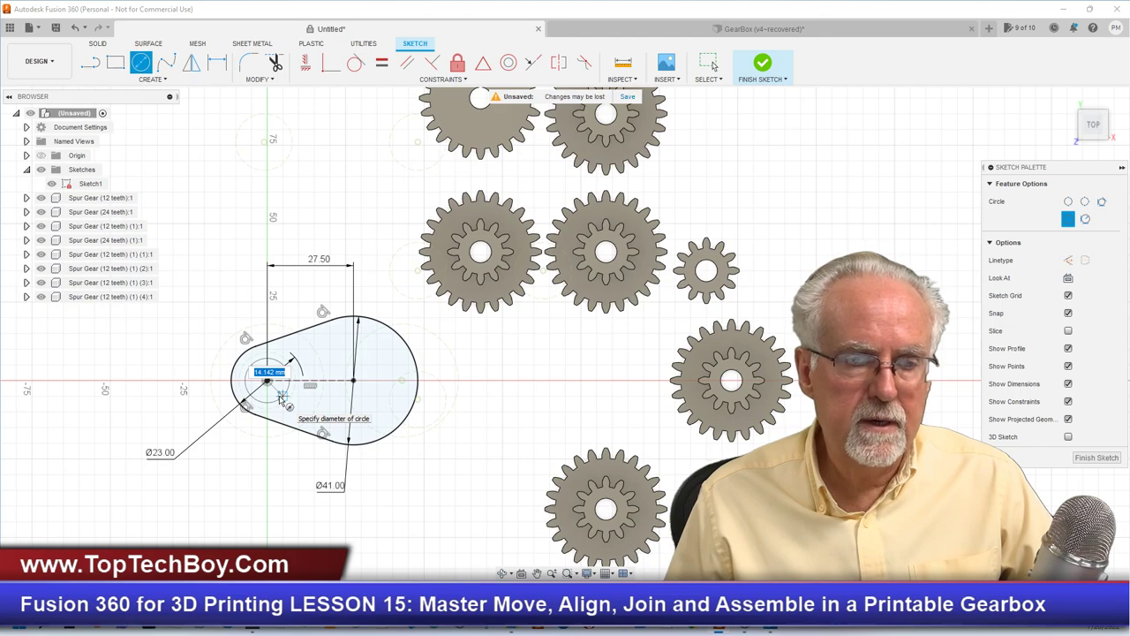
type("6.8")
key("Tab")
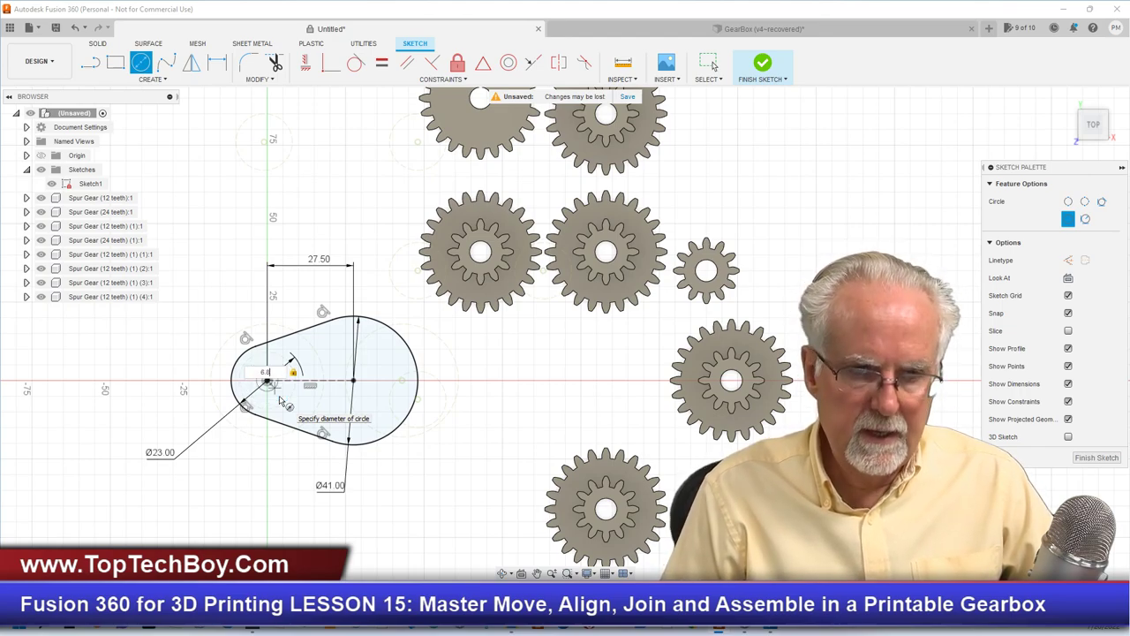
key("Return")
key("Escape")
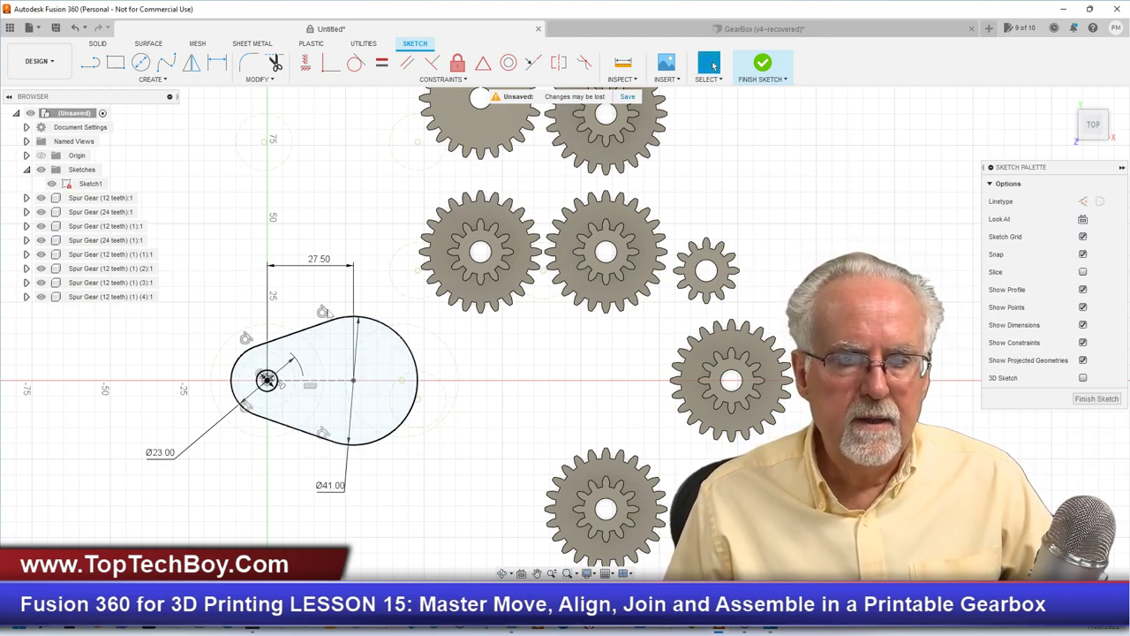
Step: Add a matching 6.8 mm circle on the right gear's centre point
left_click(140, 61)
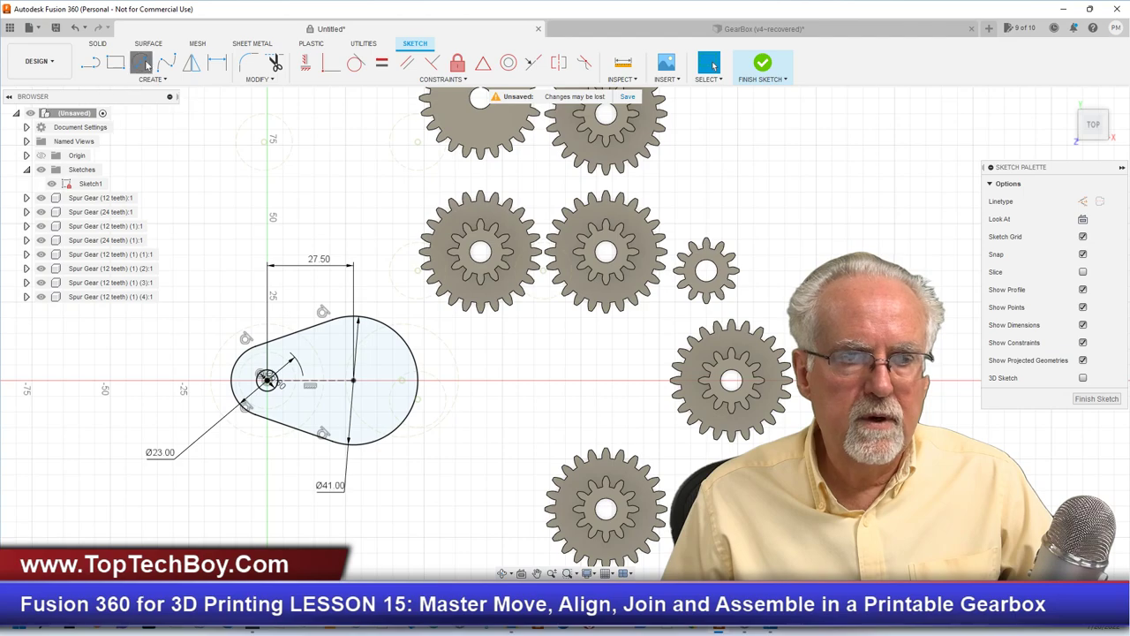
left_click(354, 380)
type("6.8")
key("Return")
key("Escape")
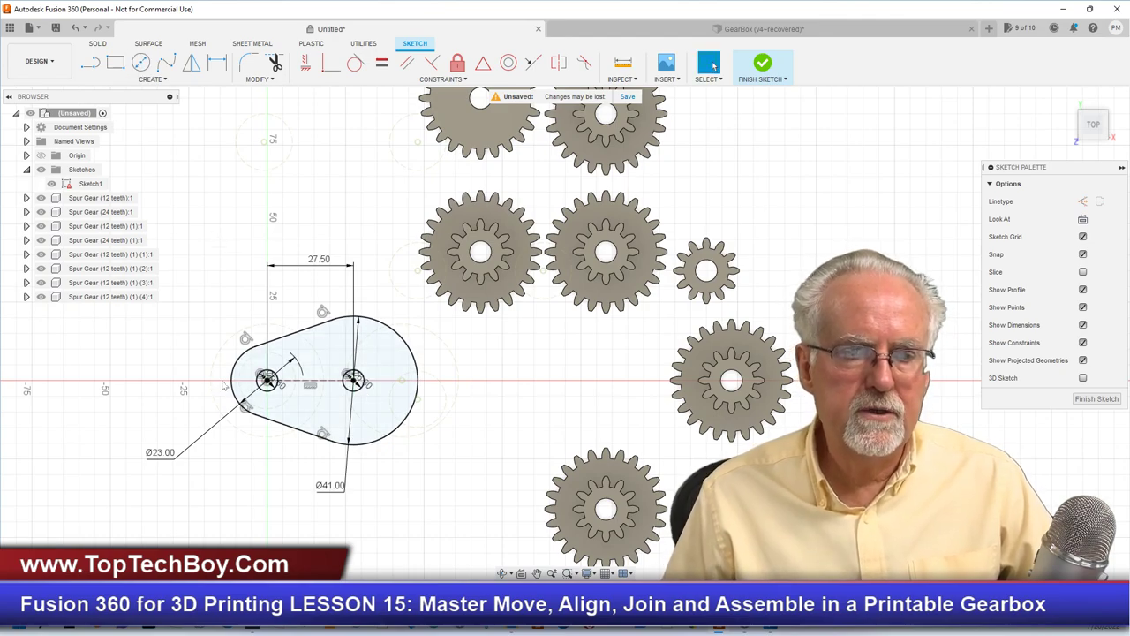
scroll(222, 382, "up", 5)
scroll(222, 383, "up", 2)
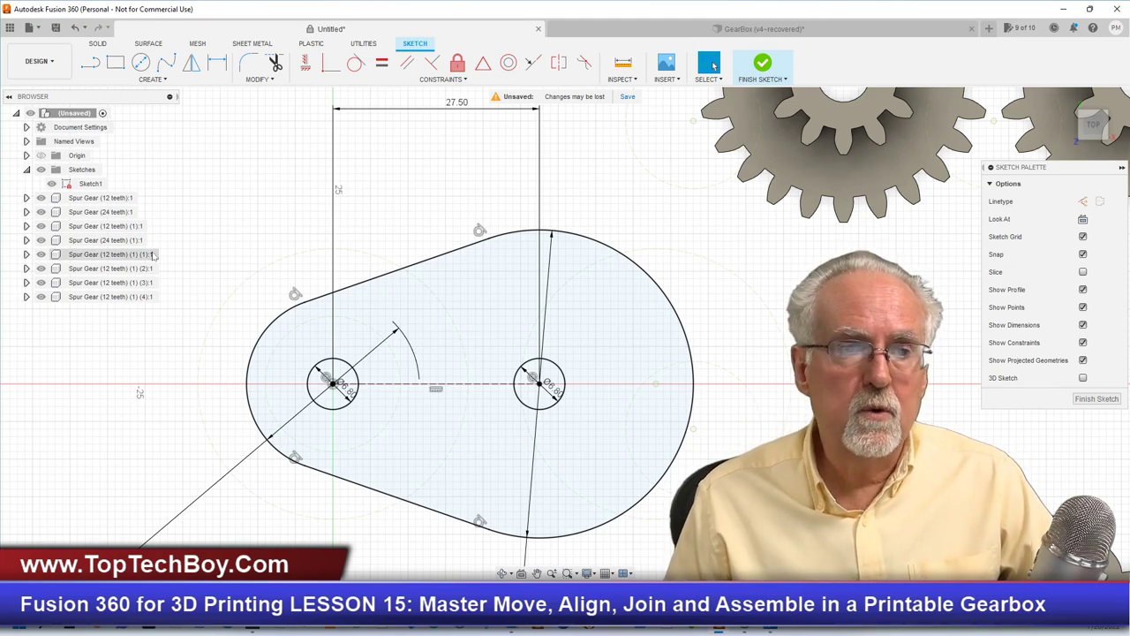
Step: Draw concentric 9 mm circles around both the left and right 6.8 mm holes
left_click(141, 63)
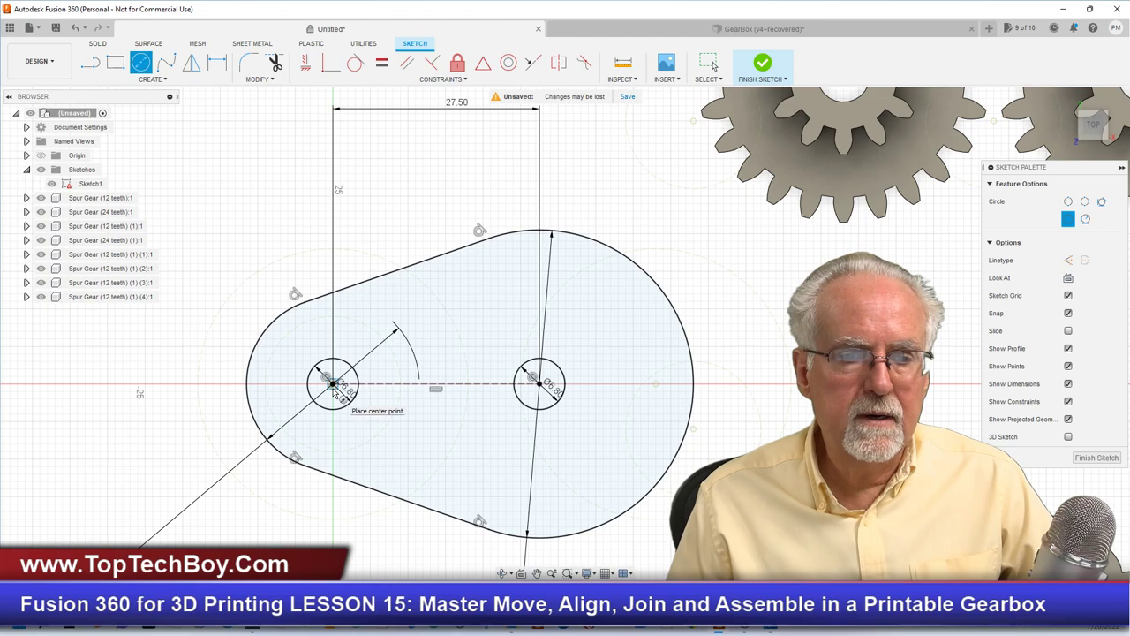
left_click(333, 382)
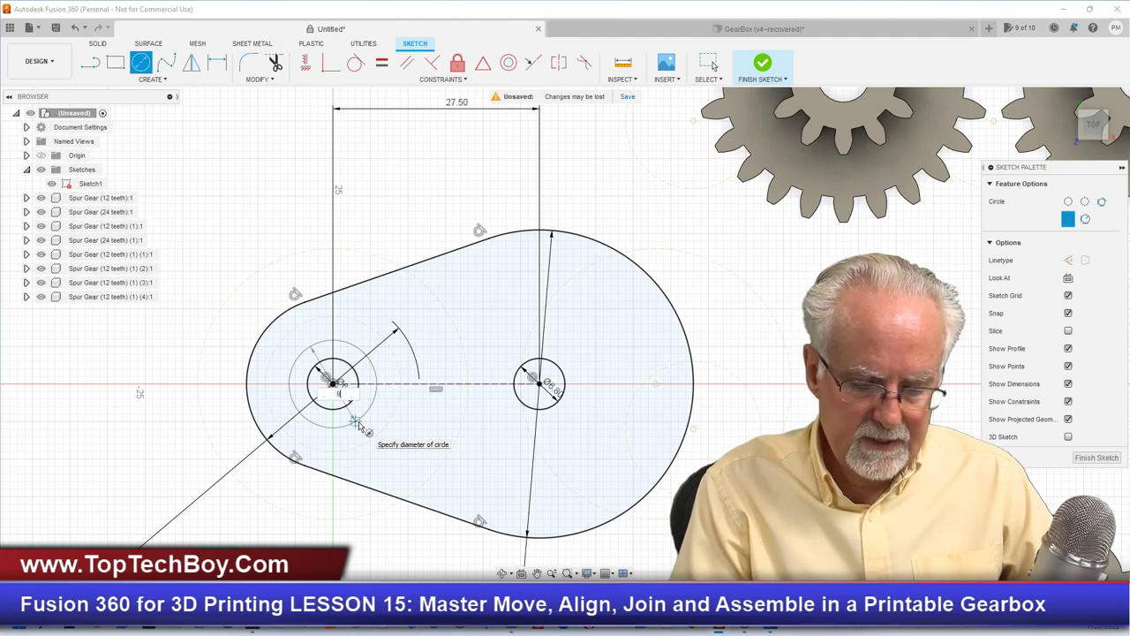
type("9")
key("Return")
key("Escape")
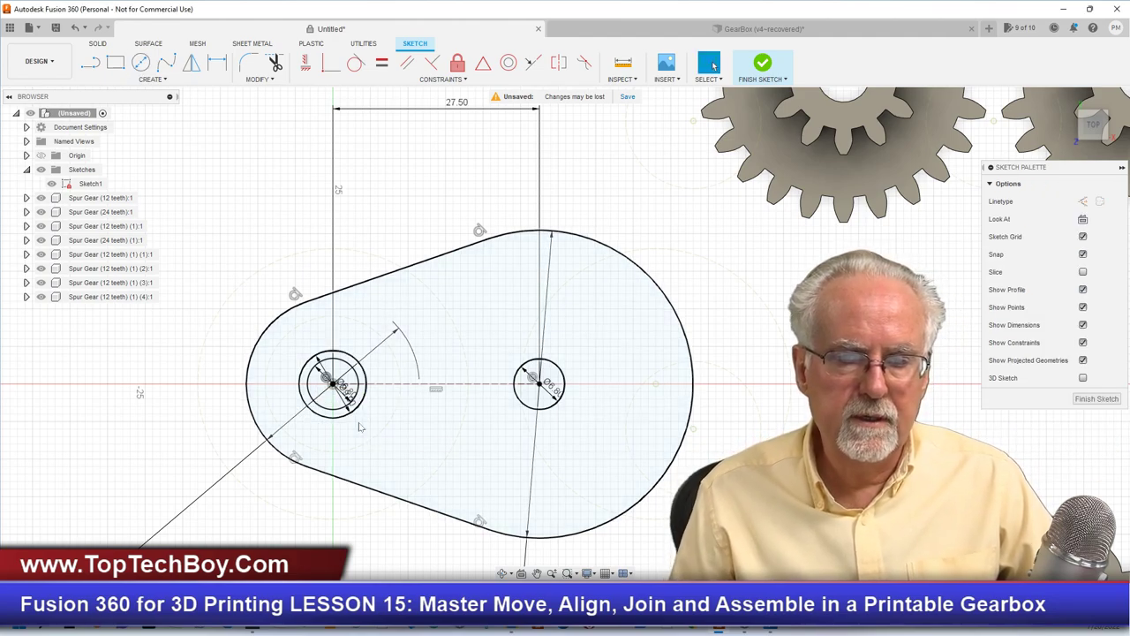
left_click(140, 62)
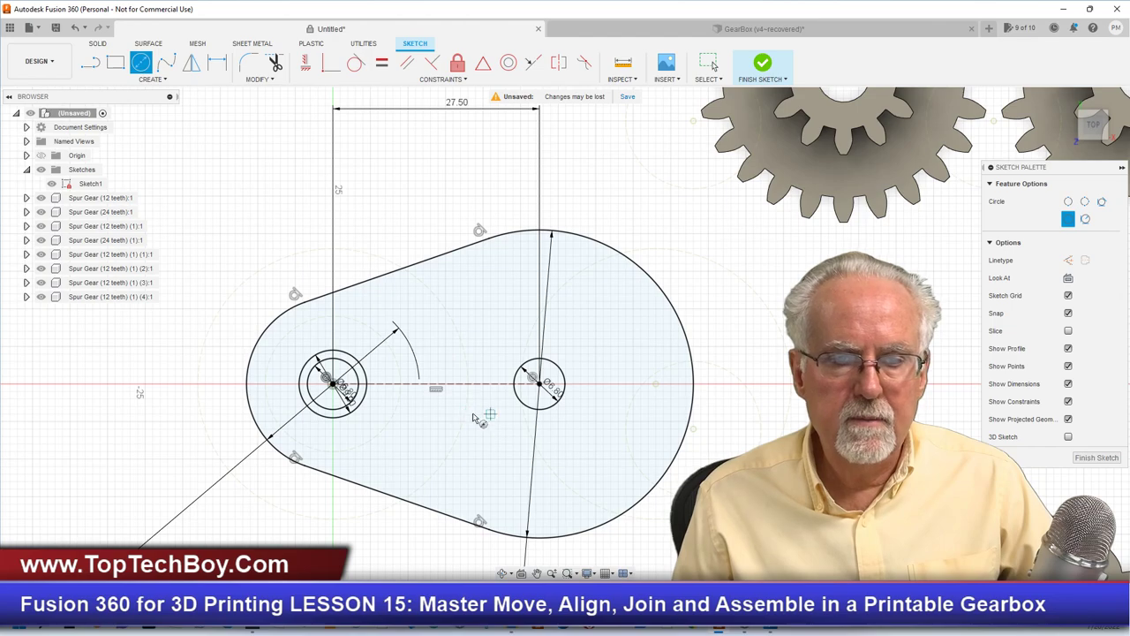
left_click(538, 381)
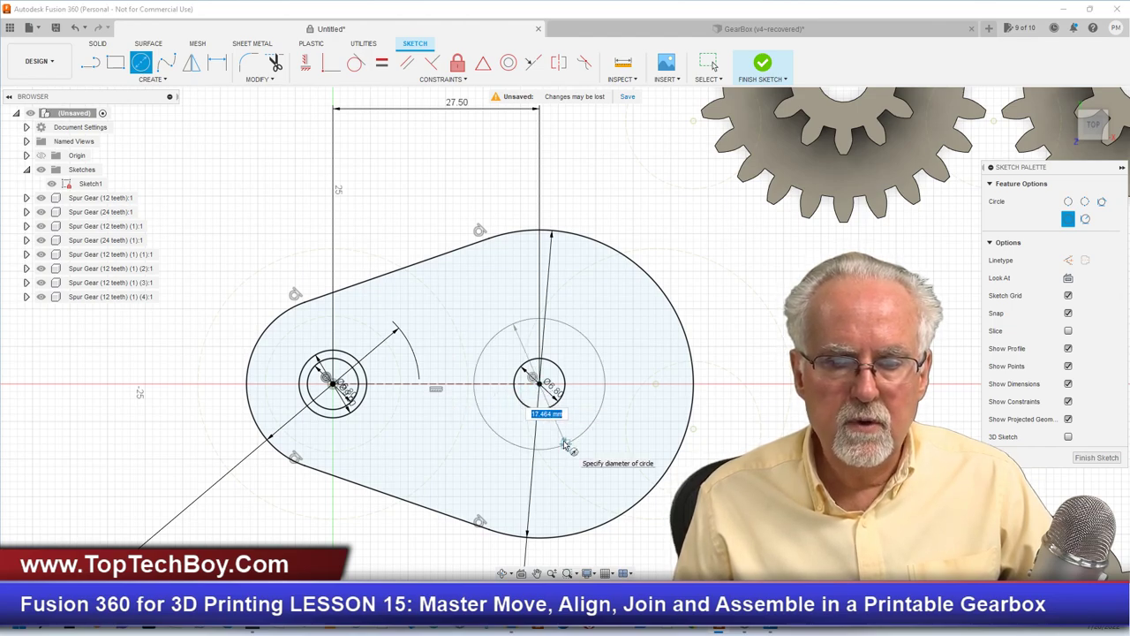
type("9")
key("Return")
key("Escape")
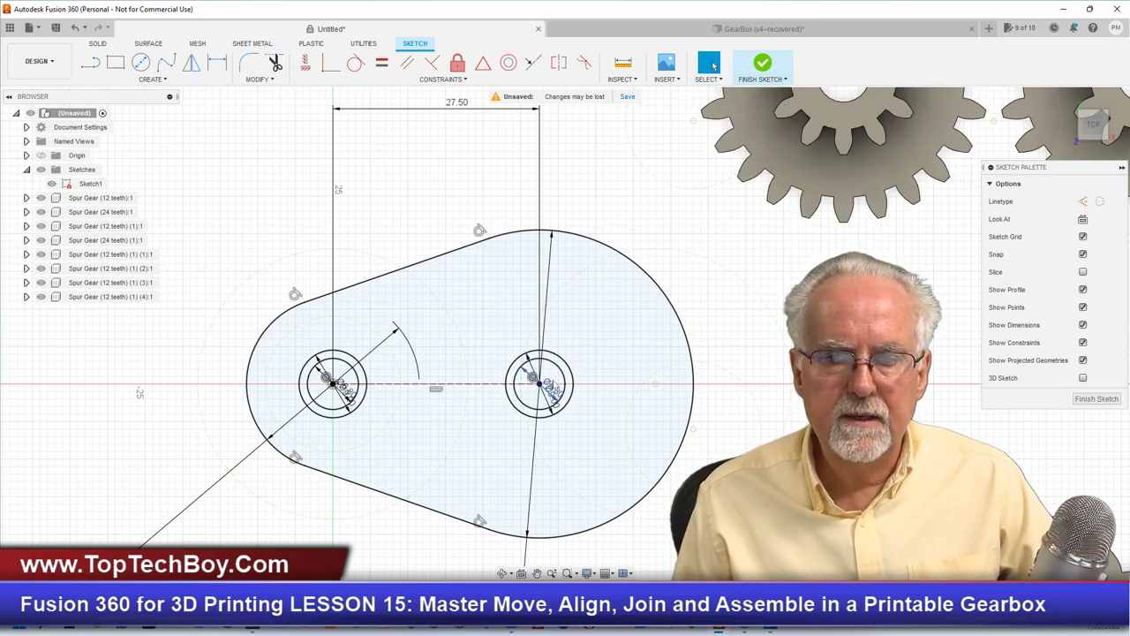
Step: Place Ø6.80 and Ø9.00 diameter dimensions on the hole circles and finish the sketch
key("d")
left_click(535, 351)
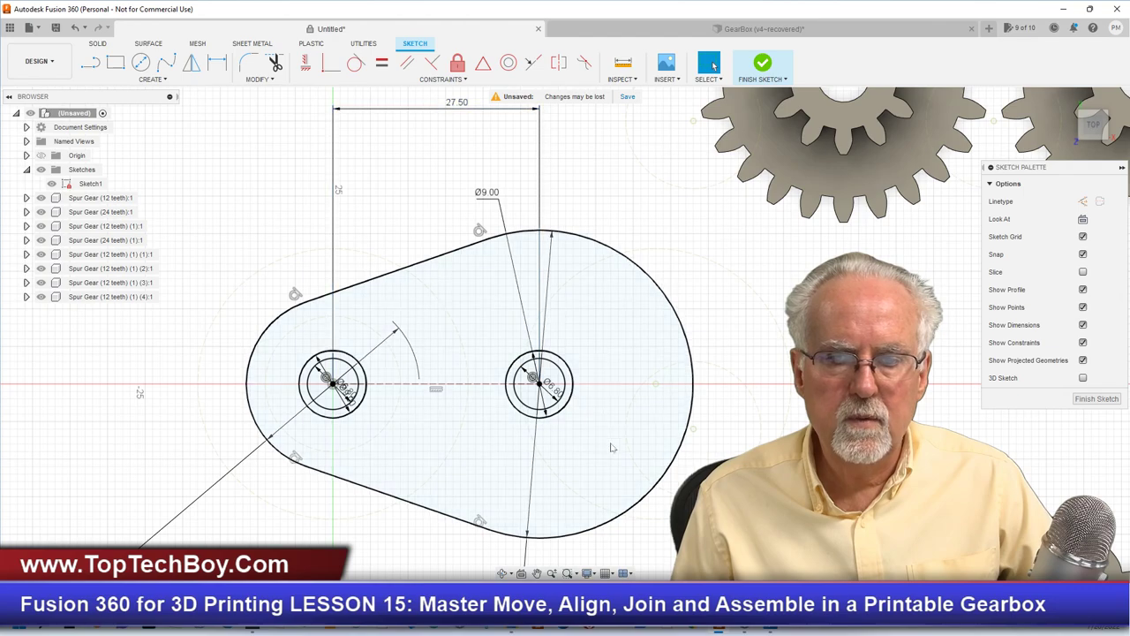
left_click(580, 182)
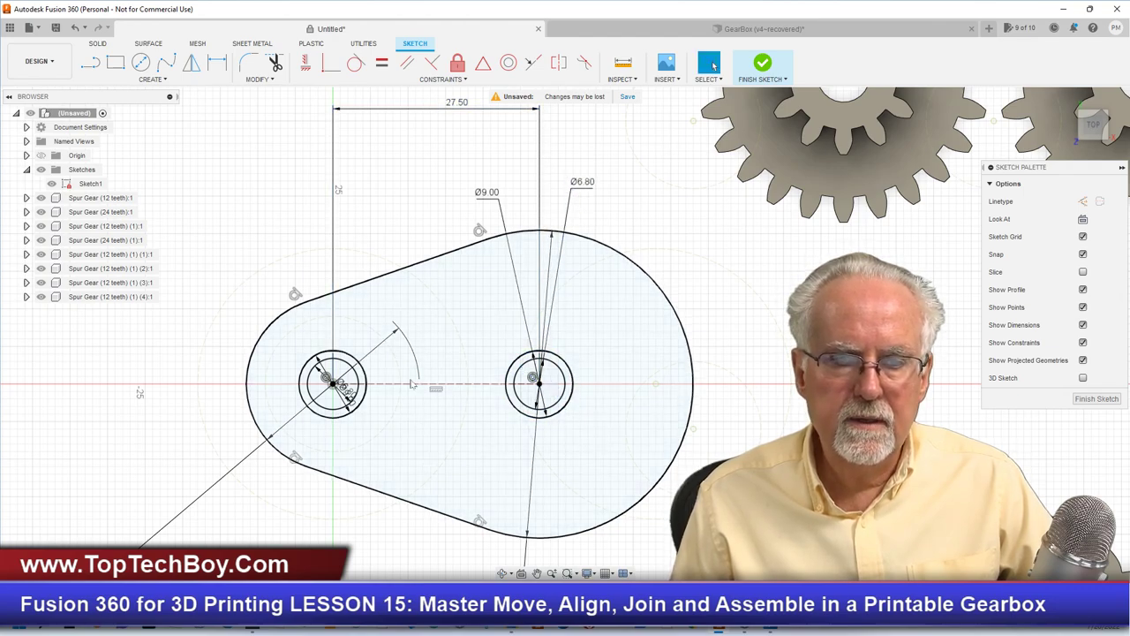
left_click(350, 394)
left_click(221, 258)
left_click(355, 402)
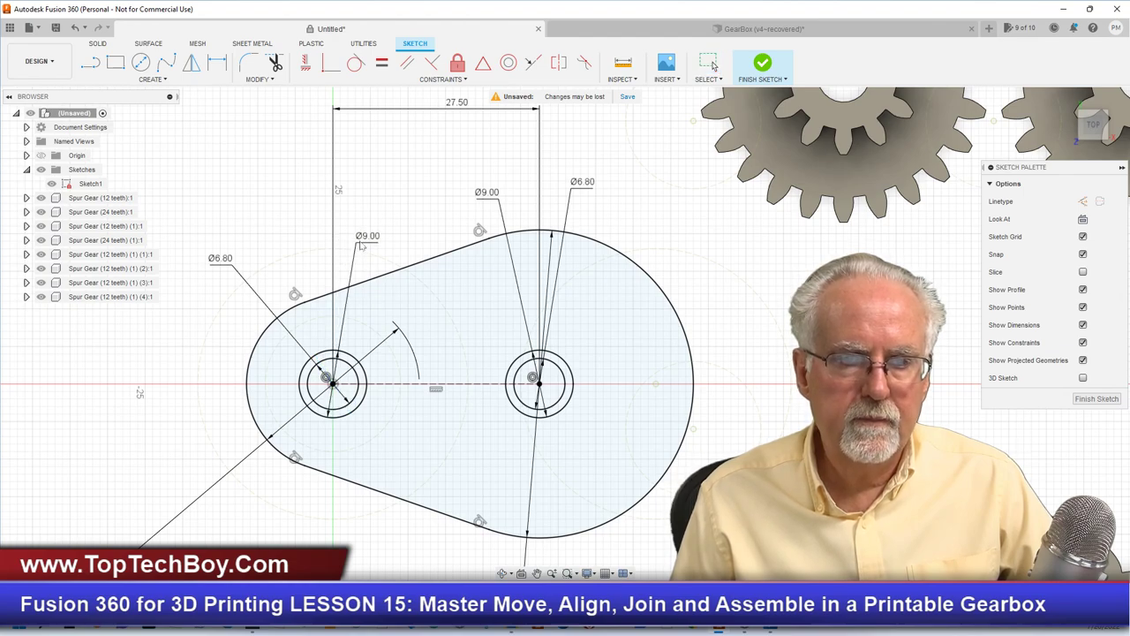
left_click(372, 232)
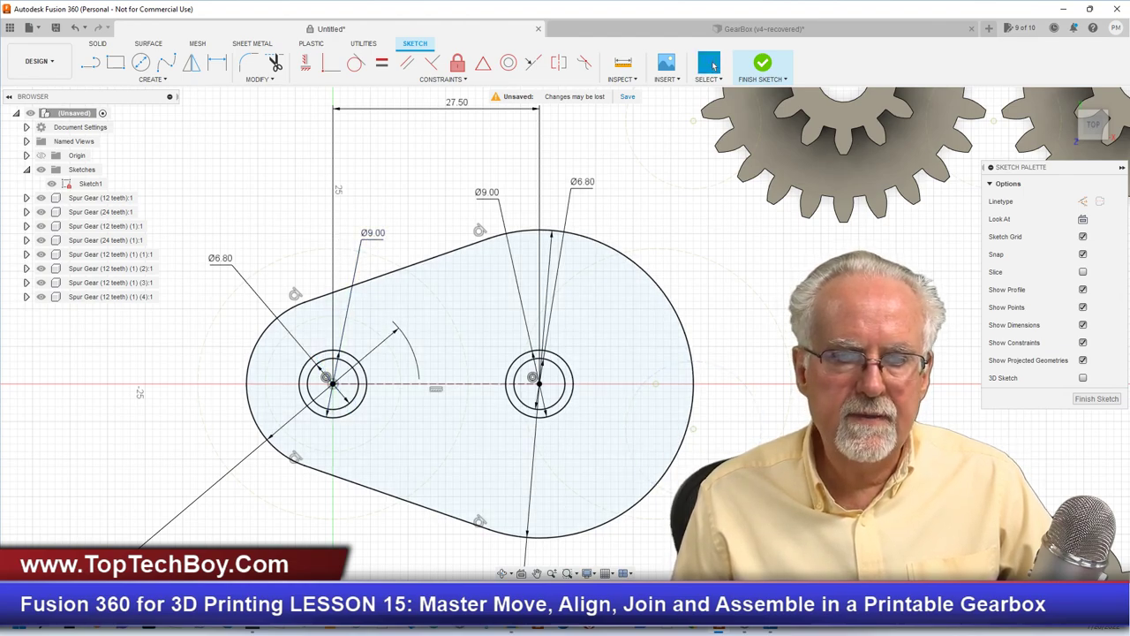
left_click(1096, 399)
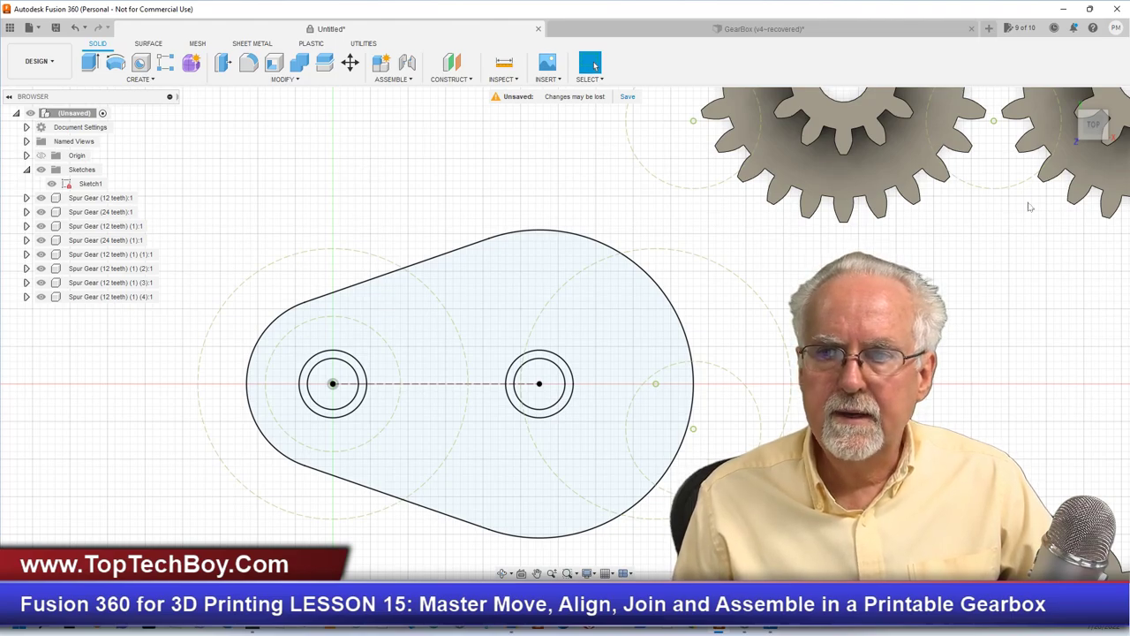
Step: From the home view, select the left inner hole profile and start an Extrude
mouse_move(1068, 98)
left_click(1066, 100)
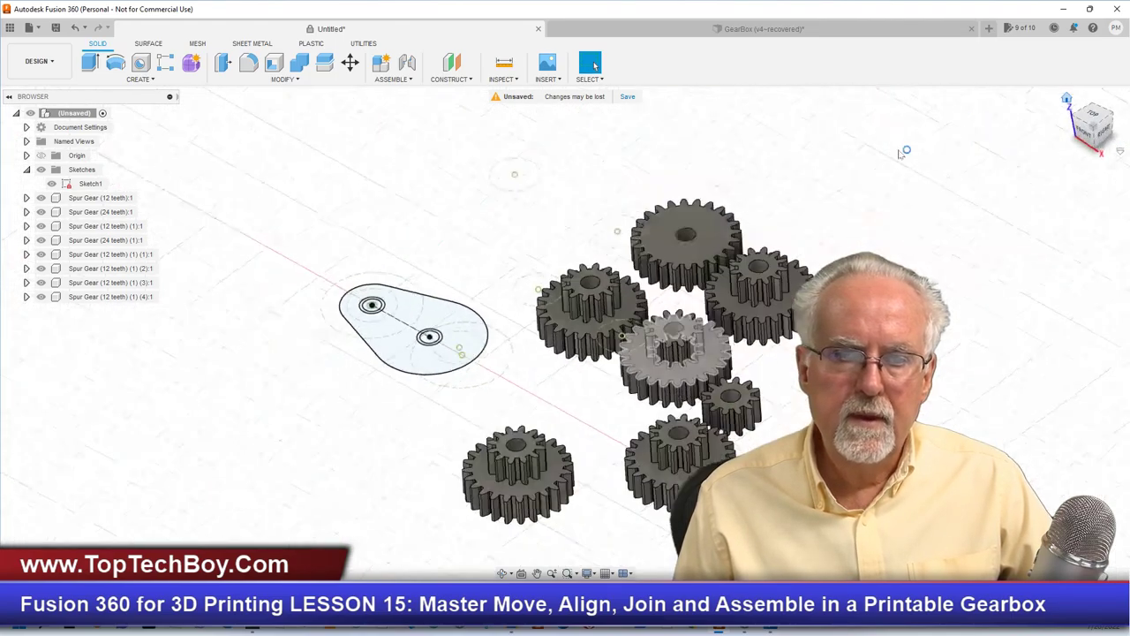
scroll(308, 283, "up", 5)
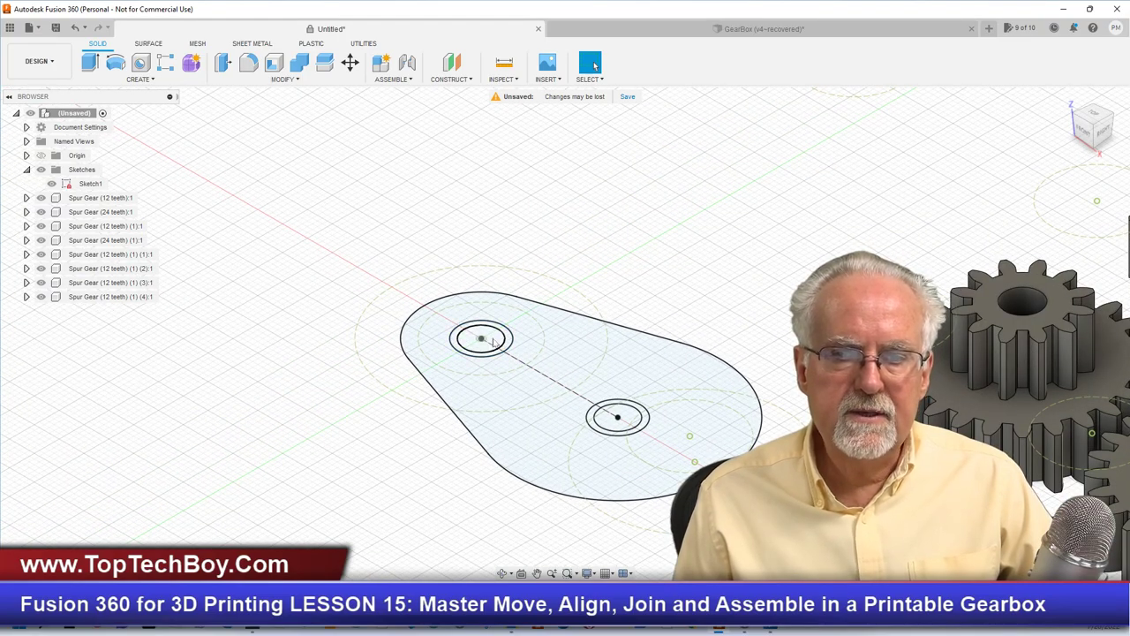
left_click(481, 339)
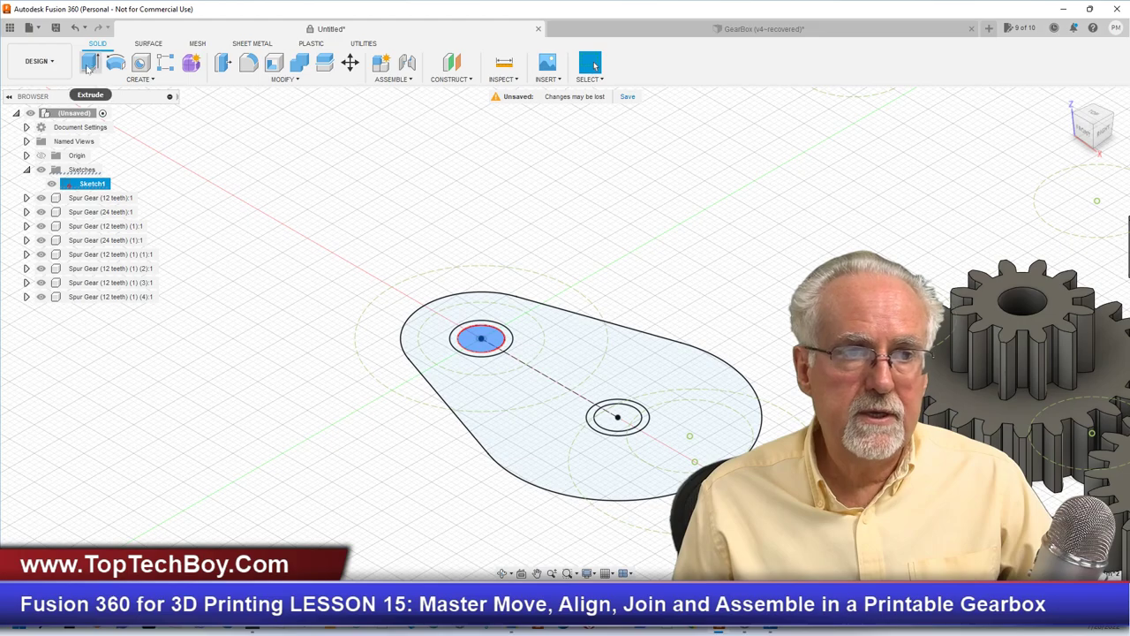
left_click(88, 66)
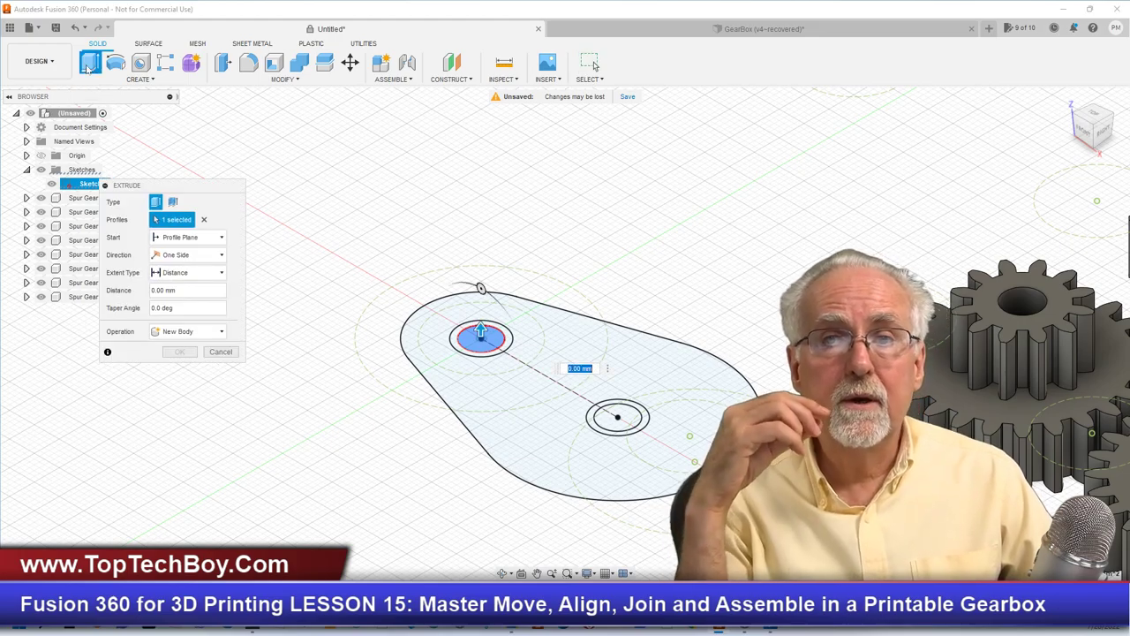
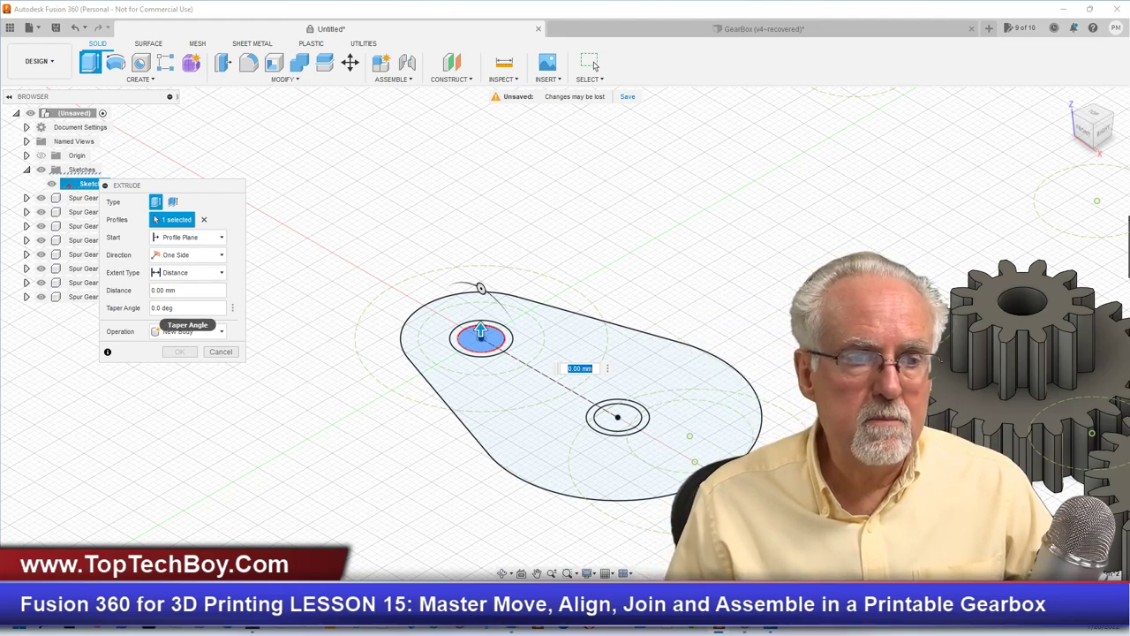
Step: Extrude the first small circle 77 mm to form the first shaft
left_click(115, 295)
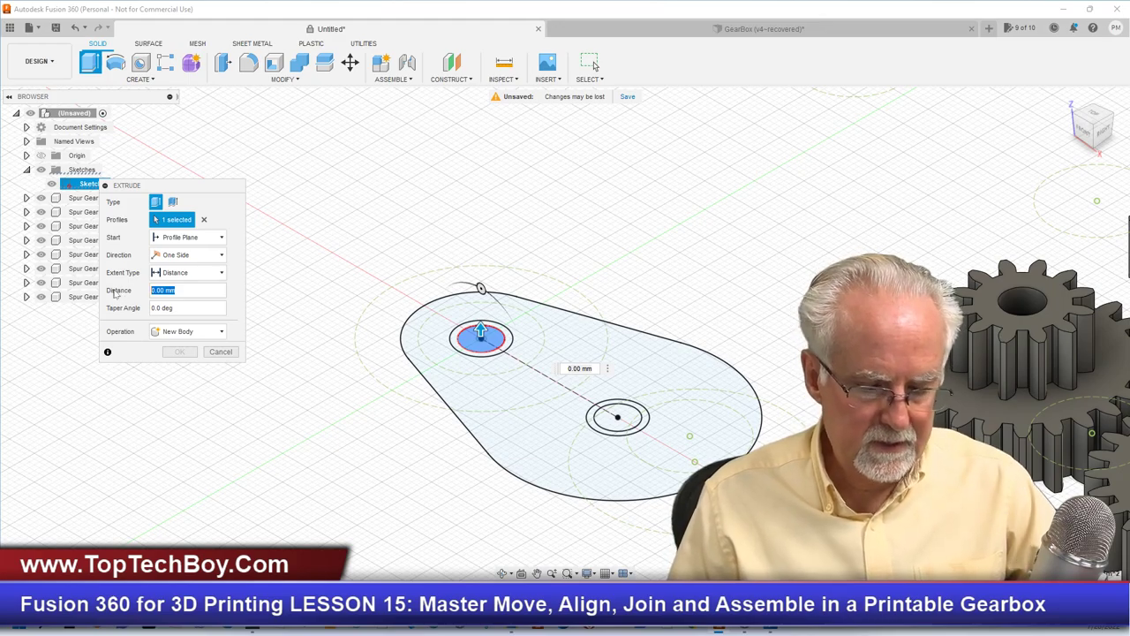
type("77")
key("Return")
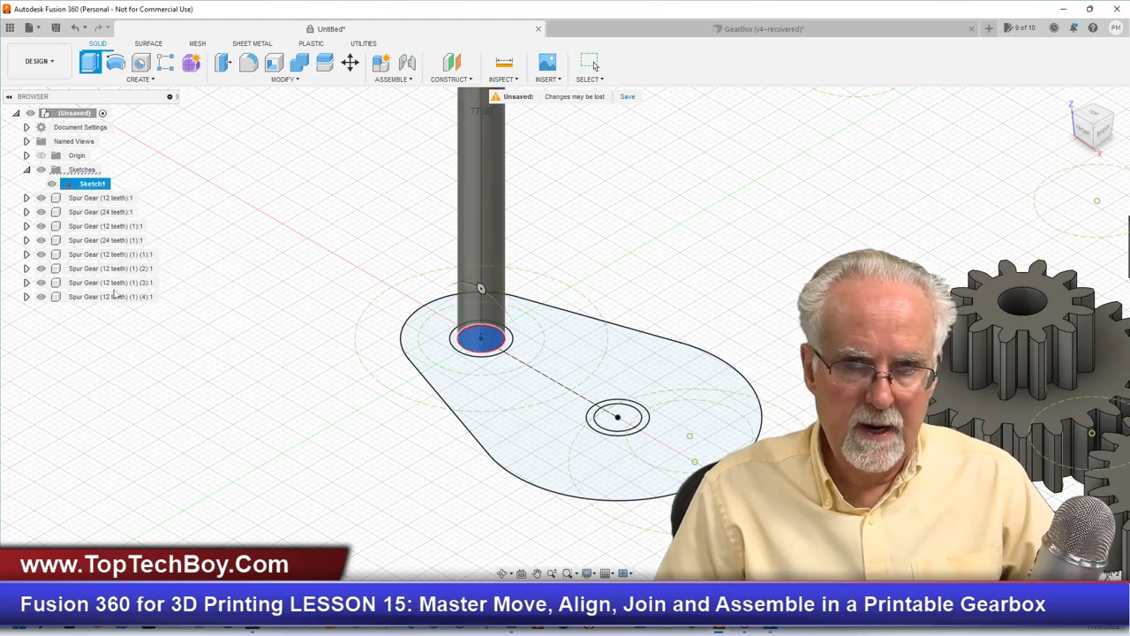
Step: Extrude the other circle To Object, ending at the first shaft's top face
left_click(52, 197)
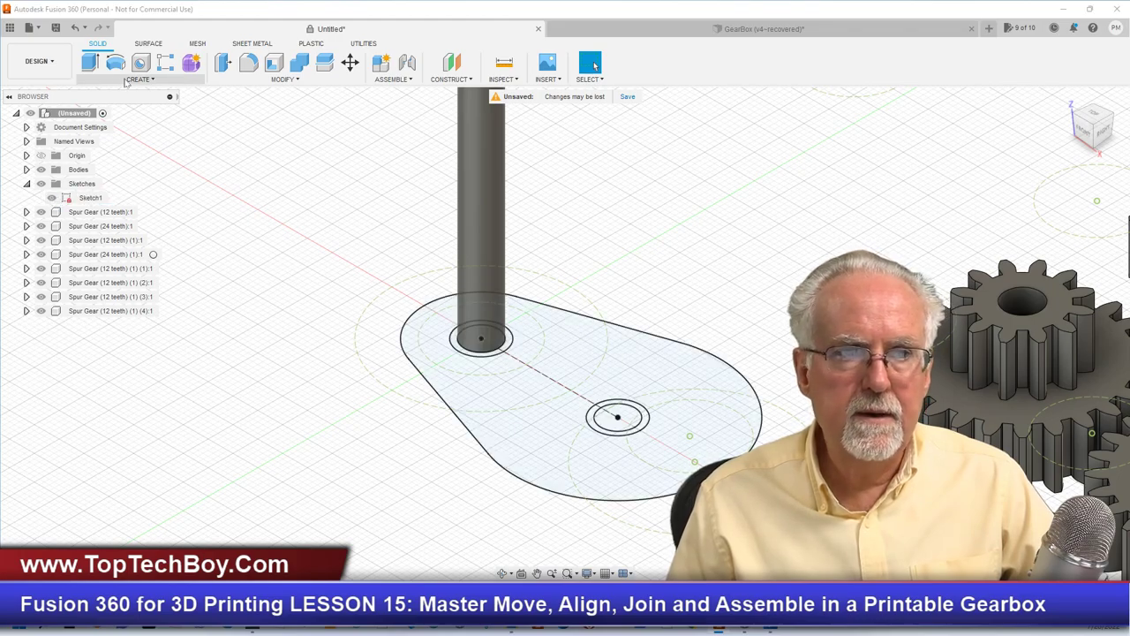
left_click(89, 62)
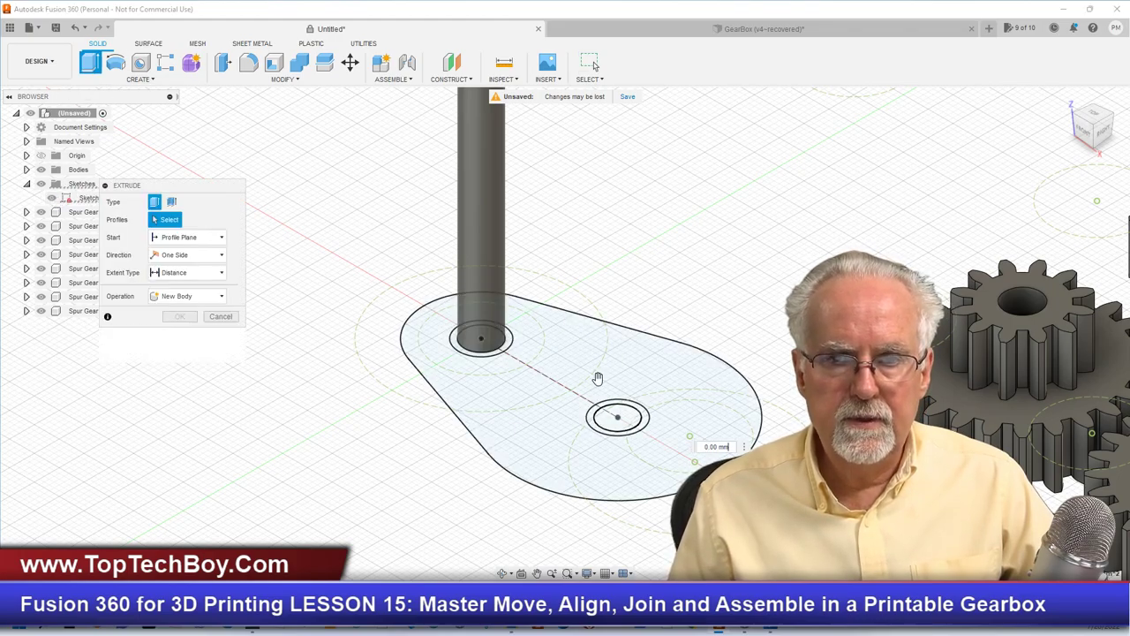
left_click(618, 415)
scroll(397, 284, "down", 3)
scroll(429, 489, "down", 2)
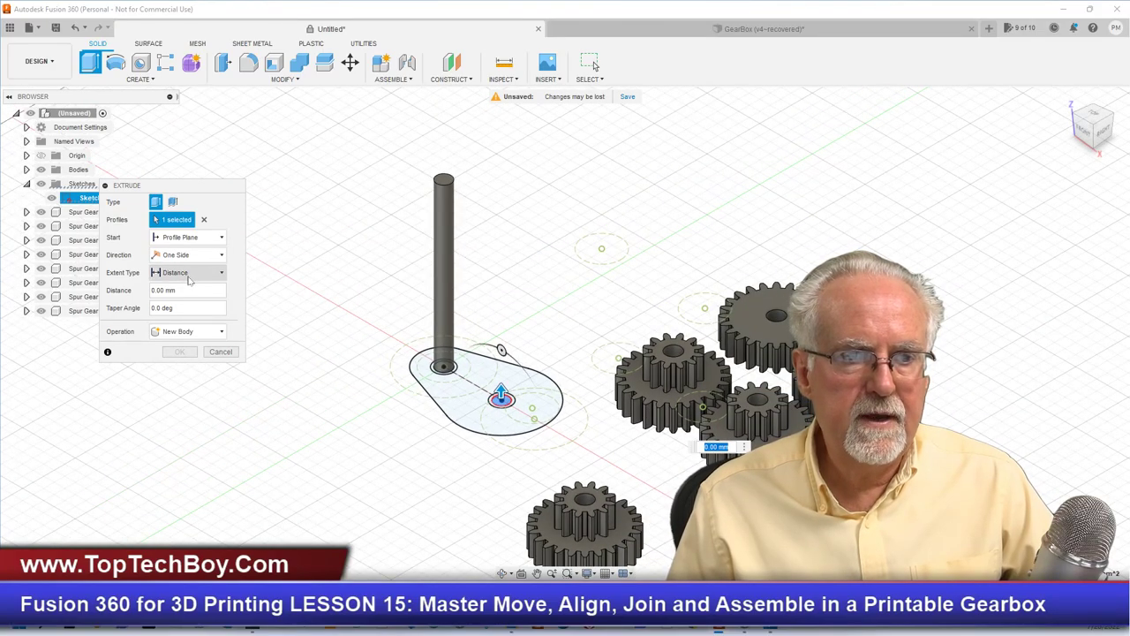
left_click(188, 273)
left_click(187, 301)
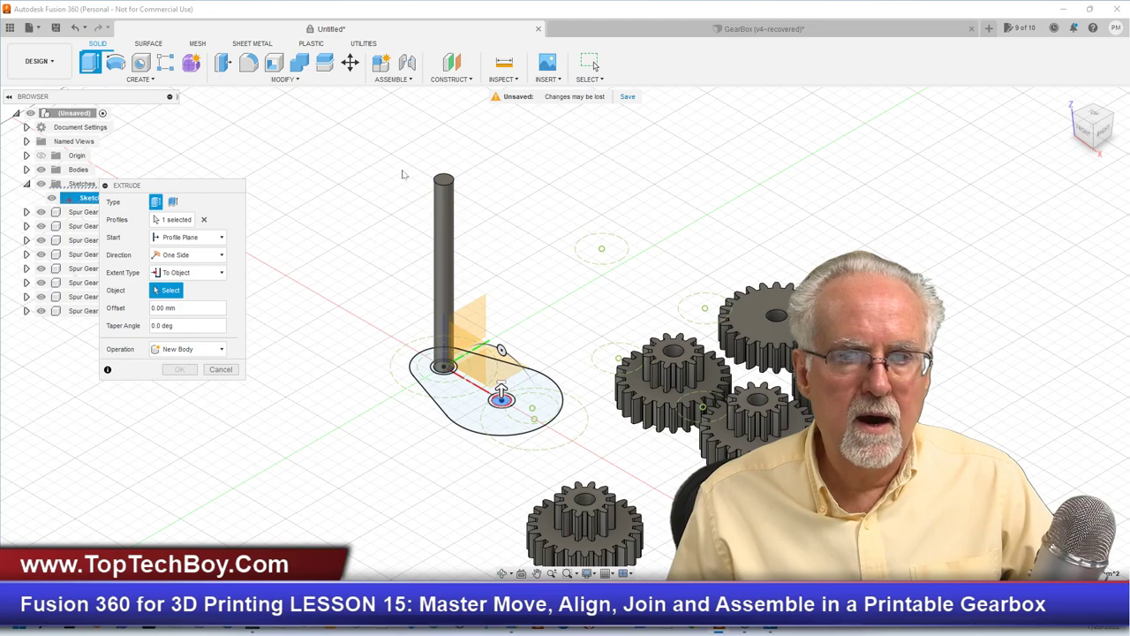
left_click(444, 181)
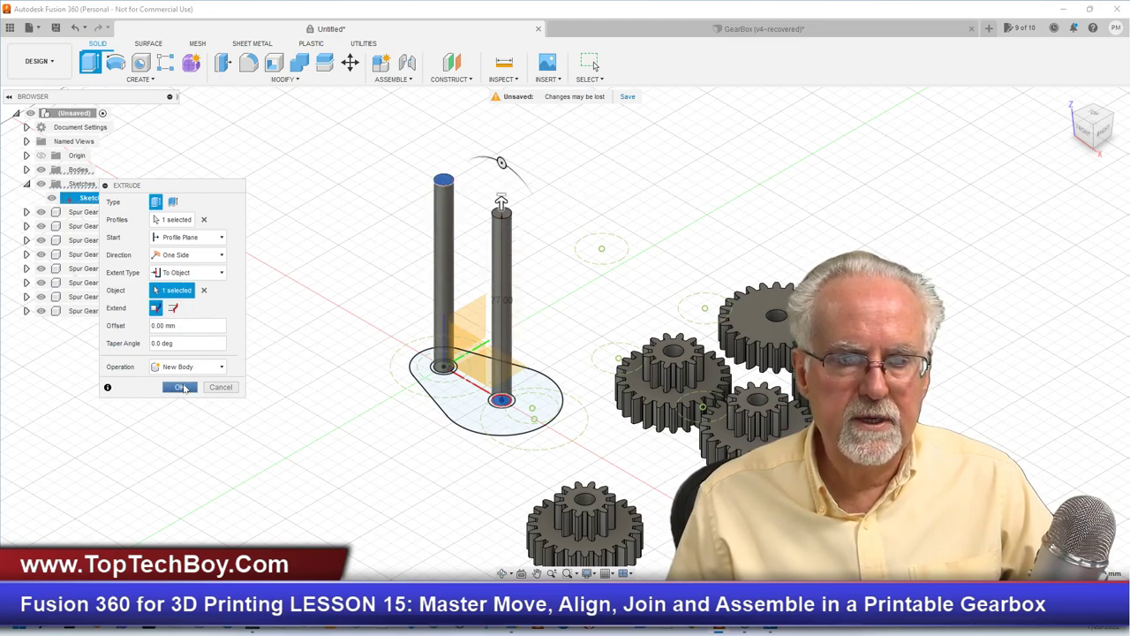
left_click(180, 388)
scroll(444, 379, "down", 2)
scroll(445, 380, "up", 4)
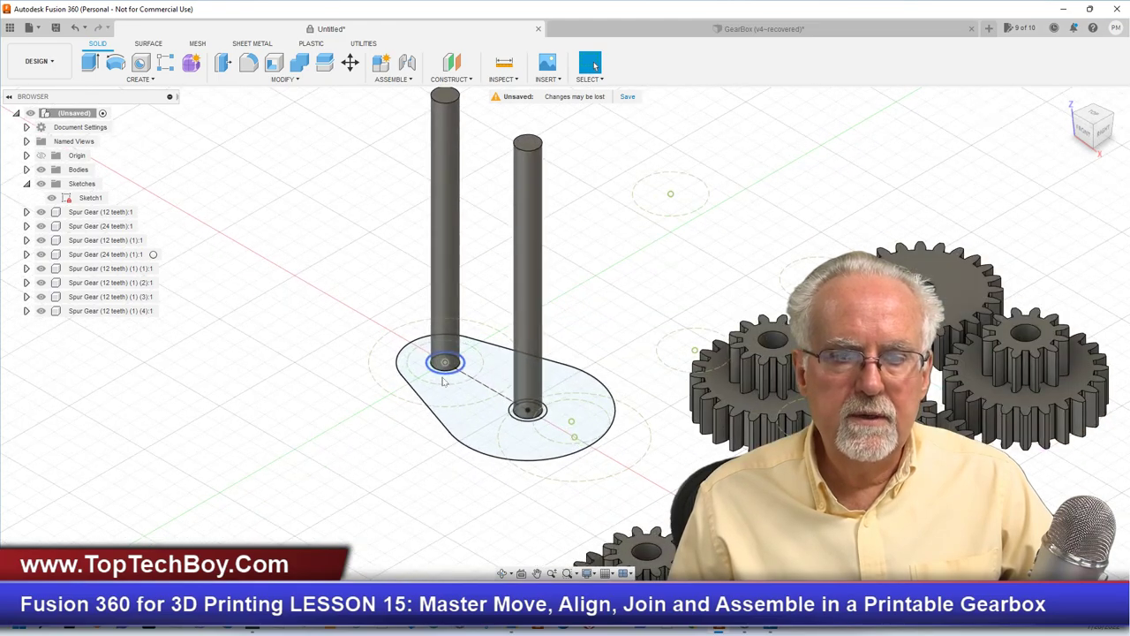
scroll(443, 379, "up", 5)
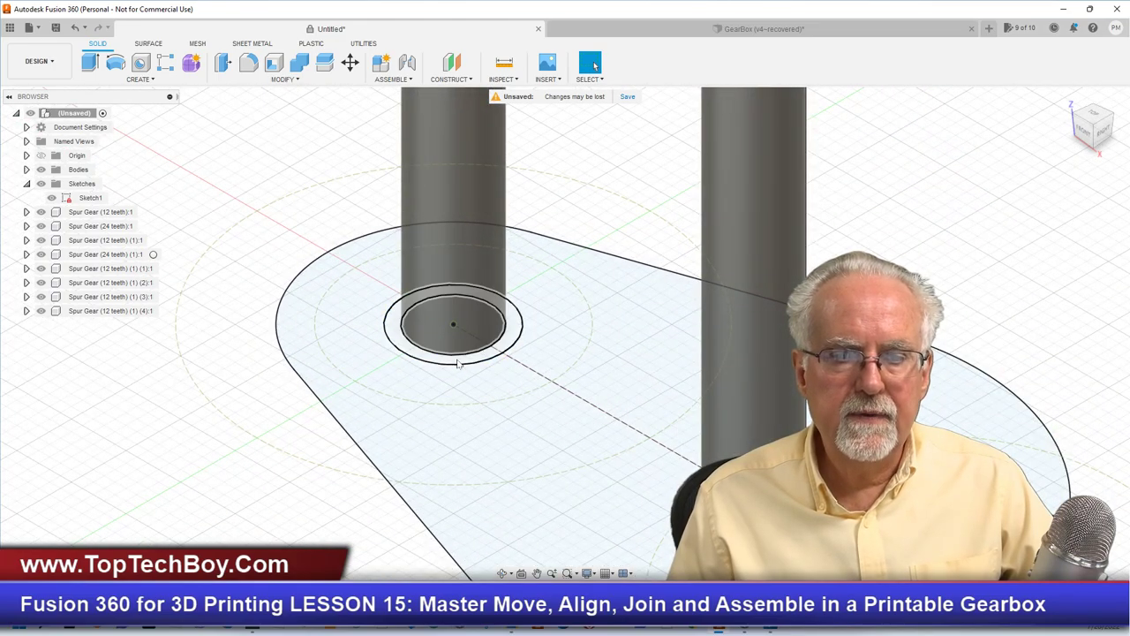
Step: Extrude the ring around the first shaft's base 6 mm as a joined collar
left_click(453, 359)
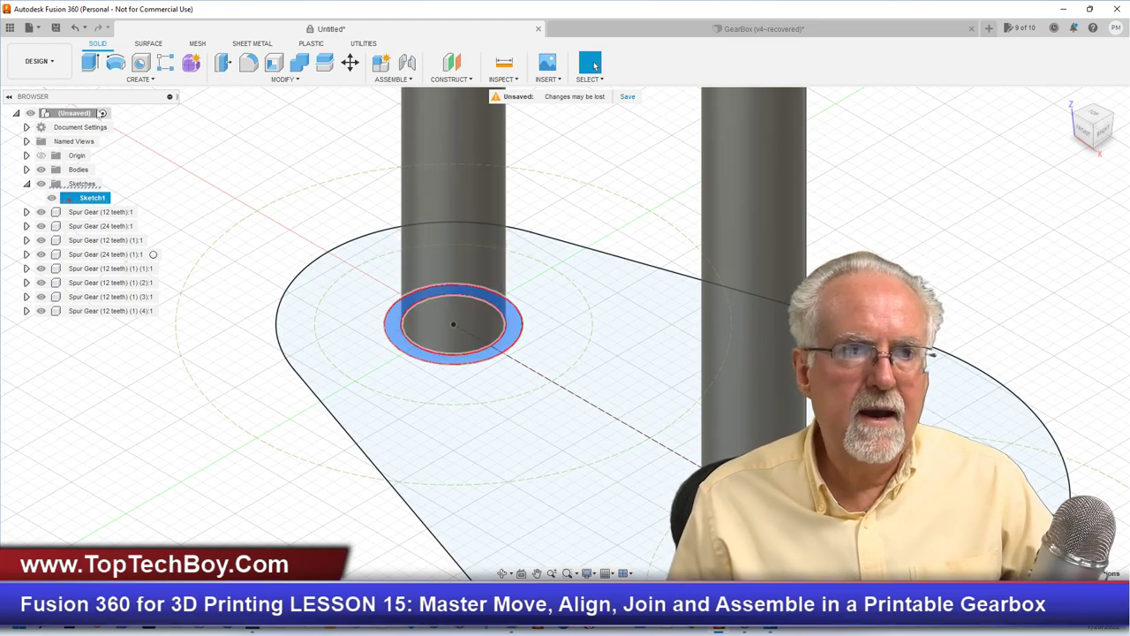
left_click(90, 61)
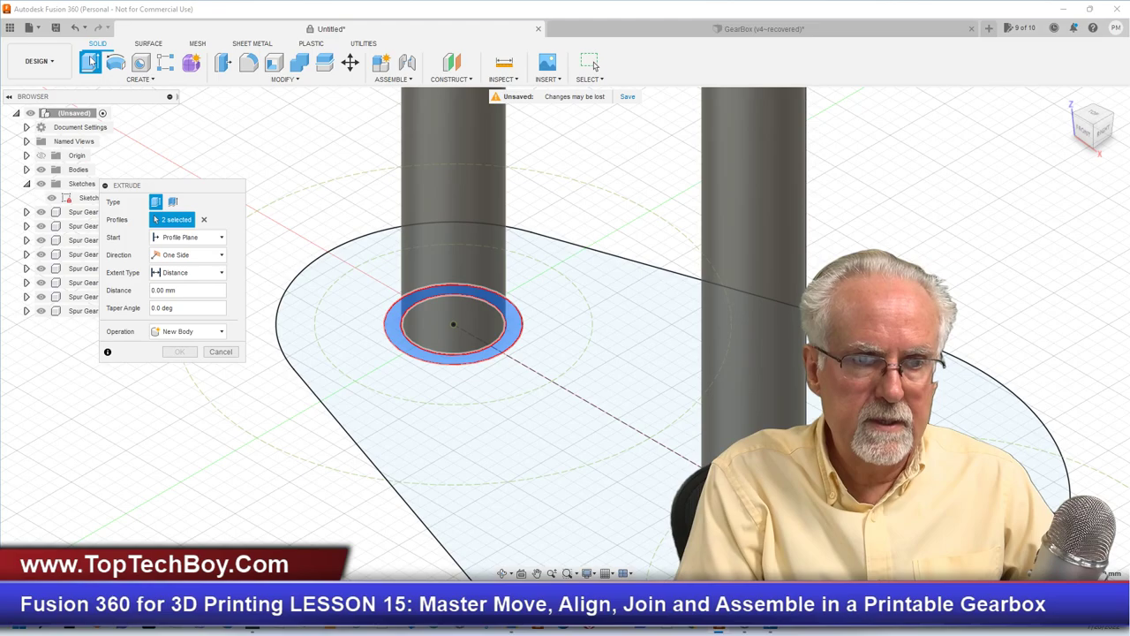
type("6")
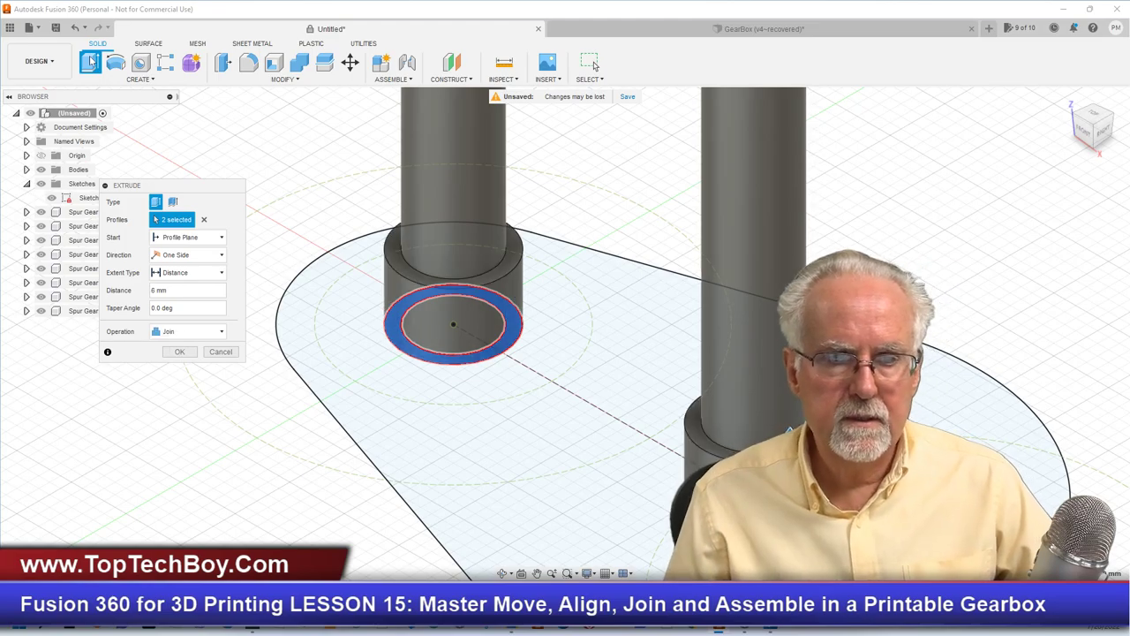
left_click(180, 351)
Step: Extrude the base plate profile 5 mm, joined to the shafts
left_click(520, 506)
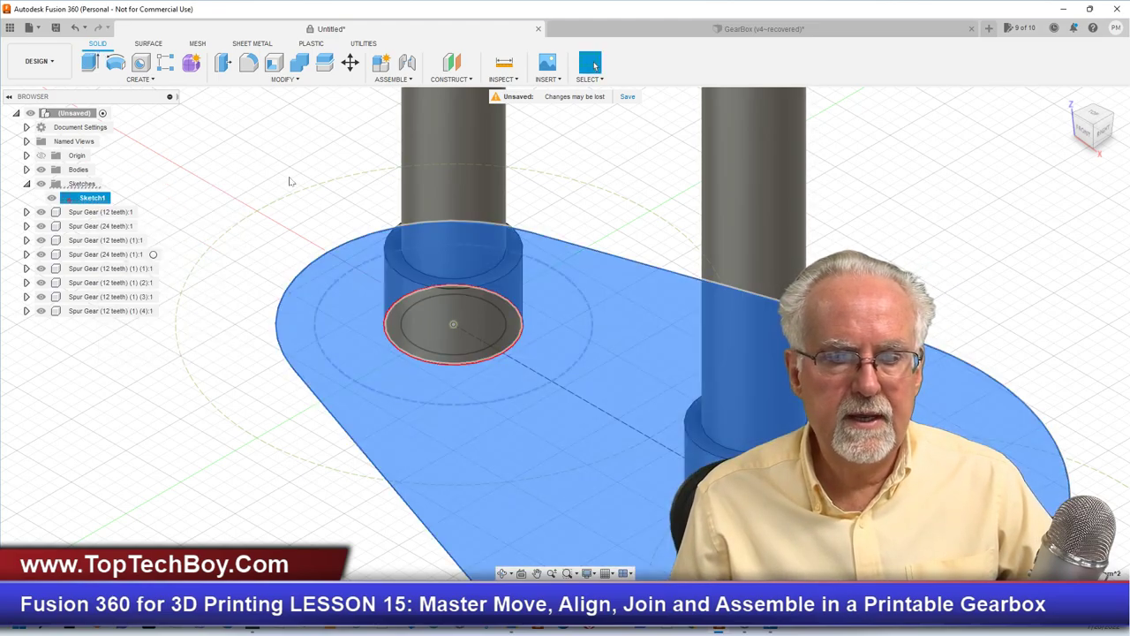
left_click(90, 62)
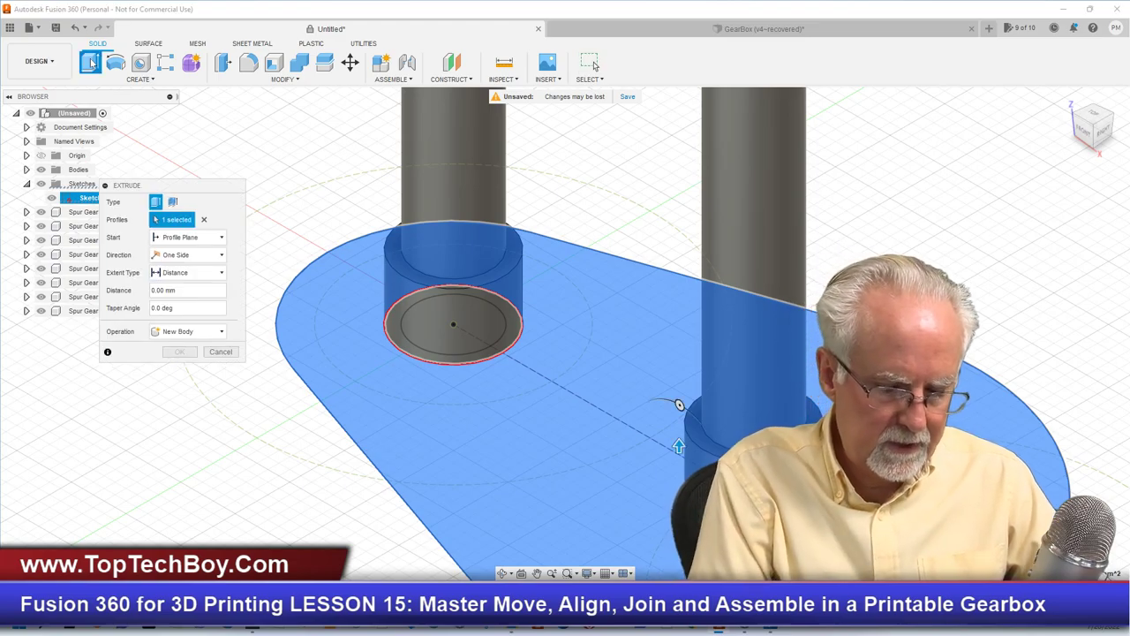
type("5")
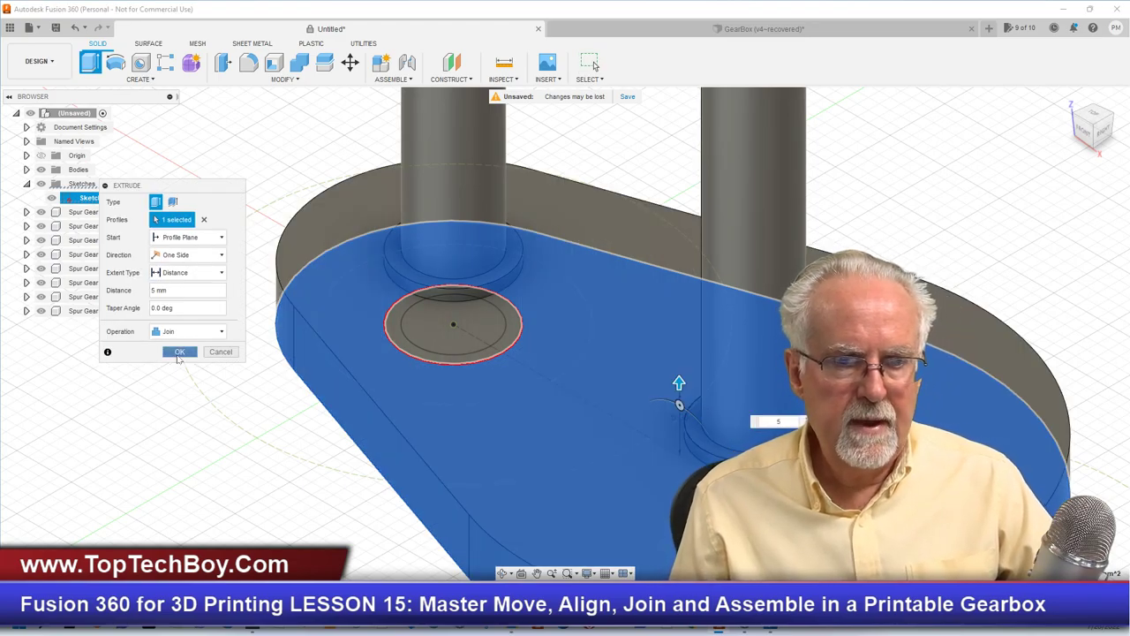
left_click(179, 352)
scroll(759, 318, "down", 6)
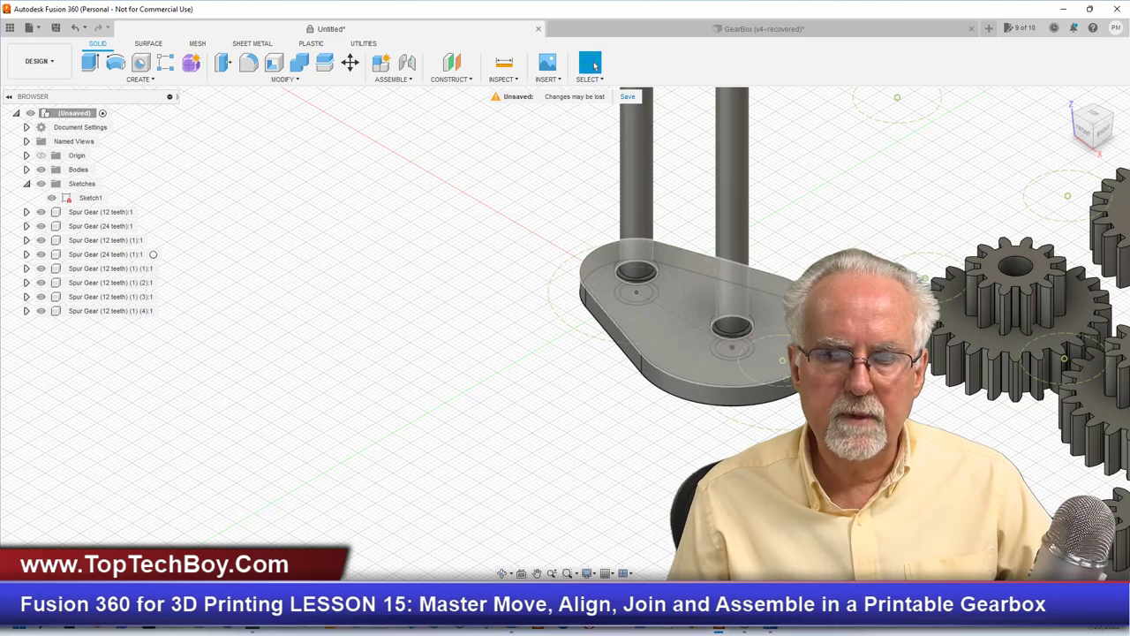
scroll(663, 385, "down", 5)
scroll(711, 287, "up", 4)
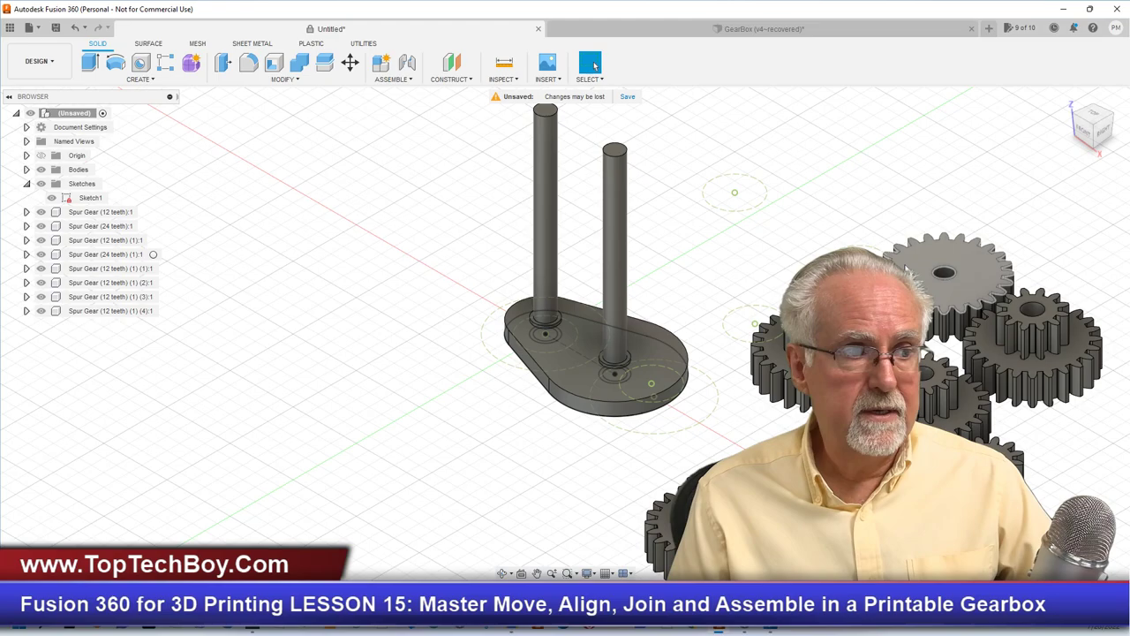
scroll(181, 259, "down", 5)
scroll(583, 349, "up", 3)
scroll(568, 347, "down", 3)
scroll(334, 280, "up", 2)
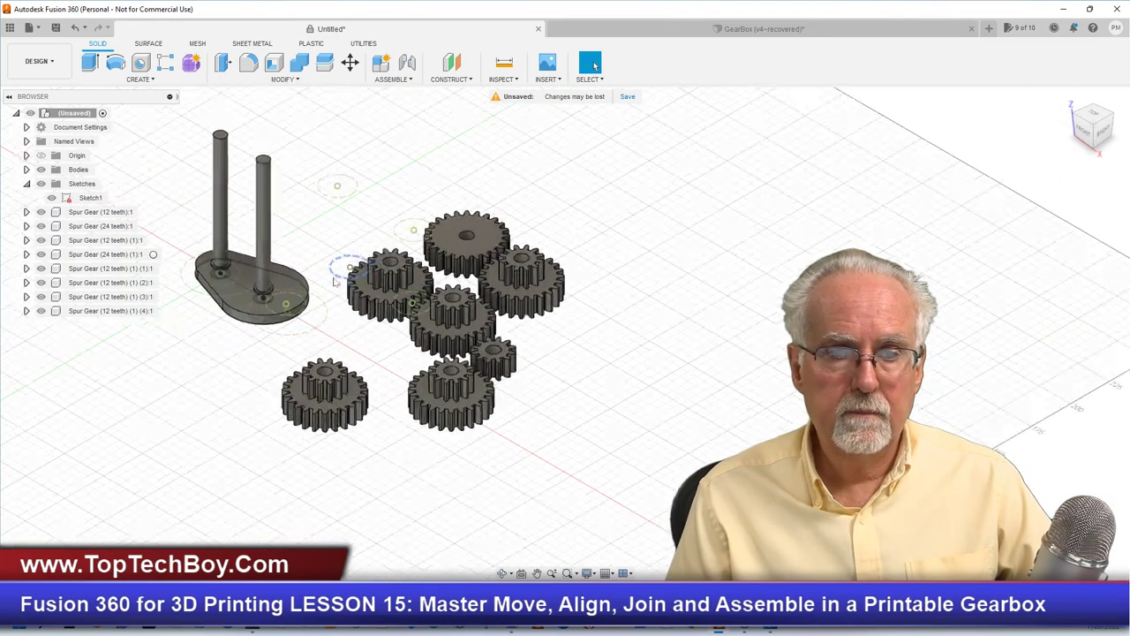
scroll(334, 281, "up", 2)
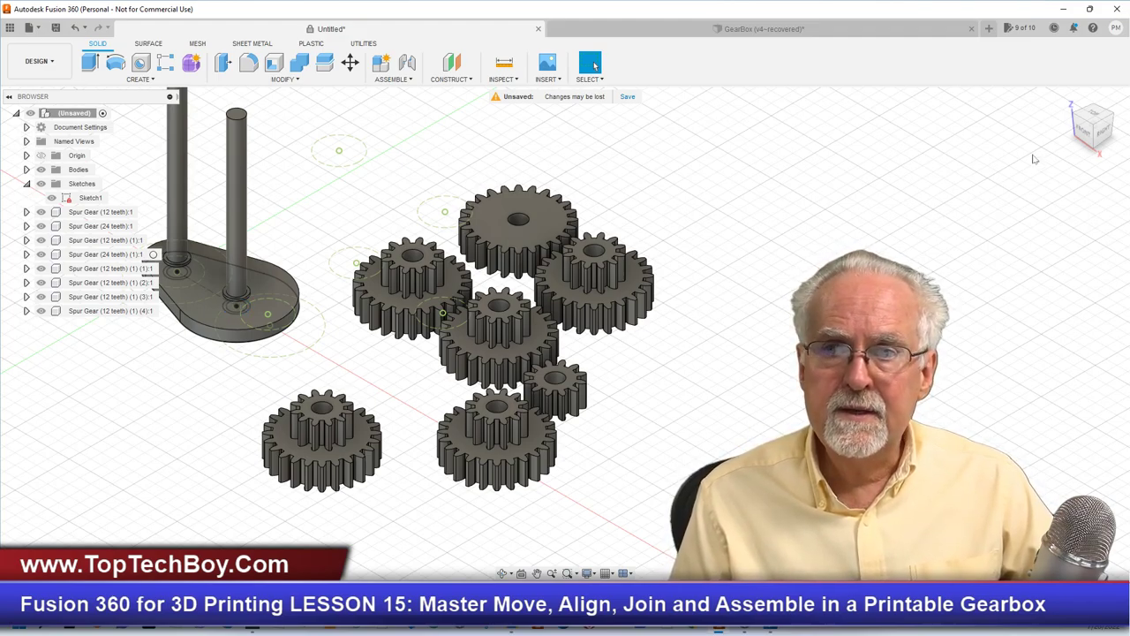
left_click(1084, 132)
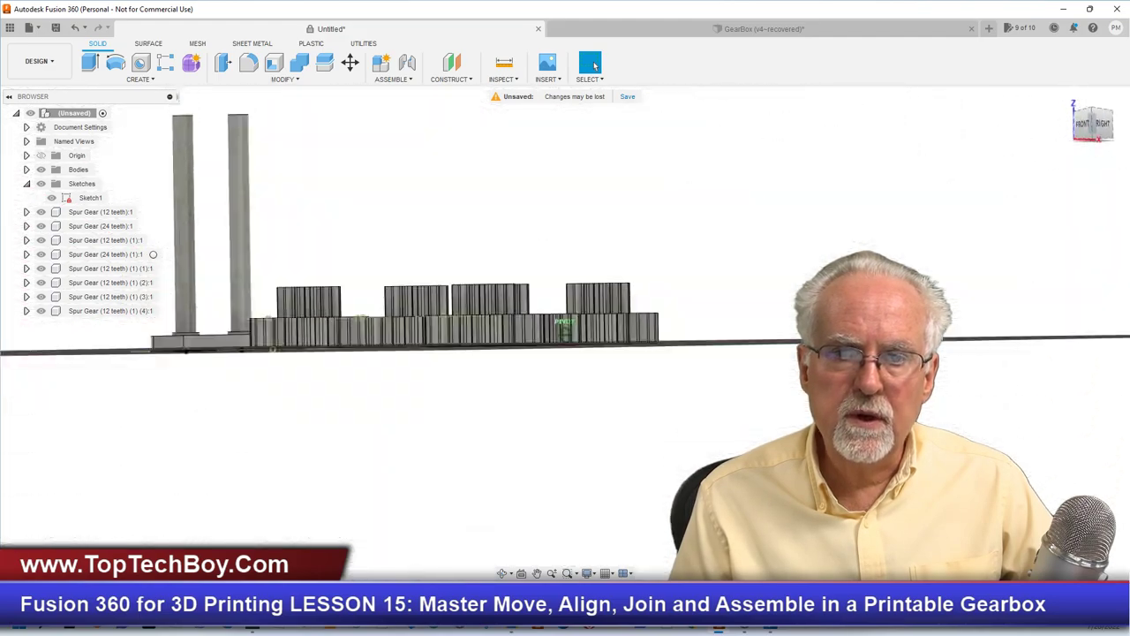
left_click(1077, 130)
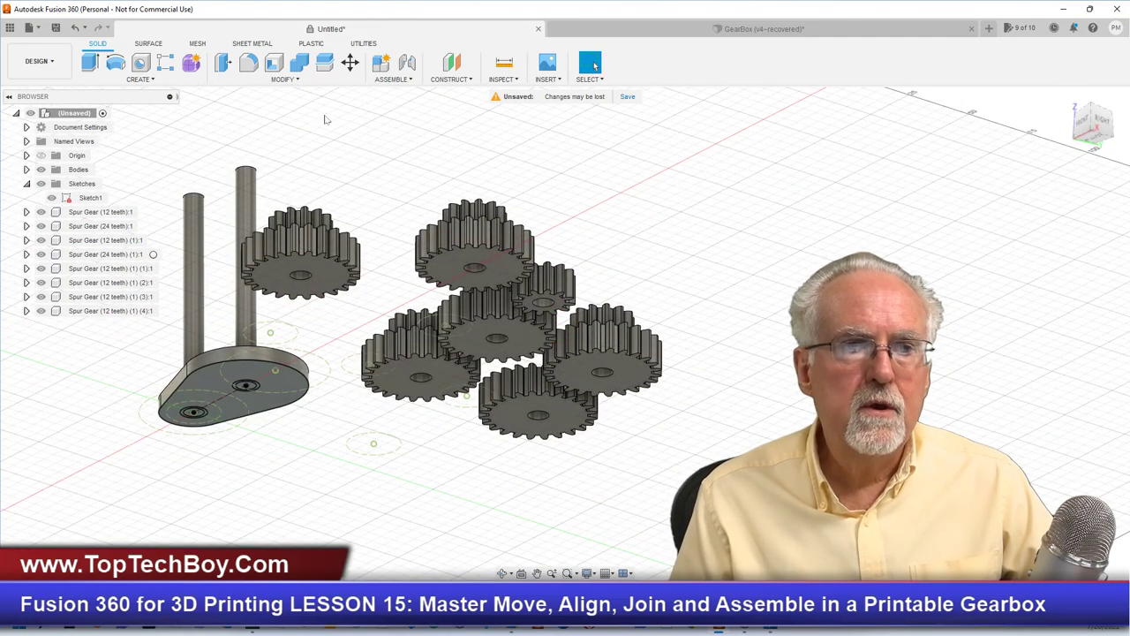
left_click(298, 78)
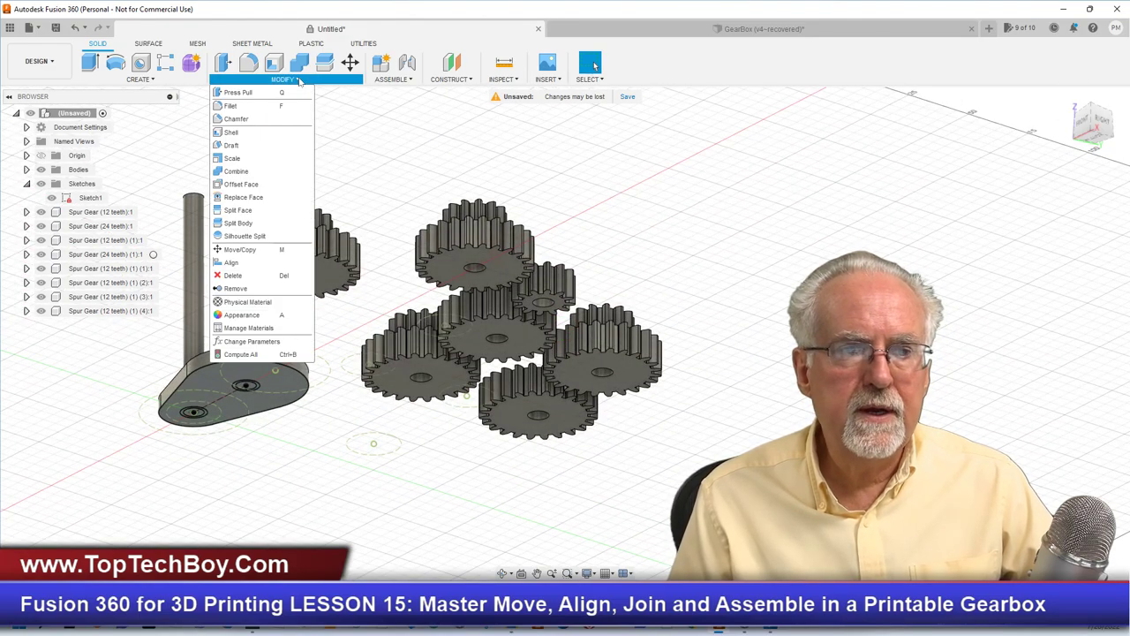
Step: Align the 24-tooth gear's hole to the base hole edge, seating it on the second shaft
left_click(261, 264)
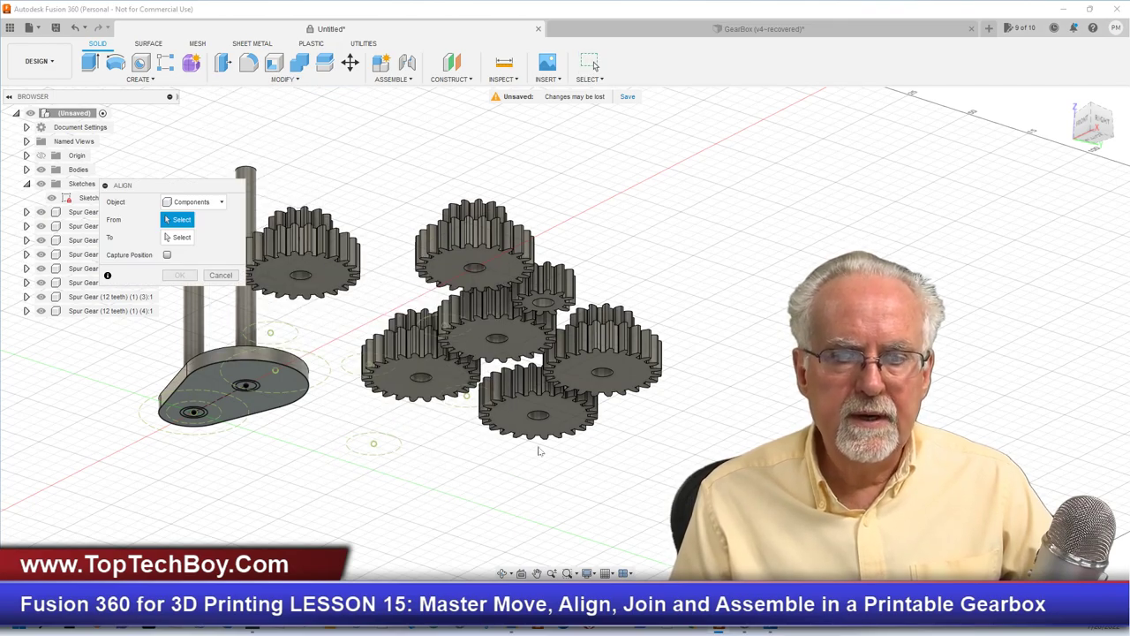
scroll(530, 419, "up", 5)
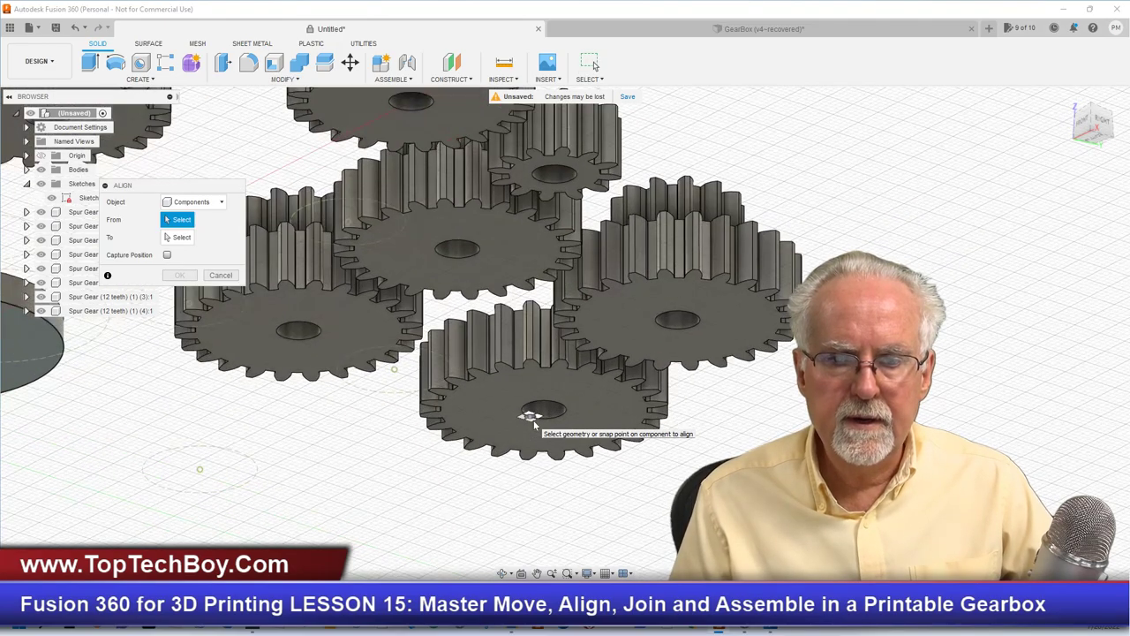
scroll(518, 399, "up", 5)
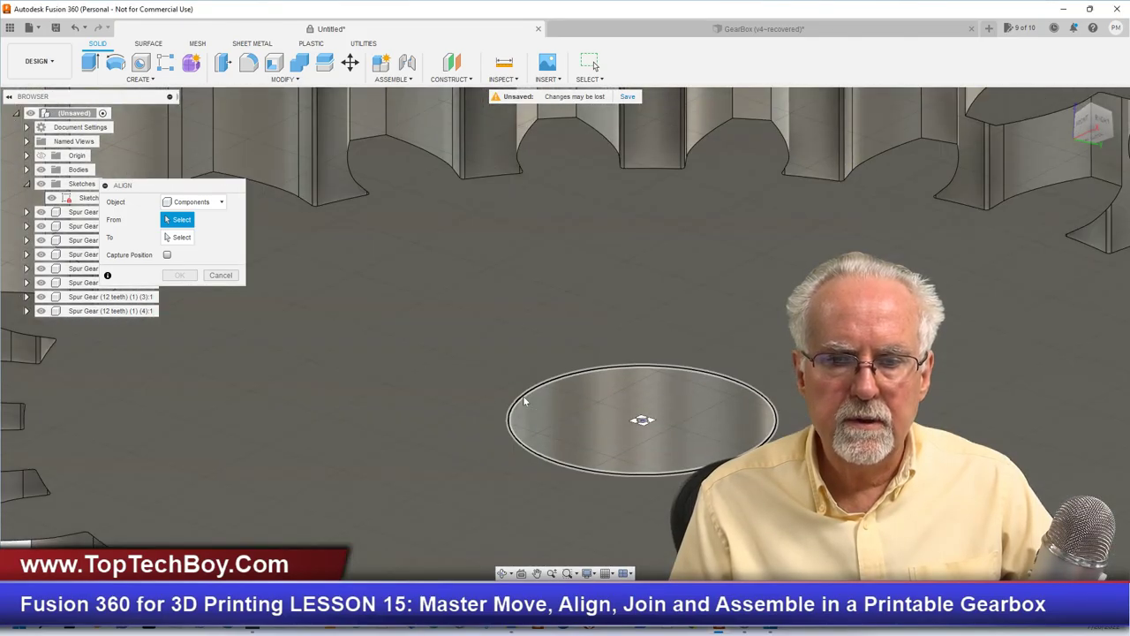
left_click(519, 401)
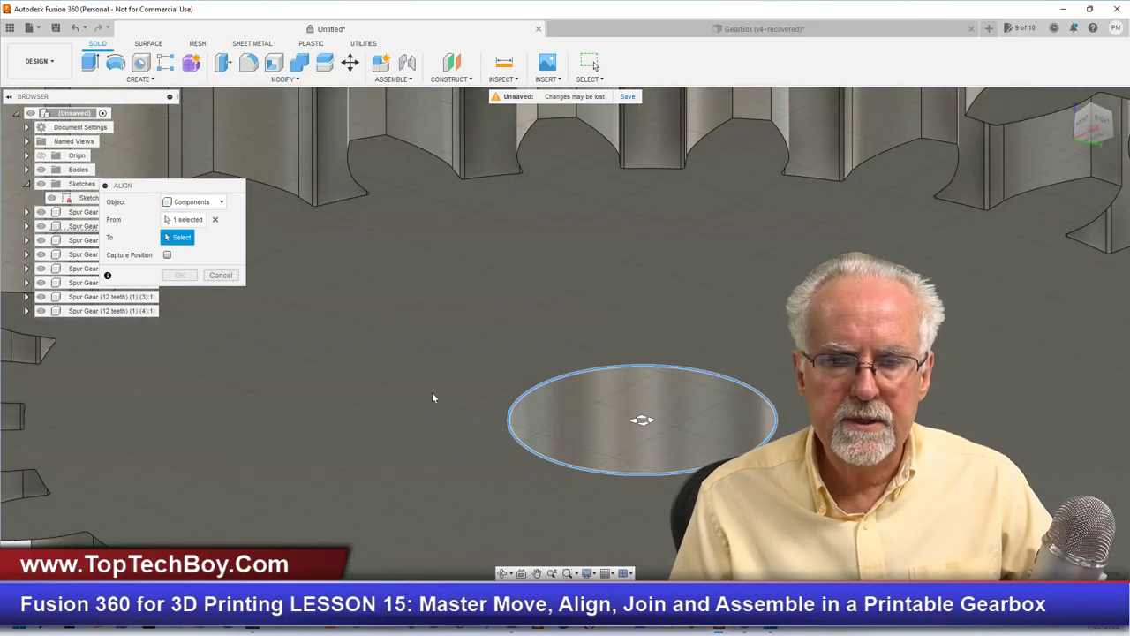
scroll(414, 391, "down", 3)
scroll(414, 391, "down", 5)
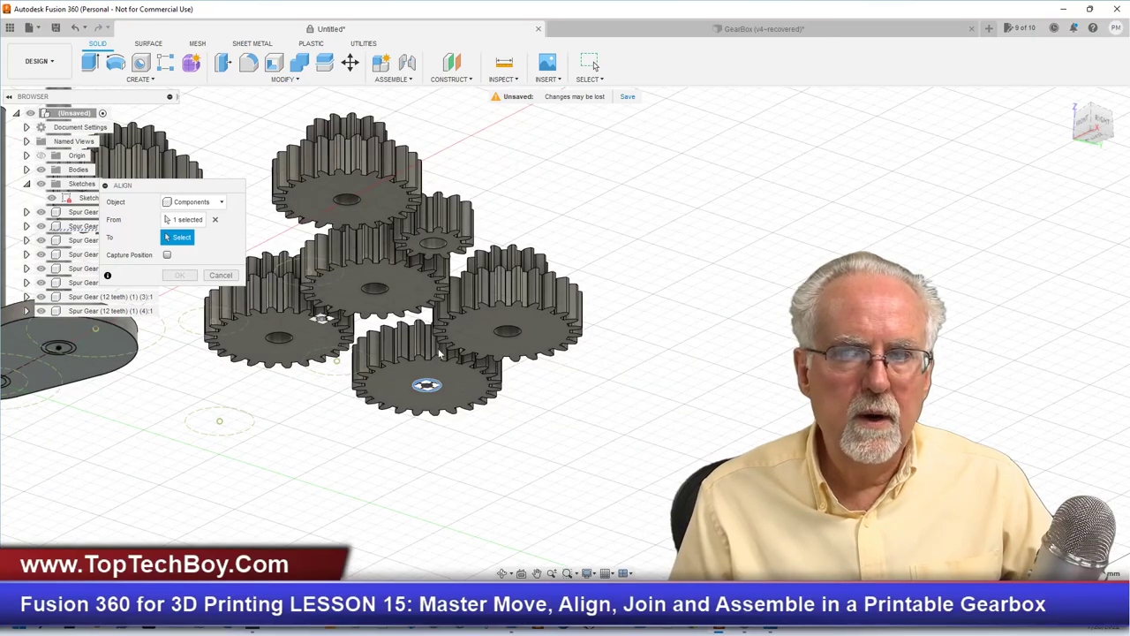
middle_click_drag(566, 333, 627, 331, "shift")
scroll(627, 331, "down", 3)
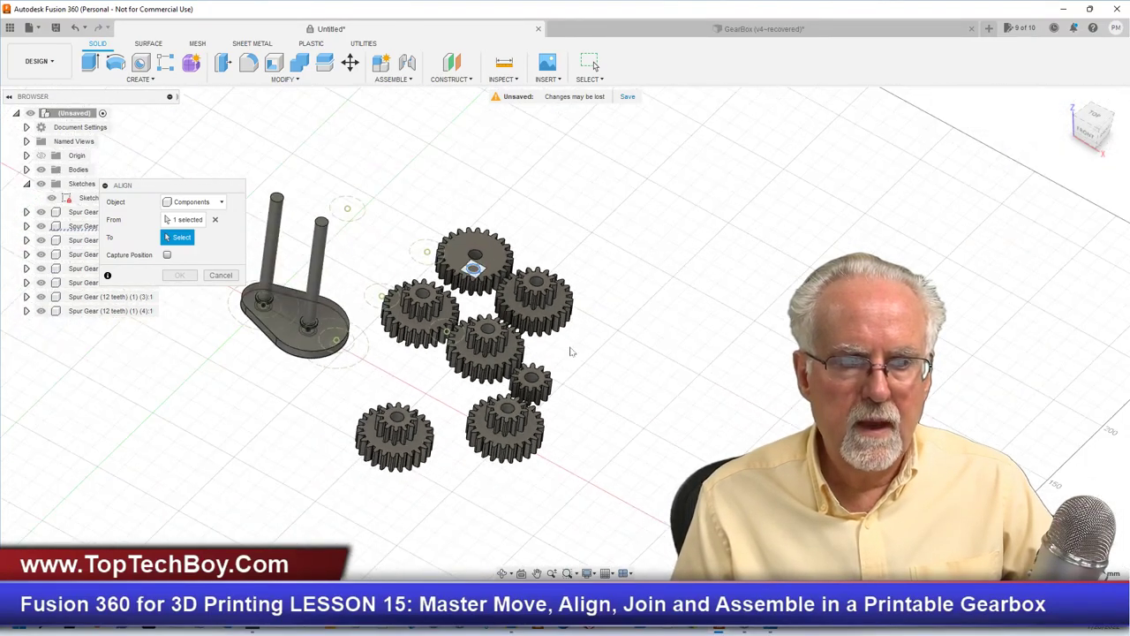
scroll(409, 161, "up", 5)
scroll(409, 159, "up", 2)
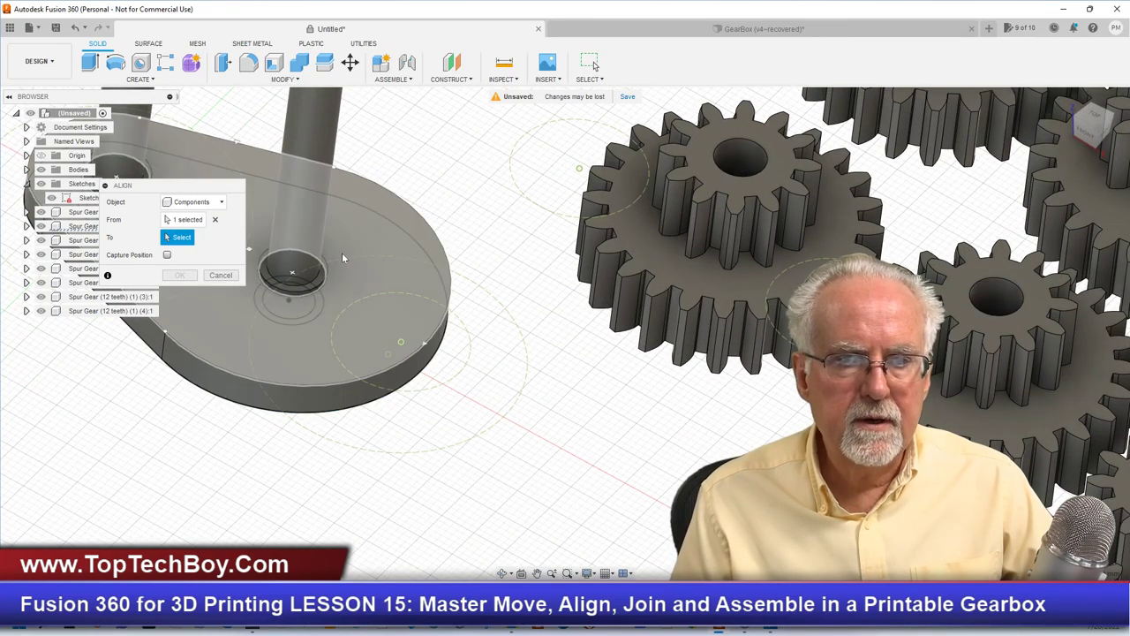
scroll(344, 258, "up", 5)
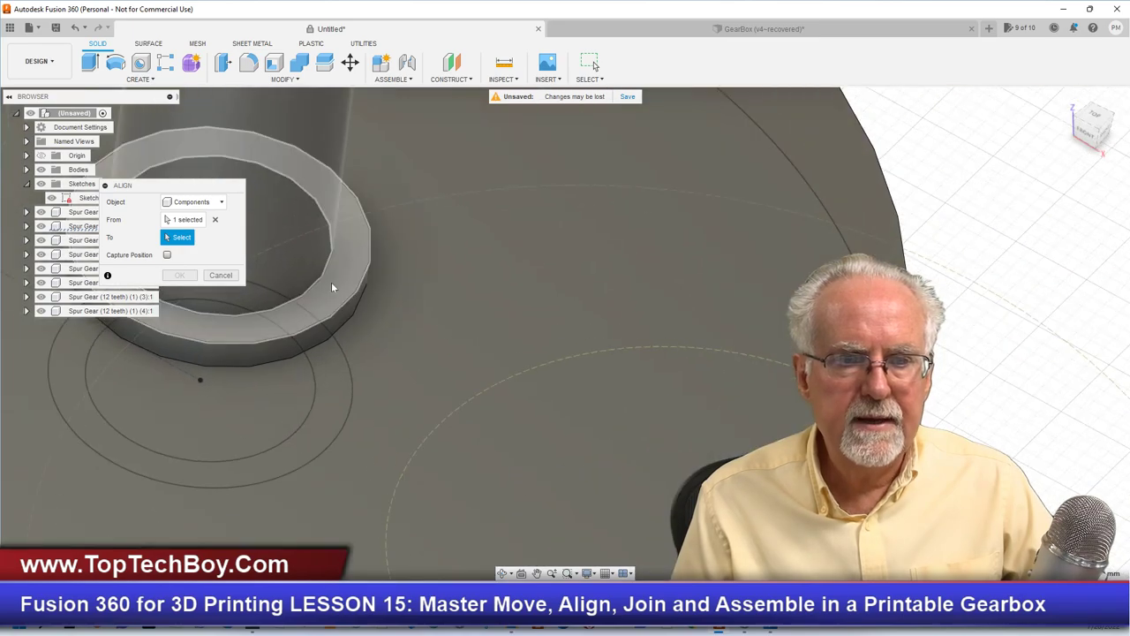
left_click(324, 284)
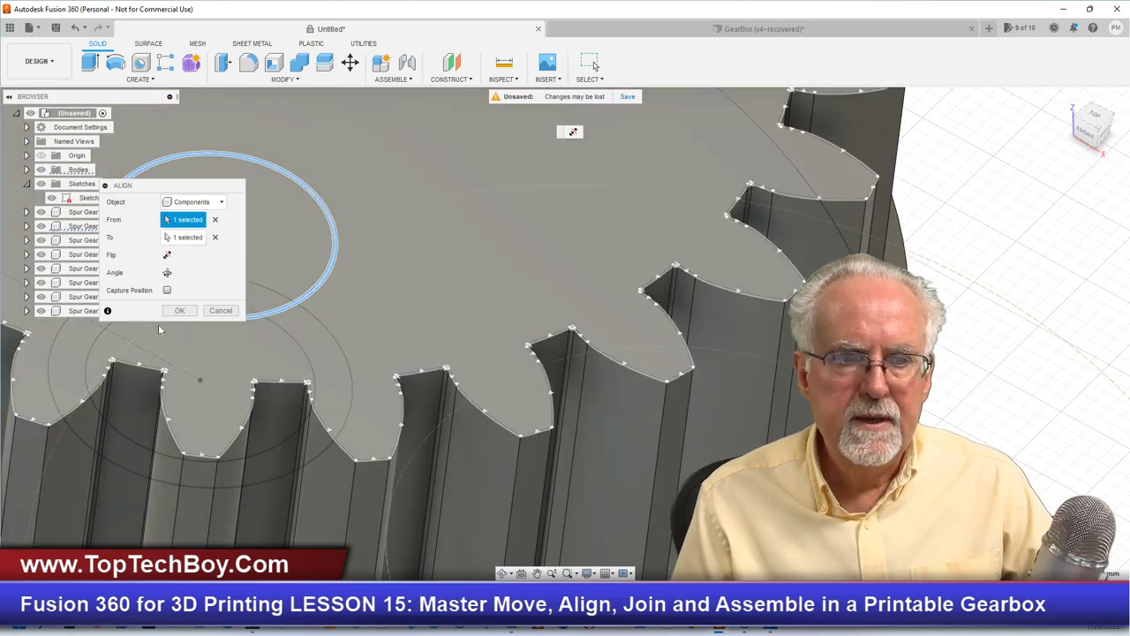
left_click(180, 311)
Step: Orbit and zoom to inspect the seated gear from lower down
scroll(570, 300, "down", 6)
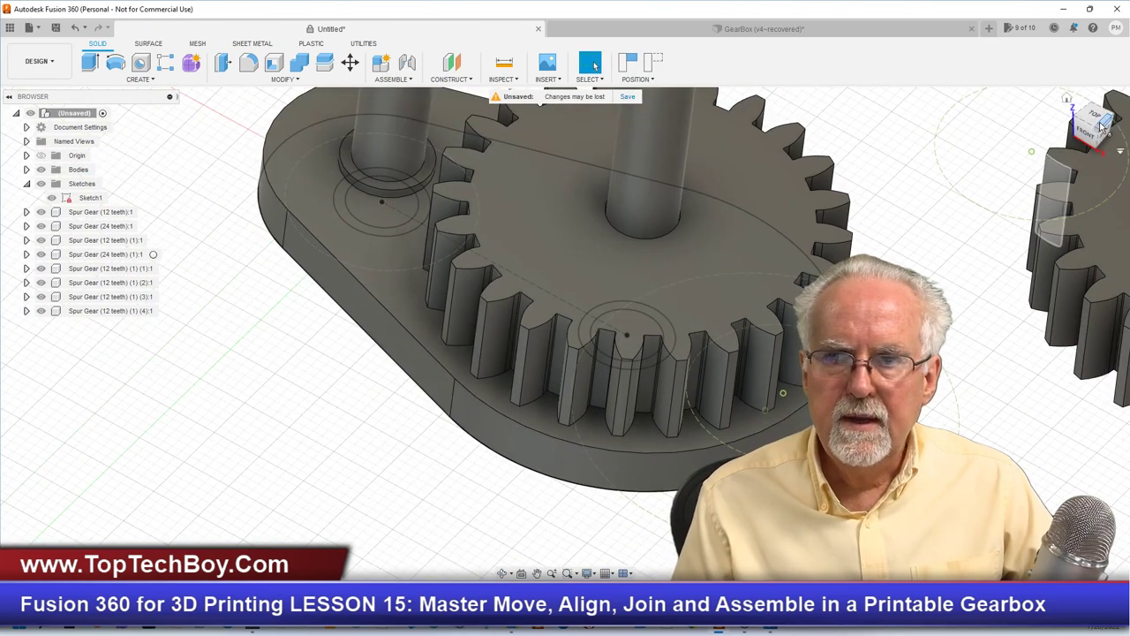
mouse_move(1095, 134)
left_mouse_down()
mouse_move(1085, 122)
mouse_move(1088, 130)
mouse_move(707, 292)
mouse_move(419, 383)
mouse_move(246, 150)
mouse_move(273, 203)
left_mouse_up()
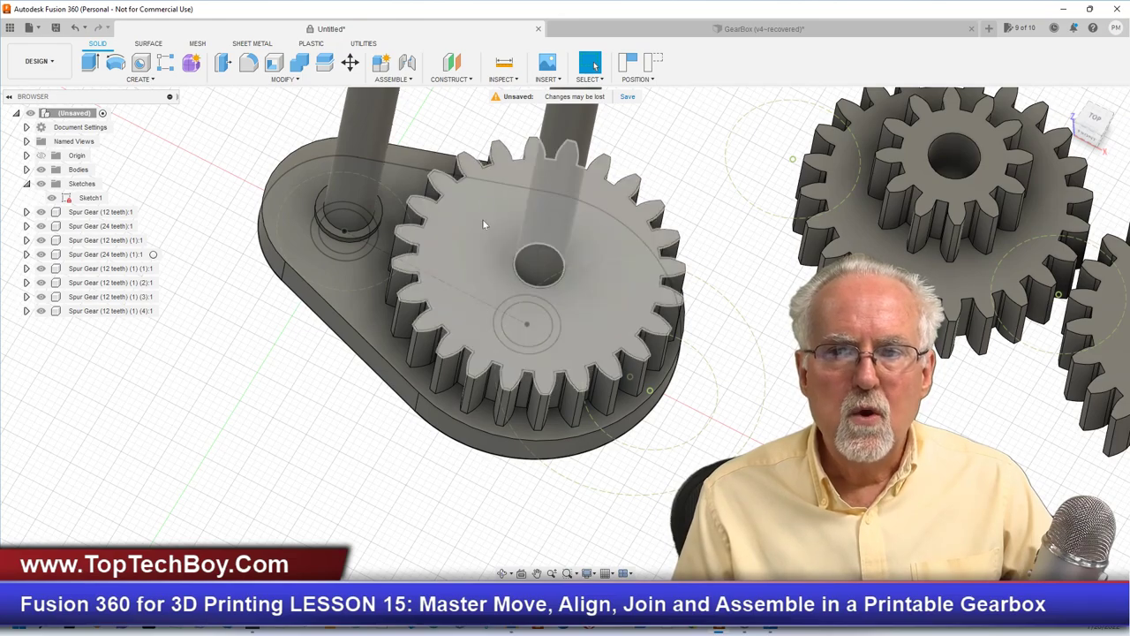
scroll(332, 491, "down", 3)
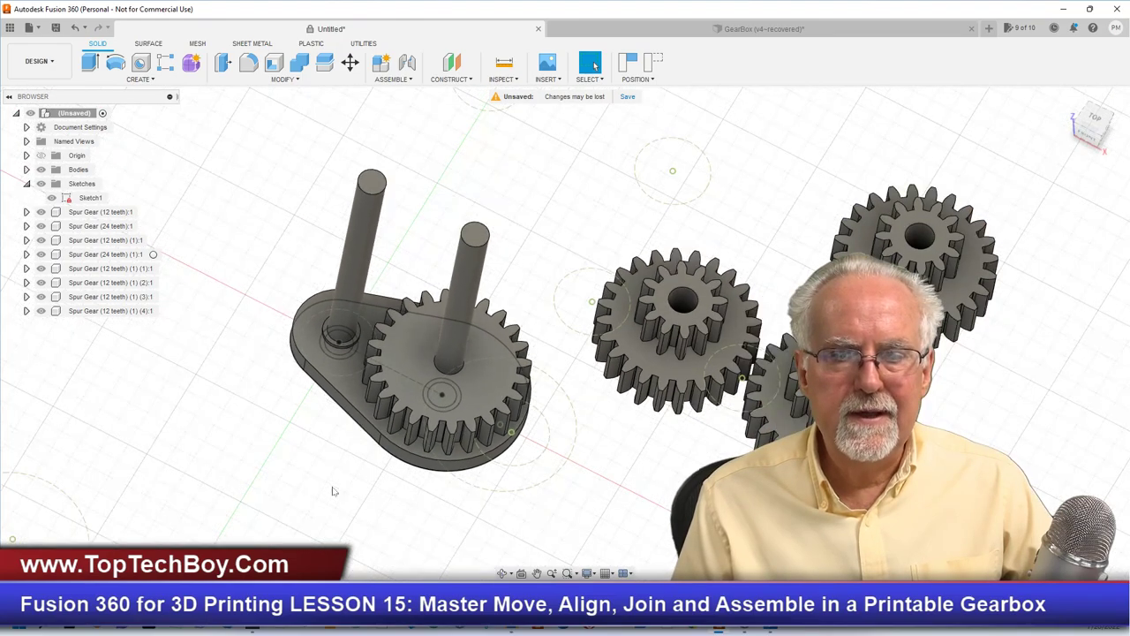
scroll(581, 441, "up", 2)
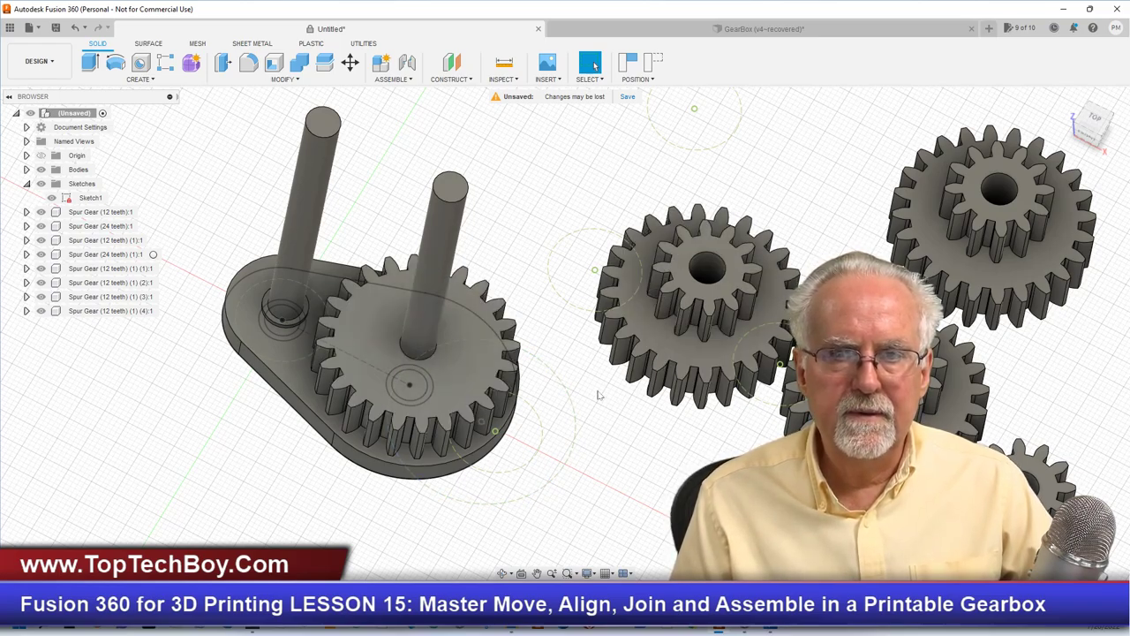
left_click(297, 81)
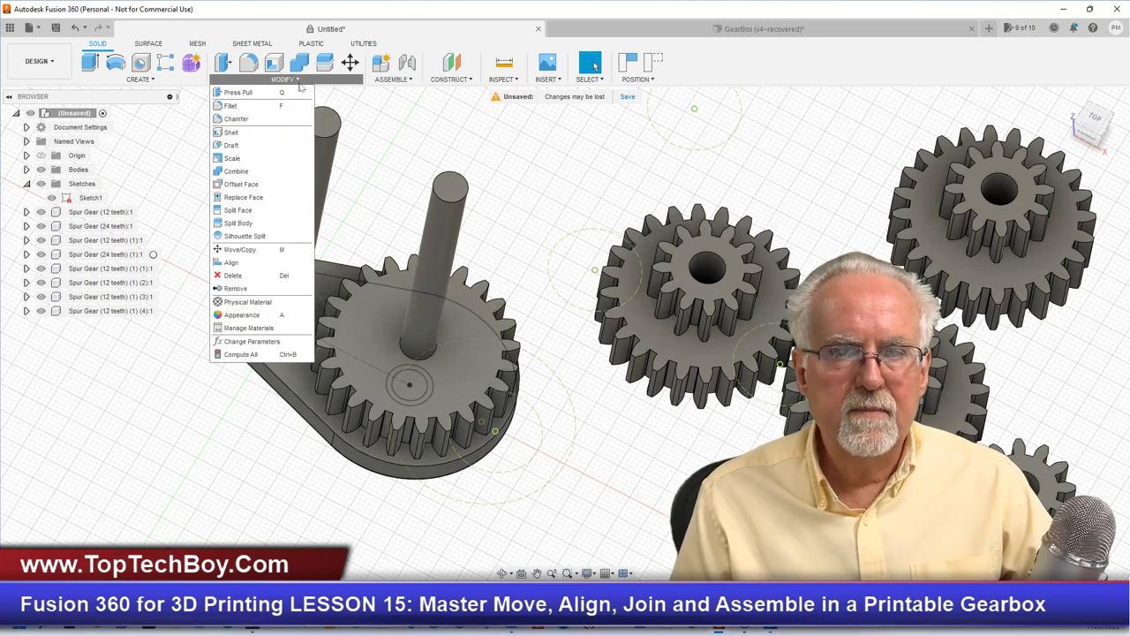
left_click(234, 264)
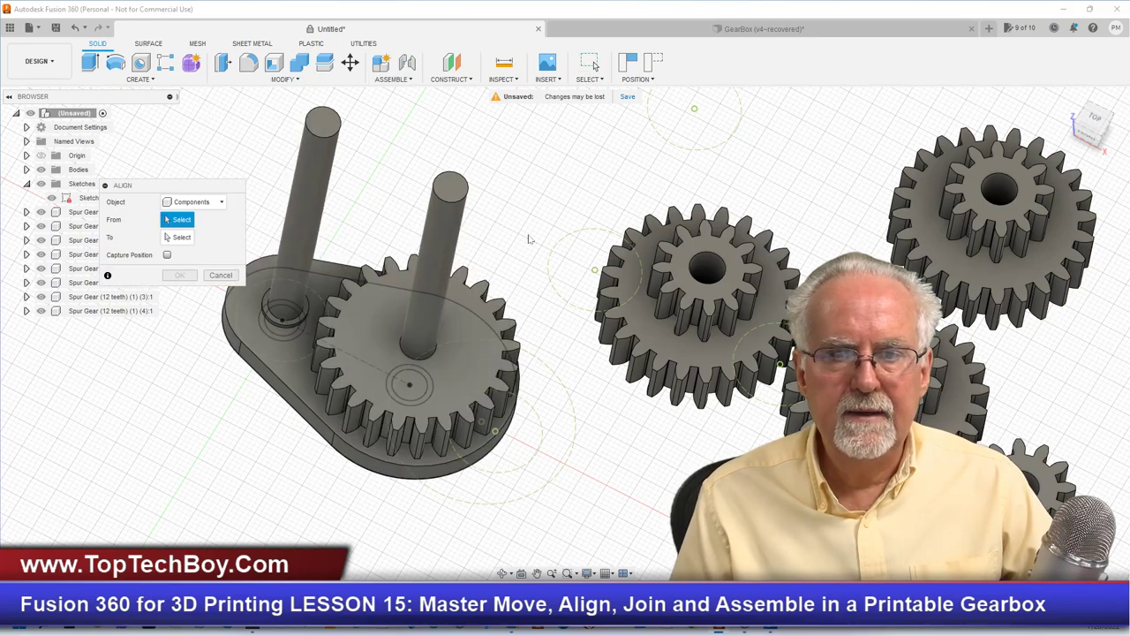
left_click(700, 263)
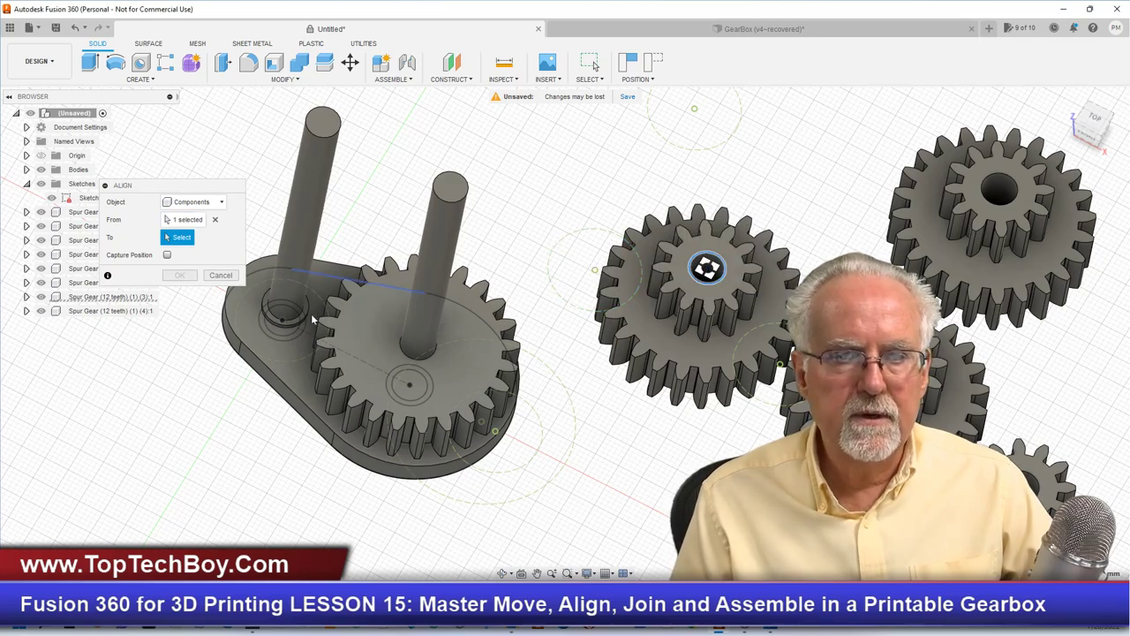
scroll(293, 322, "up", 5)
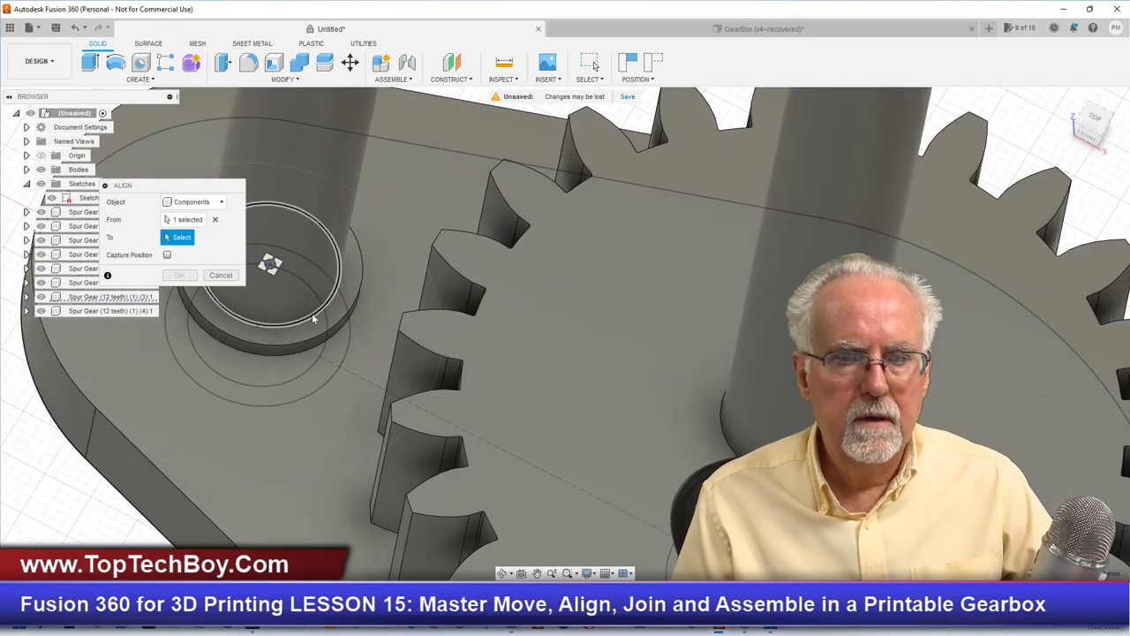
left_click(313, 320)
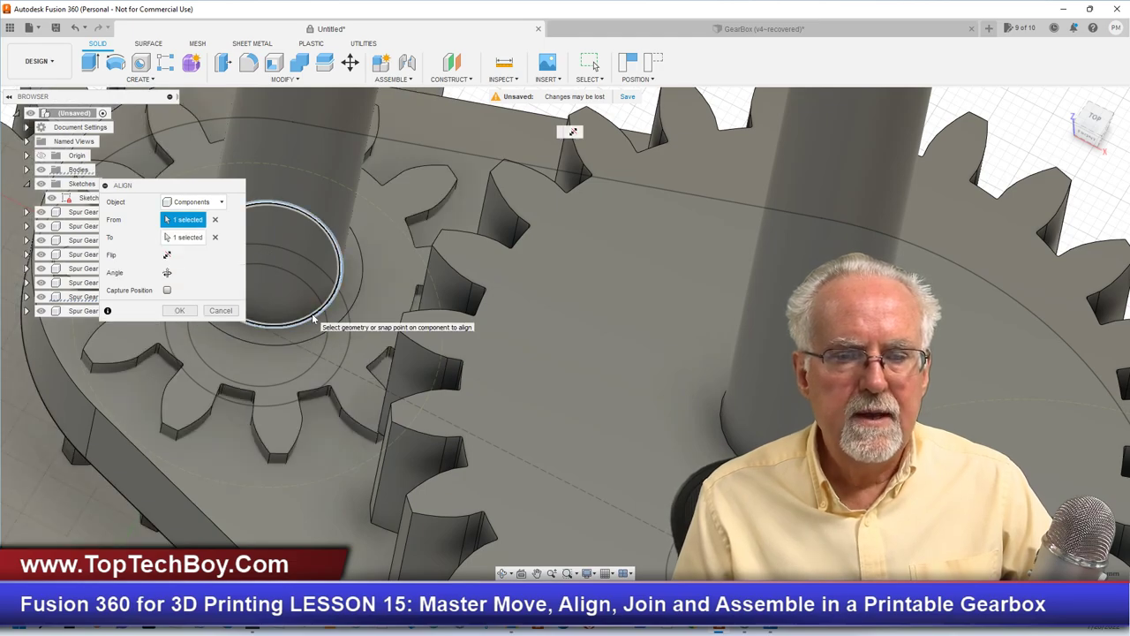
scroll(313, 320, "down", 5)
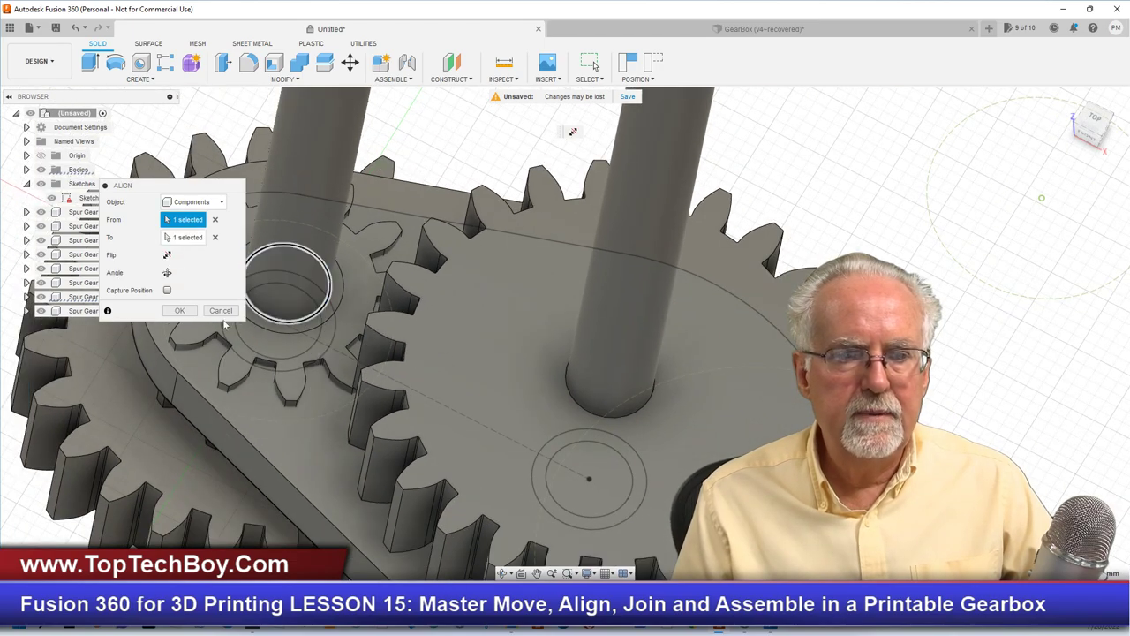
left_click(187, 311)
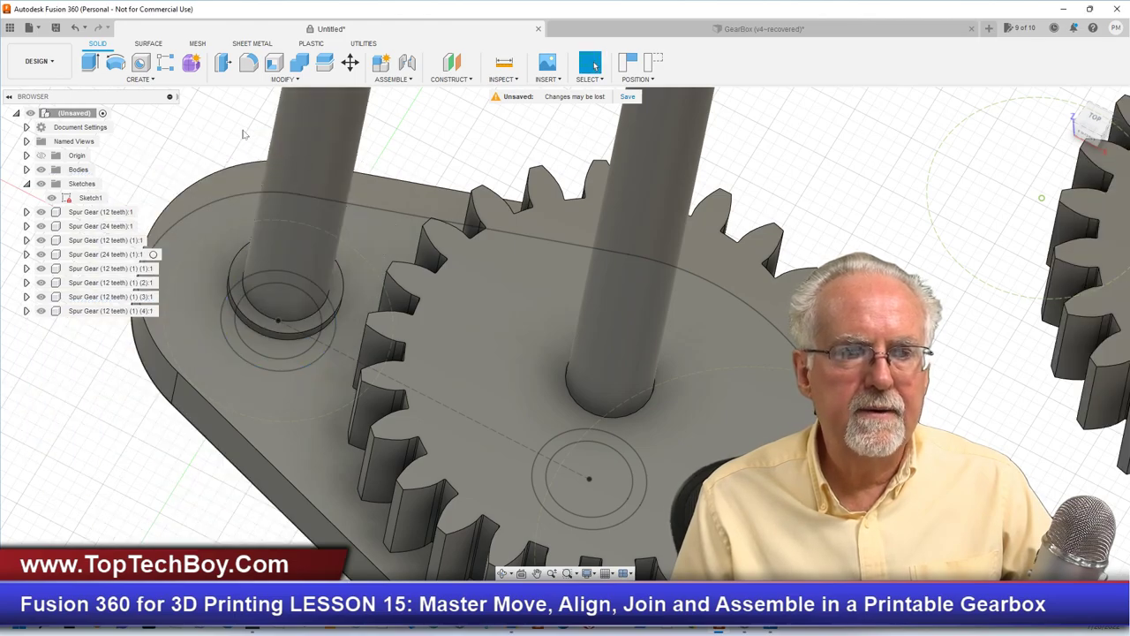
scroll(555, 237, "down", 8)
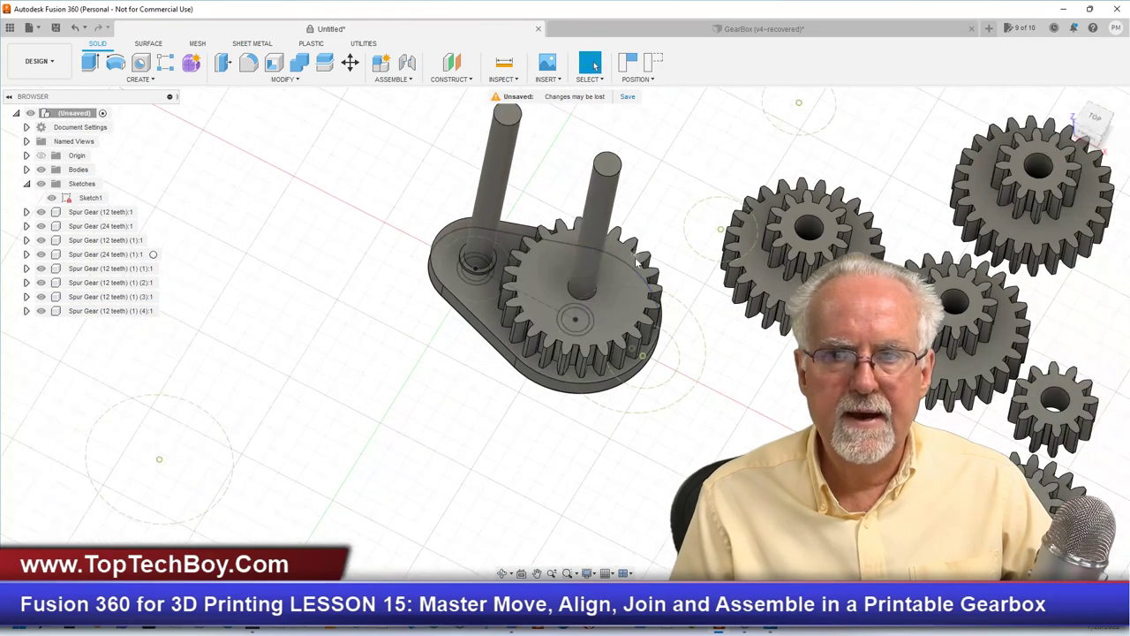
right_click(267, 174)
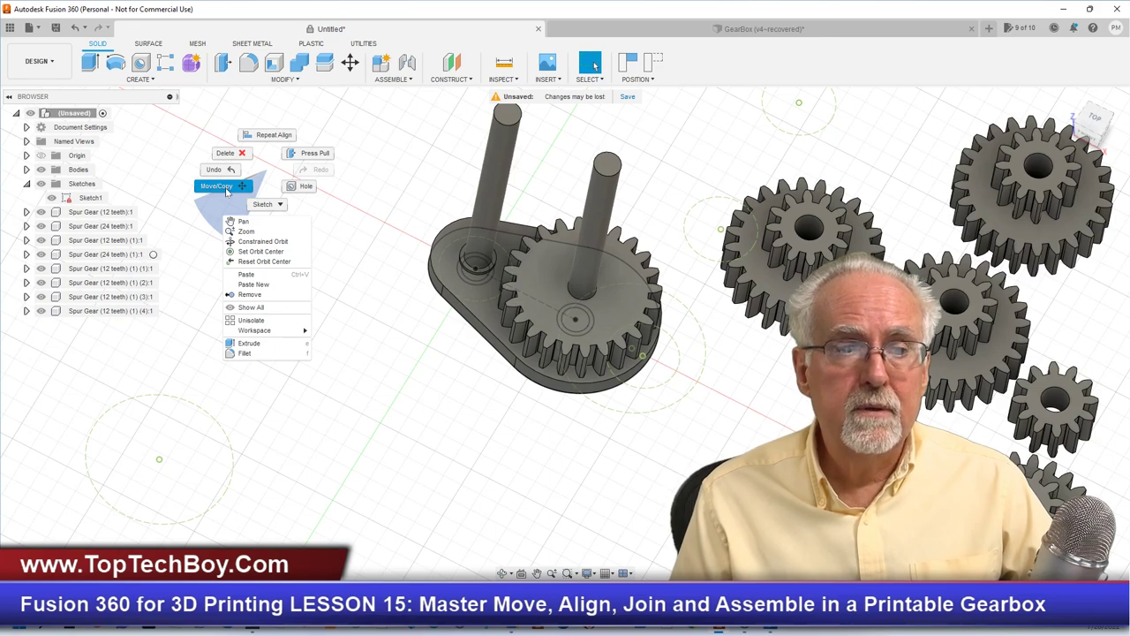
Step: Rotate the left double gear 180° about the origin Y axis using Move/Copy
left_click(226, 189)
left_click(191, 237)
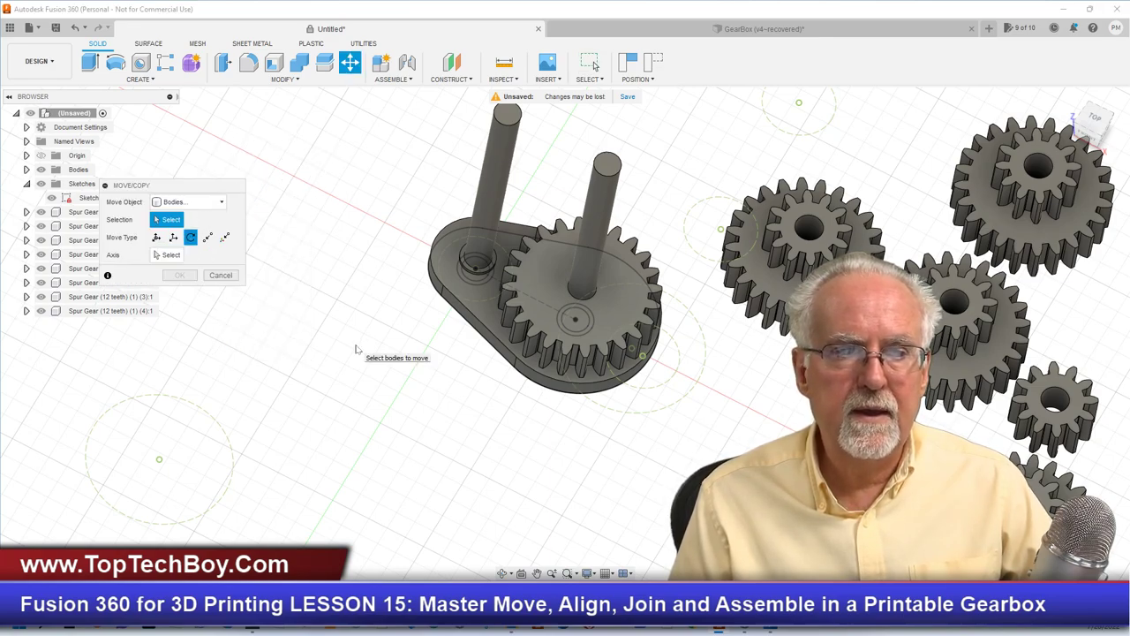
left_click(767, 269)
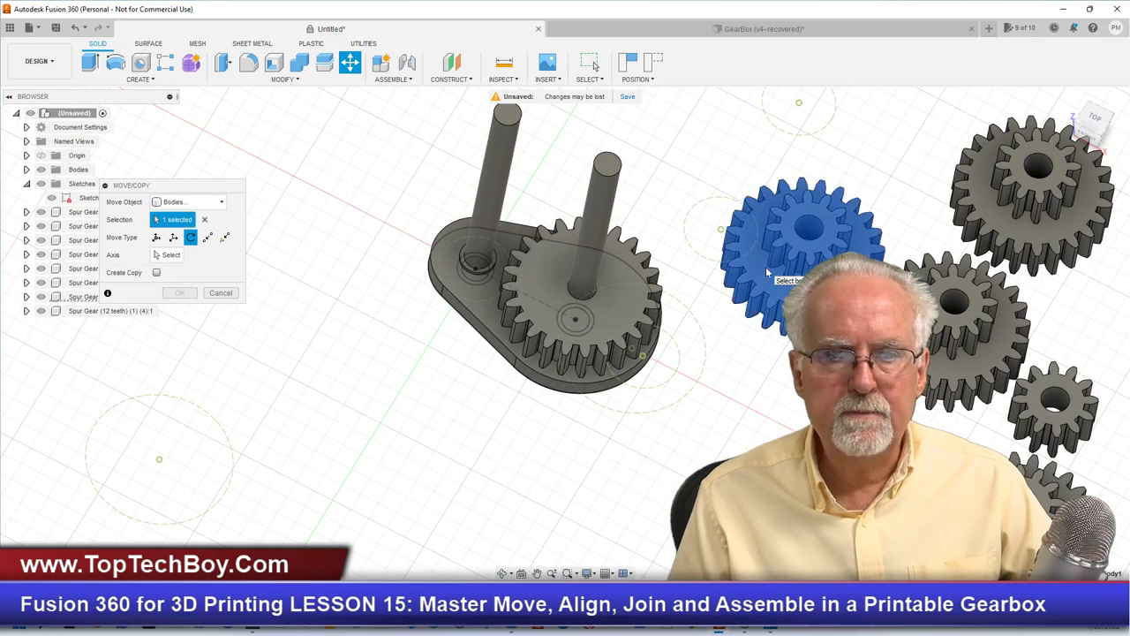
left_click(25, 156)
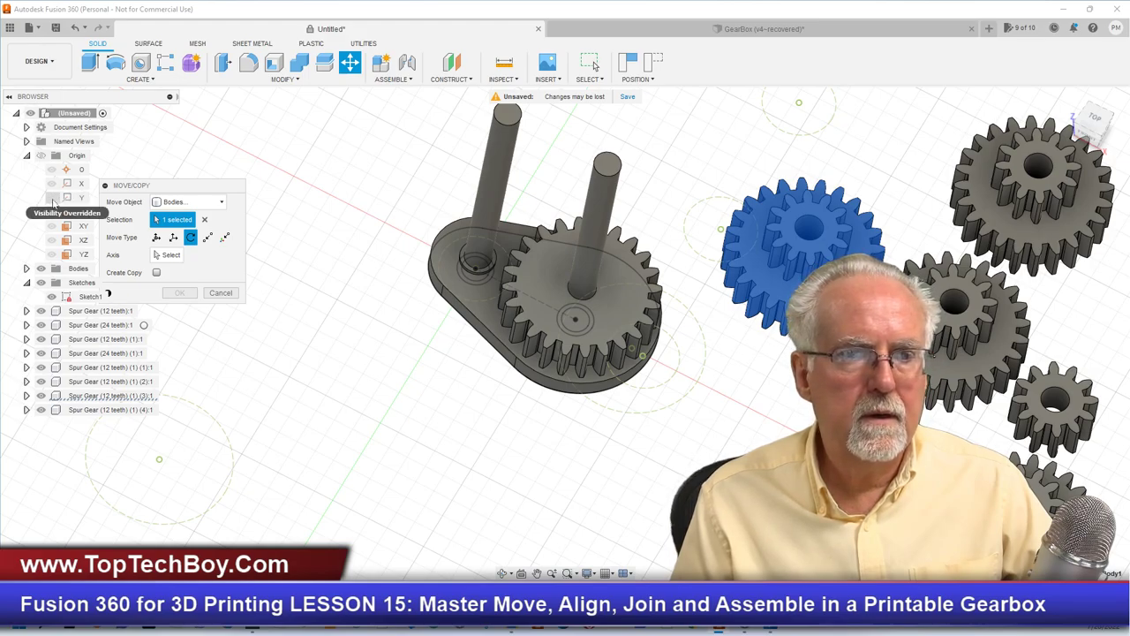
left_click(166, 256)
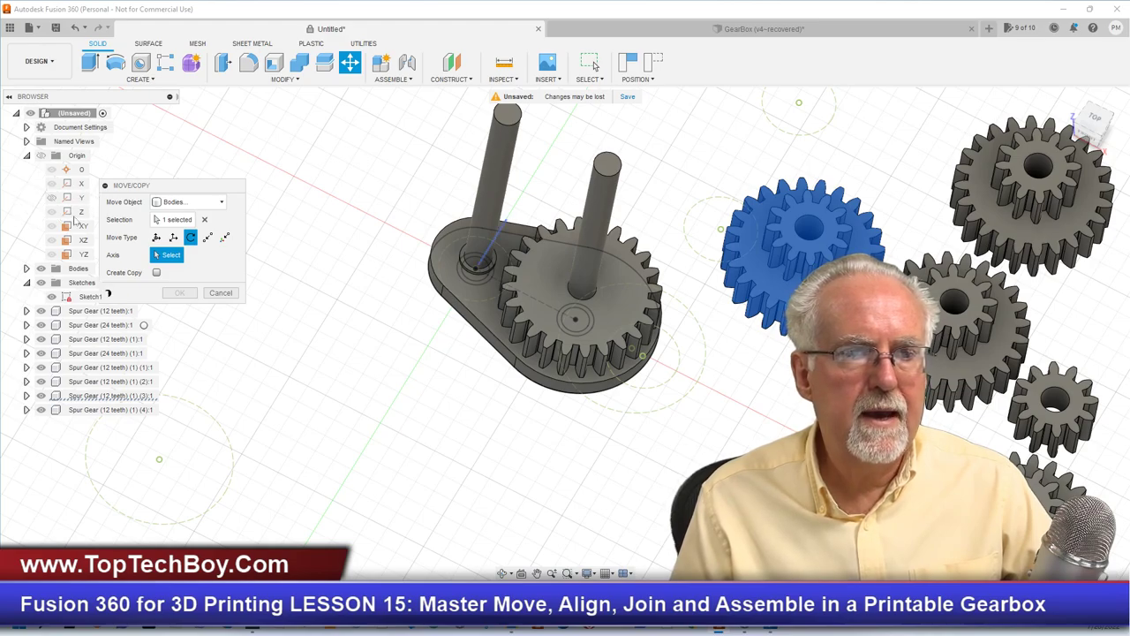
left_click(78, 197)
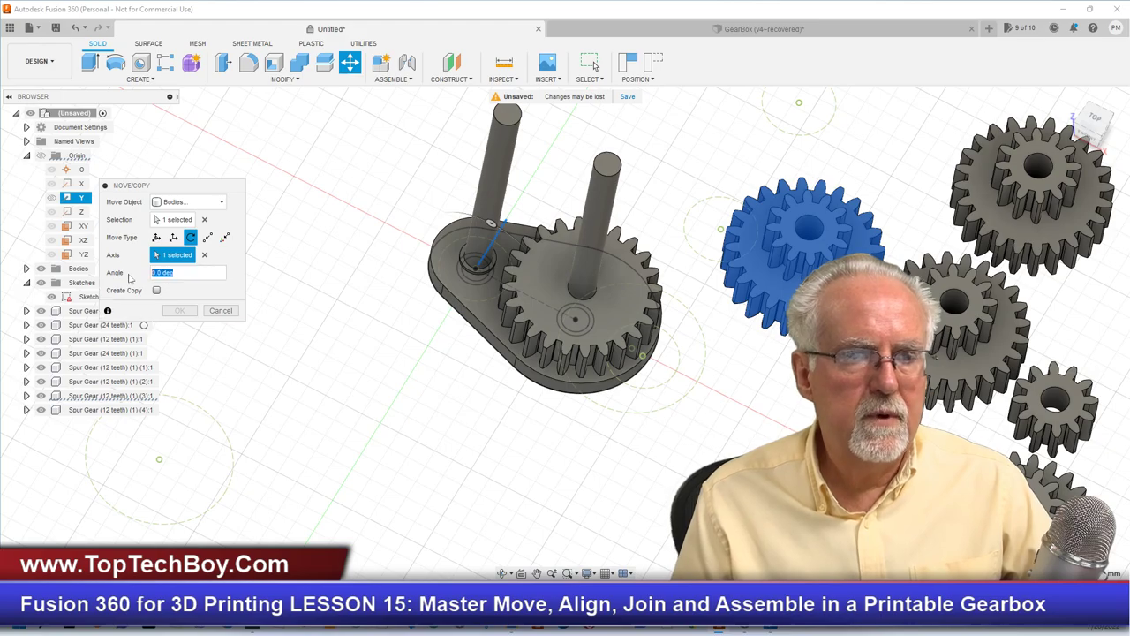
type("180")
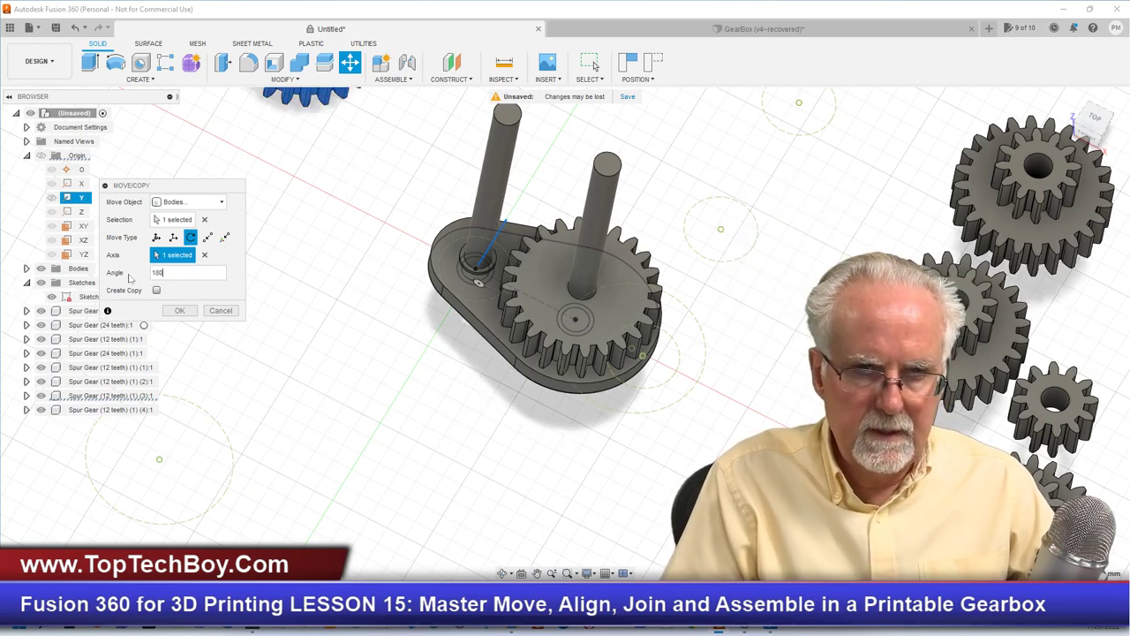
scroll(323, 186, "down", 5)
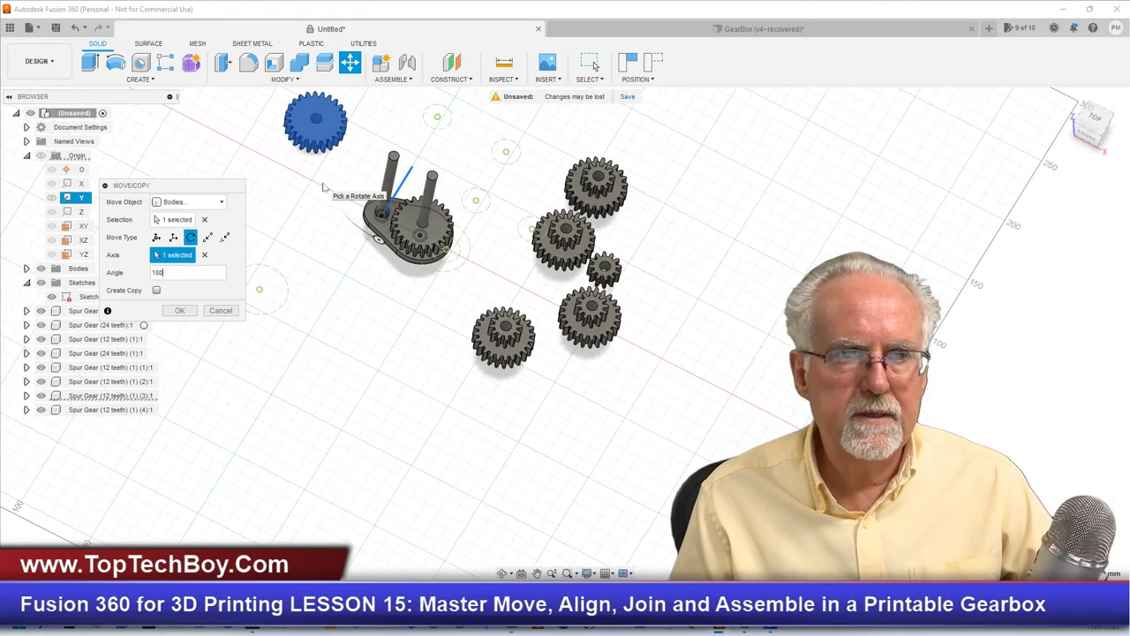
left_click(180, 311)
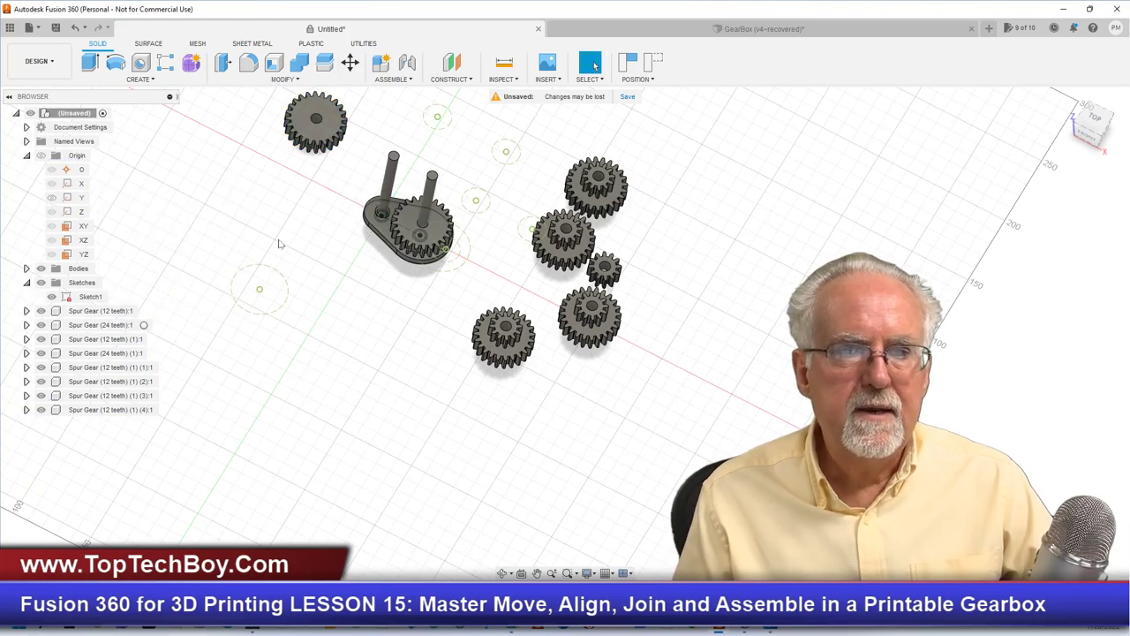
Step: Start an Align and pick the flipped gear's centre hole as the source point
scroll(277, 175, "down", 2)
scroll(309, 103, "up", 5)
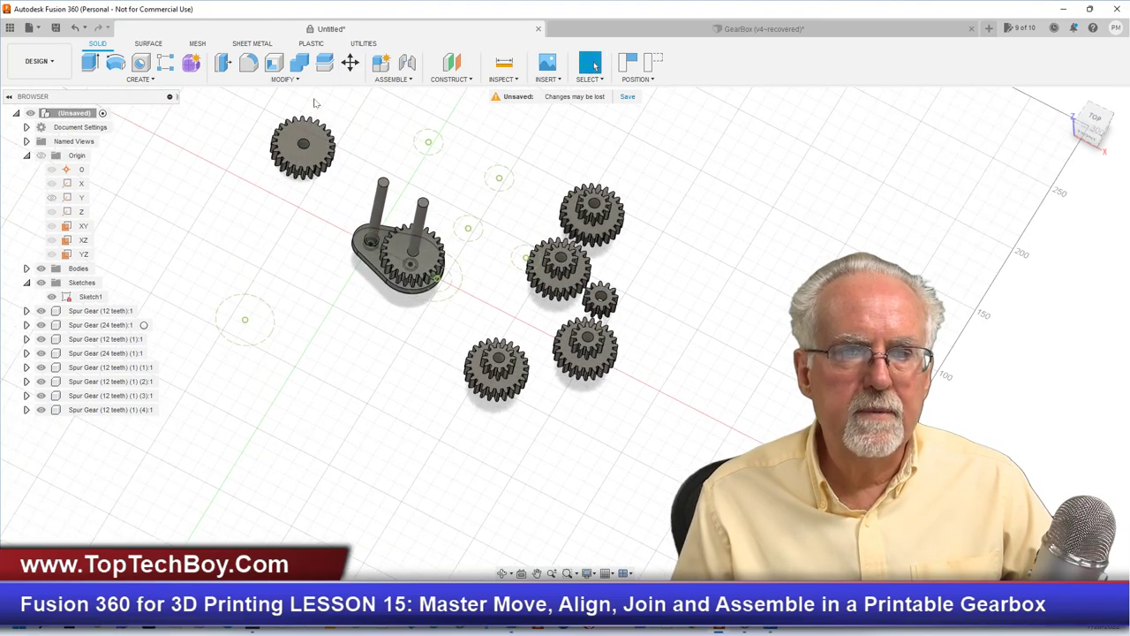
scroll(314, 102, "up", 2)
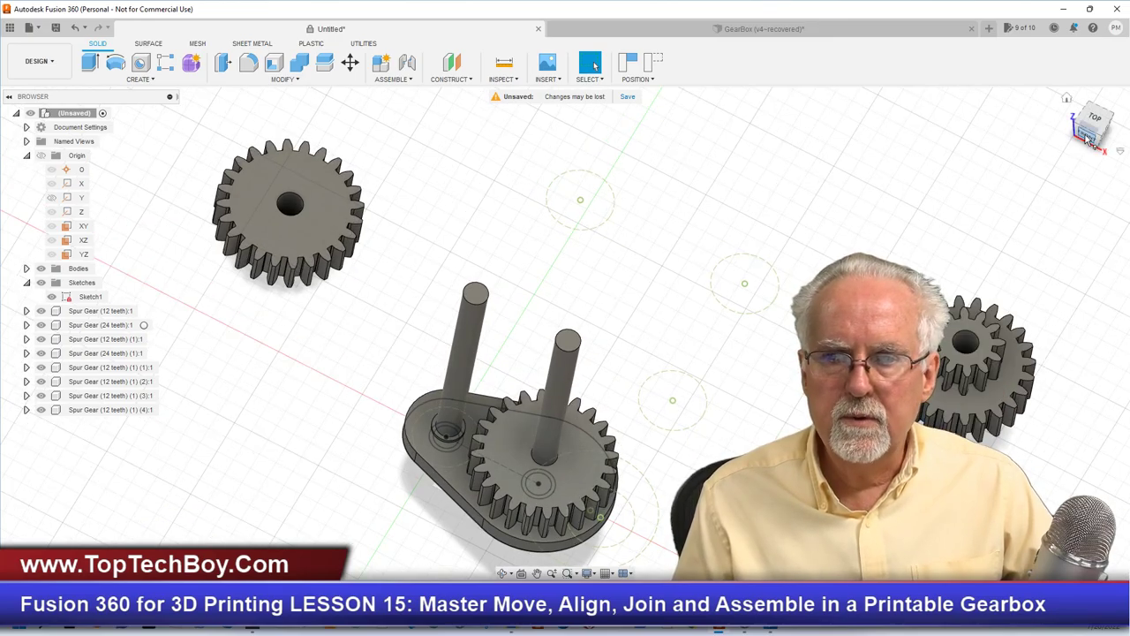
left_click_drag(1088, 122, 595, 146)
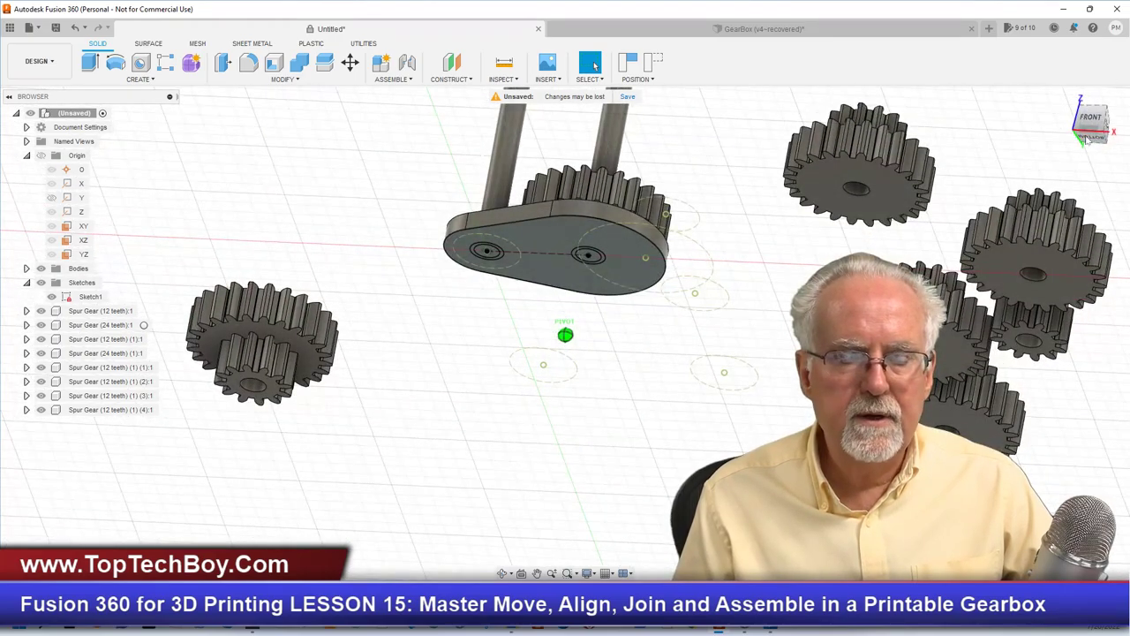
left_click(284, 79)
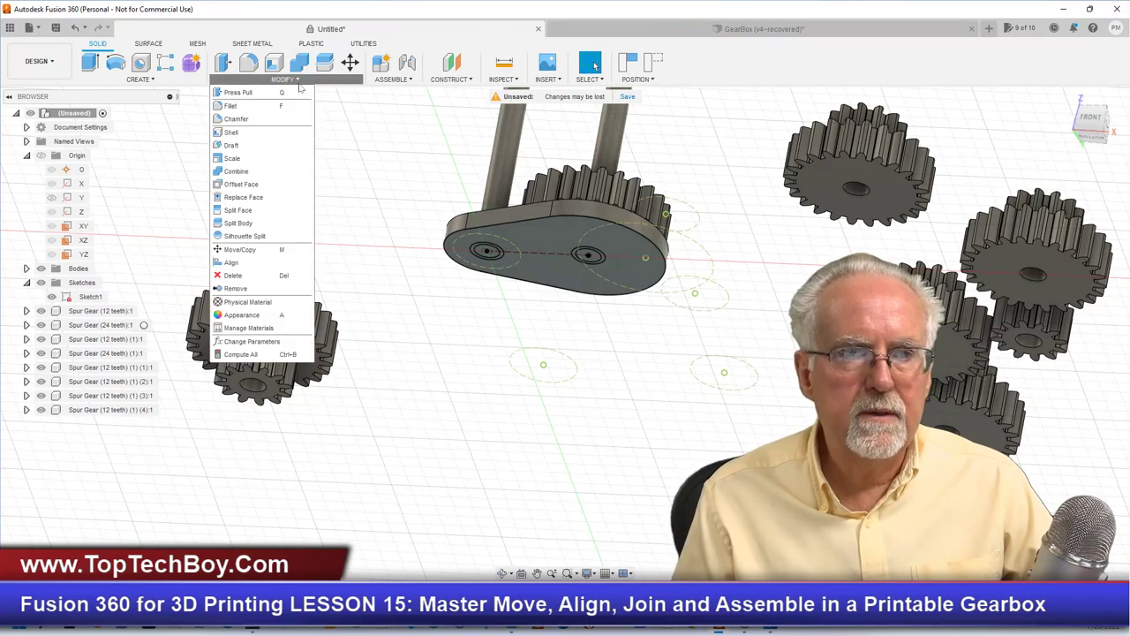
left_click(241, 264)
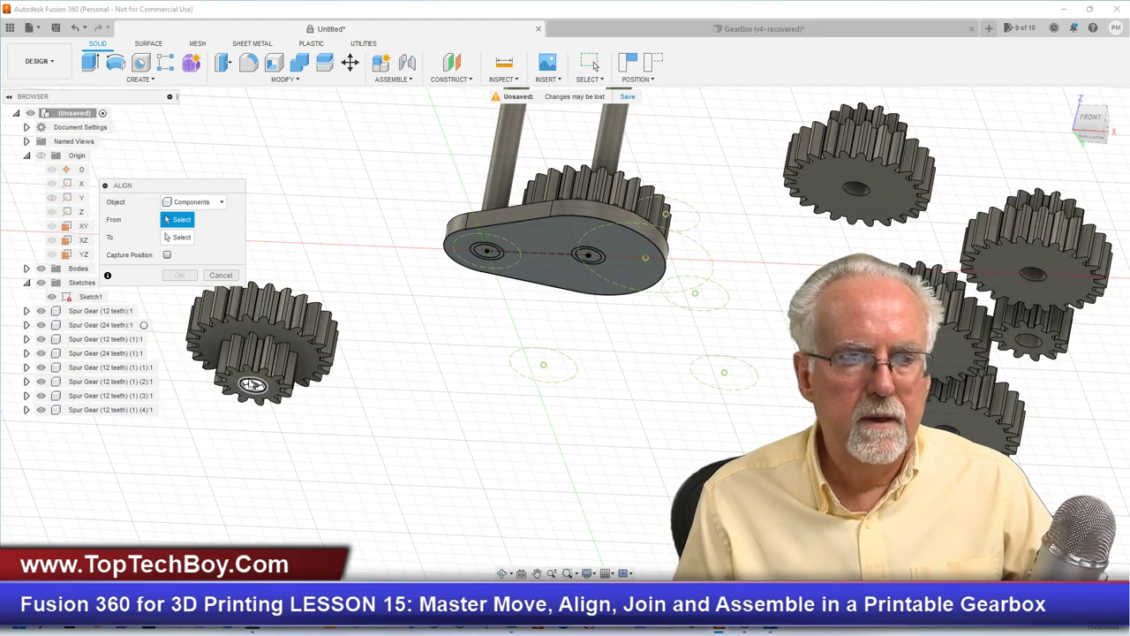
scroll(252, 384, "up", 5)
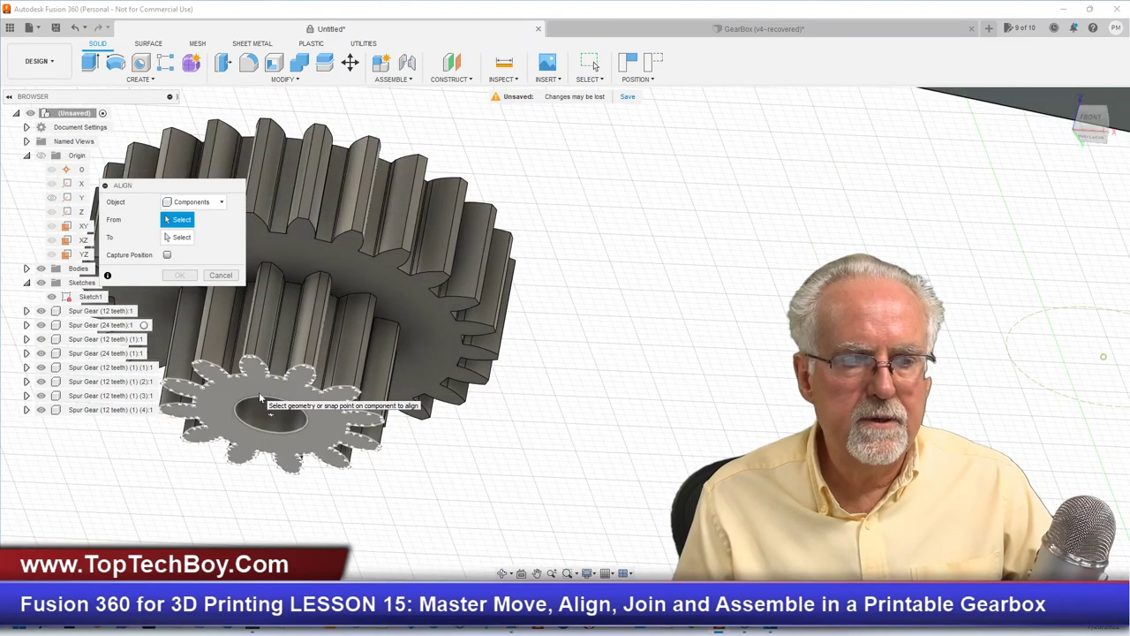
left_click(263, 395)
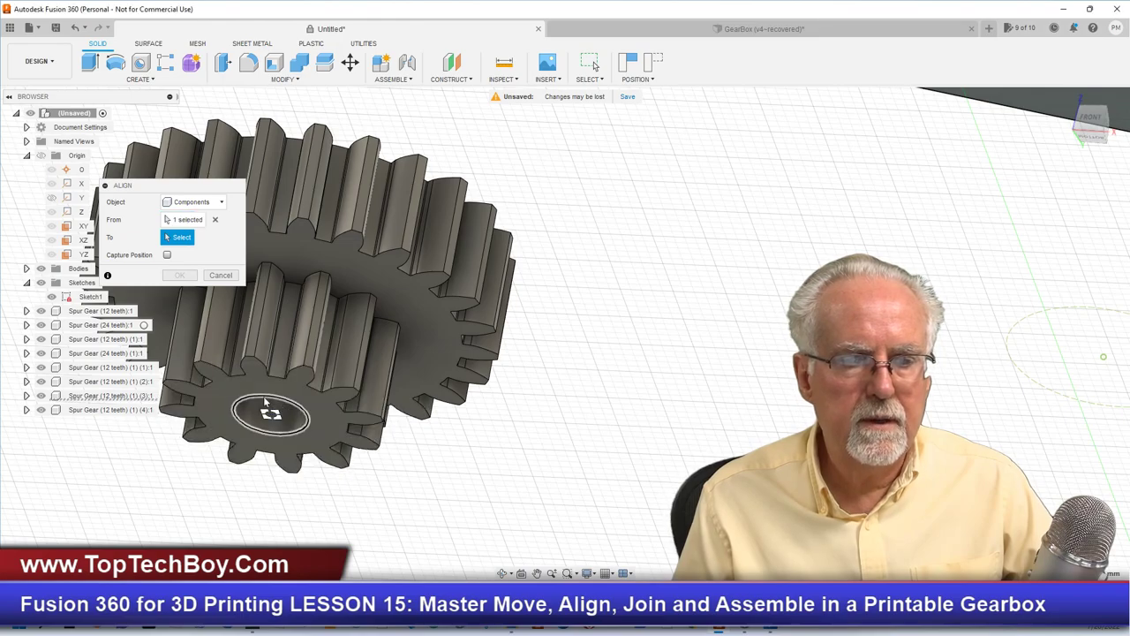
Step: Snap the gear to the left pillar's base point and orbit to check the fit
scroll(767, 264, "down", 6)
scroll(989, 187, "up", 5)
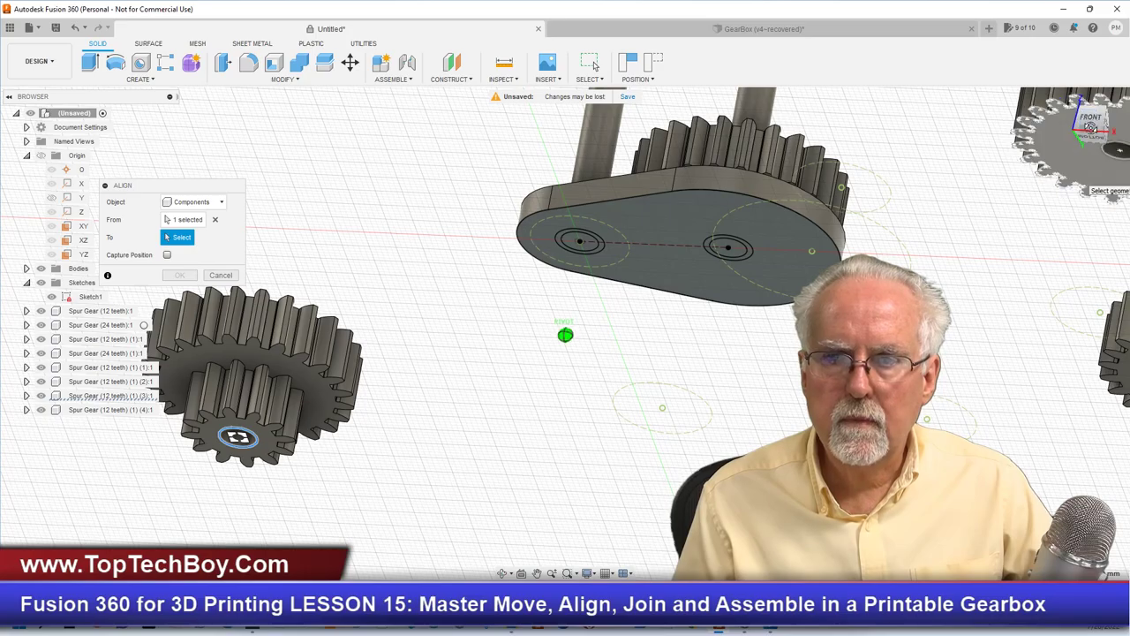
left_click(1092, 123)
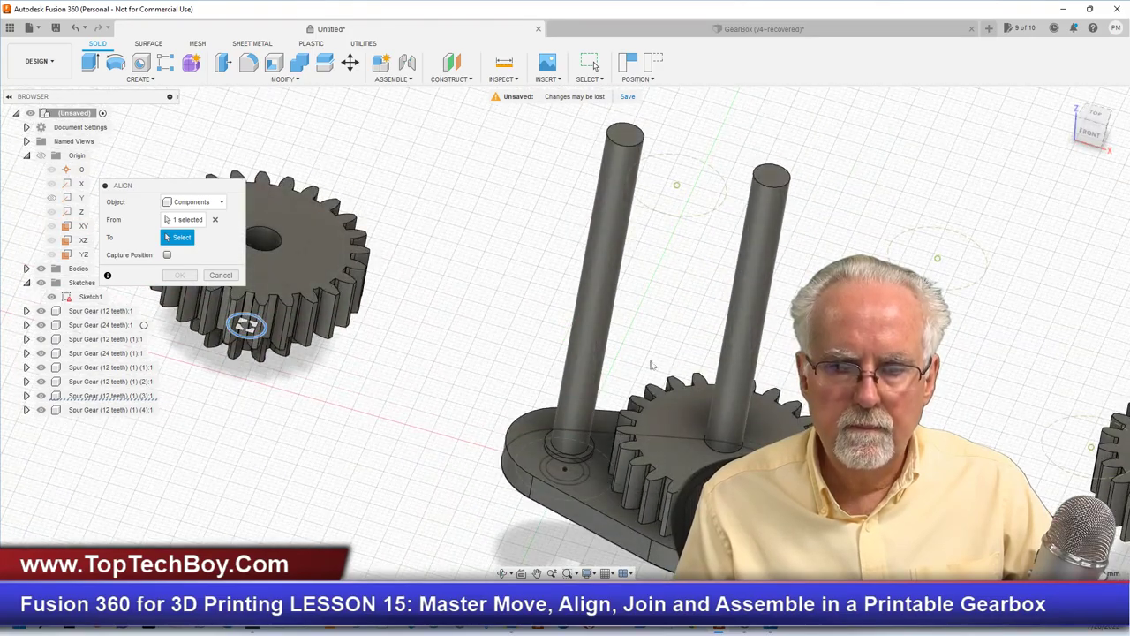
scroll(433, 405, "up", 5)
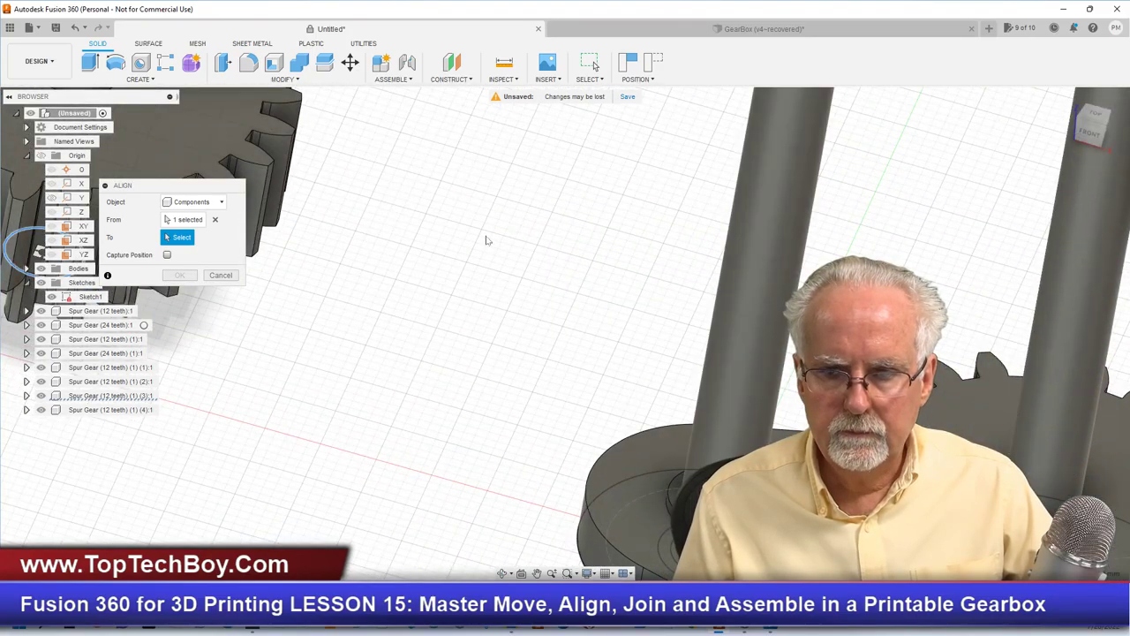
scroll(485, 240, "down", 5)
scroll(989, 383, "up", 3)
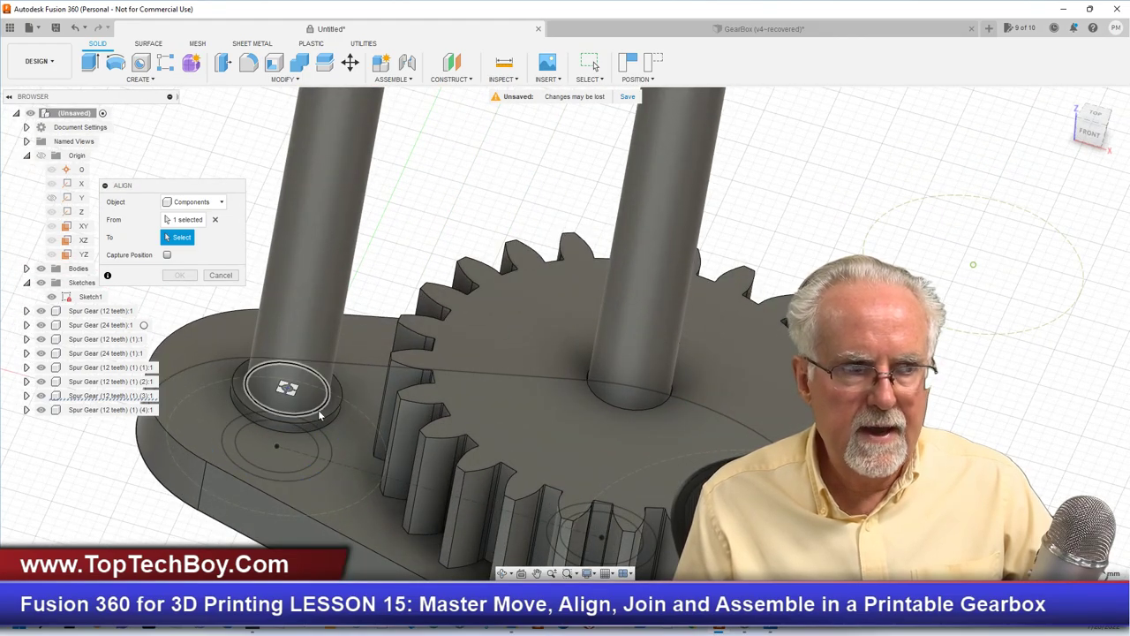
left_click(287, 388)
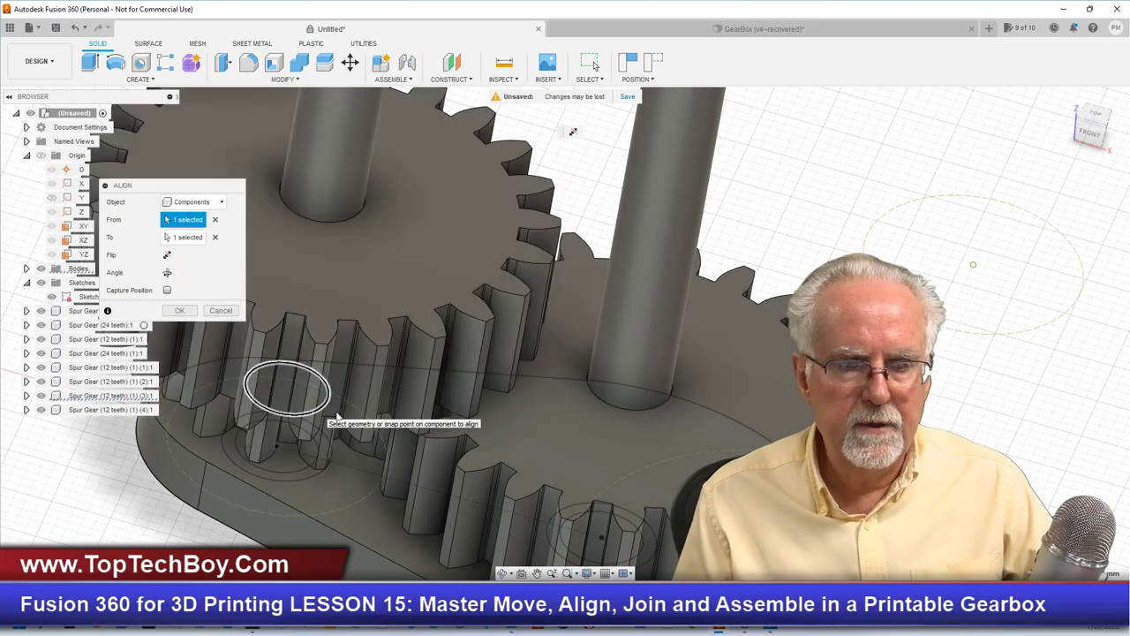
mouse_move(1095, 139)
left_mouse_down()
mouse_move(1099, 148)
mouse_move(1105, 122)
mouse_move(1096, 151)
mouse_move(1098, 137)
left_mouse_up()
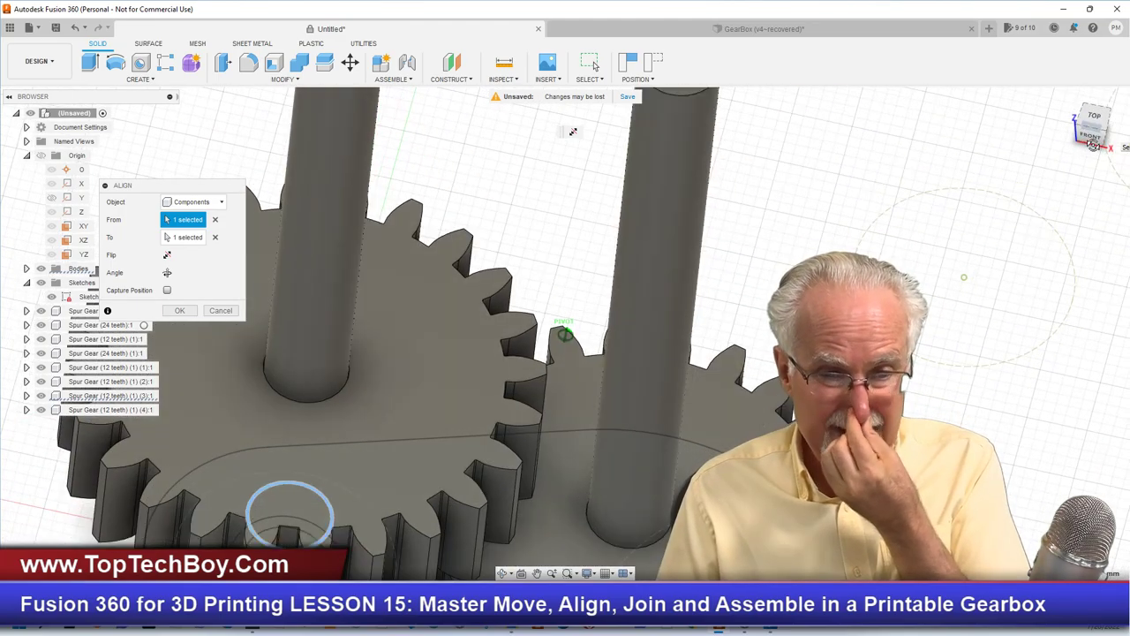
scroll(603, 241, "down", 5)
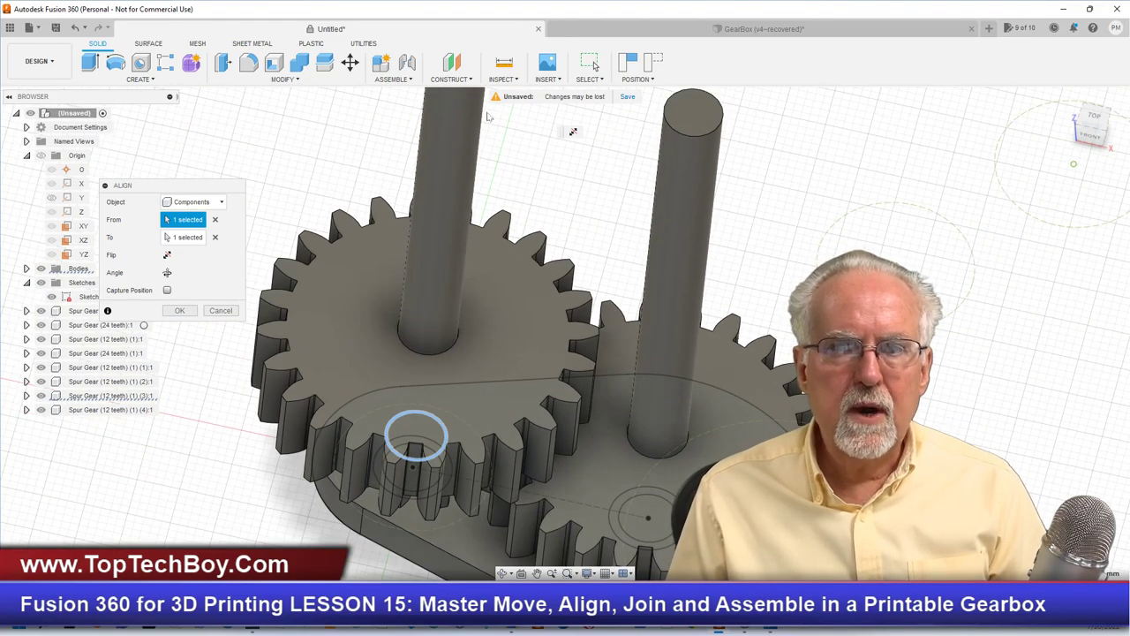
left_click(411, 80)
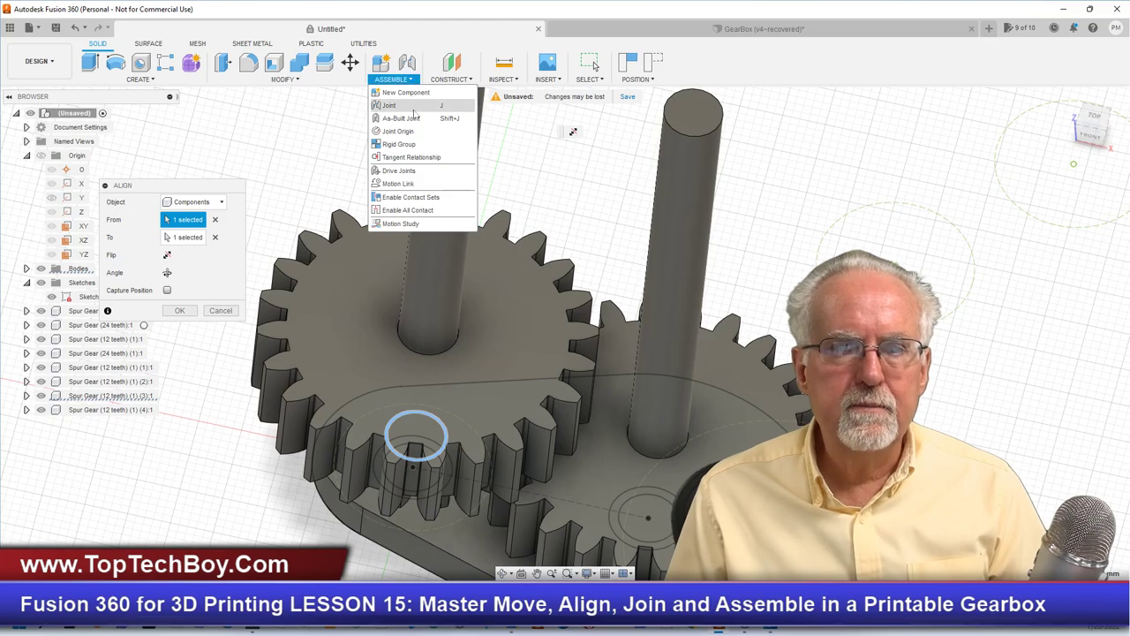
Step: Add a revolute as-built joint between the right 24-tooth gear and shaft, origin at shaft top
left_click(414, 118)
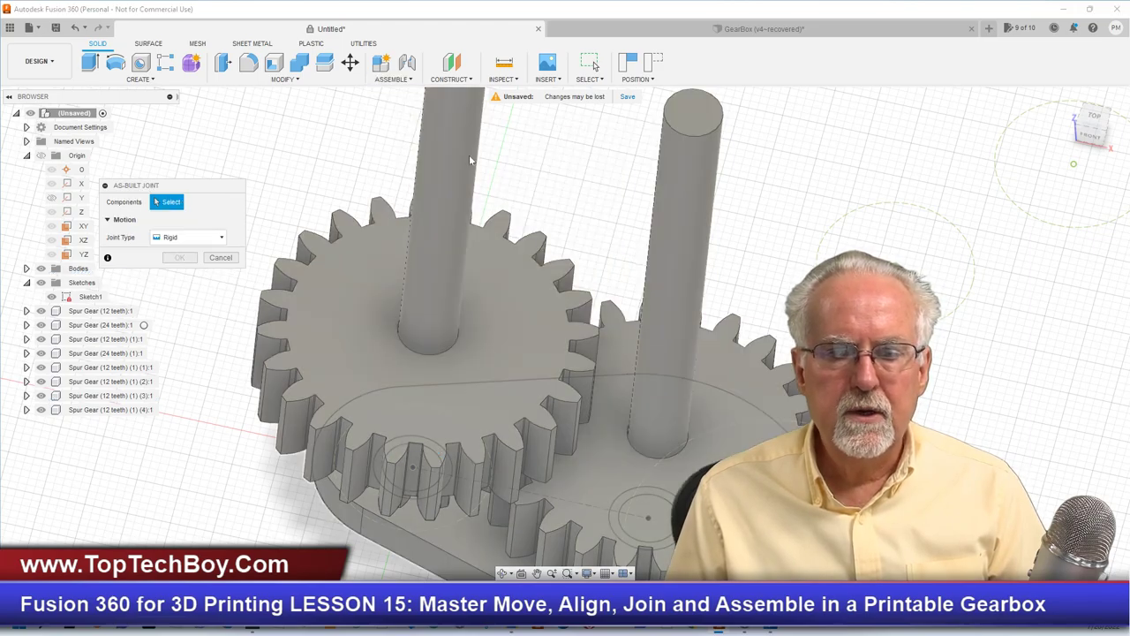
left_click(757, 362)
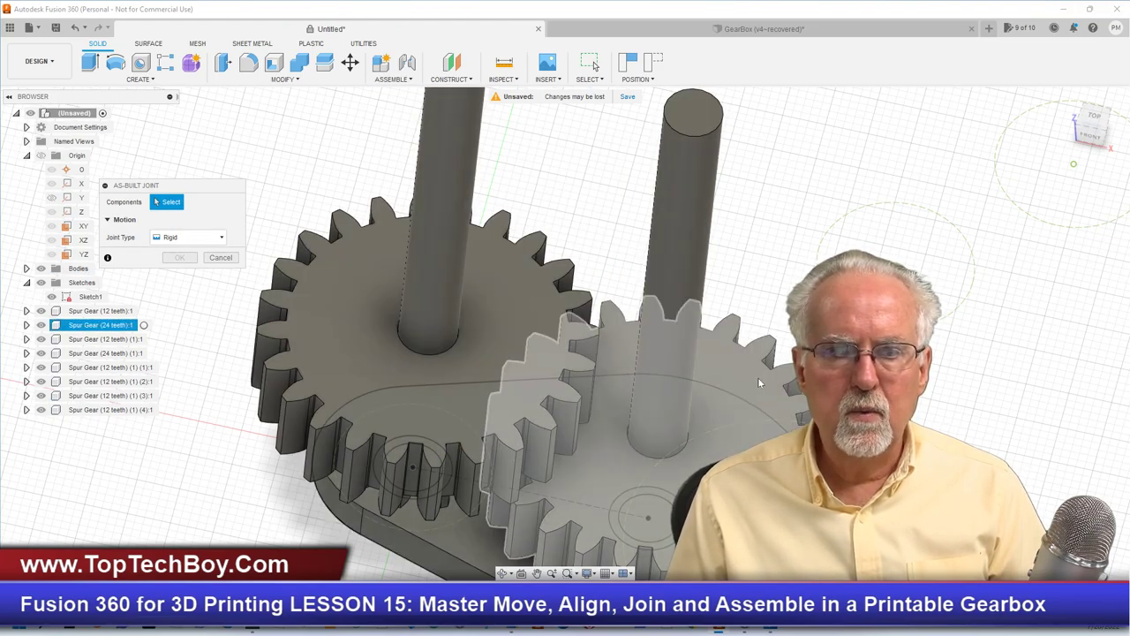
left_click(755, 372)
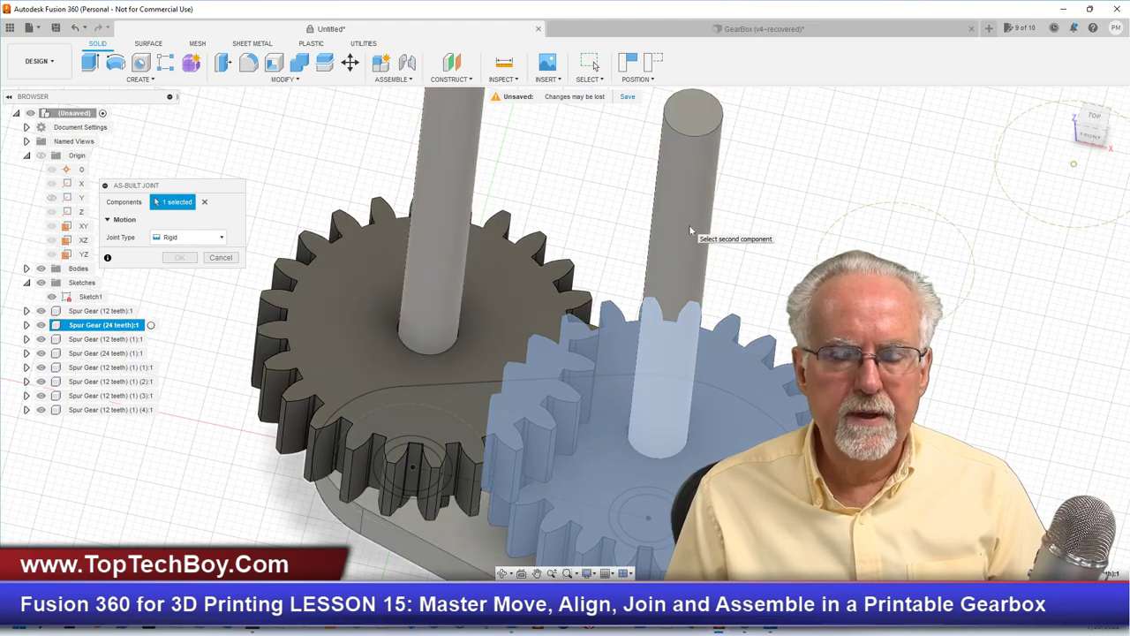
left_click(689, 230)
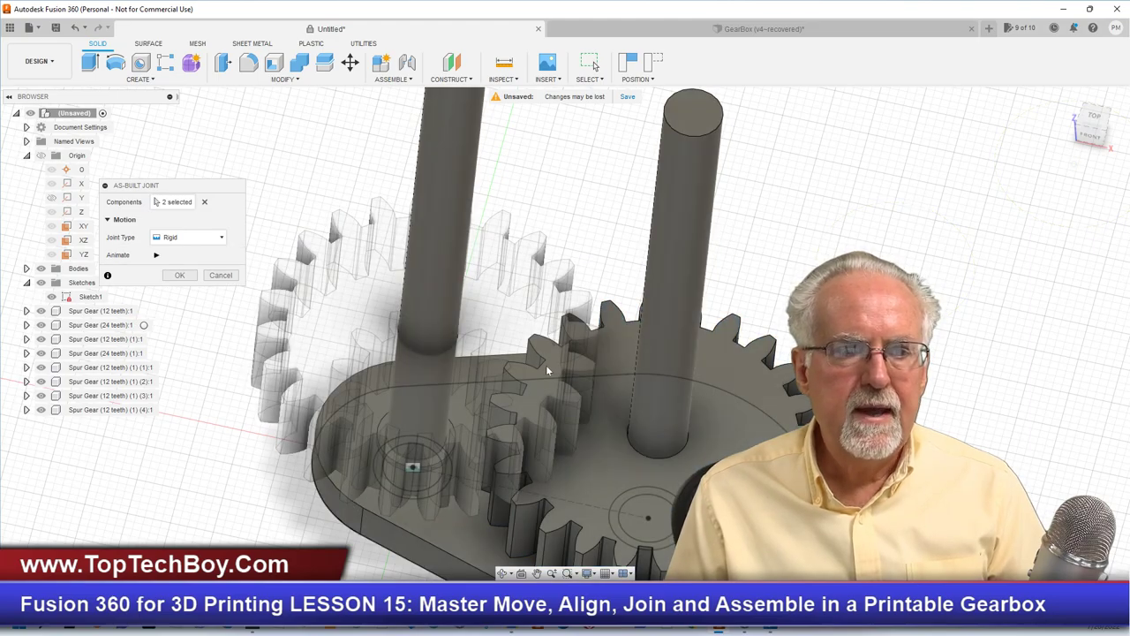
left_click(195, 239)
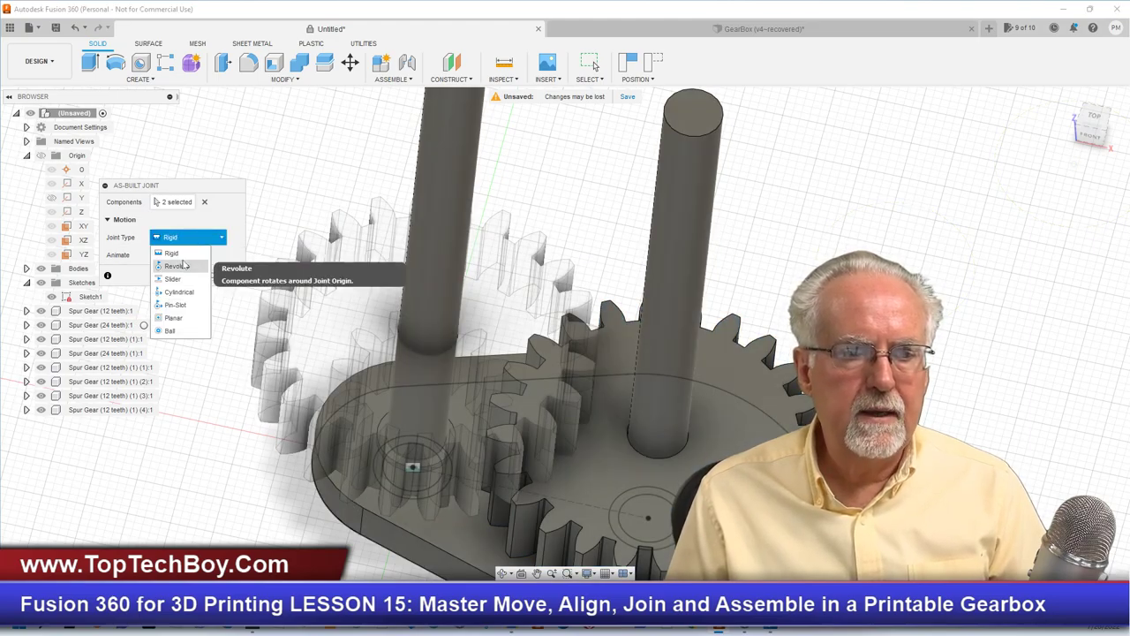
left_click(176, 265)
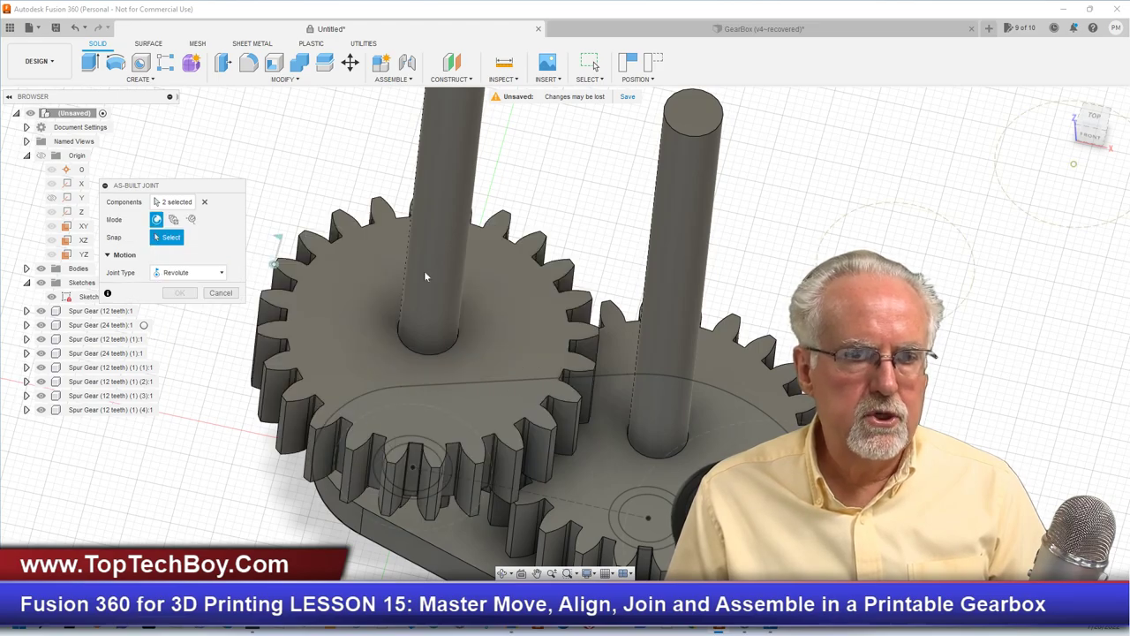
scroll(705, 247, "down", 3)
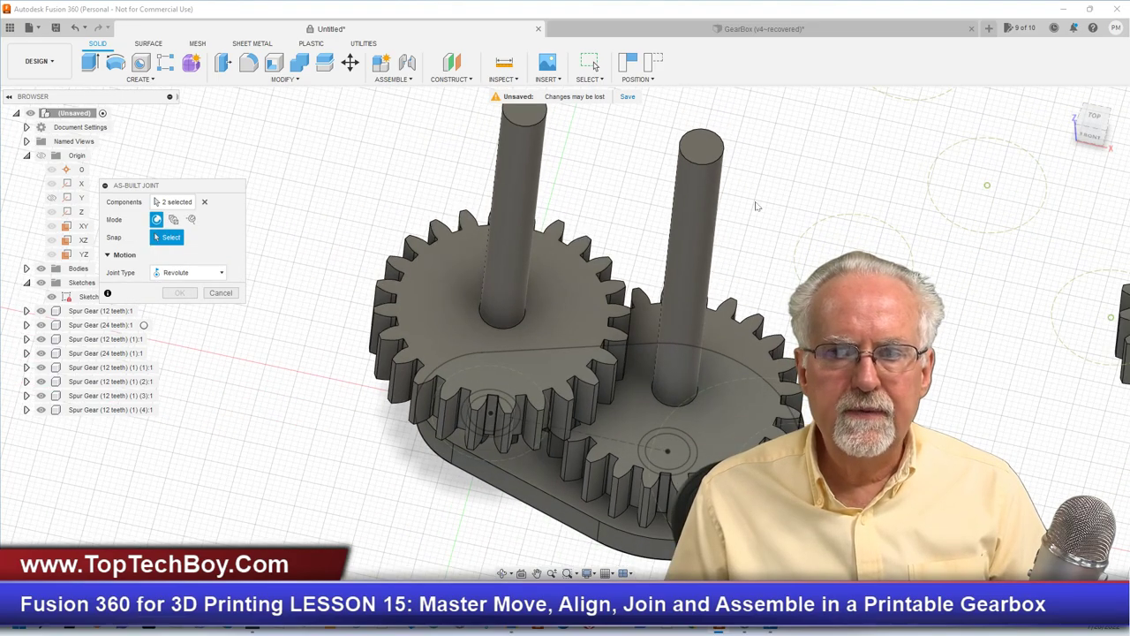
left_click(698, 143)
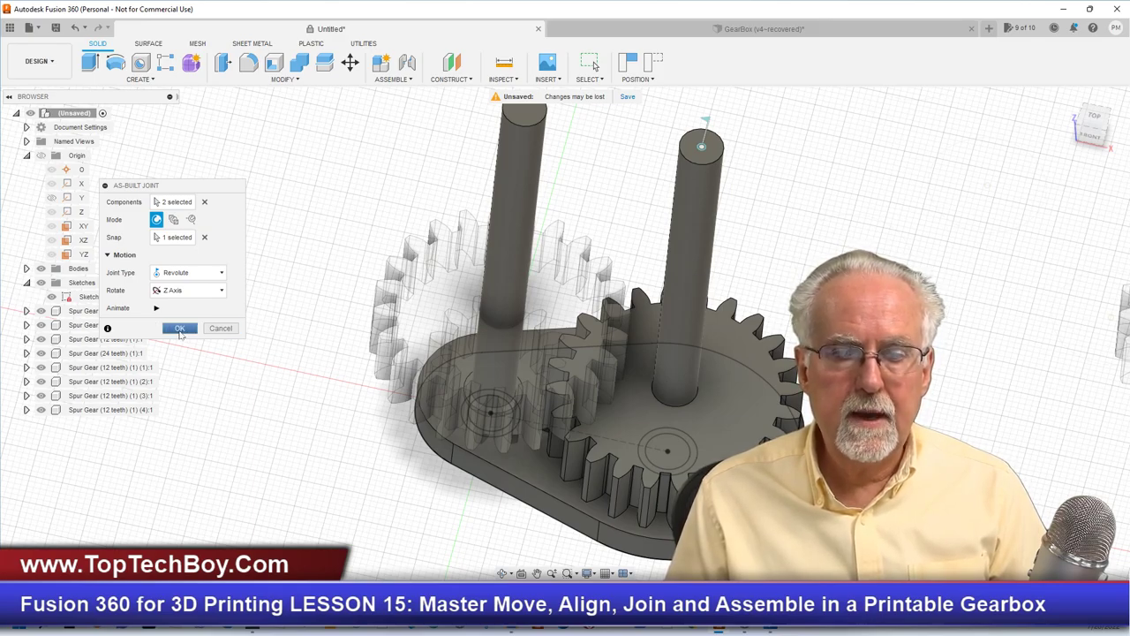
left_click(179, 328)
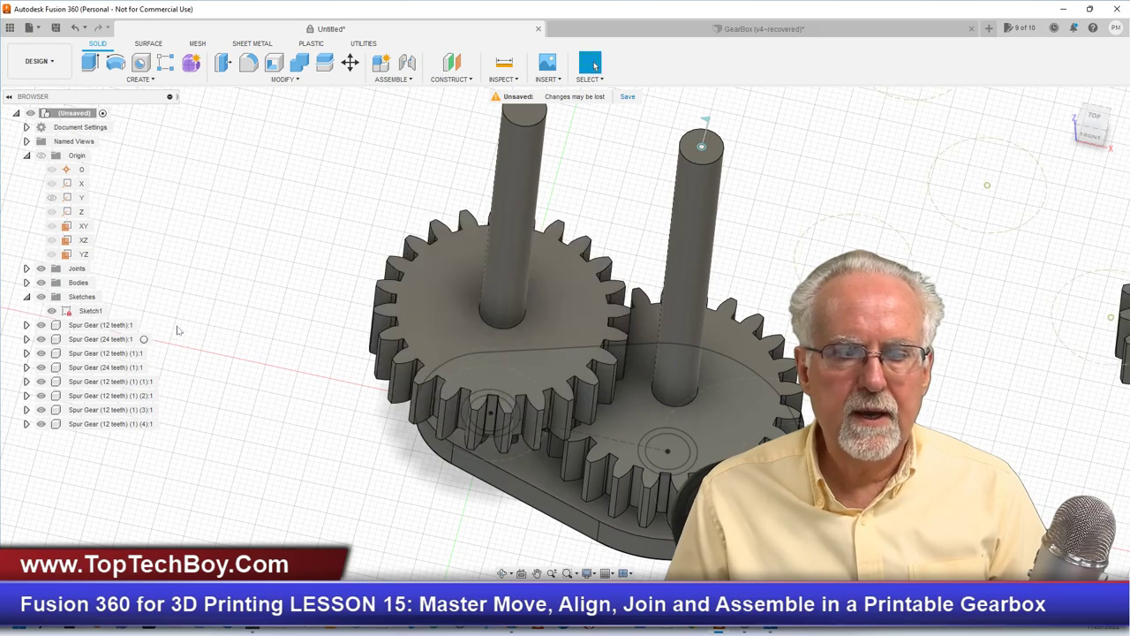
Step: Add a revolute as-built joint between the left gear and left shaft, origin at its top
scroll(246, 337, "down", 2)
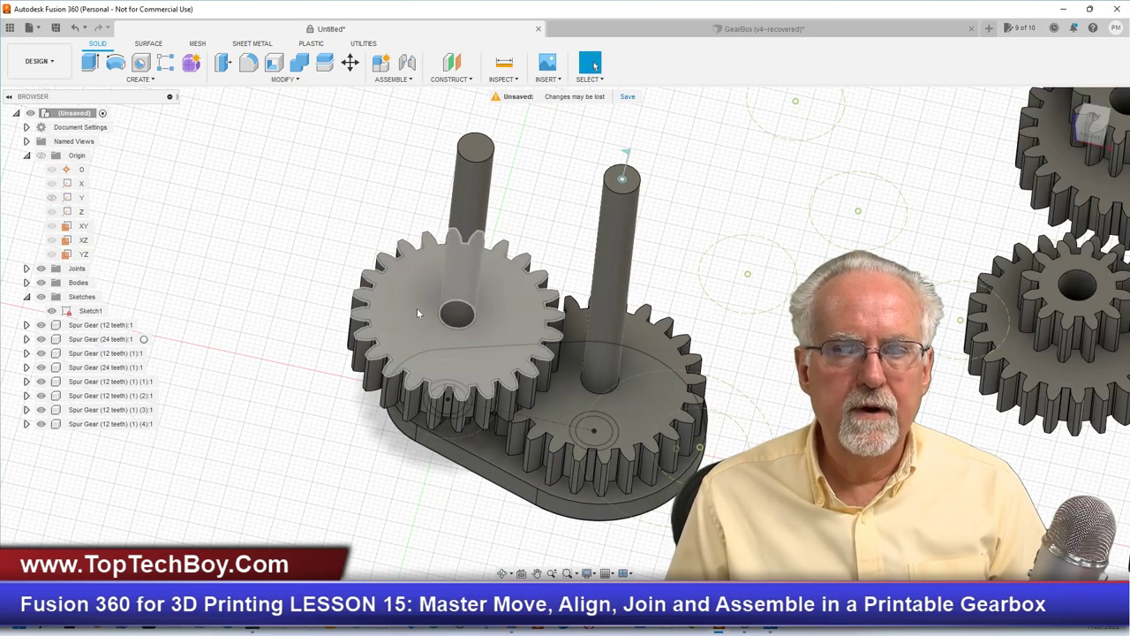
left_click(399, 81)
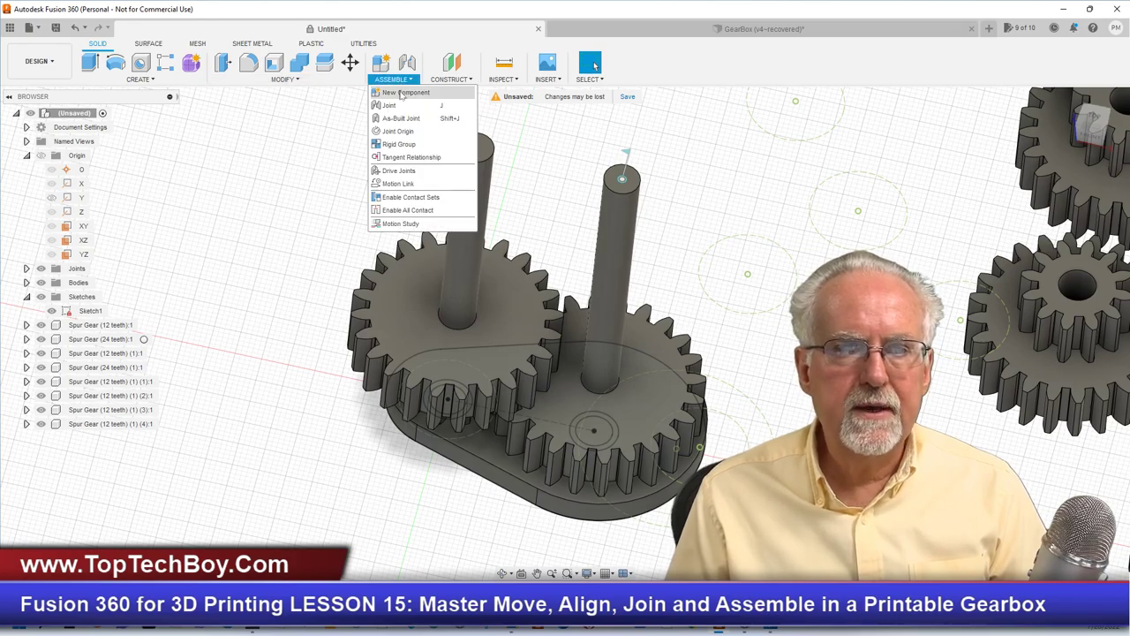
left_click(393, 119)
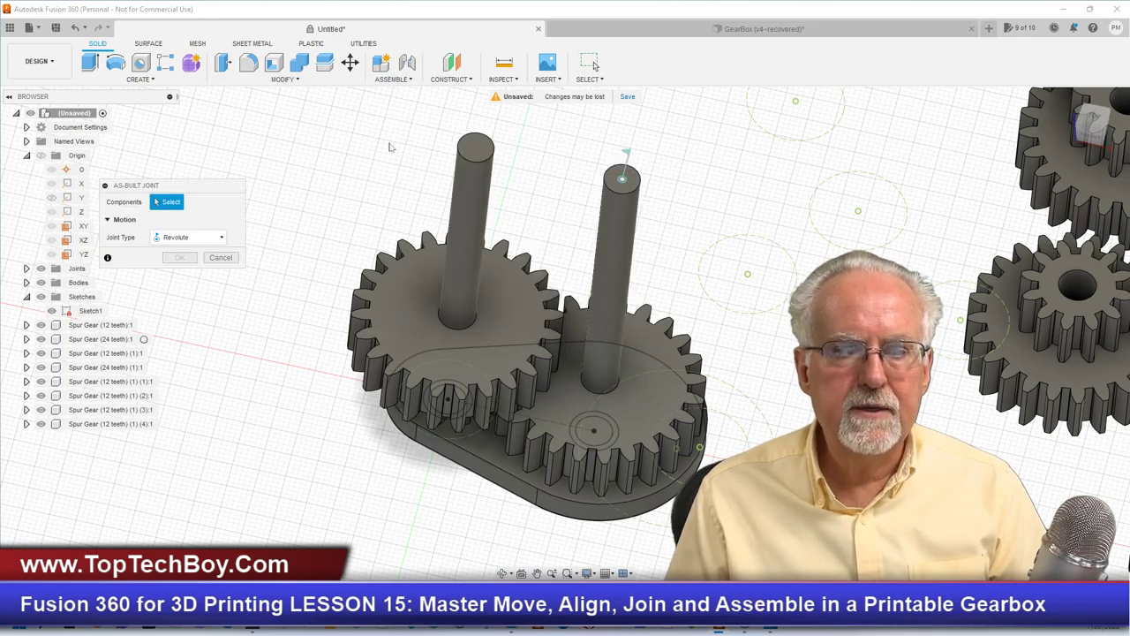
left_click(399, 309)
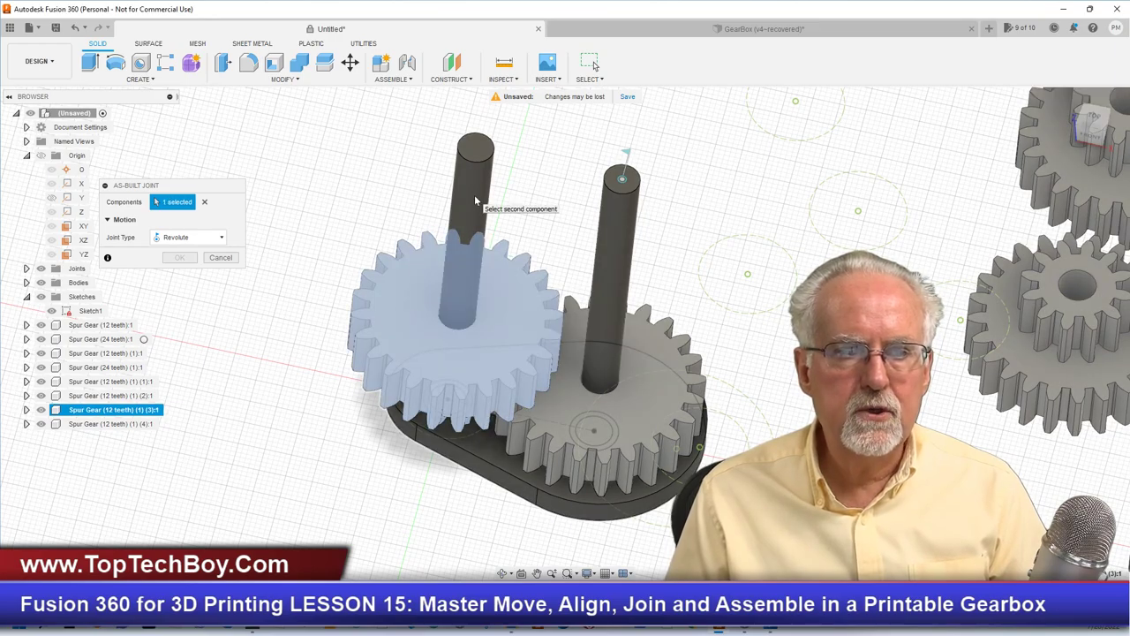
left_click(474, 199)
left_click(476, 151)
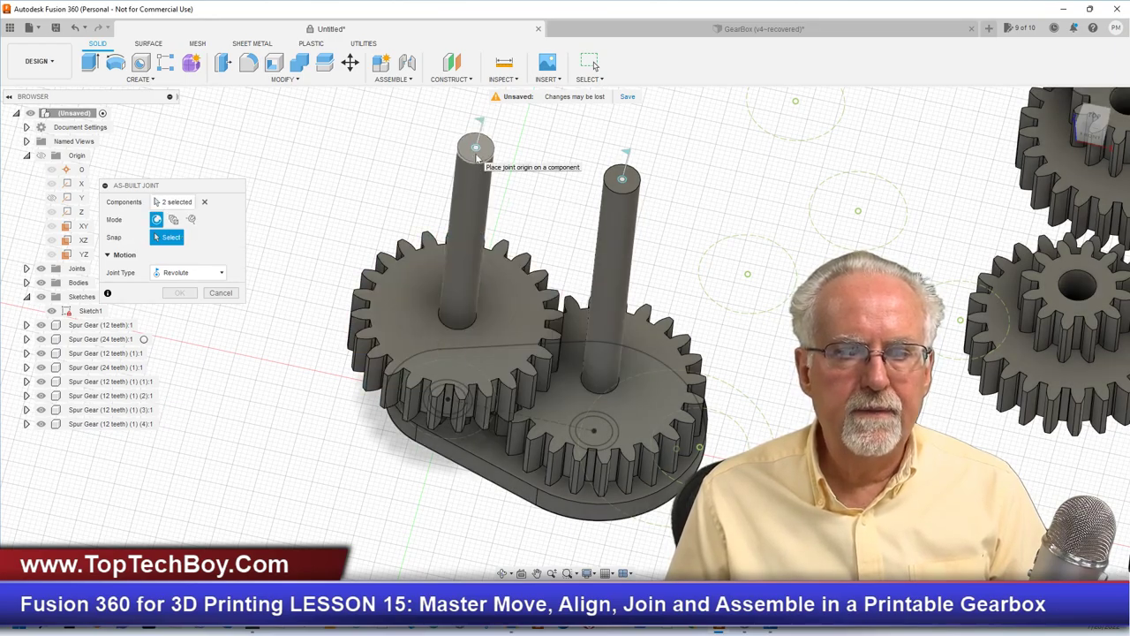
left_click(476, 150)
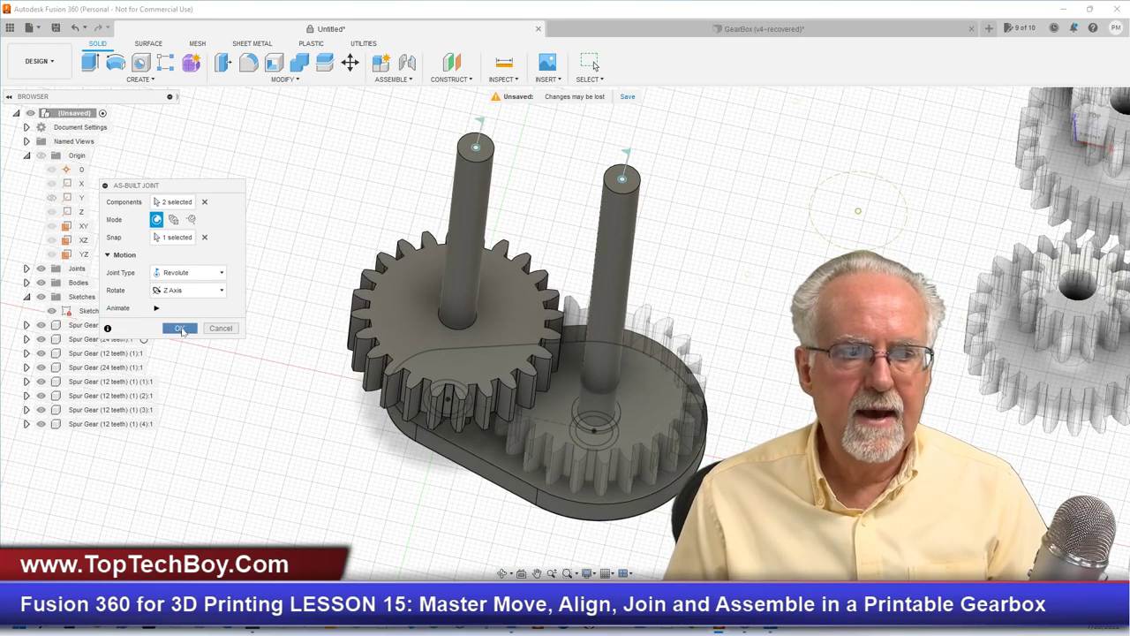
left_click(180, 329)
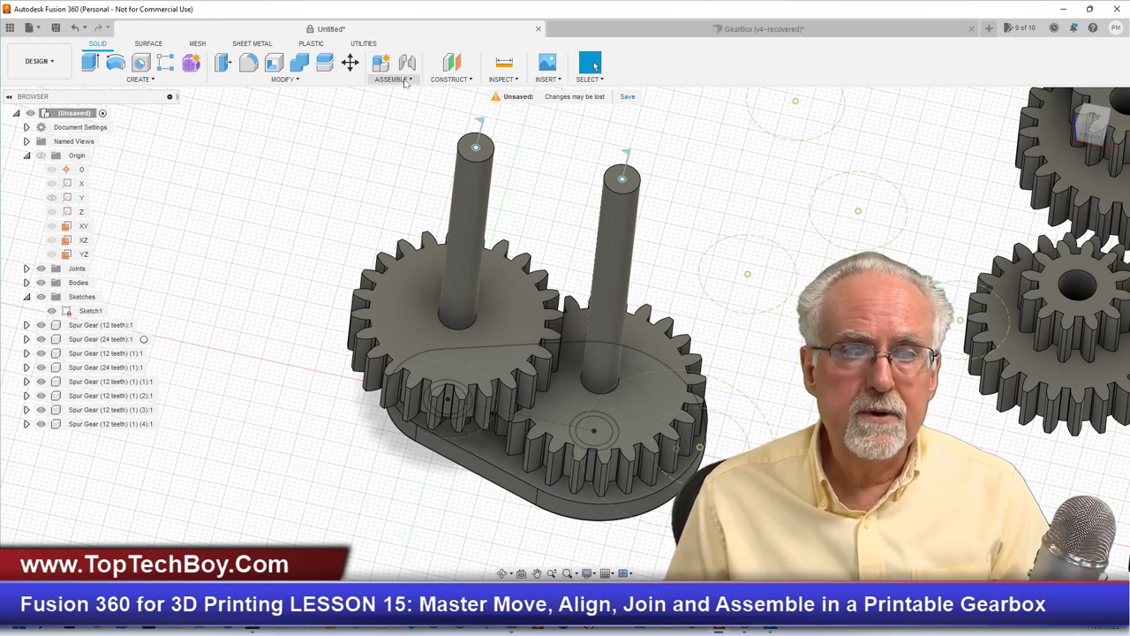
Step: Motion-link the right and left shaft joints, reversed, with 180° against 360°
left_click(406, 79)
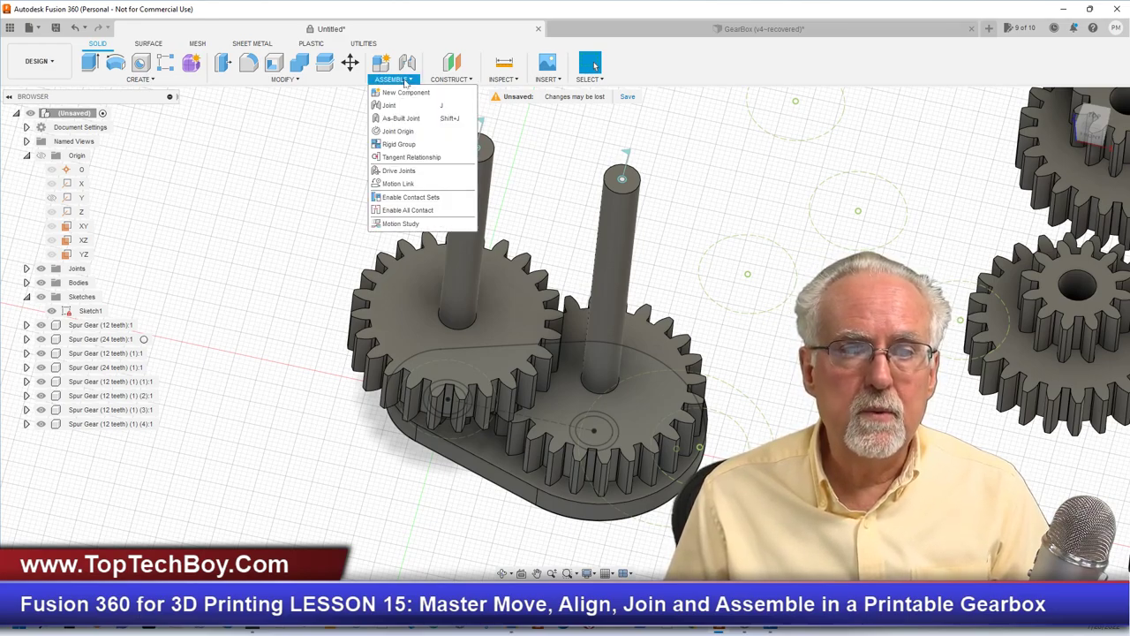
left_click(387, 189)
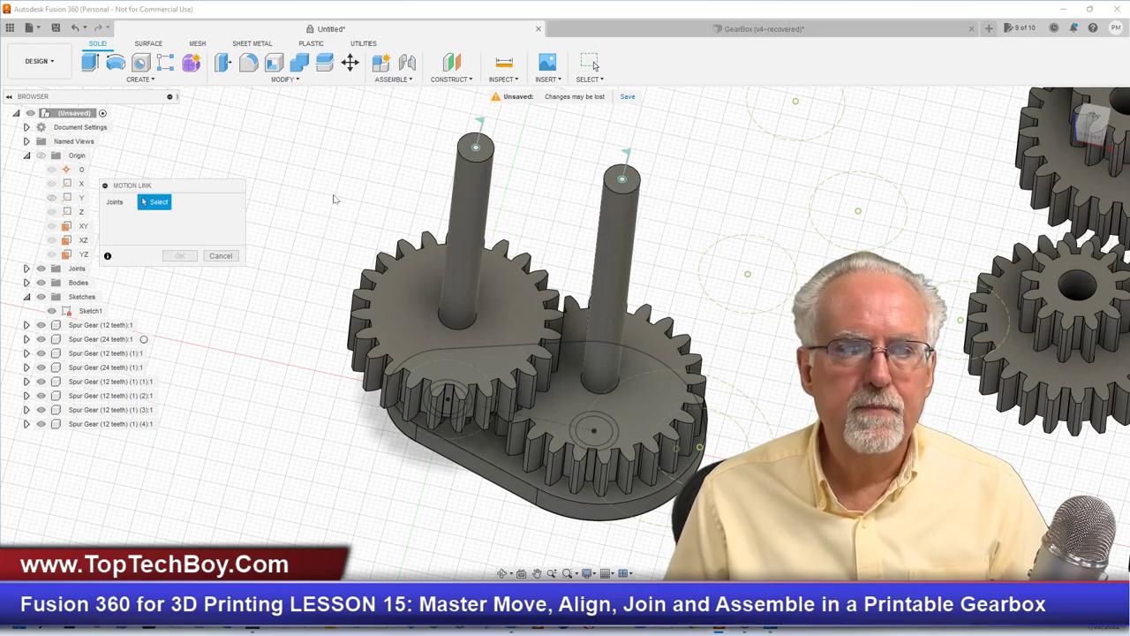
left_click(620, 178)
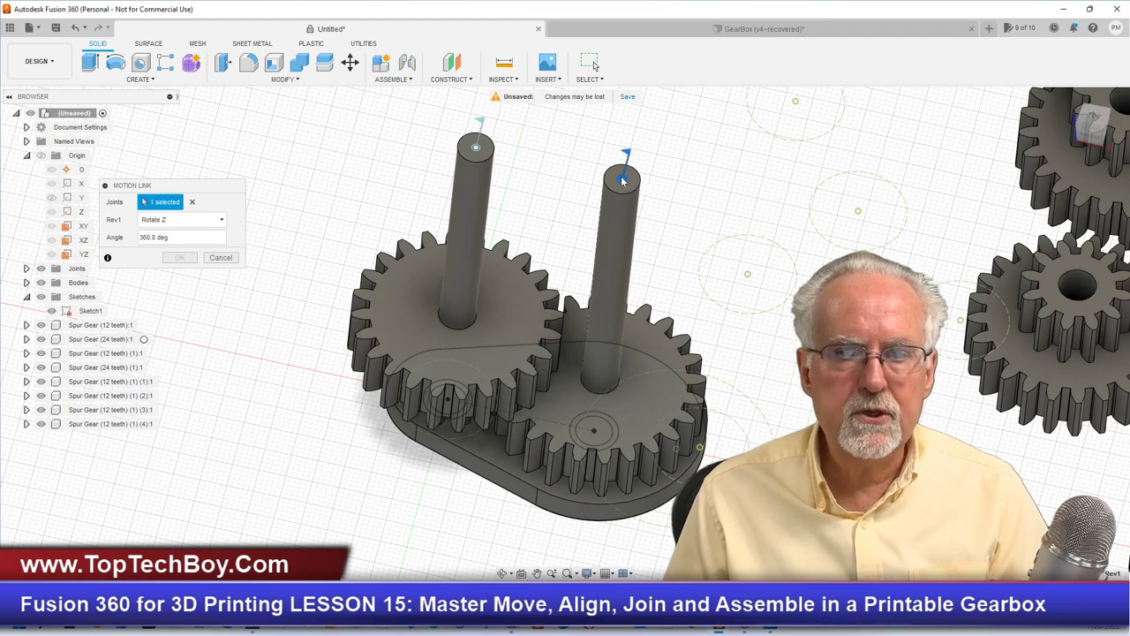
left_click(476, 148)
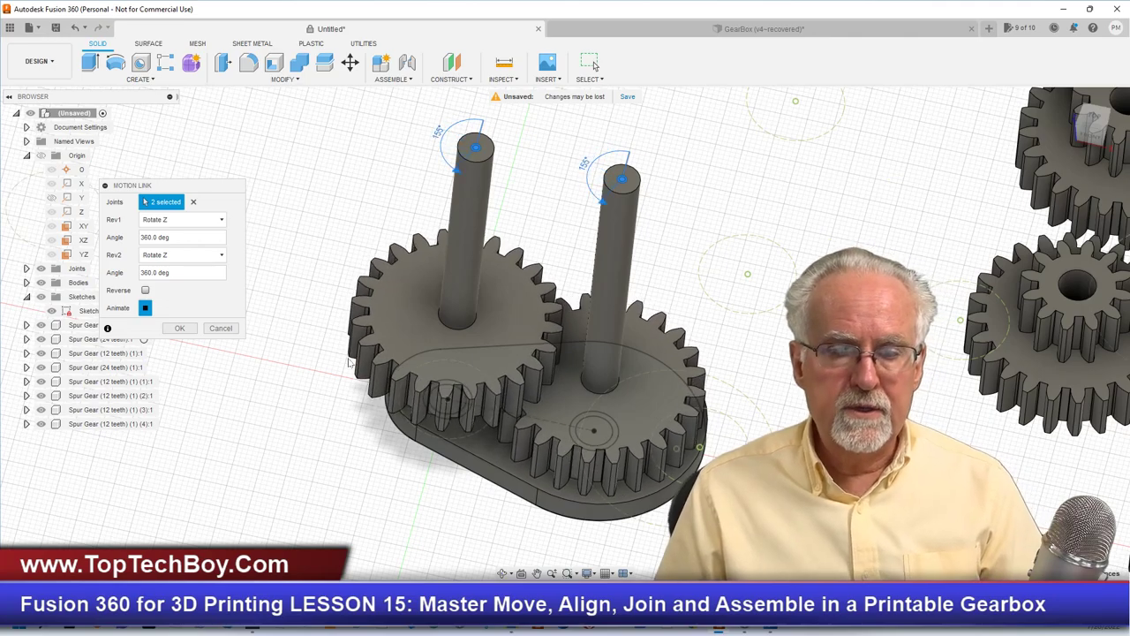
left_click(145, 290)
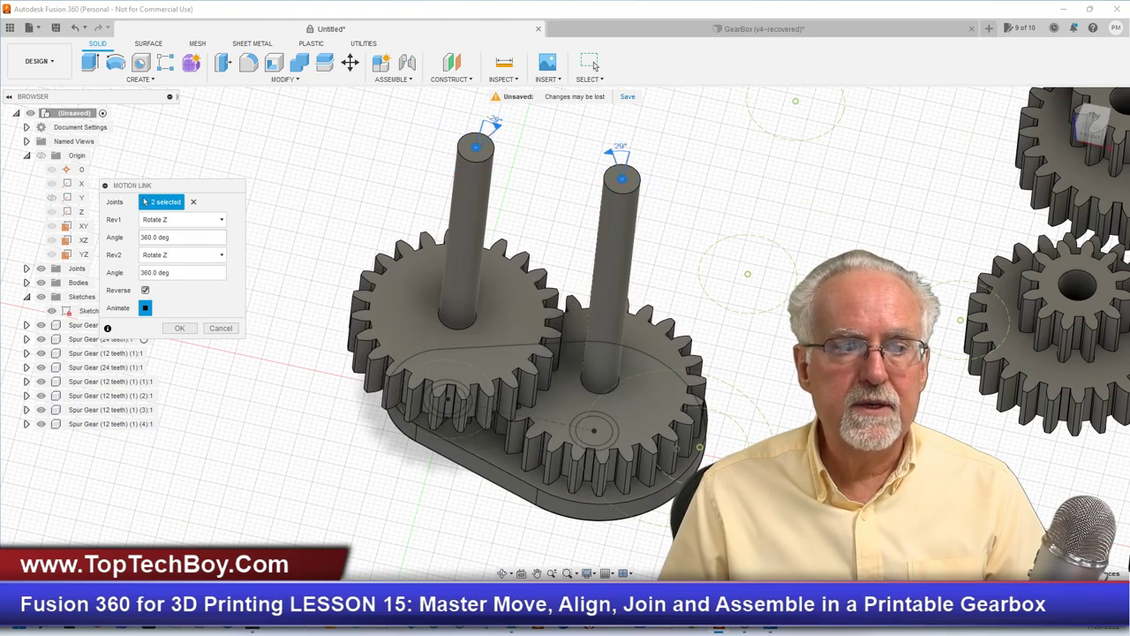
left_click(146, 238)
type("180")
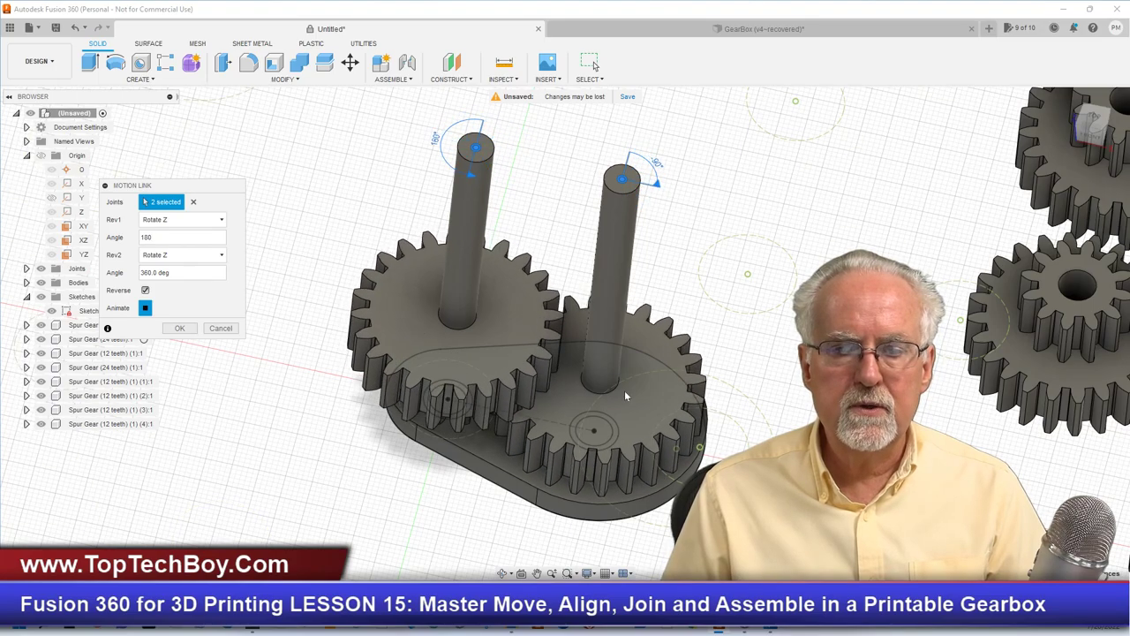
left_click(179, 329)
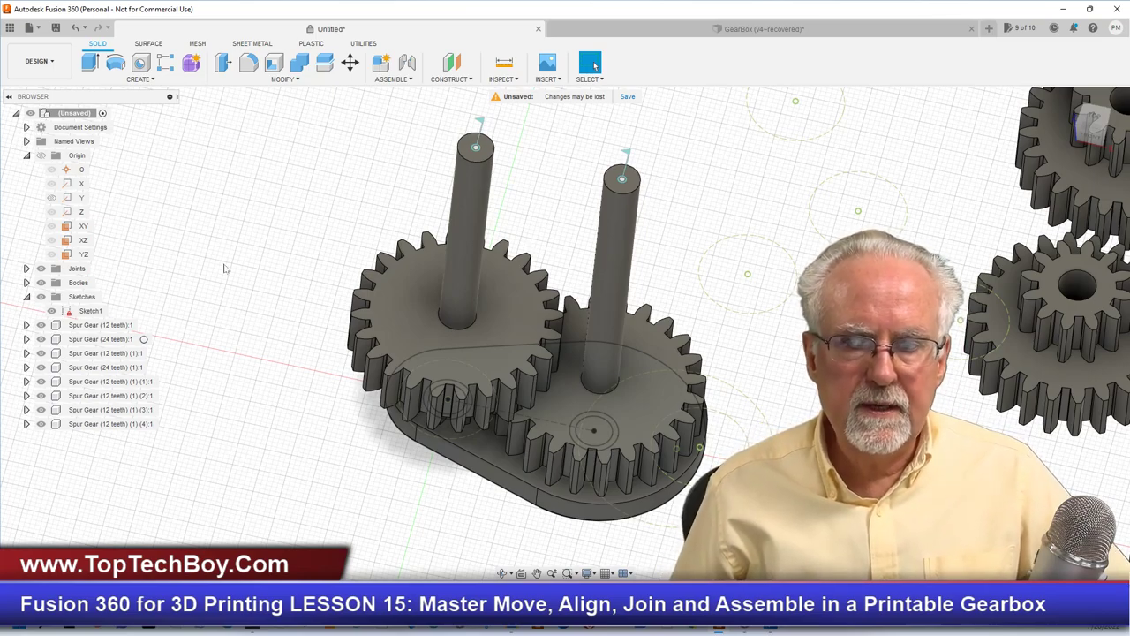
Step: Rotate the spare stacked gear 180° about the Y axis using Move/Copy
scroll(227, 269, "up", 2)
scroll(225, 269, "down", 5)
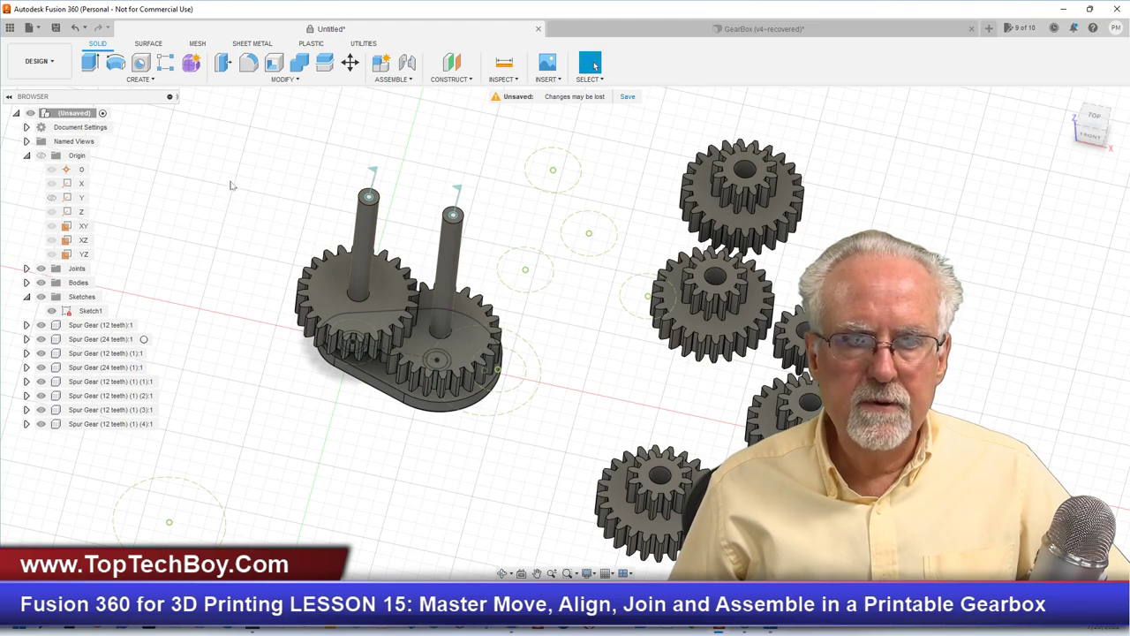
right_click(231, 185)
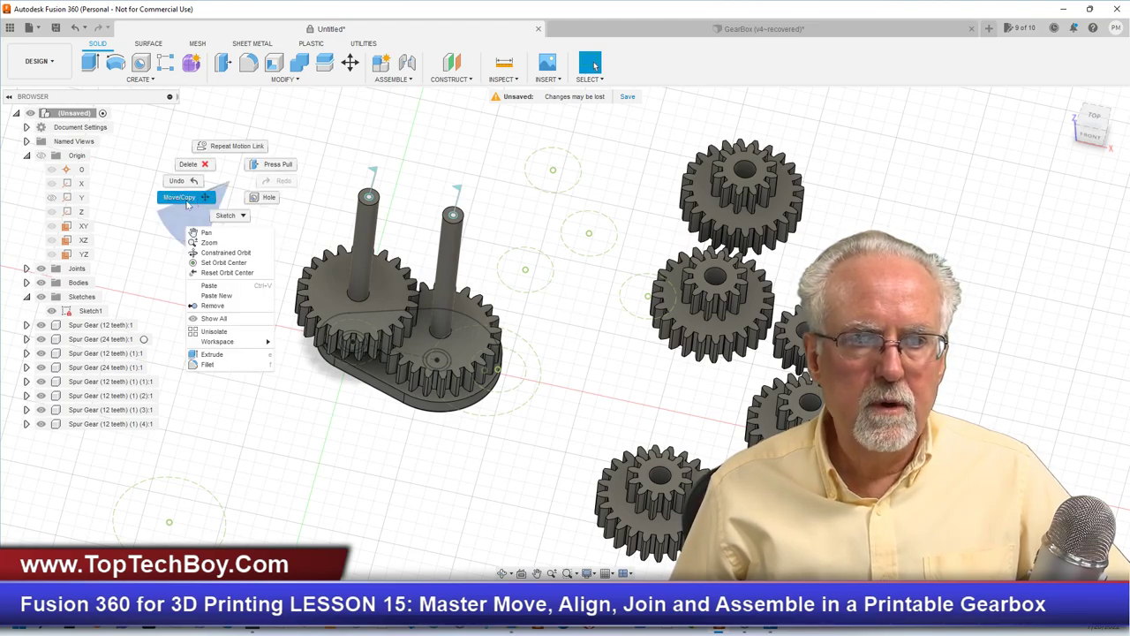
left_click(187, 198)
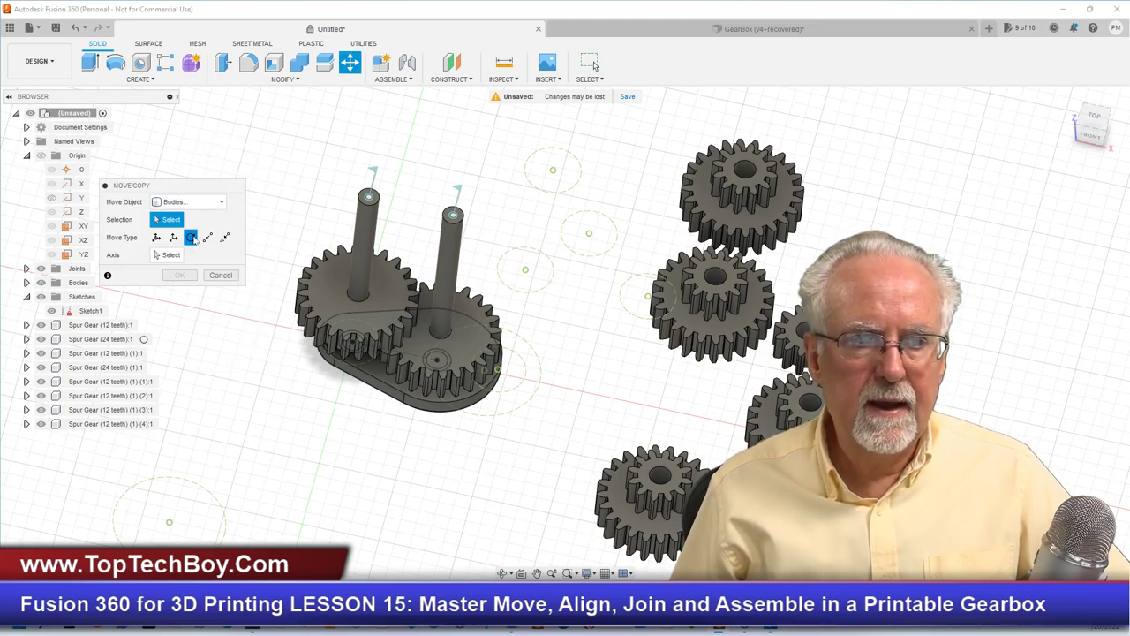
left_click(620, 507)
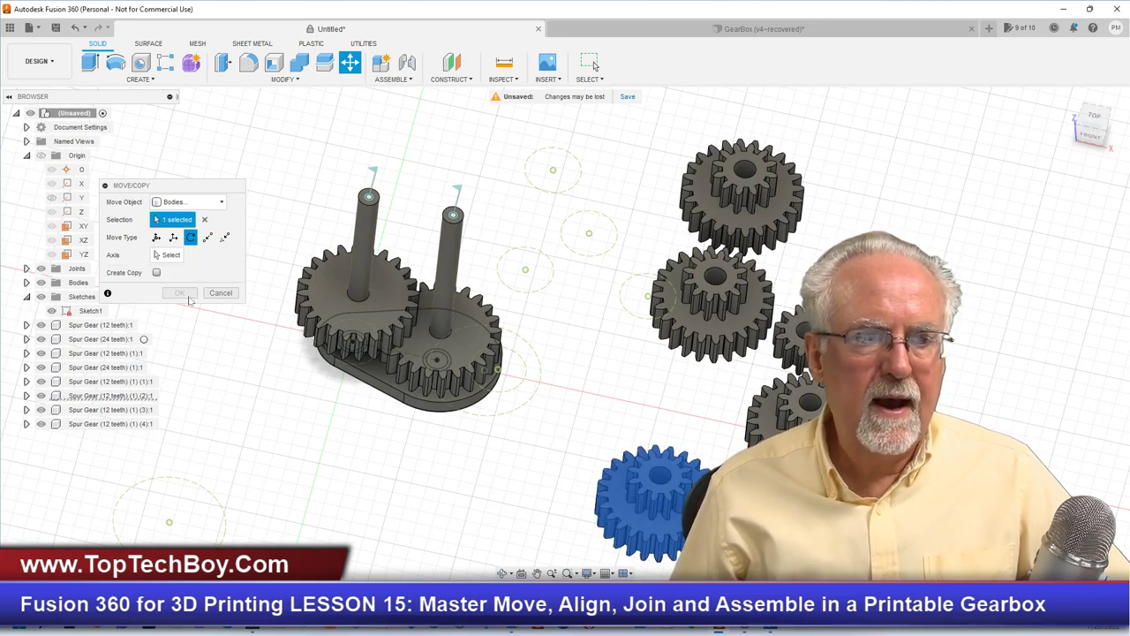
left_click(162, 256)
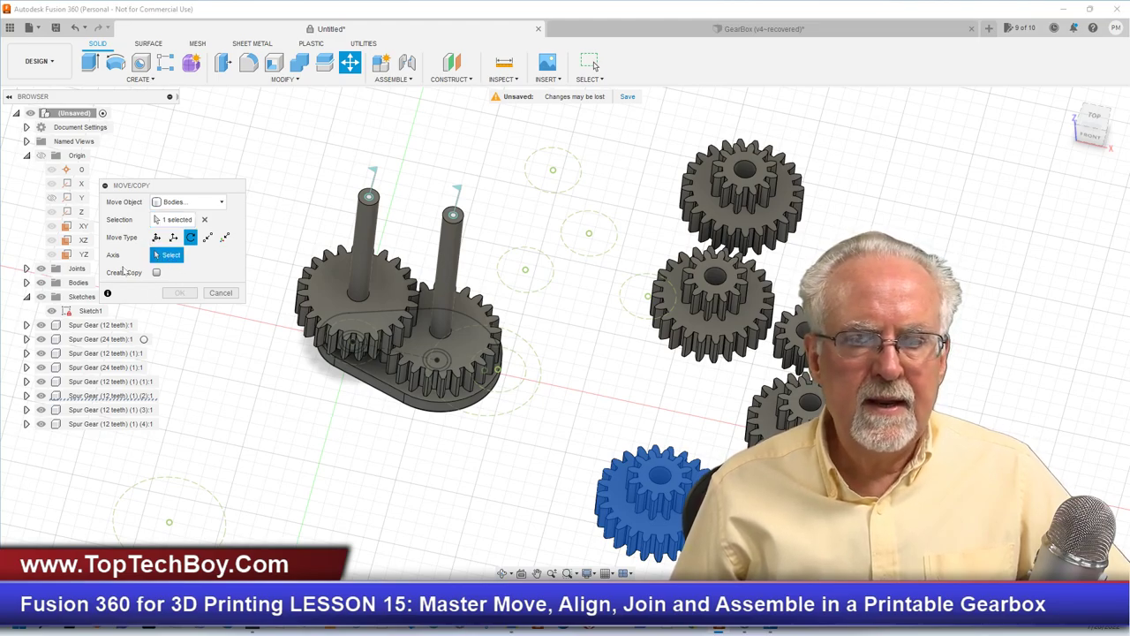
left_click(73, 199)
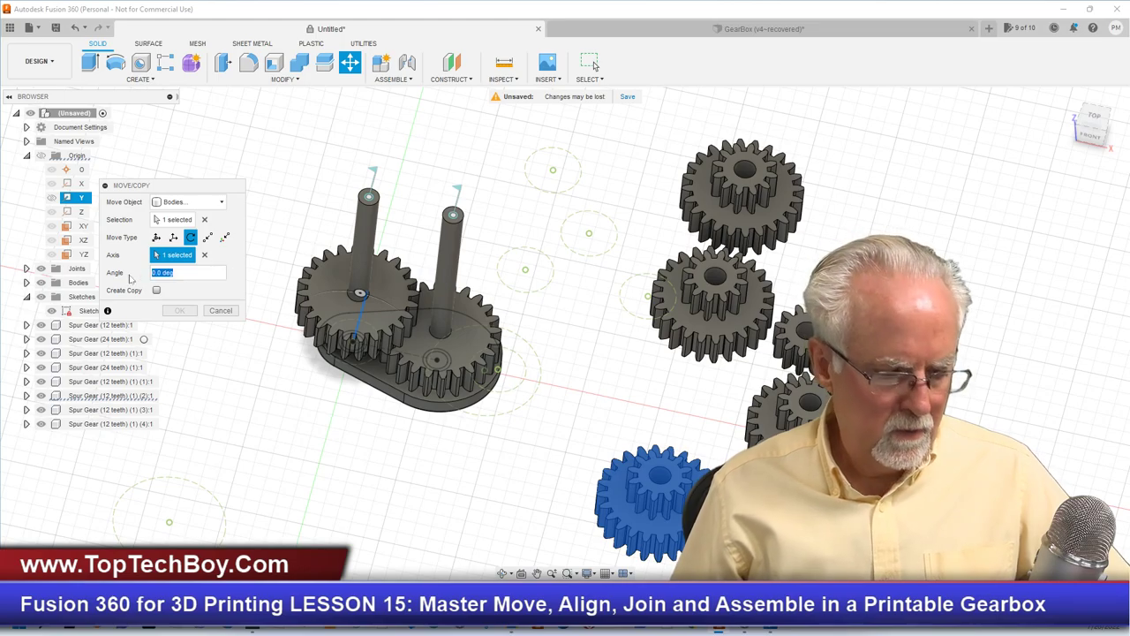
type("180")
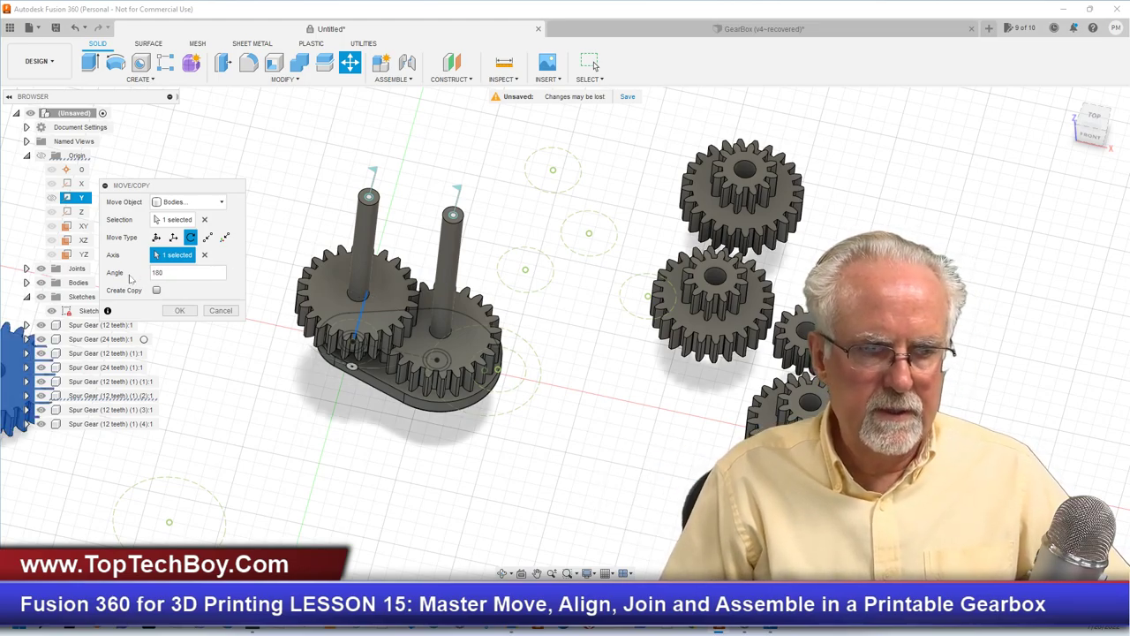
key("Return")
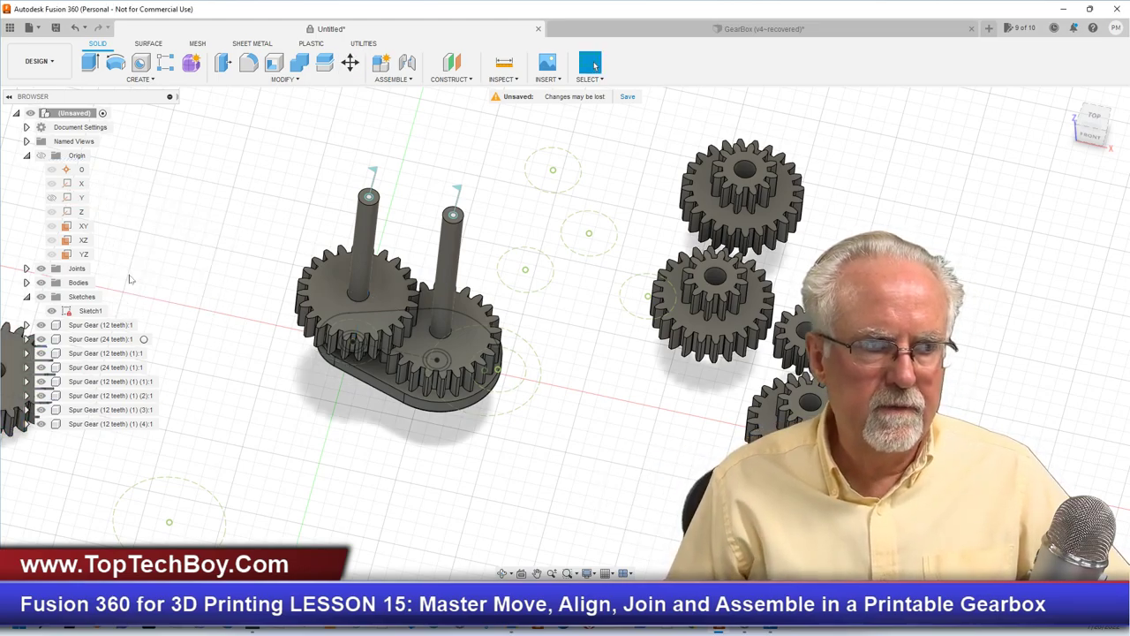
Step: Orbit to a low side view to inspect the flipped gear's underside
scroll(162, 492, "down", 3)
scroll(285, 452, "down", 2)
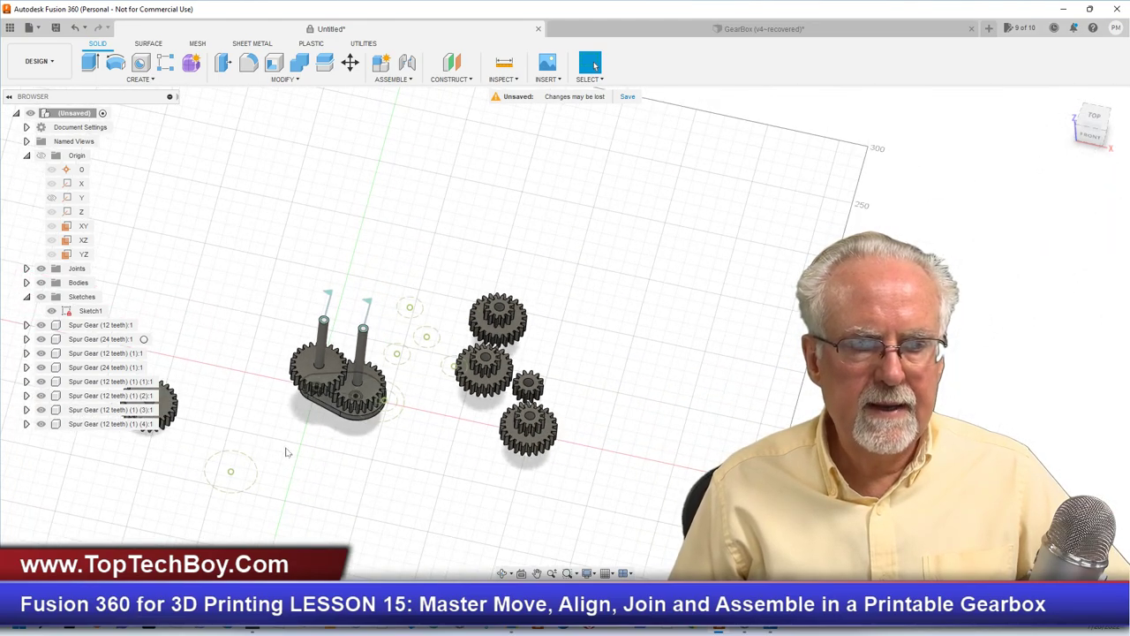
scroll(86, 460, "up", 5)
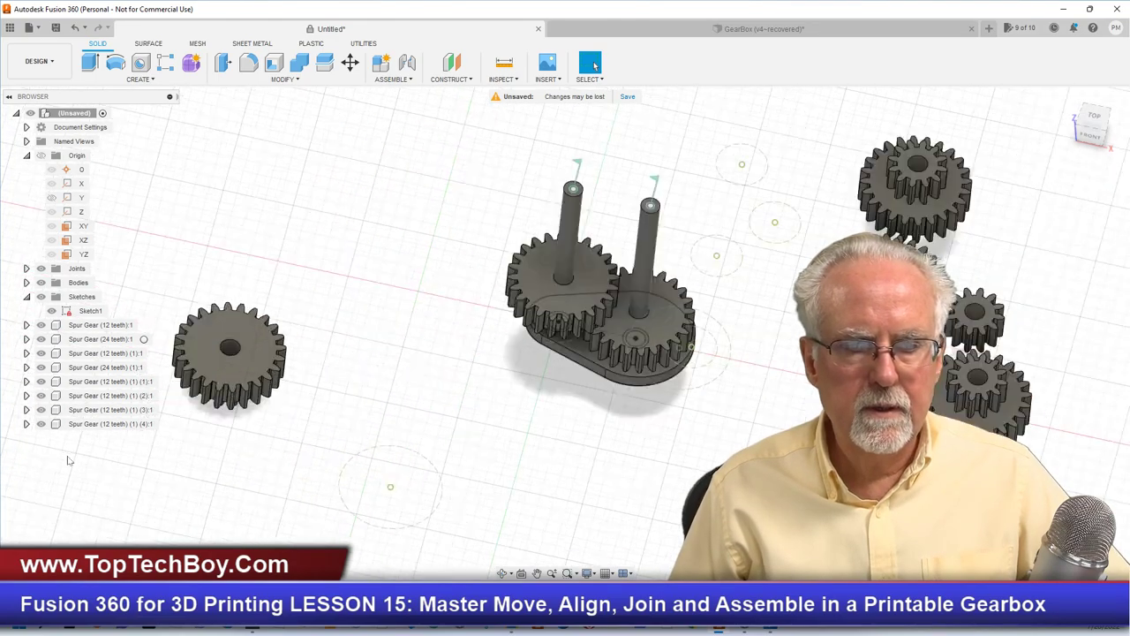
scroll(89, 468, "up", 2)
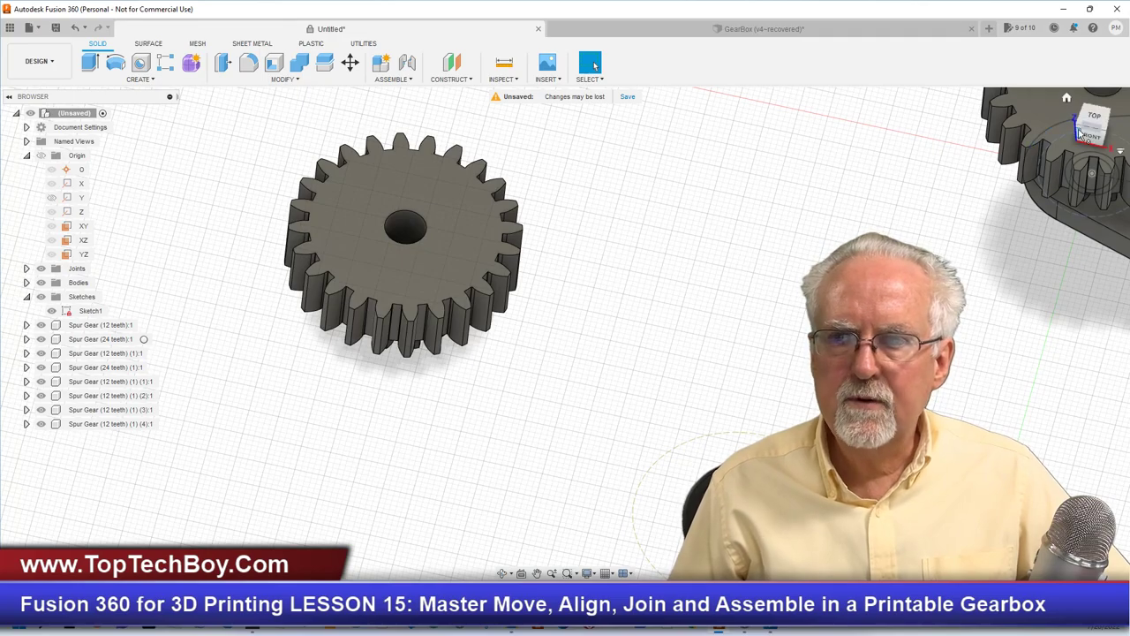
middle_click_drag(1095, 140, 459, 321, "shift")
scroll(458, 321, "down", 2)
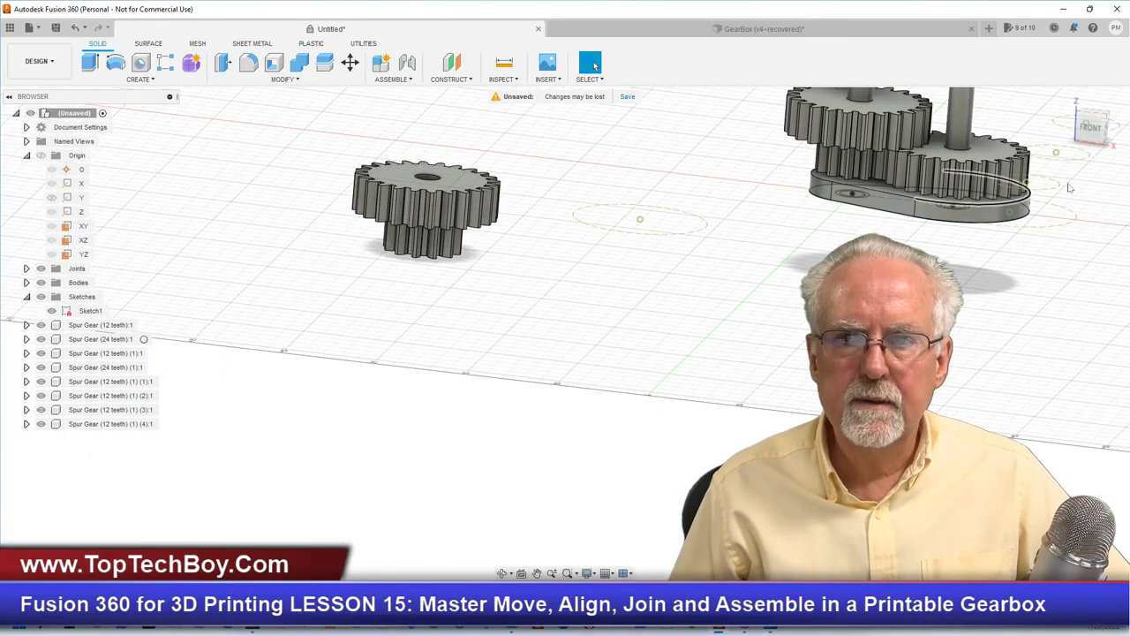
middle_click_drag(1040, 195, 943, 179, "shift")
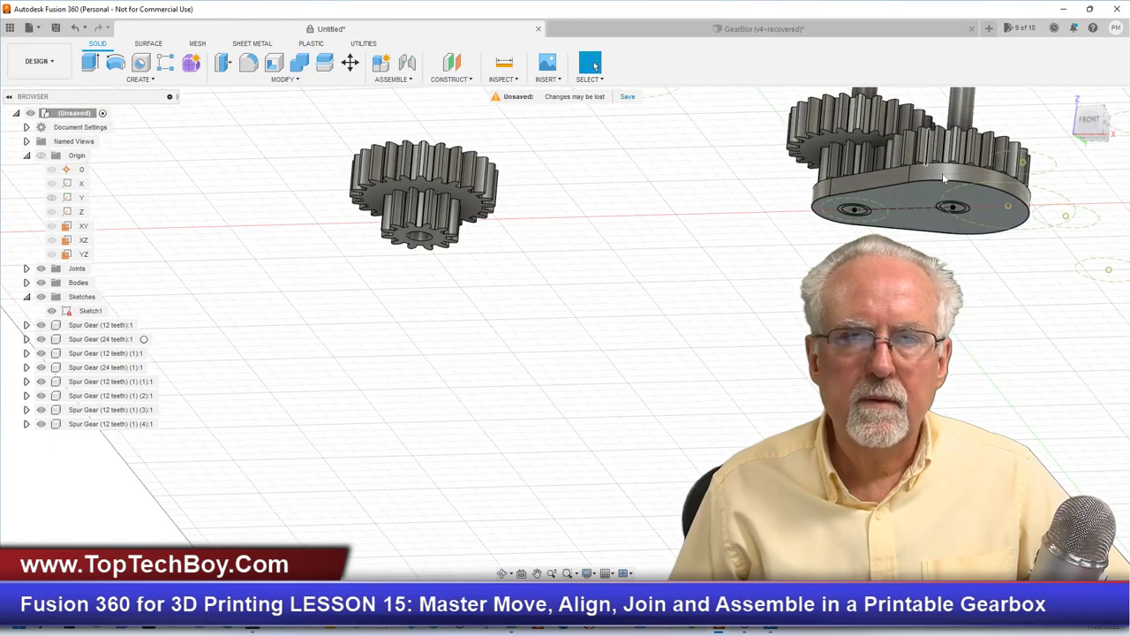
left_click(296, 81)
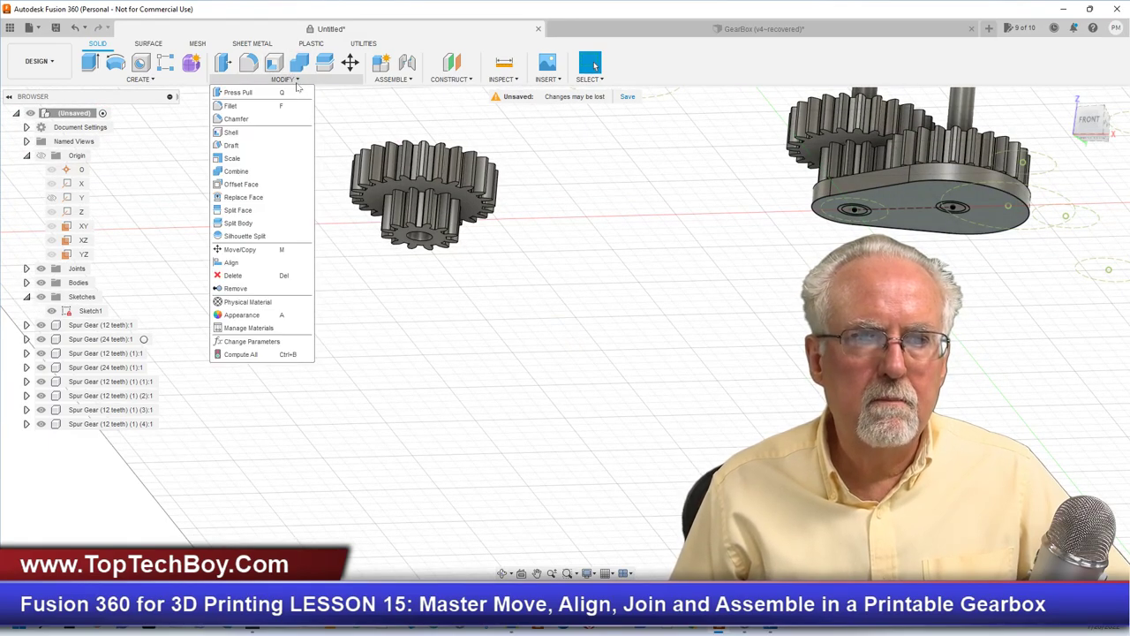
Step: Start an Align and pick the flipped gear's bore circle as the From point
left_click(233, 262)
scroll(410, 259, "up", 5)
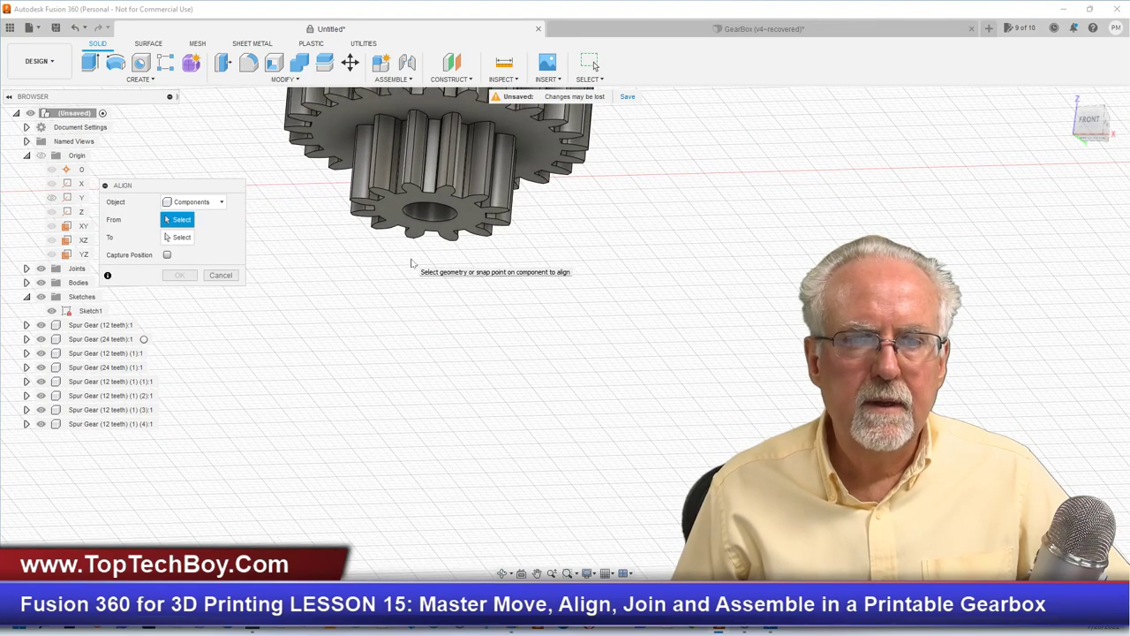
scroll(410, 262, "up", 2)
left_click(437, 194)
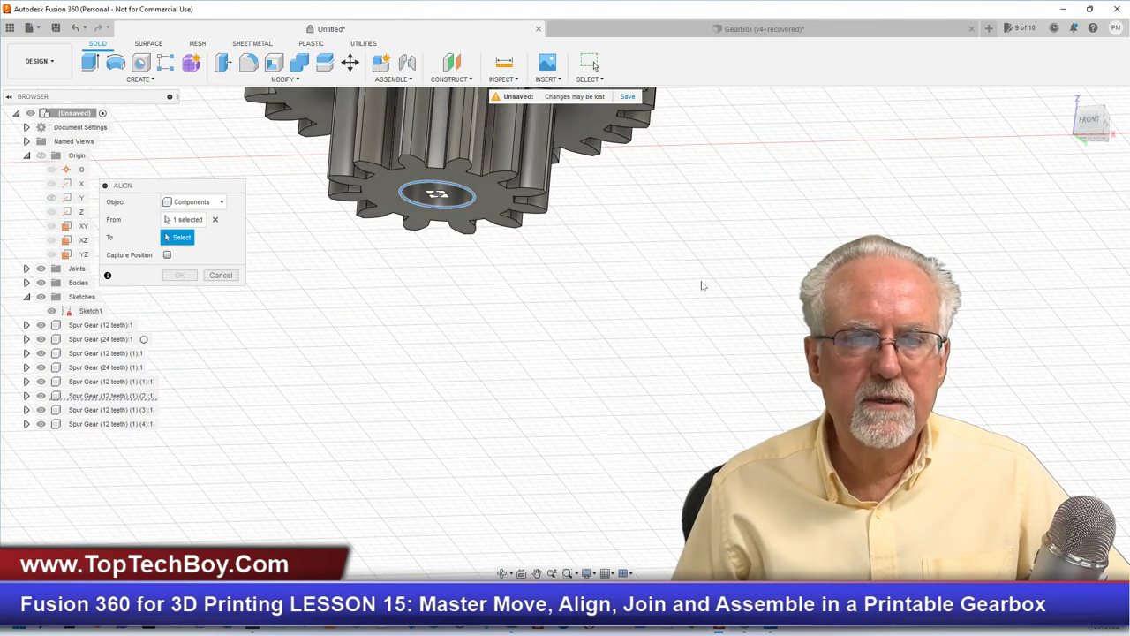
scroll(764, 299, "down", 3)
scroll(370, 278, "down", 3)
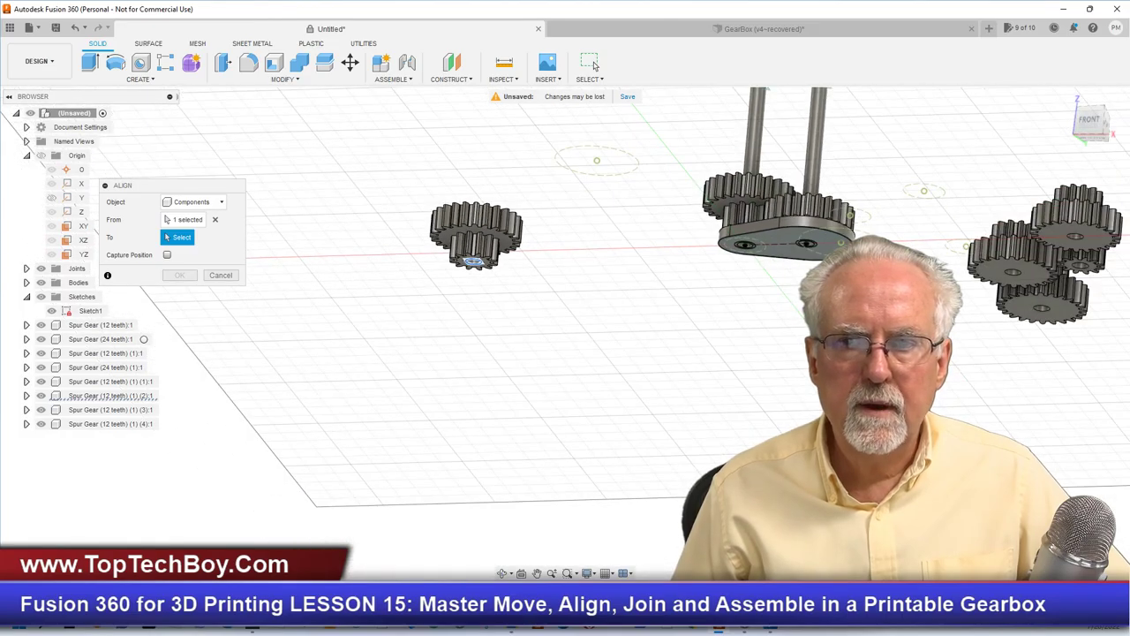
Step: Align the gear to the second shaft's base point and confirm
scroll(826, 284, "up", 2)
scroll(848, 287, "down", 2)
scroll(309, 240, "down", 2)
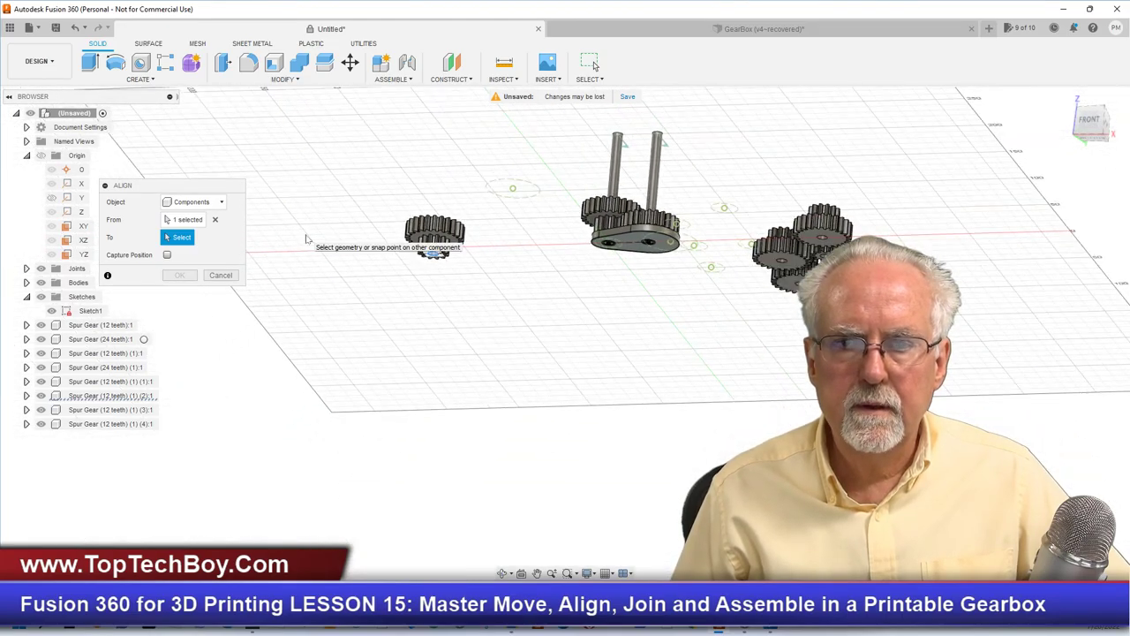
scroll(720, 212, "up", 5)
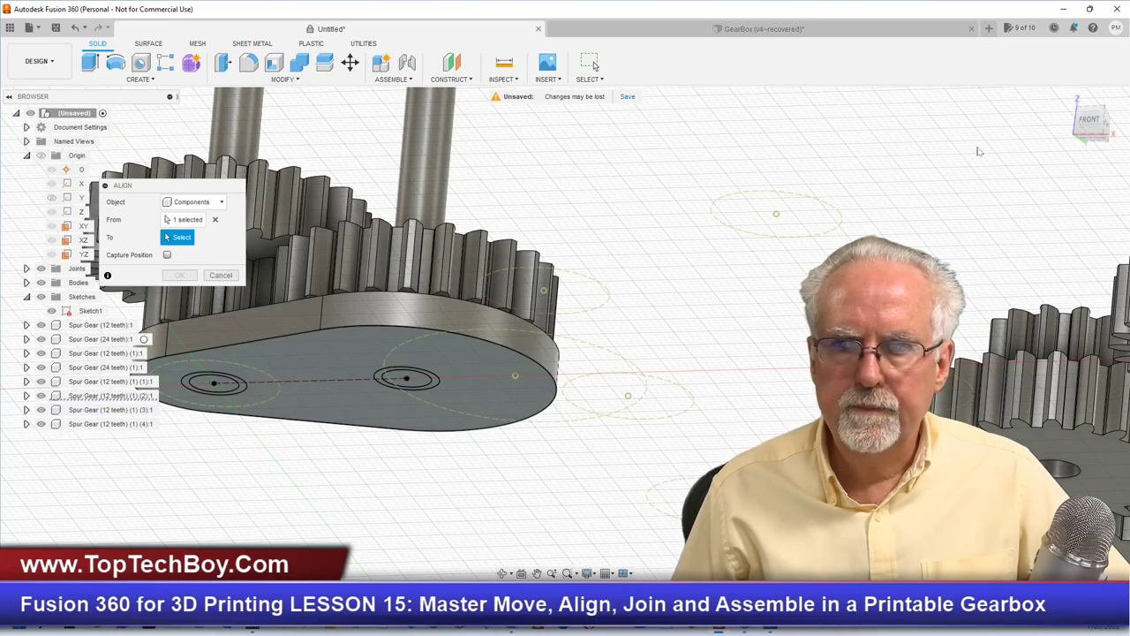
left_click(1094, 121)
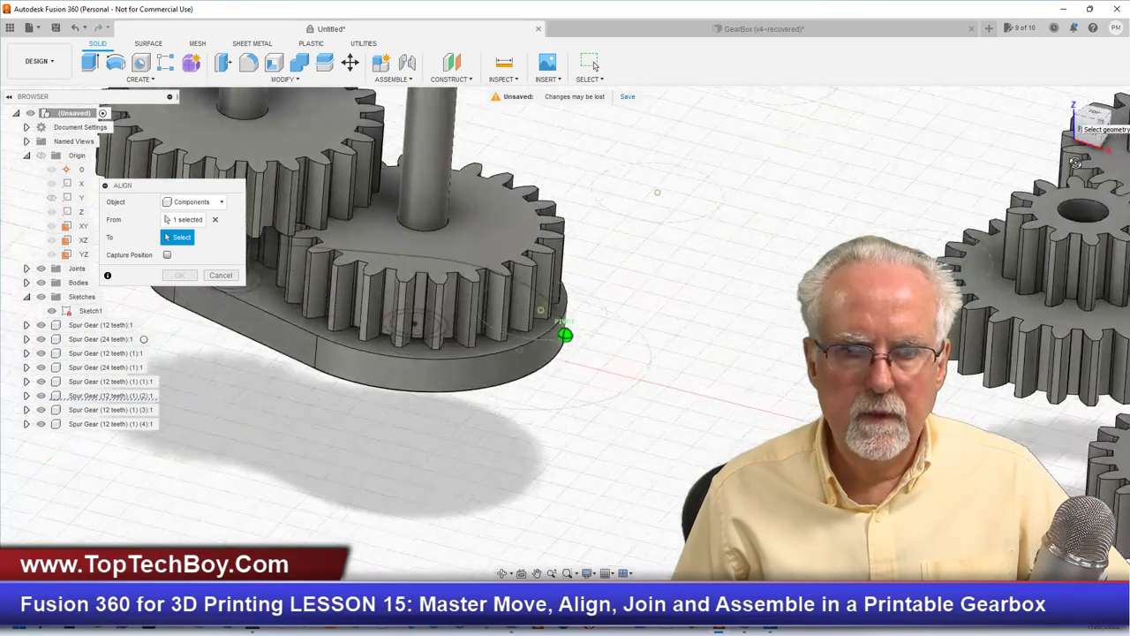
left_click(446, 224)
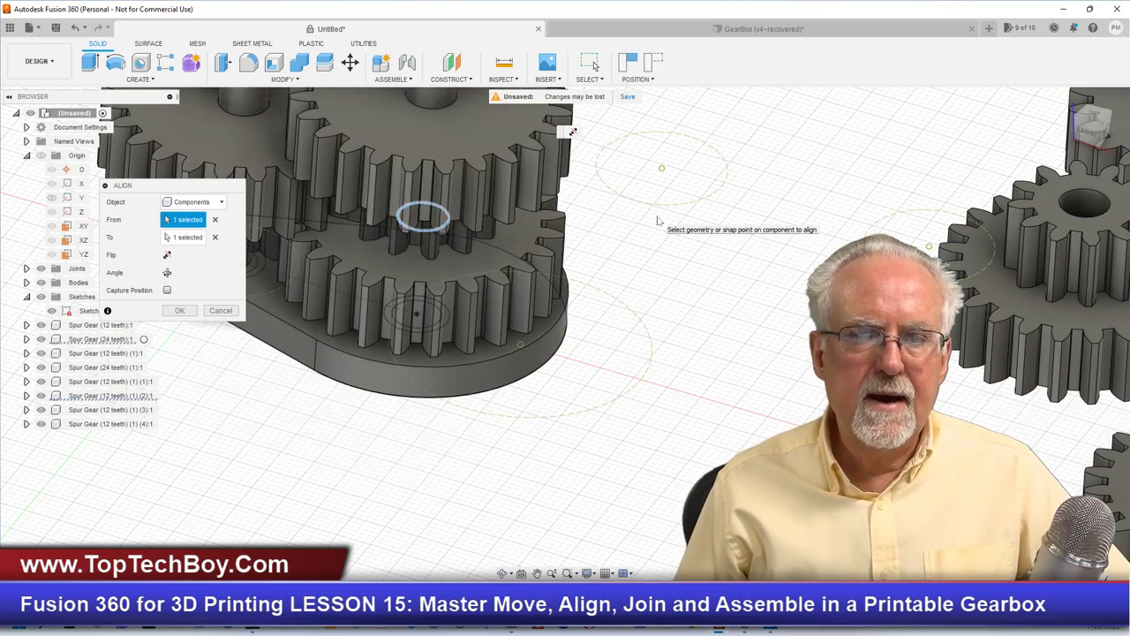
left_click(180, 311)
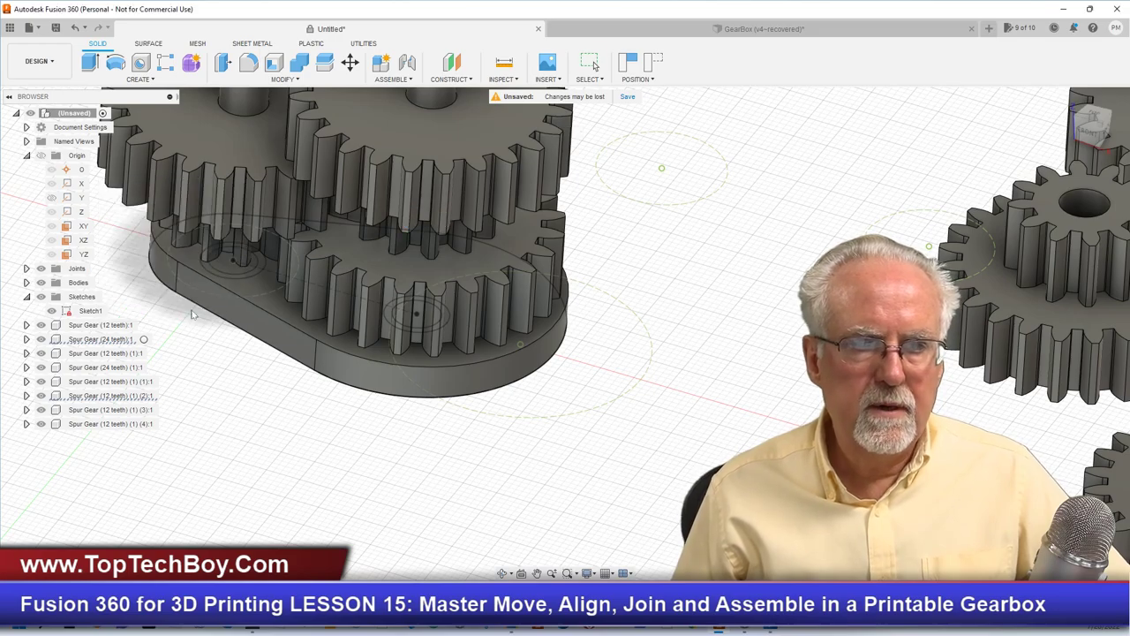
scroll(329, 315, "down", 4)
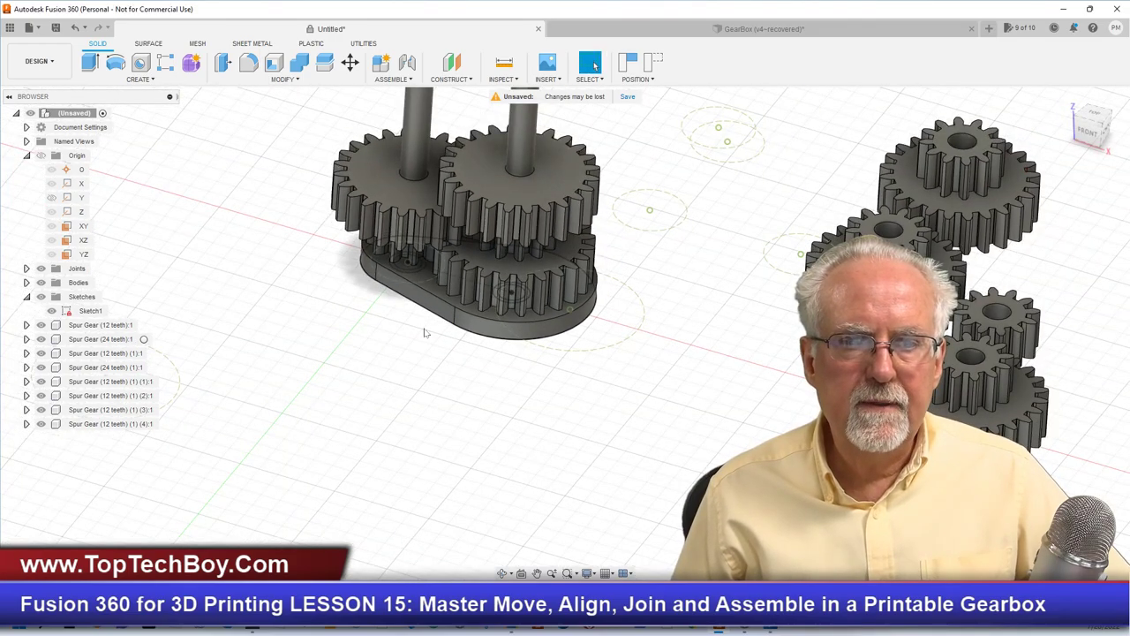
Step: Expand the Joints folder to show Rev1, Rev2 and Motion Link 3, then hide Rev1
scroll(745, 356, "up", 3)
scroll(385, 146, "down", 5)
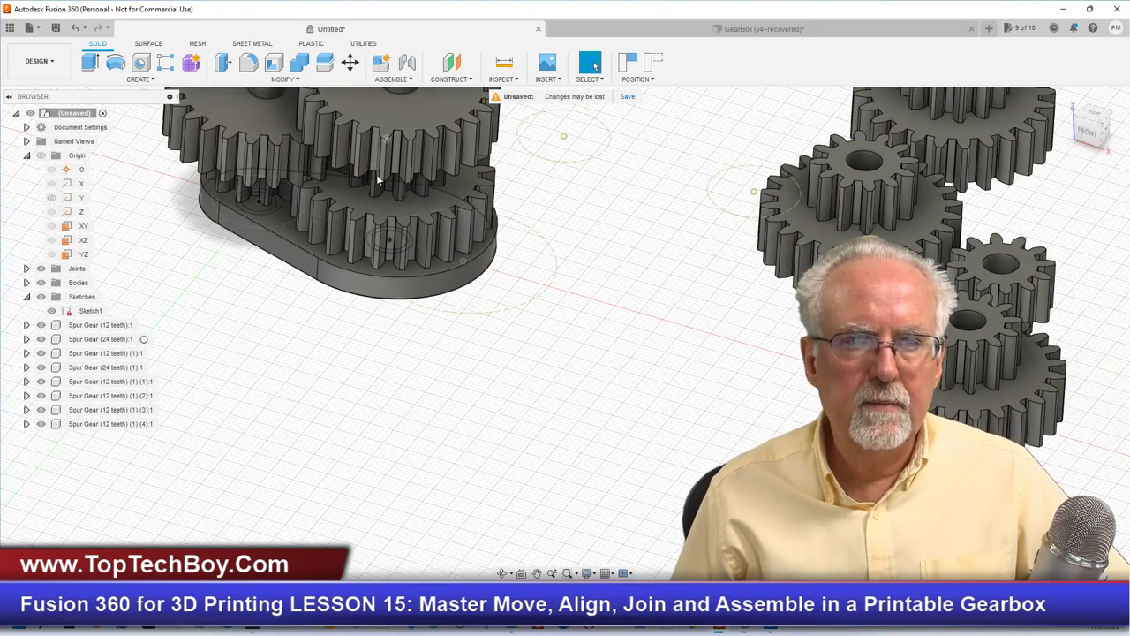
scroll(362, 367, "down", 3)
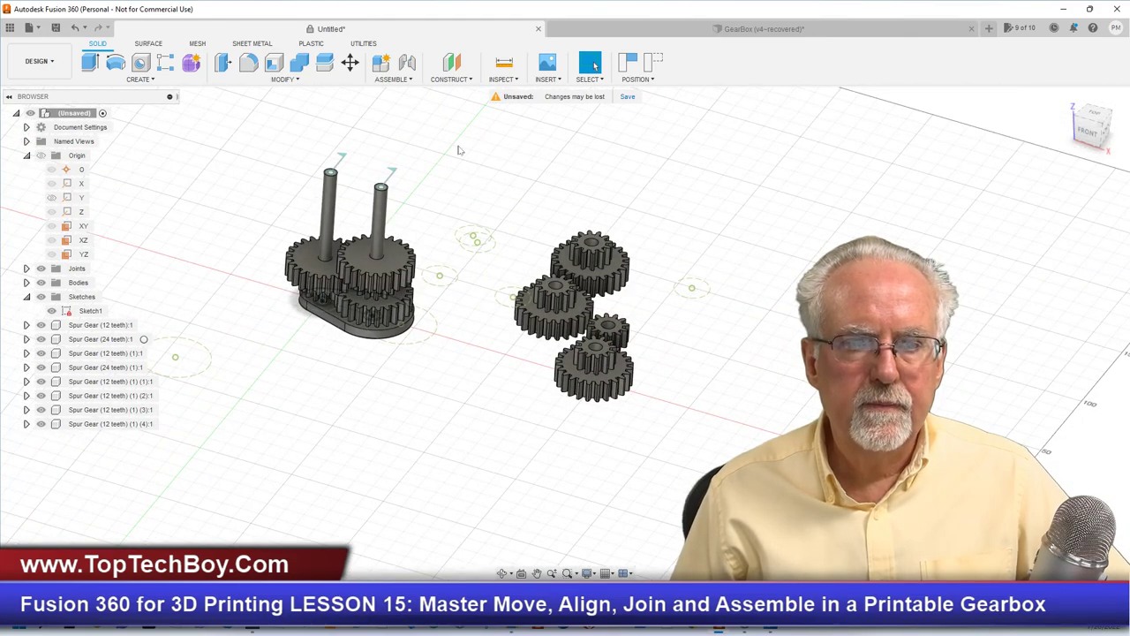
scroll(459, 150, "up", 3)
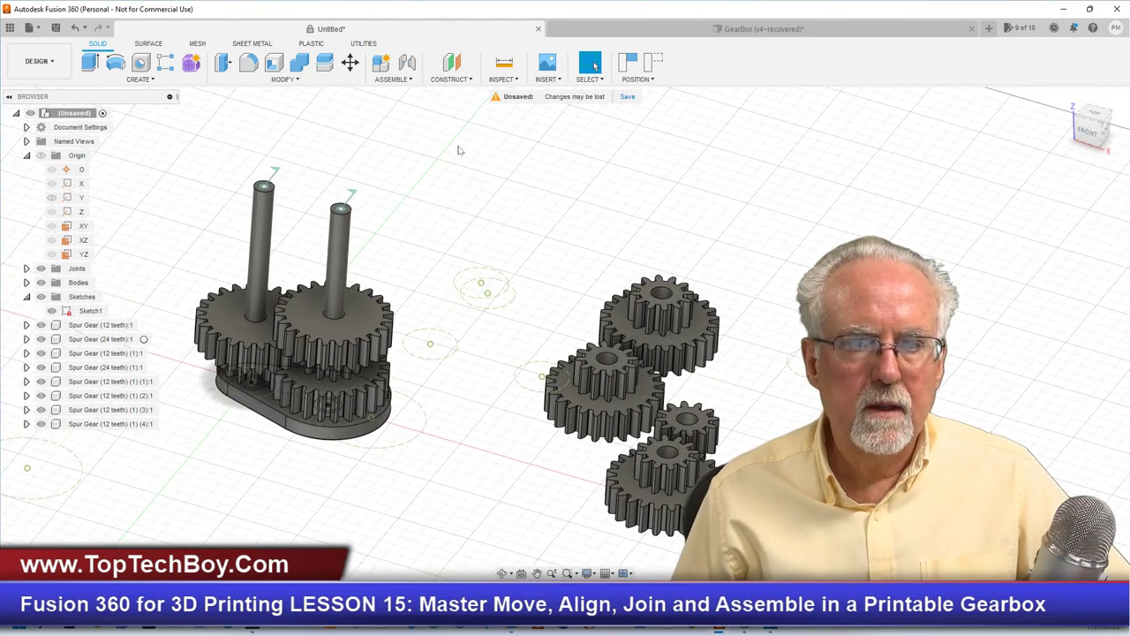
left_click(27, 268)
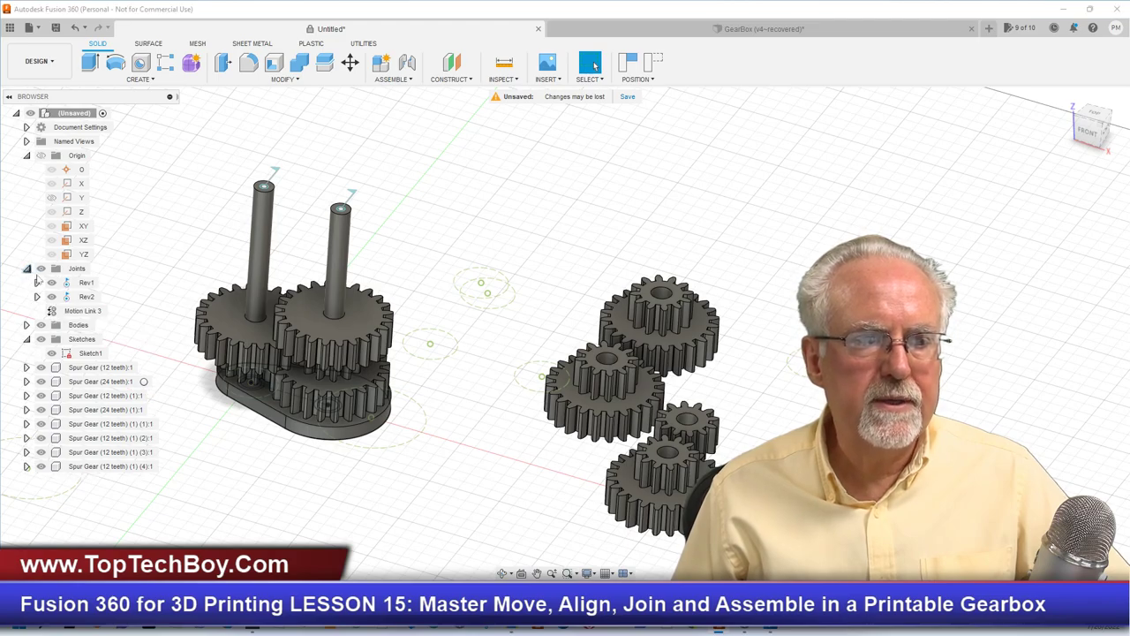
left_click(52, 283)
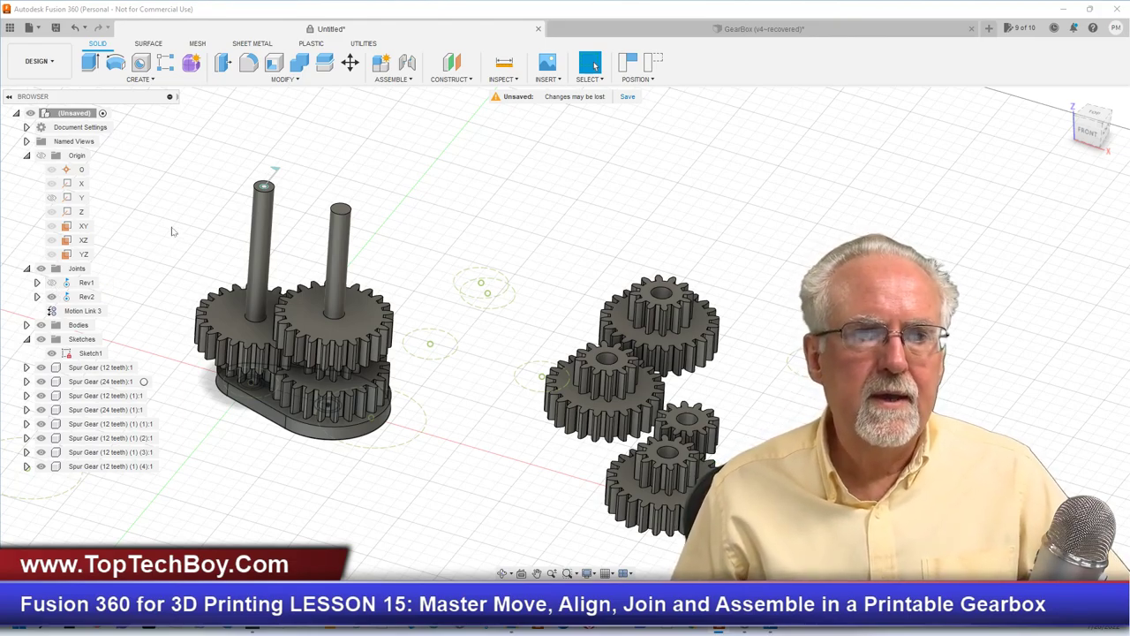
left_click(389, 79)
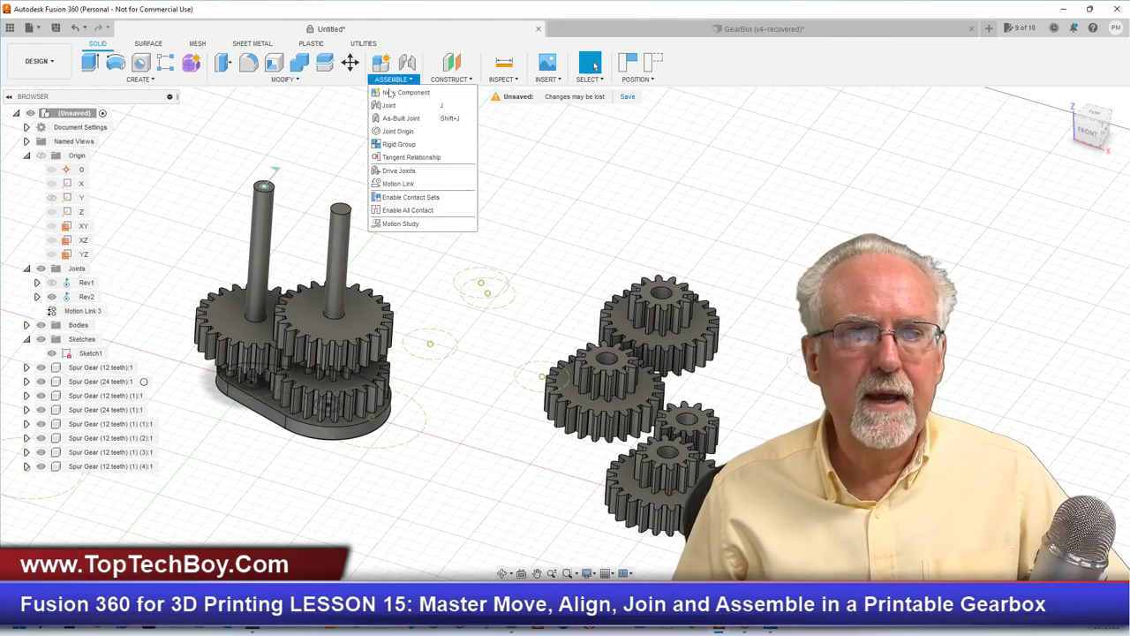
Step: Join the upper 12-tooth gear to the shaft with revolute joint Rev4, origin at the shaft top
left_click(398, 118)
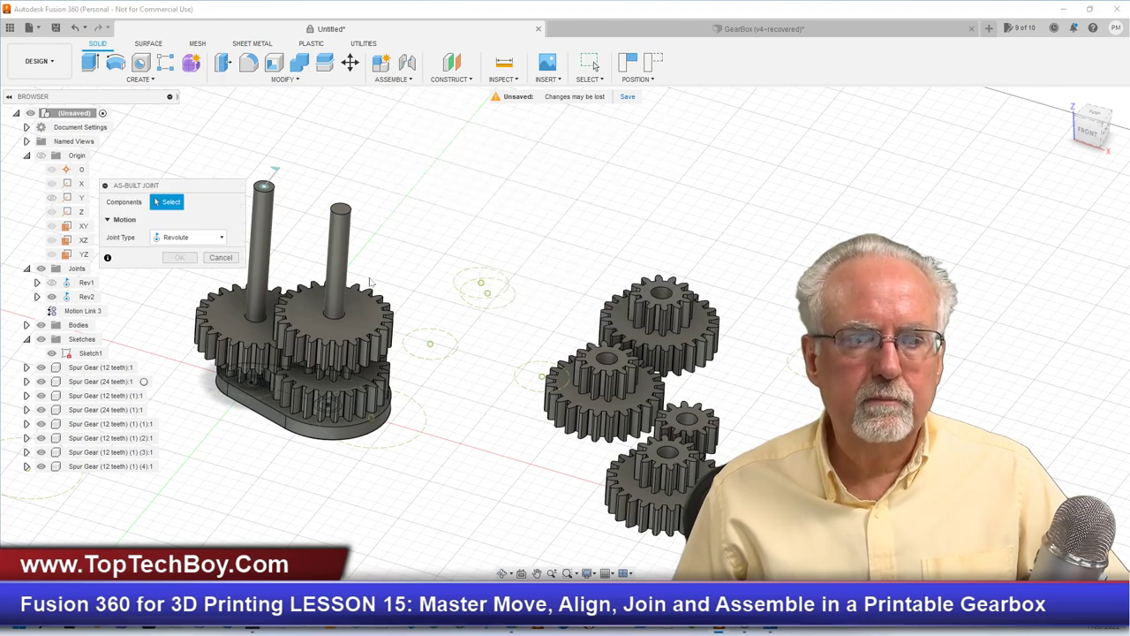
left_click(358, 315)
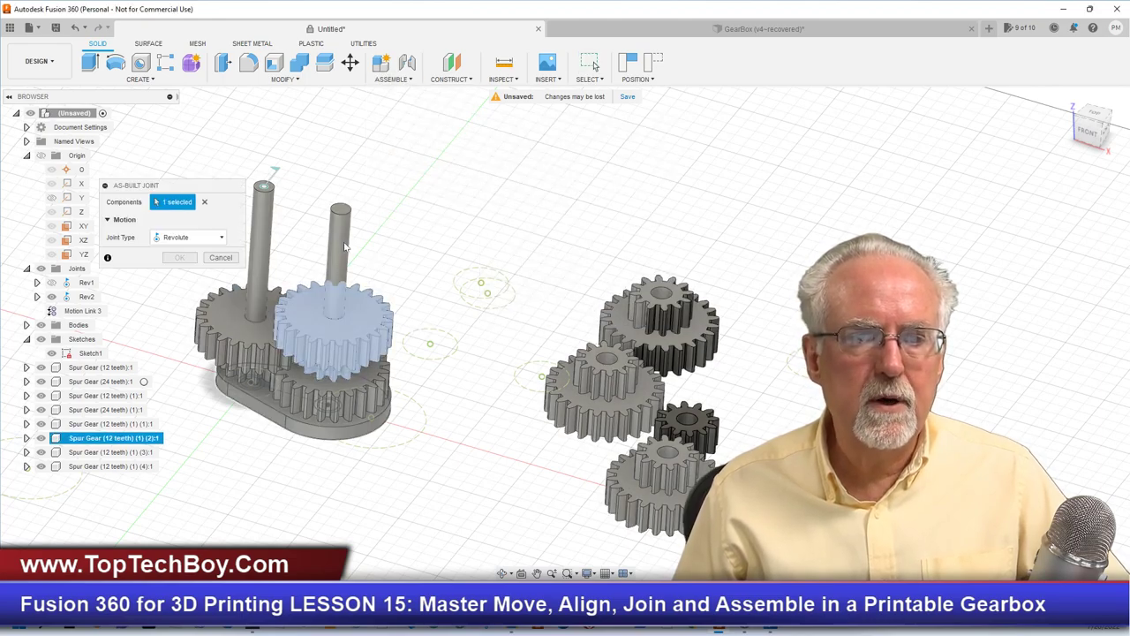
left_click(344, 248)
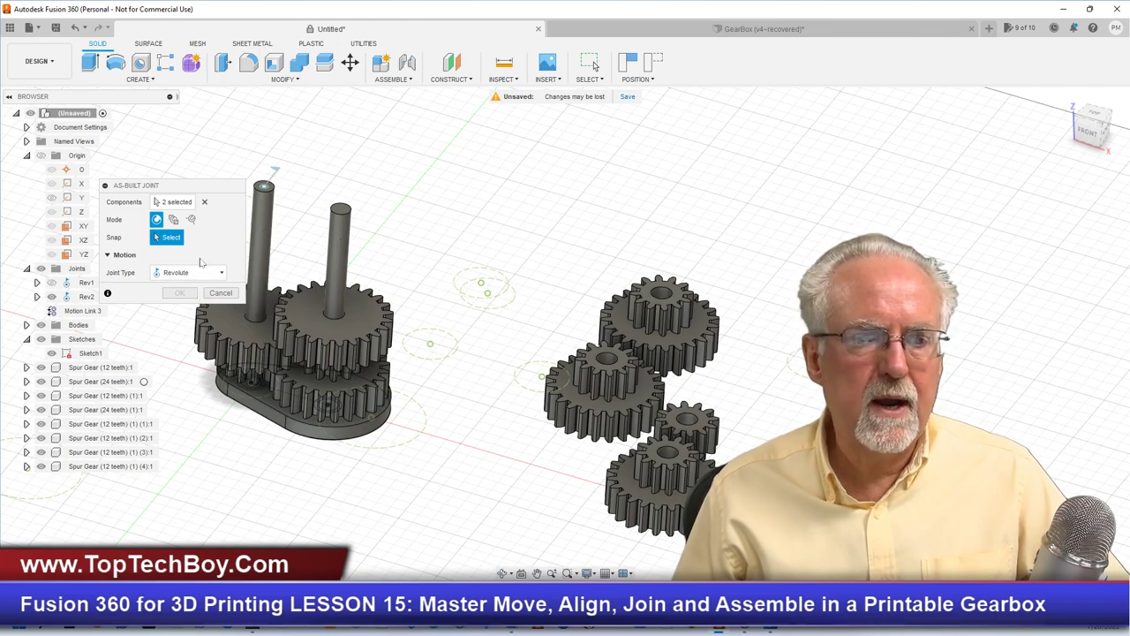
left_click(341, 212)
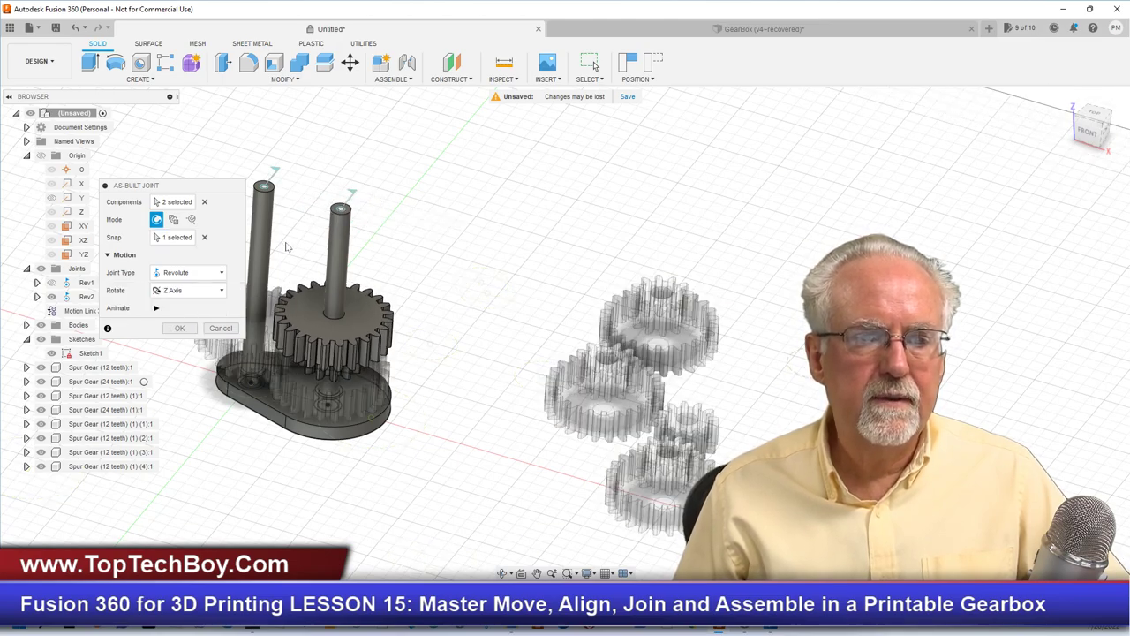
middle_click_drag(177, 334, 454, 166, "shift")
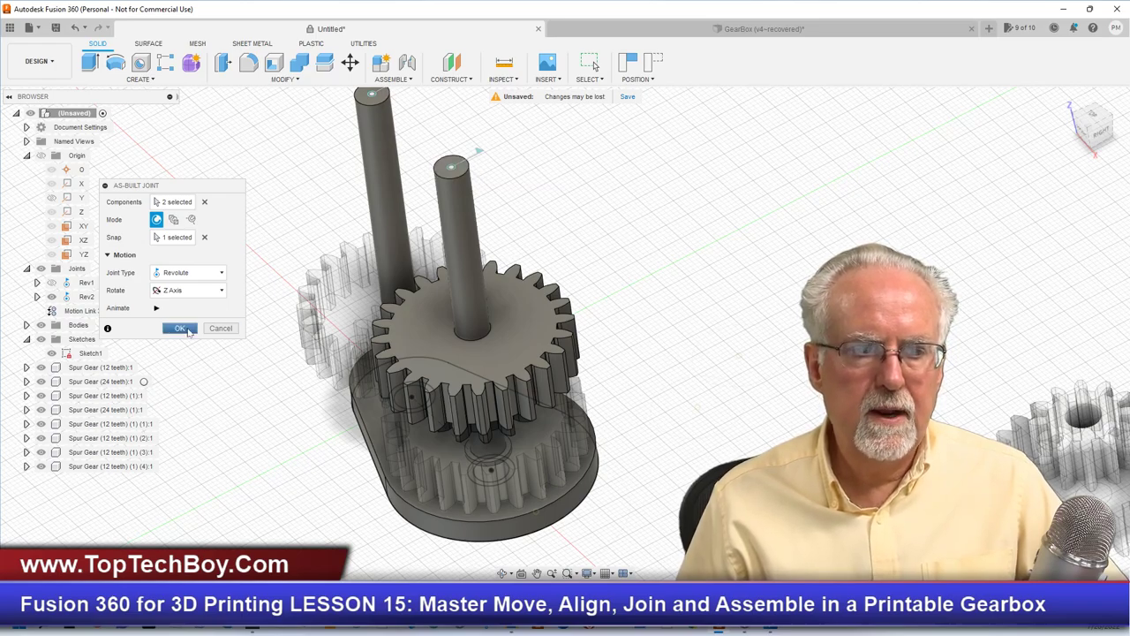
left_click(181, 329)
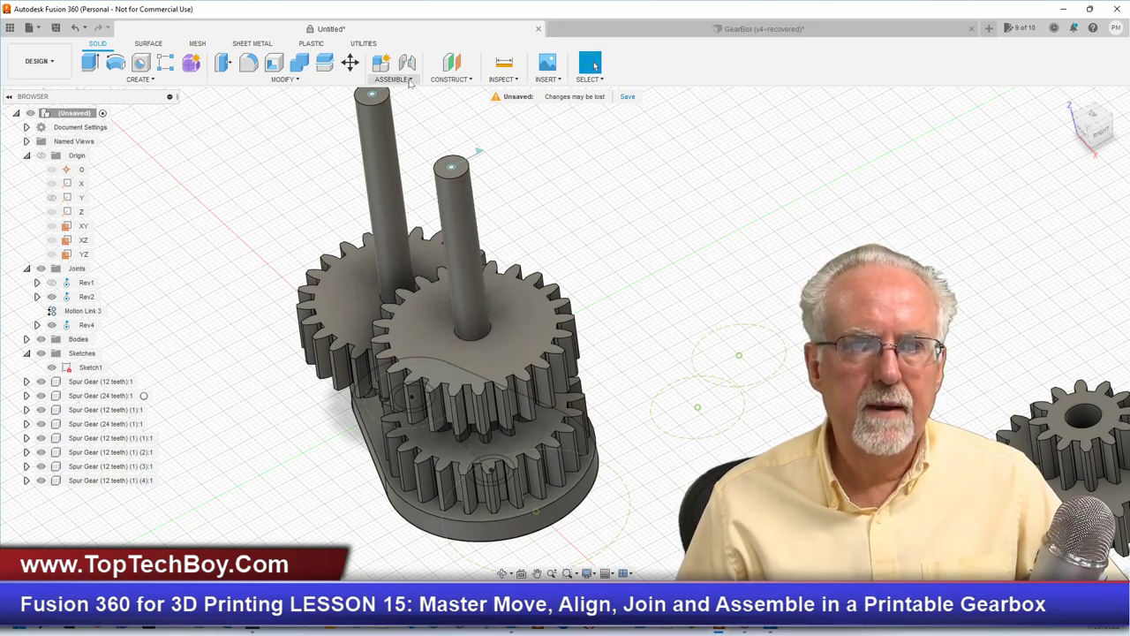
Step: Create a reversed motion link driving Rev4 360° for every 180° of Rev2
left_click(409, 80)
left_click(401, 175)
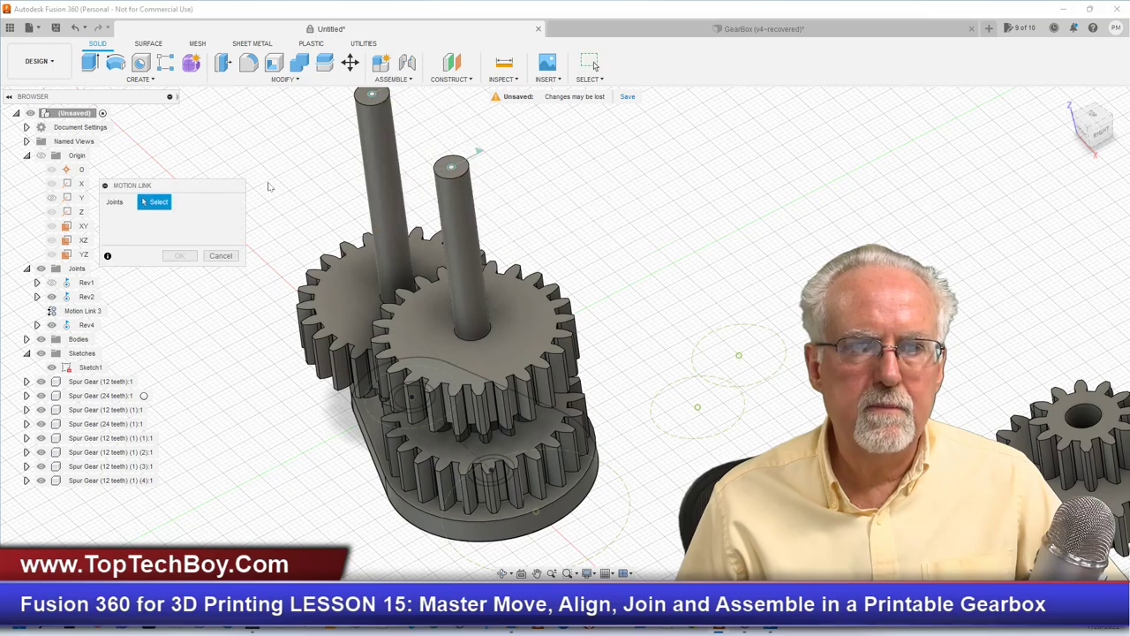
scroll(269, 187, "down", 1)
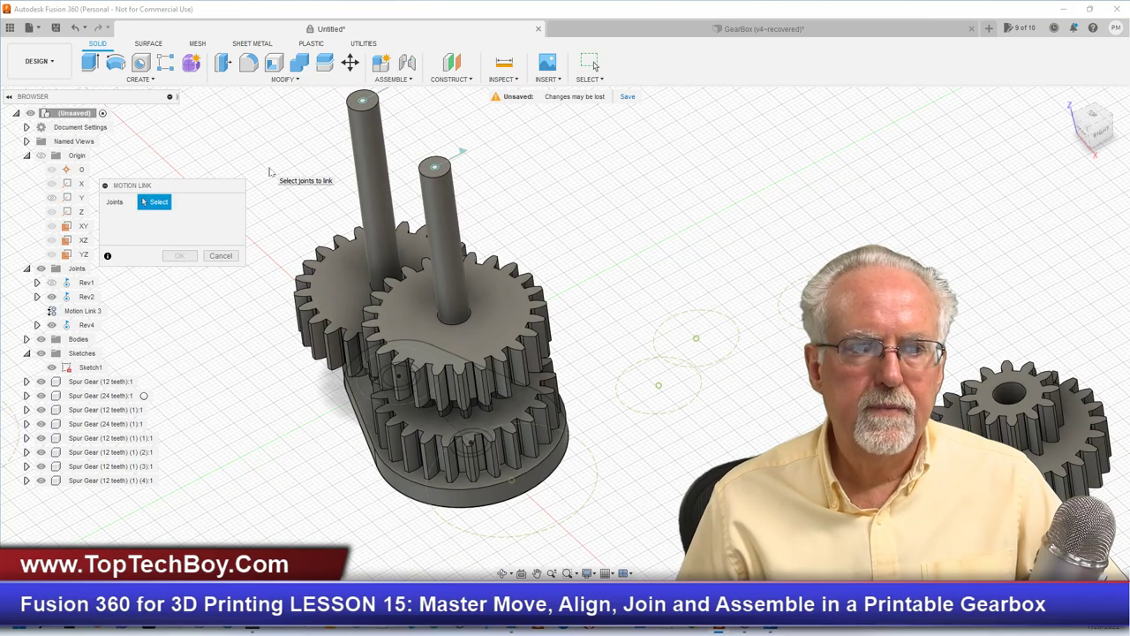
left_click(363, 103)
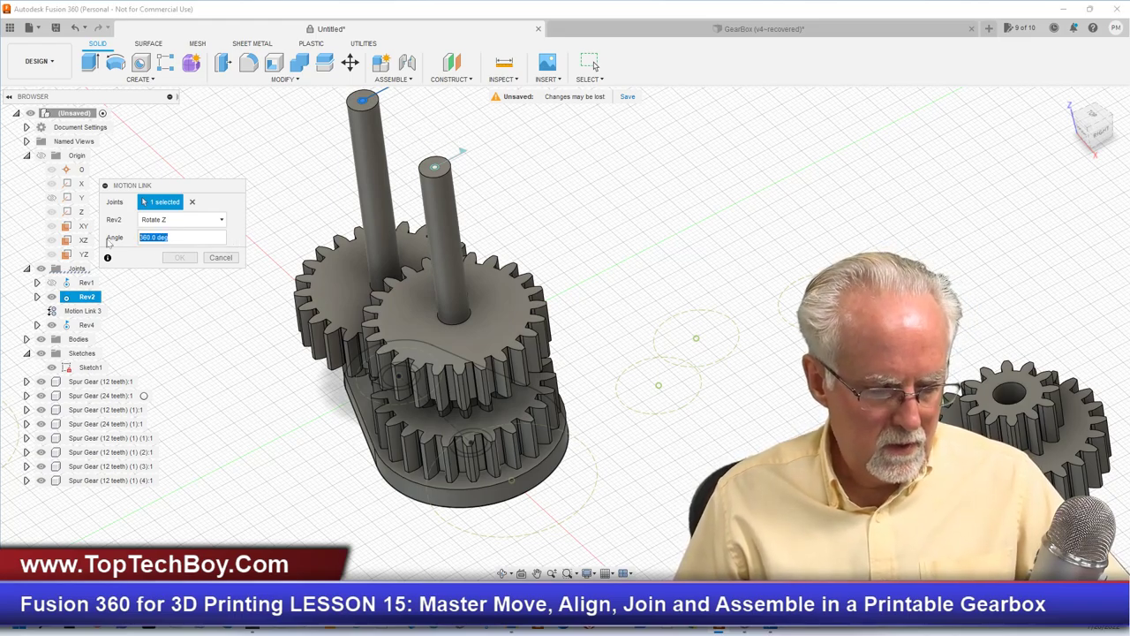
type("180")
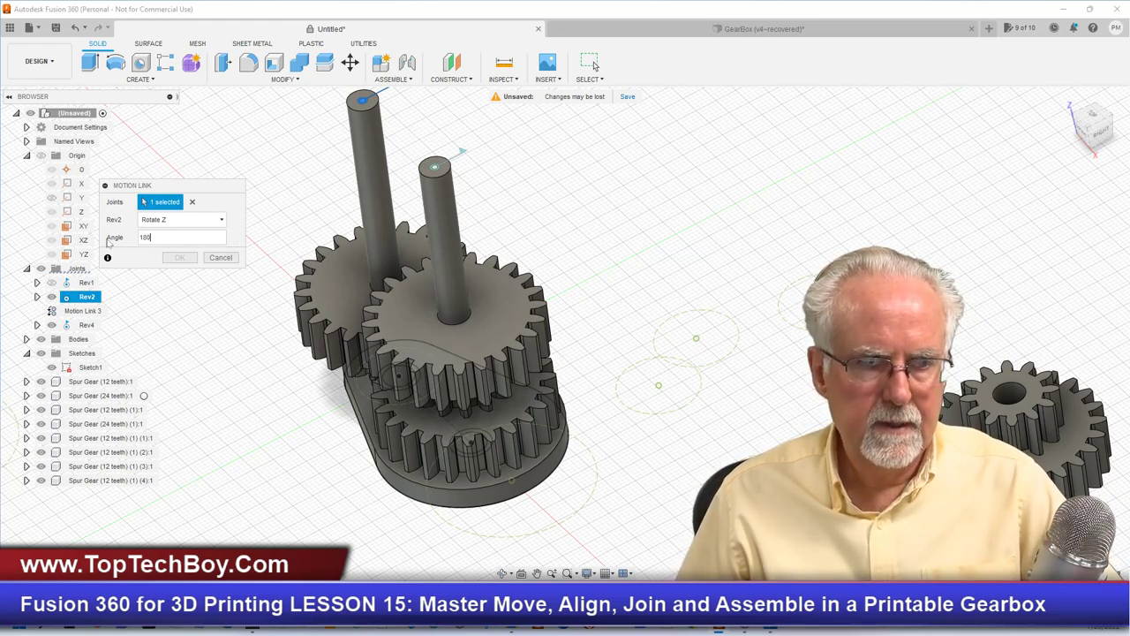
left_click(435, 169)
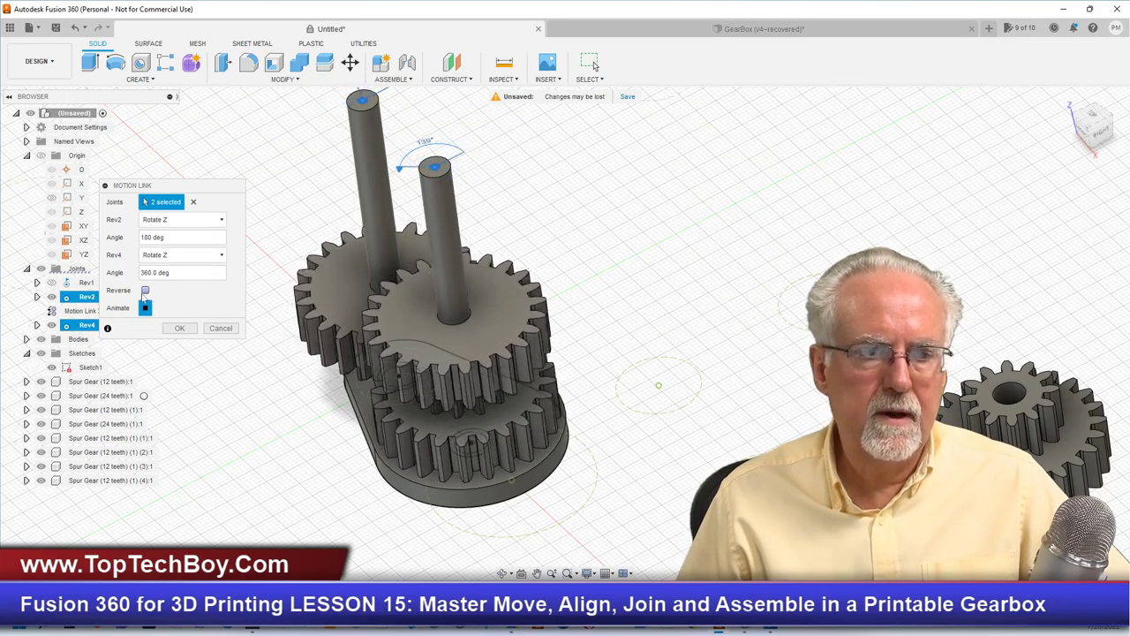
left_click(146, 291)
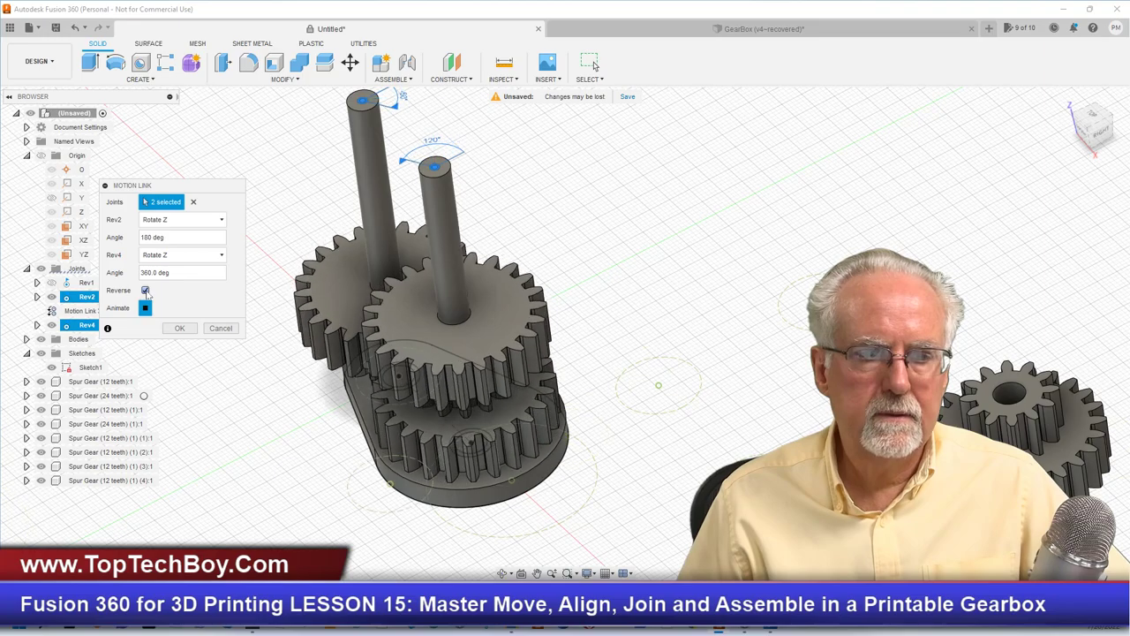
left_click(179, 327)
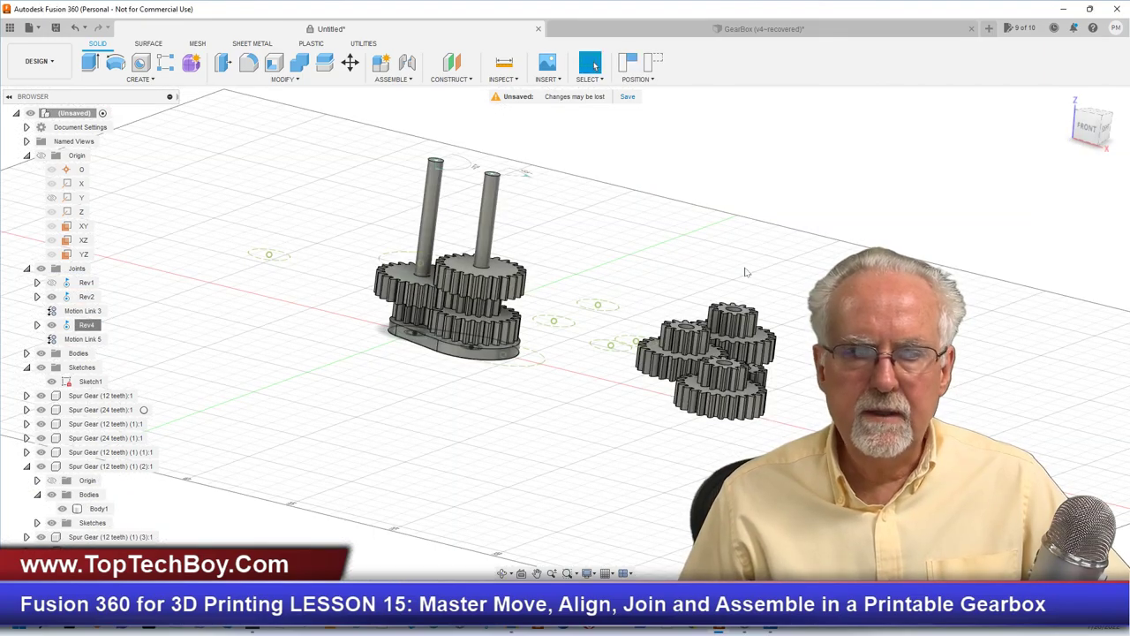
scroll(883, 397, "up", 5)
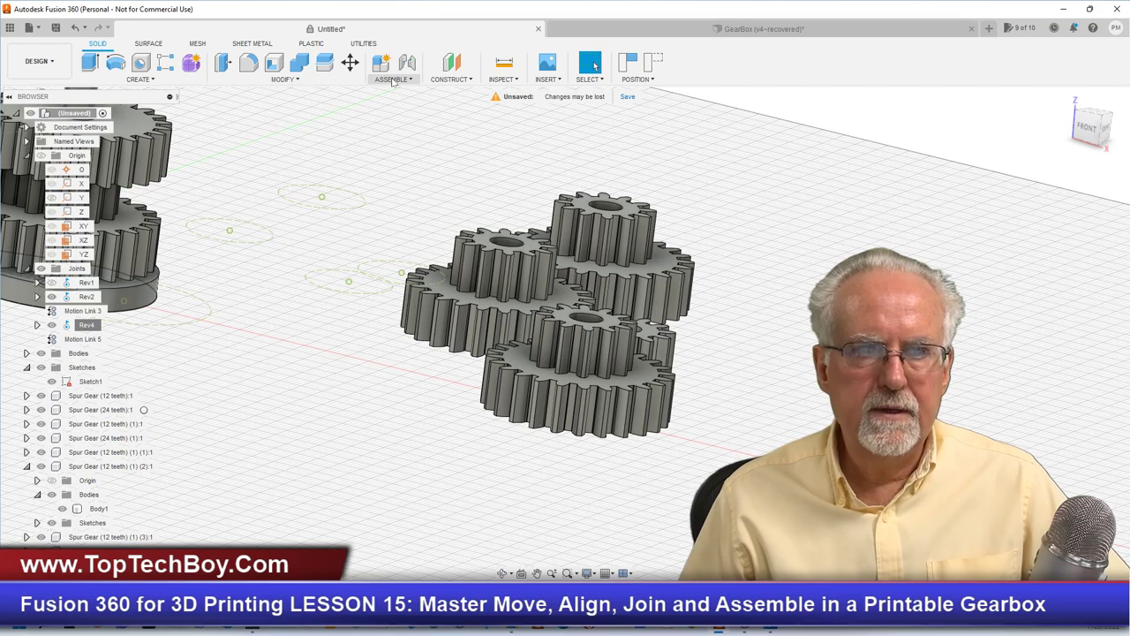
Step: Rotate the lower loose gear body 180° about the X axis with Move/Copy
right_click(393, 184)
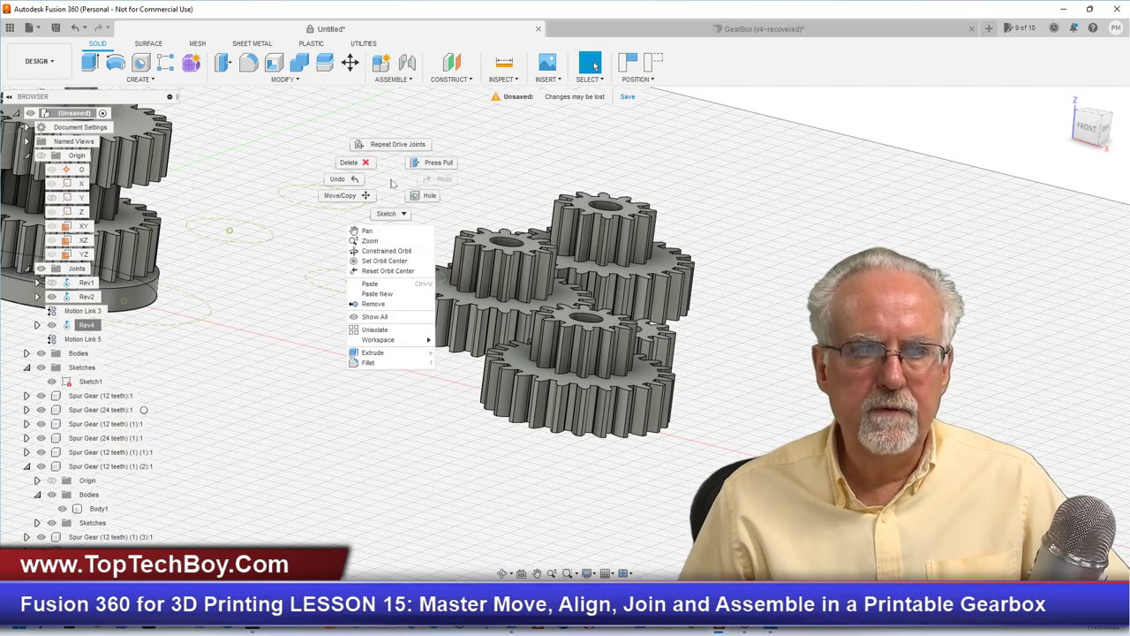
left_click(336, 196)
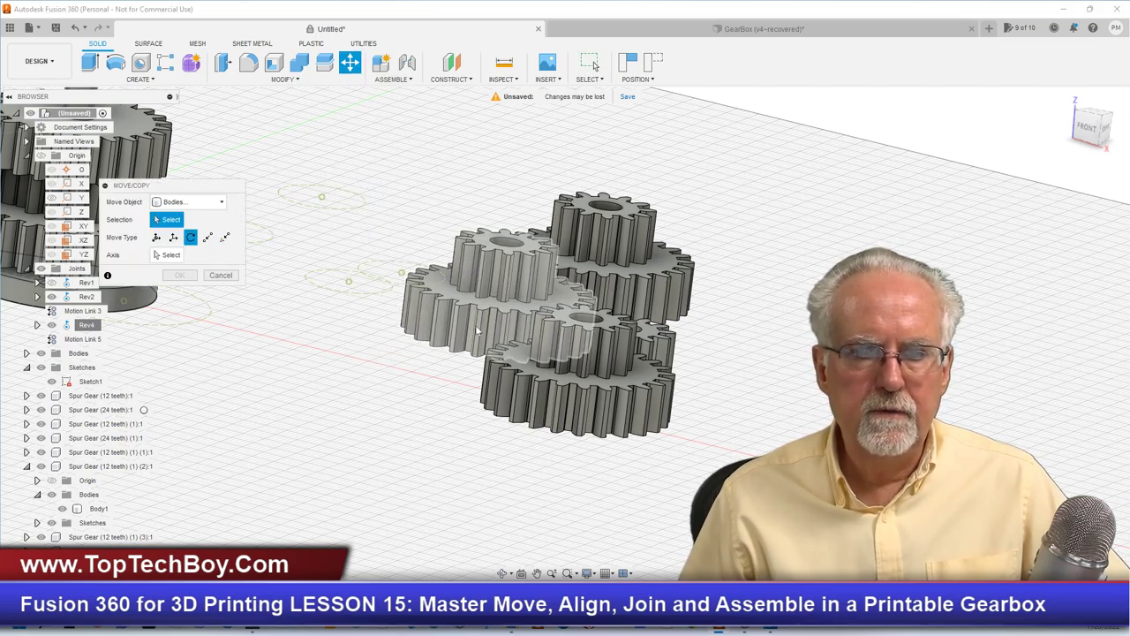
left_click(545, 391)
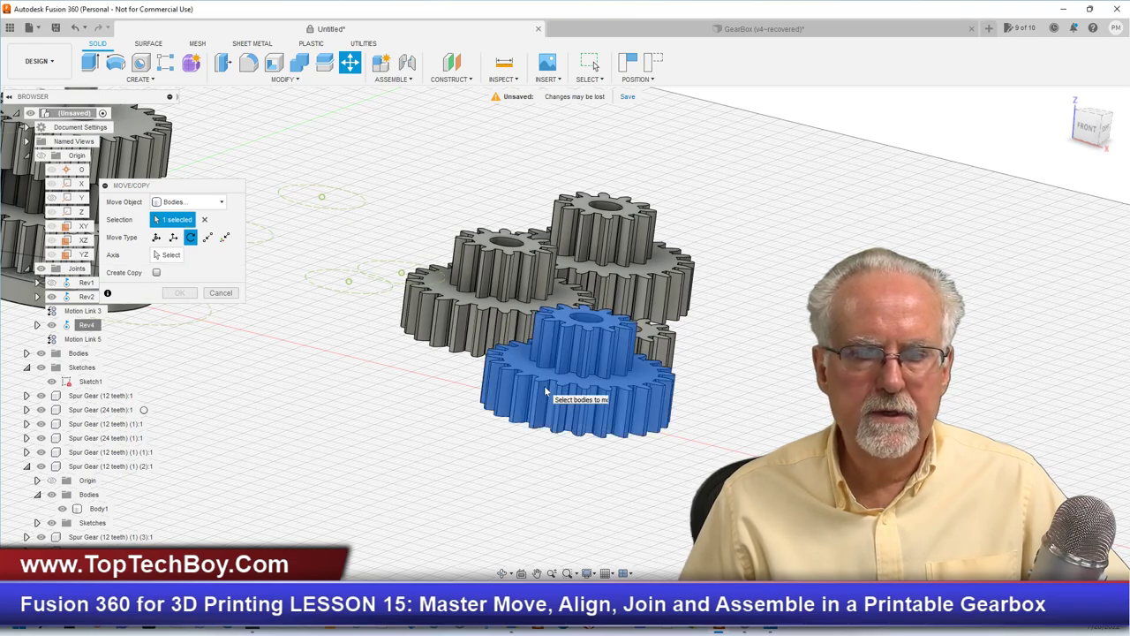
left_click(172, 255)
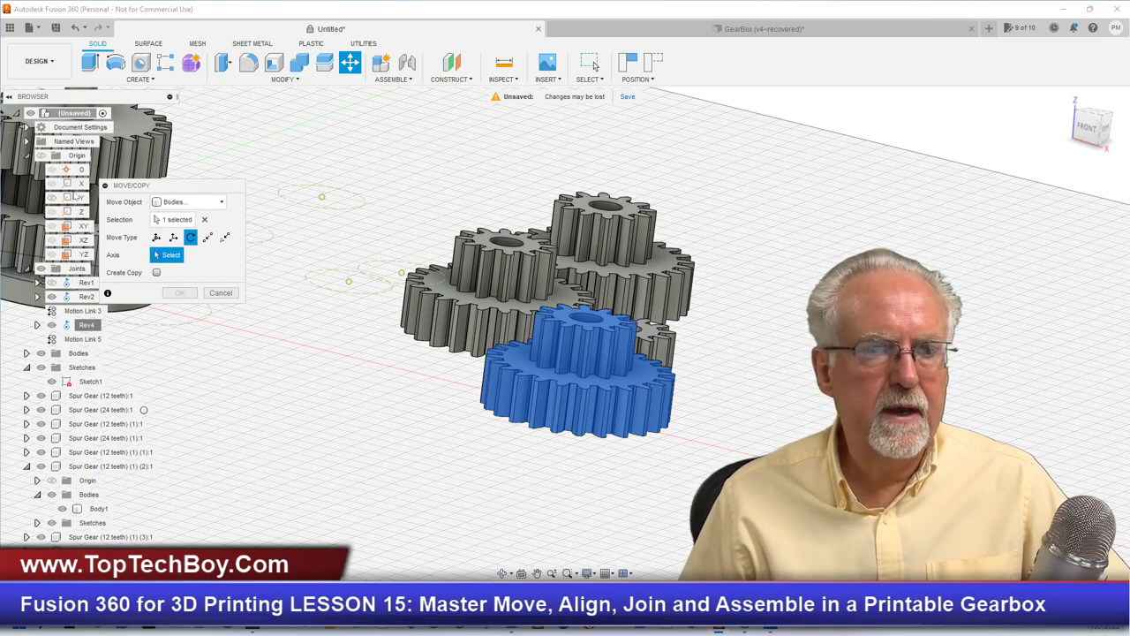
left_click(79, 184)
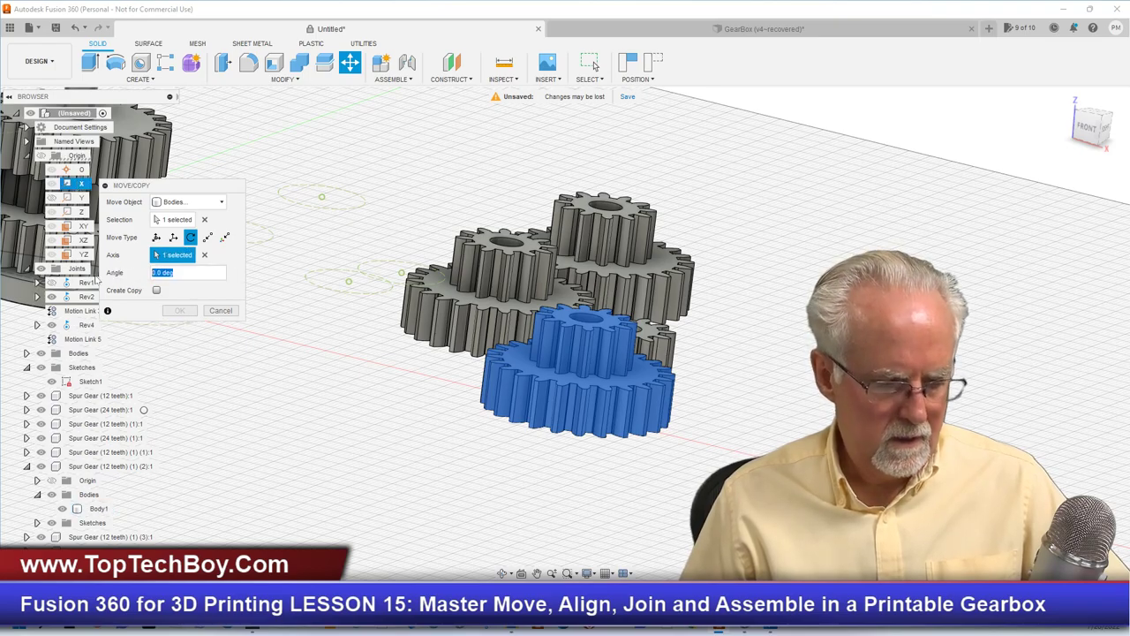
type("180")
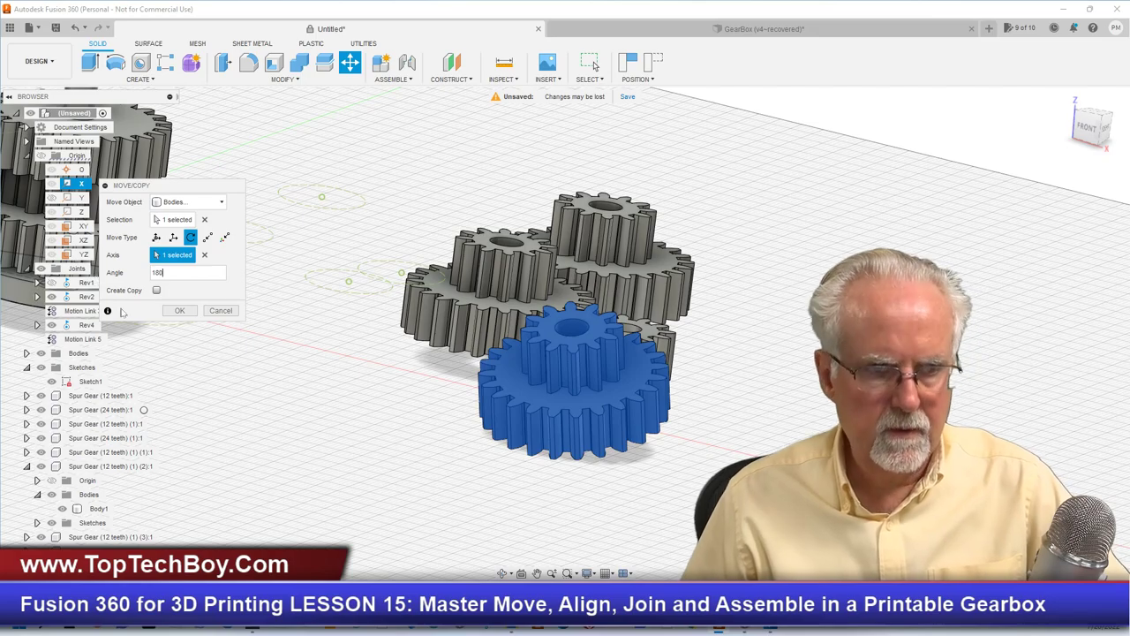
left_click(179, 310)
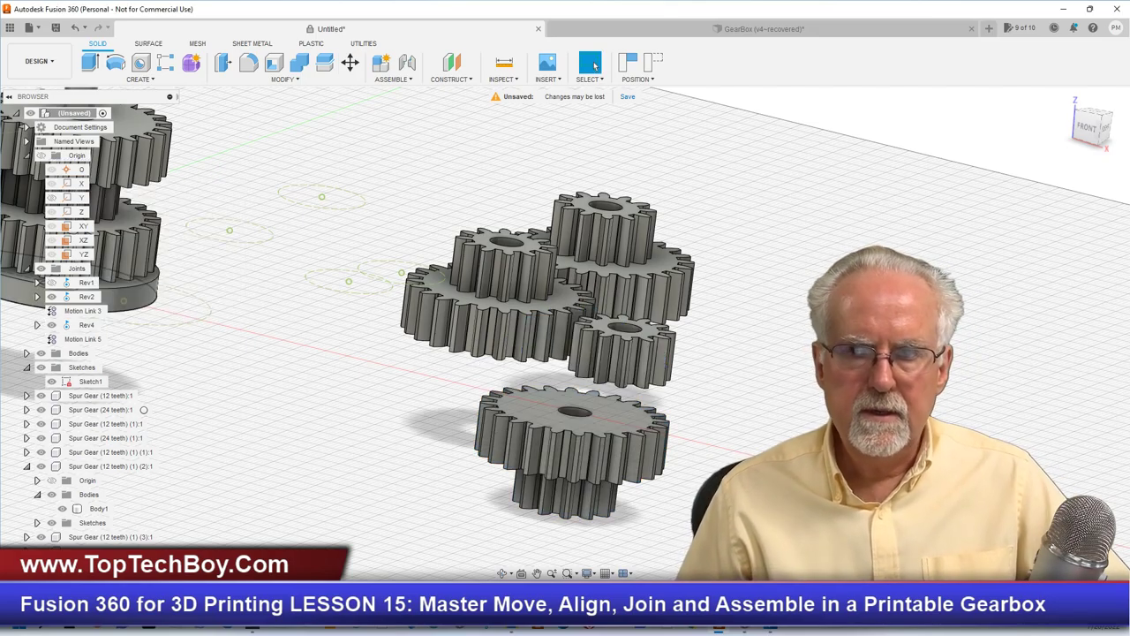
left_click(411, 80)
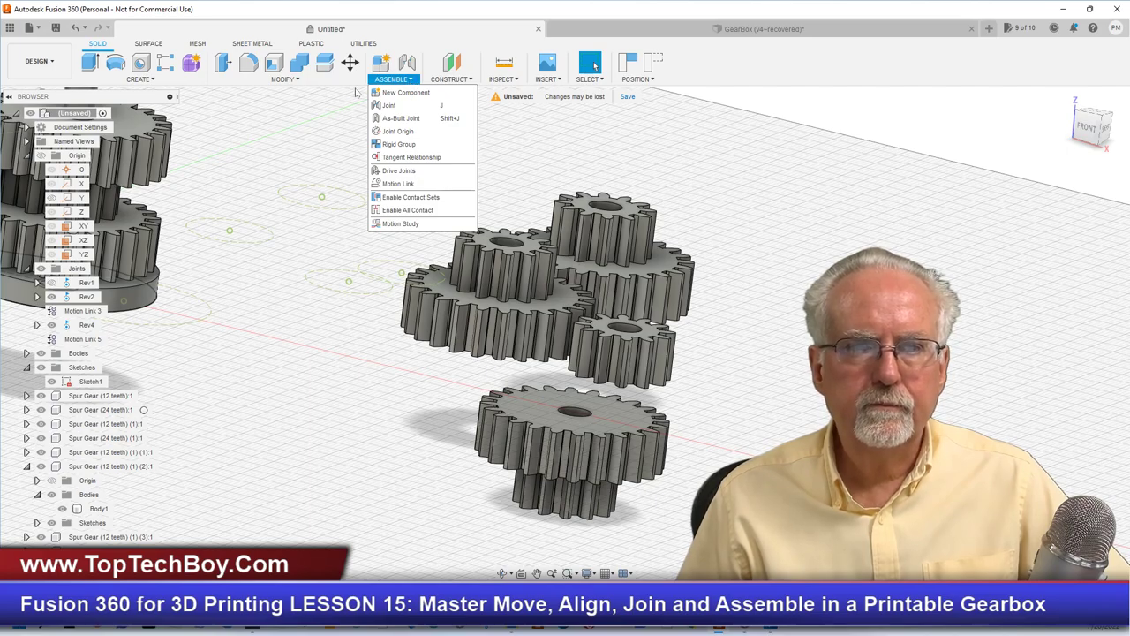
Step: Align the flipped gear's centre onto the upper gear's centre on the left shaft
left_click(284, 79)
left_click(256, 263)
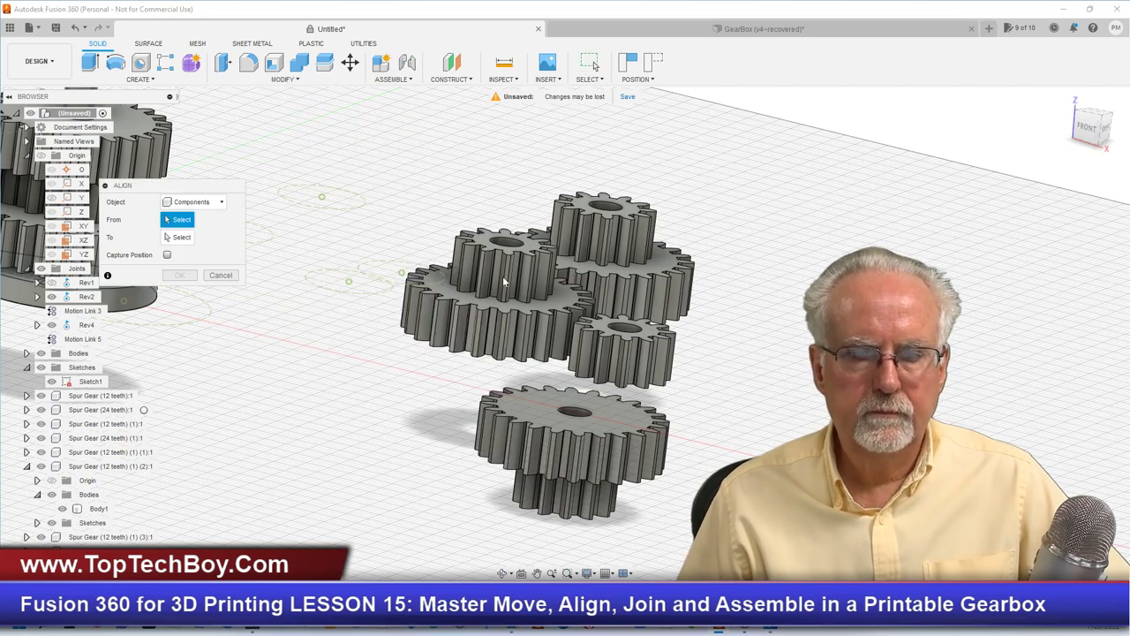
left_click(1089, 110)
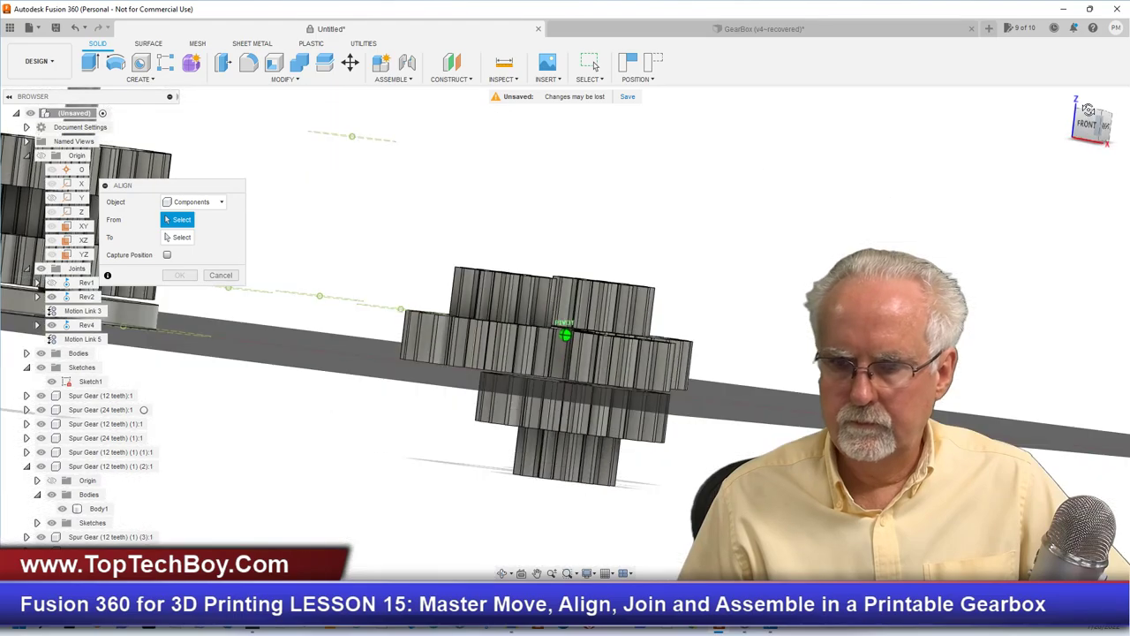
left_click(1089, 109)
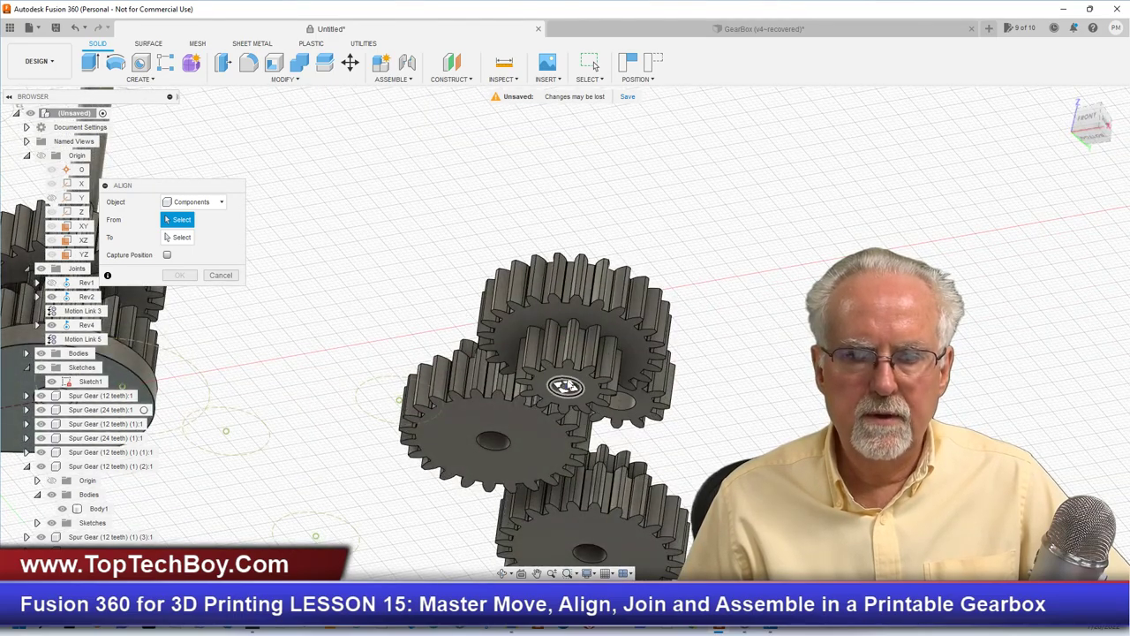
left_click(565, 386)
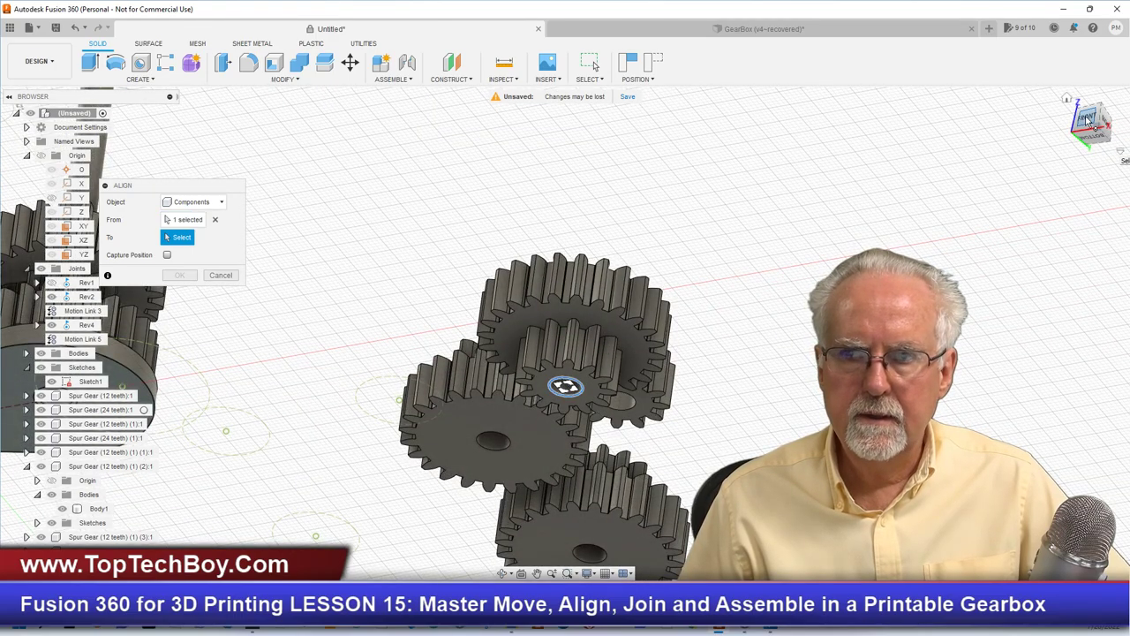
left_click(1088, 119)
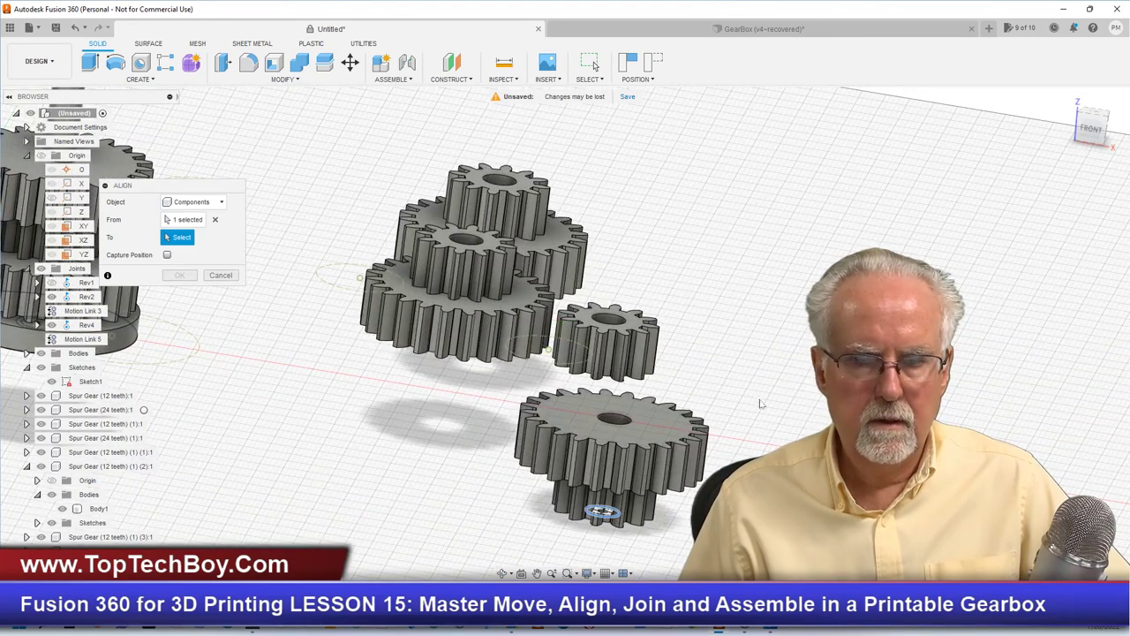
scroll(554, 358, "down", 3)
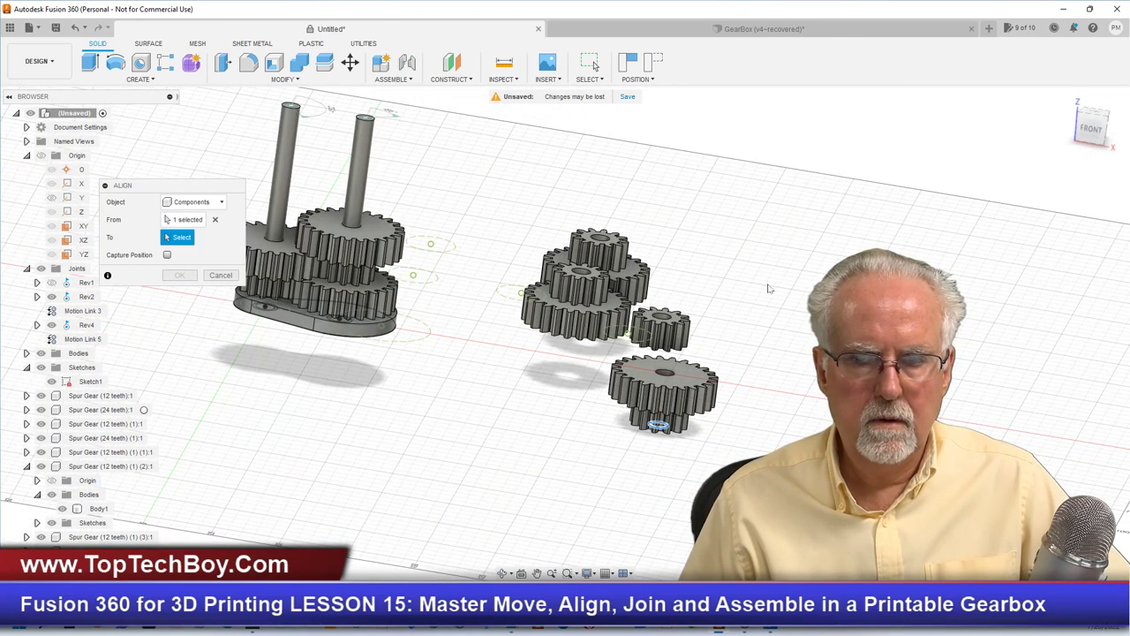
scroll(773, 287, "down", 2)
scroll(334, 329, "up", 5)
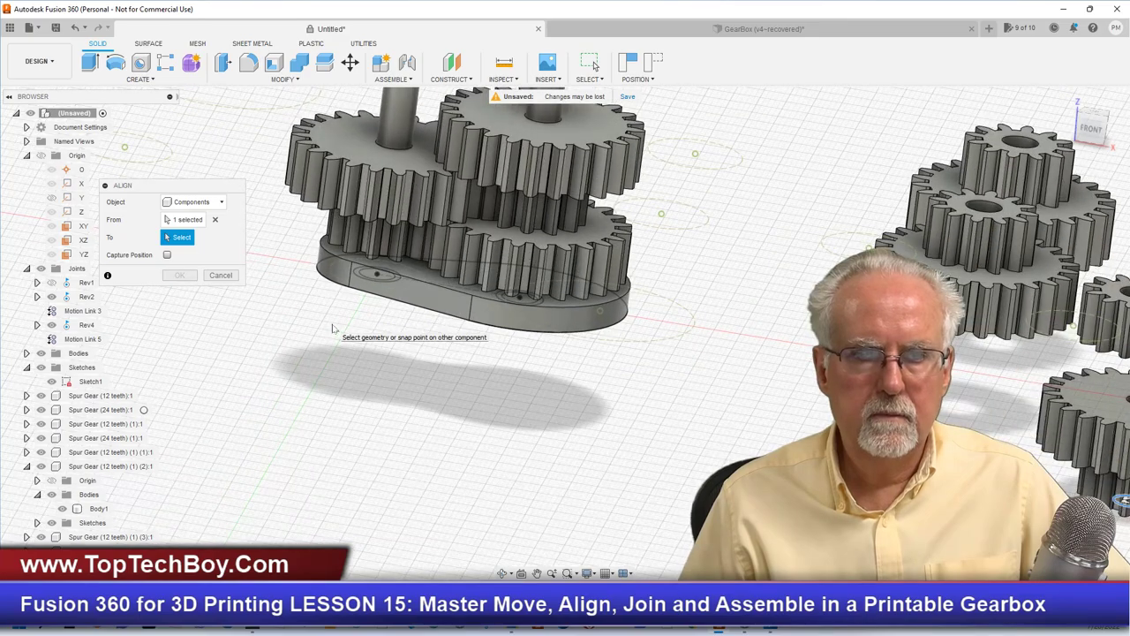
left_click(399, 151)
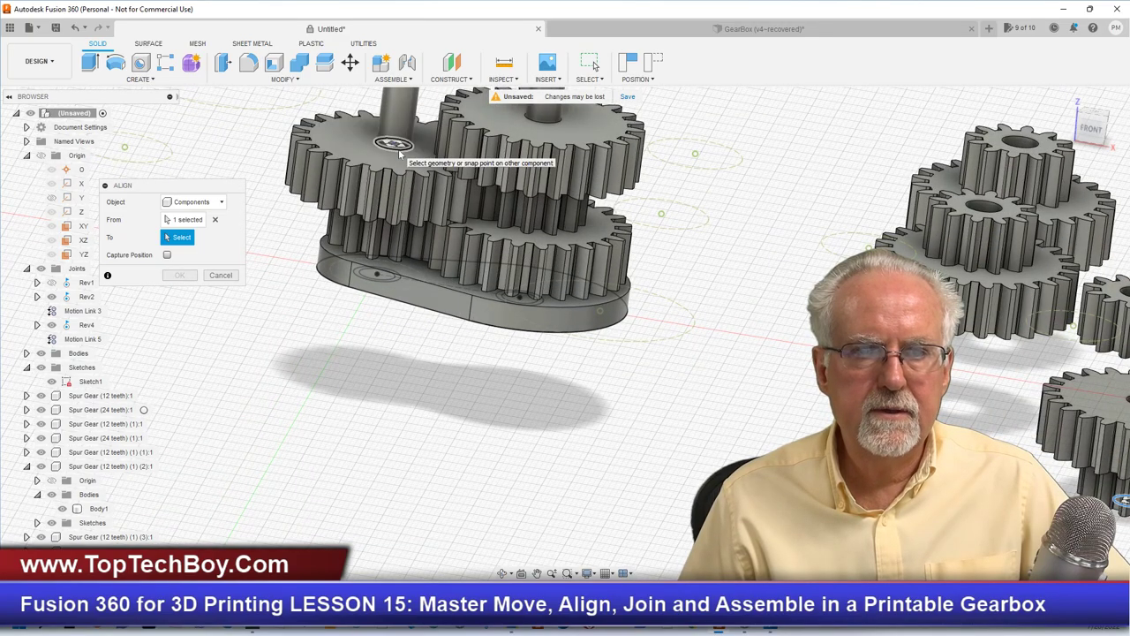
scroll(189, 348, "down", 3)
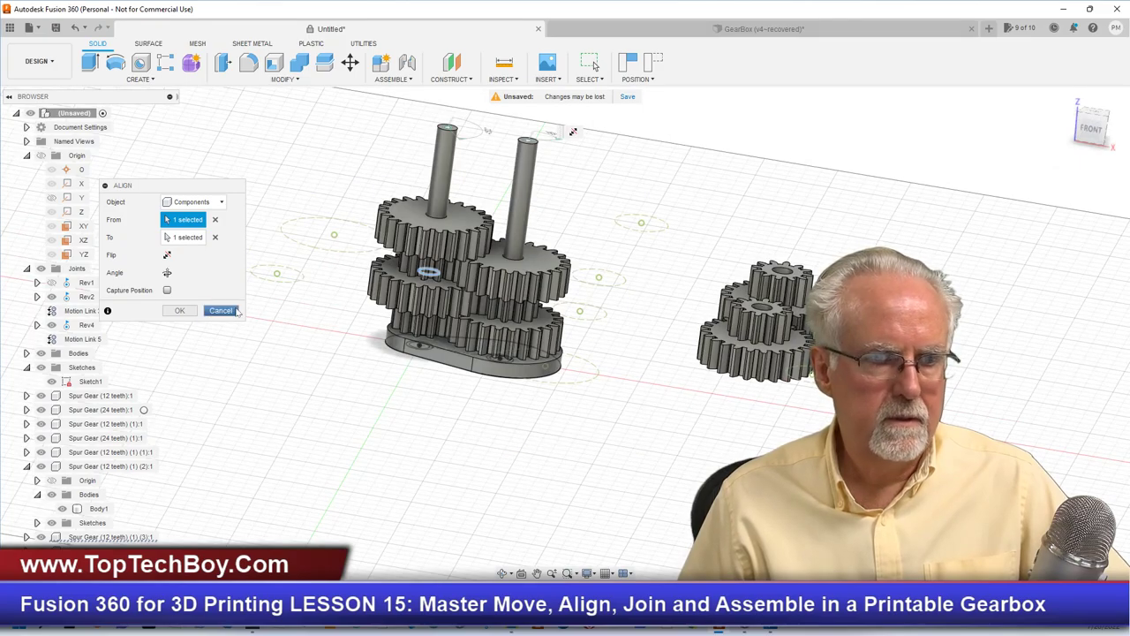
left_click(180, 311)
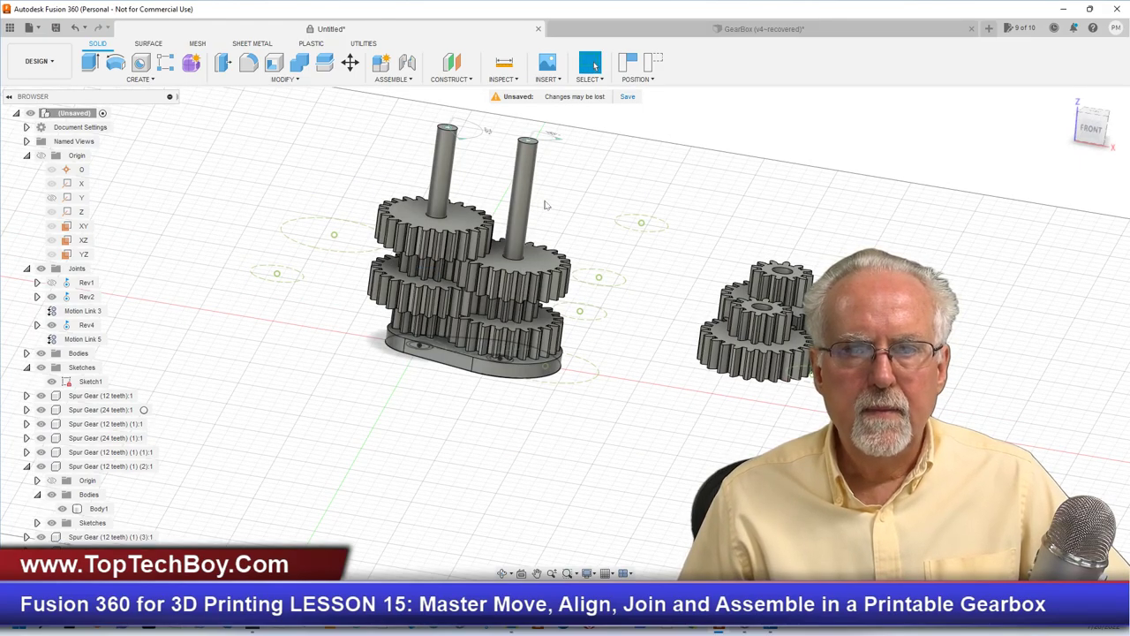
scroll(524, 119, "up", 5)
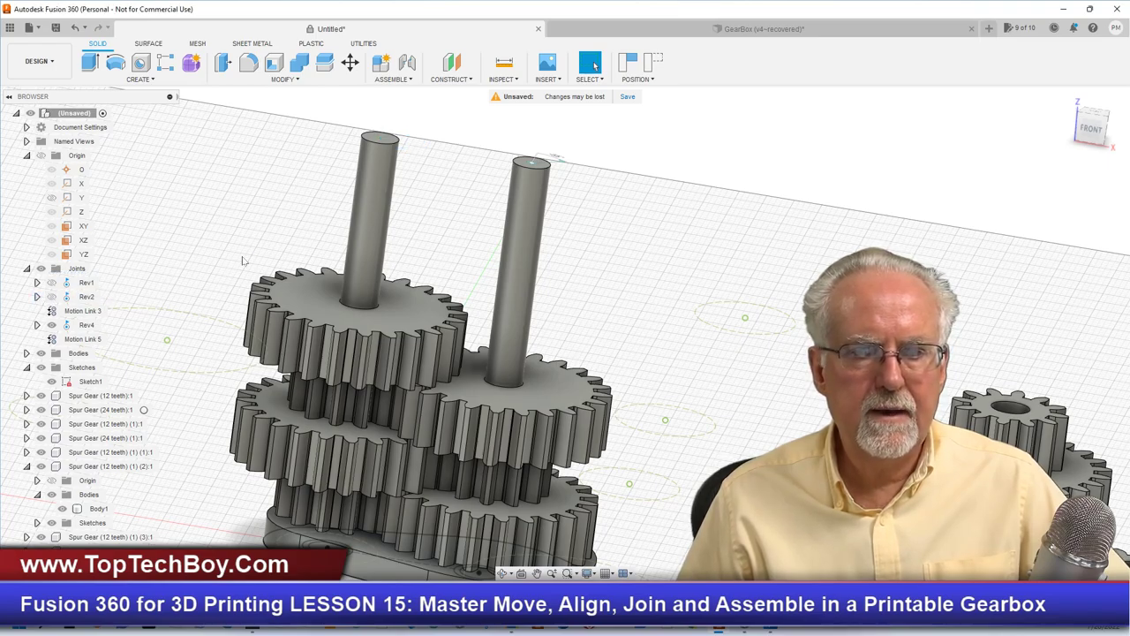
Step: Join the upper 24-tooth gear to the left shaft with revolute joint Rev6 at the shaft top
left_click(399, 79)
left_click(393, 183)
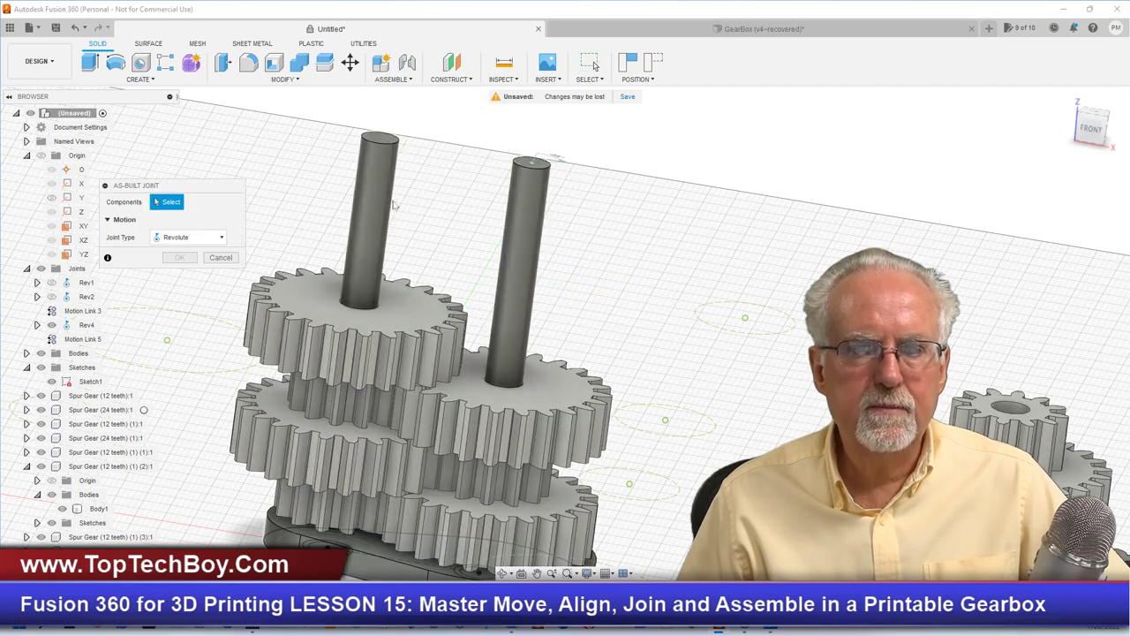
left_click(381, 284)
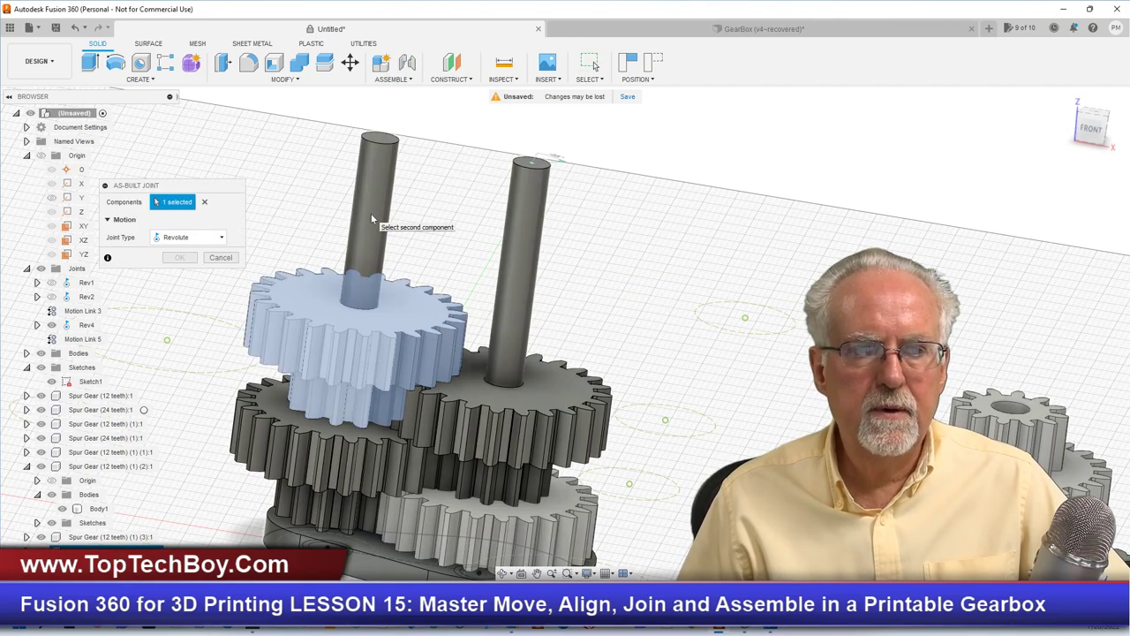
left_click(371, 213)
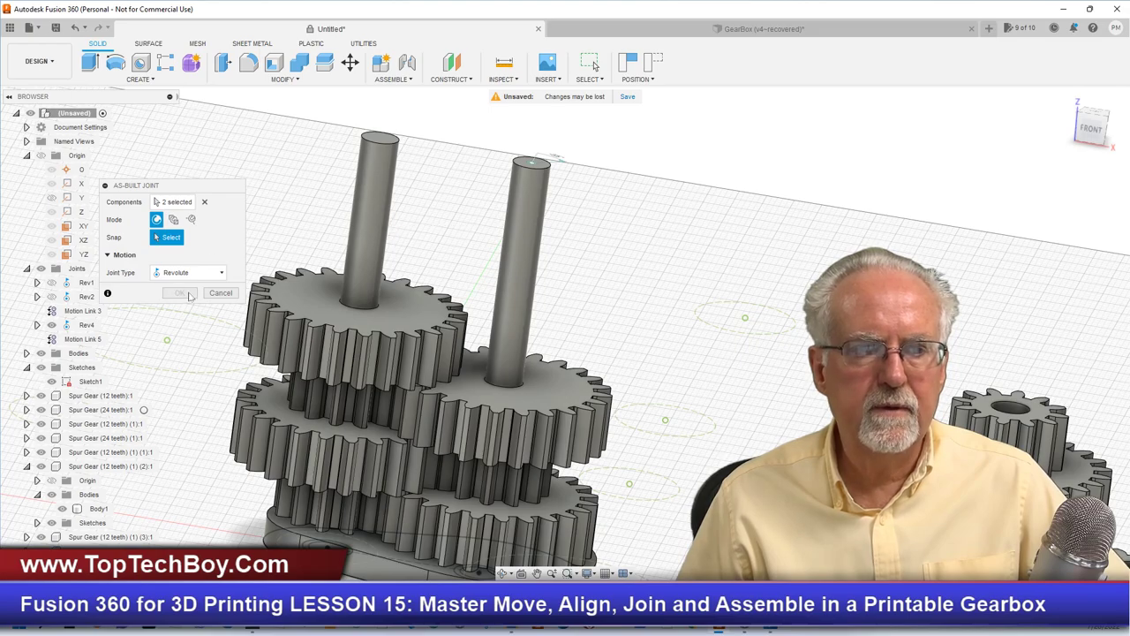
left_click(380, 139)
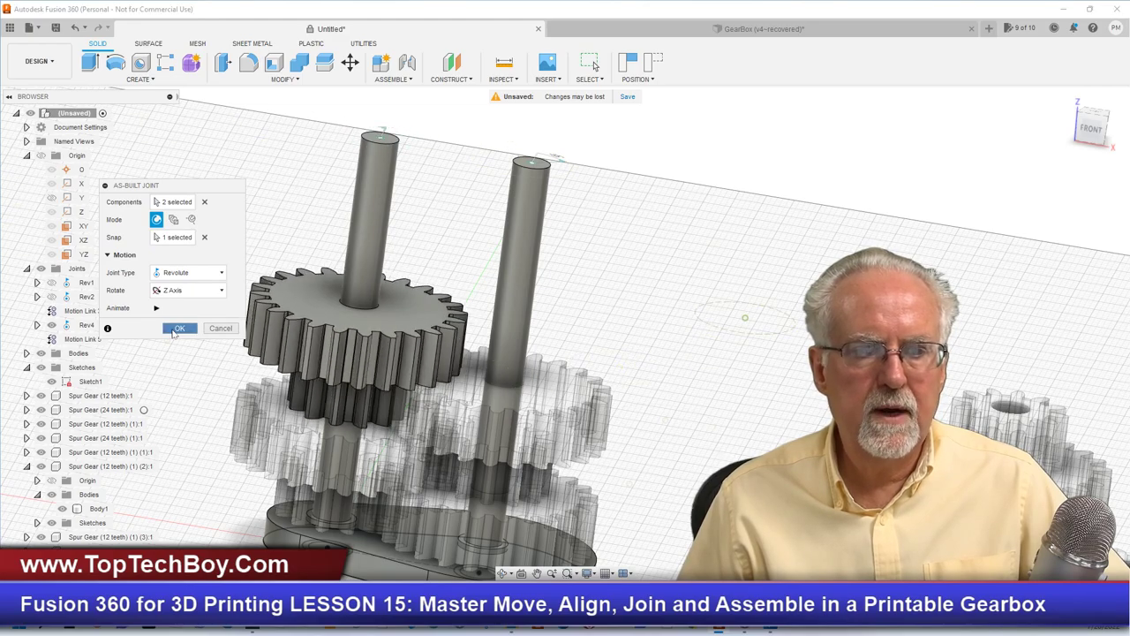
left_click(175, 331)
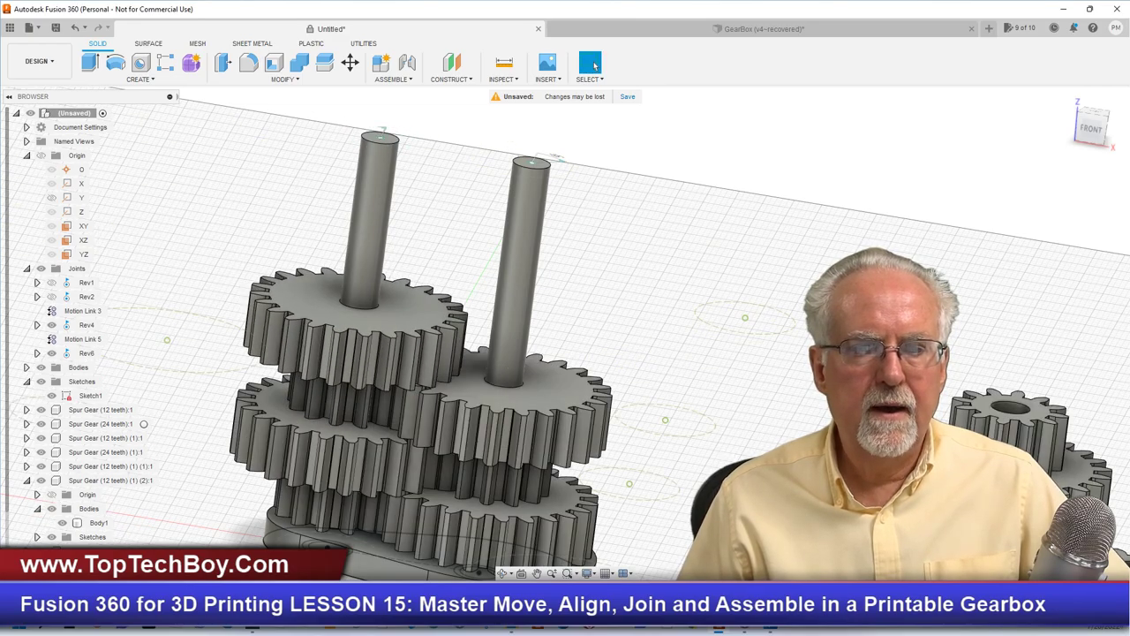
left_click(578, 413)
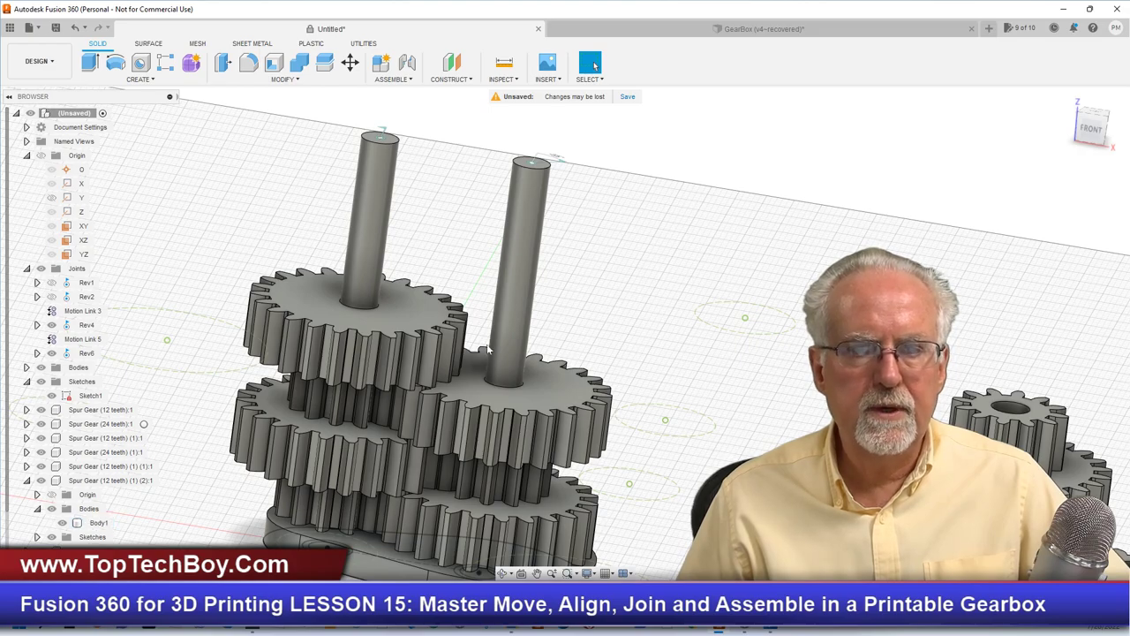
left_click(398, 80)
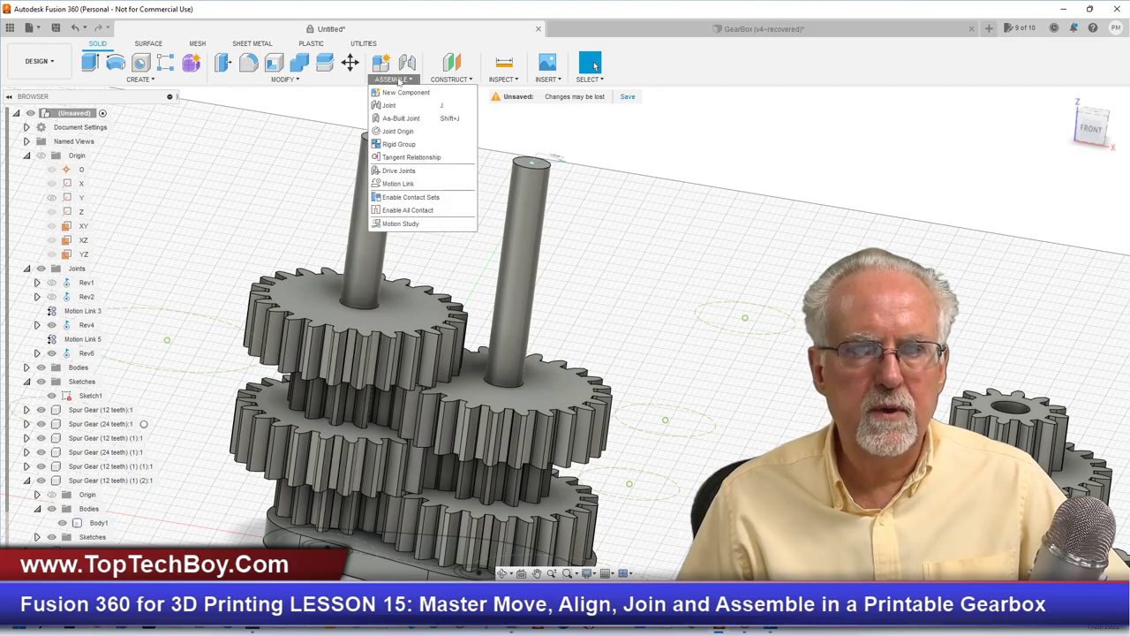
Step: Link Rev4 to Rev6 in reverse, 180° of Rev4 per 360° of Rev6
left_click(398, 183)
left_click(531, 161)
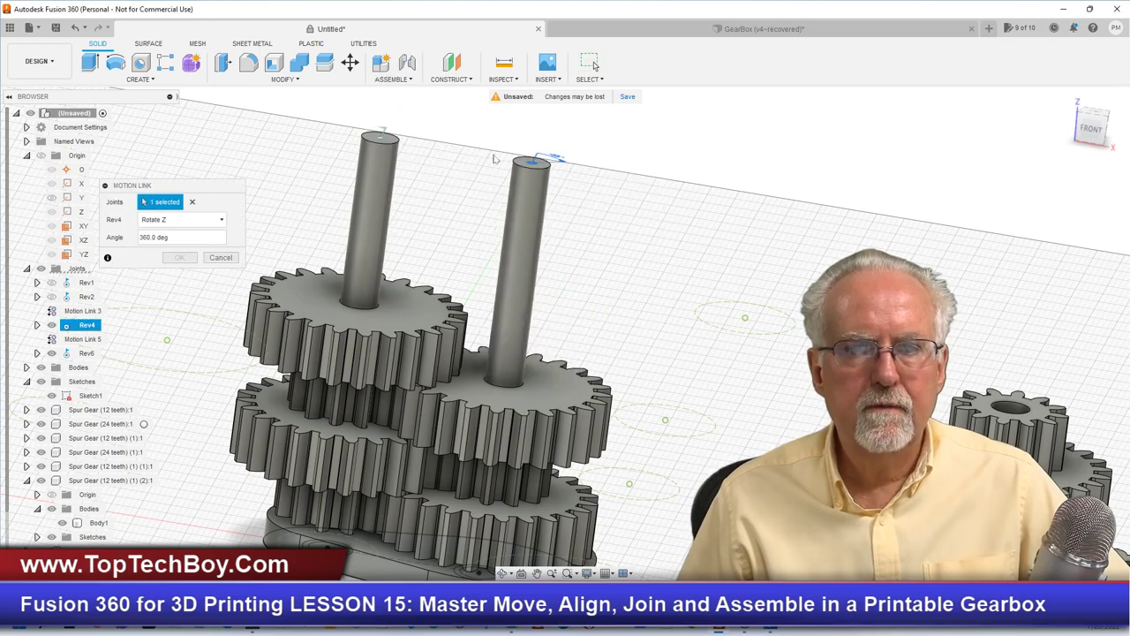
left_click(382, 138)
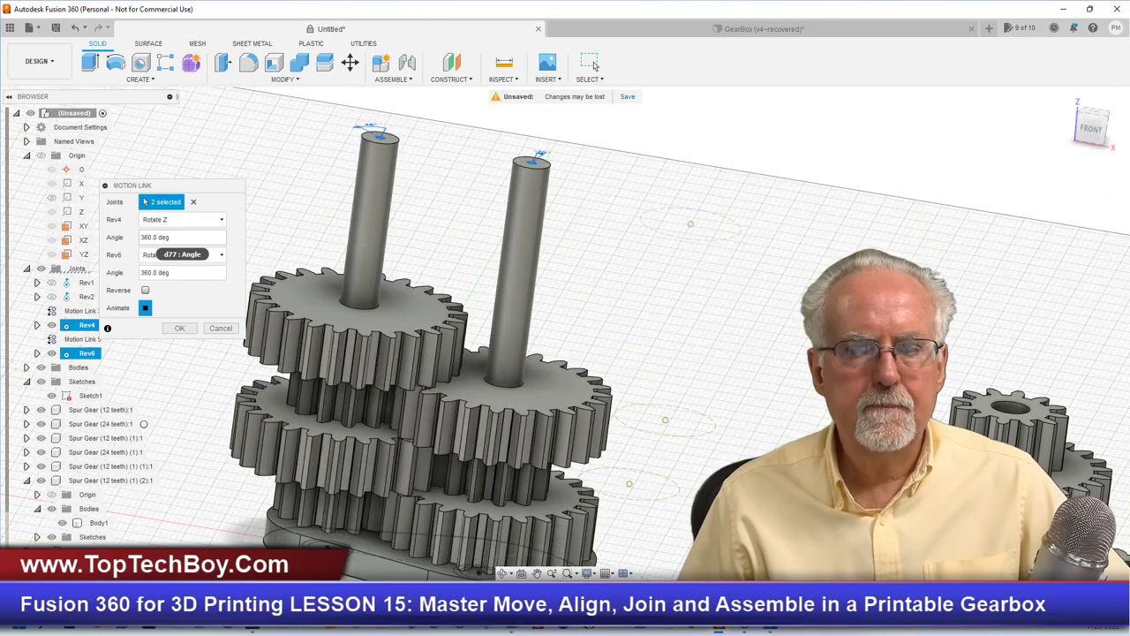
double_click(163, 237)
left_click_drag(177, 237, 127, 241)
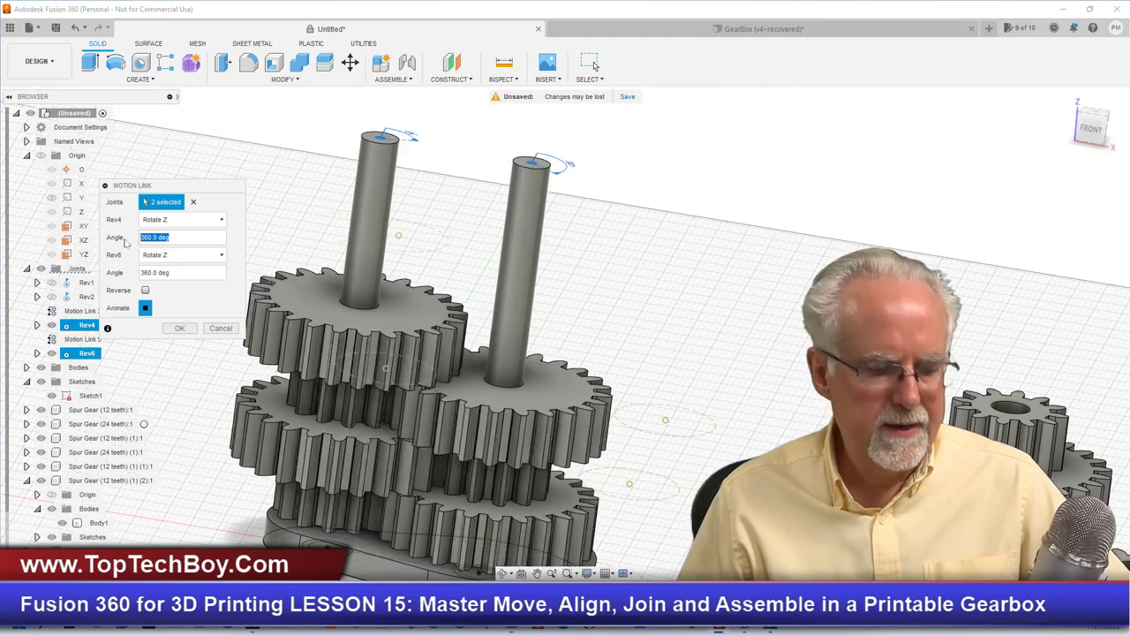
type("180")
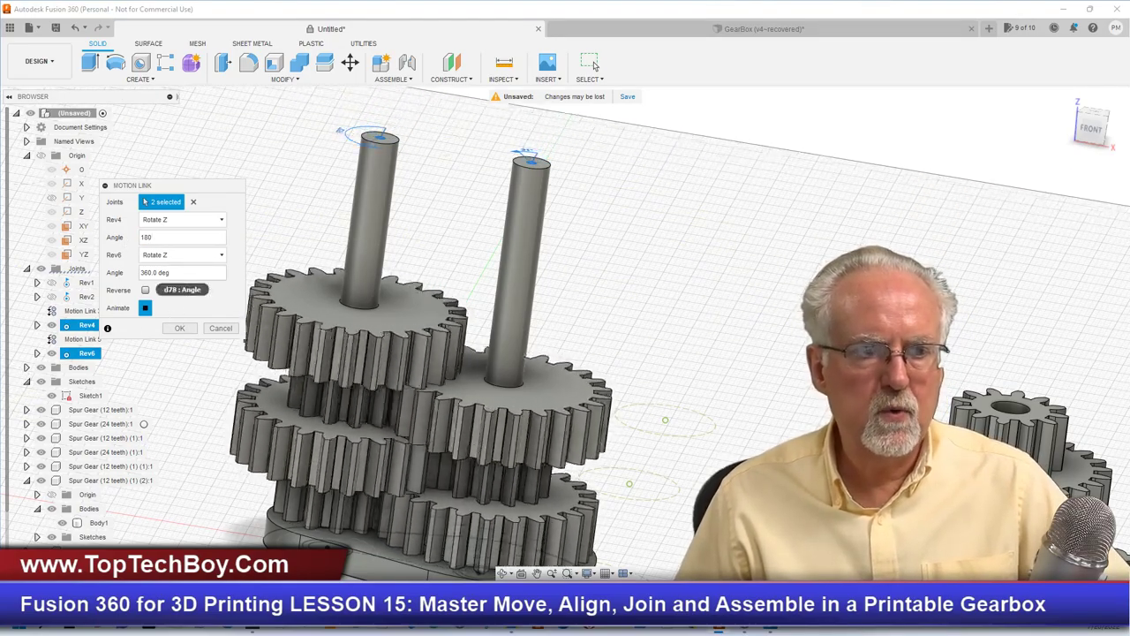
left_click(146, 291)
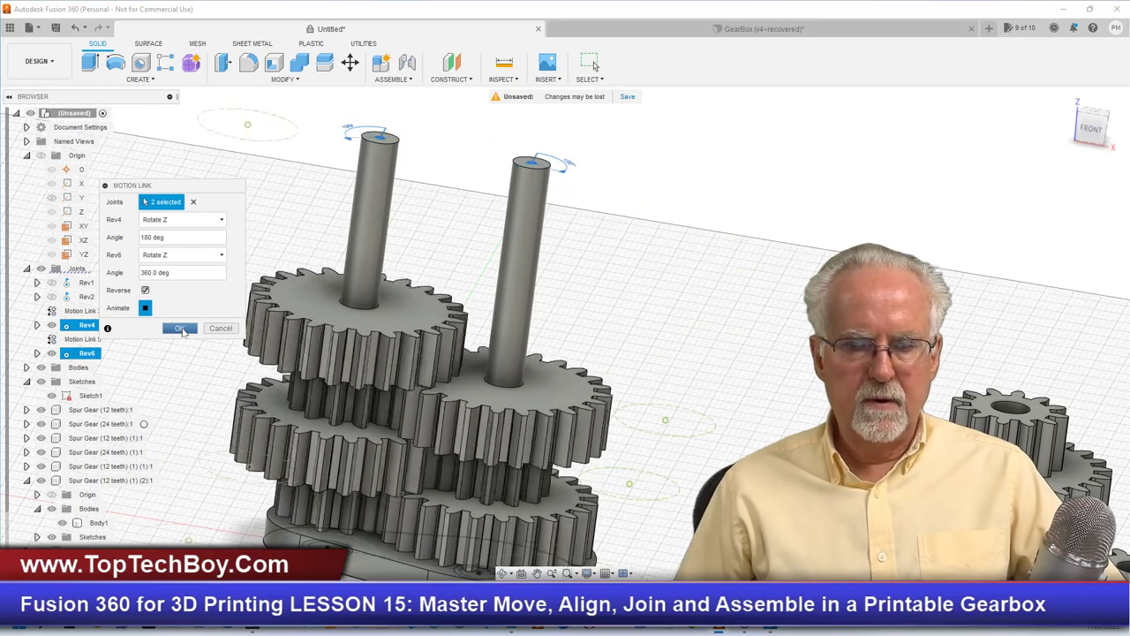
left_click(179, 328)
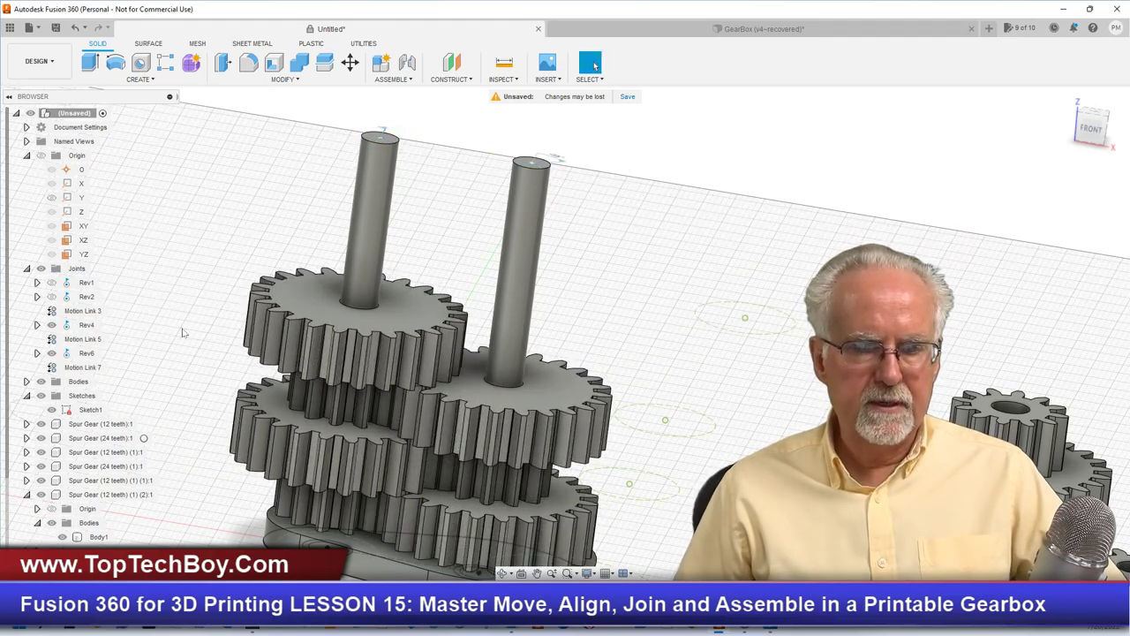
scroll(353, 316, "down", 3)
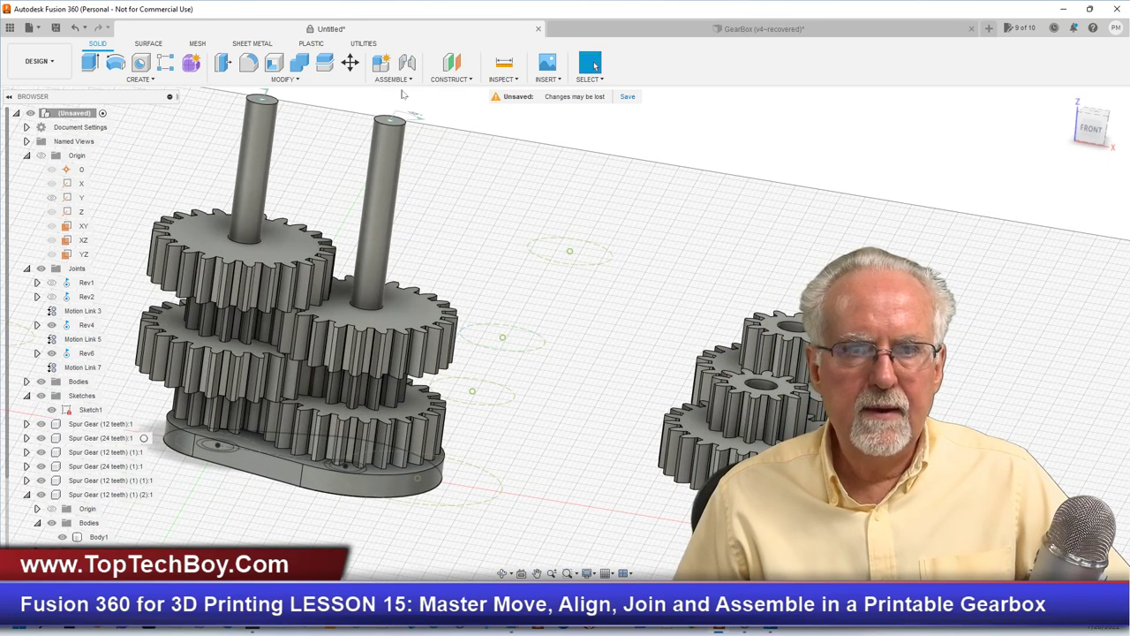
right_click(488, 224)
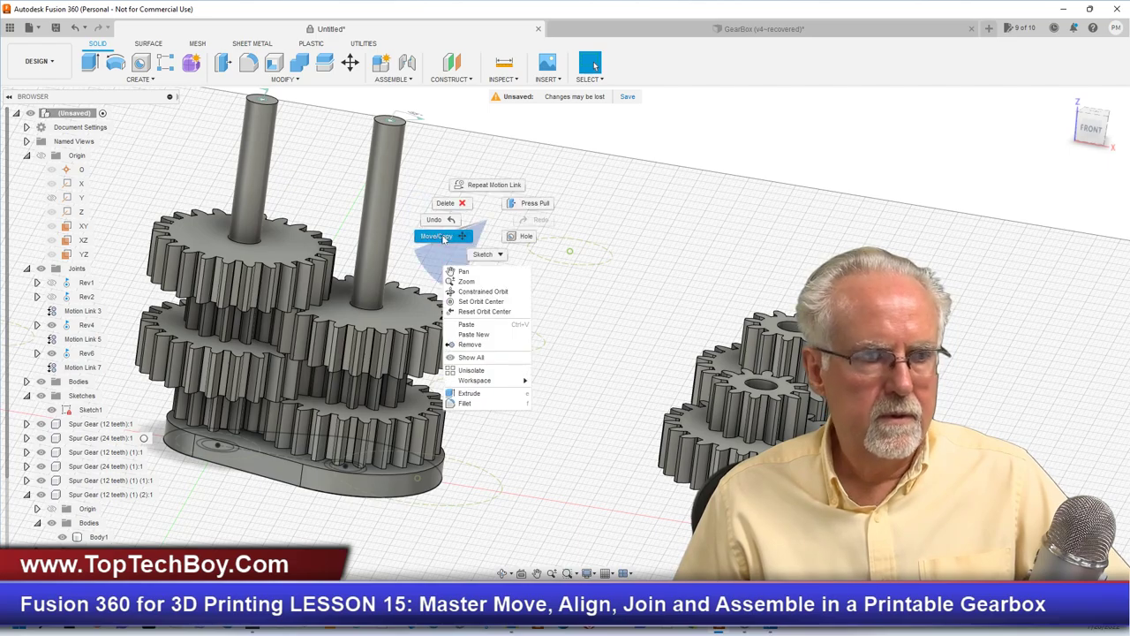
Step: Turn the loose two-tier gear 180° about the X axis using Move/Copy (M)
left_click(443, 239)
key("m")
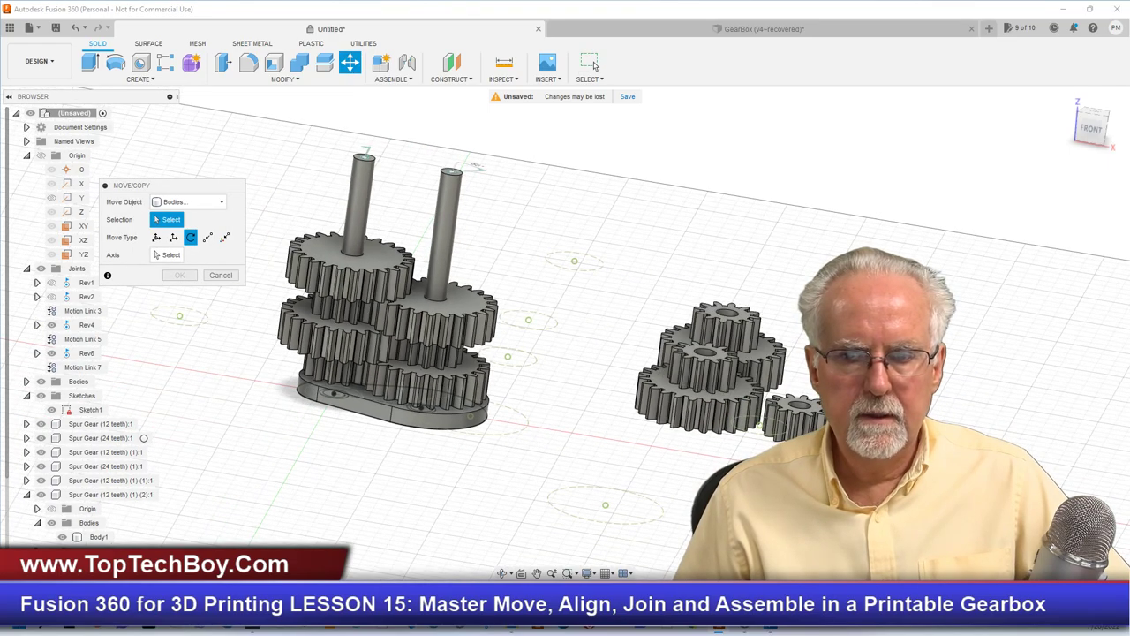
scroll(609, 353, "up", 3)
scroll(883, 371, "up", 2)
left_click(515, 420)
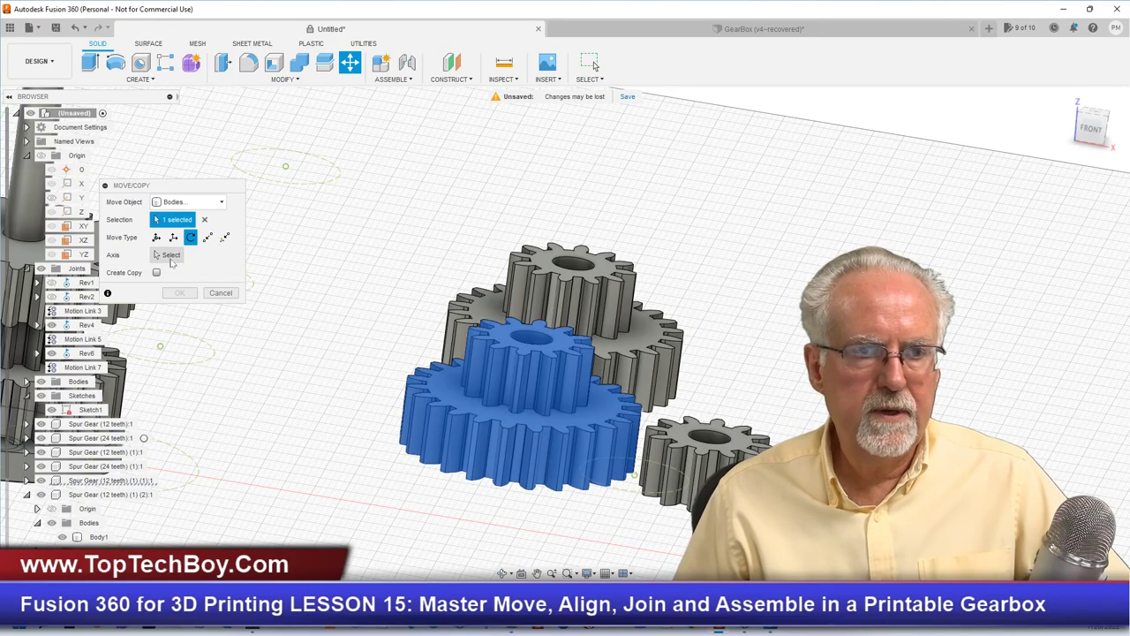
left_click(171, 256)
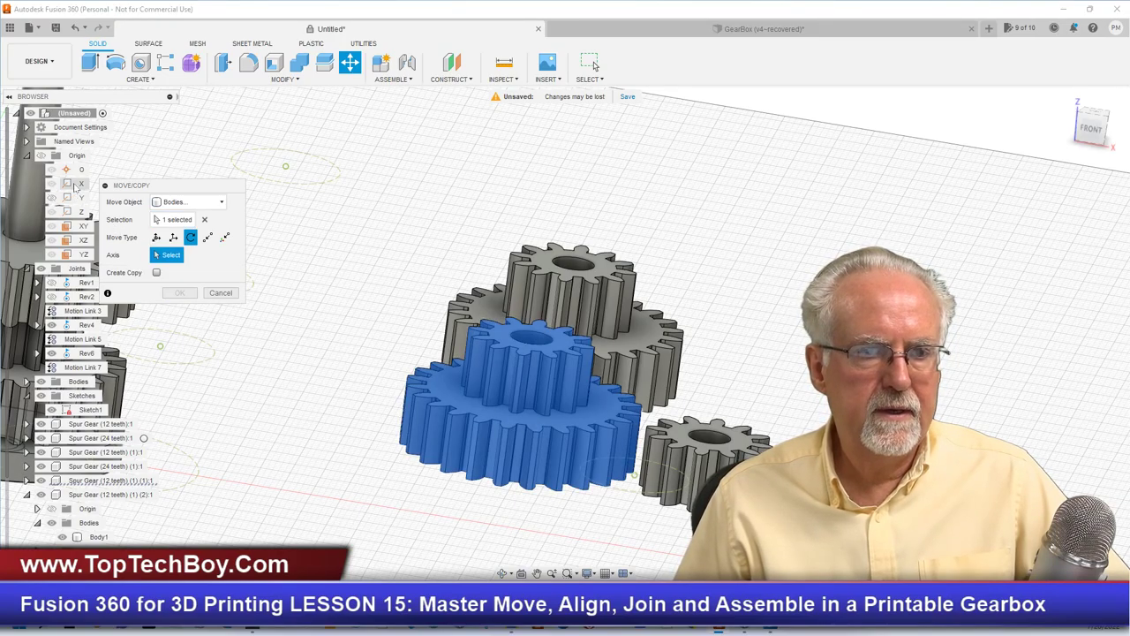
left_click(75, 186)
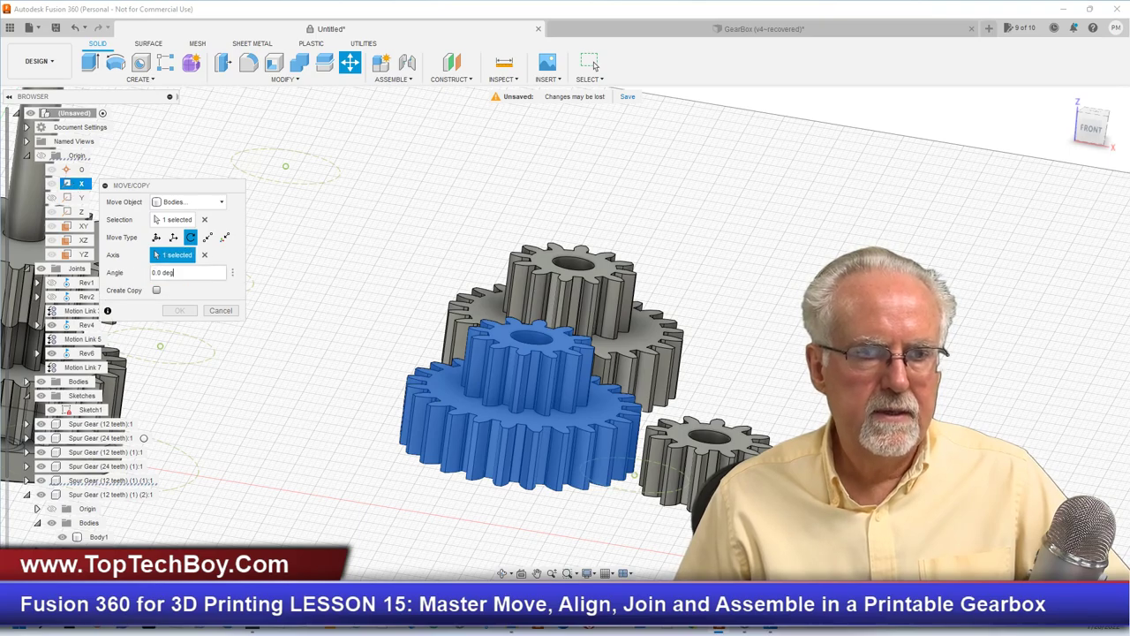
type("180")
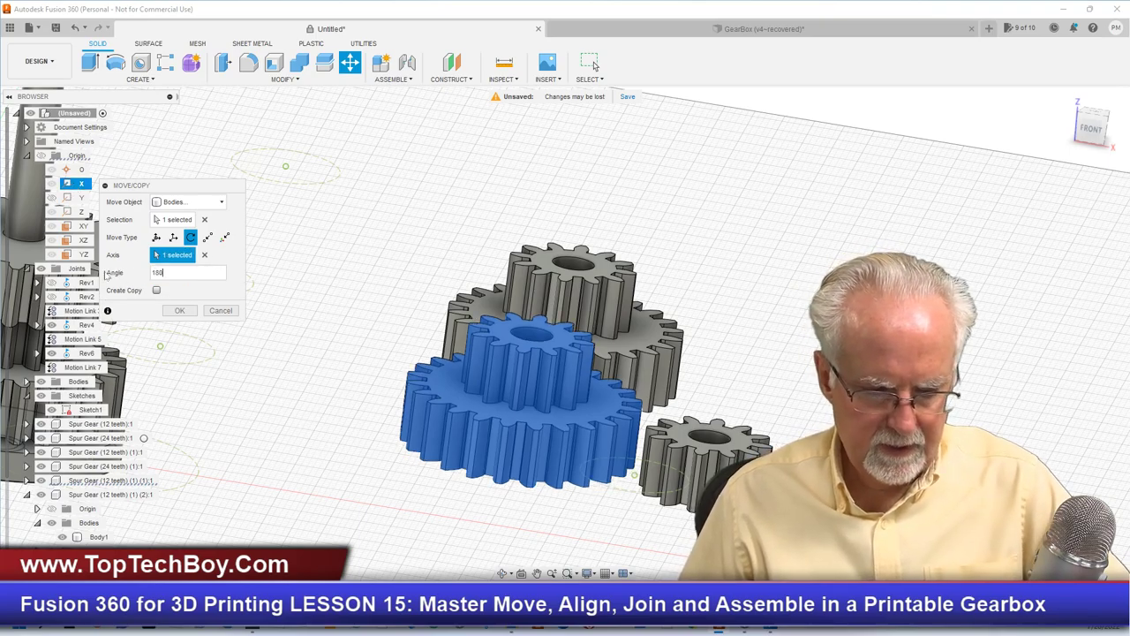
left_click(177, 311)
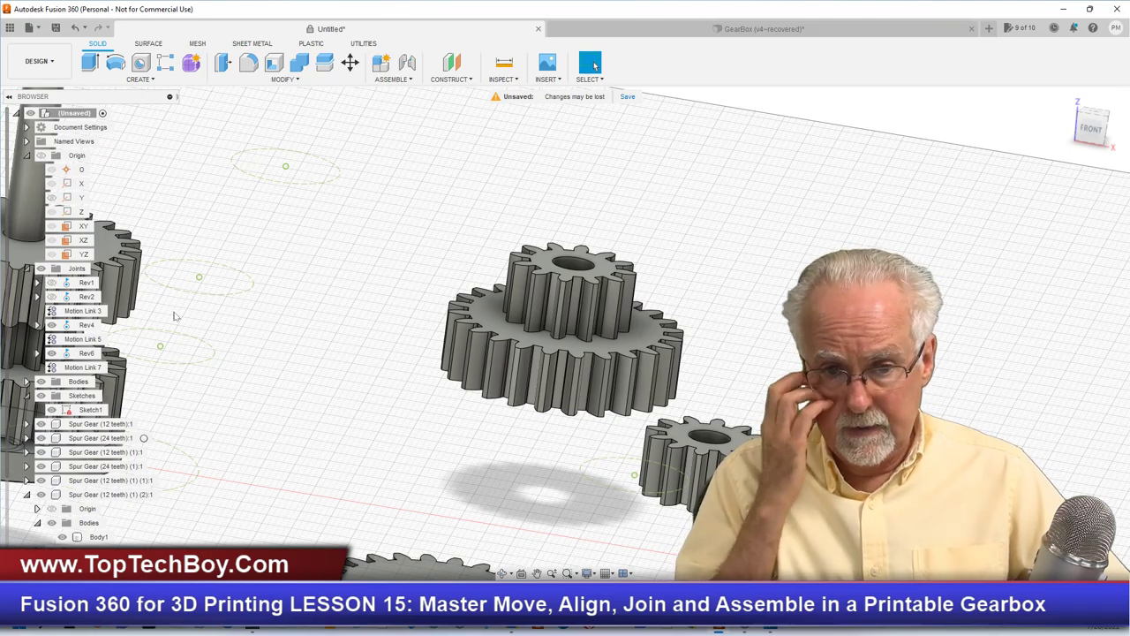
scroll(500, 465, "down", 5)
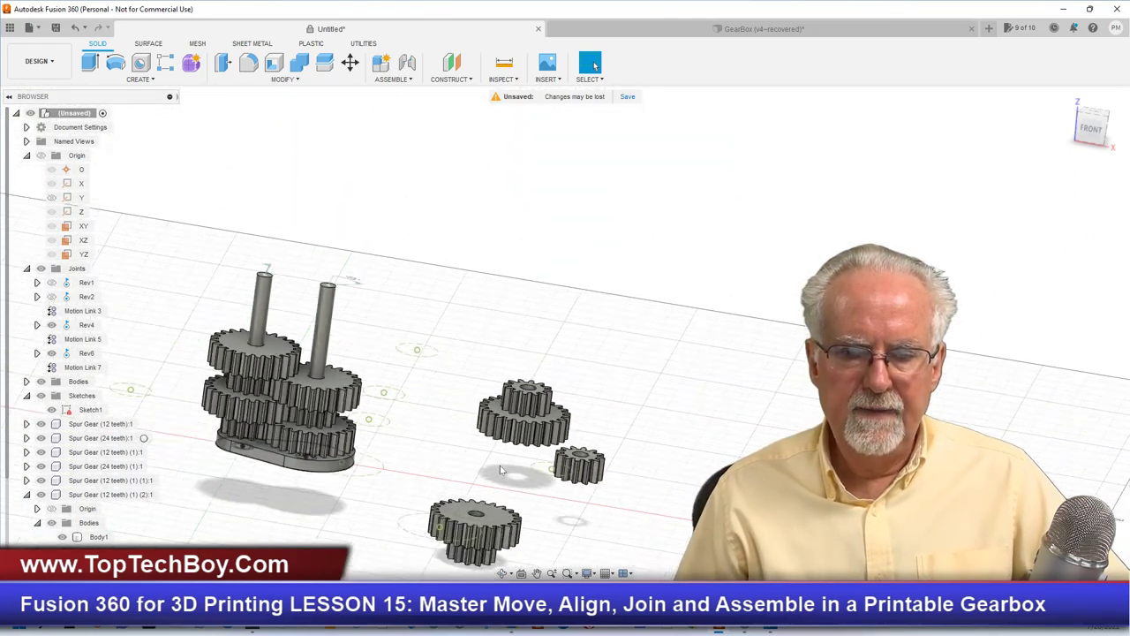
scroll(496, 556, "up", 3)
scroll(495, 556, "up", 2)
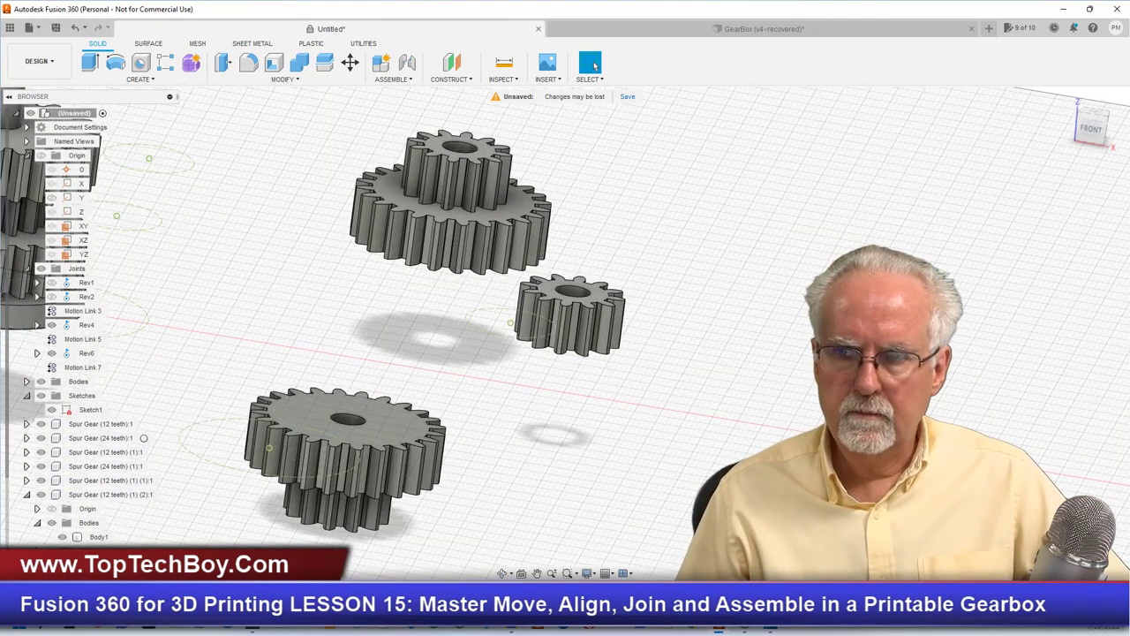
middle_click_drag(566, 334, 662, 216, "shift")
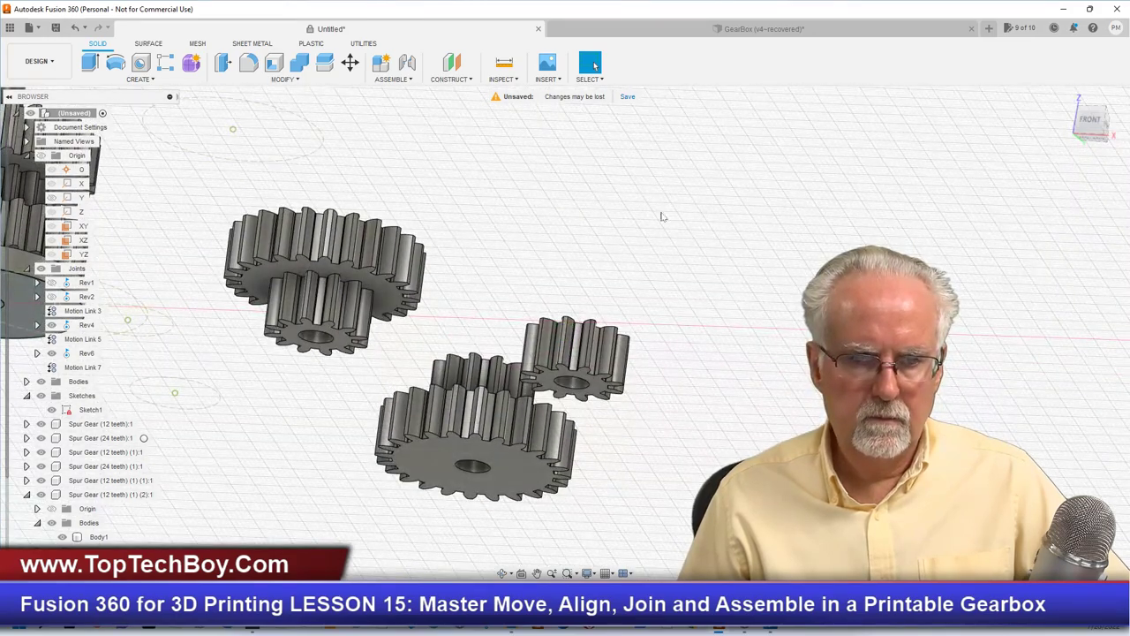
Step: Align the flipped gear's hub centre onto the gearbox snap point
left_click(262, 79)
left_click(267, 264)
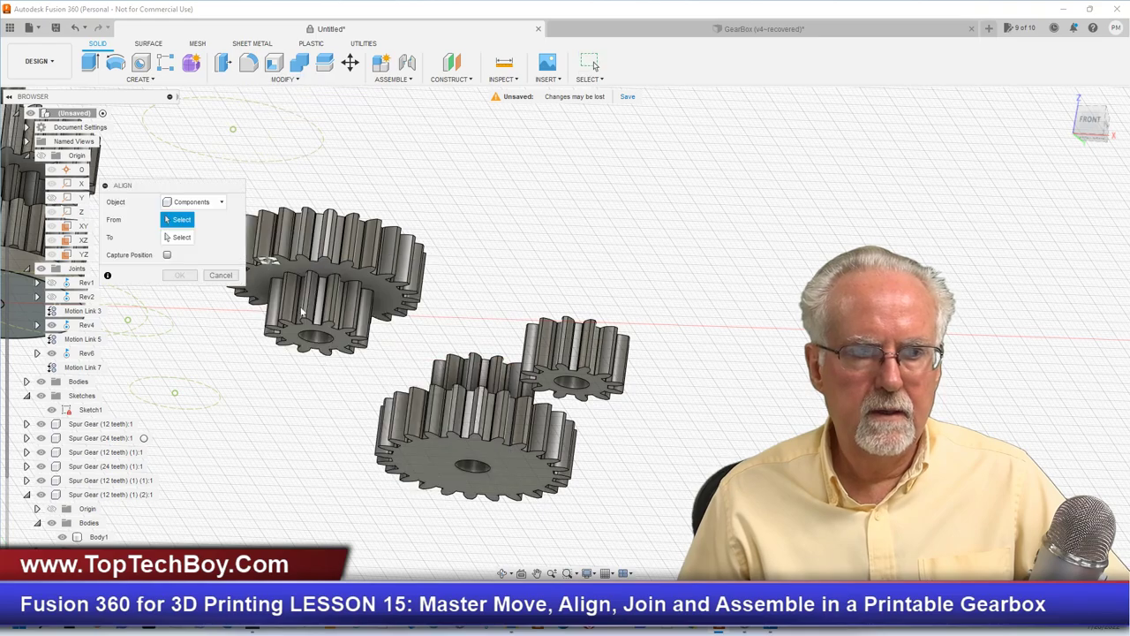
left_click(315, 336)
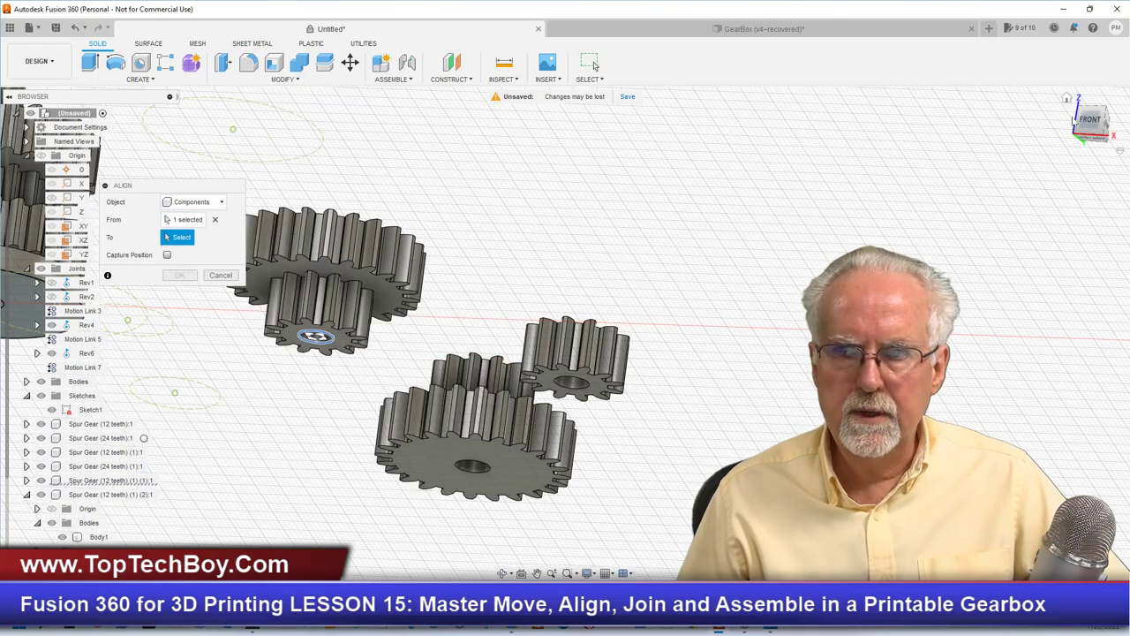
left_click(1090, 119)
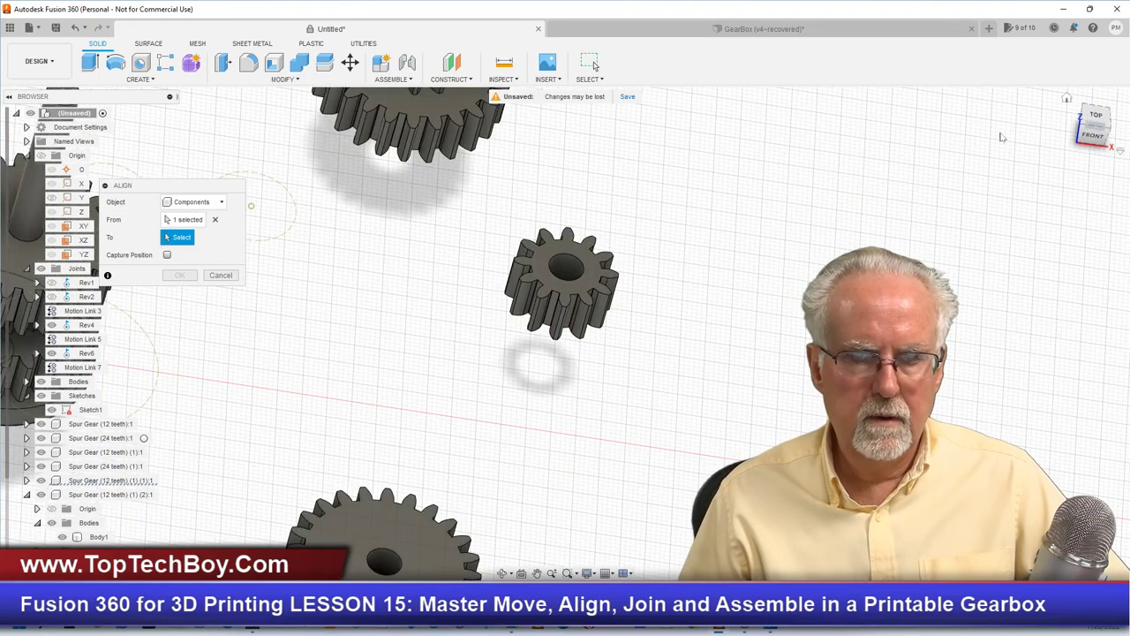
scroll(410, 339, "down", 6)
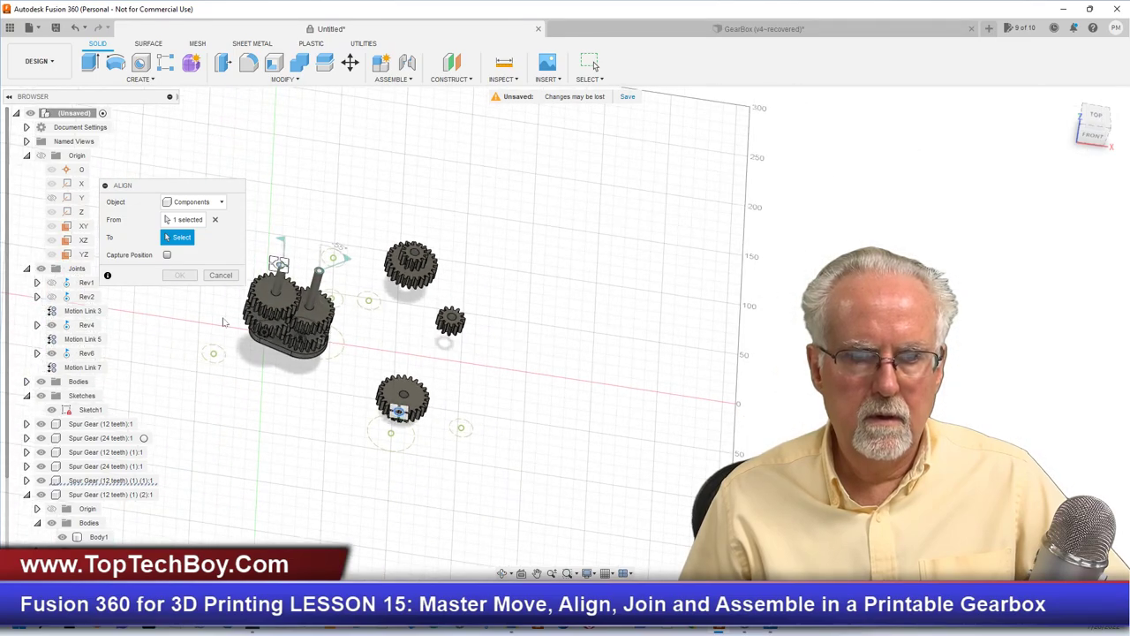
scroll(224, 322, "up", 8)
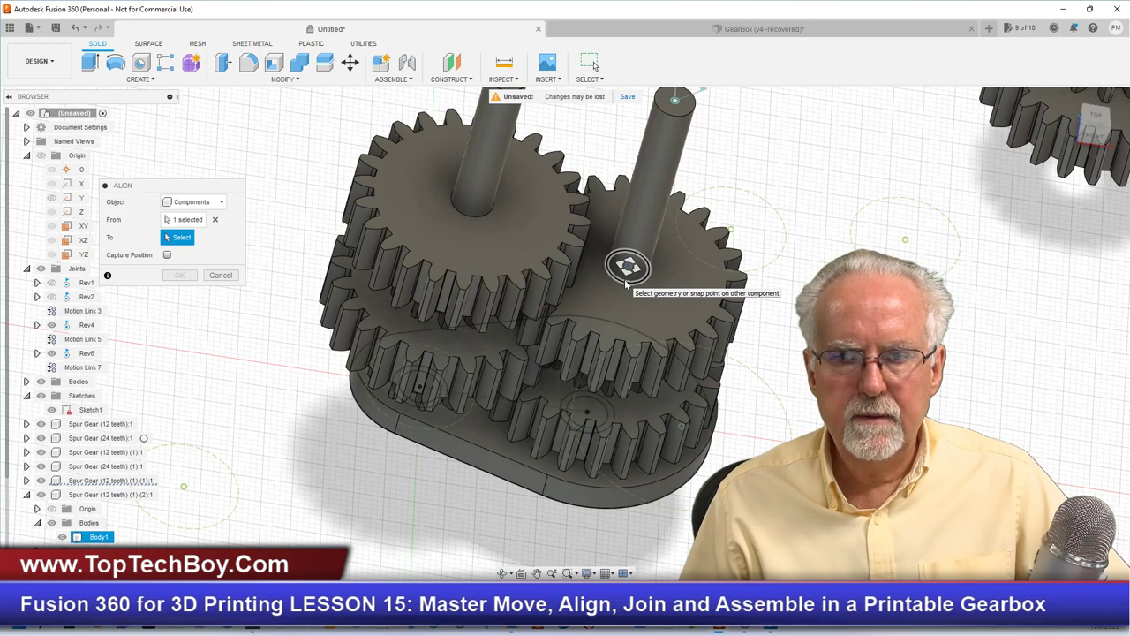
left_click(626, 281)
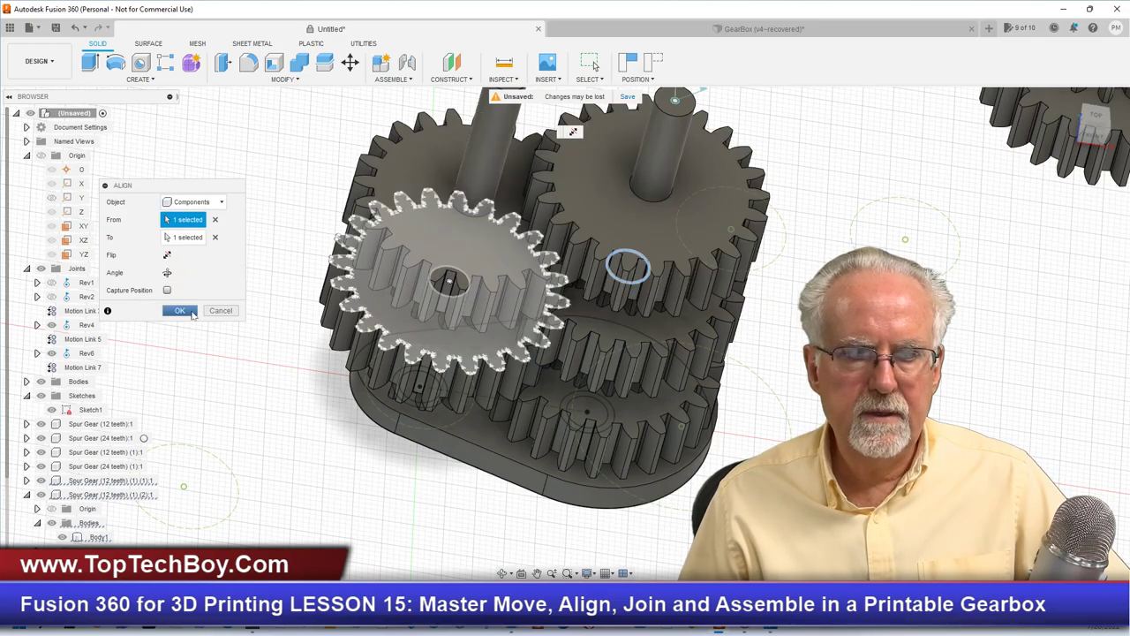
left_click(179, 310)
Step: Hide the Rev4 joint in the browser
scroll(825, 148, "down", 4)
scroll(826, 149, "up", 4)
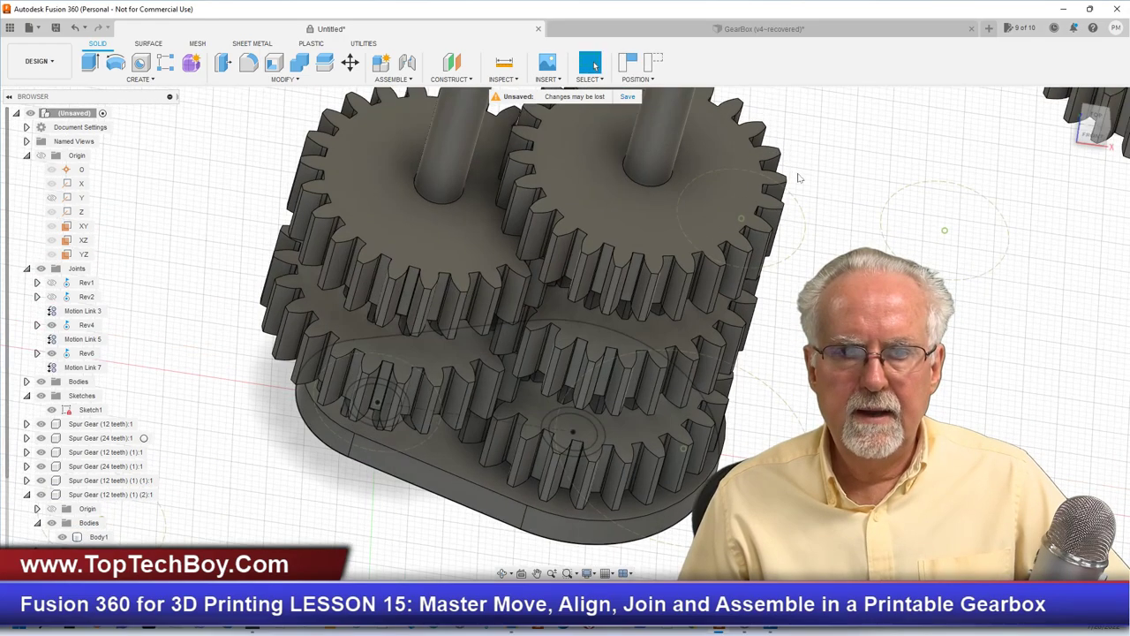
scroll(245, 262, "down", 2)
scroll(245, 262, "down", 2)
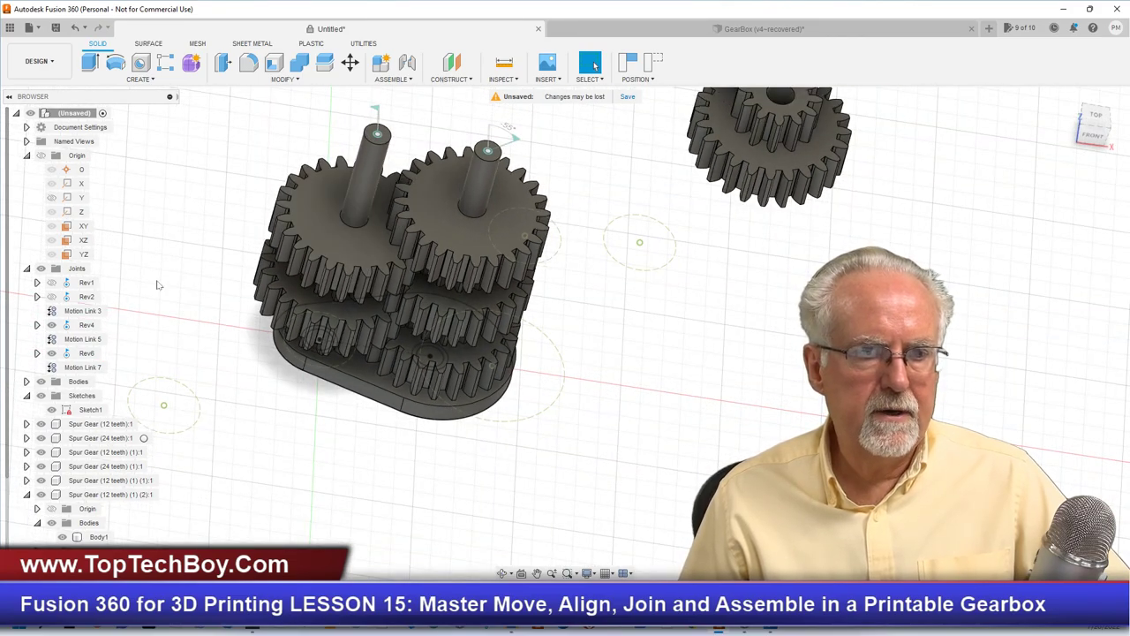
left_click(52, 326)
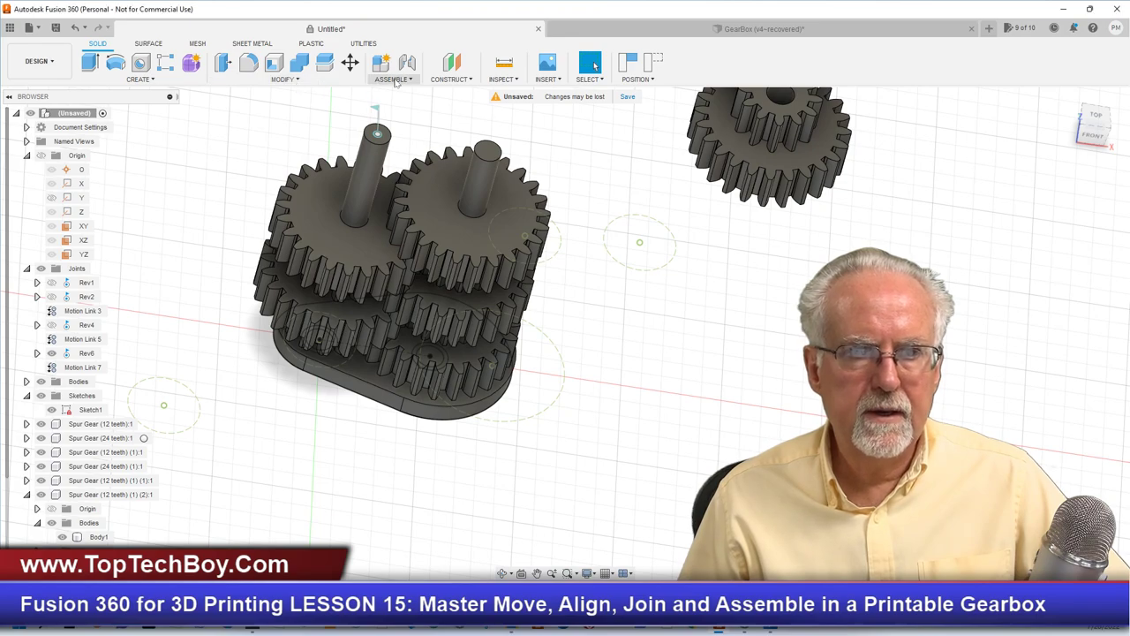
Step: Join the upper right gear to the second shaft with revolute joint Rev8 about Z at the shaft top
left_click(393, 79)
left_click(400, 120)
left_click(469, 233)
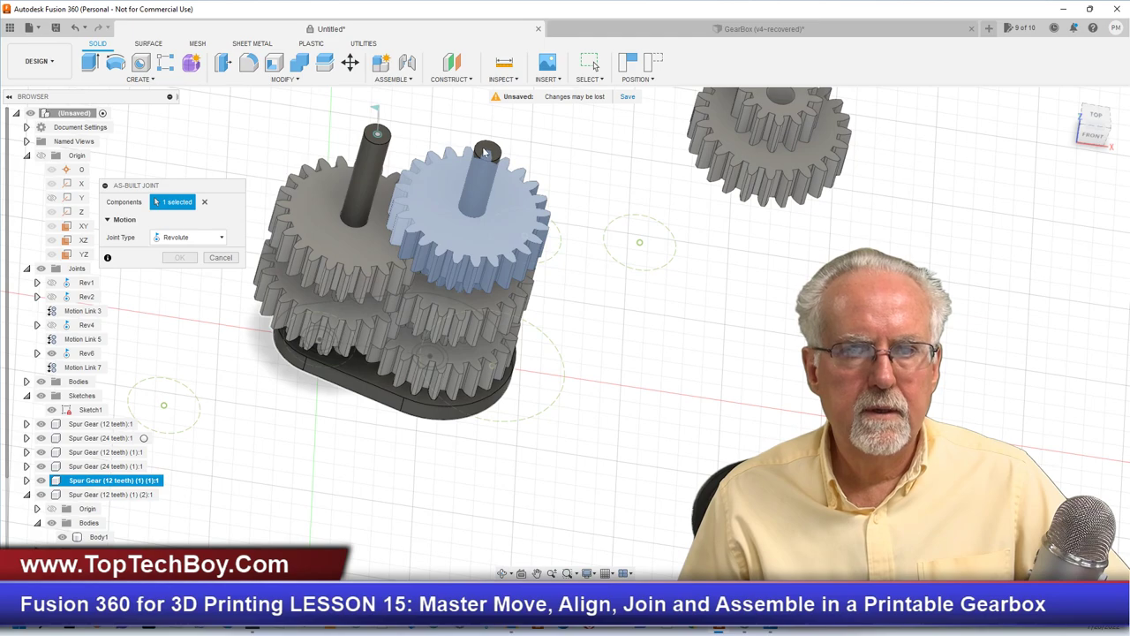
left_click(483, 178)
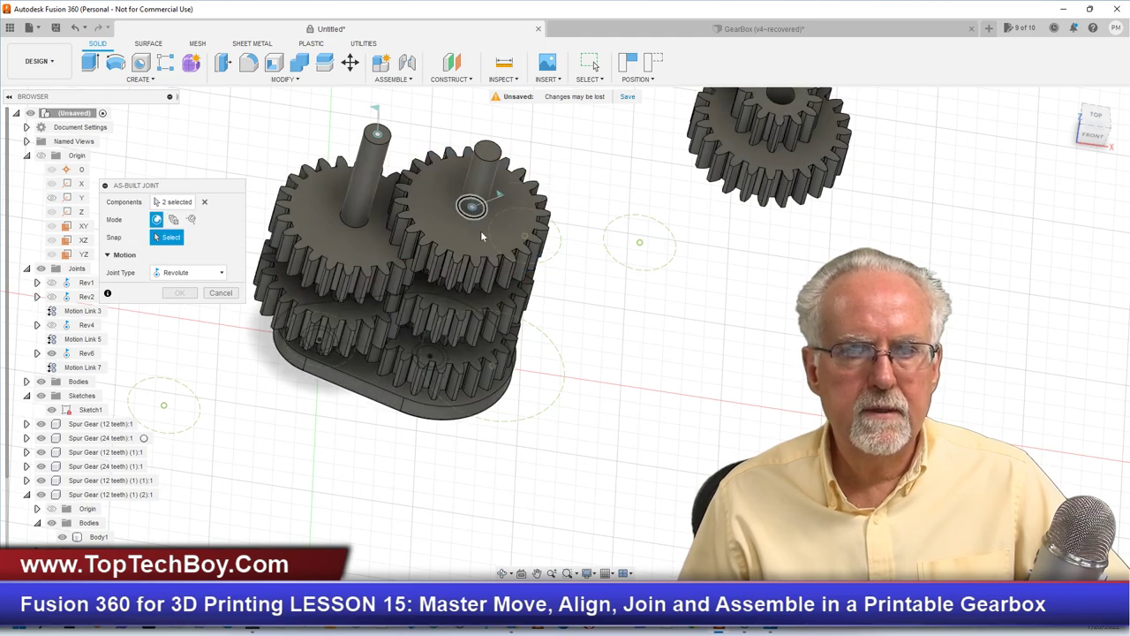
left_click(487, 151)
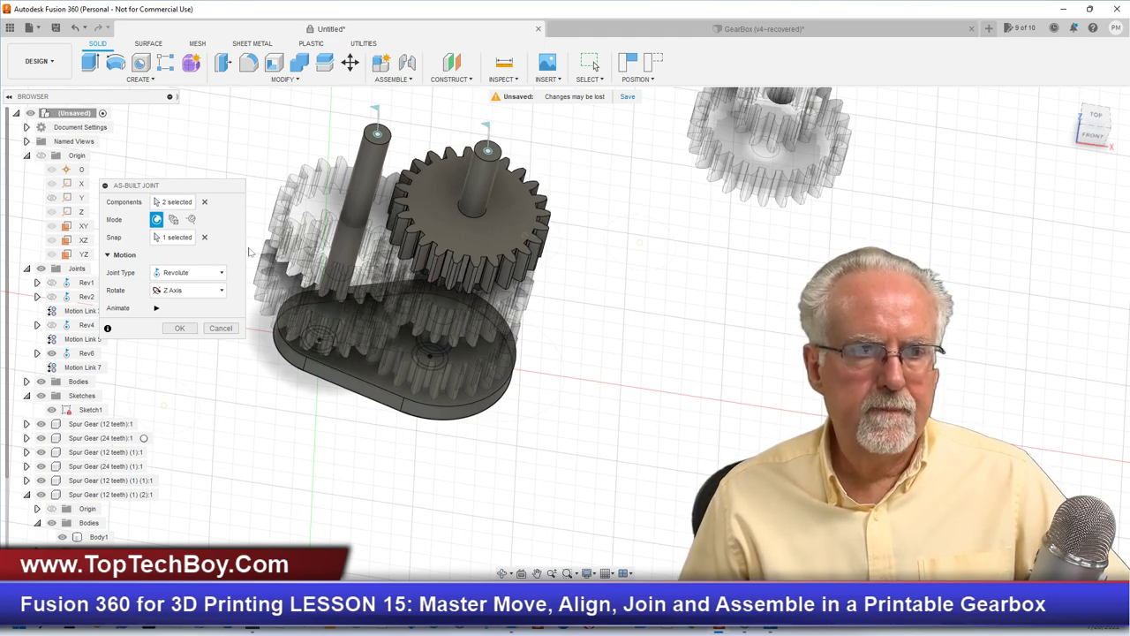
left_click(180, 327)
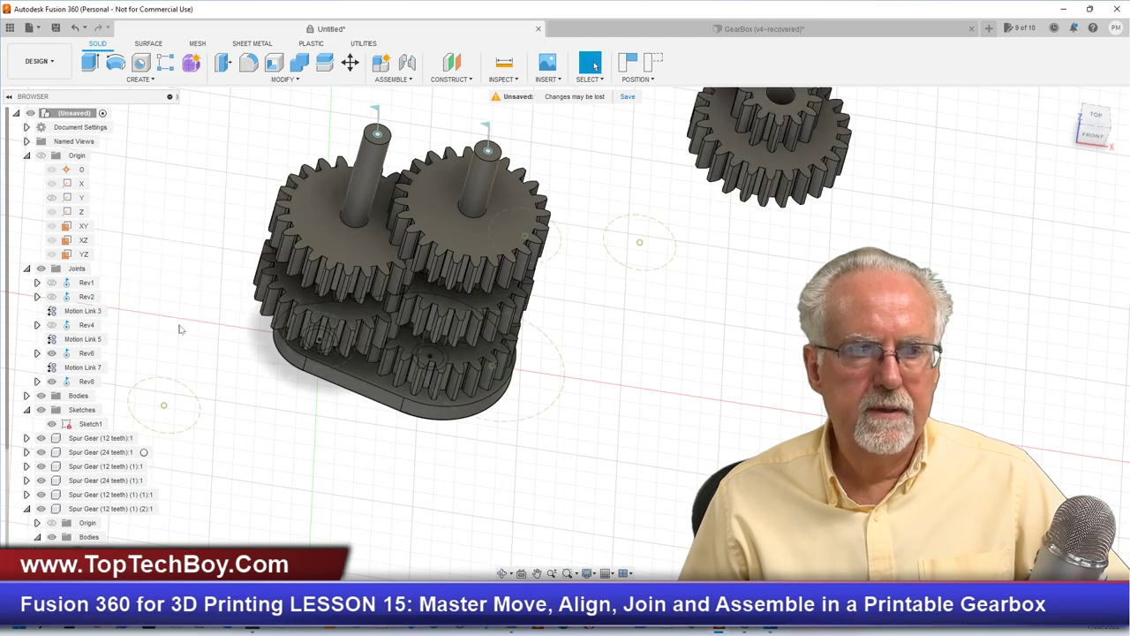
left_click(399, 80)
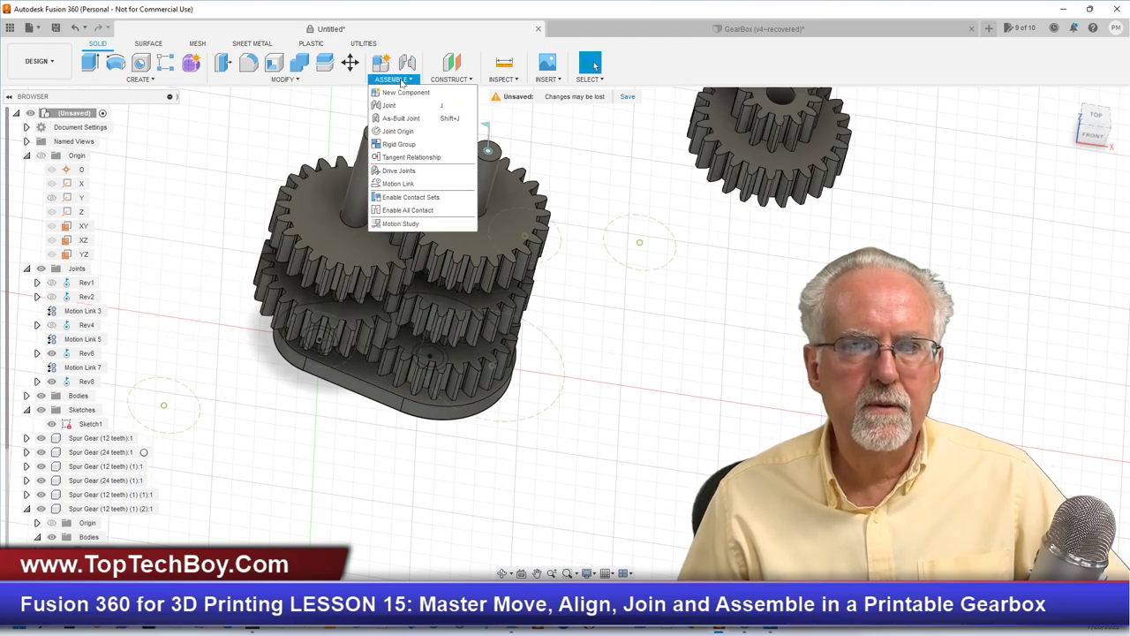
Step: Link Rev6 at 180° to Rev8 at 360° with Reverse checked
left_click(399, 184)
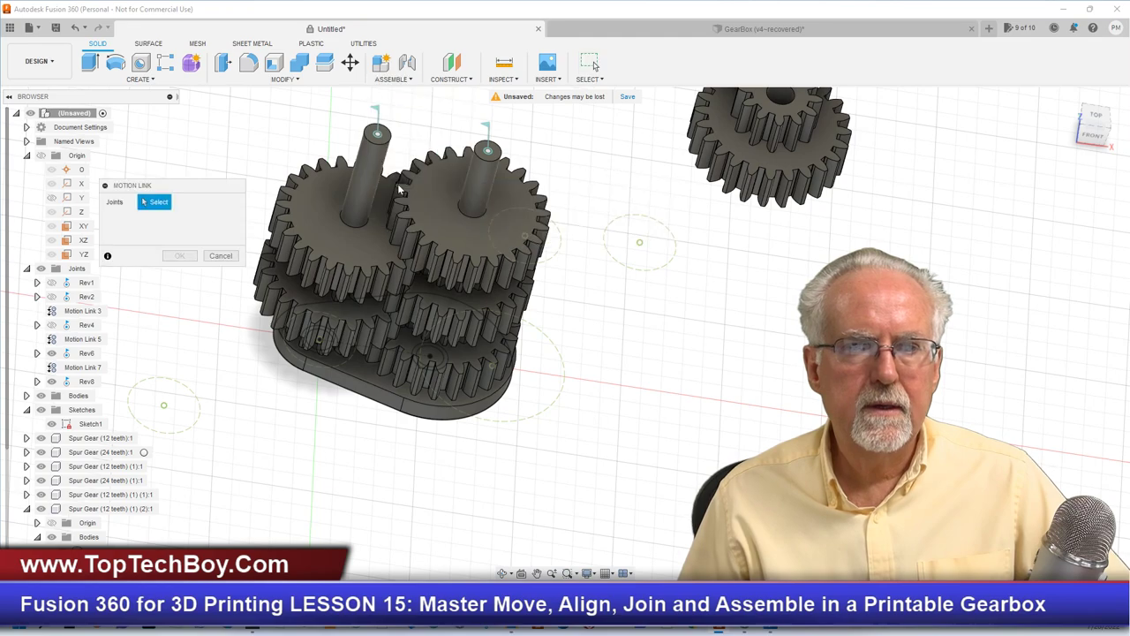
left_click(376, 135)
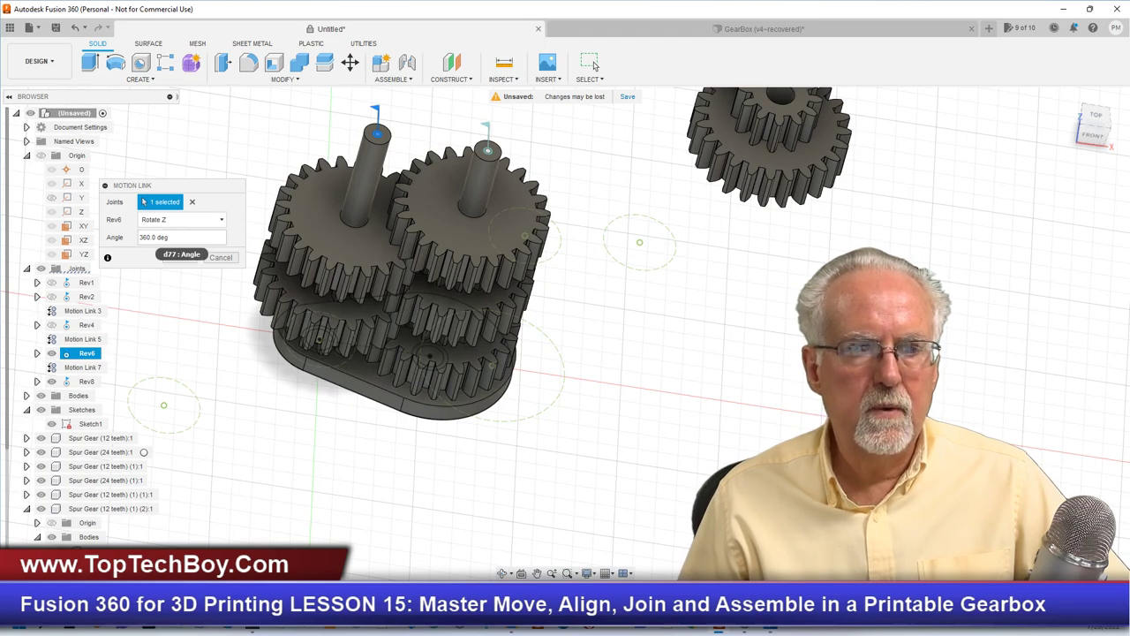
type("180")
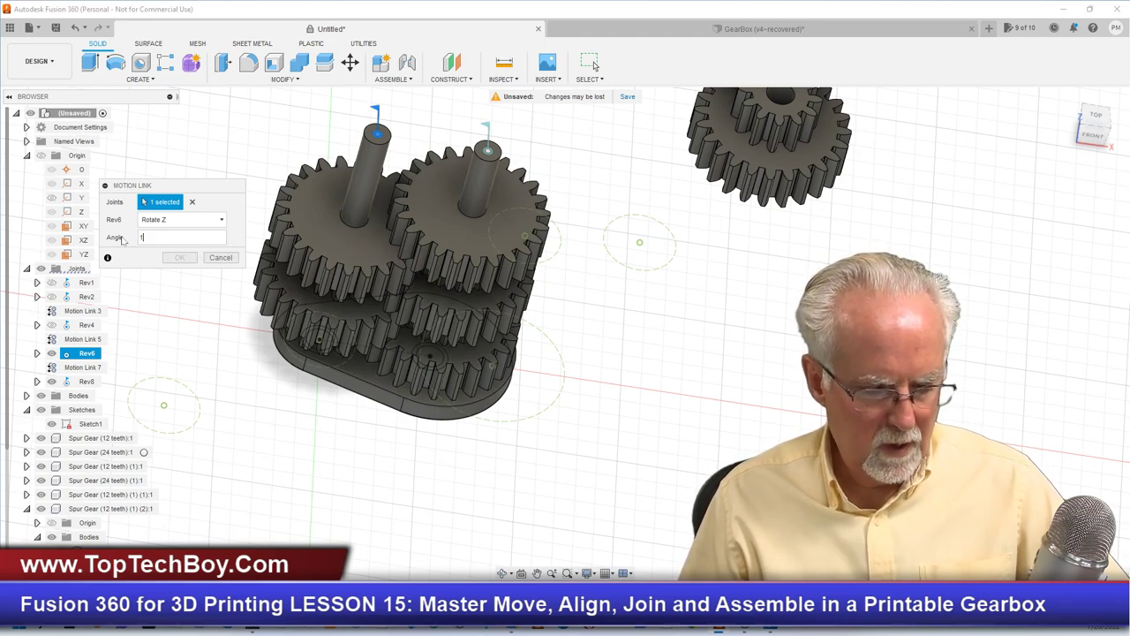
left_click(488, 151)
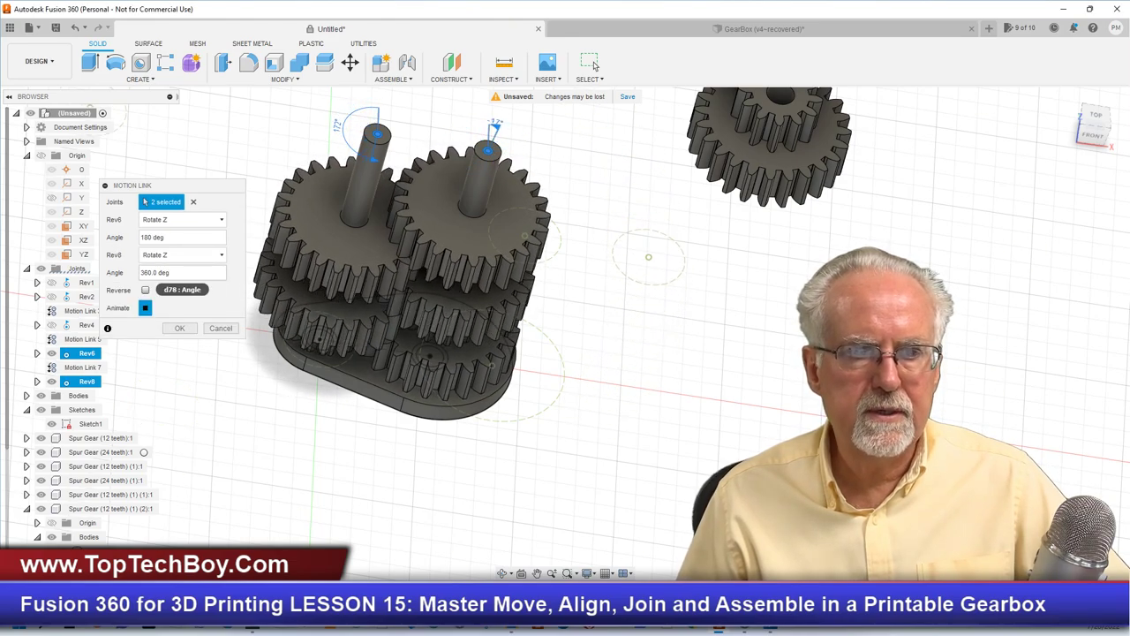
left_click(144, 290)
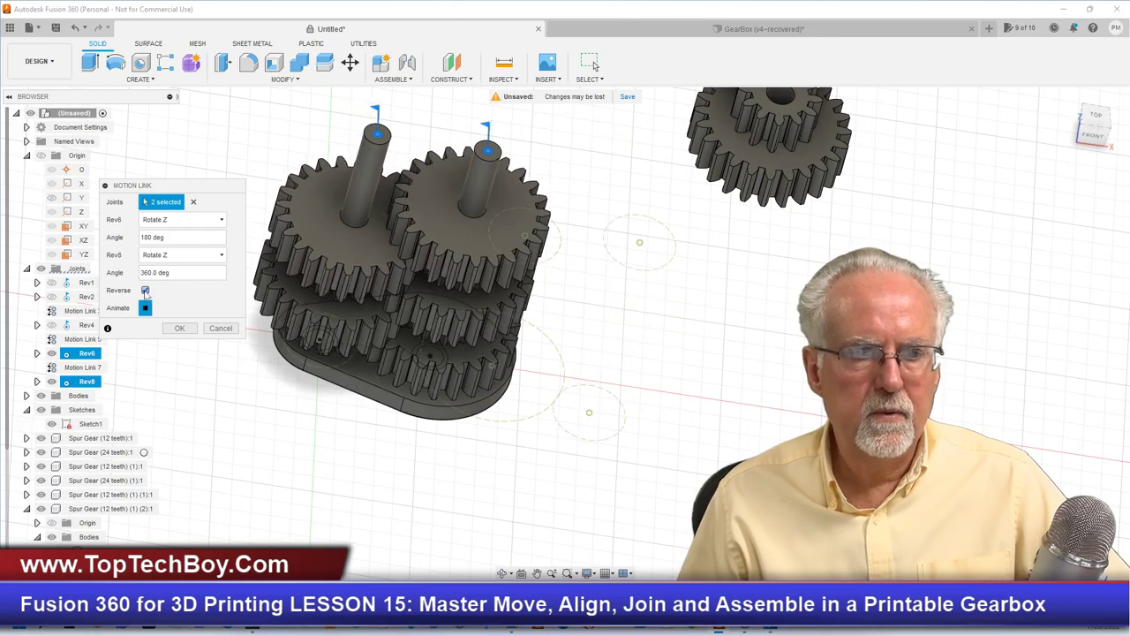
left_click_drag(1095, 133, 1093, 104)
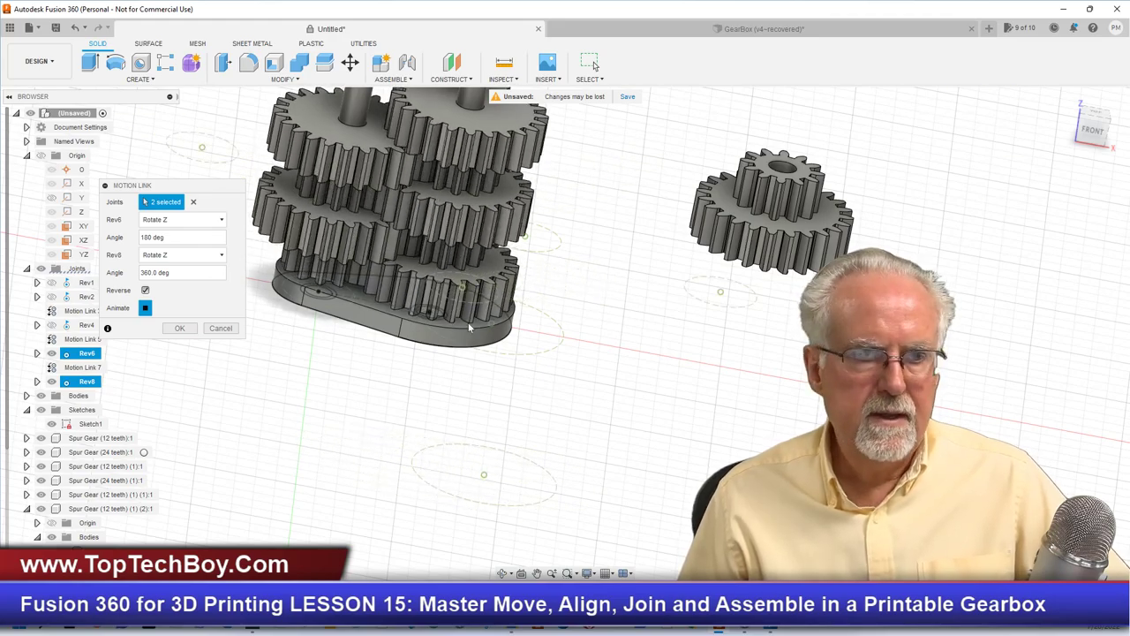
left_click(179, 328)
scroll(402, 376, "down", 4)
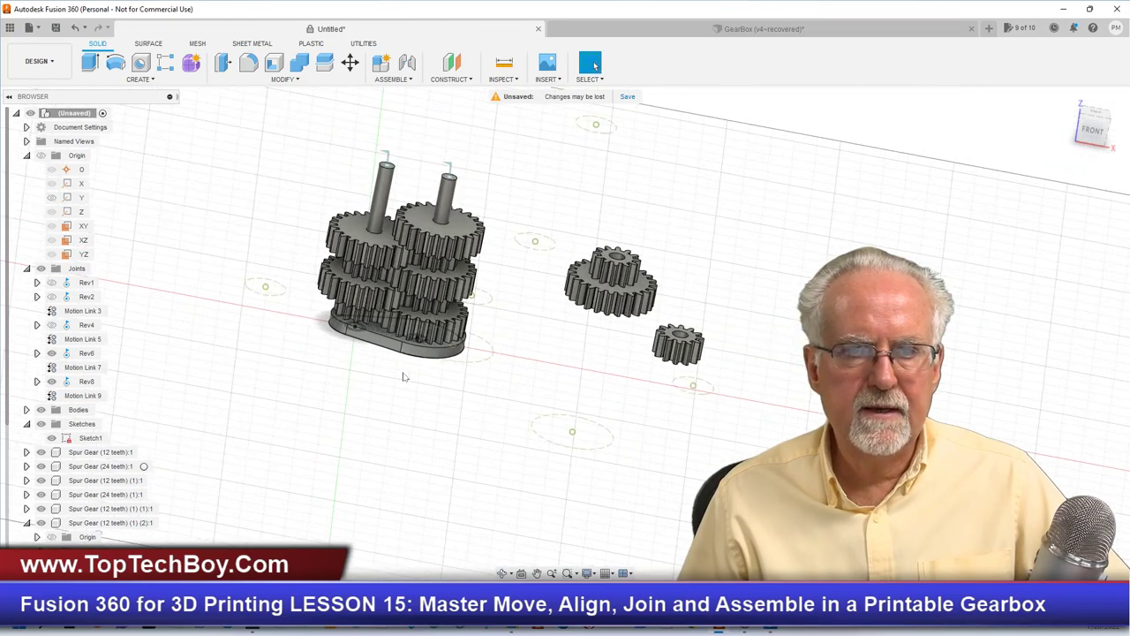
Step: Rotate the loose double gear body 180° about the X axis with Move/Copy
scroll(481, 134, "up", 4)
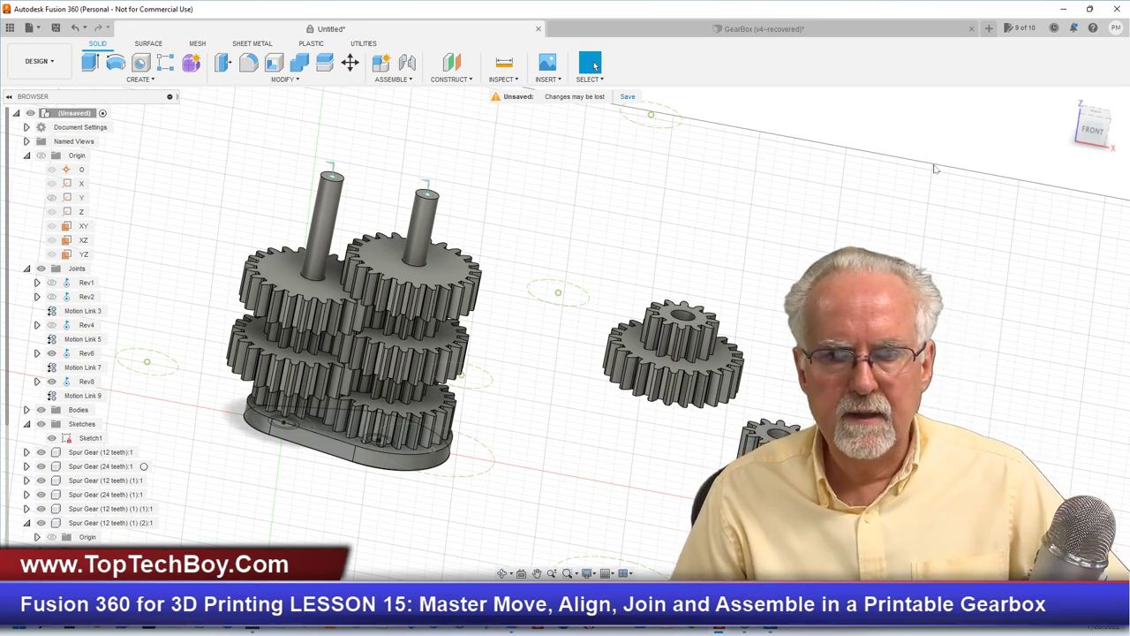
right_click(554, 186)
left_click(505, 193)
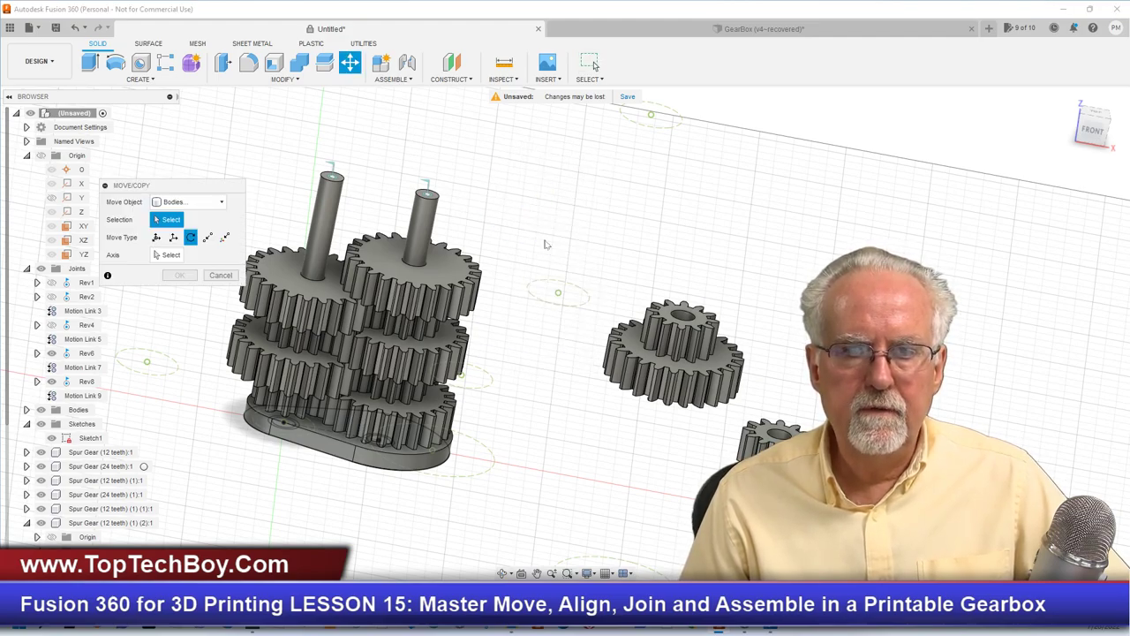
left_click(654, 356)
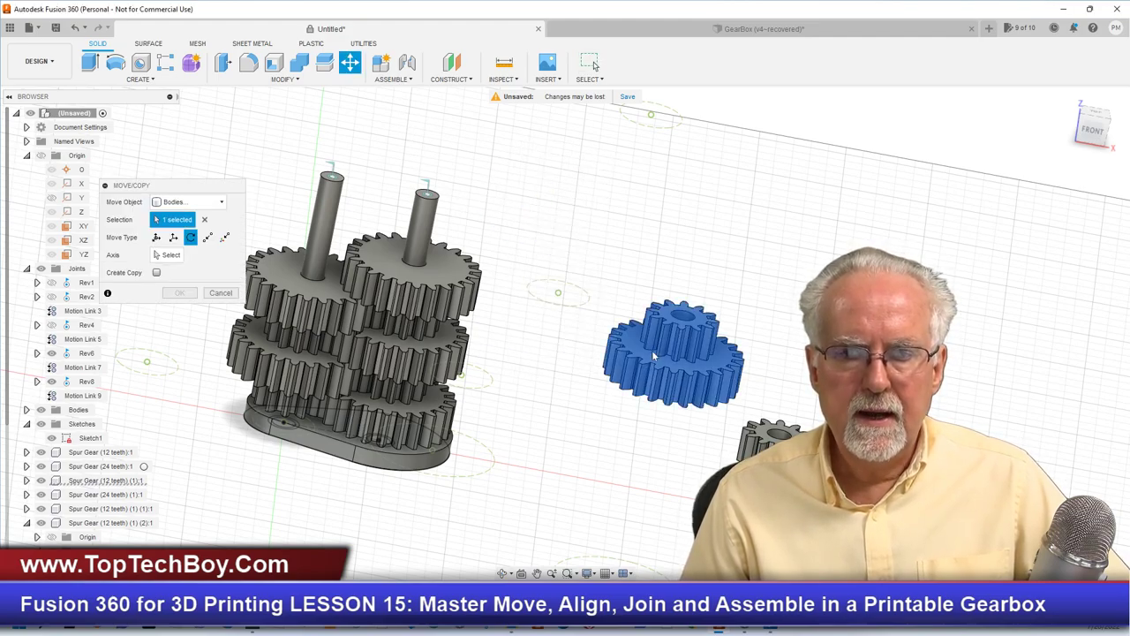
left_click(171, 257)
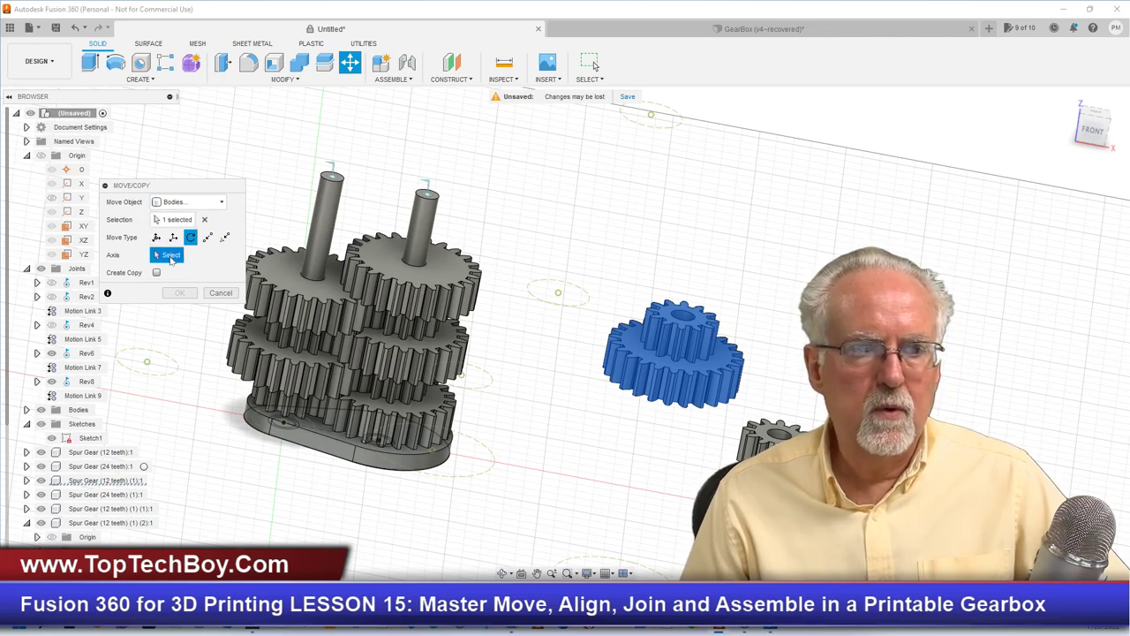
left_click(79, 184)
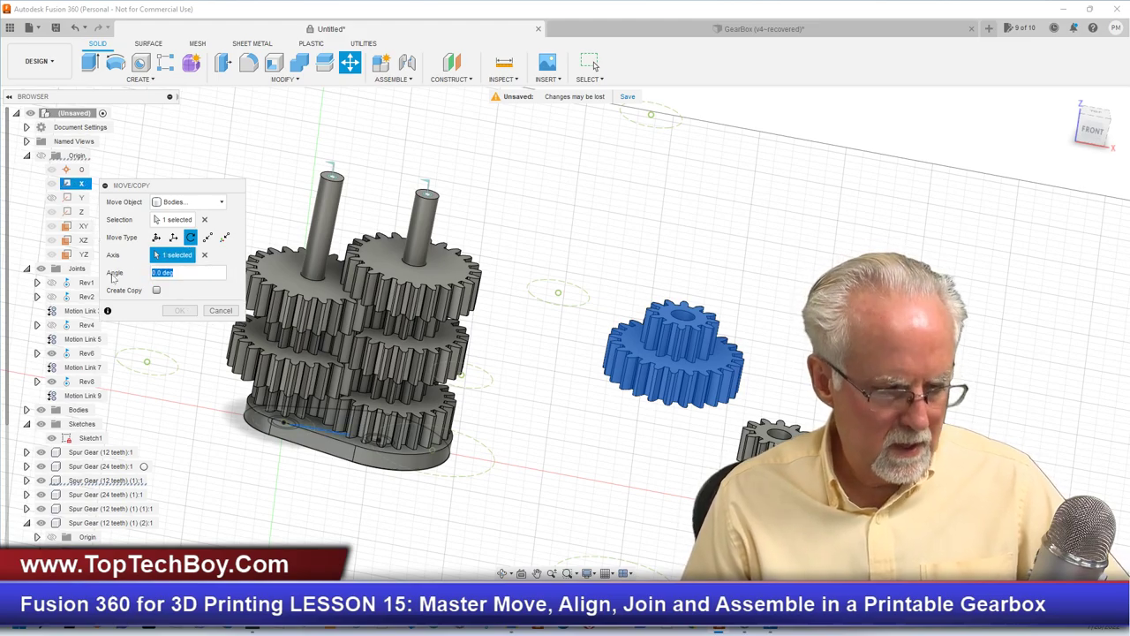
type("180")
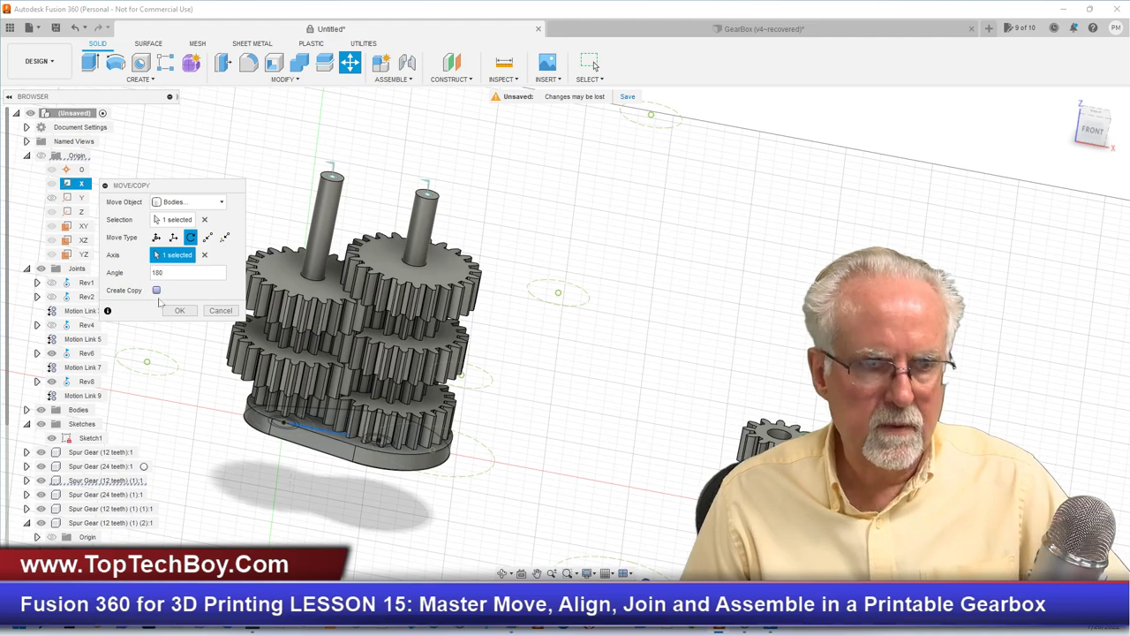
left_click(179, 311)
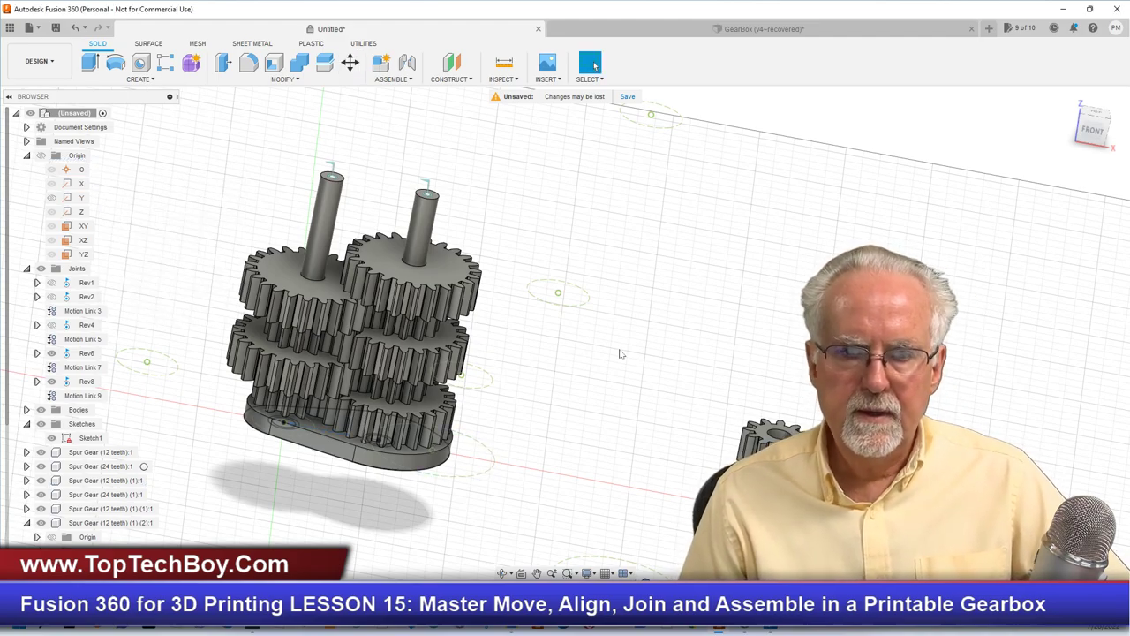
Step: Start an Align with the flipped double gear's bore edge as the From geometry
scroll(620, 353, "down", 3)
scroll(622, 355, "down", 2)
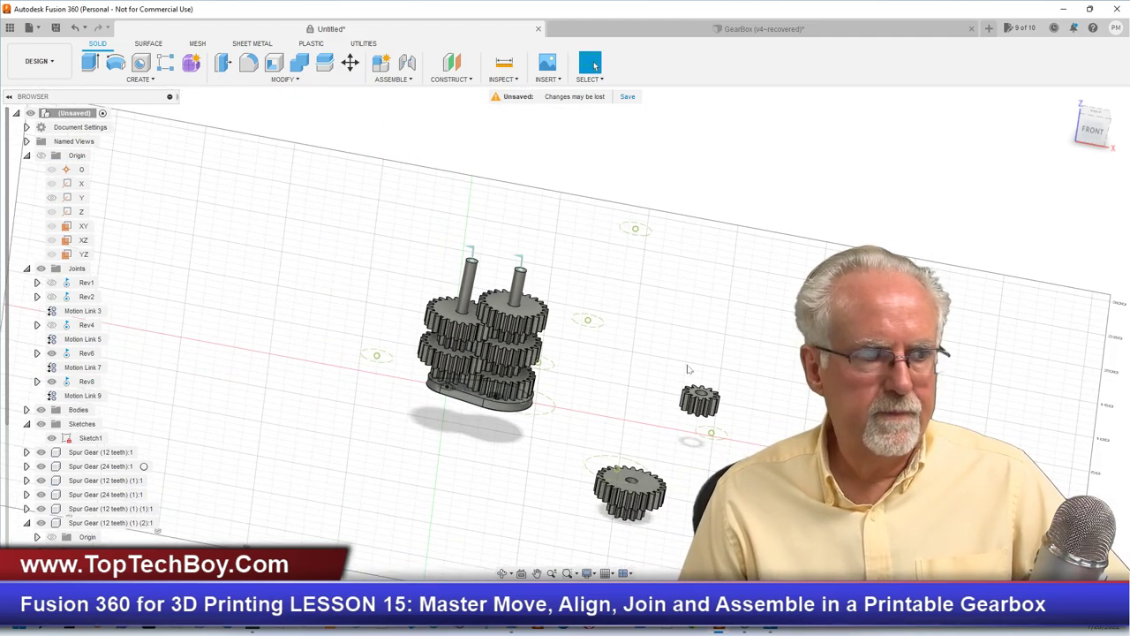
scroll(799, 501, "up", 4)
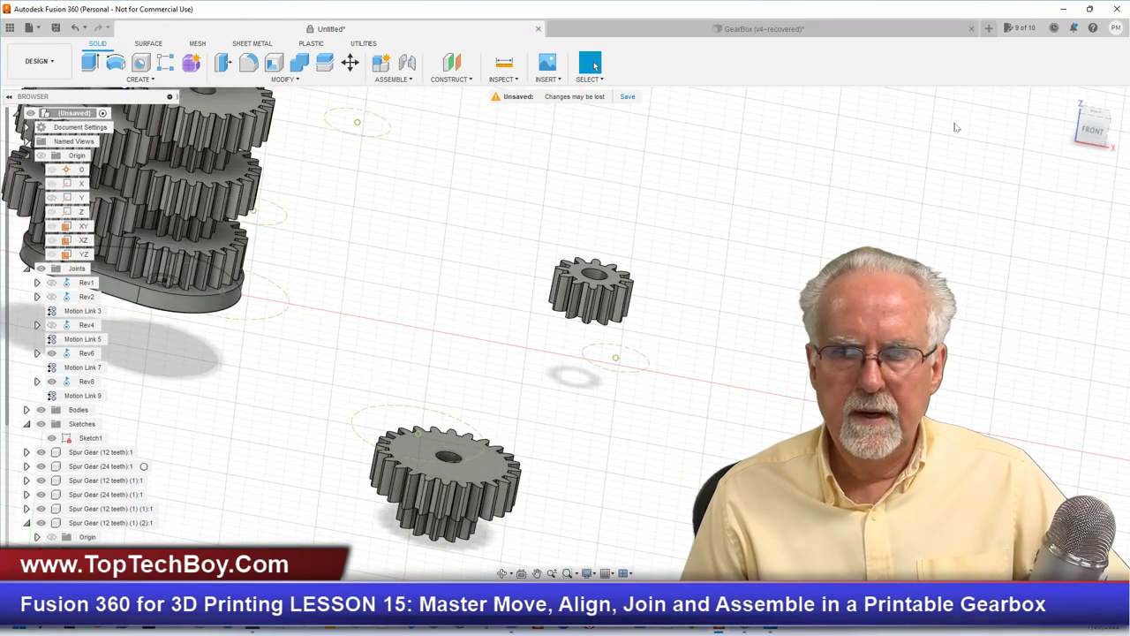
left_click_drag(1092, 130, 943, 68)
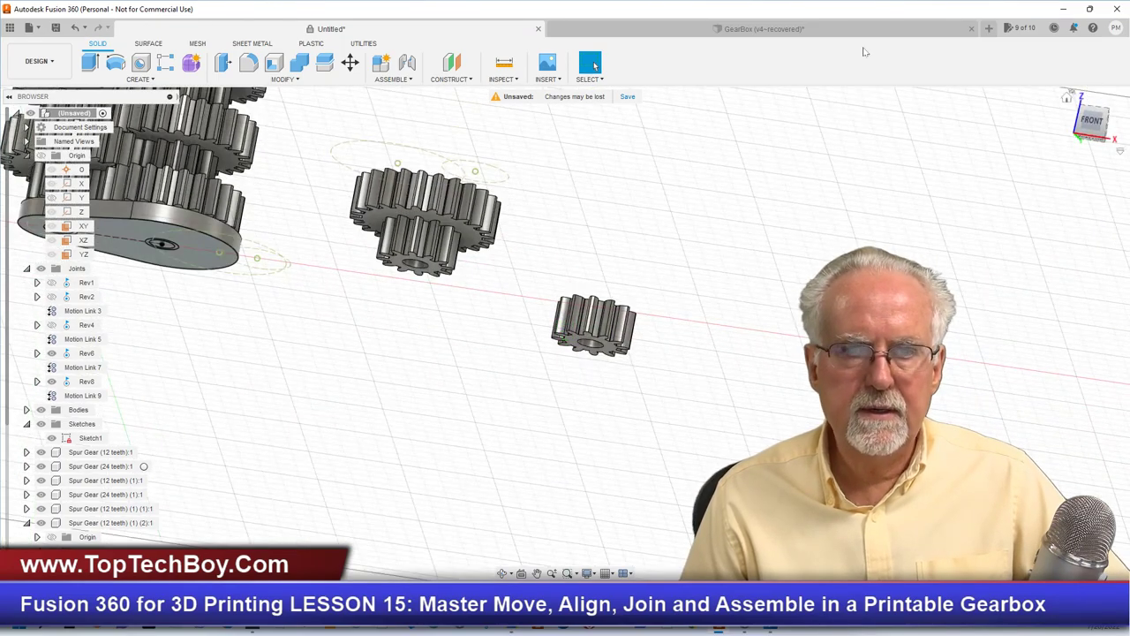
left_click(300, 80)
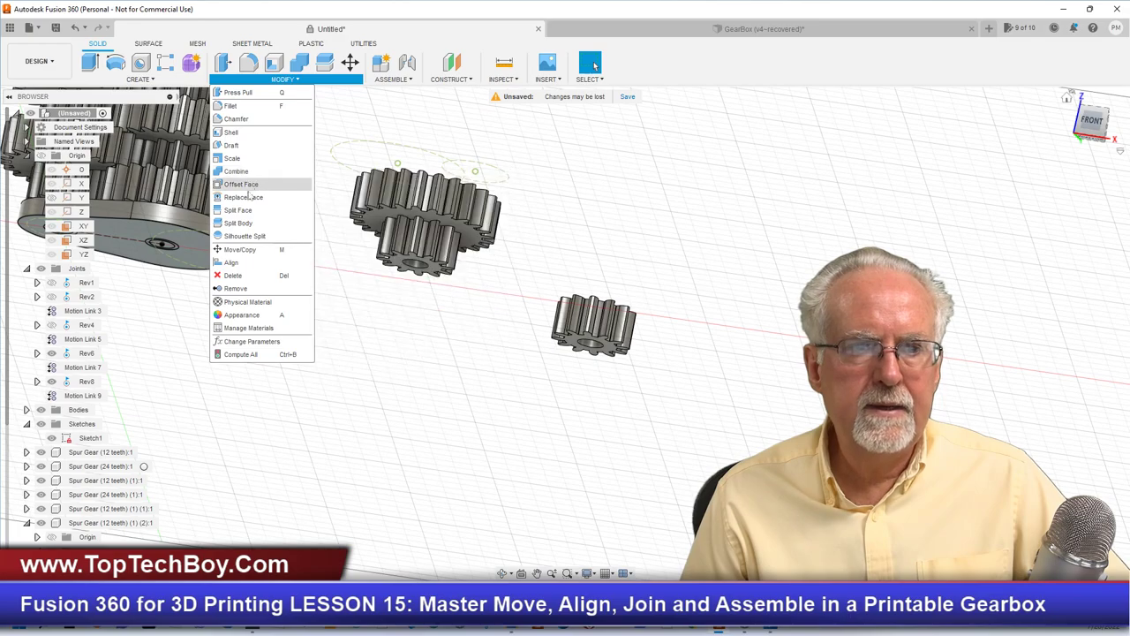
left_click(231, 262)
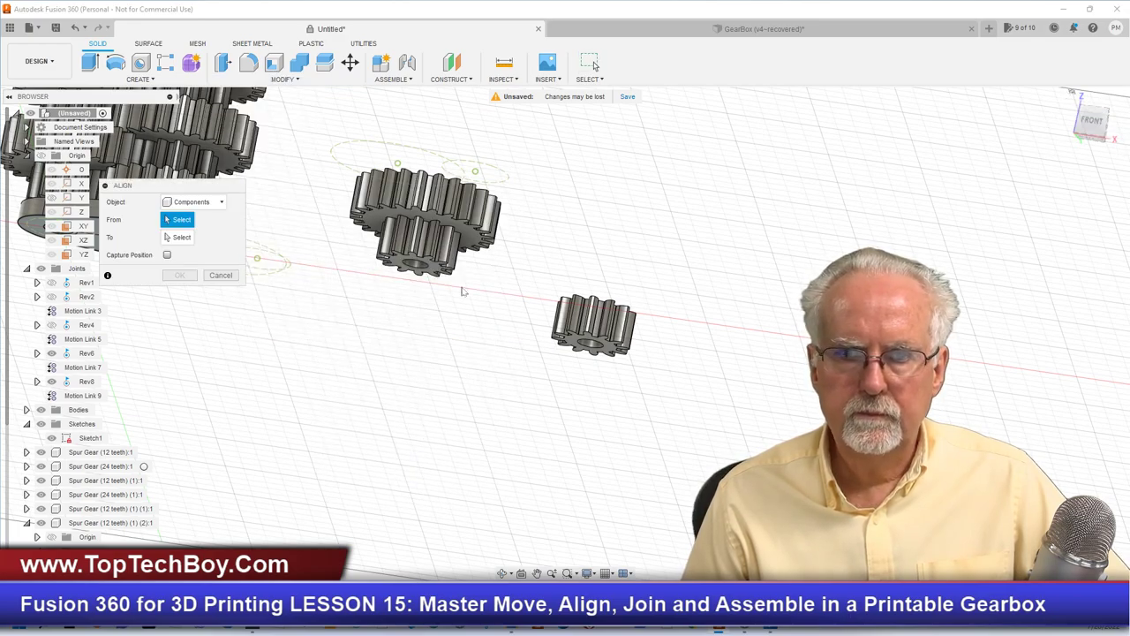
scroll(418, 272, "up", 5)
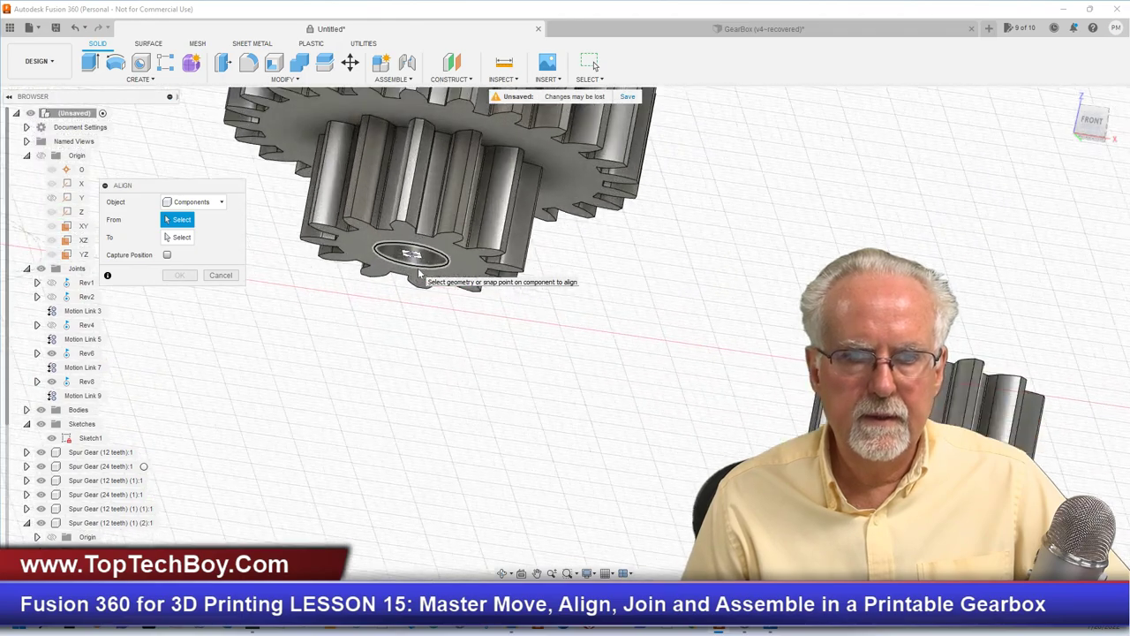
left_click(449, 269)
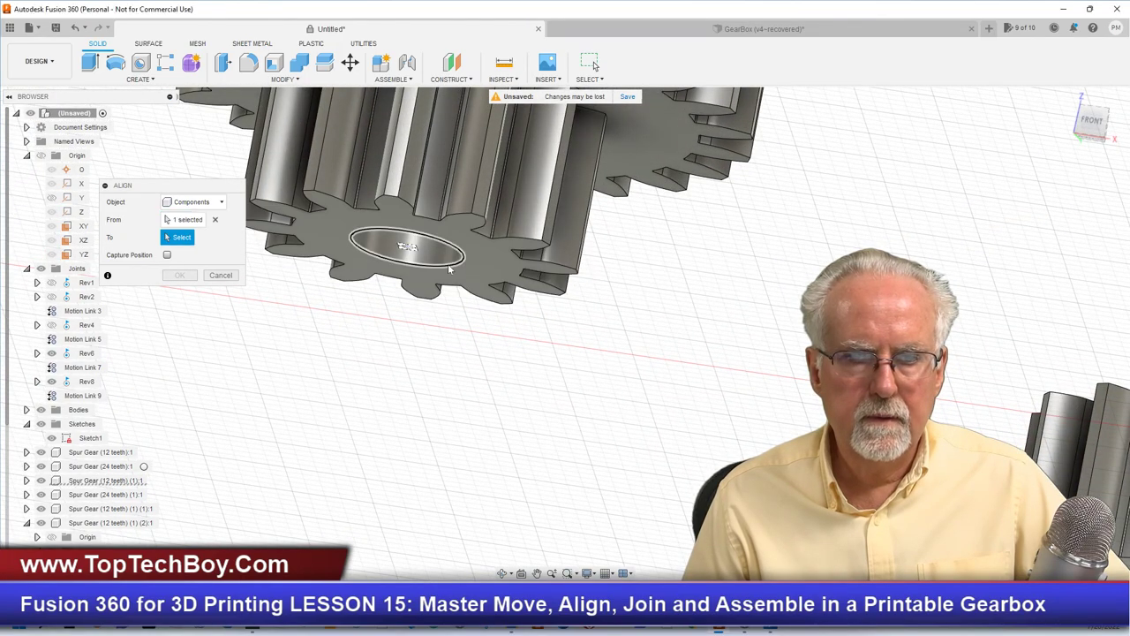
Step: Set the shaft end circle as the To target and confirm the alignment
scroll(548, 292, "down", 5)
scroll(521, 283, "down", 3)
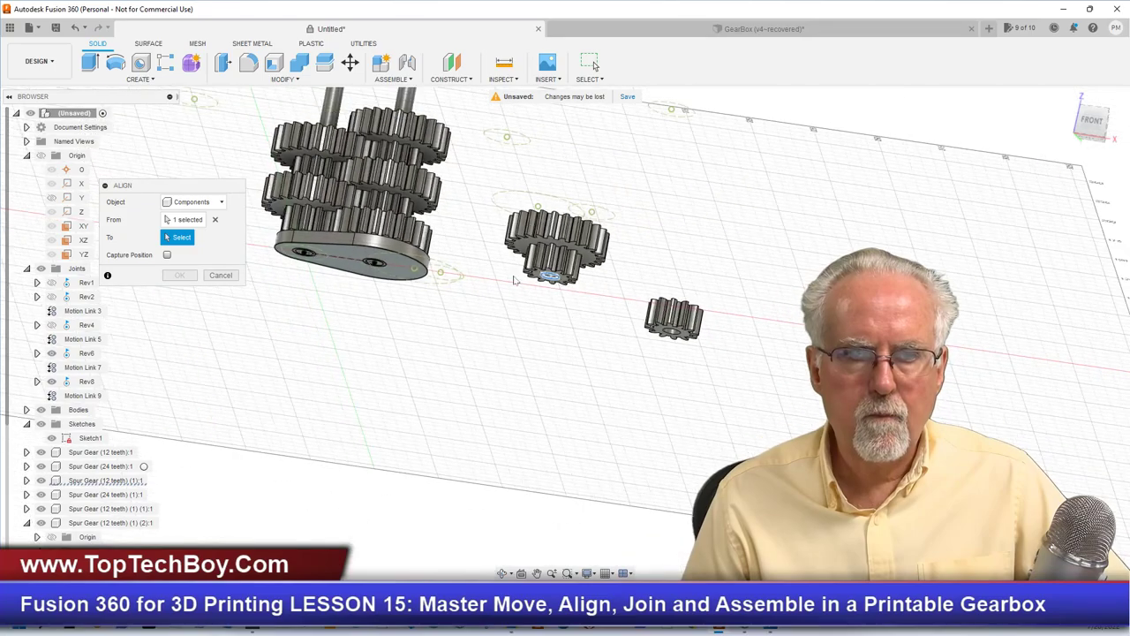
left_click(1101, 127)
scroll(315, 254, "up", 5)
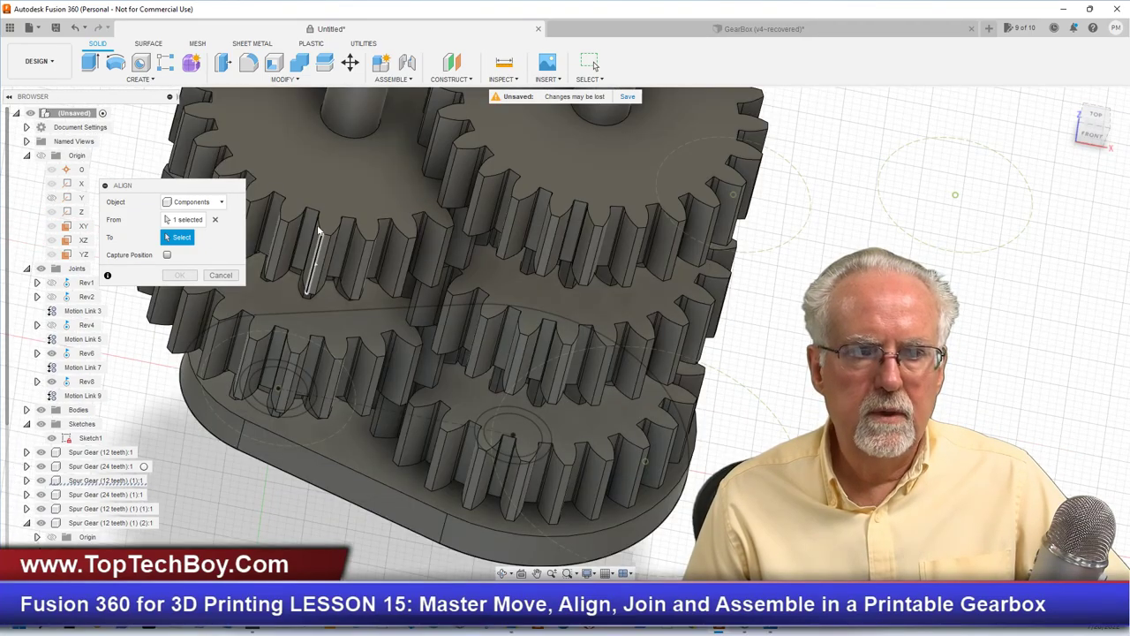
left_click(356, 146)
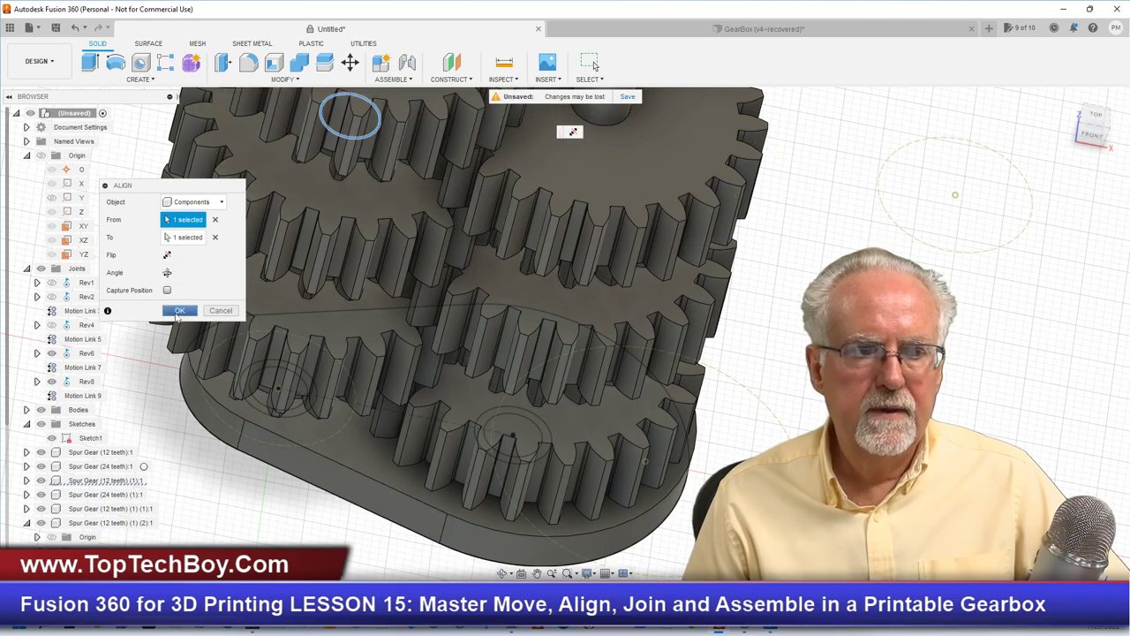
left_click(179, 311)
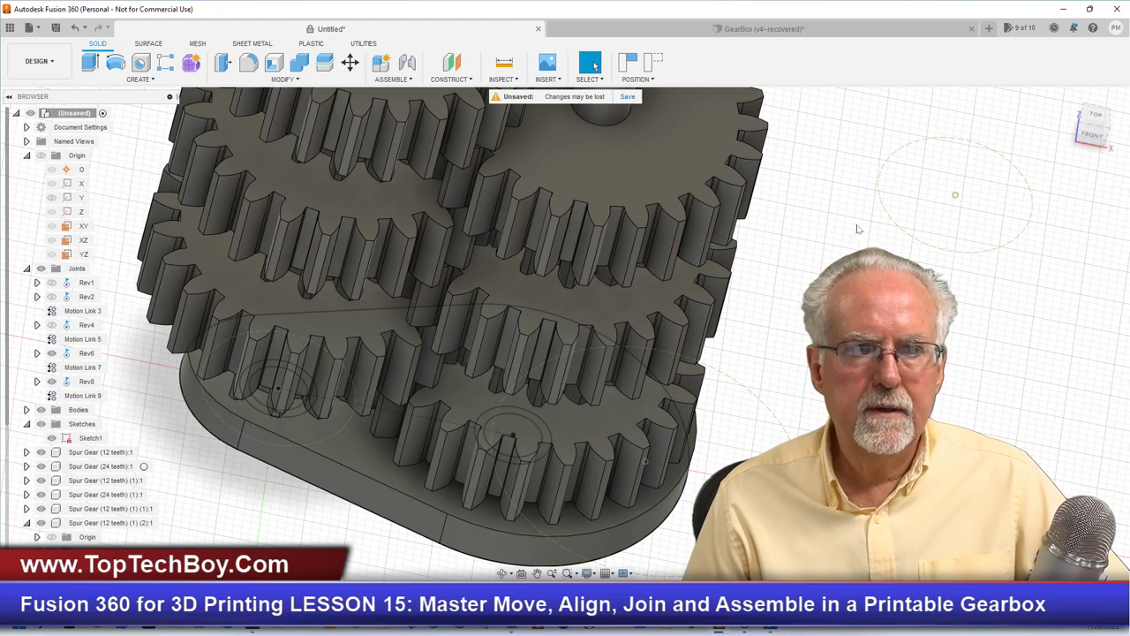
Step: Begin an as-built joint between the top gear and the gear stack, then cancel it
scroll(866, 215, "down", 3)
scroll(865, 215, "down", 3)
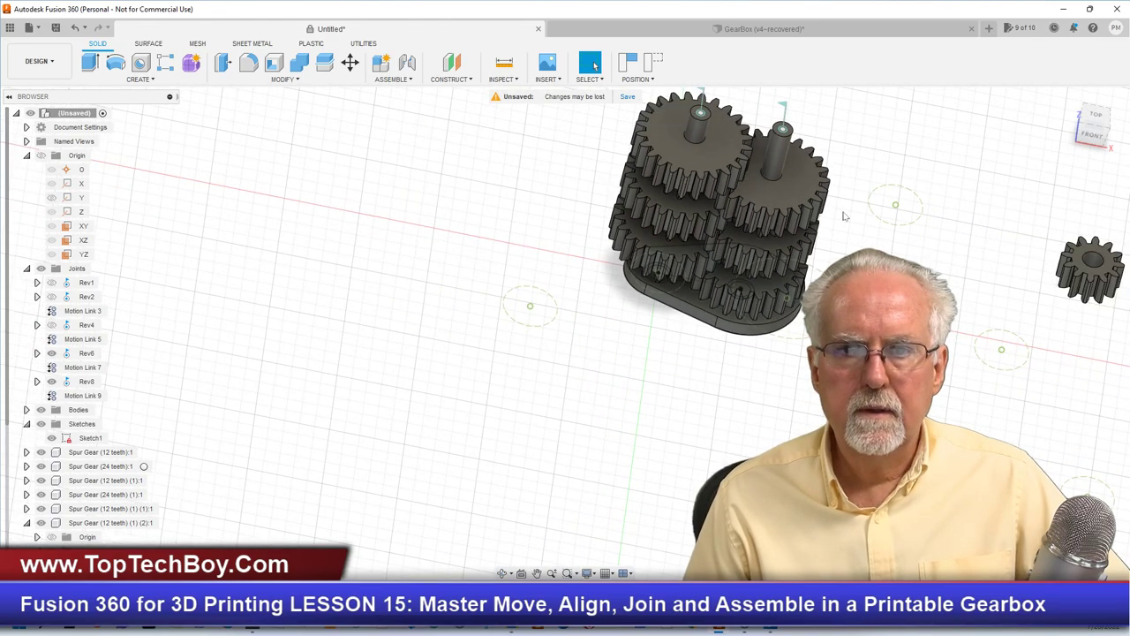
scroll(373, 239, "down", 3)
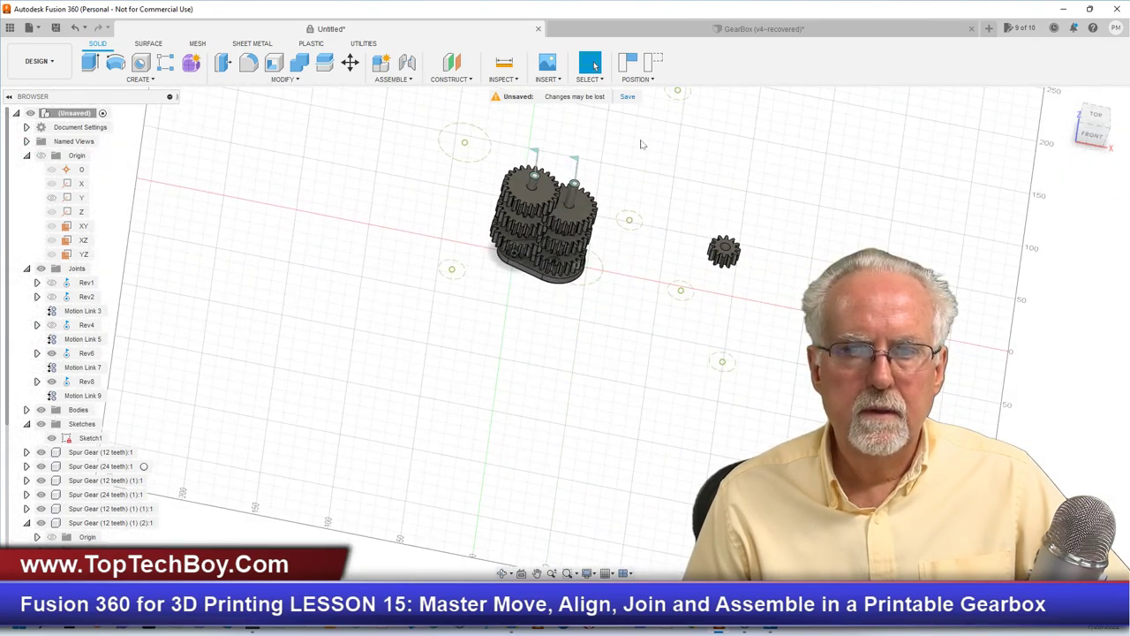
scroll(641, 143, "up", 5)
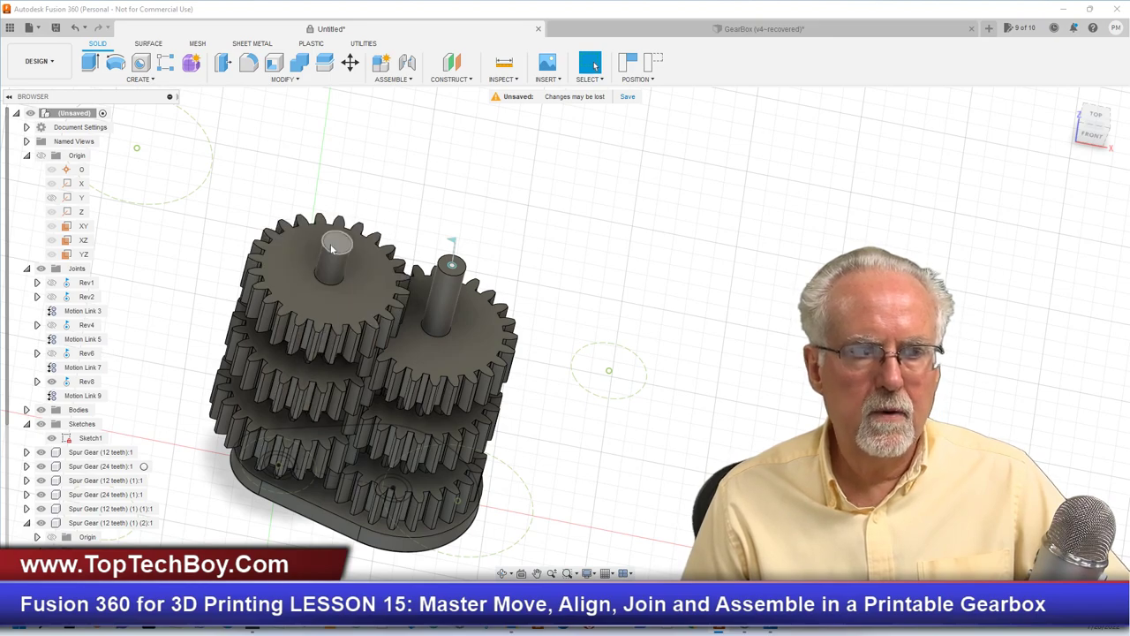
left_click(394, 79)
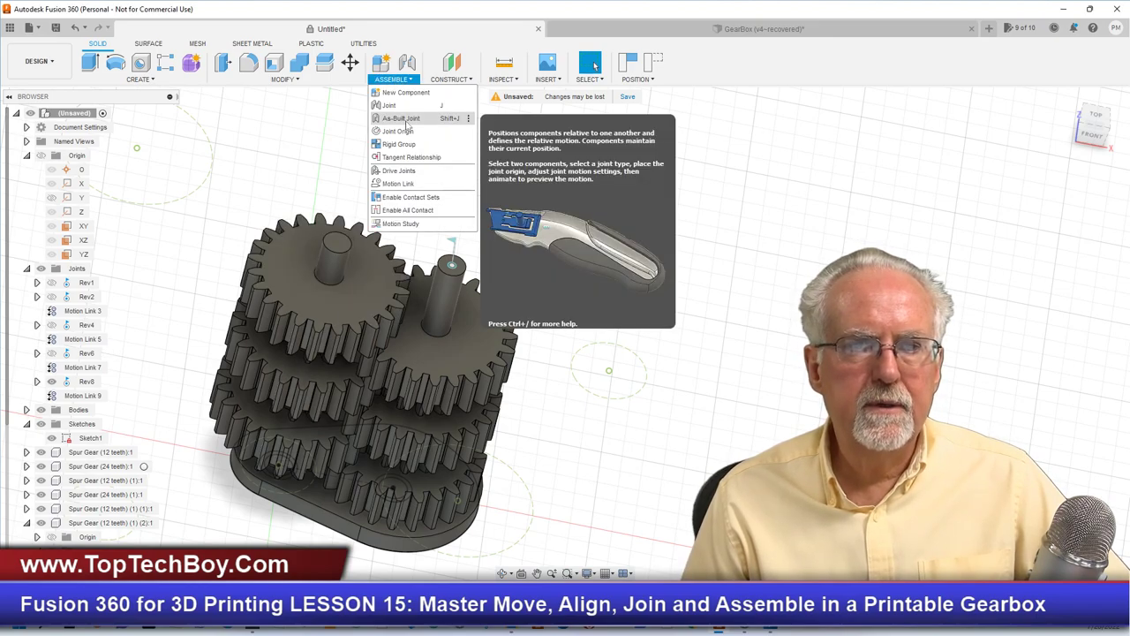
left_click(399, 110)
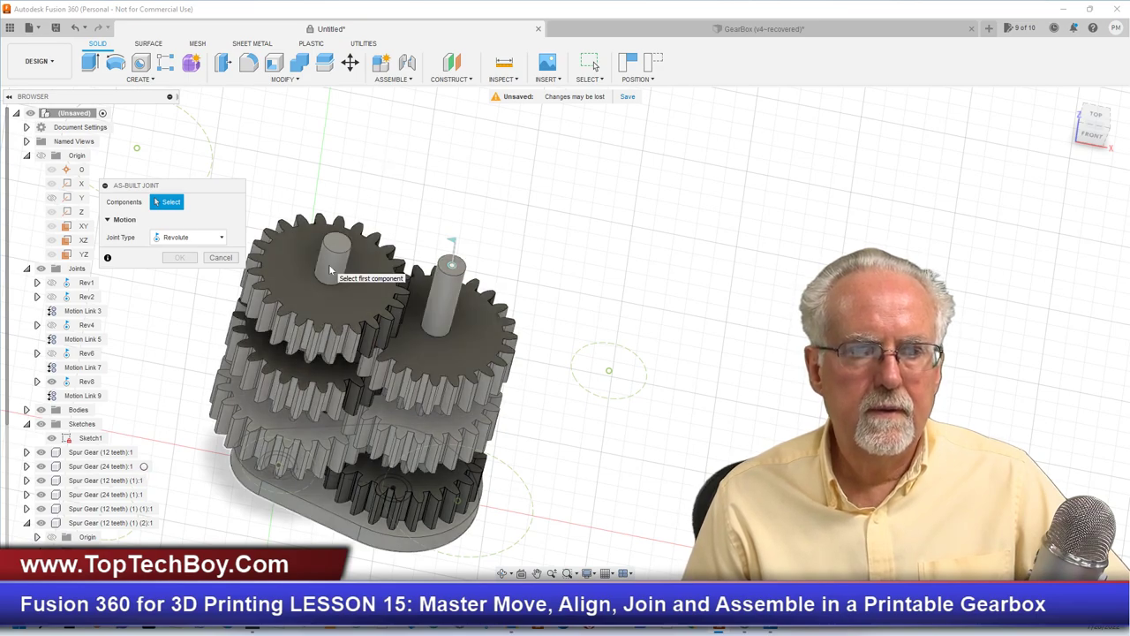
left_click(328, 264)
left_click(338, 316)
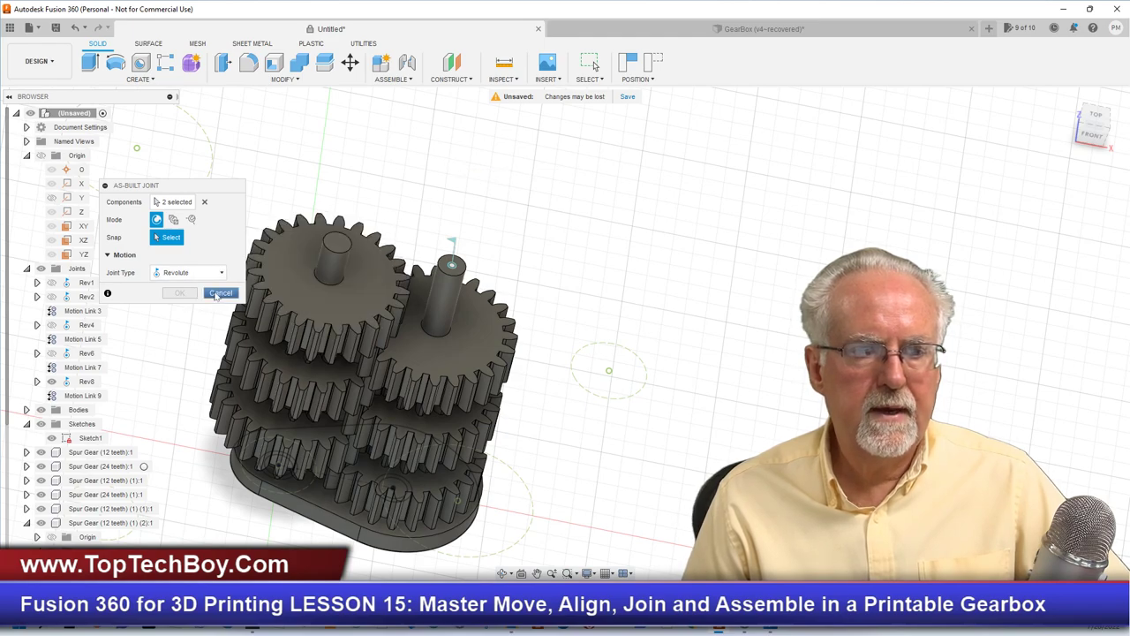
left_click(220, 293)
Step: Zoom in on the gears and bring the Assemble commands back up
scroll(469, 186, "down", 3)
scroll(468, 186, "up", 5)
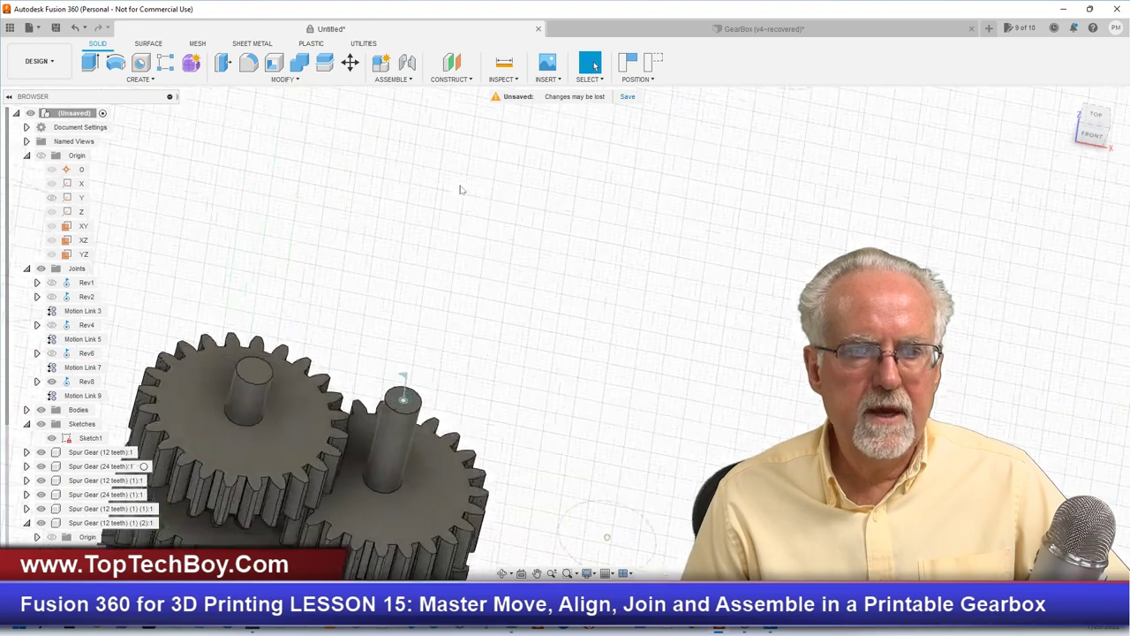
scroll(336, 270, "down", 3)
scroll(296, 412, "up", 5)
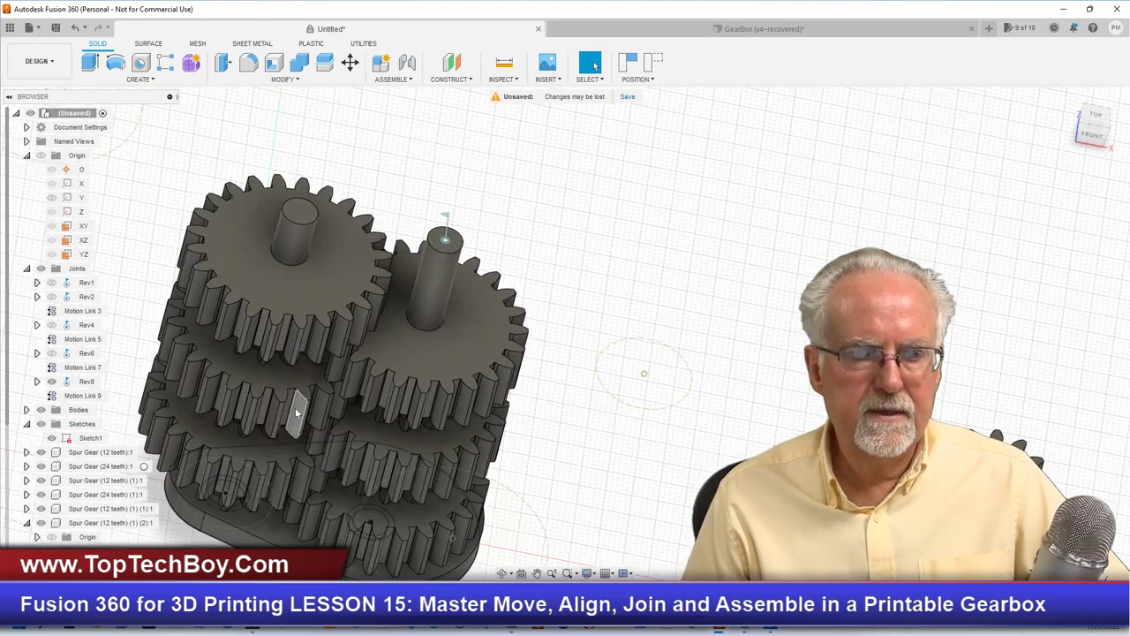
scroll(292, 405, "up", 2)
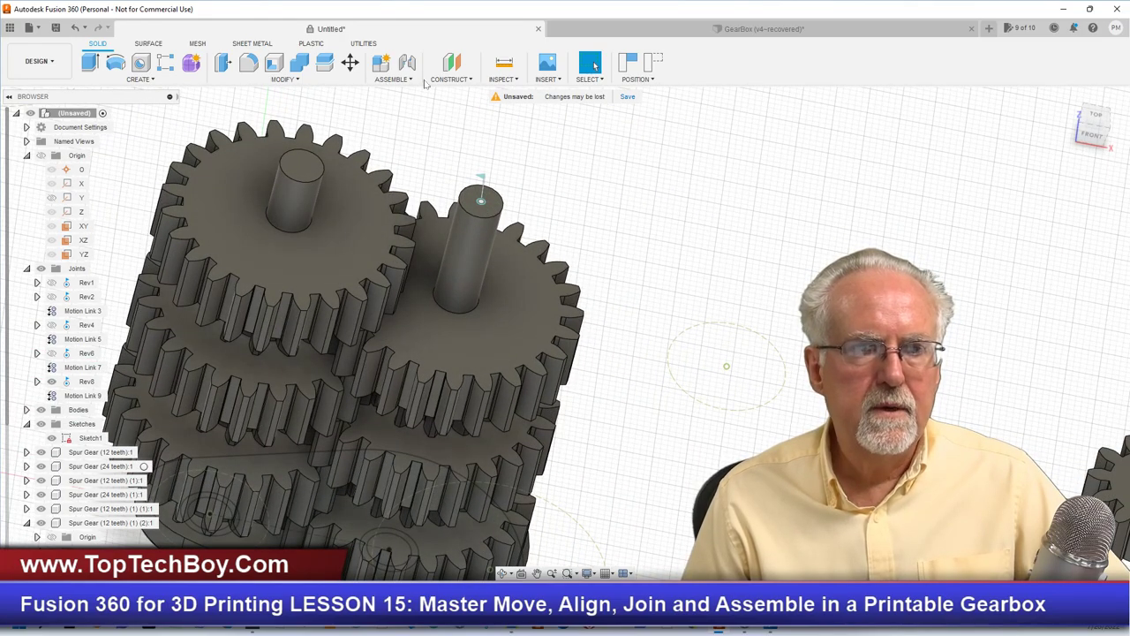
left_click(389, 80)
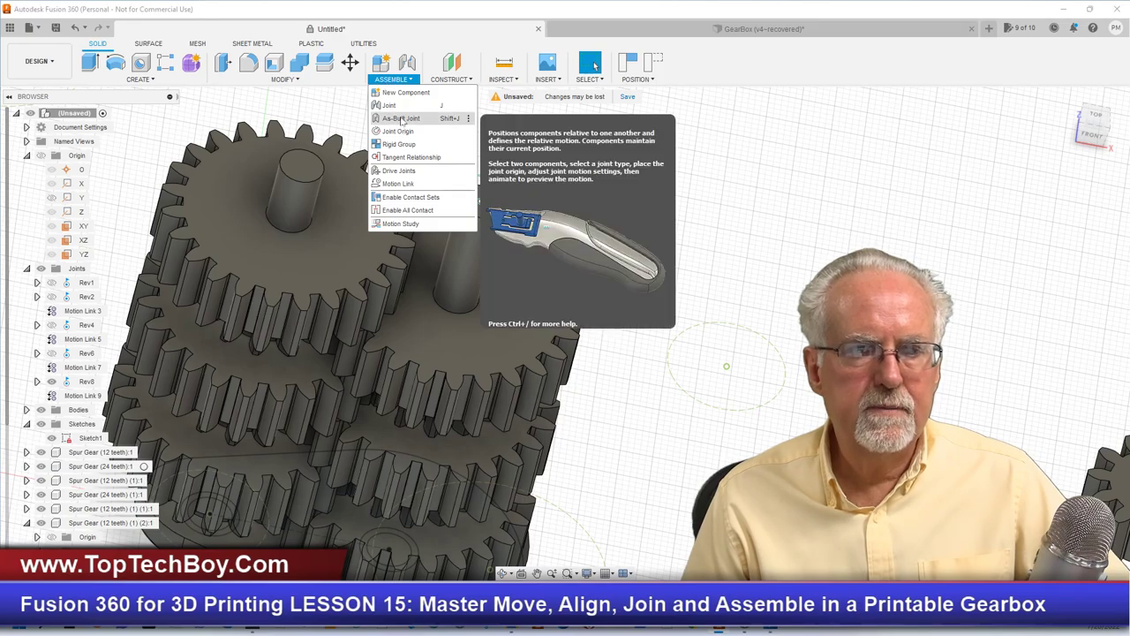
Step: Create revolute joint Rev10 between the top left gear and the second gear, origin at the shaft top
left_click(402, 118)
left_click(354, 242)
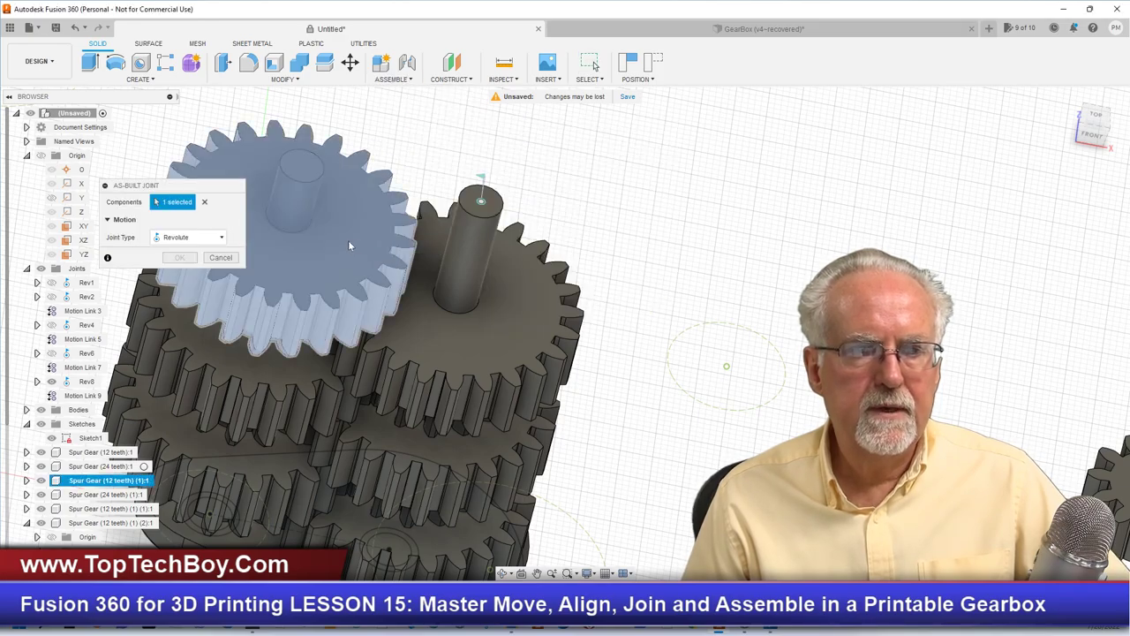
left_click(298, 200)
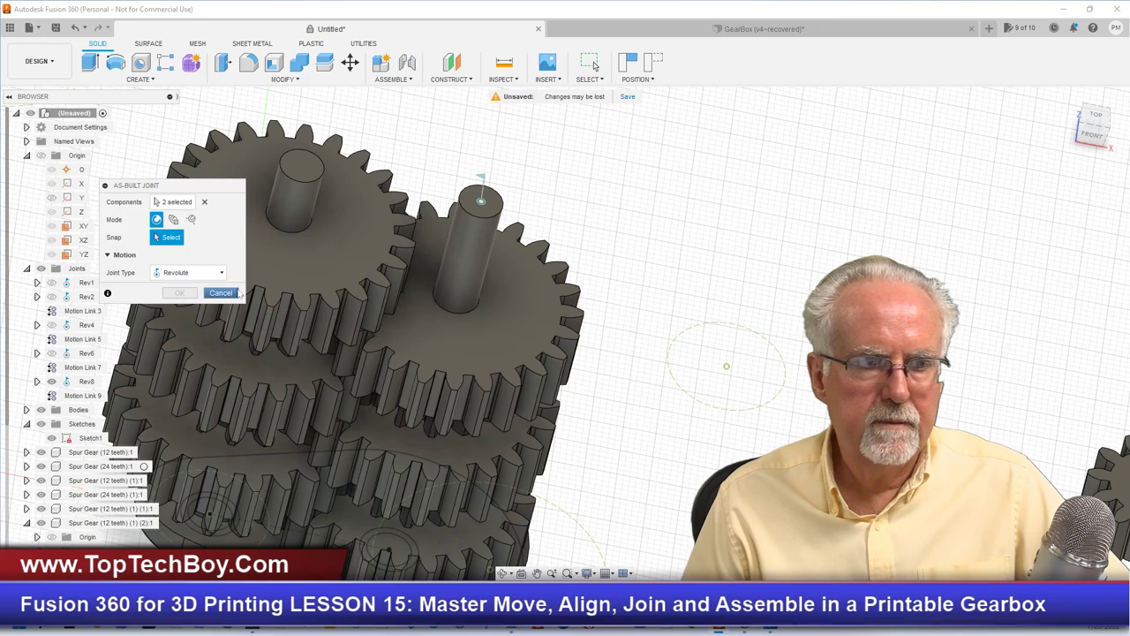
left_click(204, 202)
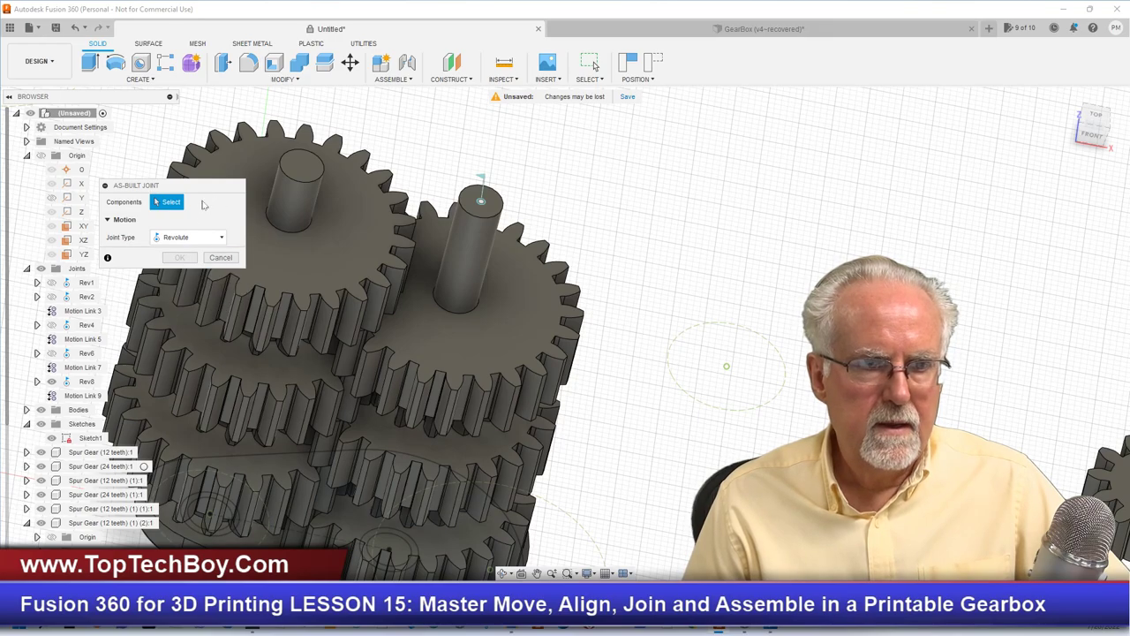
left_click(304, 252)
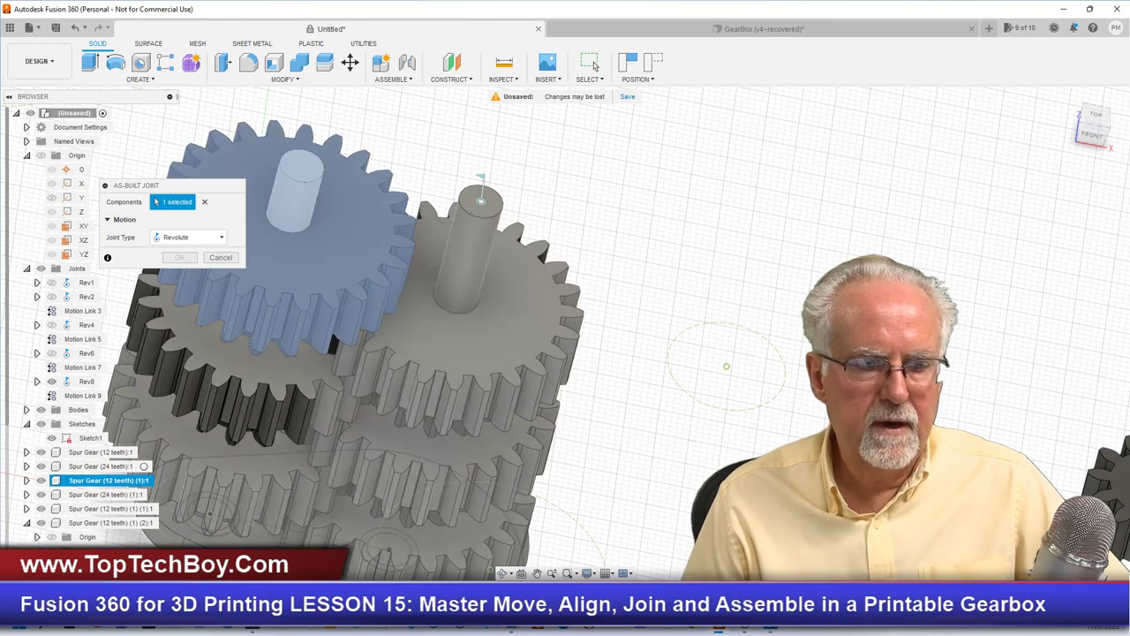
left_click(216, 368)
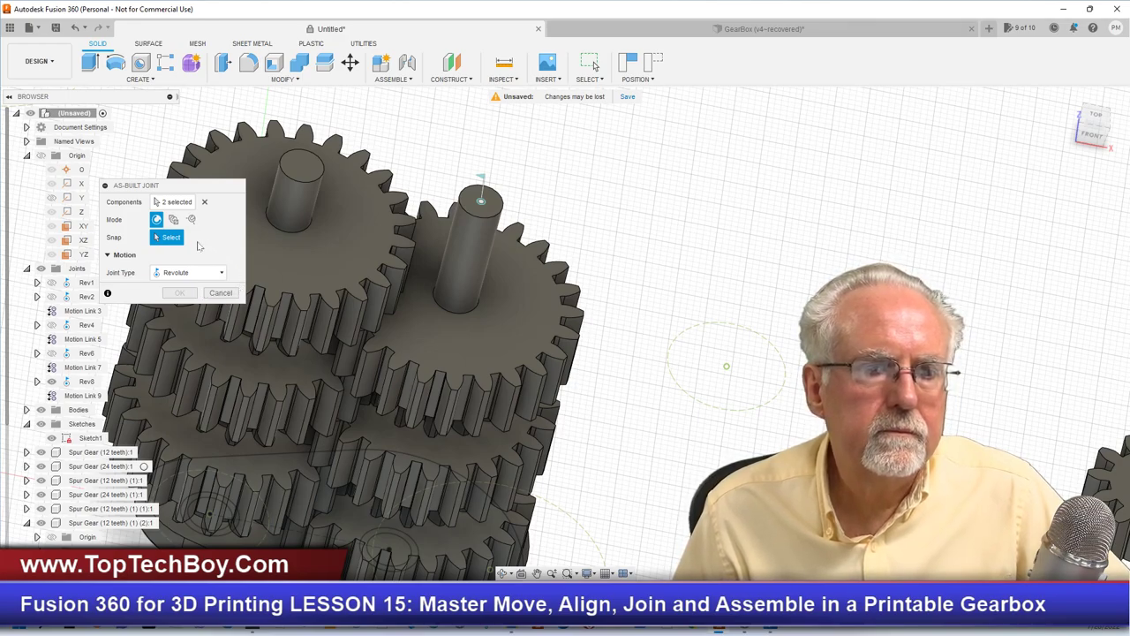
left_click(301, 166)
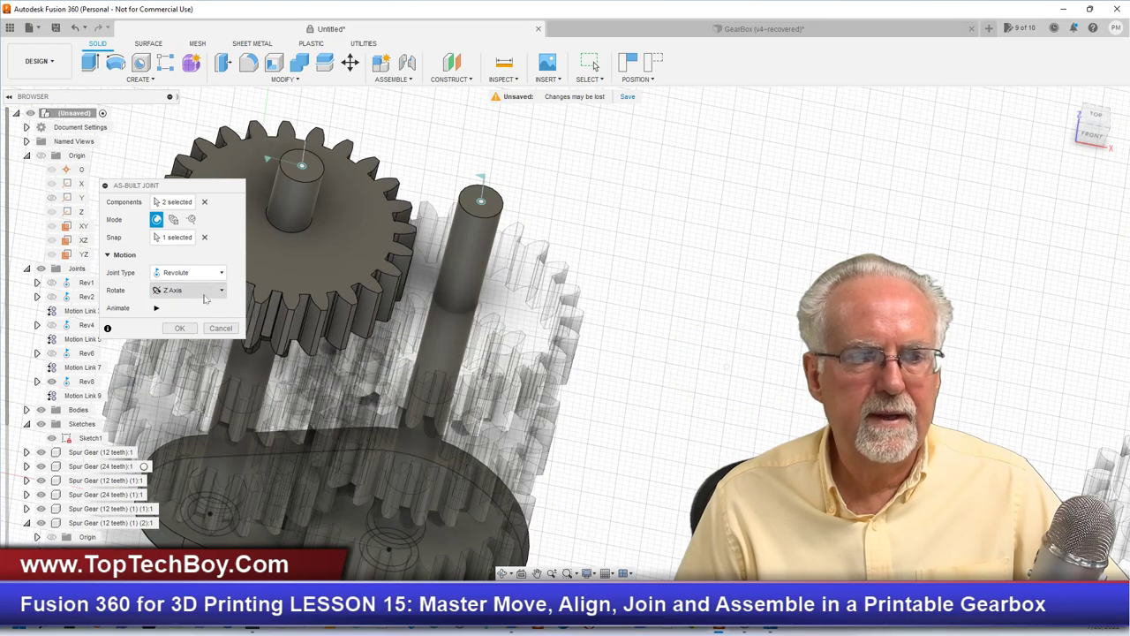
left_click(181, 329)
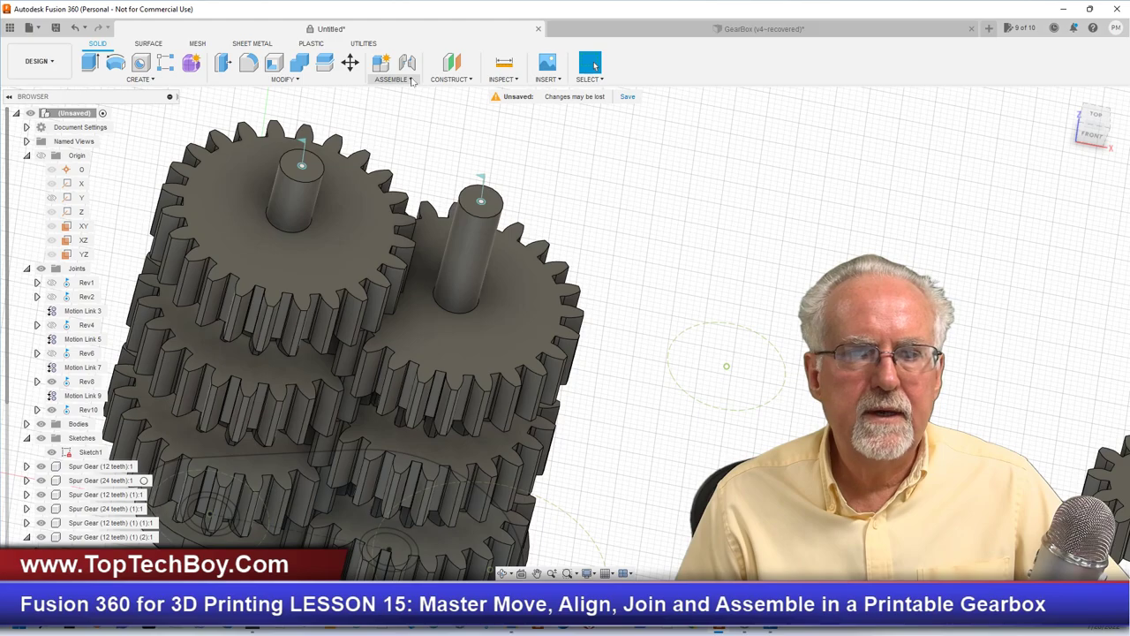
left_click(412, 80)
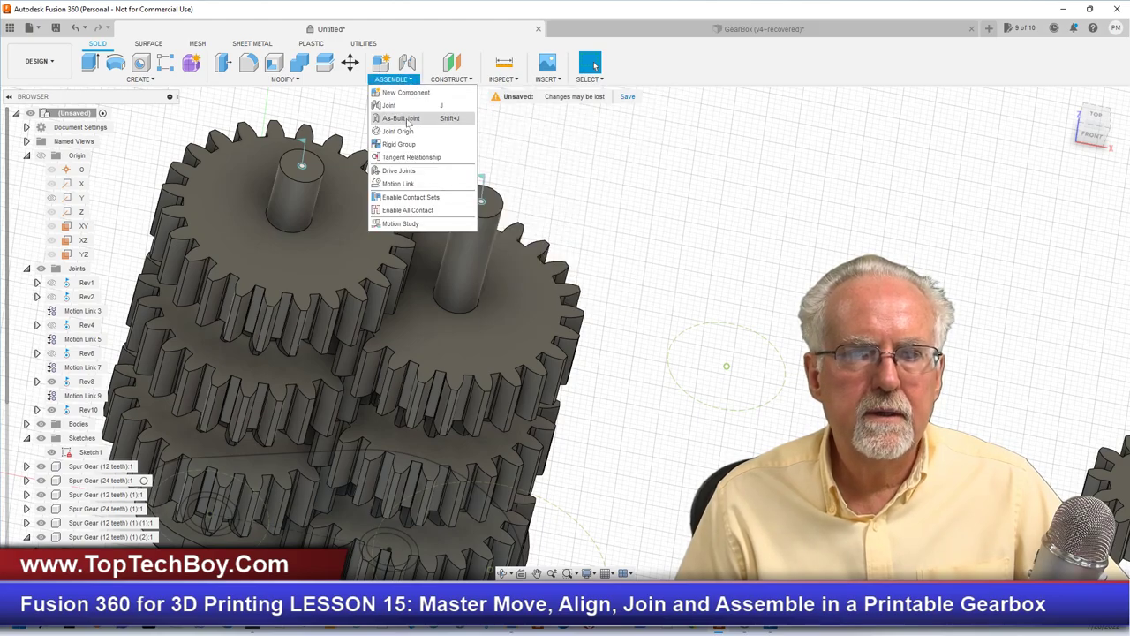
Step: Link Rev8 at 180° to Rev10 with Reverse checked
left_click(399, 184)
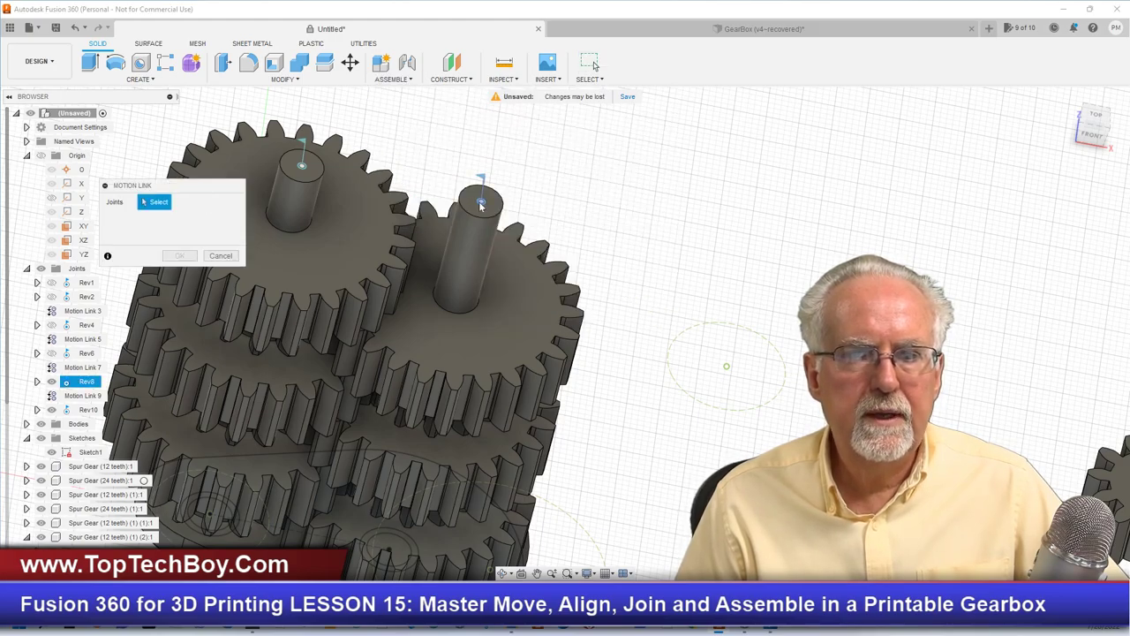
left_click(480, 203)
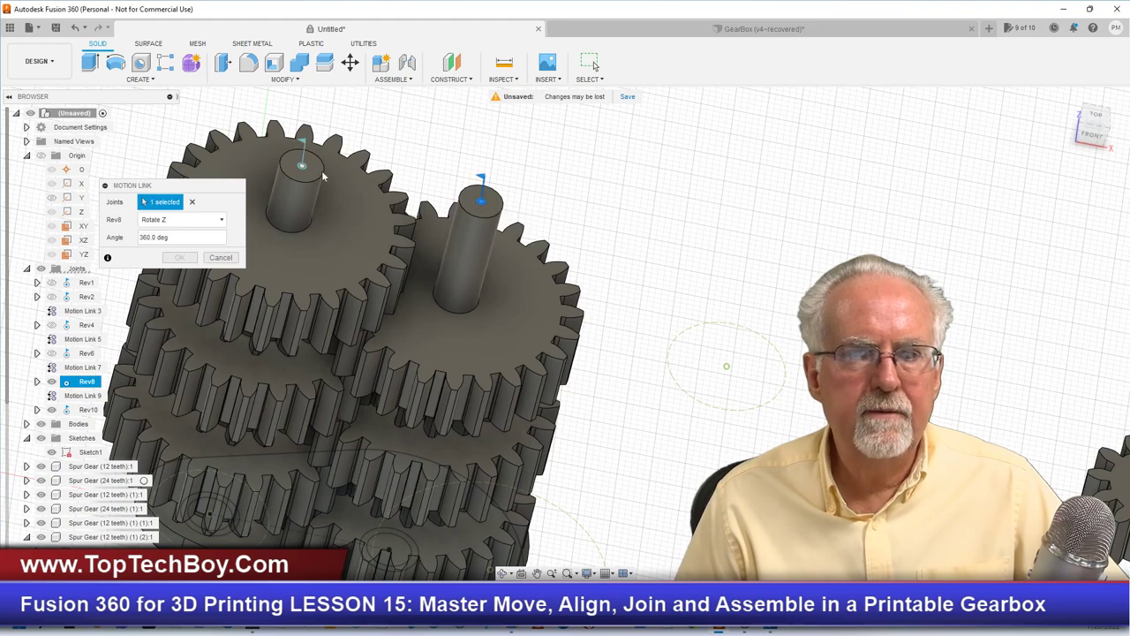
left_click(302, 166)
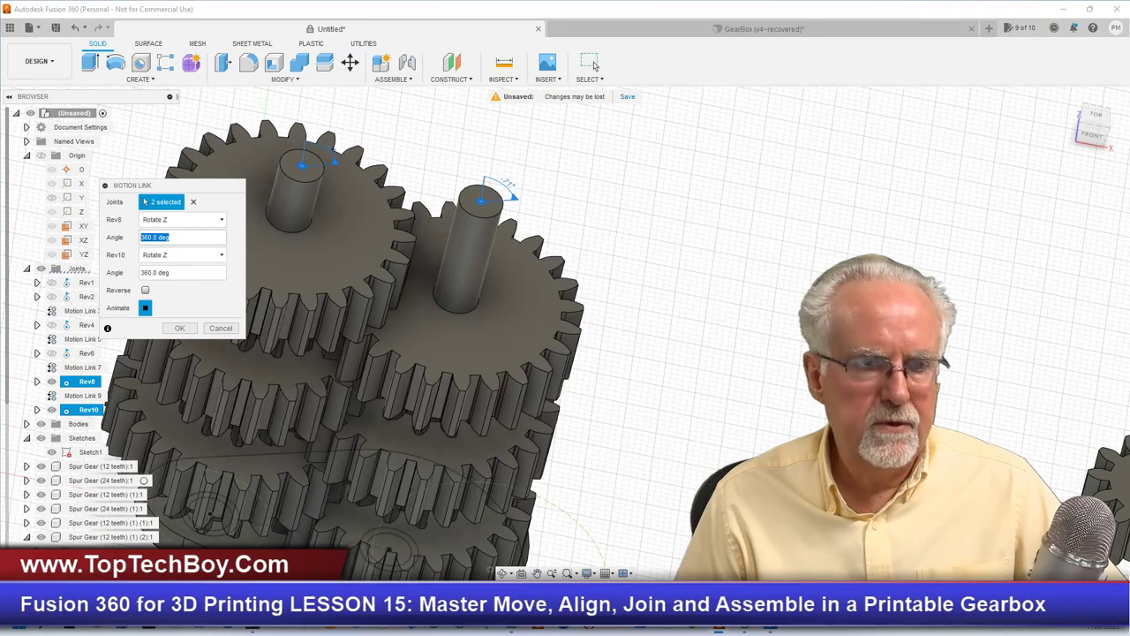
left_click(155, 236)
type("180")
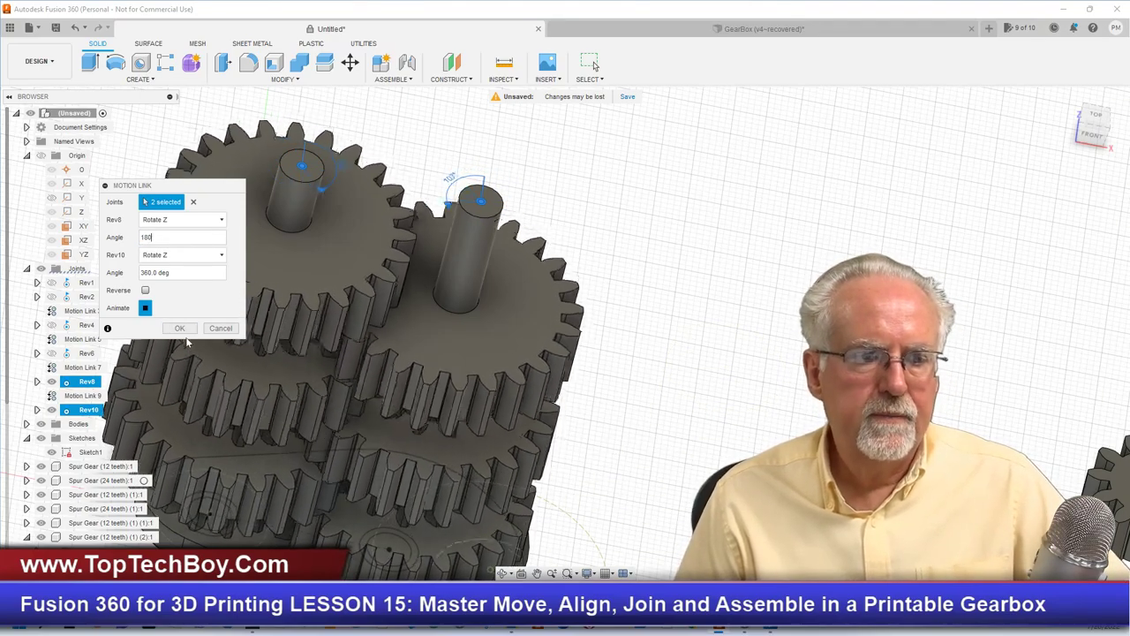
left_click(146, 291)
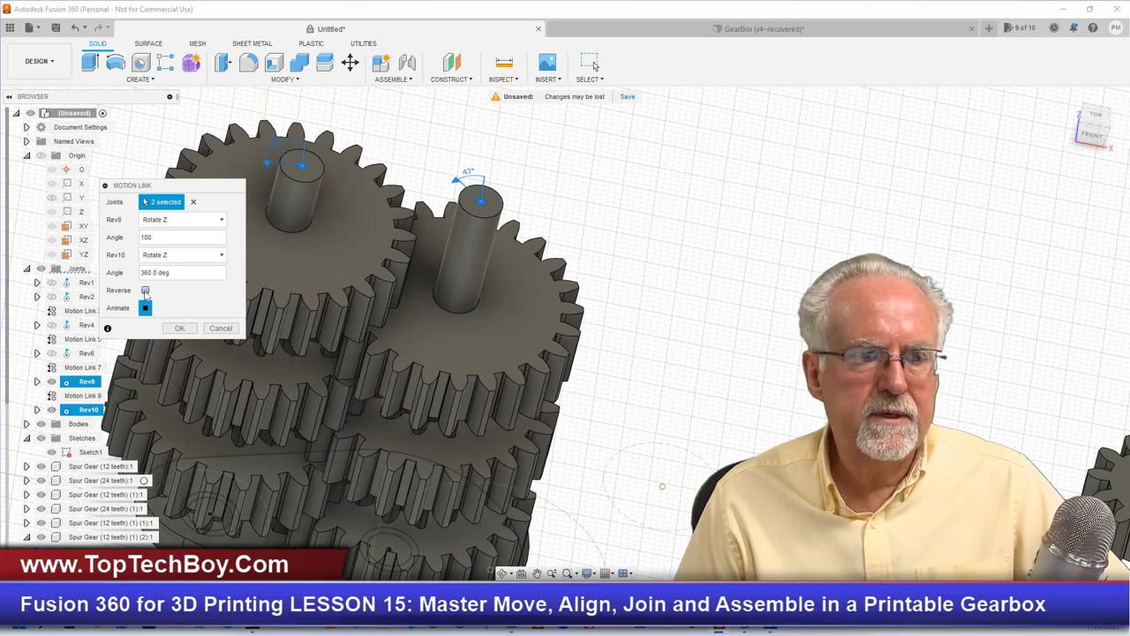
left_click_drag(168, 185, 688, 148)
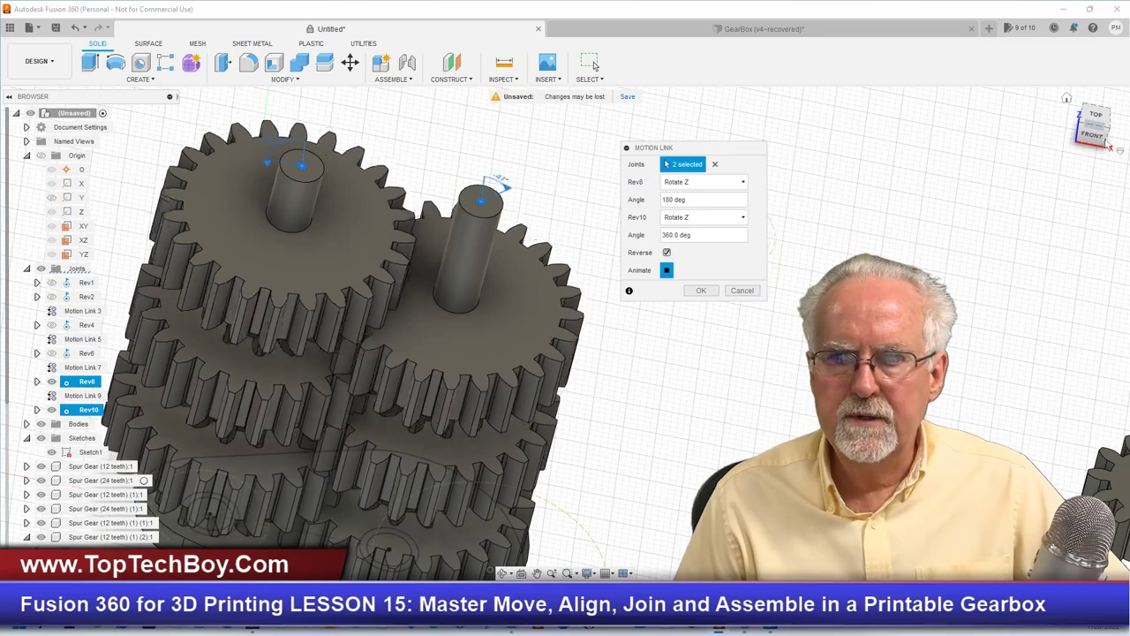
mouse_move(1094, 122)
left_mouse_down()
mouse_move(1088, 99)
mouse_move(1091, 122)
left_mouse_up()
scroll(245, 493, "down", 3)
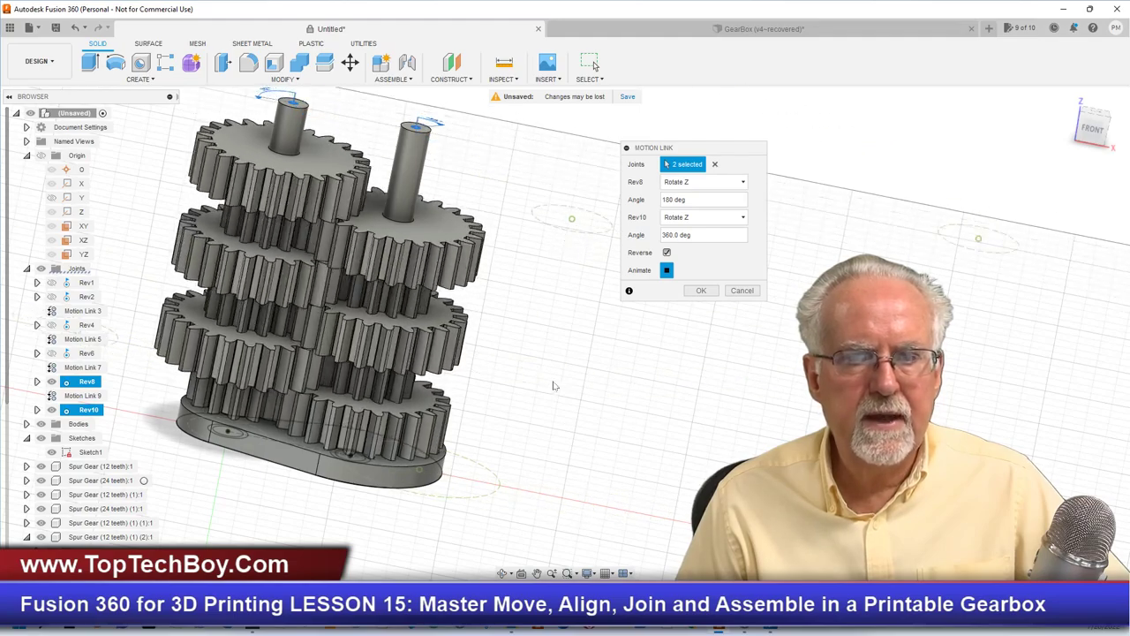
left_click(700, 292)
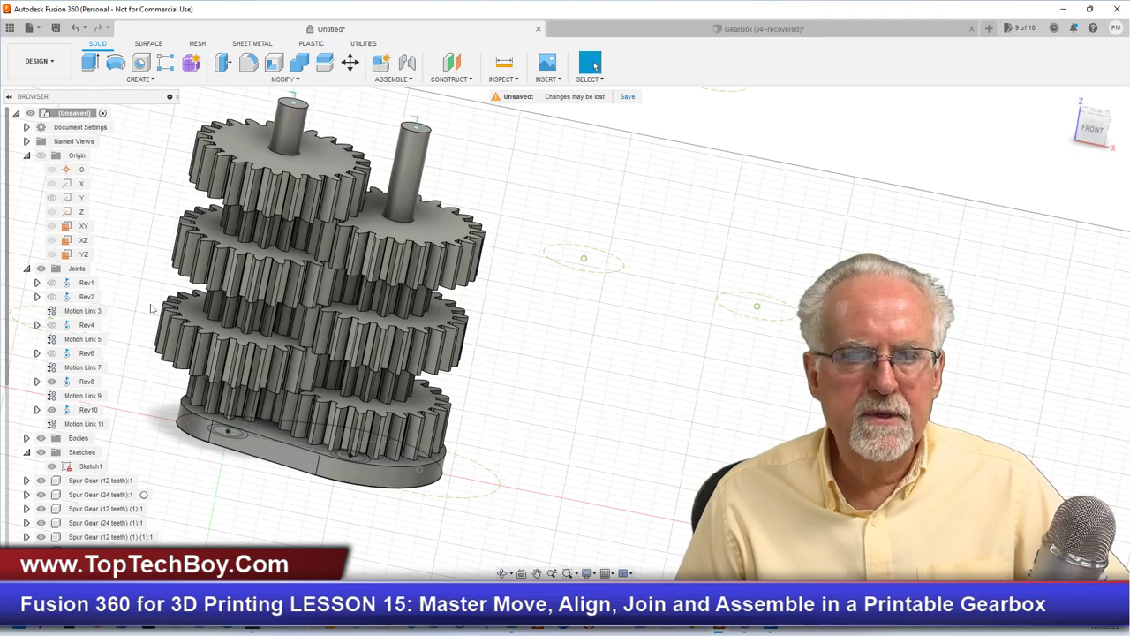
Step: Align the 12-tooth gear's hole edge to the second shaft's circular edge
scroll(188, 293, "down", 3)
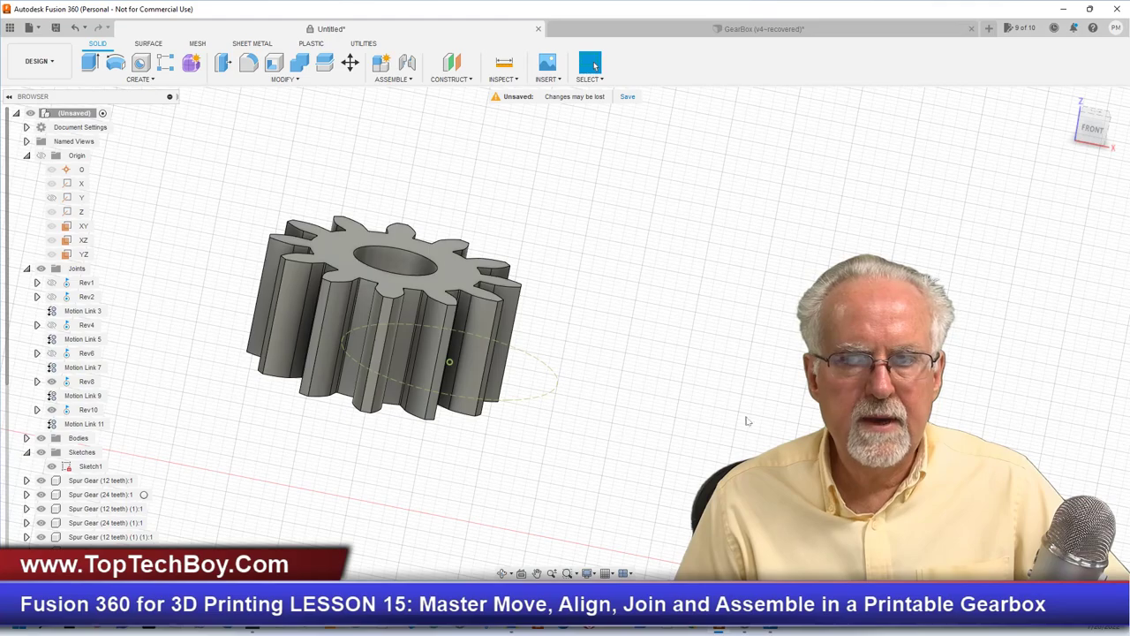
left_click(301, 84)
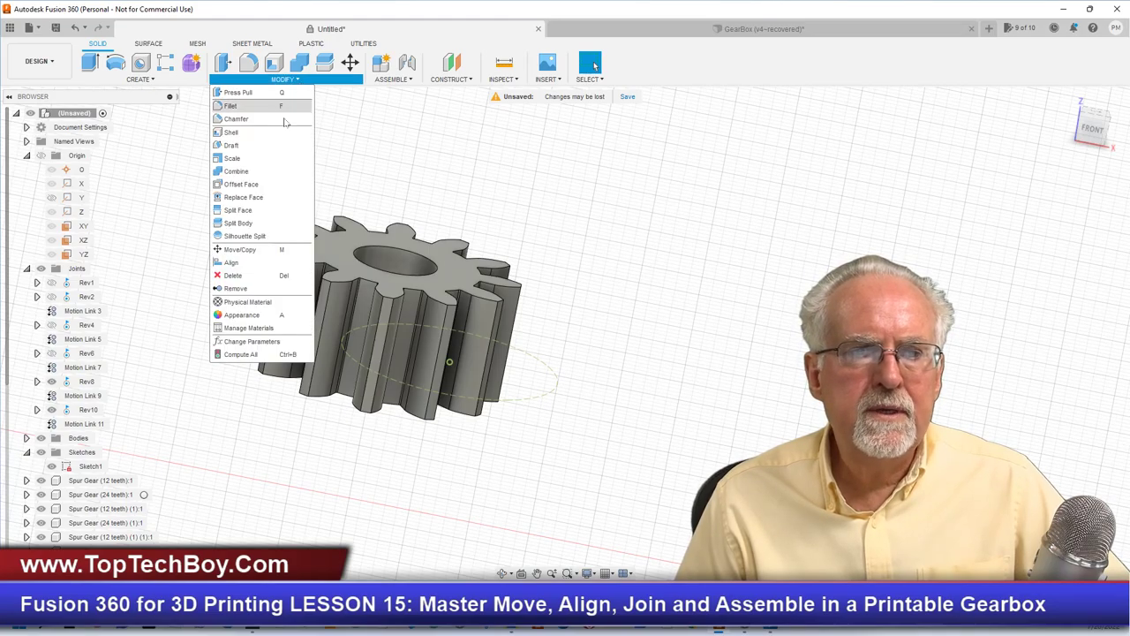
left_click(231, 262)
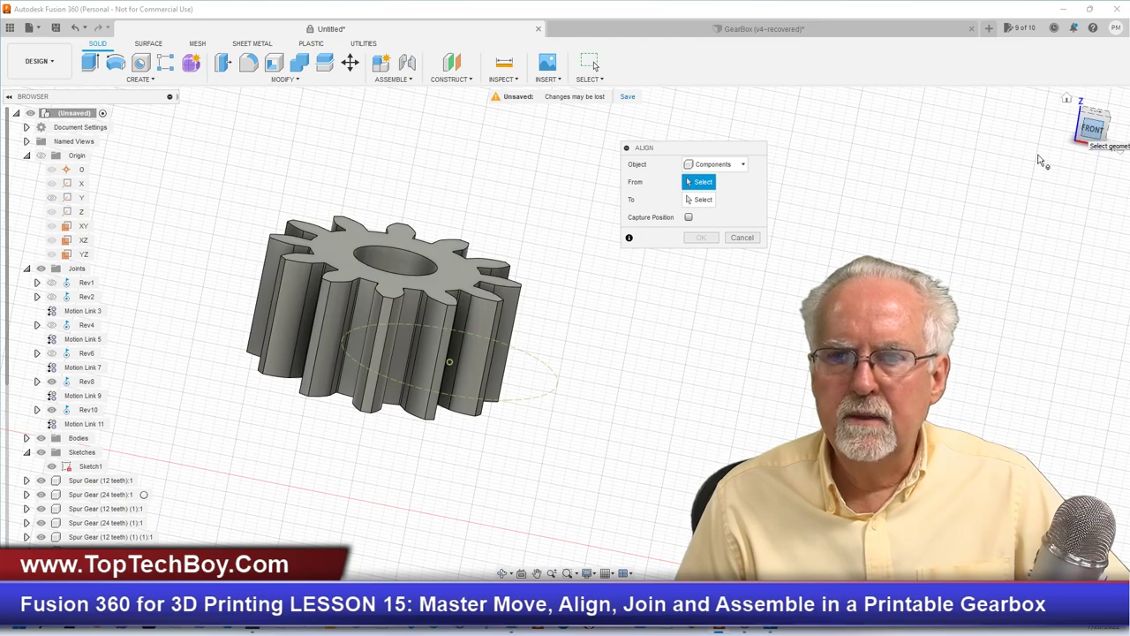
left_click(1095, 128)
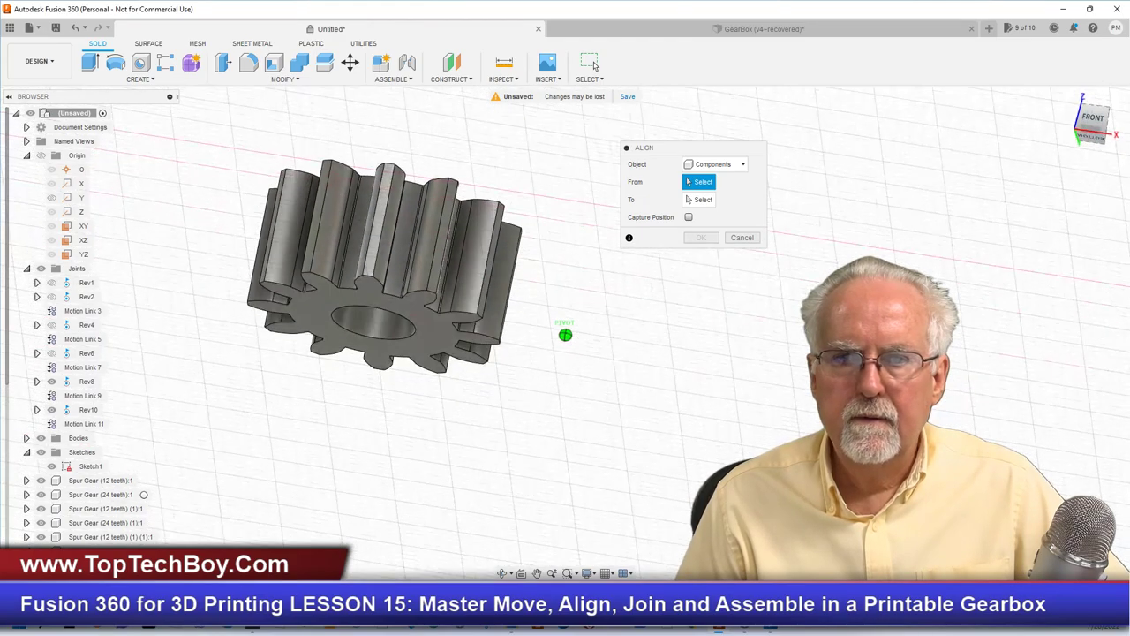
left_click(384, 326)
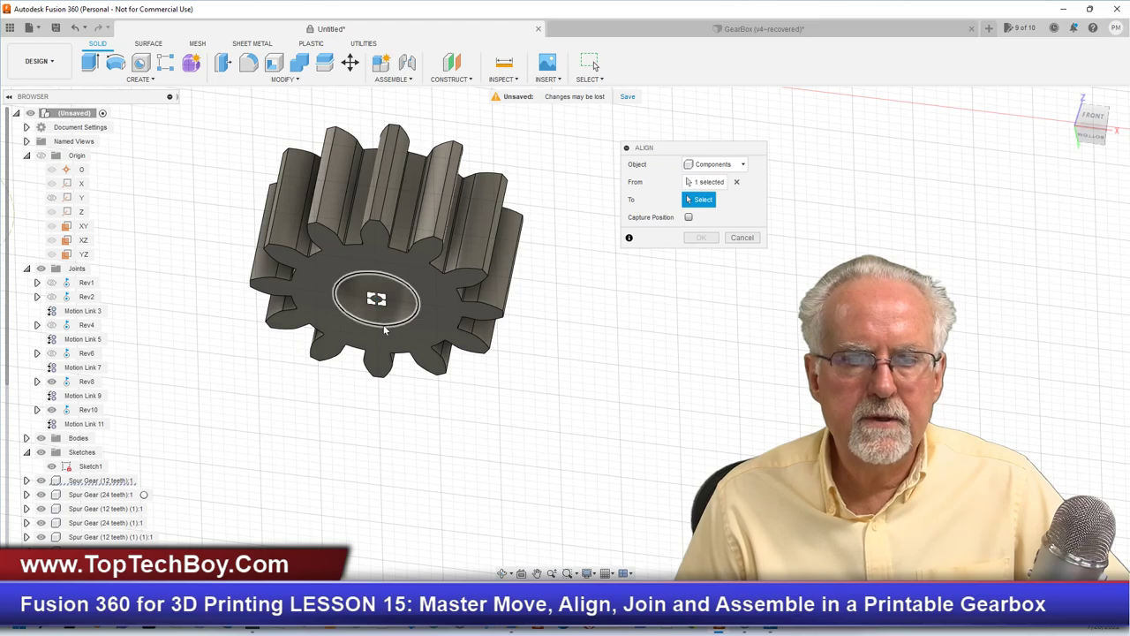
left_click_drag(1095, 123, 1088, 177)
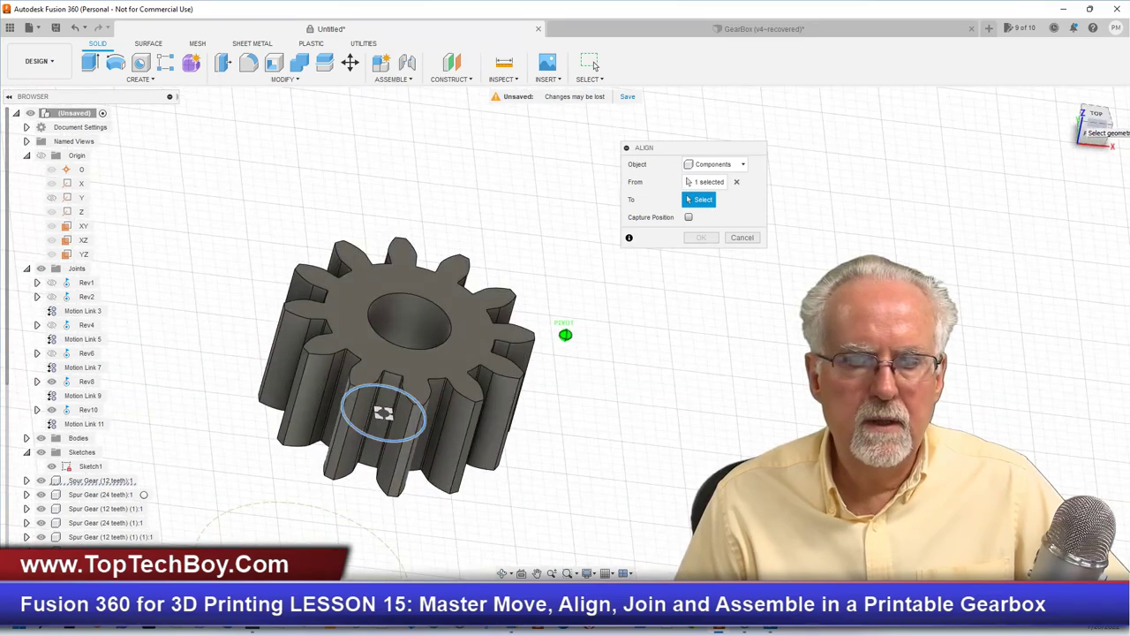
scroll(188, 308, "down", 3)
scroll(576, 378, "down", 3)
scroll(468, 371, "up", 3)
scroll(408, 345, "up", 2)
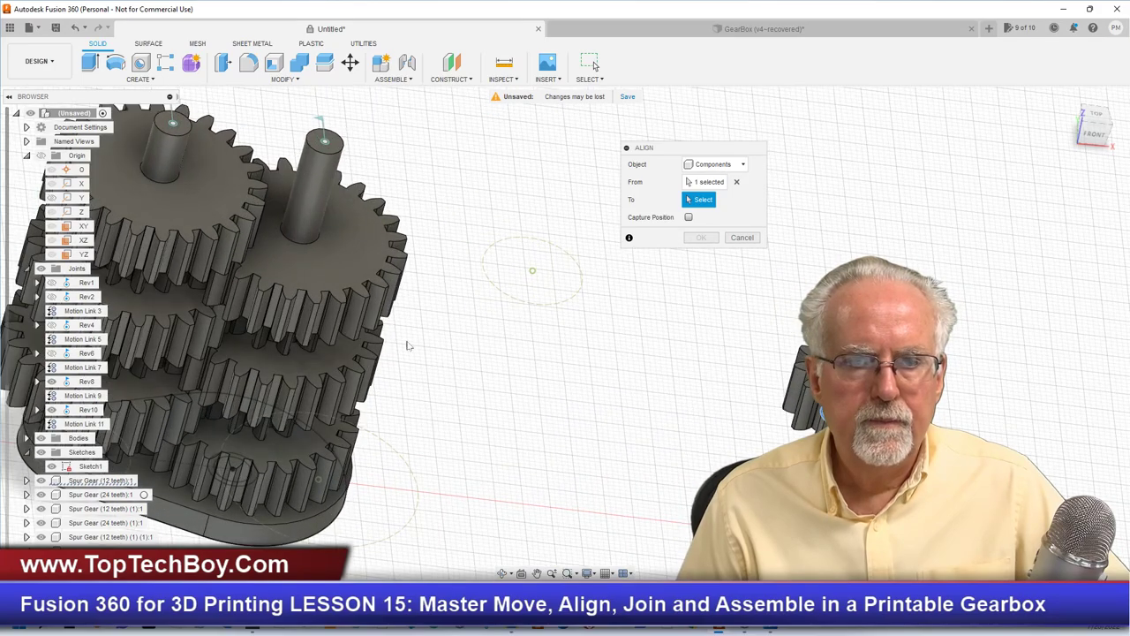
left_click(301, 231)
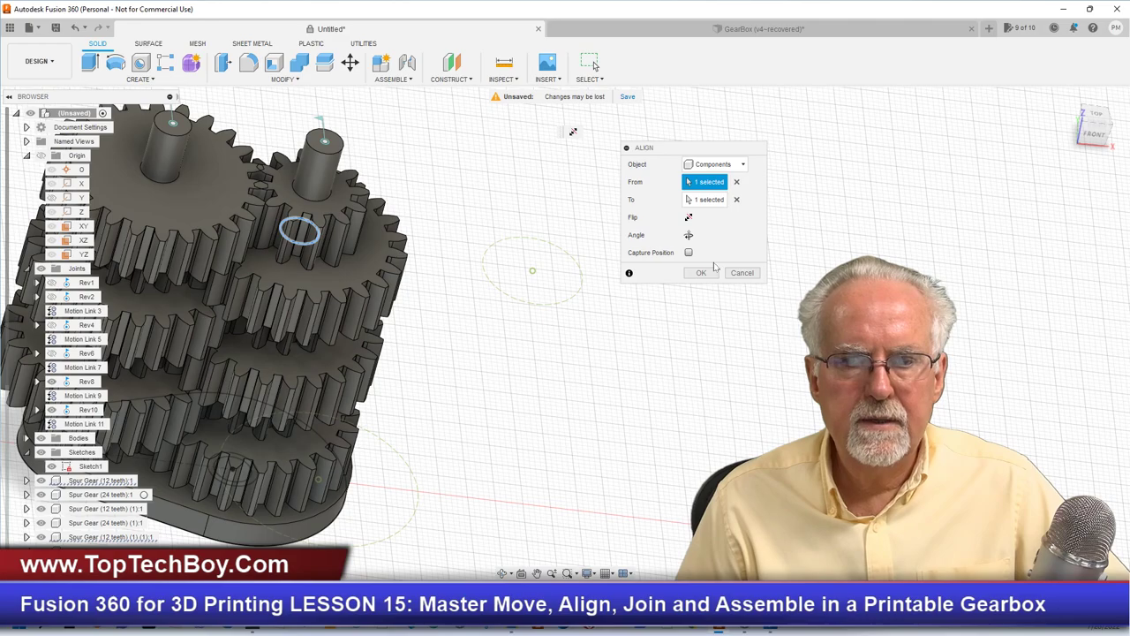
left_click(700, 272)
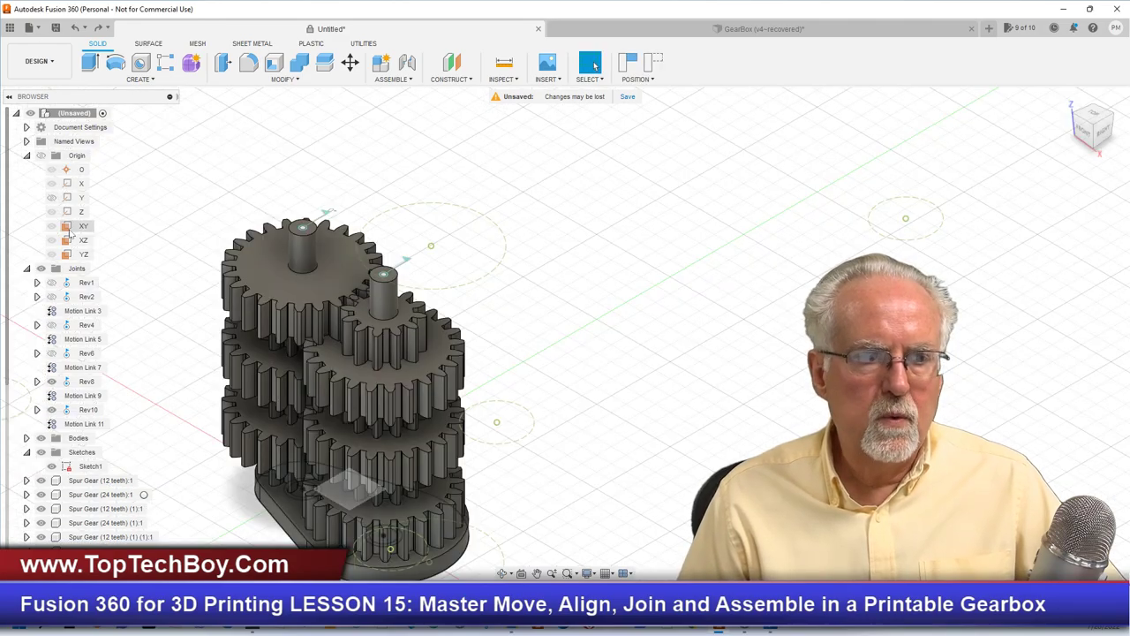
Step: Add revolute joint Rev12 for the small 12-tooth gear at the shaft top, then view from Top
left_click(51, 383)
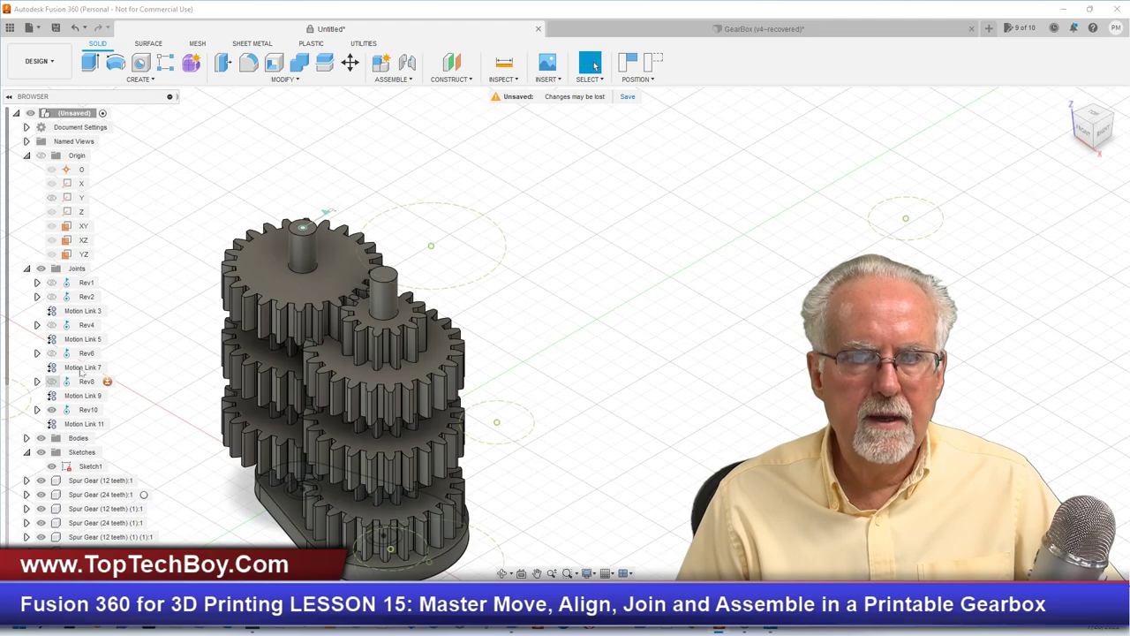
left_click(415, 81)
left_click(412, 118)
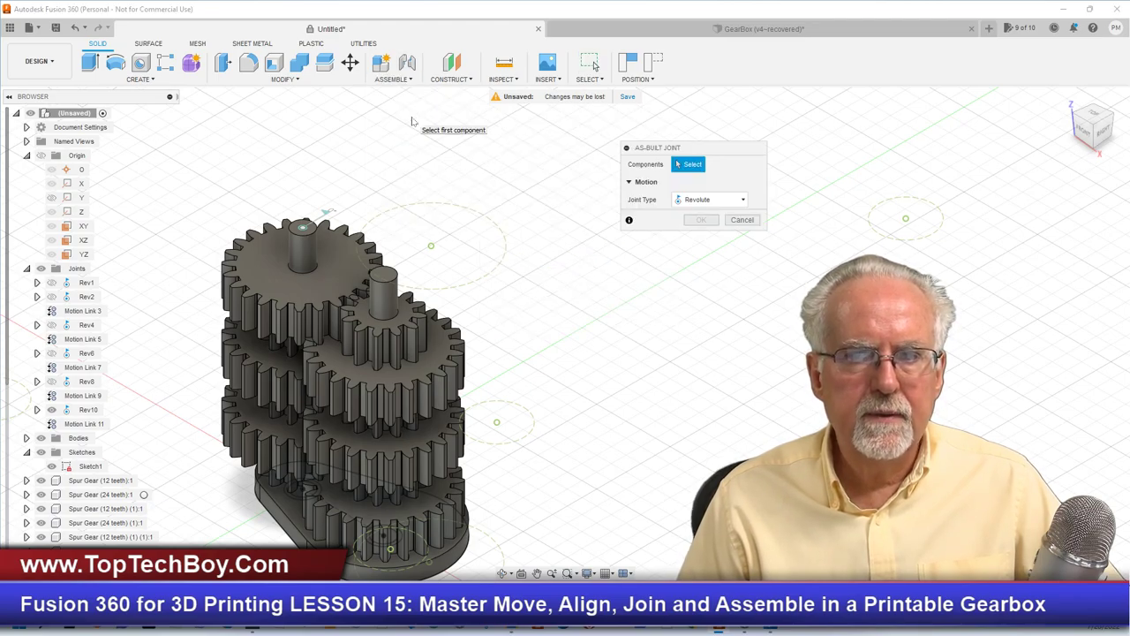
left_click(399, 336)
left_click(384, 289)
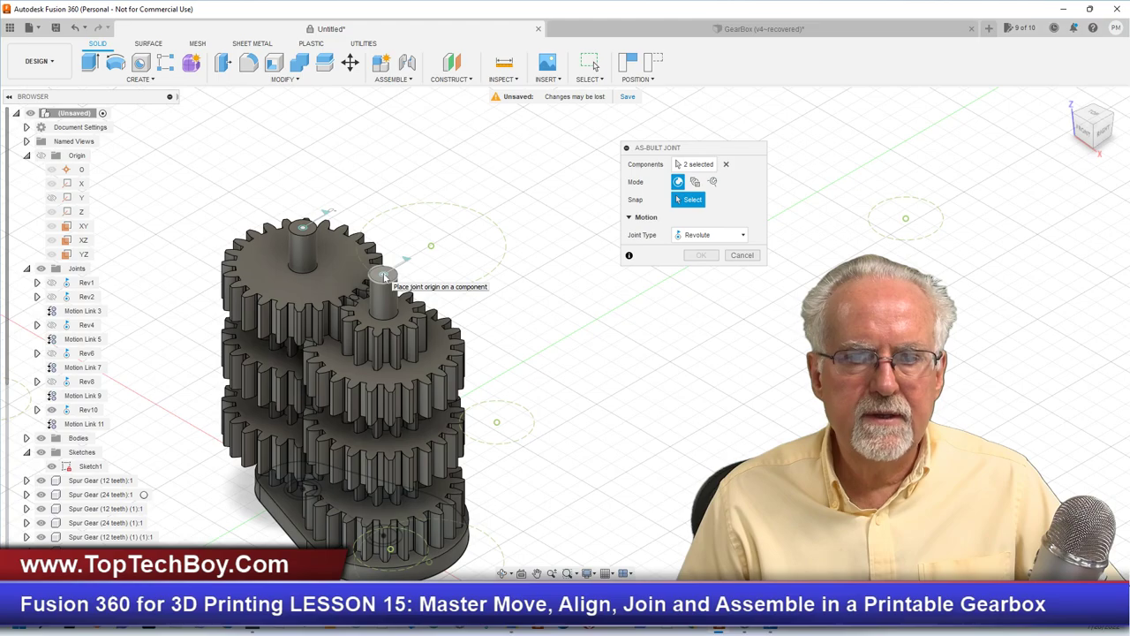
left_click(384, 277)
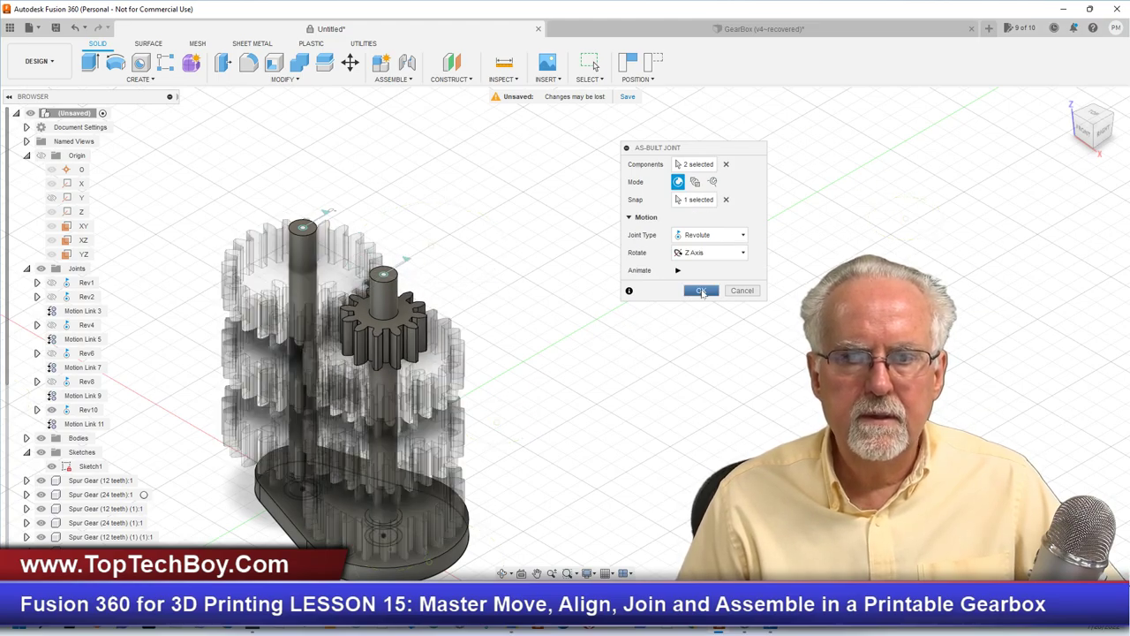
left_click(701, 290)
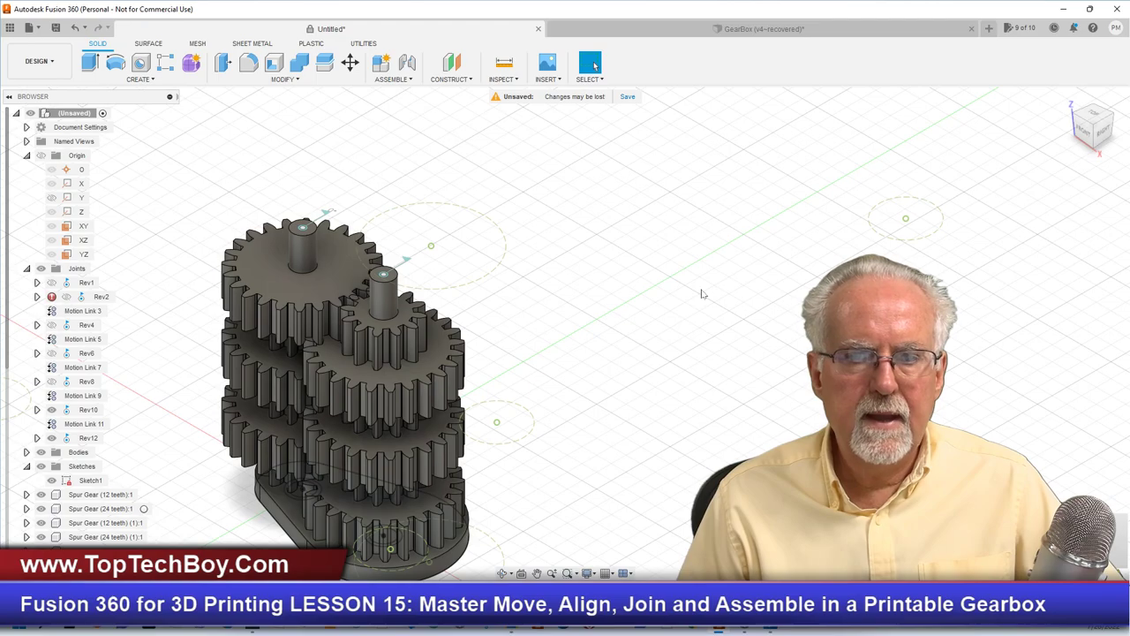
left_click(1095, 114)
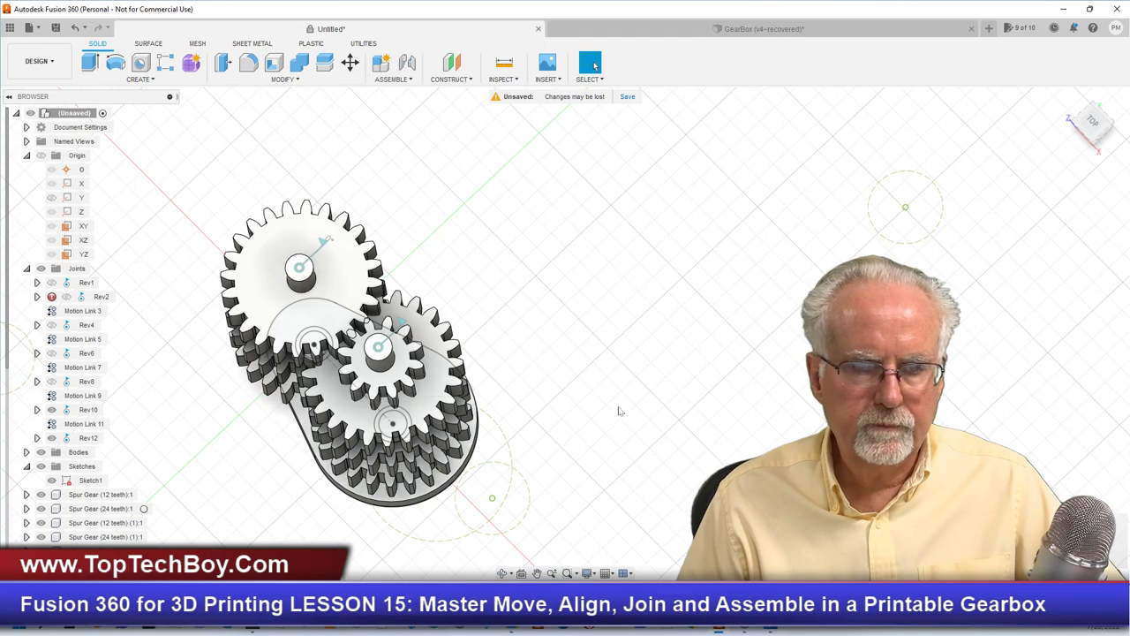
Step: Rotate the small top gear 15° about its shaft hole so its teeth mesh with the large gear
right_click(496, 173)
left_click(441, 189)
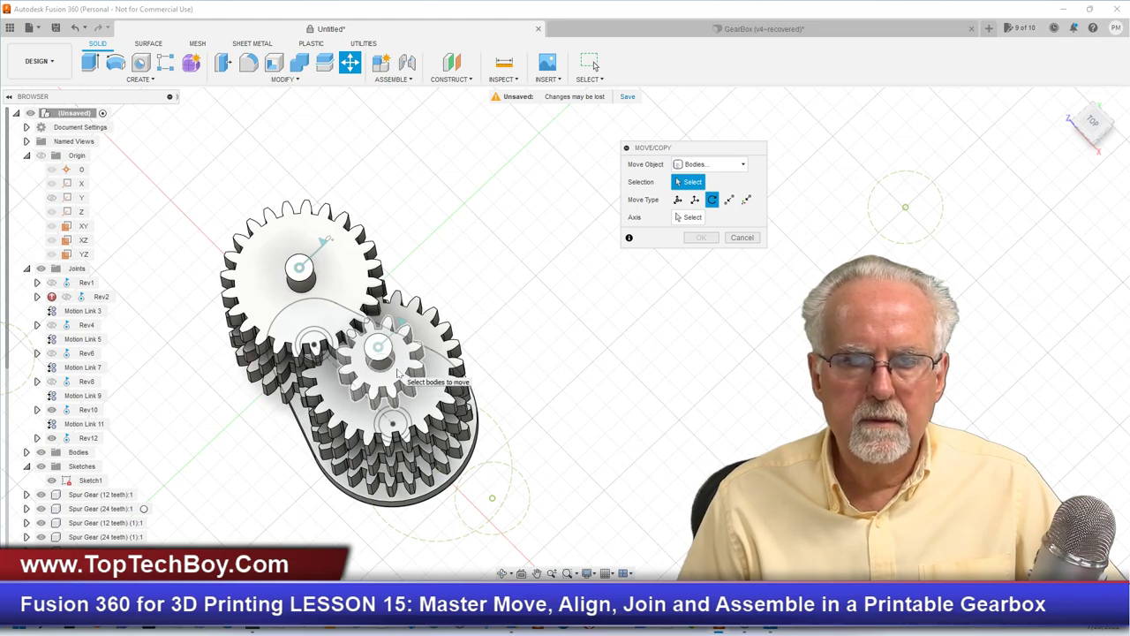
scroll(400, 374, "up", 5)
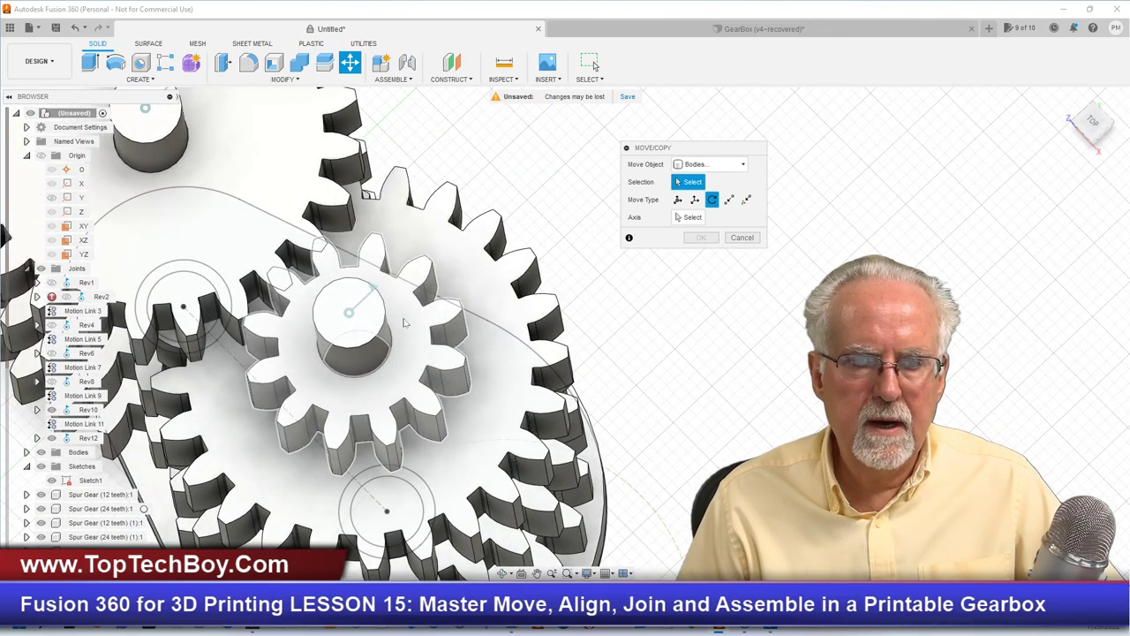
left_click(404, 322)
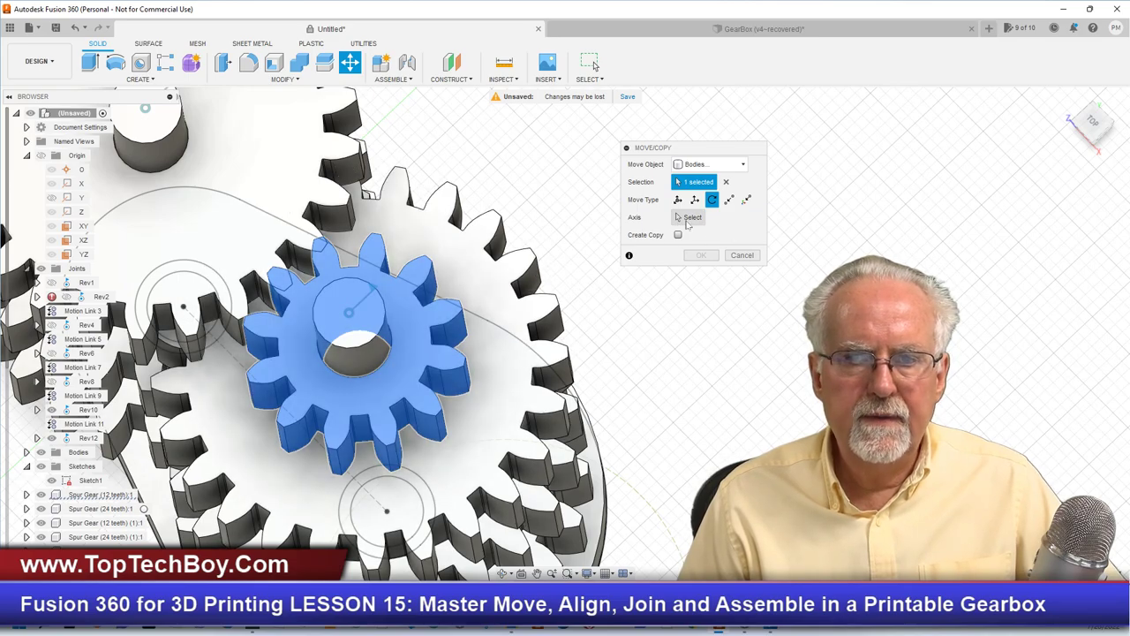
left_click(691, 217)
left_click(358, 358)
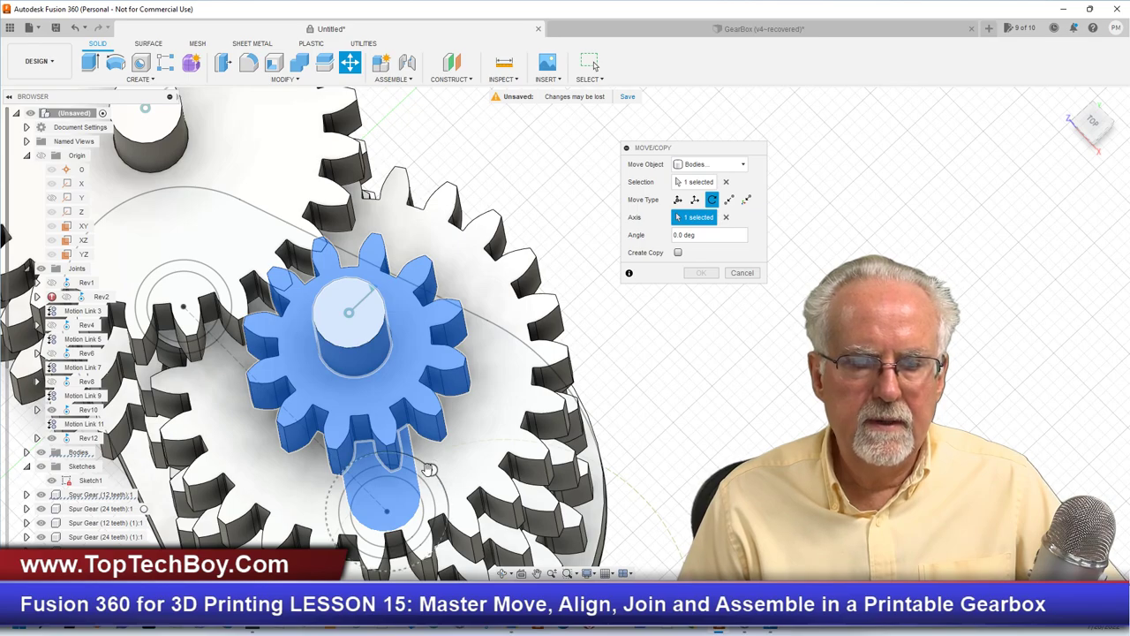
left_click_drag(429, 468, 414, 462)
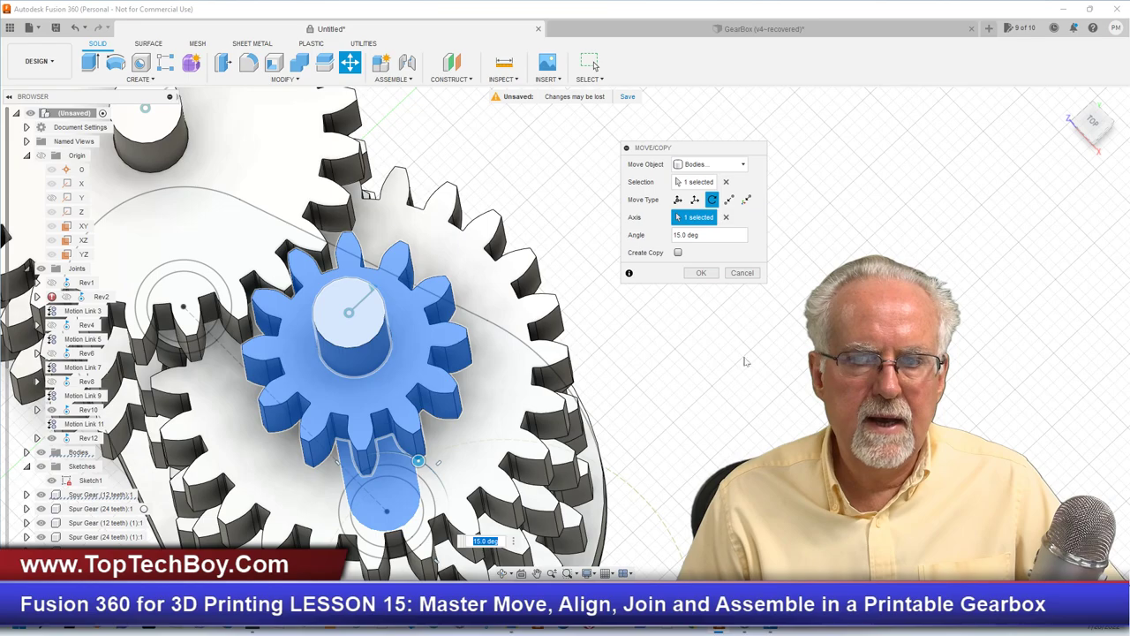
left_click(701, 273)
scroll(730, 396, "down", 5)
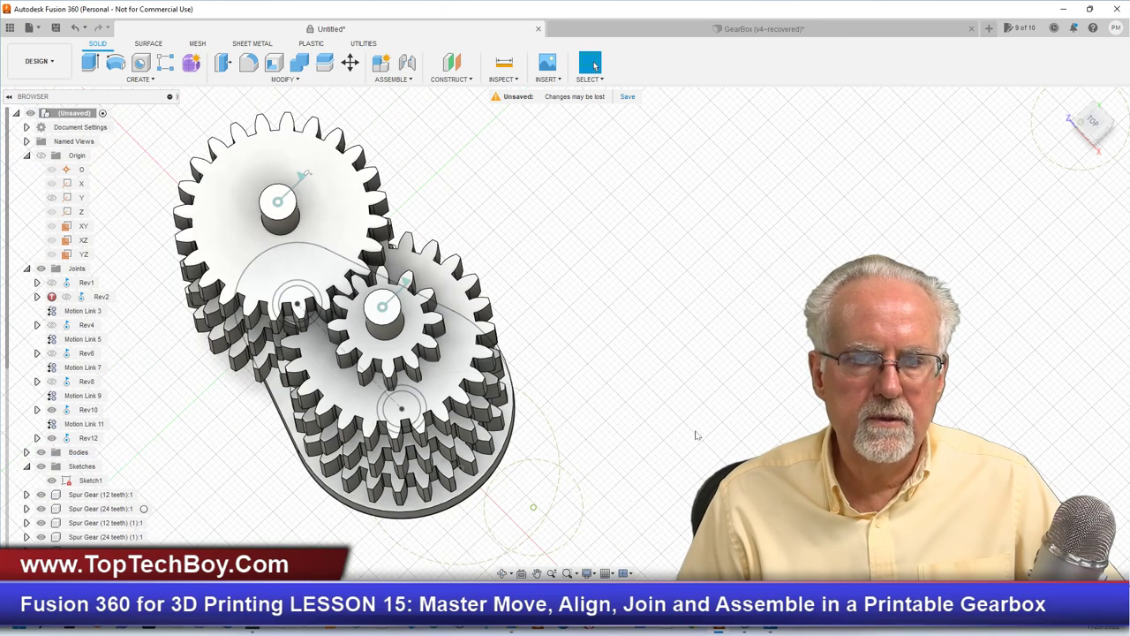
scroll(696, 434, "down", 2)
scroll(308, 395, "up", 3)
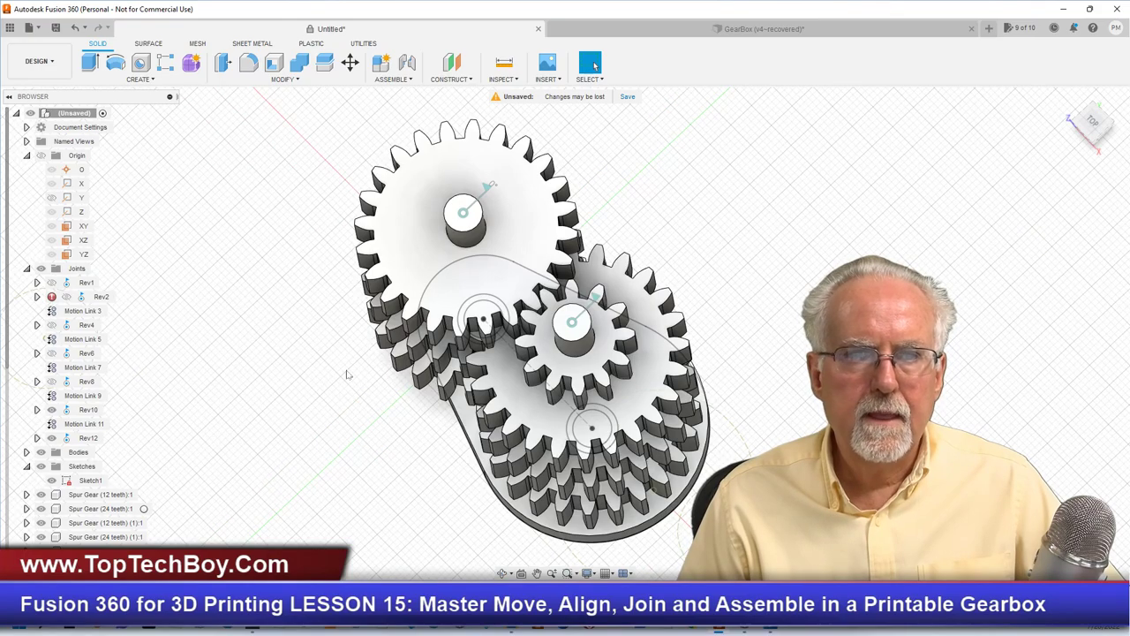
Step: Link Rev10 at 180° to Rev12, reversed, then return to the home view
left_click(395, 81)
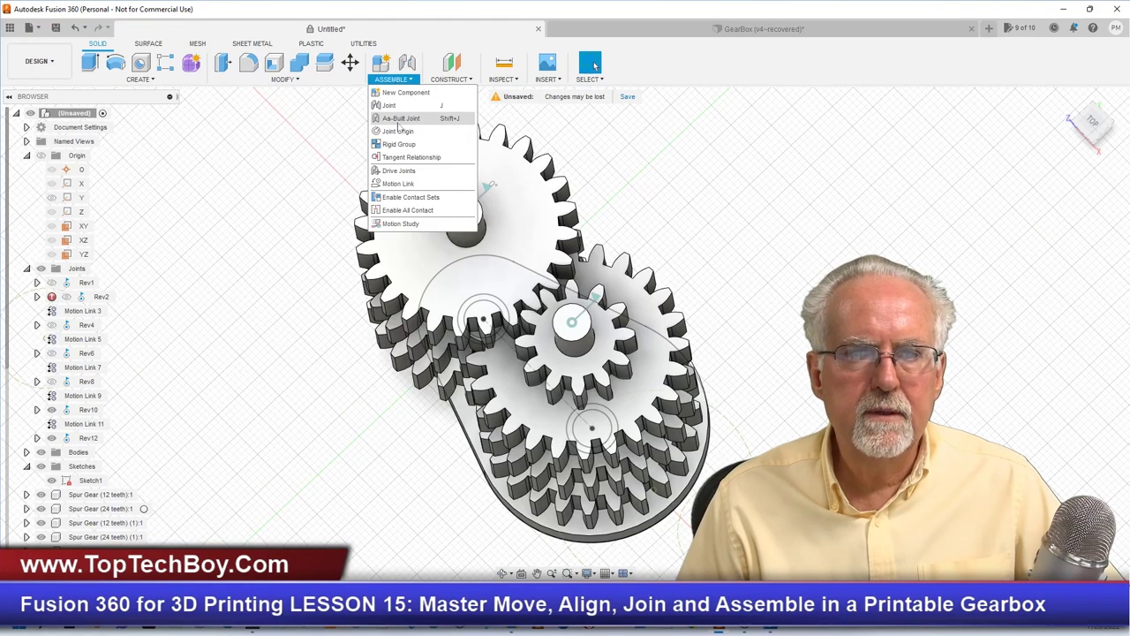
left_click(398, 183)
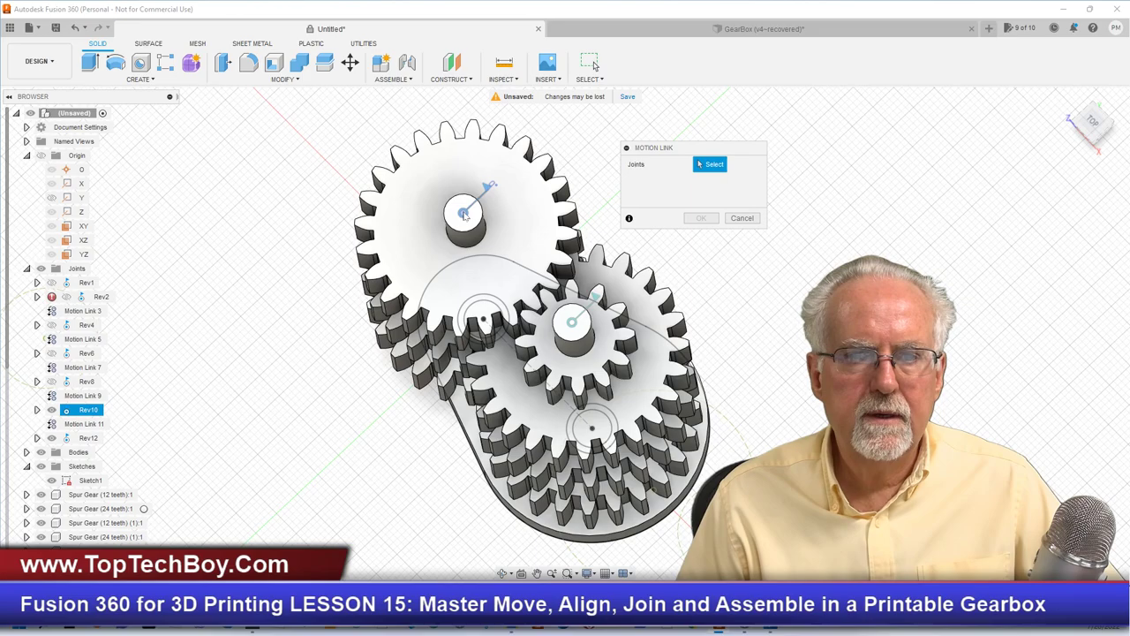
left_click(463, 213)
left_click(572, 322)
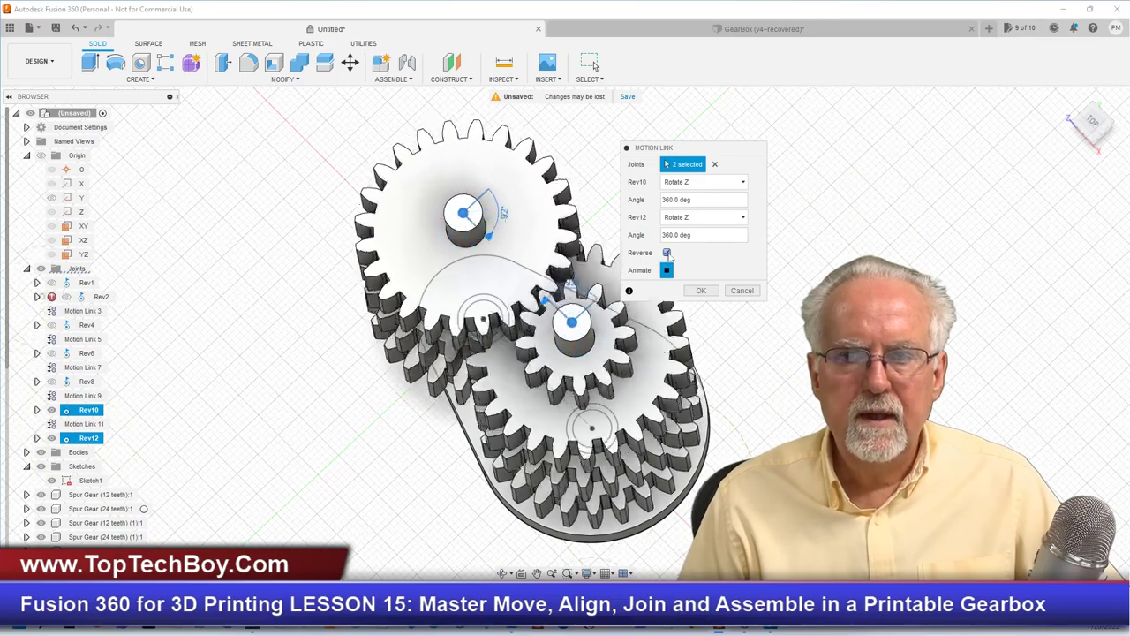
left_click(679, 200)
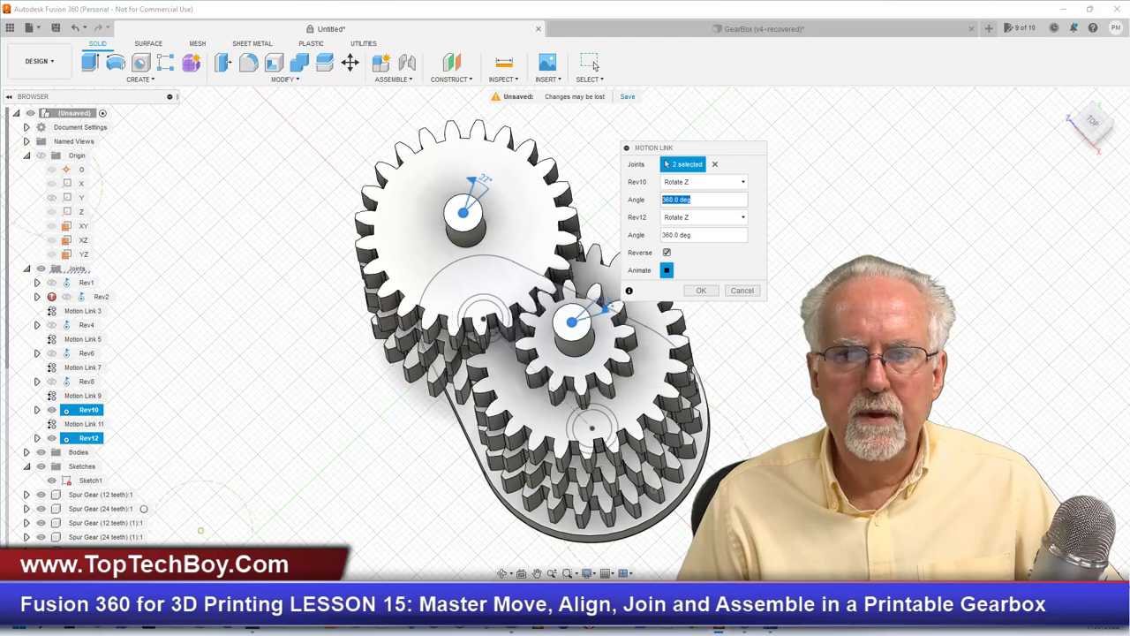
type("180")
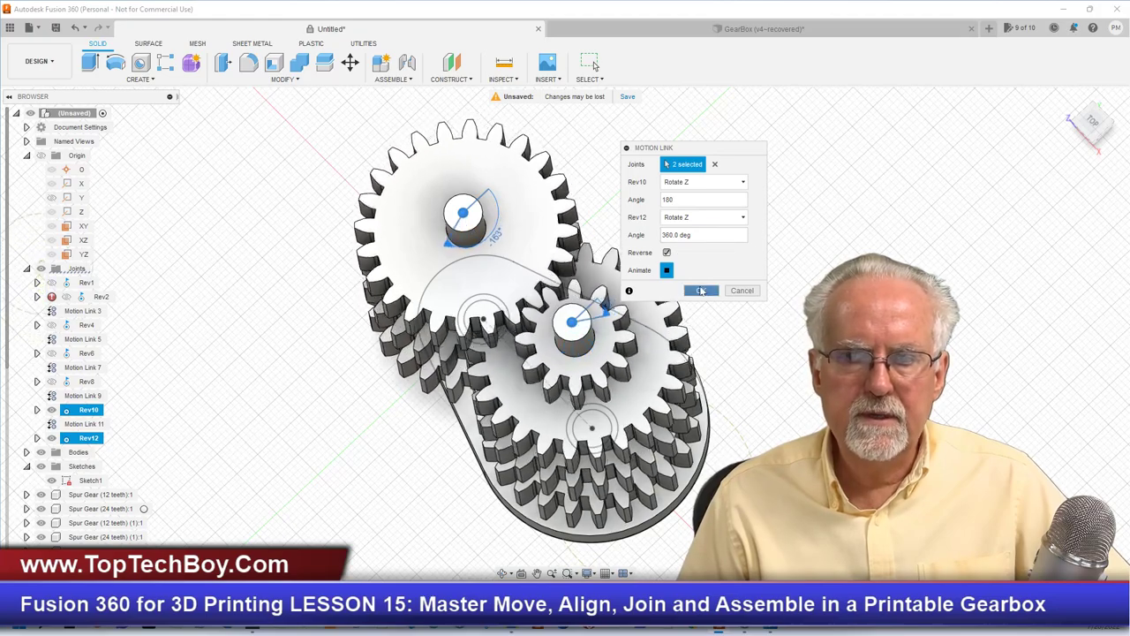
left_click(701, 290)
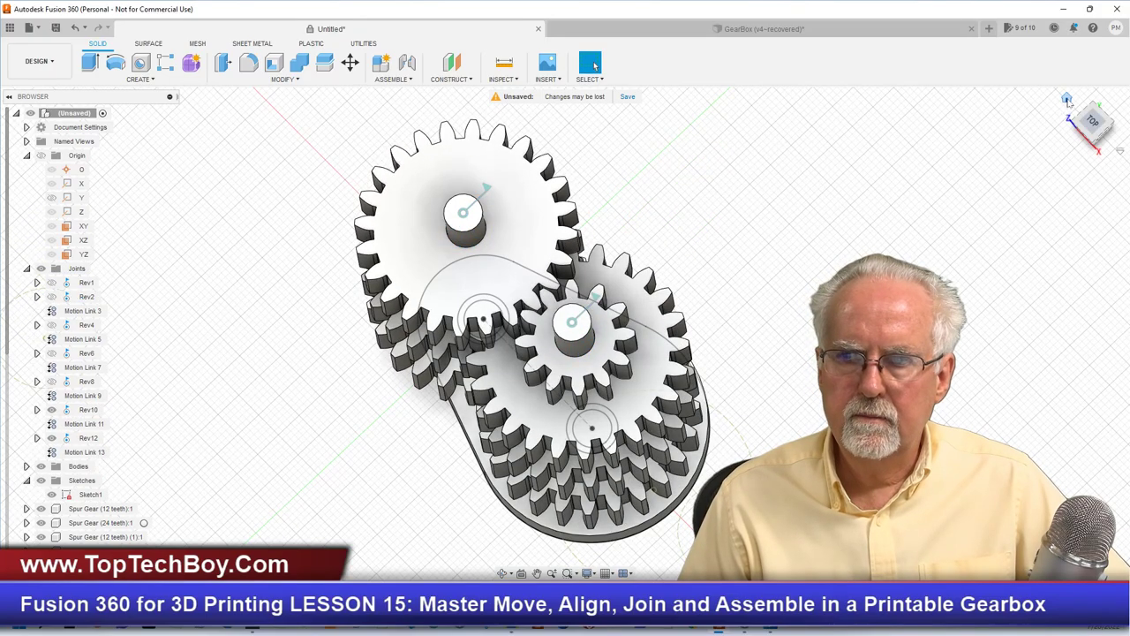
left_click(1066, 99)
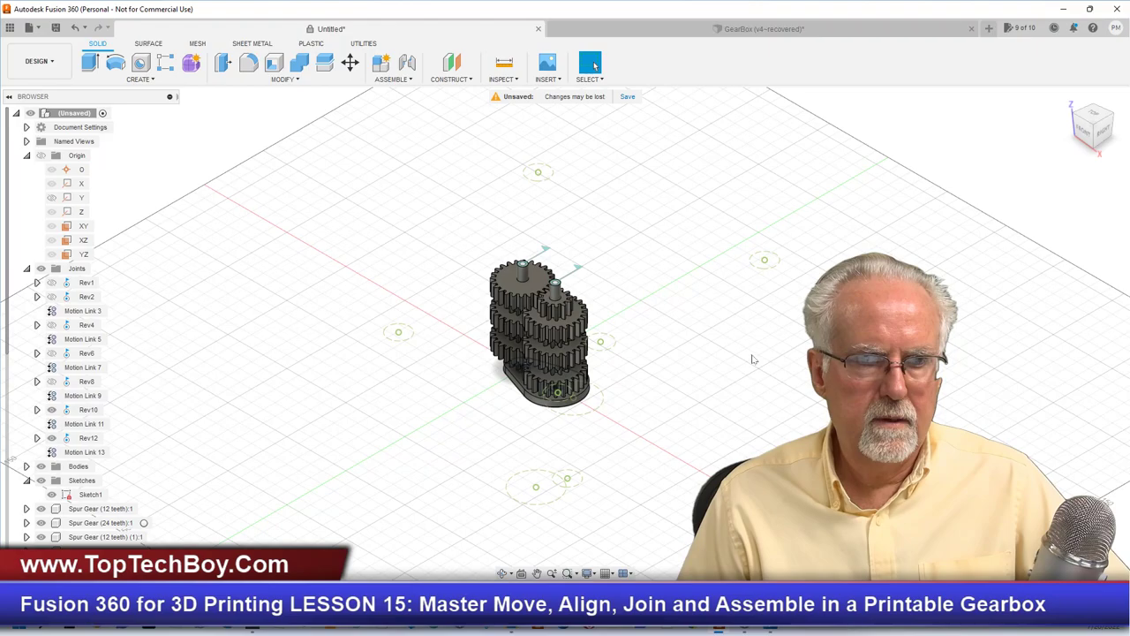
Step: Animate the whole gearbox model from joint Rev1 to watch all stacked gears rotate together
scroll(754, 360, "down", 2)
scroll(636, 362, "up", 6)
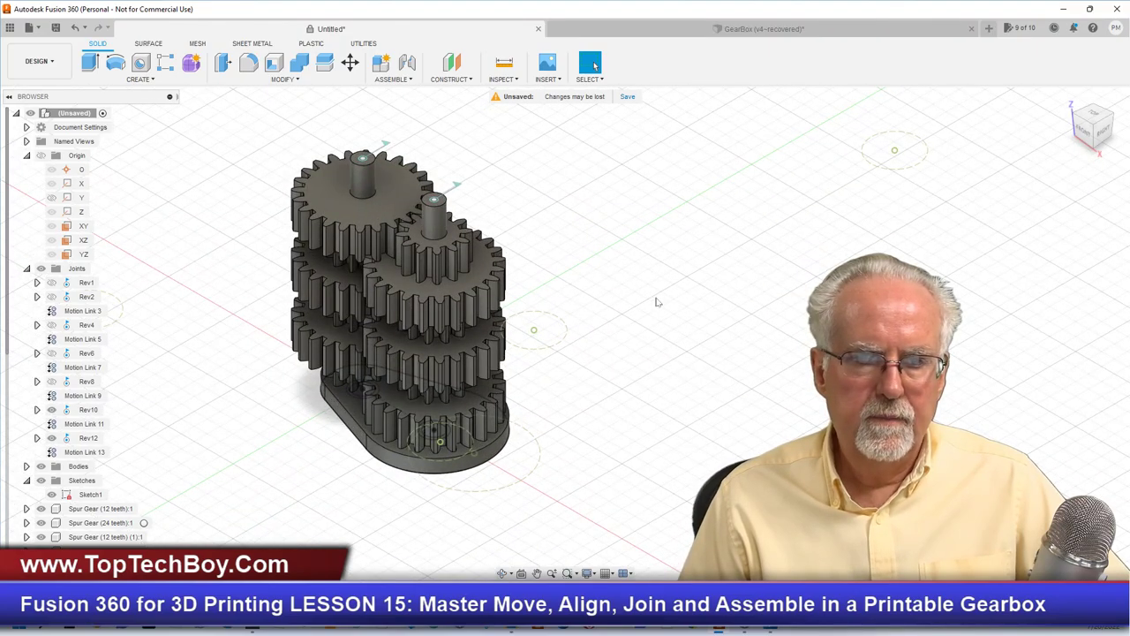
left_click_drag(1082, 131, 1083, 107)
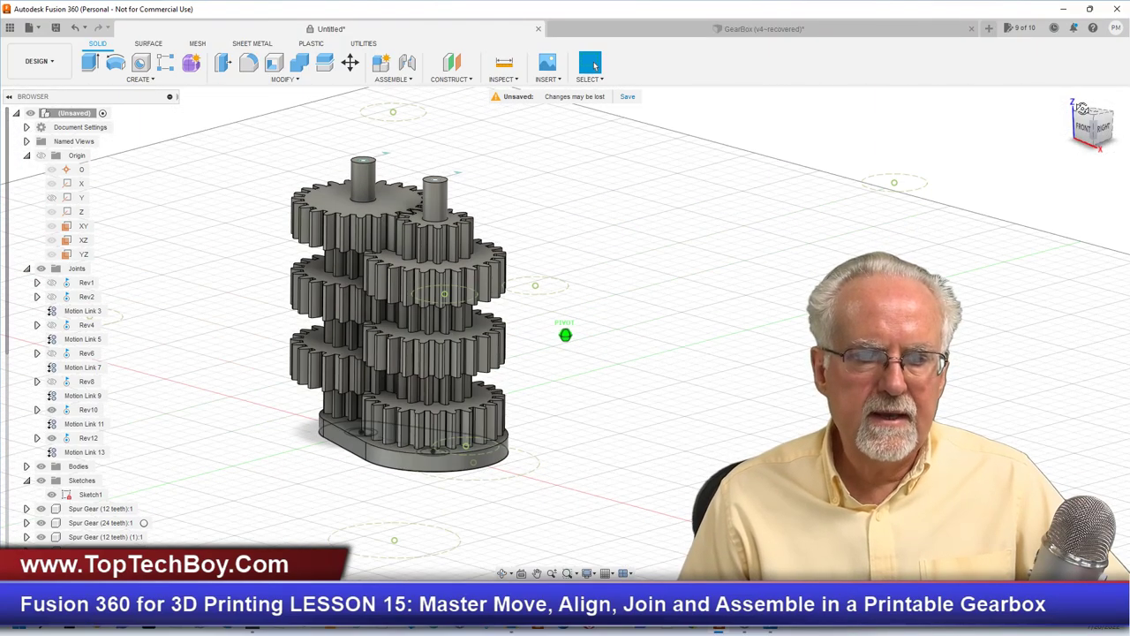
right_click(82, 285)
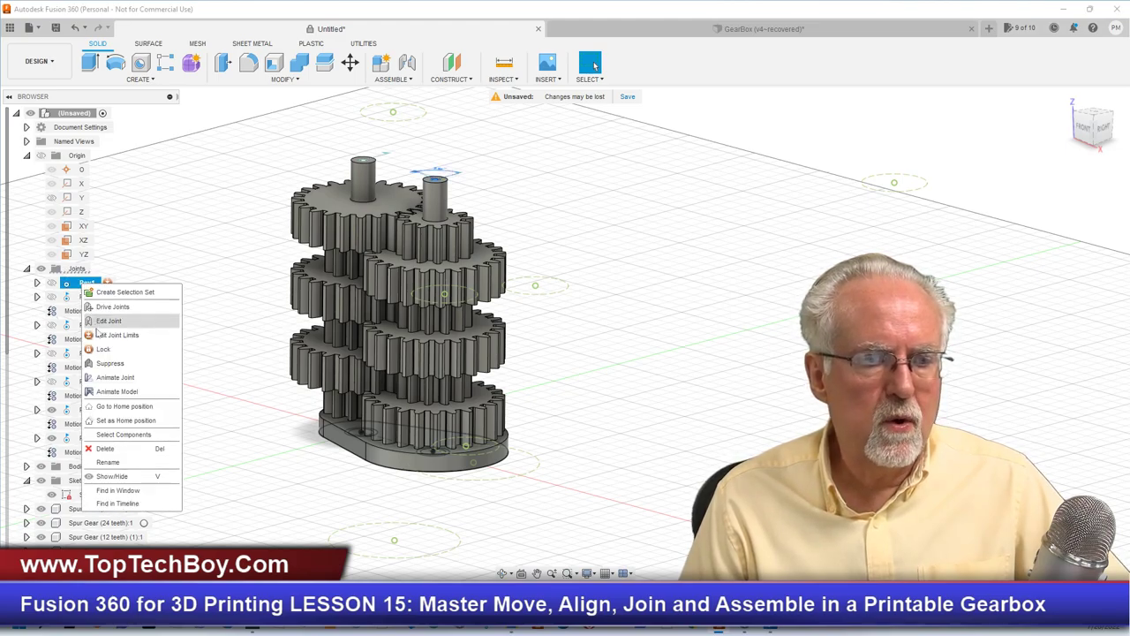
left_click(108, 392)
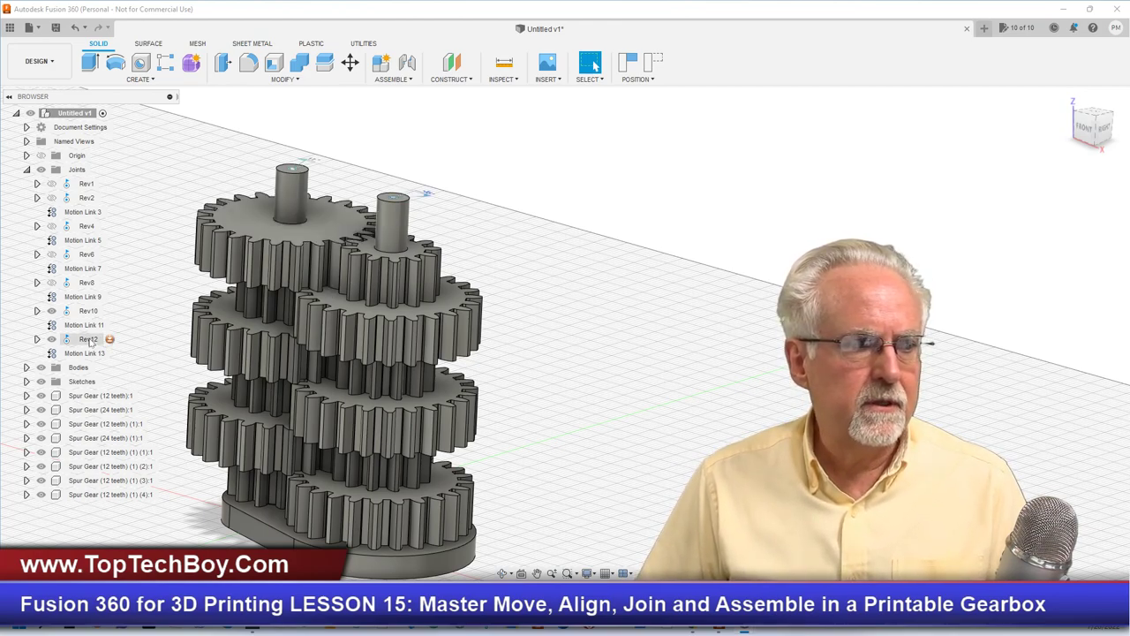
Step: Drive joint Rev12 to 215 degrees, turning the linked gear stack
right_click(91, 343)
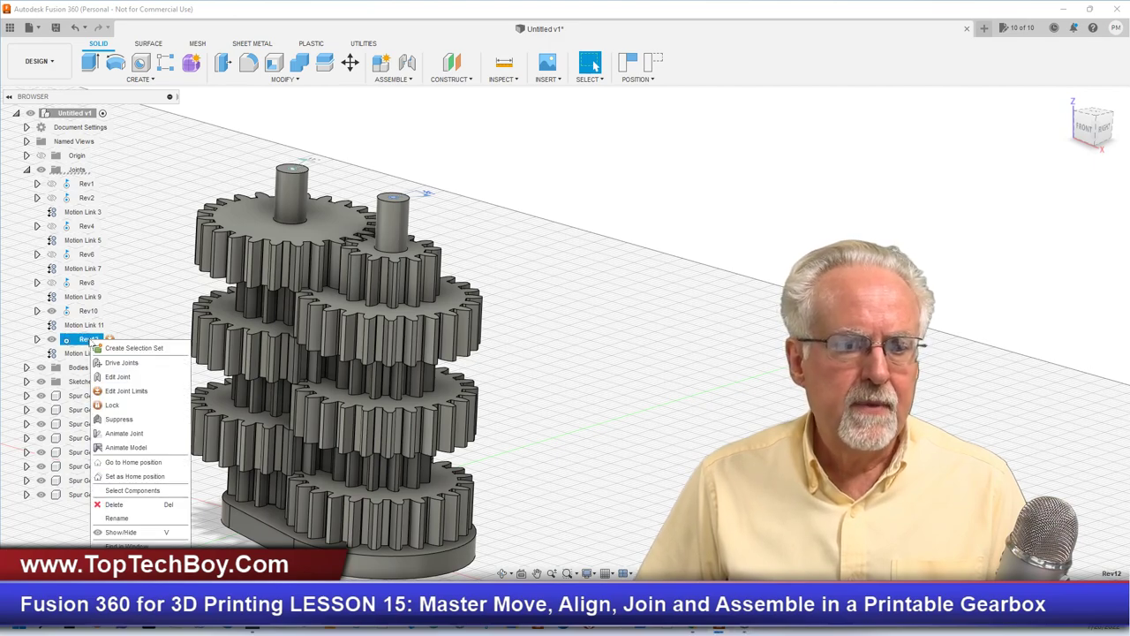
left_click(121, 371)
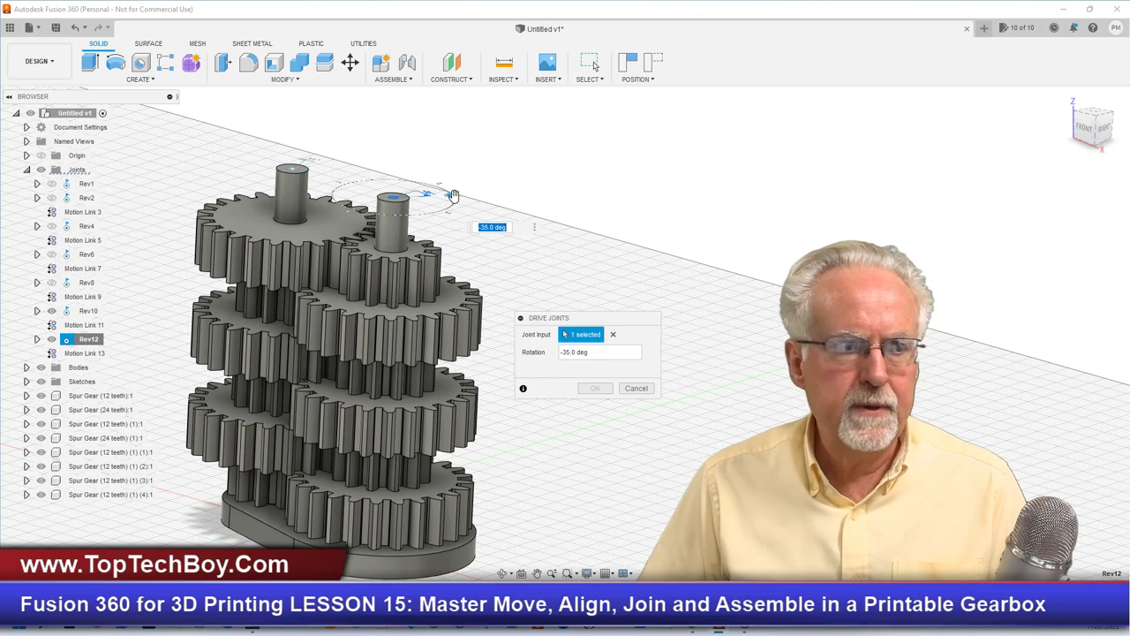
left_click_drag(452, 195, 389, 213)
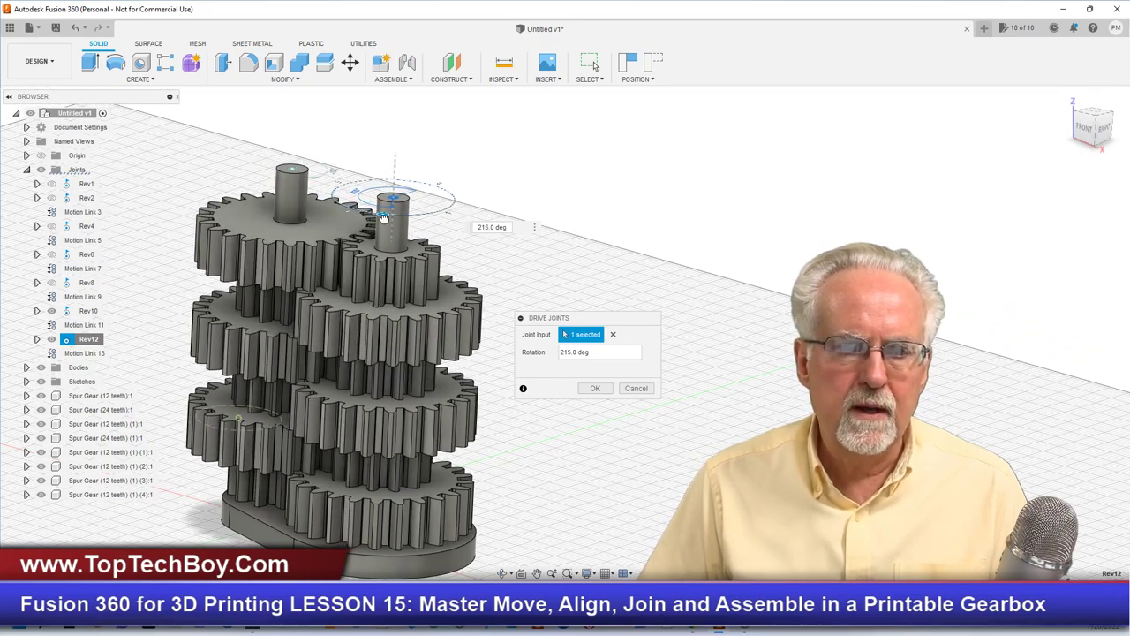
left_click(595, 388)
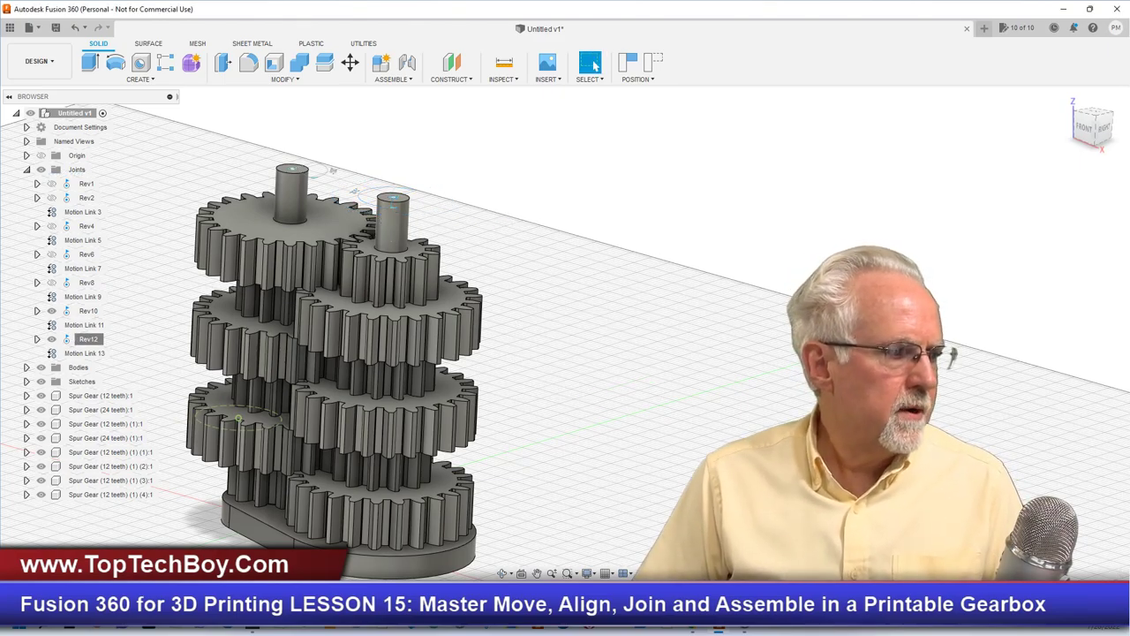